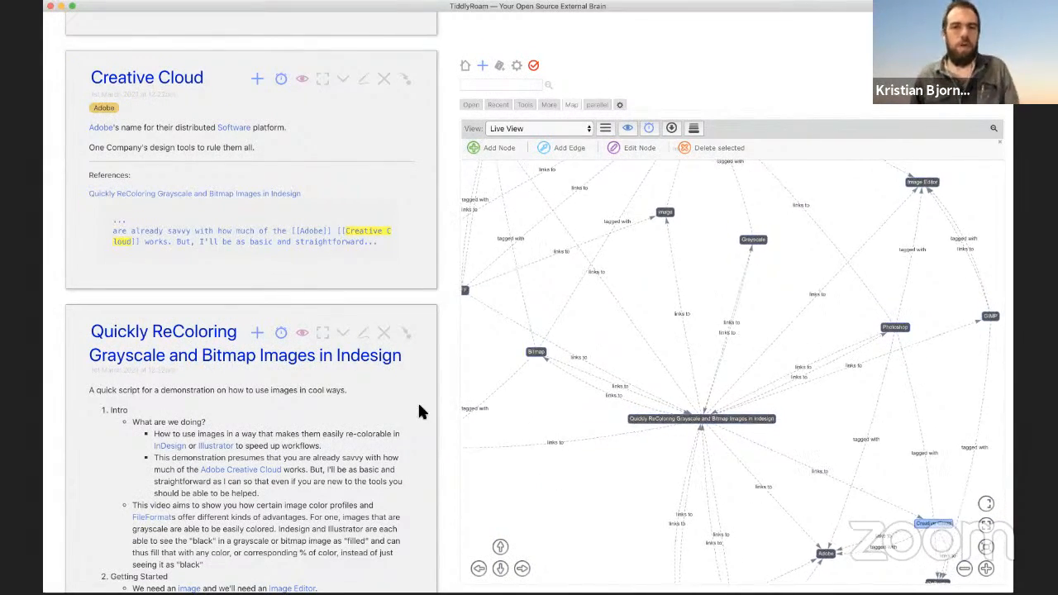
Step: Return to TiddlyRoam and open the 'Quickly ReColoring Grayscale and Bitmap Images in Indesign' tiddler as a draft
{"action": "scroll", "coordinate": [235, 361], "scroll_direction": "down", "scroll_amount": 5}
{"action": "scroll", "coordinate": [234, 361], "scroll_direction": "down", "scroll_amount": 3}
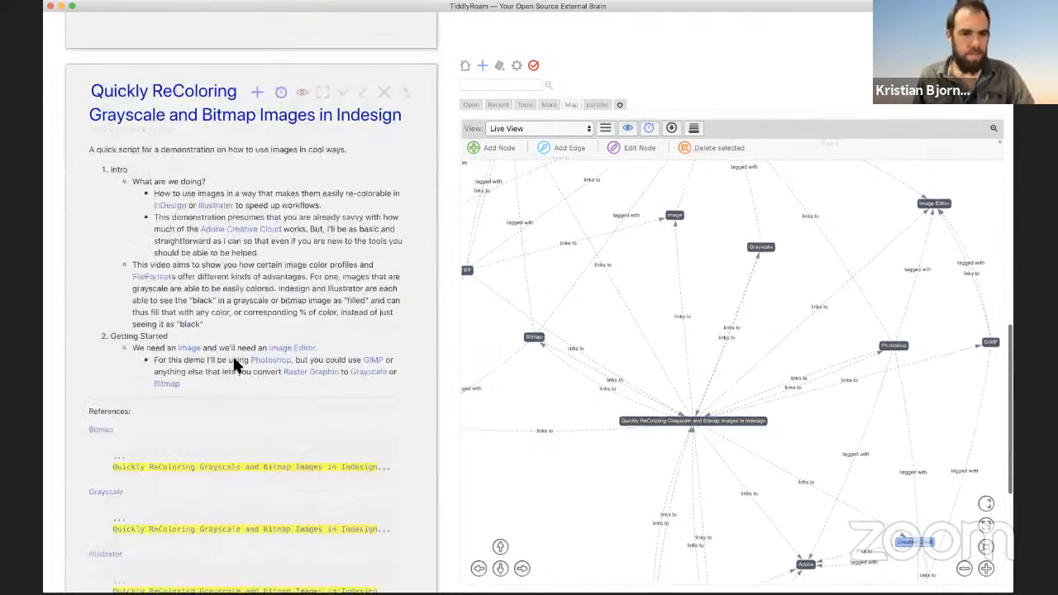
{"action": "scroll", "coordinate": [236, 360], "scroll_direction": "up", "scroll_amount": 9}
{"action": "scroll", "coordinate": [237, 361], "scroll_direction": "up", "scroll_amount": 15}
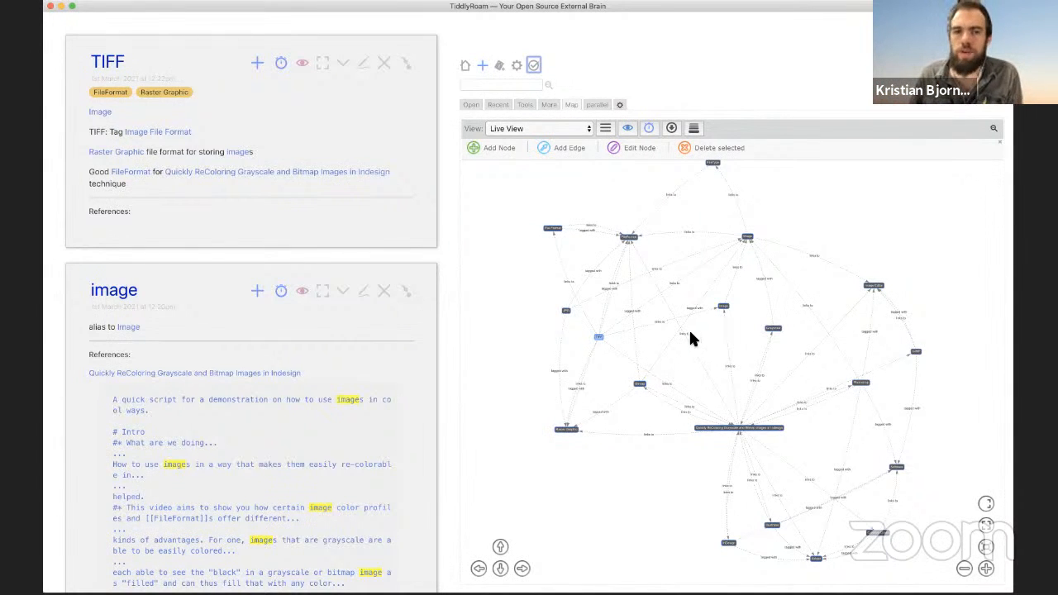
{"action": "scroll", "coordinate": [313, 306], "scroll_direction": "down", "scroll_amount": 20}
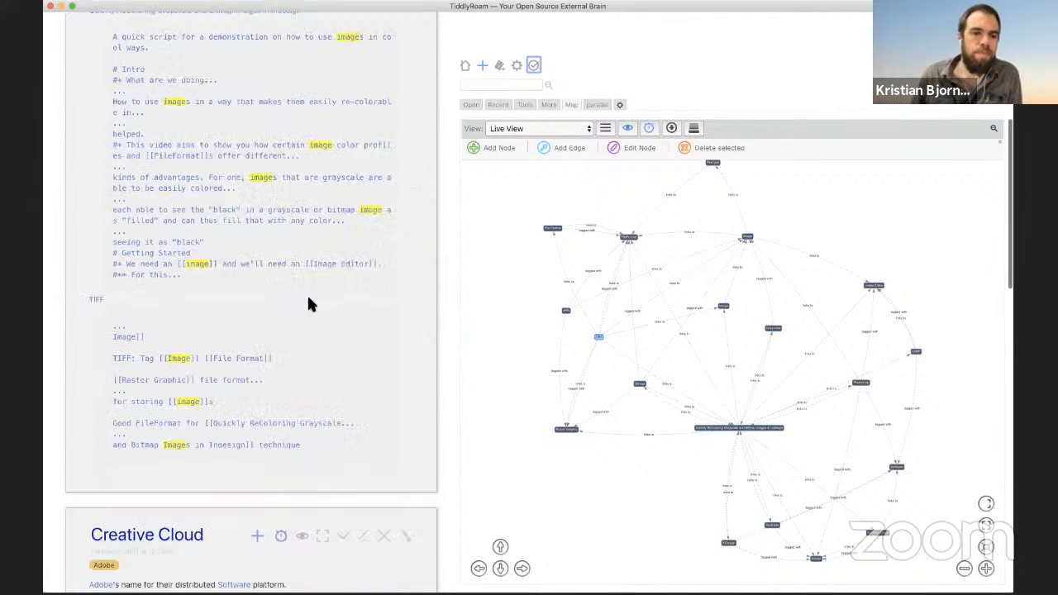
{"action": "scroll", "coordinate": [308, 300], "scroll_direction": "up", "scroll_amount": 2}
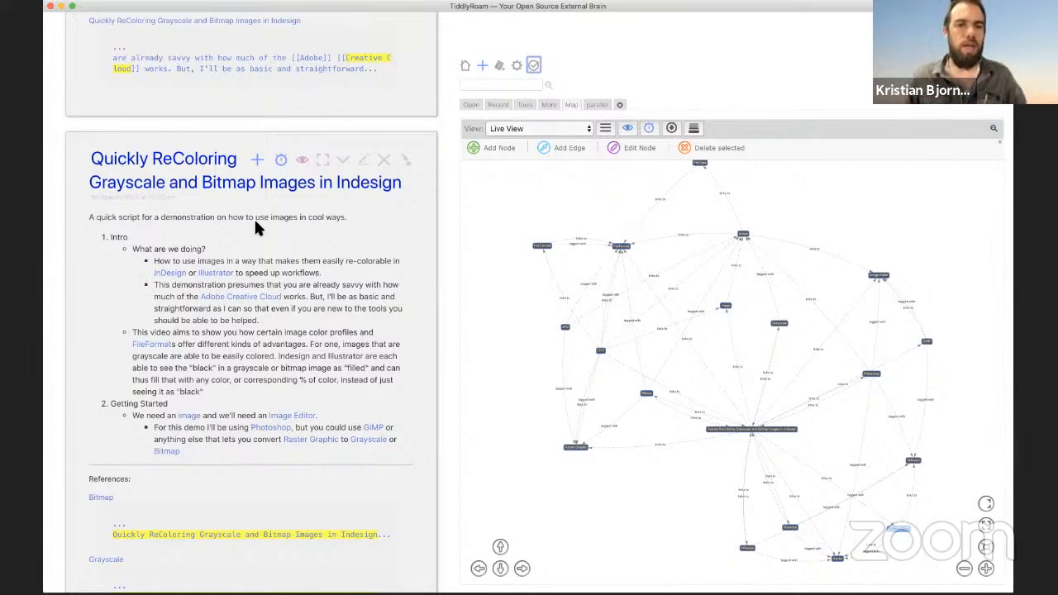
{"action": "scroll", "coordinate": [358, 232], "scroll_direction": "down", "scroll_amount": 2}
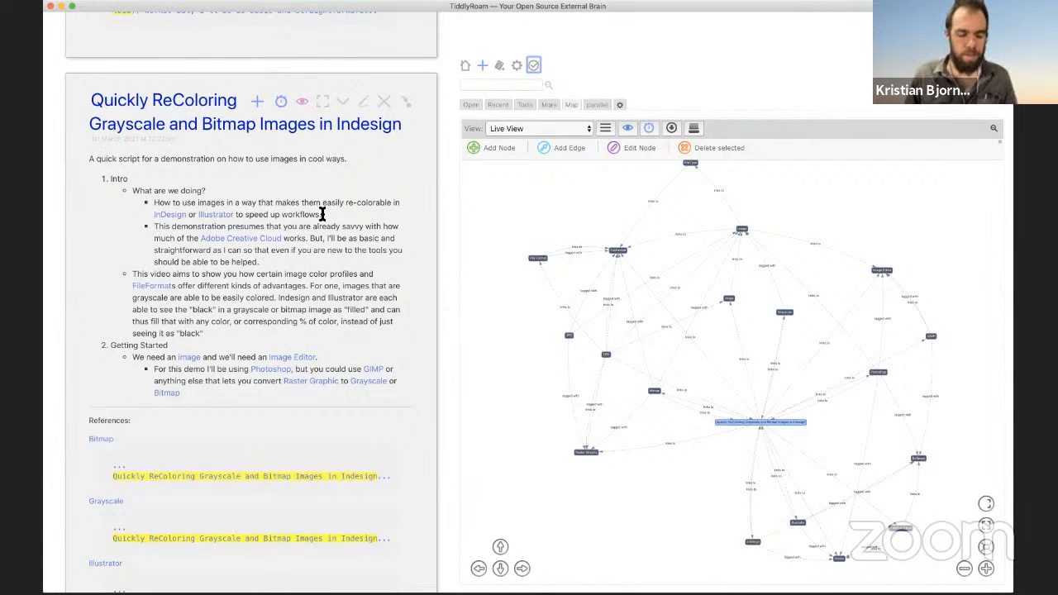
{"action": "left_click", "coordinate": [324, 208]}
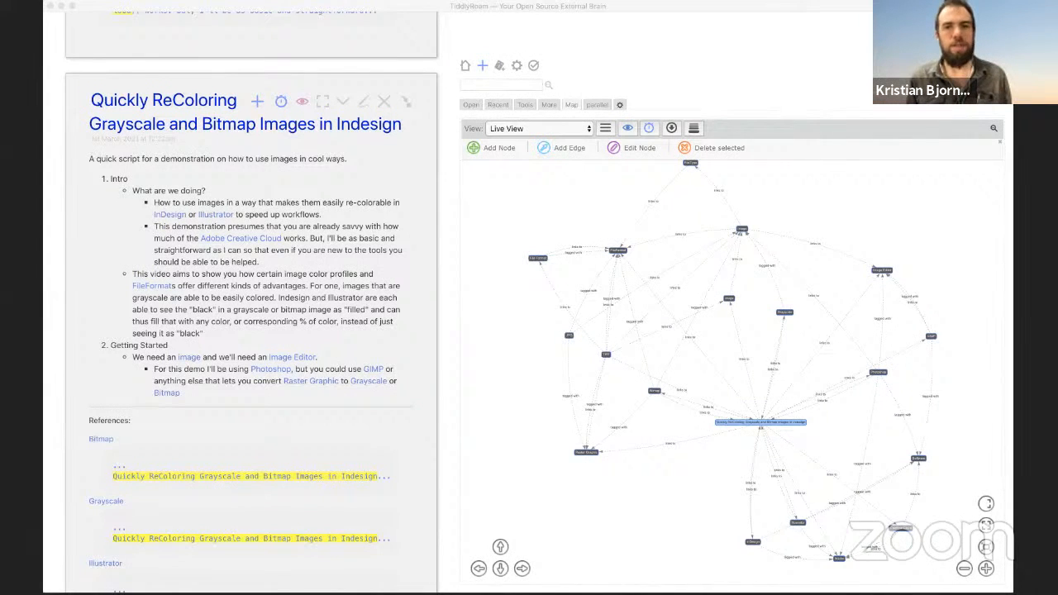
{"action": "key", "text": "super+Tab"}
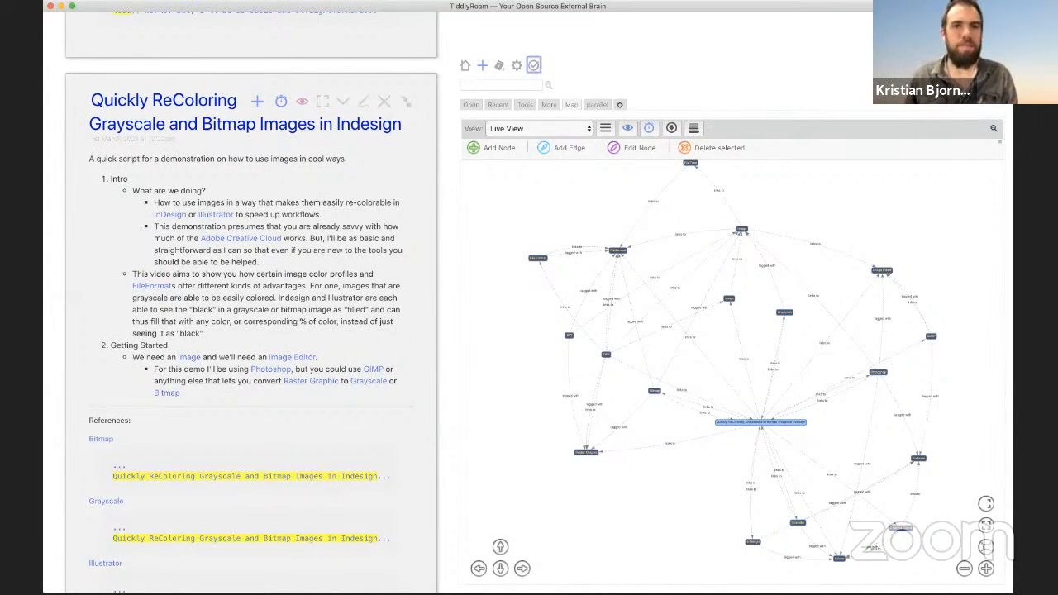
{"action": "left_click", "coordinate": [364, 101]}
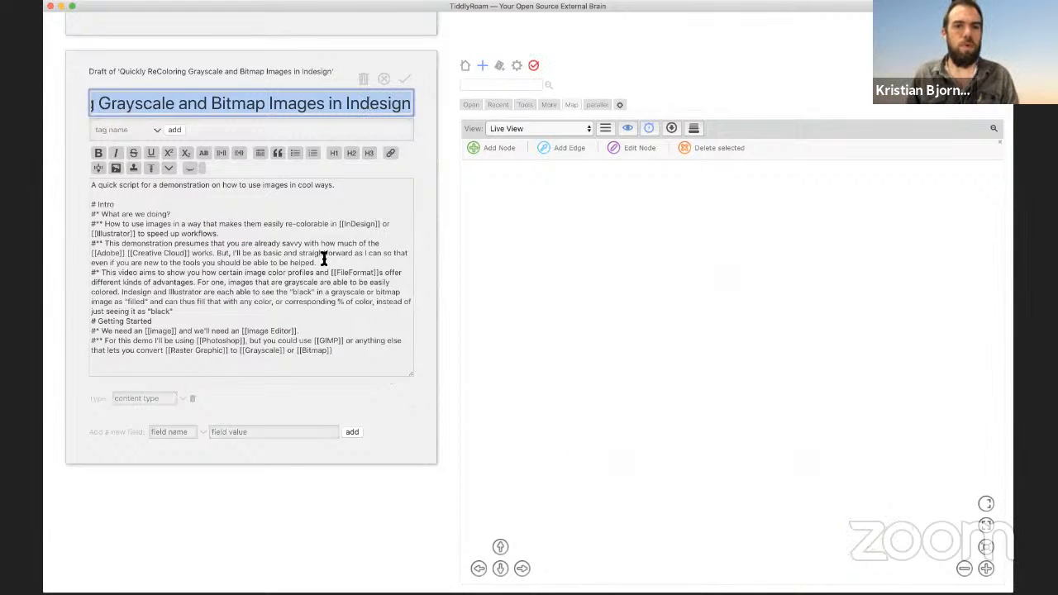
Step: Start a new blank line after the final [[Grayscale]] or [[Bitmap]] bullet in the body
{"action": "scroll", "coordinate": [185, 297], "scroll_direction": "down", "scroll_amount": 2}
{"action": "left_click", "coordinate": [364, 290]}
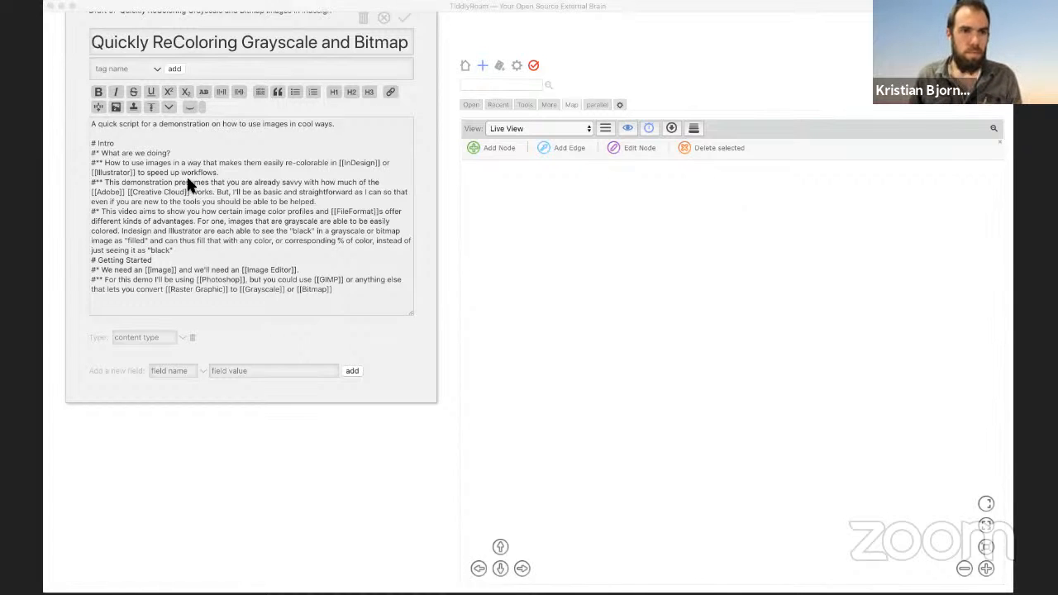
{"action": "left_click", "coordinate": [196, 194]}
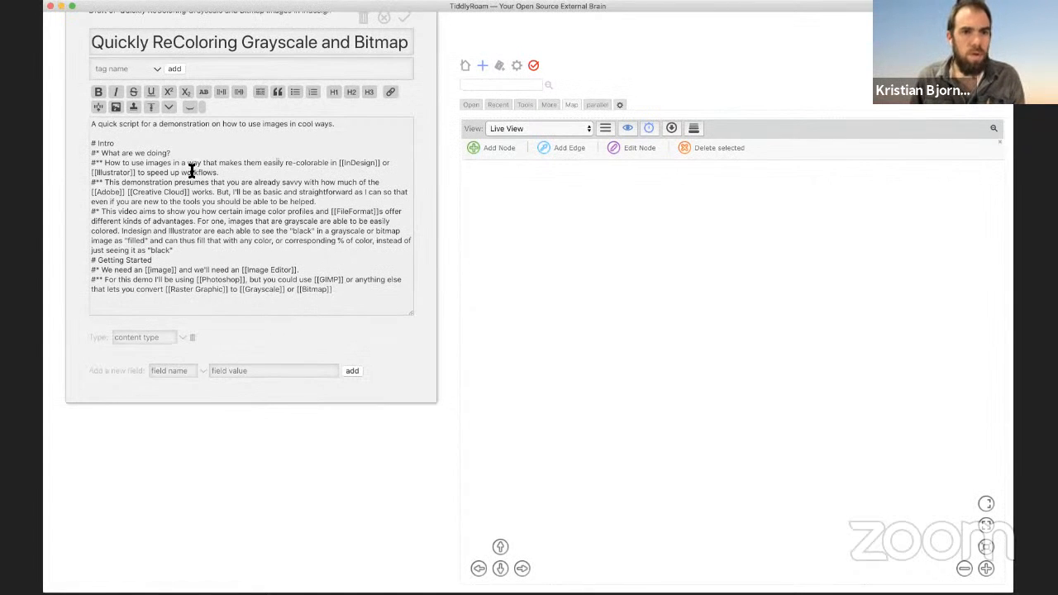
{"action": "double_click", "coordinate": [154, 221]}
{"action": "triple_click", "coordinate": [155, 222]}
{"action": "left_click", "coordinate": [293, 295]}
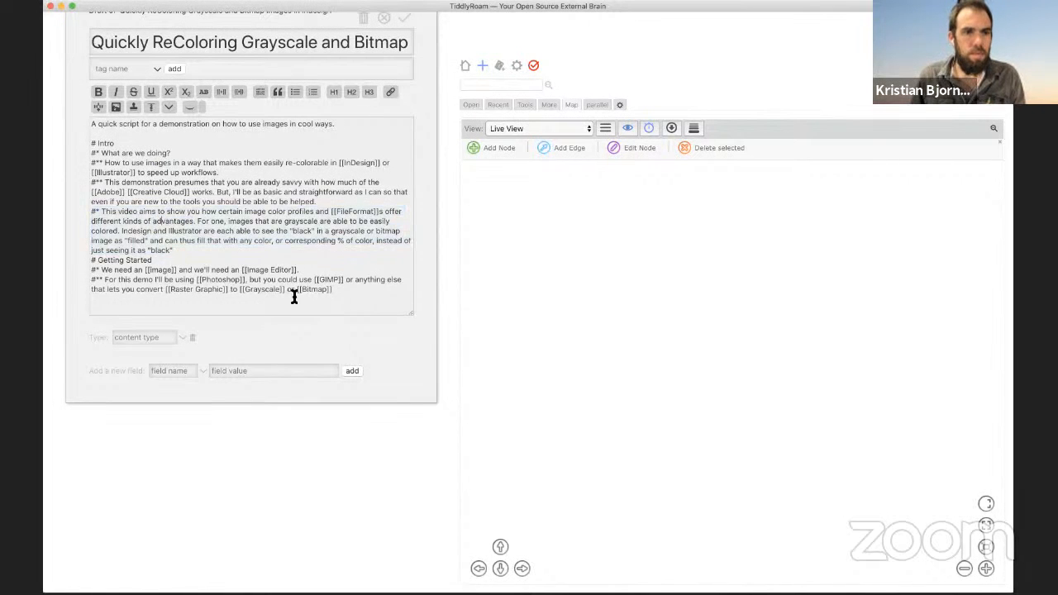
{"action": "key", "text": "Return"}
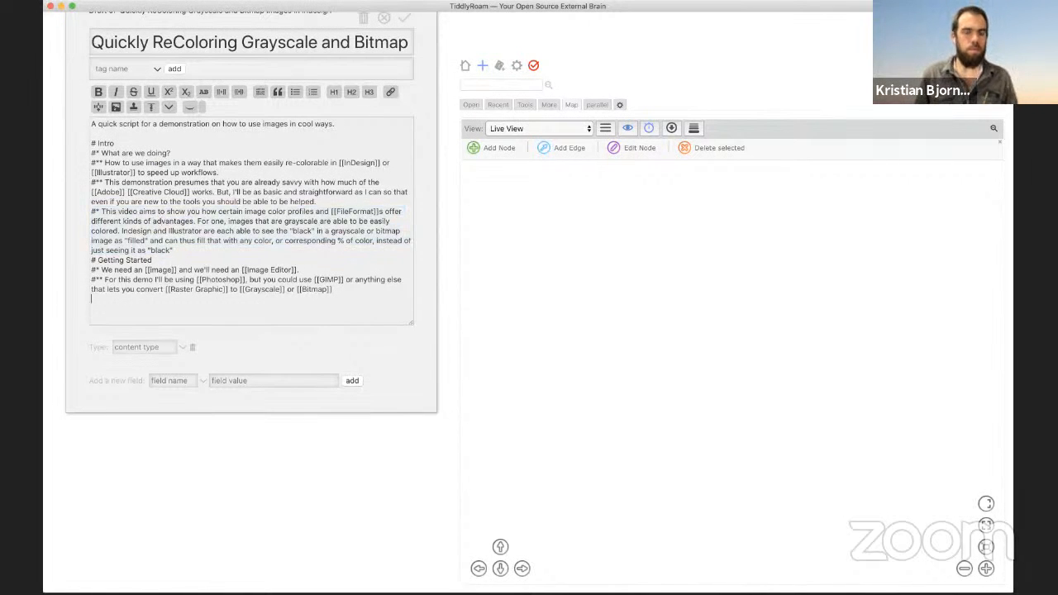
Step: Write an '# Images' heading with two bullets: color images, and PNG or GIF images, need making grayscale
{"action": "type", "text": "#"}
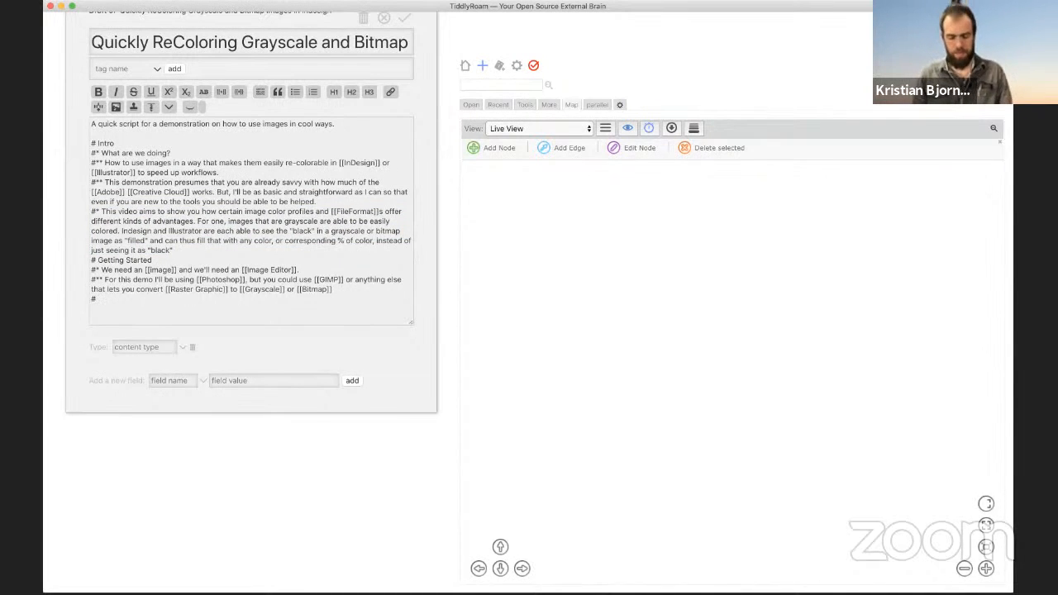
{"action": "type", "text": " Images "}
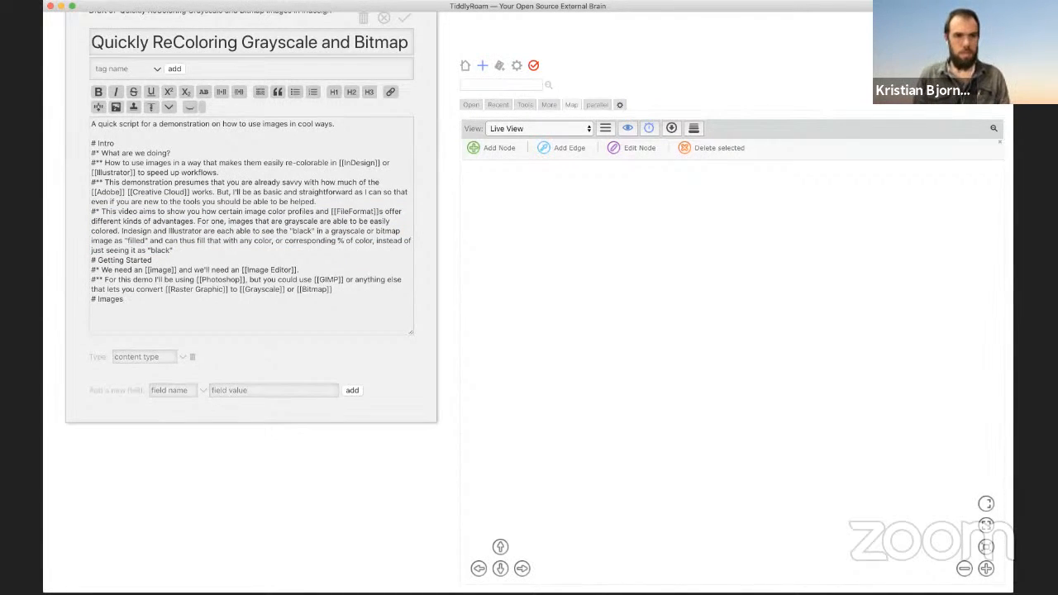
{"action": "type", "text": "#*"}
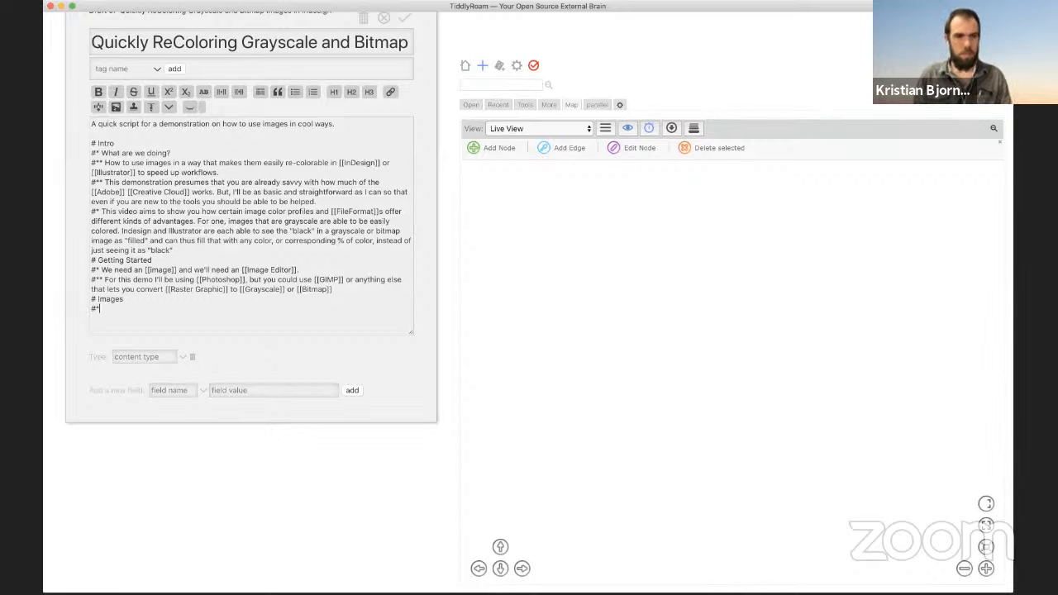
{"action": "type", "text": " If"}
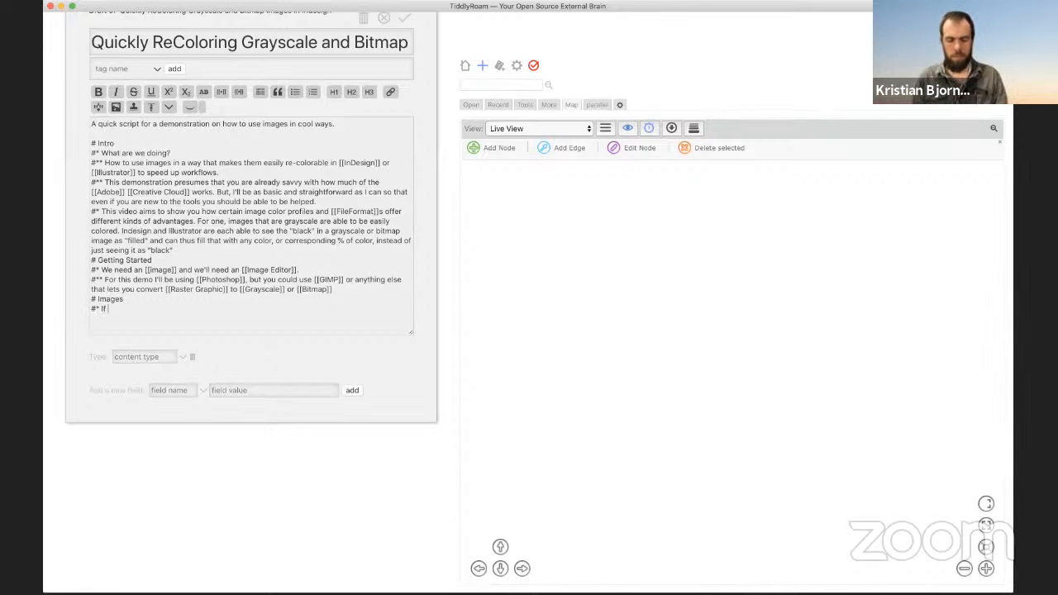
{"action": "type", "text": " you have a color image, "}
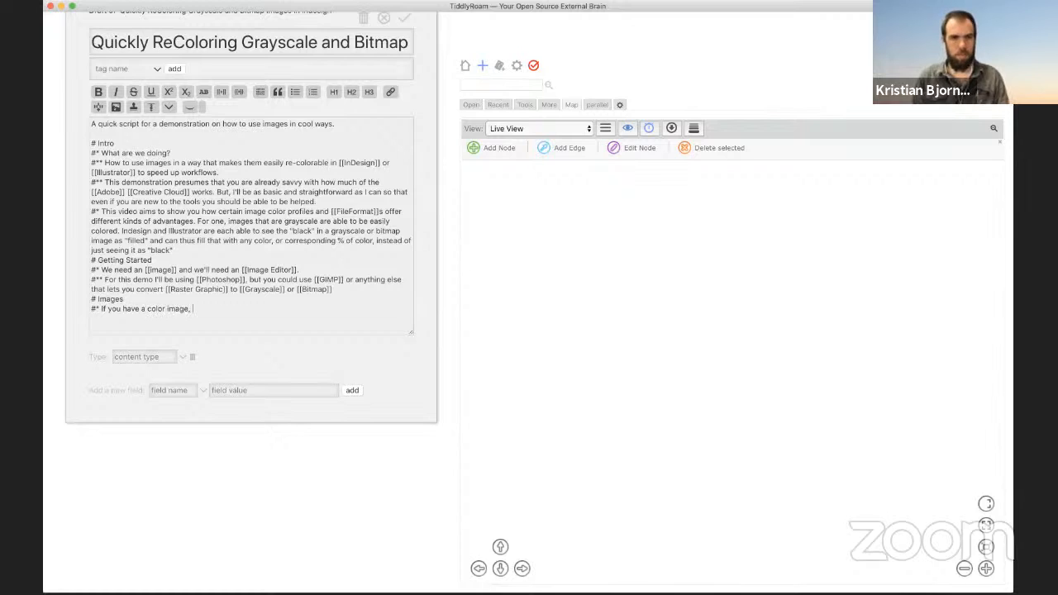
{"action": "type", "text": "we need to make it "}
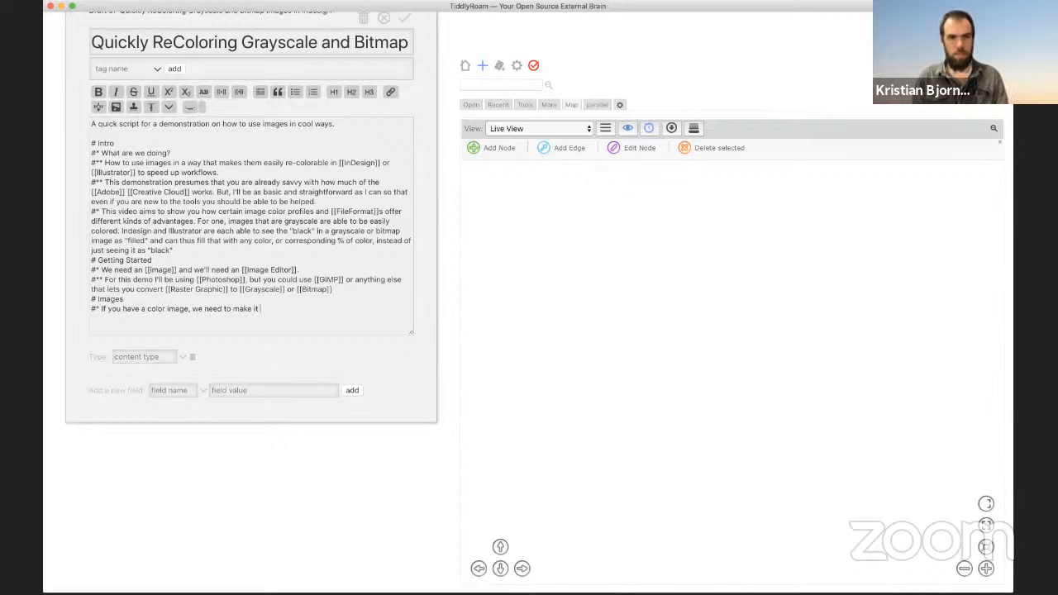
{"action": "type", "text": "grayscale."}
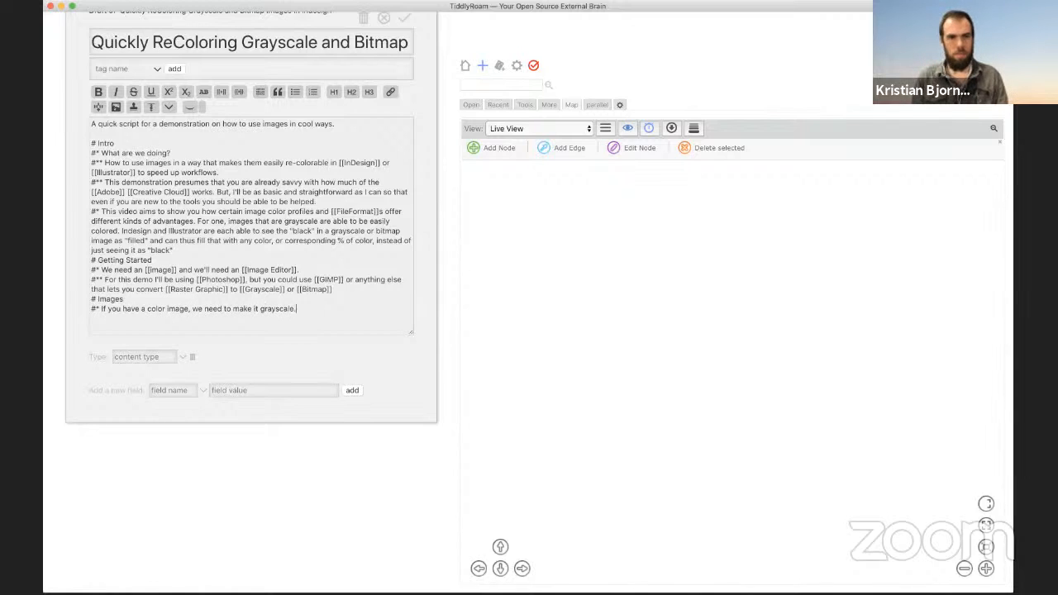
{"action": "key", "text": "Return"}
{"action": "type", "text": "#* If"}
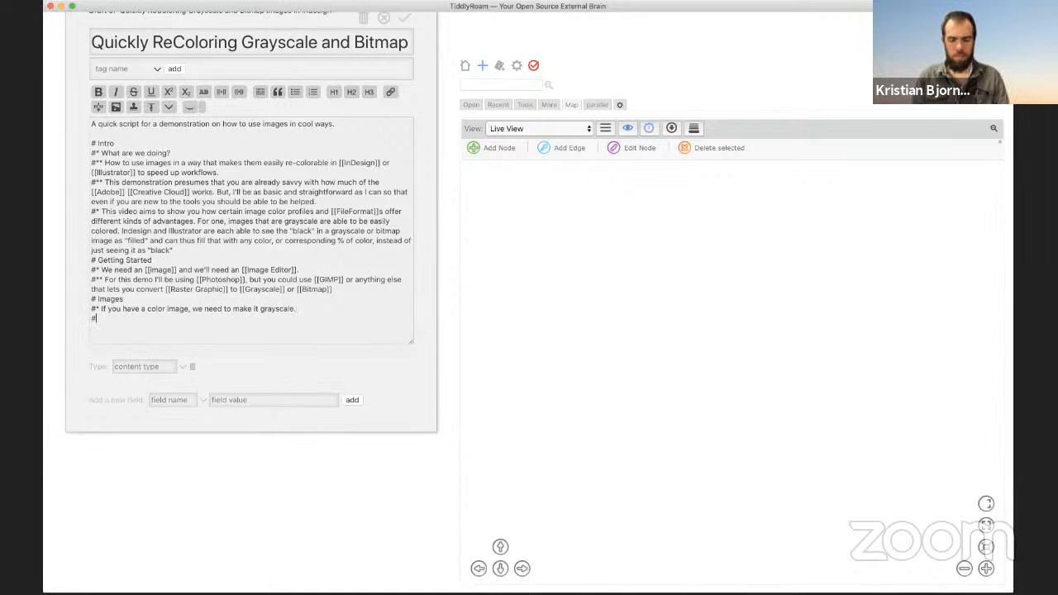
{"action": "type", "text": " you"}
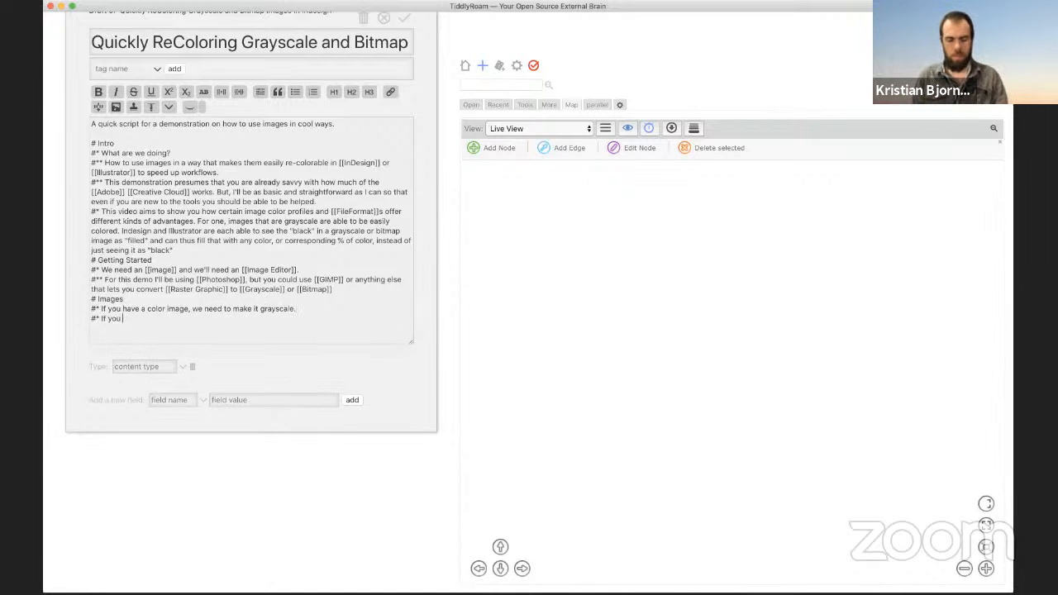
{"action": "type", "text": " have"}
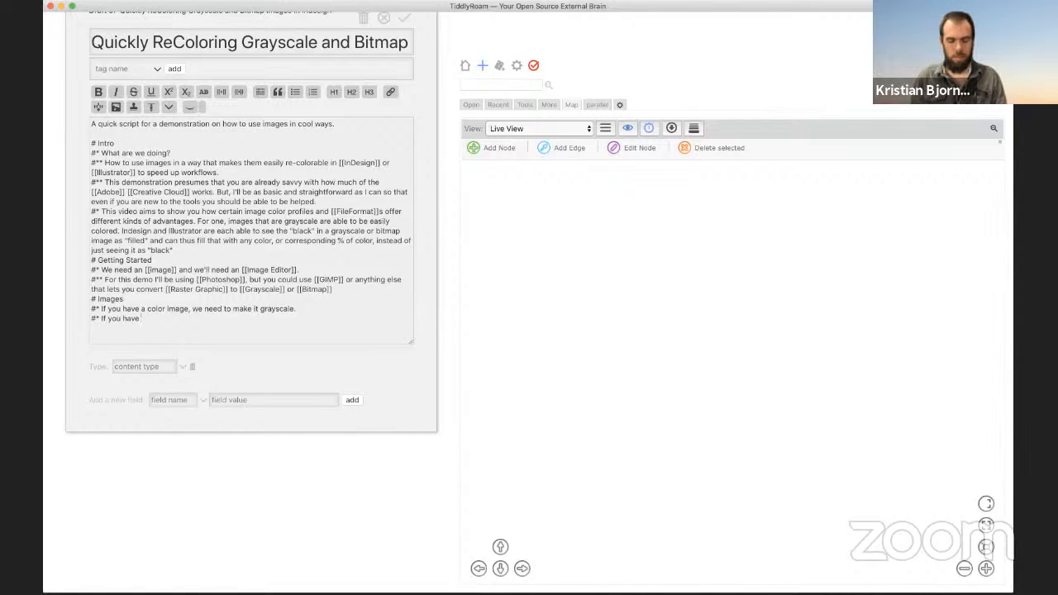
{"action": "type", "text": " a  what looks like a g"}
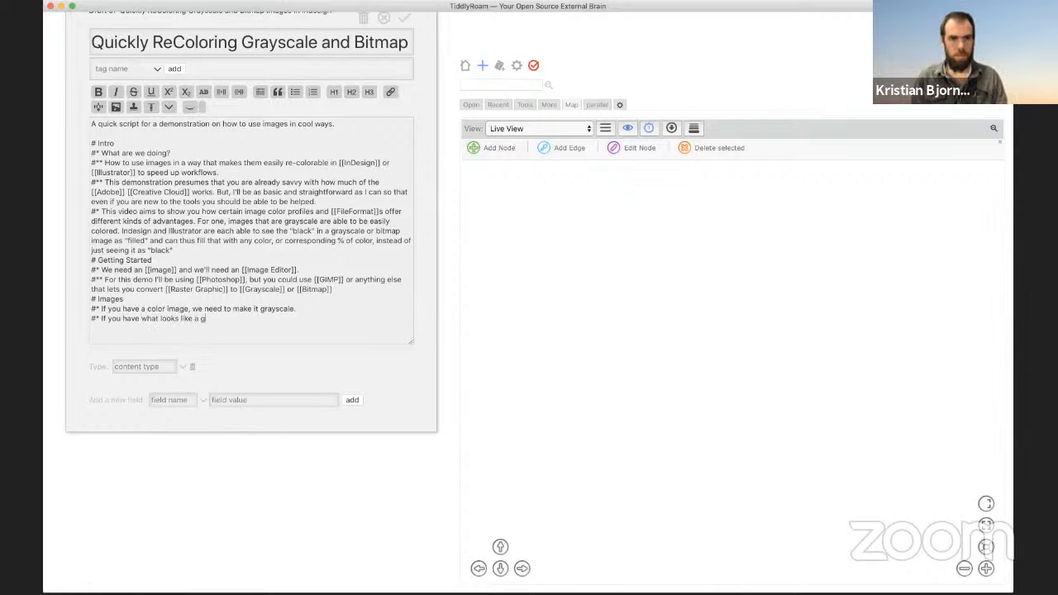
{"action": "type", "text": "raysc"}
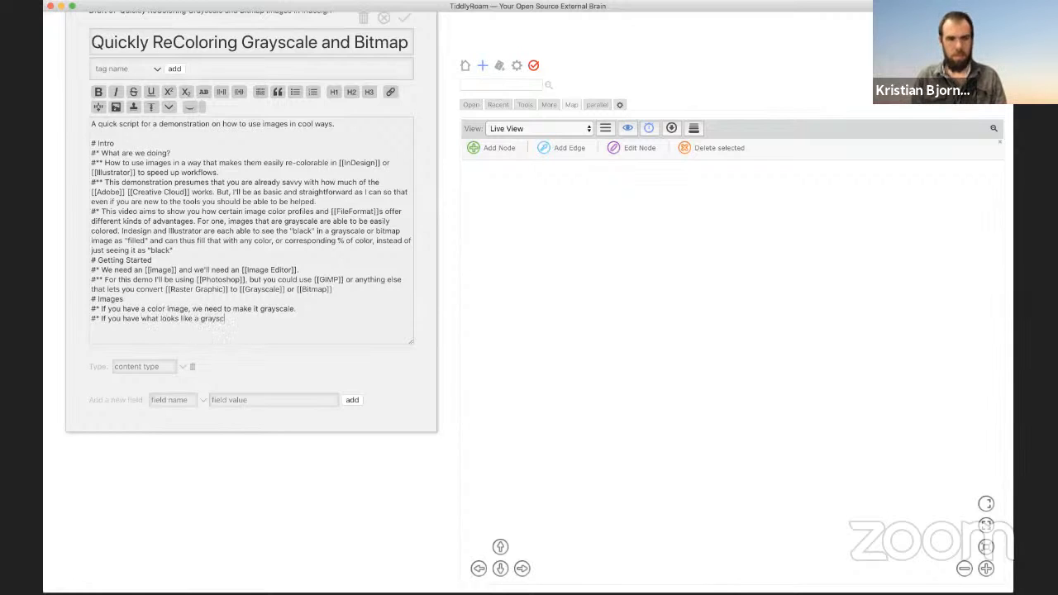
{"action": "type", "text": "ale image, but its "}
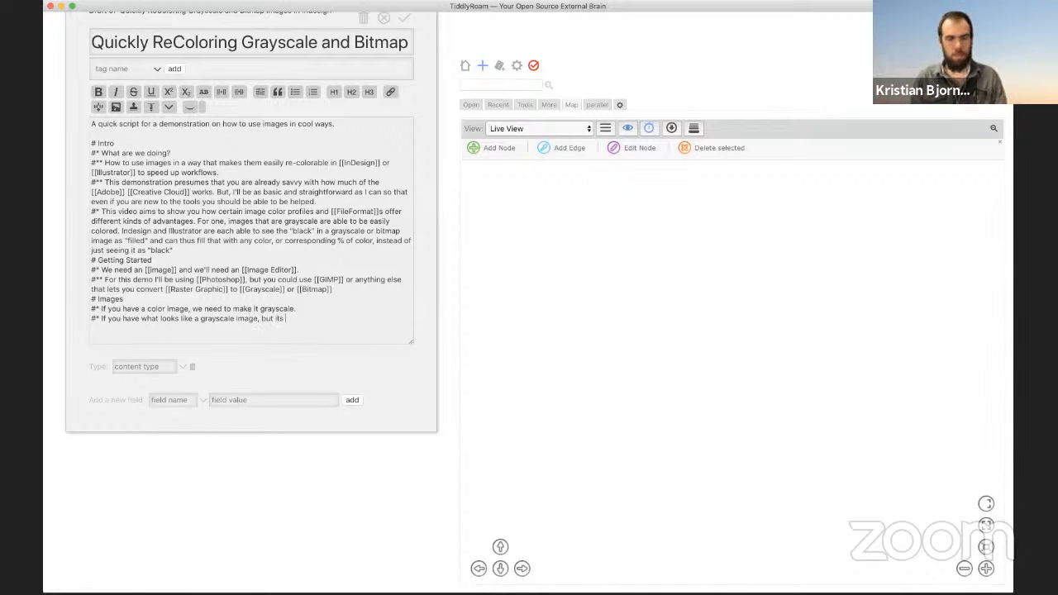
{"action": "type", "text": "PNG or IG"}
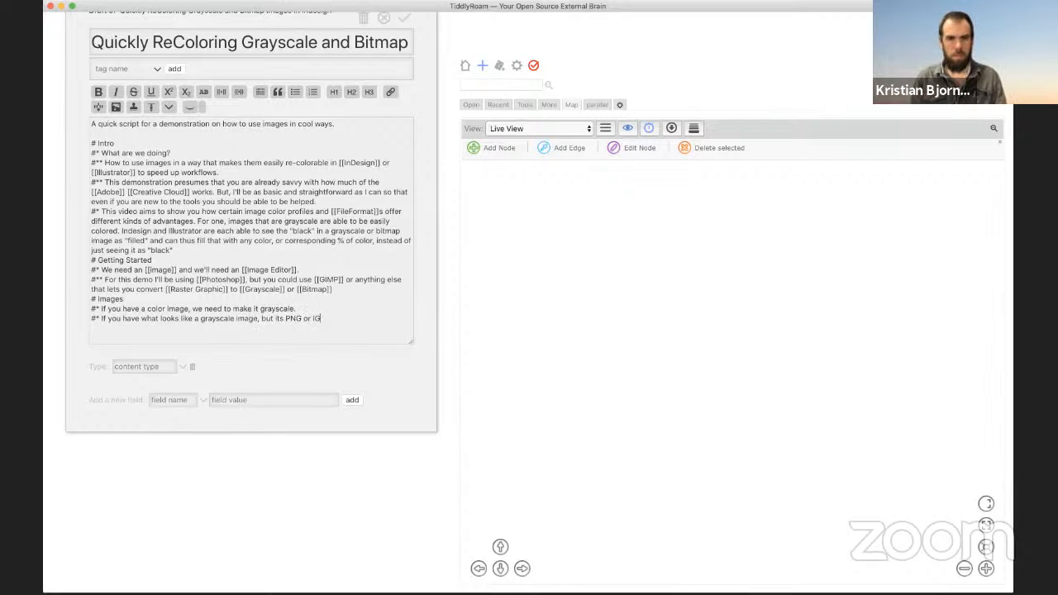
{"action": "key", "text": "BackSpace"}
{"action": "key", "text": "BackSpace"}
{"action": "type", "text": "GIF, y"}
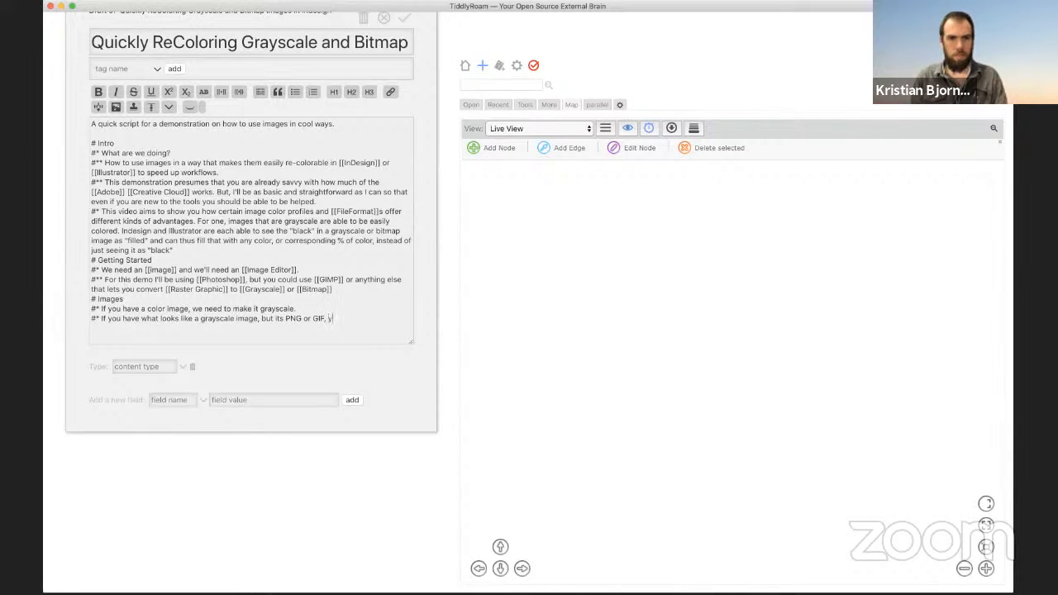
{"action": "type", "text": "ou shill need to m"}
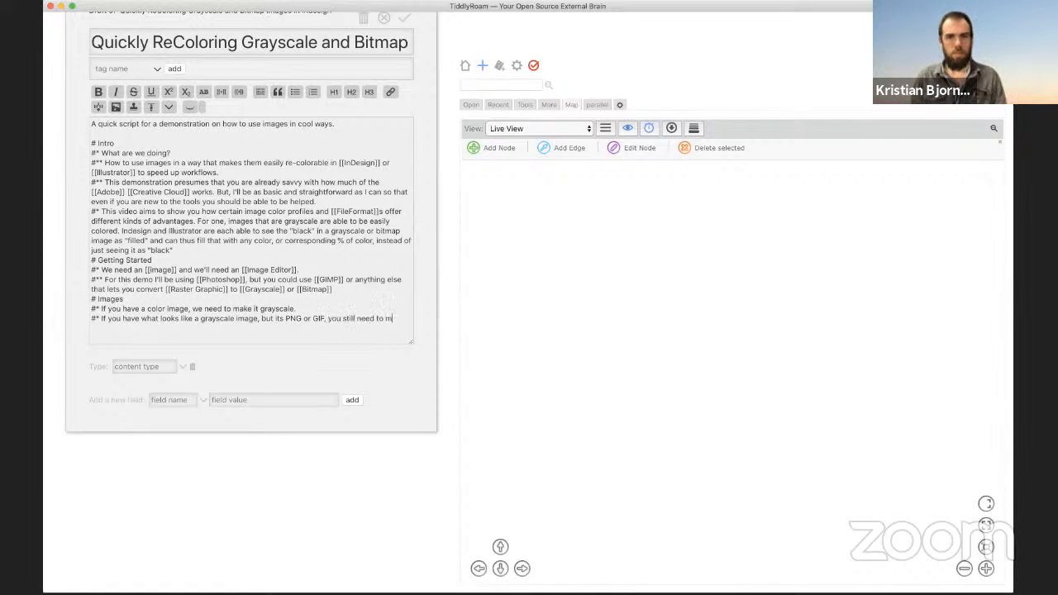
{"action": "type", "text": "ake it gray"}
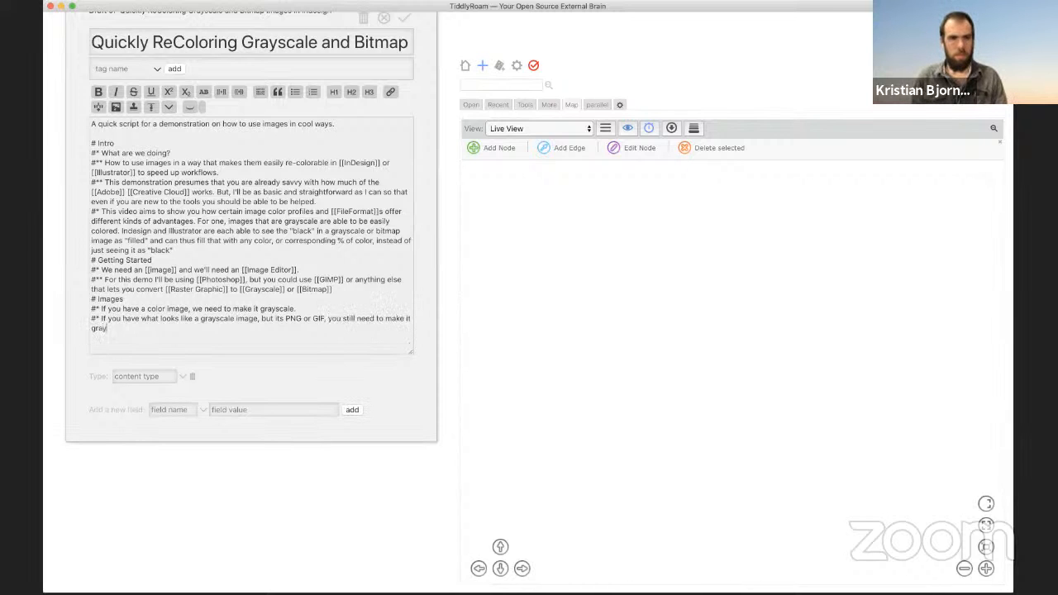
{"action": "type", "text": "scale"}
{"action": "key", "text": "Return"}
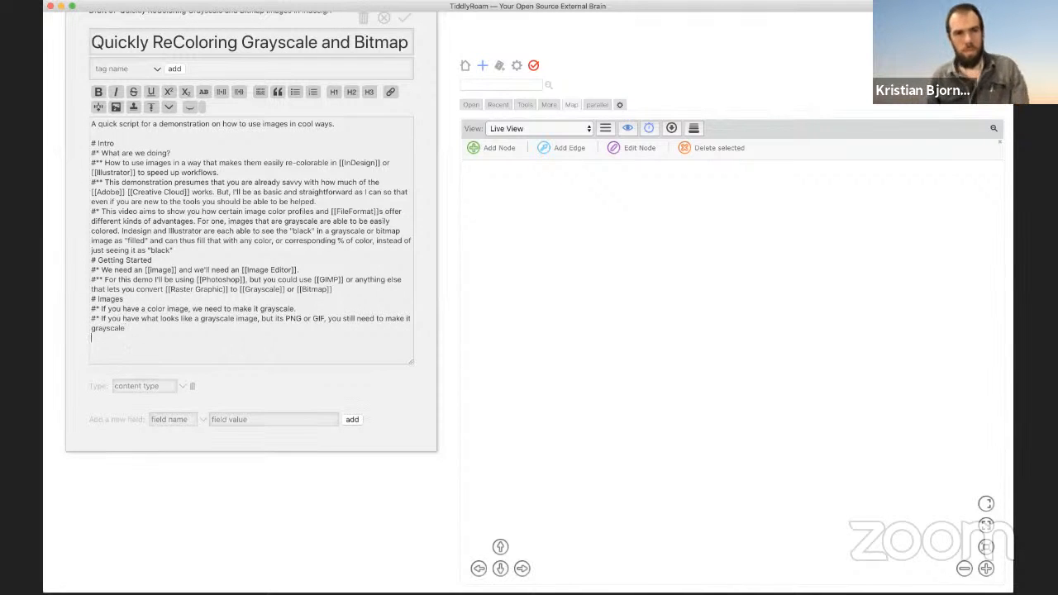
{"action": "type", "text": "#*"}
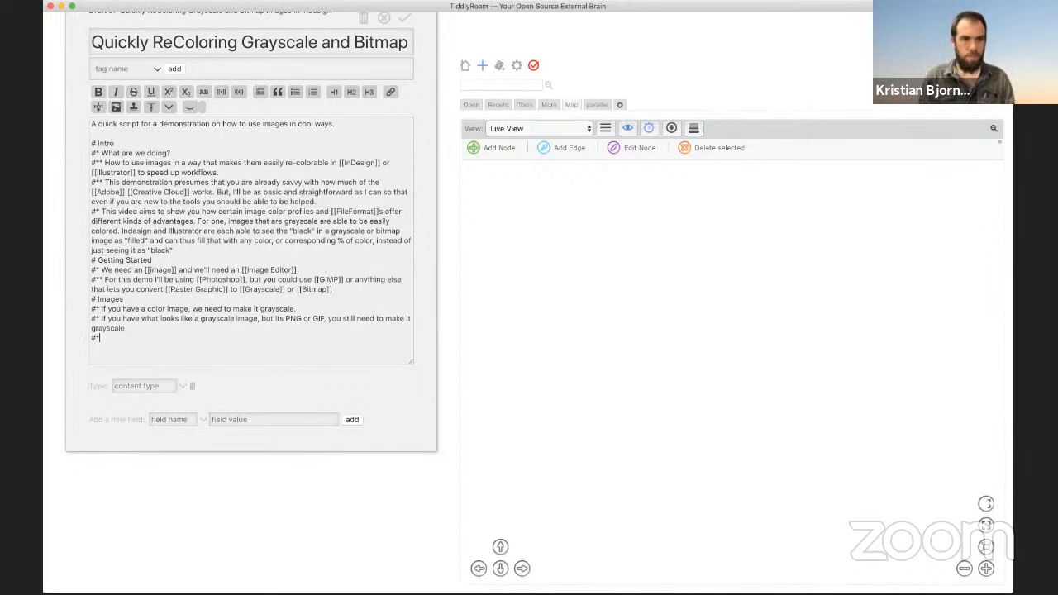
{"action": "key", "text": "BackSpace"}
{"action": "key", "text": "BackSpace"}
{"action": "key", "text": "BackSpace"}
{"action": "key", "text": "BackSpace"}
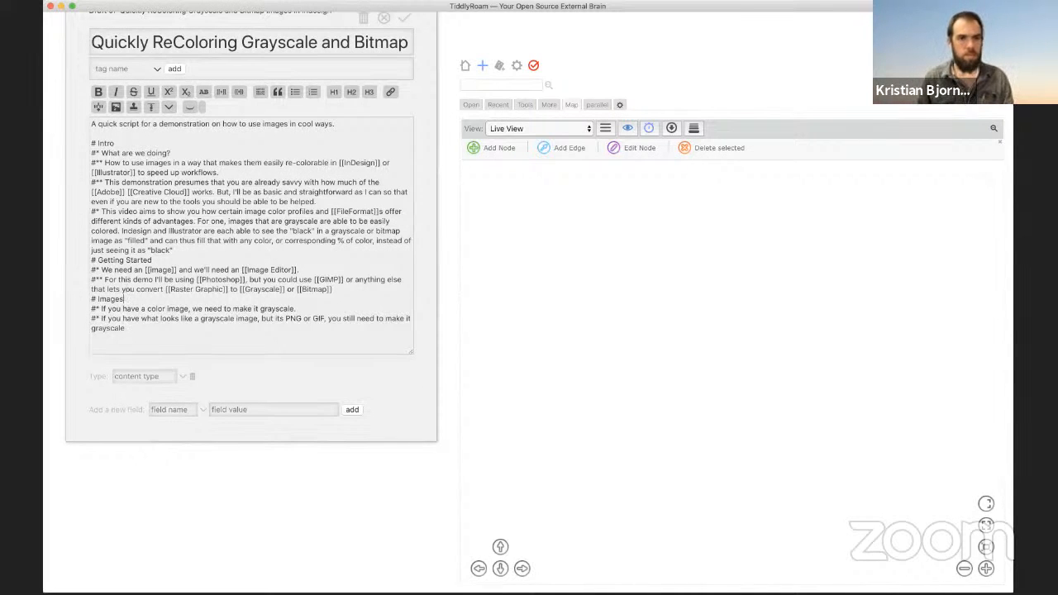
{"action": "key", "text": "Return"}
{"action": "key", "text": "BackSpace"}
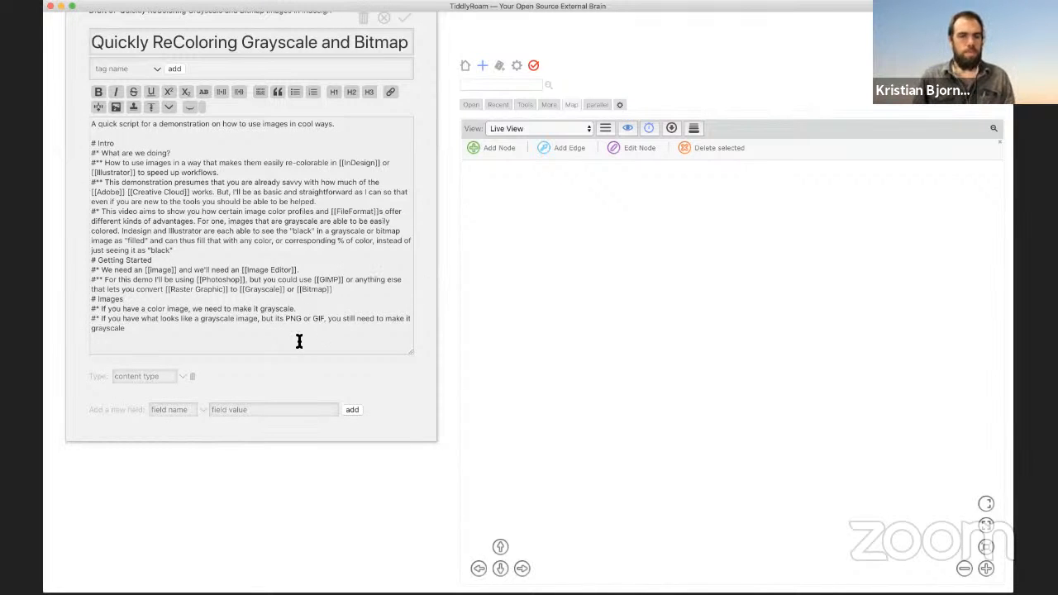
{"action": "key", "text": "Return"}
{"action": "key", "text": "Return"}
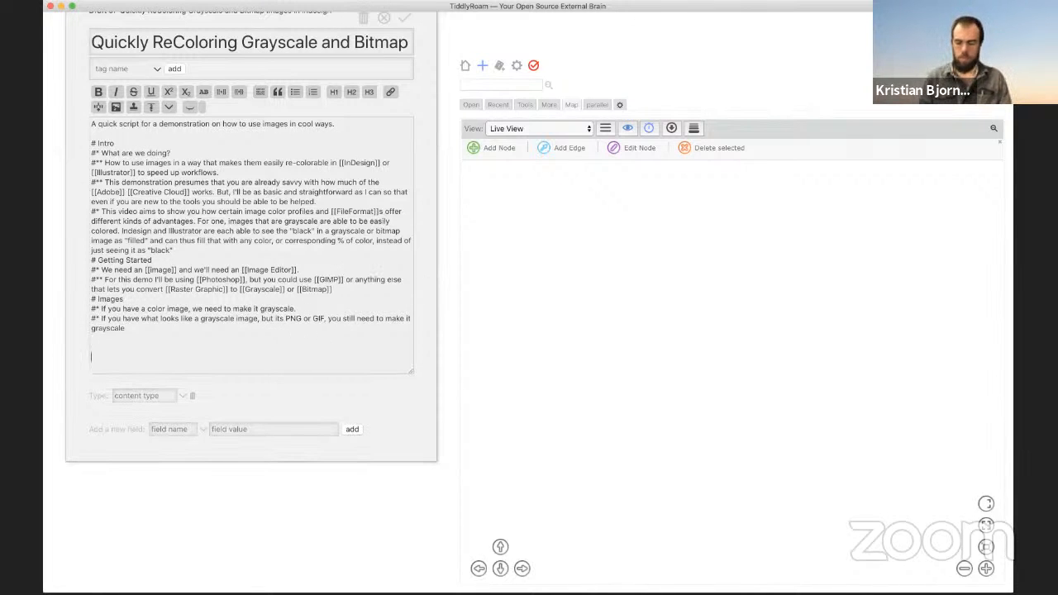
Step: Add a [[Color Profiles]] link below the bullets and turn PNG and GIF into links
{"action": "type", "text": "[[Color"}
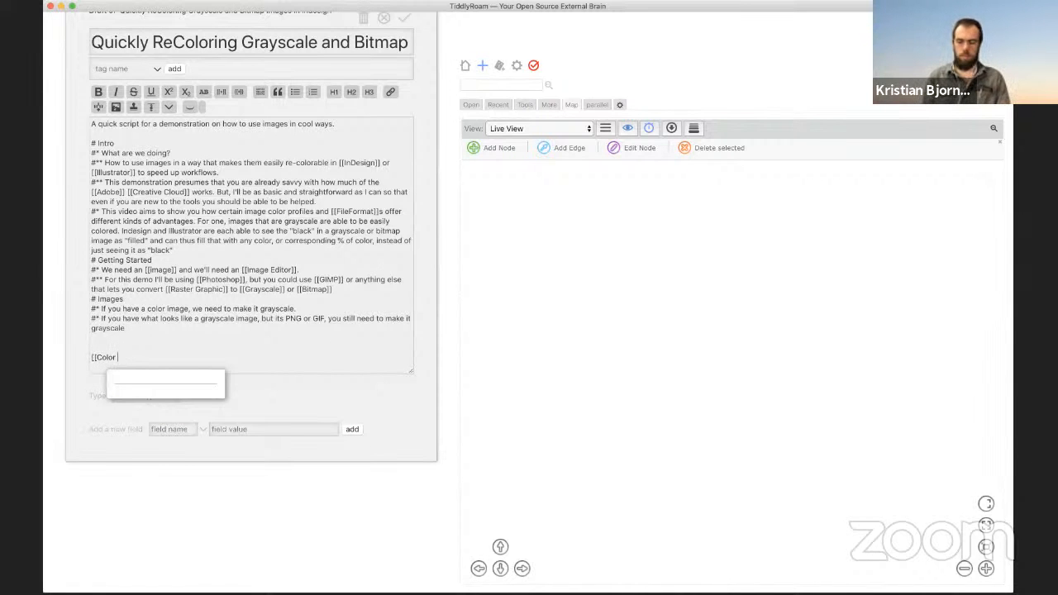
{"action": "type", "text": " Profiles]]"}
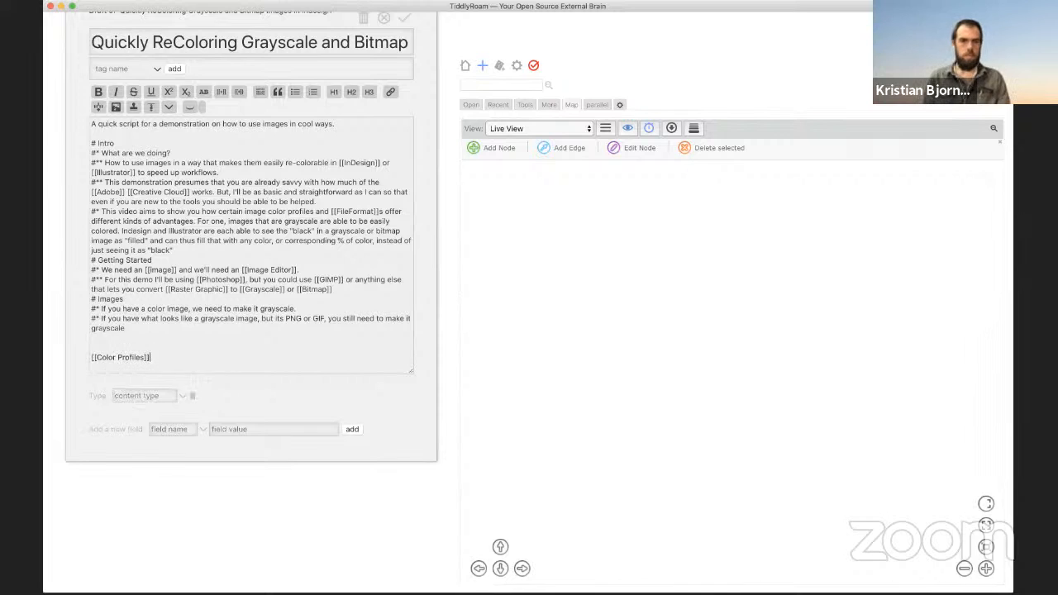
{"action": "key", "text": "Return"}
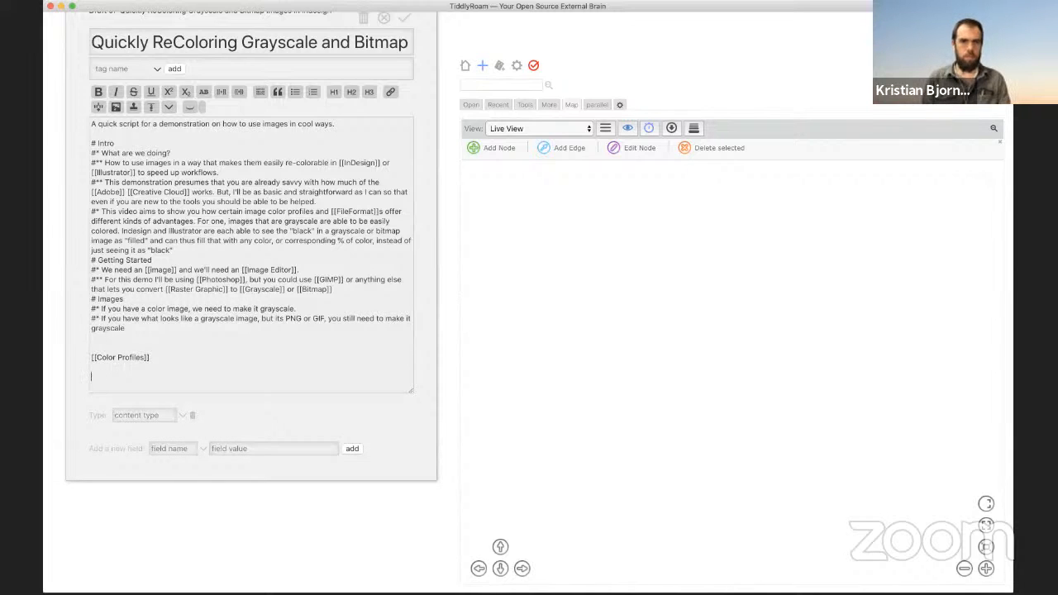
{"action": "double_click", "coordinate": [295, 318]}
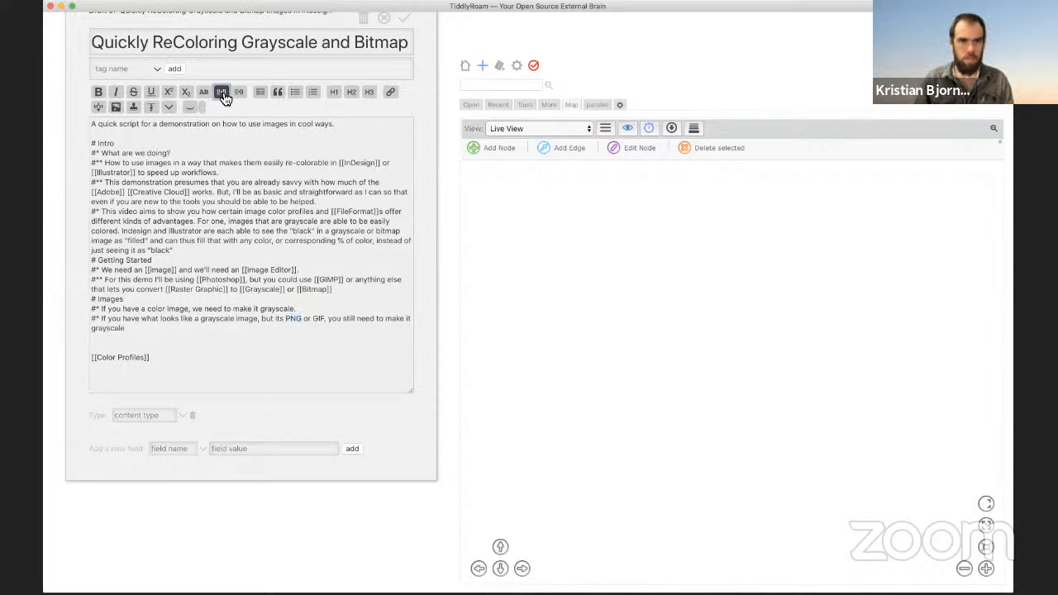
{"action": "left_click", "coordinate": [221, 91]}
{"action": "double_click", "coordinate": [329, 318]}
{"action": "left_click", "coordinate": [222, 92]}
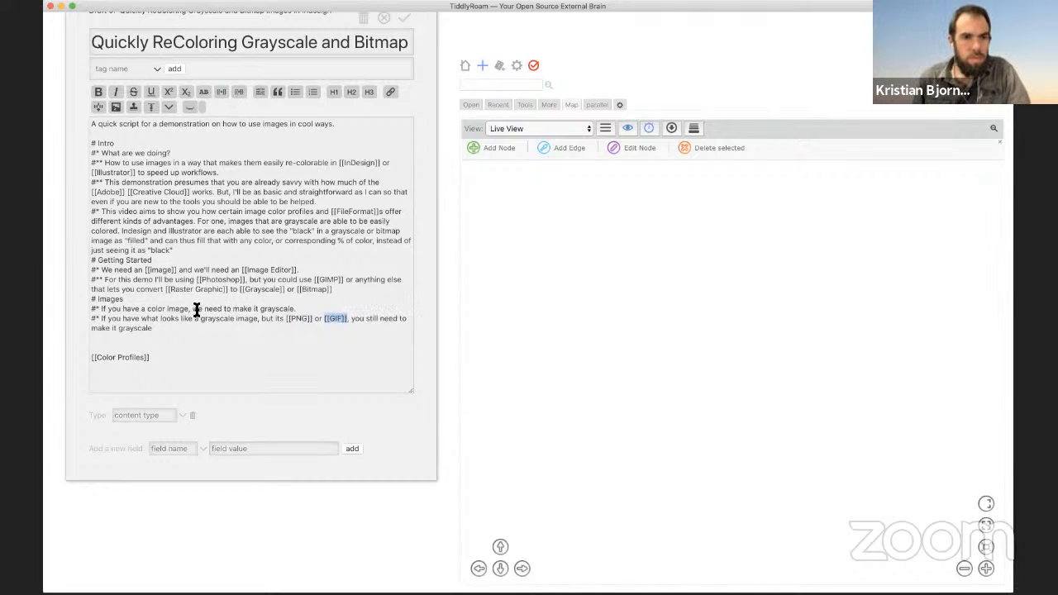
Step: Append ', as they might not really be grayscale.' to the second Images bullet
{"action": "double_click", "coordinate": [274, 311]}
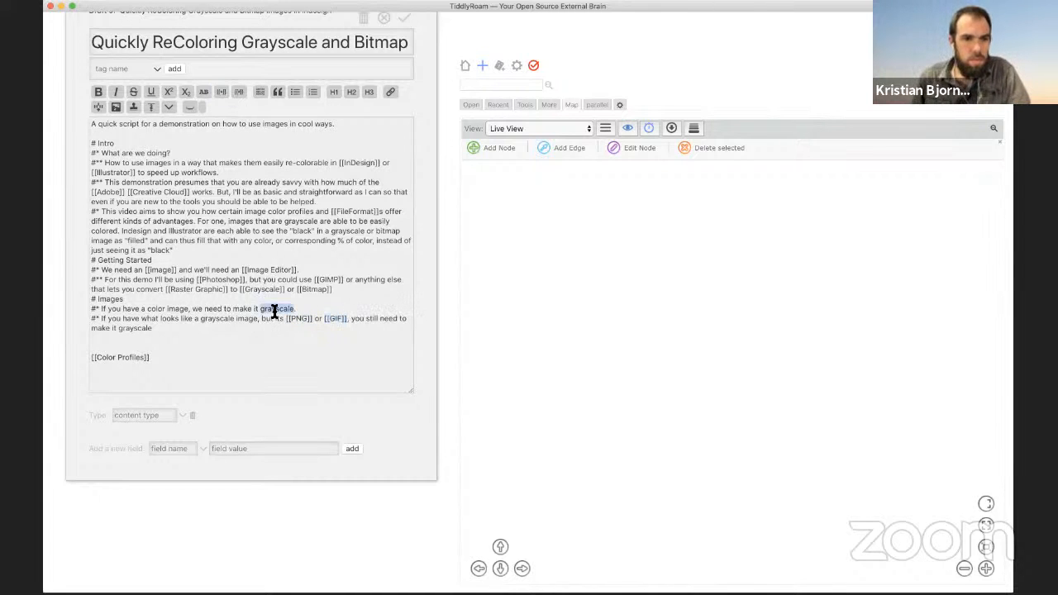
{"action": "triple_click", "coordinate": [246, 324]}
{"action": "left_click", "coordinate": [199, 334]}
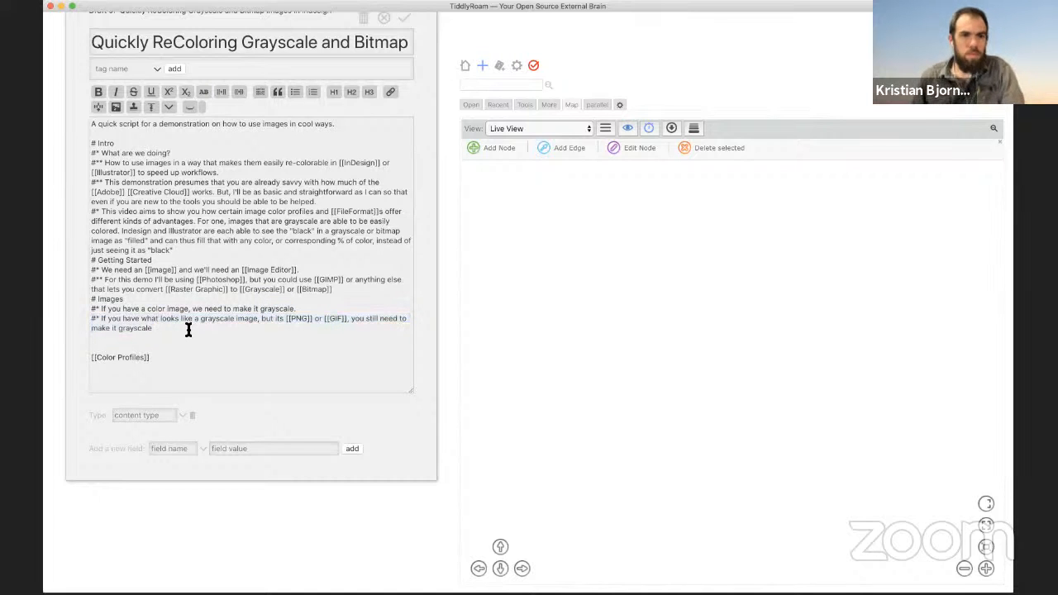
{"action": "type", "text": ", as they"}
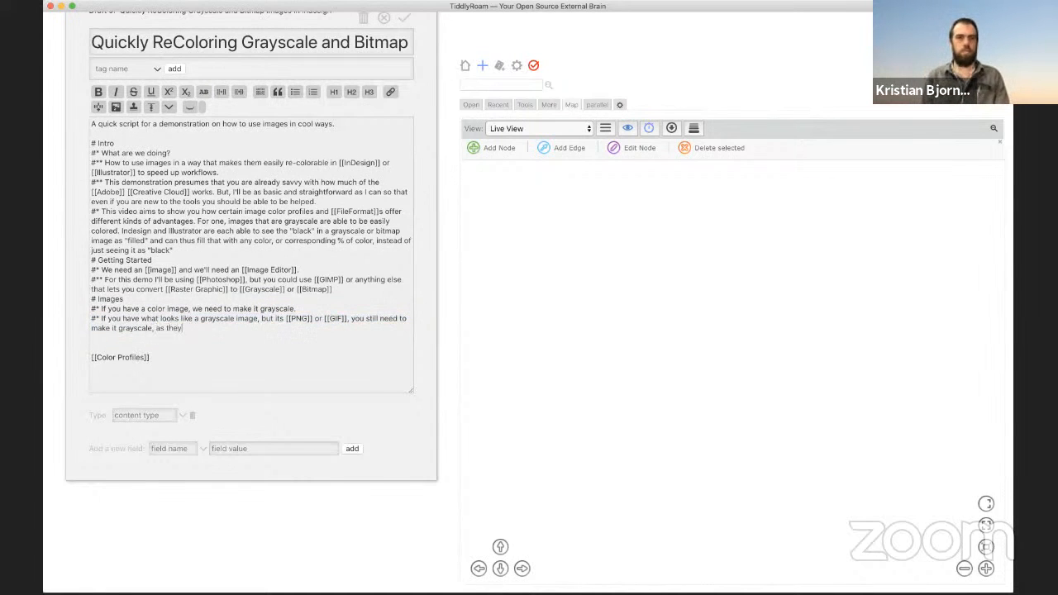
{"action": "type", "text": " might not really bl"}
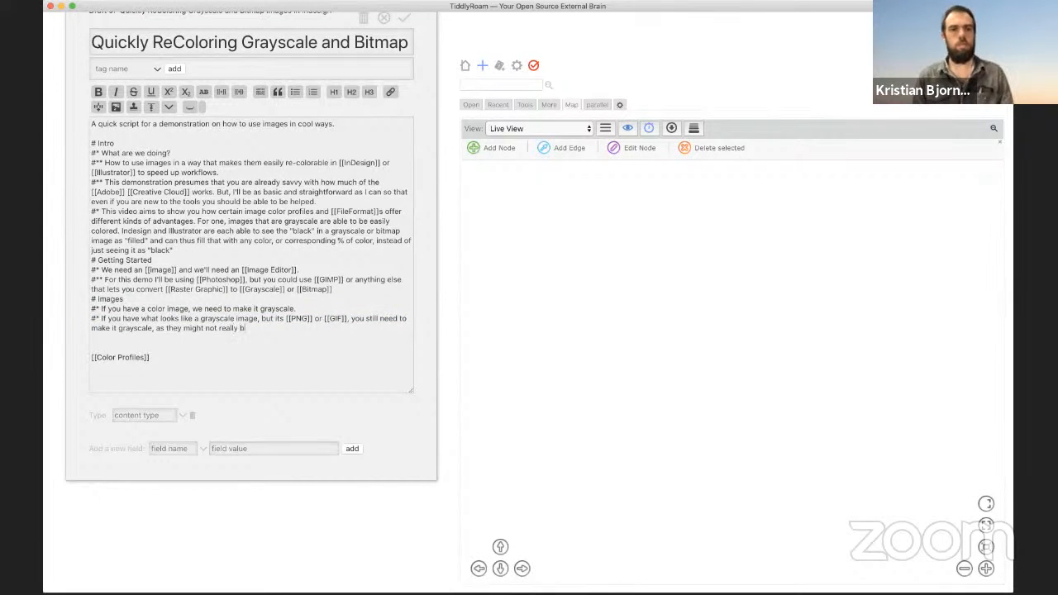
{"action": "key", "text": "BackSpace"}
{"action": "type", "text": "e grayscale."}
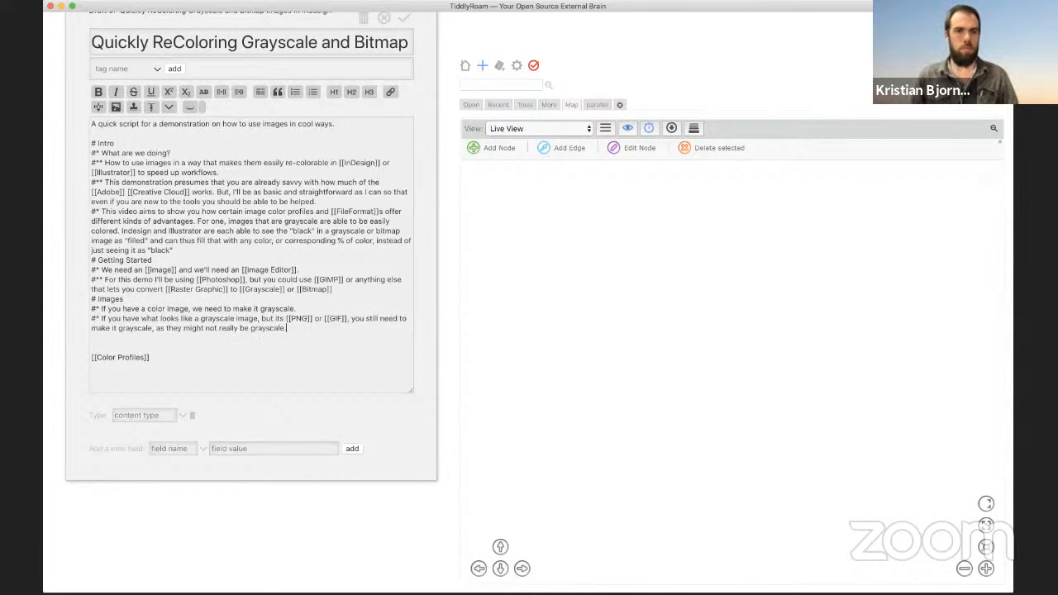
Step: Remove the stray empty lines, dismiss the JavaScript error, and save the script tiddler
{"action": "key", "text": "BackSpace"}
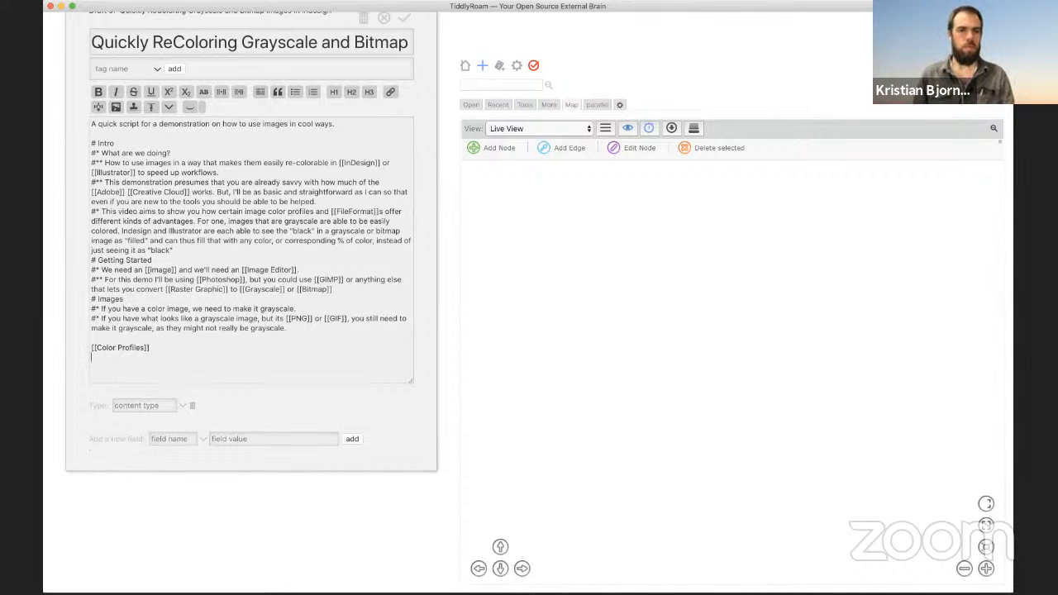
{"action": "key", "text": "Return"}
{"action": "type", "text": "[["}
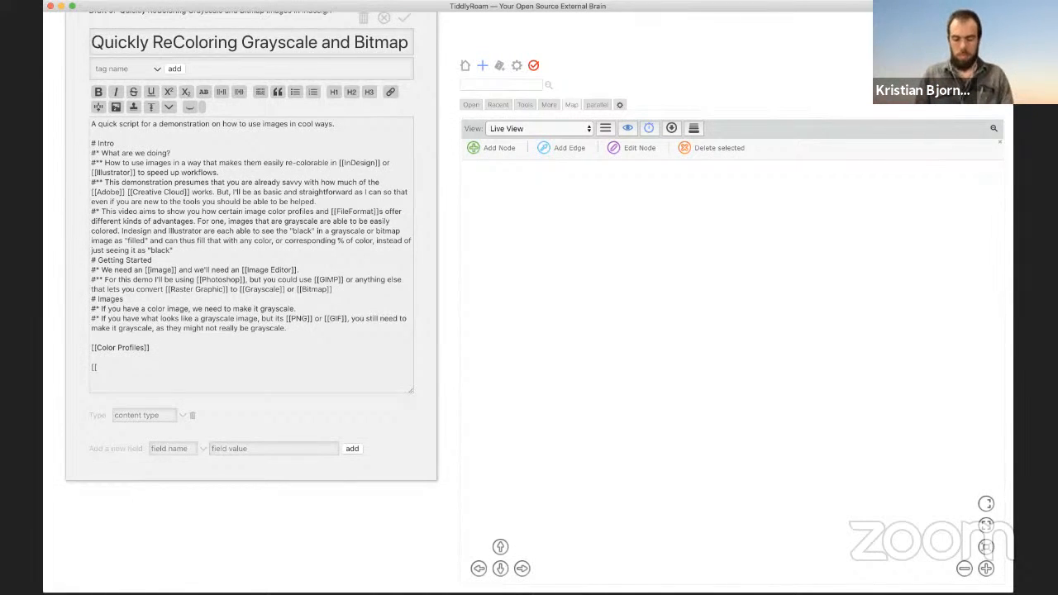
{"action": "key", "text": "BackSpace"}
{"action": "key", "text": "BackSpace"}
{"action": "key", "text": "BackSpace"}
{"action": "key", "text": "BackSpace"}
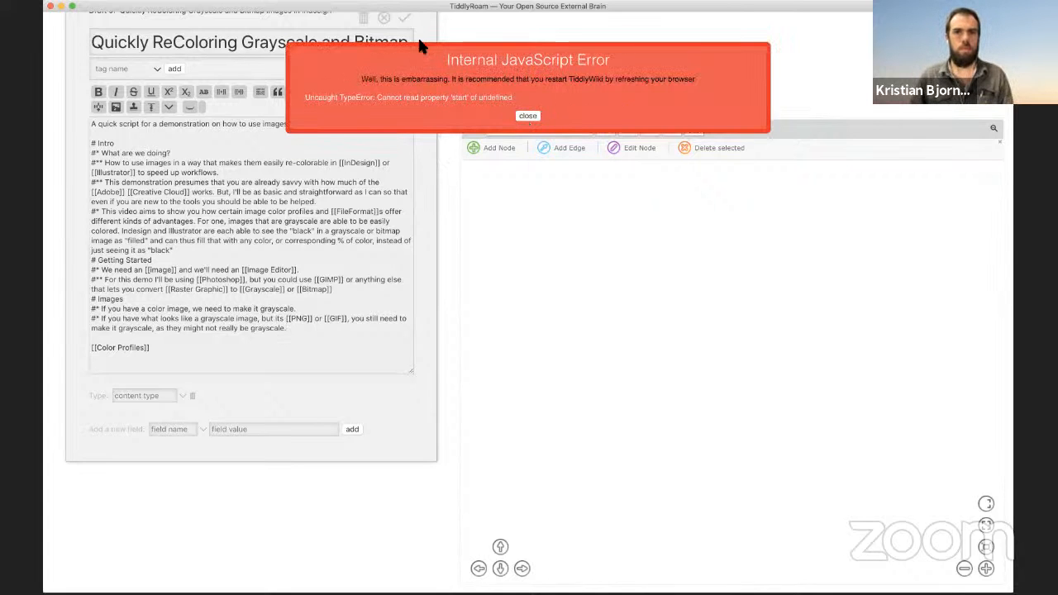
{"action": "left_click", "coordinate": [524, 116]}
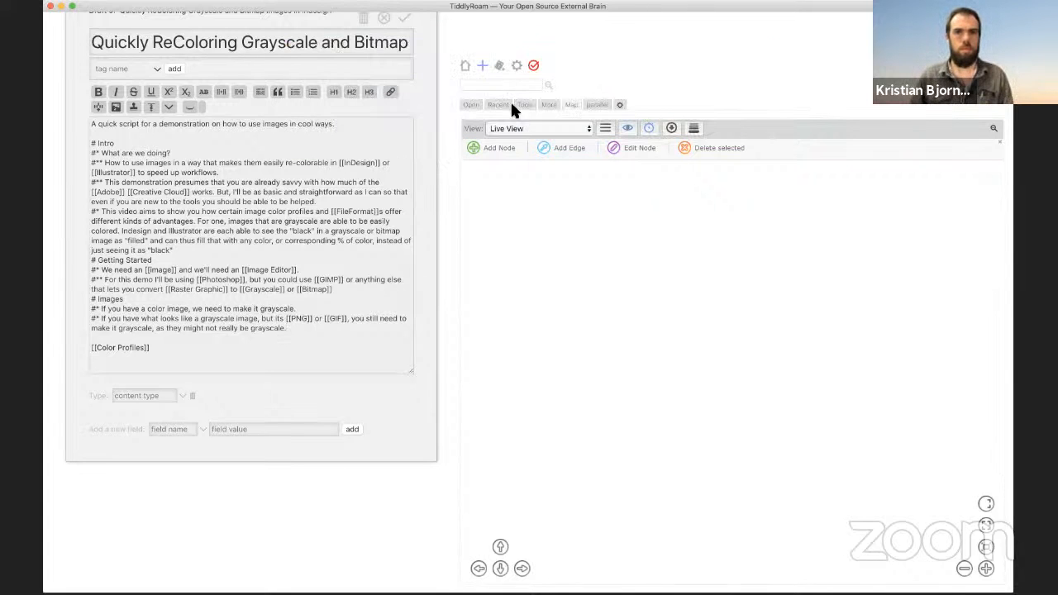
{"action": "left_click", "coordinate": [406, 19]}
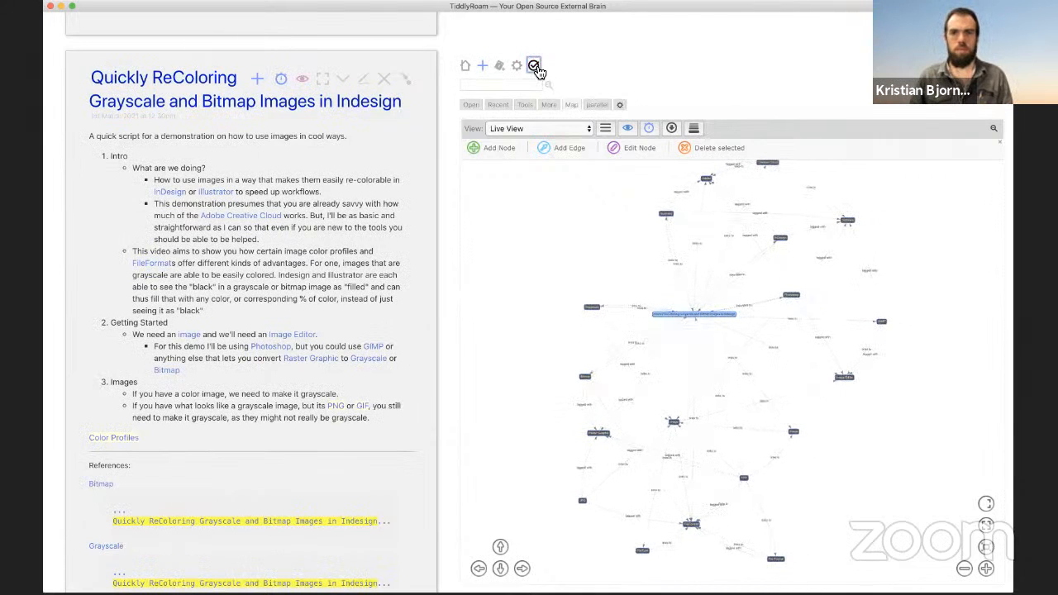
Step: Open the new Color Profiles tiddler from its link and start editing it
{"action": "scroll", "coordinate": [347, 247], "scroll_direction": "down", "scroll_amount": 1}
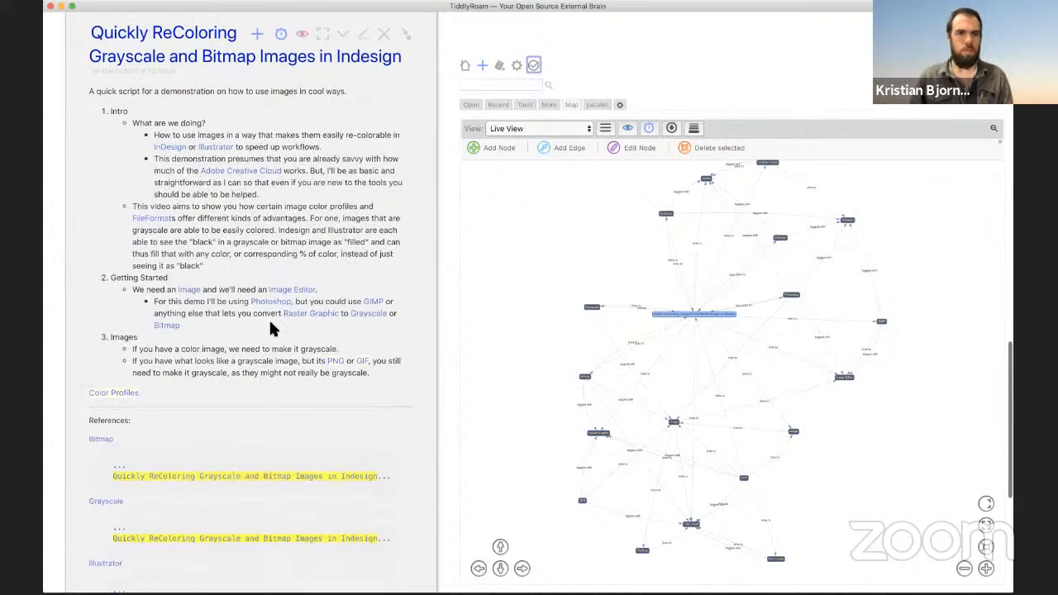
{"action": "left_click", "coordinate": [135, 394]}
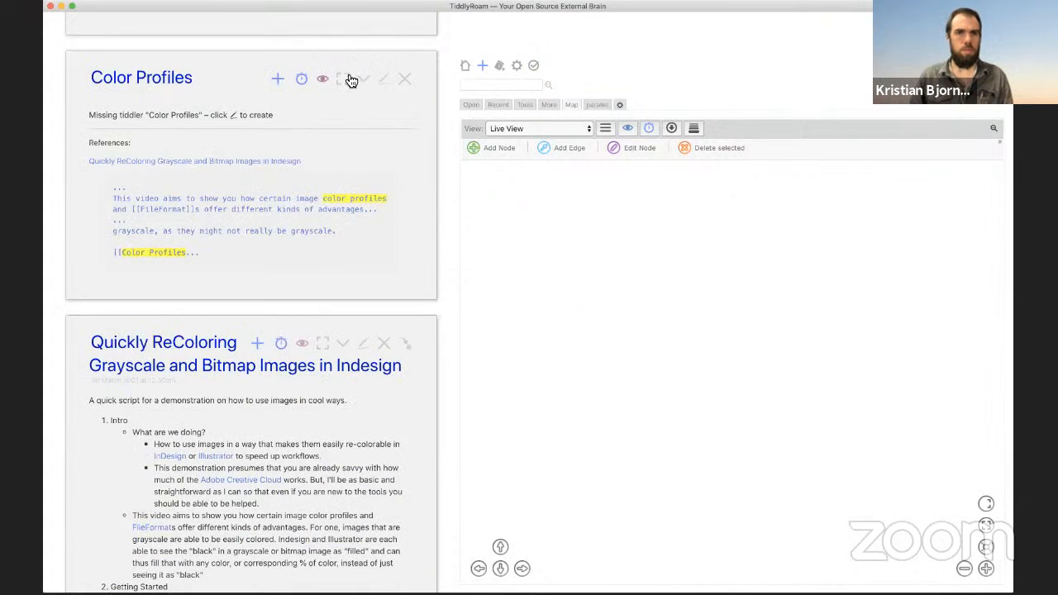
{"action": "left_click", "coordinate": [384, 80]}
{"action": "left_click", "coordinate": [144, 208]}
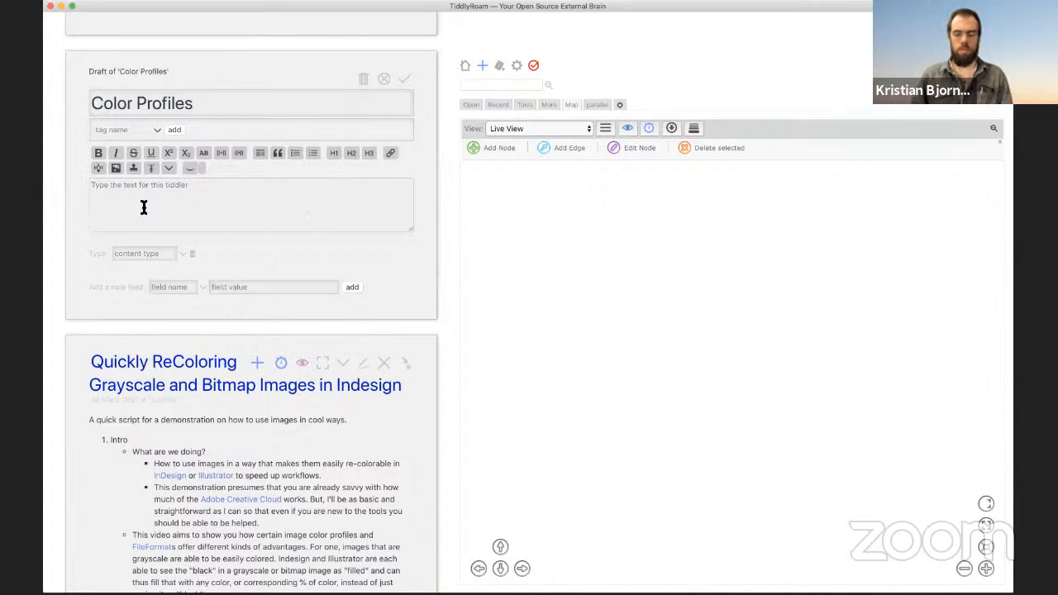
Step: Enter [[Bitmap]], [[Grayscale]], [[RGB]] and [[CMYK]] links on separate lines, using autocomplete
{"action": "type", "text": "[[RG"}
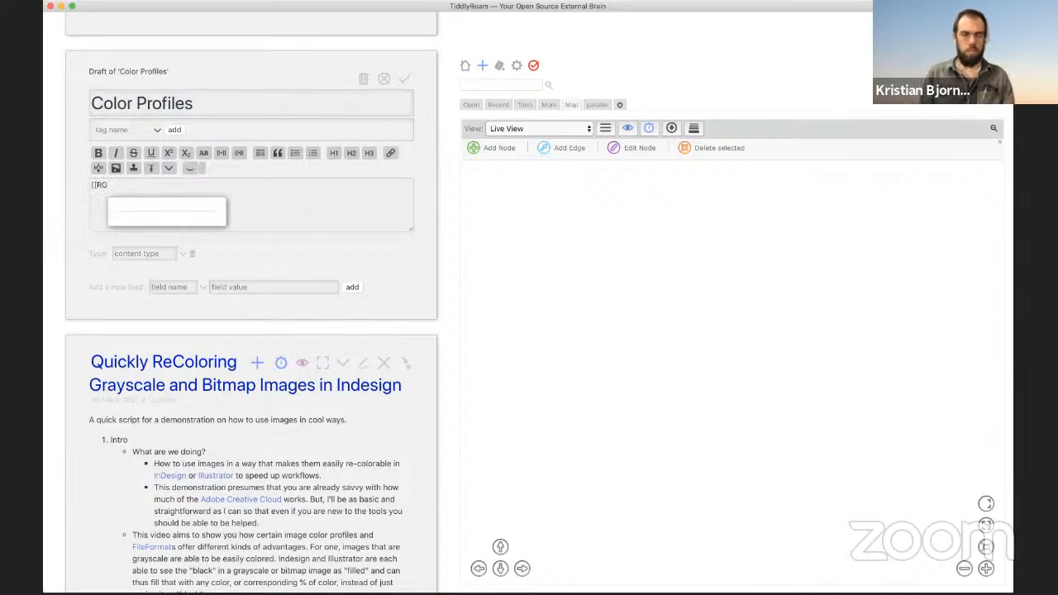
{"action": "type", "text": "B]]"}
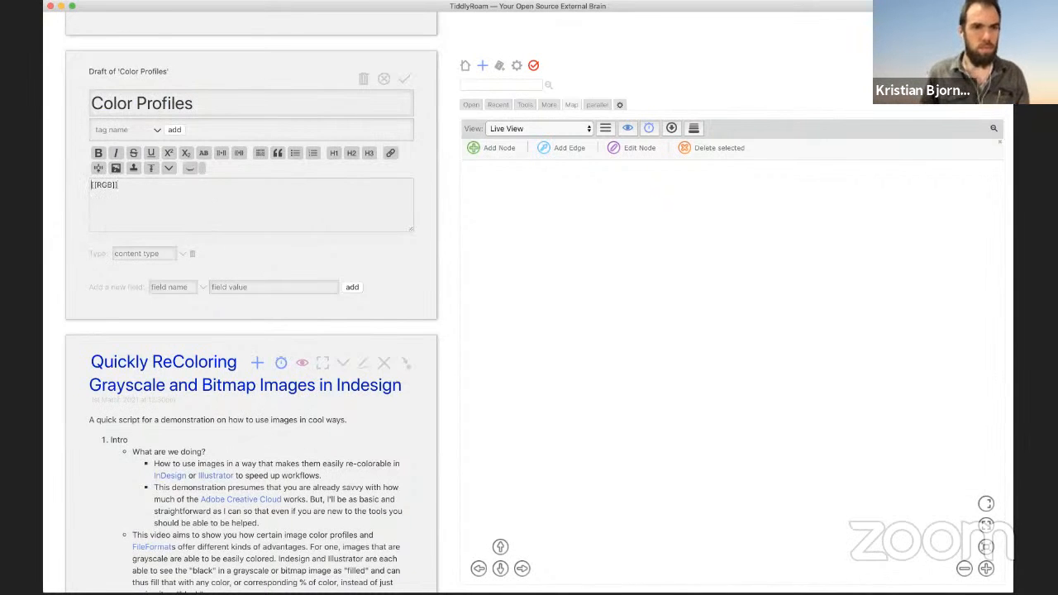
{"action": "key", "text": "Return"}
{"action": "key", "text": "Up"}
{"action": "type", "text": "[[BitM"}
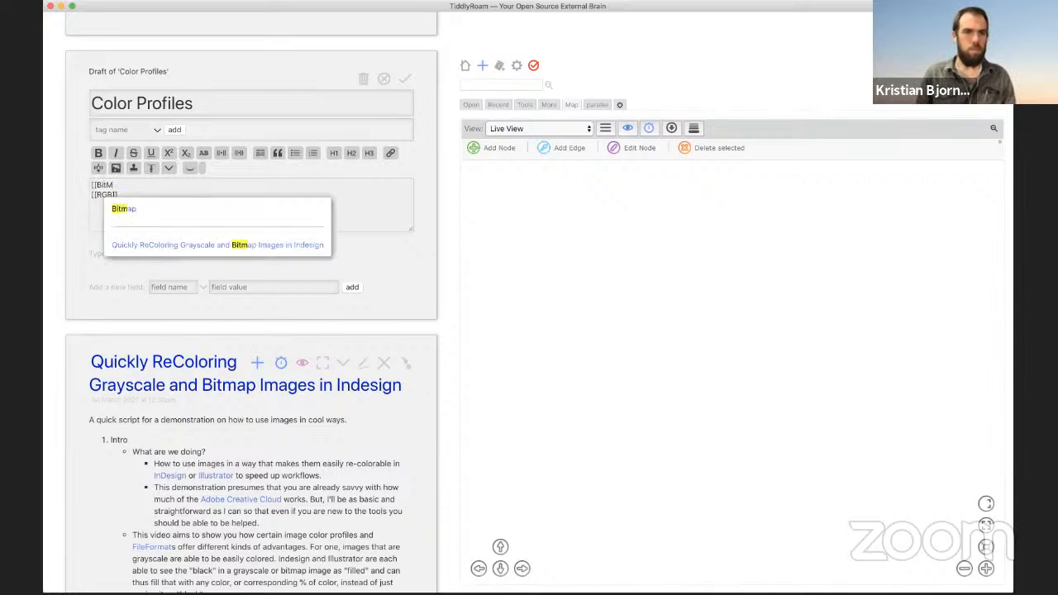
{"action": "key", "text": "Down"}
{"action": "key", "text": "Return"}
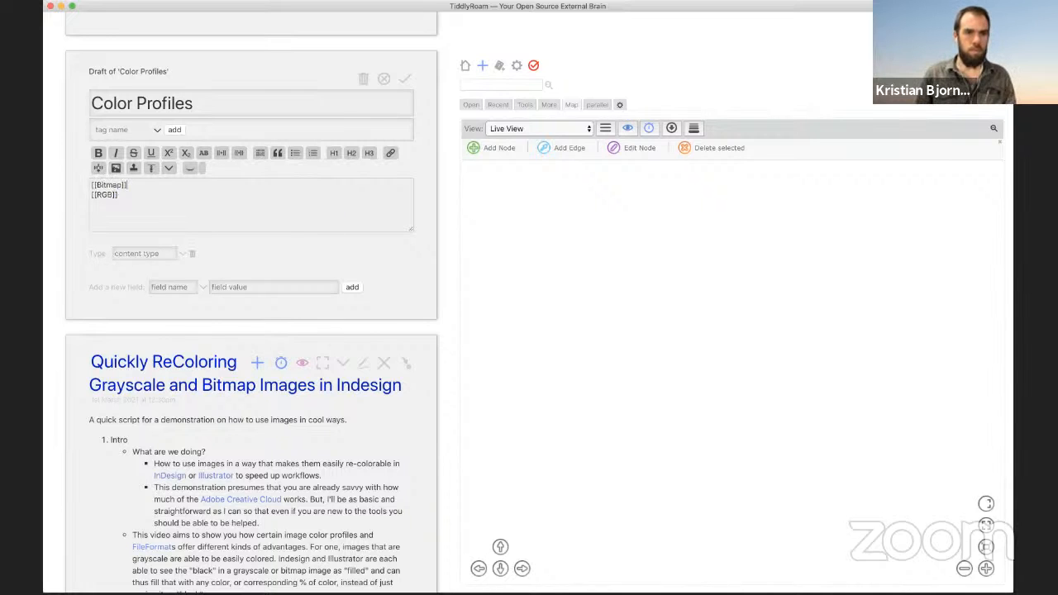
{"action": "key", "text": "Return"}
{"action": "type", "text": "[[Gra"}
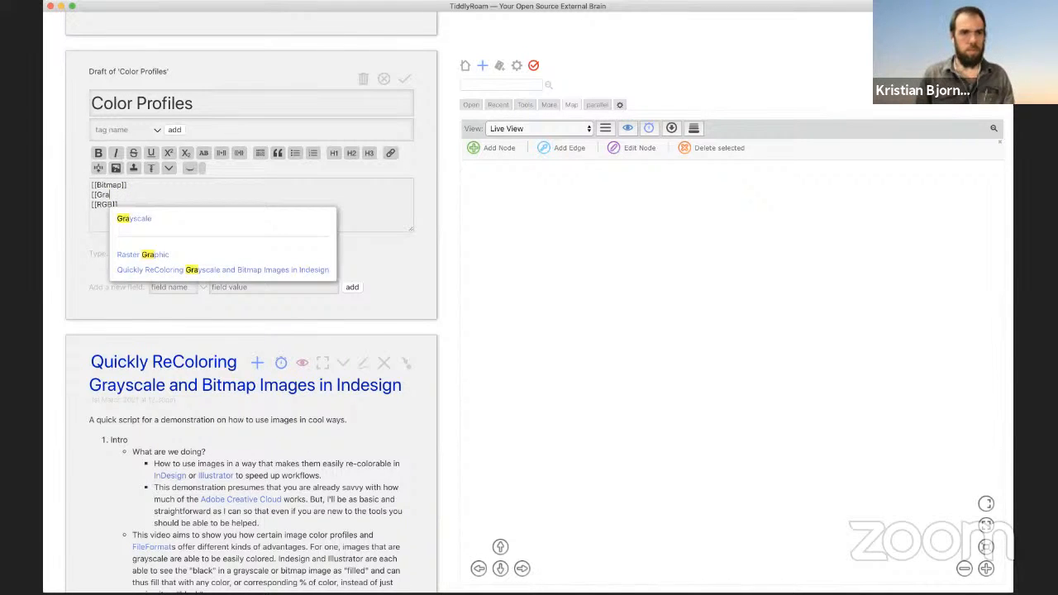
{"action": "key", "text": "Down"}
{"action": "key", "text": "Return"}
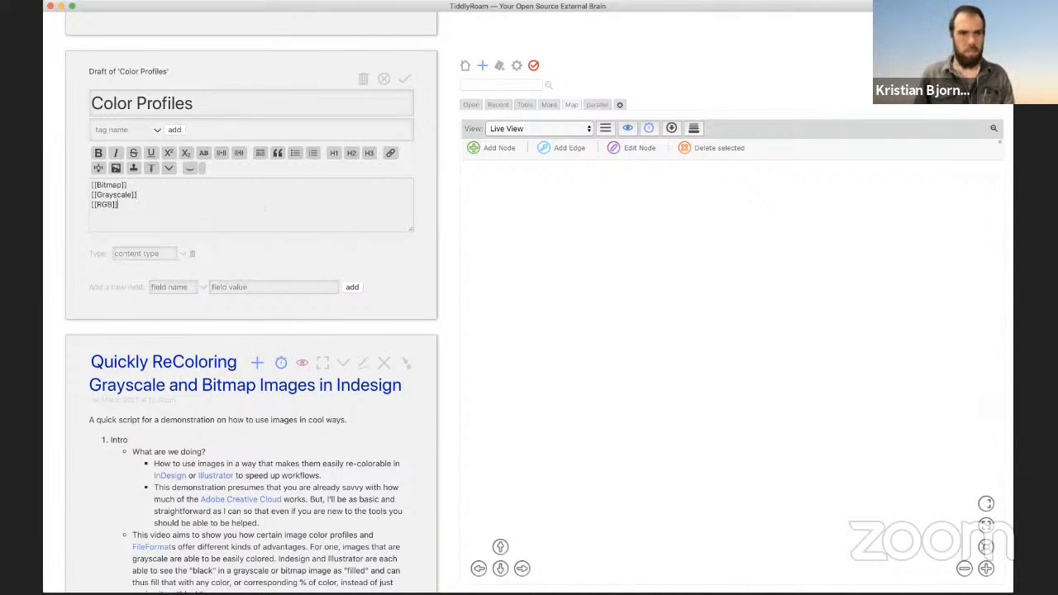
{"action": "type", "text": "[[CM"}
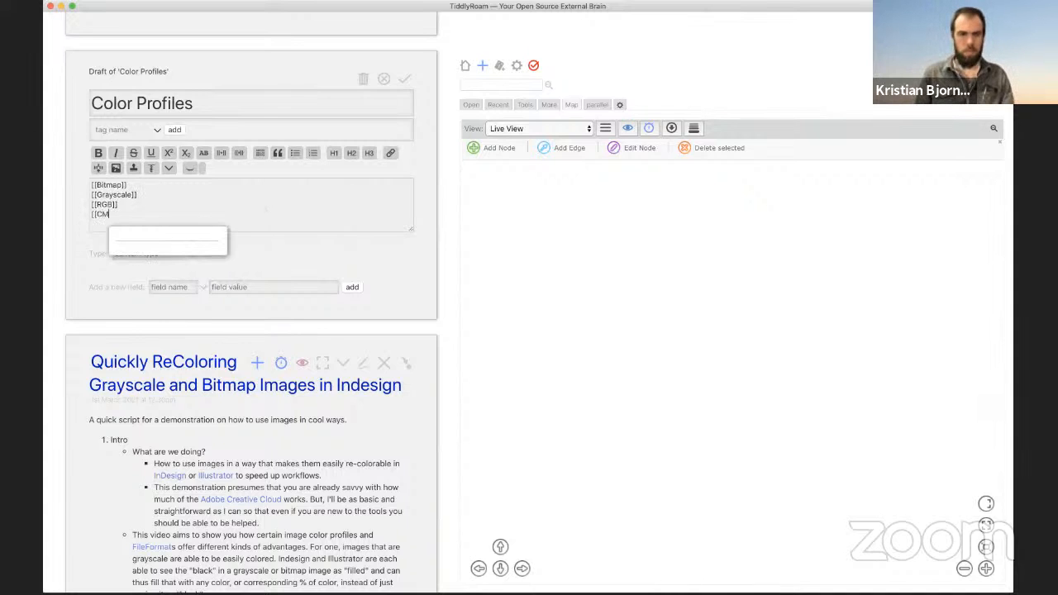
{"action": "type", "text": "YK]]"}
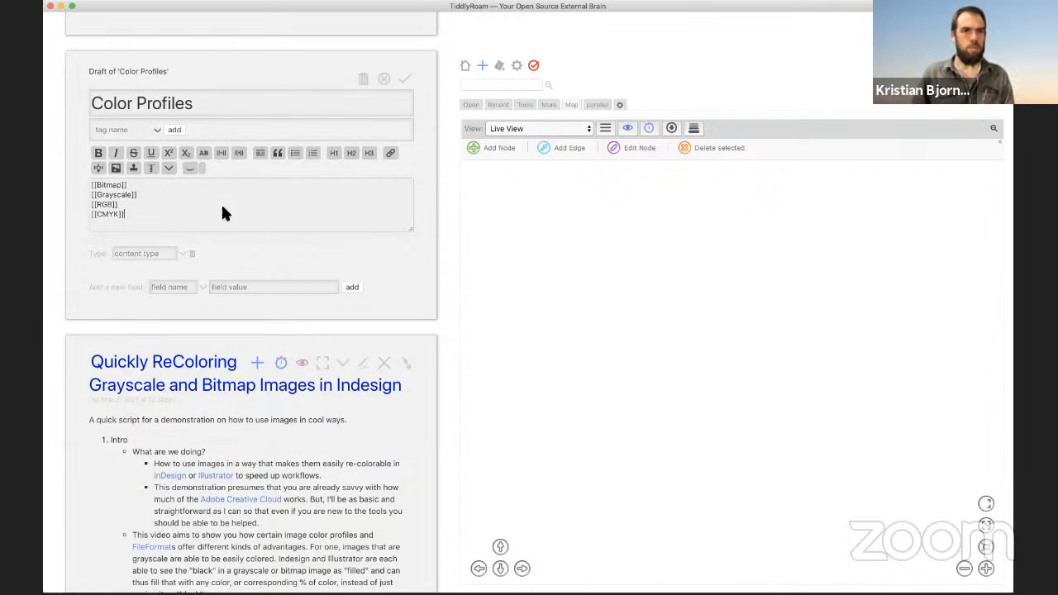
Step: Turn the four links into a bulleted list and save the Color Profiles tiddler
{"action": "key", "text": "super+a"}
{"action": "left_click", "coordinate": [296, 154]}
{"action": "left_click", "coordinate": [220, 223]}
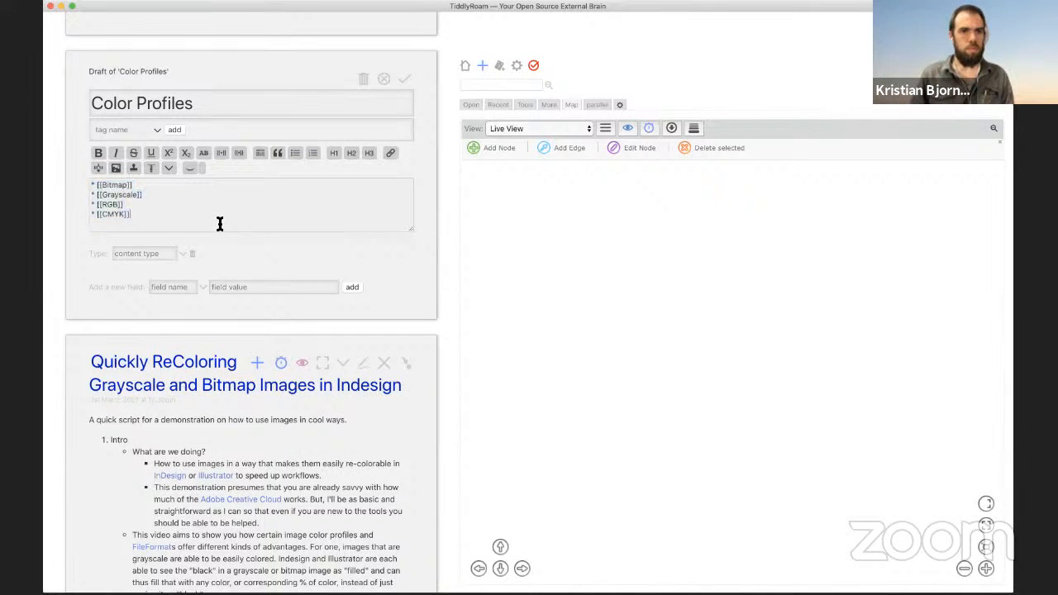
{"action": "left_click", "coordinate": [403, 83]}
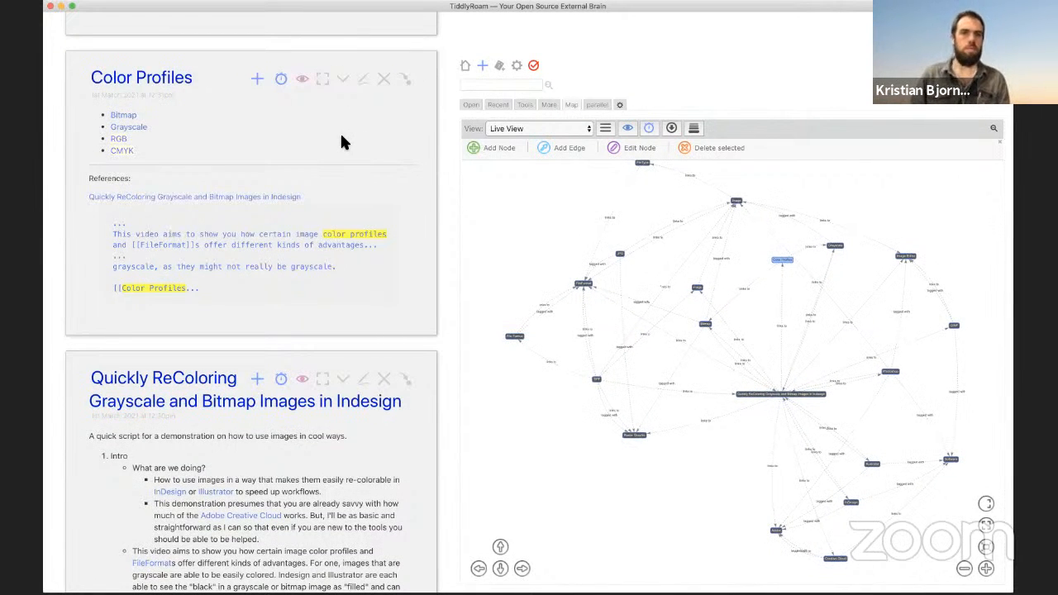
{"action": "scroll", "coordinate": [343, 142], "scroll_direction": "down", "scroll_amount": 5}
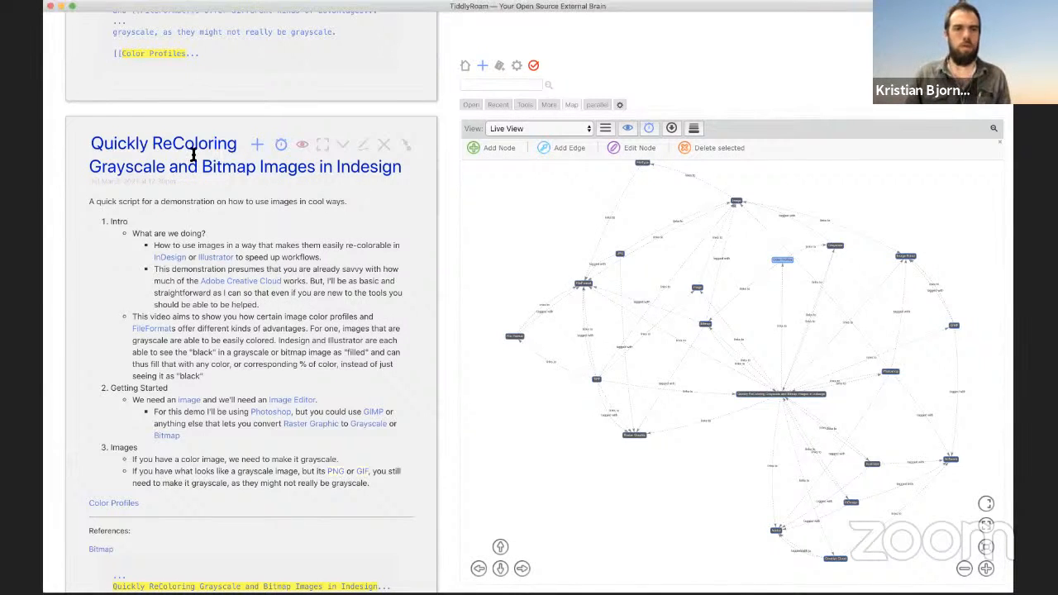
{"action": "scroll", "coordinate": [182, 145], "scroll_direction": "up", "scroll_amount": 5}
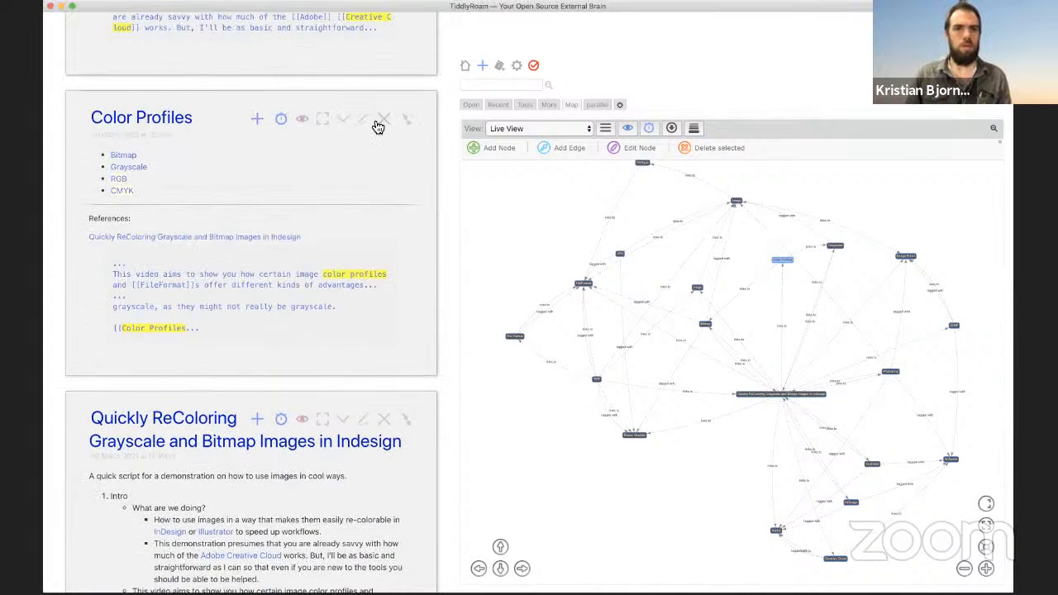
Step: Retitle Color Profiles as 'Image Modes' with Use Relink unchecked, save, and reopen the draft
{"action": "left_click", "coordinate": [364, 118]}
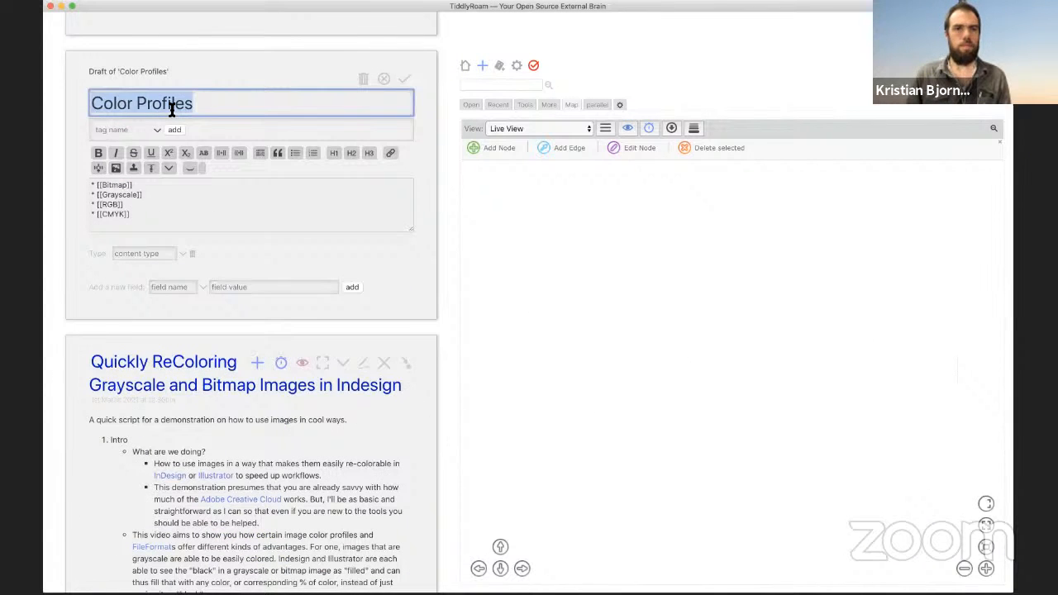
{"action": "key", "text": "super+Tab"}
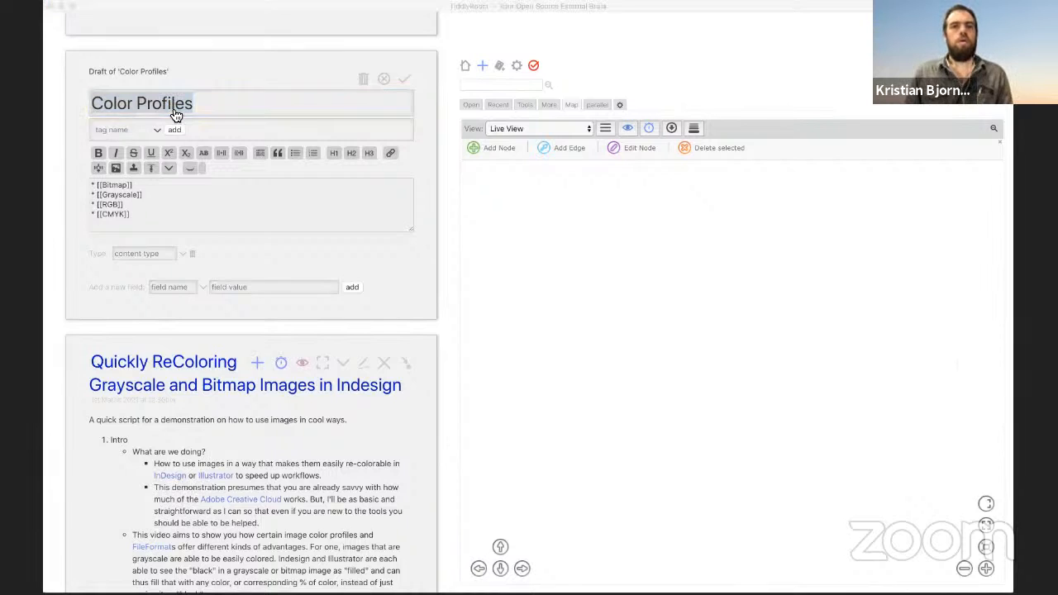
{"action": "left_click", "coordinate": [177, 10]}
{"action": "key", "text": "BackSpace"}
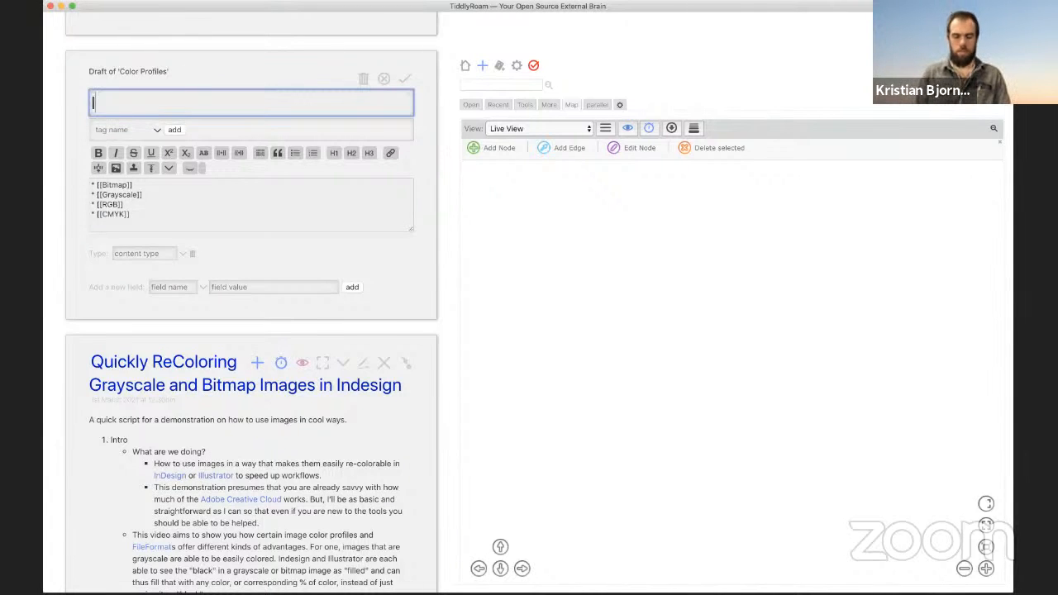
{"action": "type", "text": "Image Mode"}
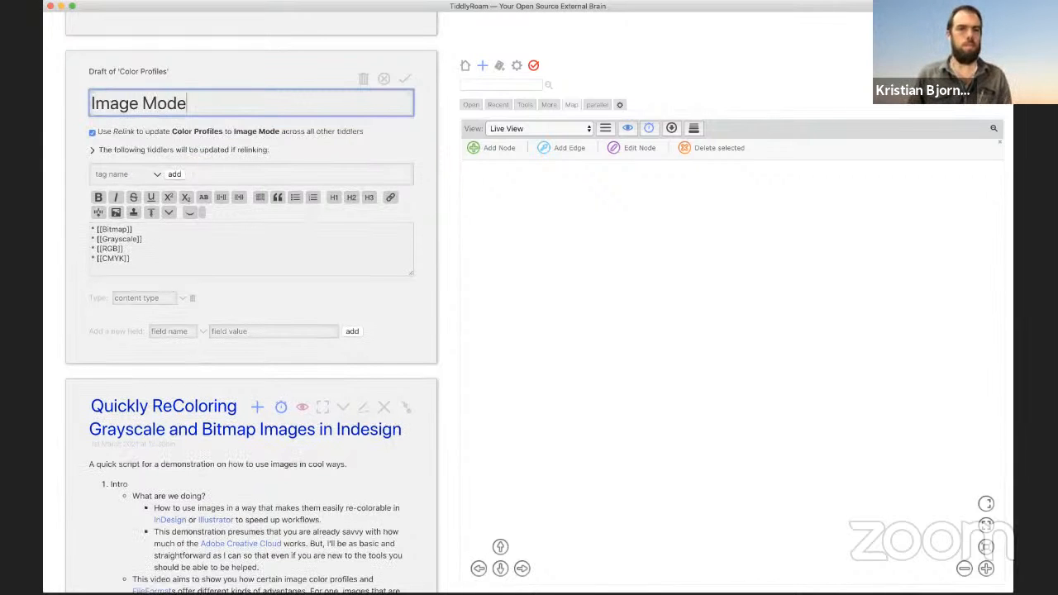
{"action": "type", "text": "s"}
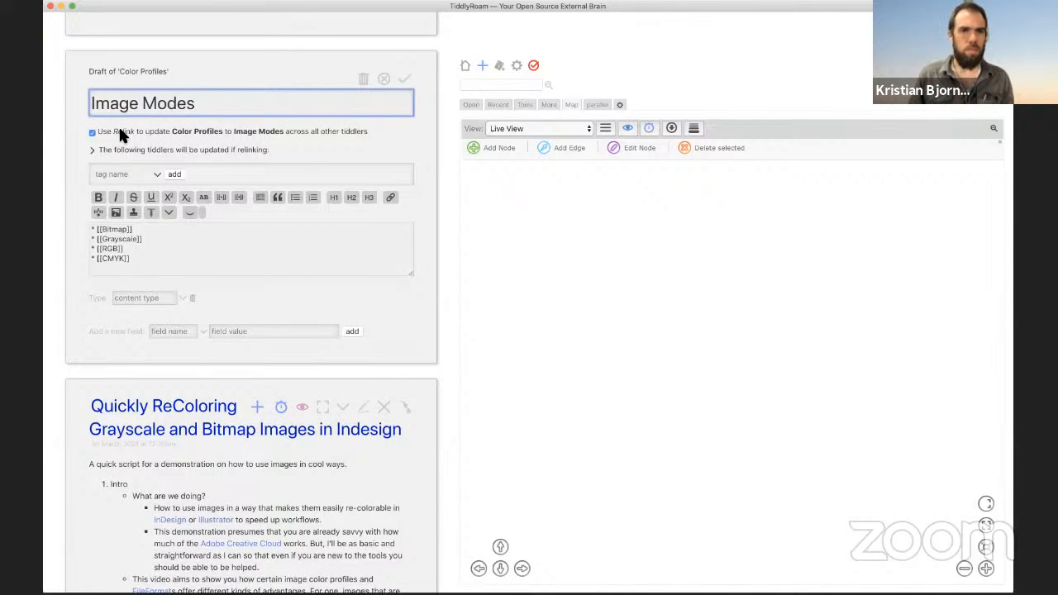
{"action": "left_click", "coordinate": [116, 130]}
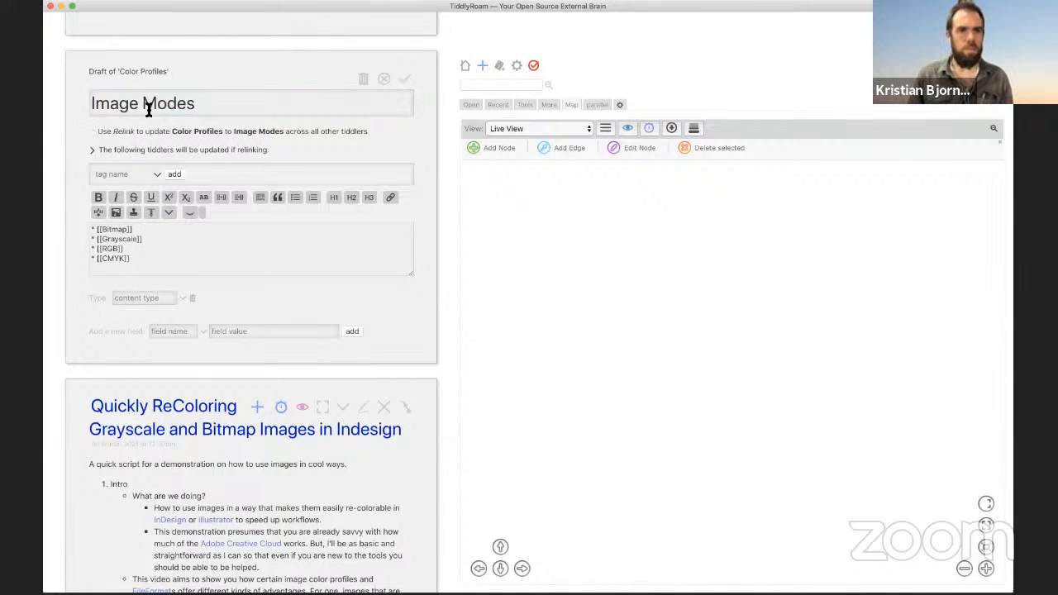
{"action": "triple_click", "coordinate": [149, 105]}
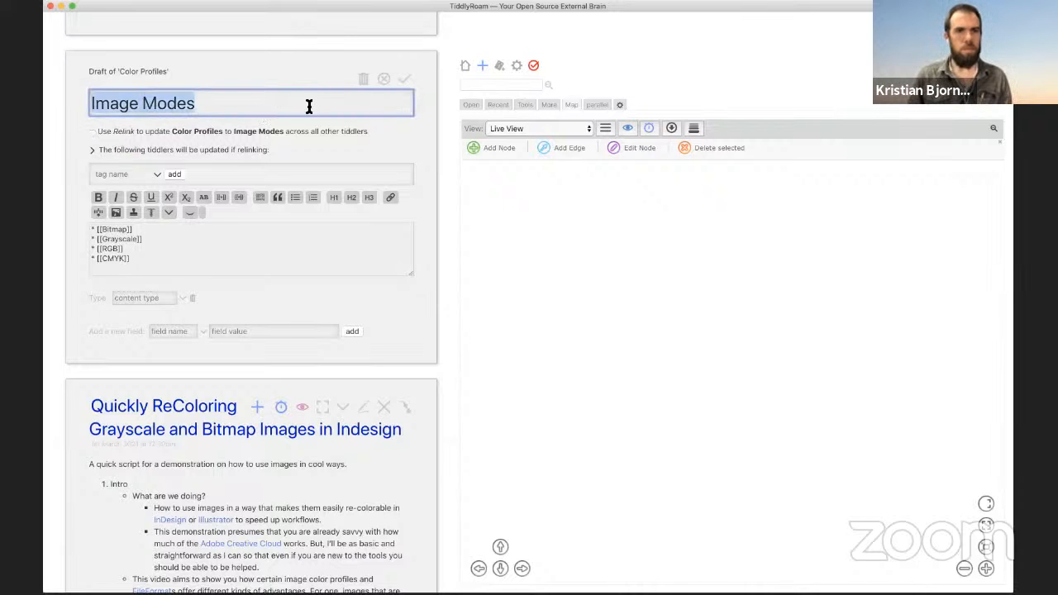
{"action": "left_click", "coordinate": [405, 79]}
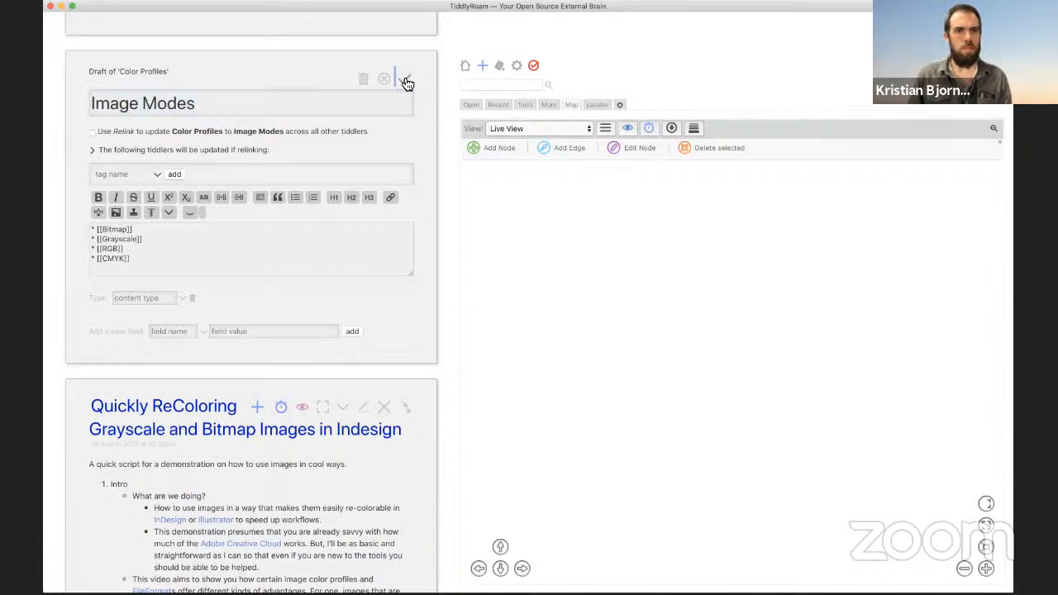
{"action": "left_click", "coordinate": [364, 79]}
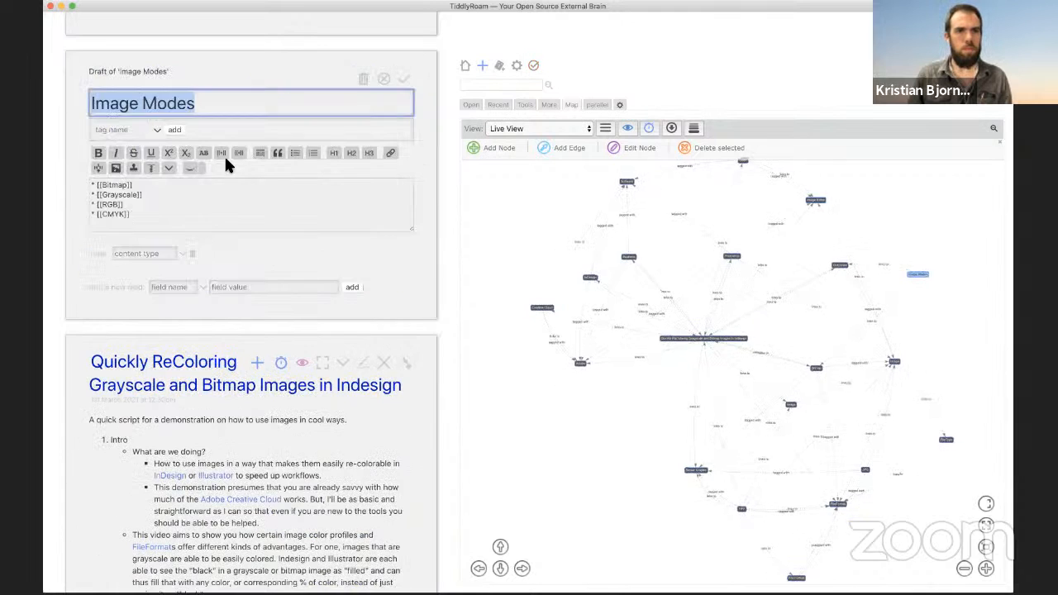
Step: Insert a first line '[[Photoshop]] calls this [[Image Modes]] -- what color' above the bullet list
{"action": "triple_click", "coordinate": [202, 187]}
{"action": "key", "text": "Left"}
{"action": "key", "text": "Return"}
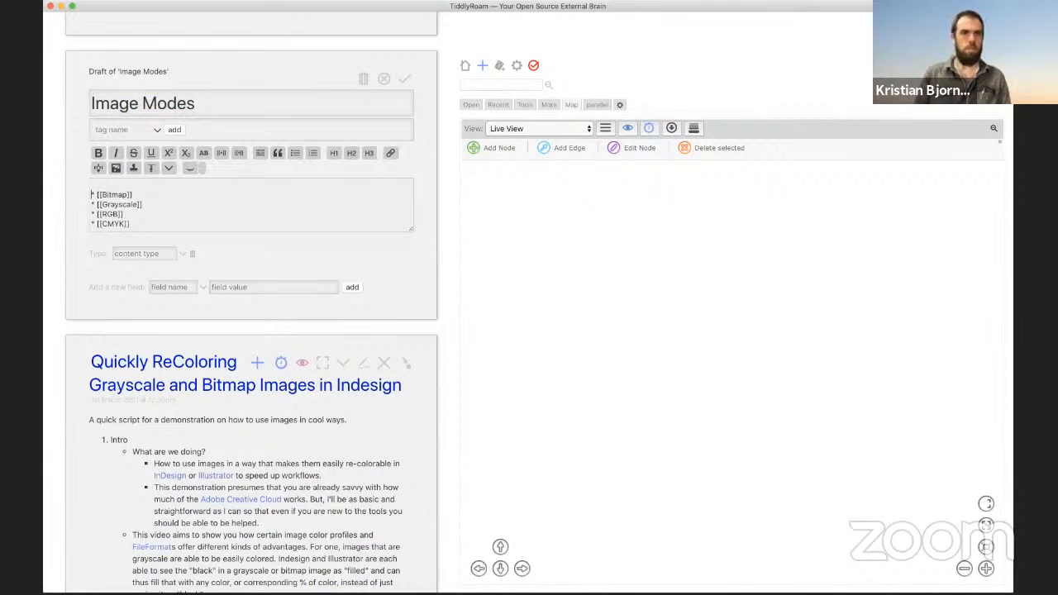
{"action": "key", "text": "Up"}
{"action": "type", "text": "The"}
{"action": "key", "text": "BackSpace"}
{"action": "key", "text": "BackSpace"}
{"action": "key", "text": "BackSpace"}
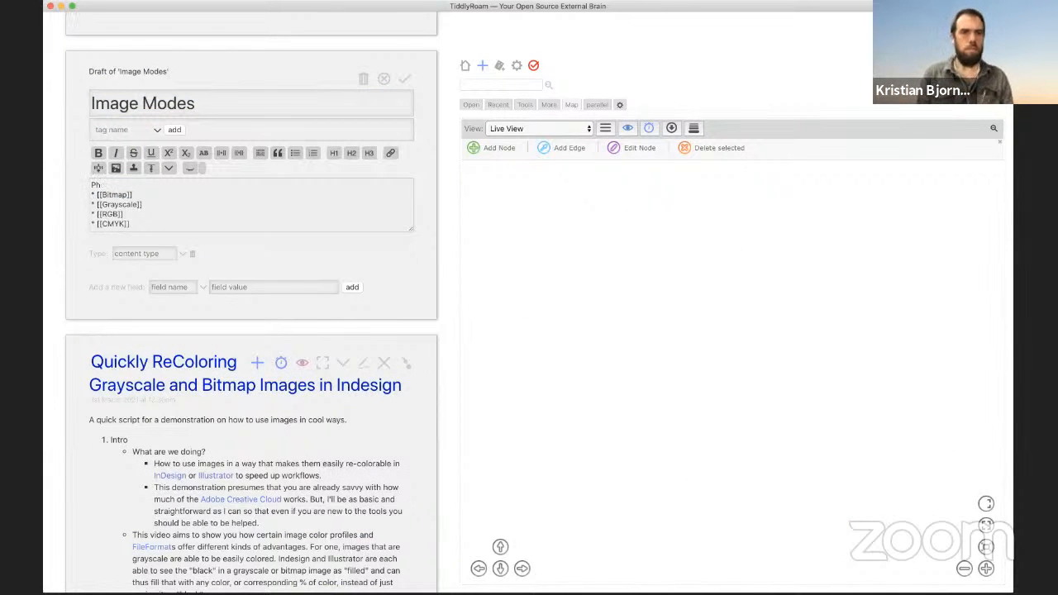
{"action": "key", "text": "Return"}
{"action": "key", "text": "Up"}
{"action": "type", "text": "[[Photo"}
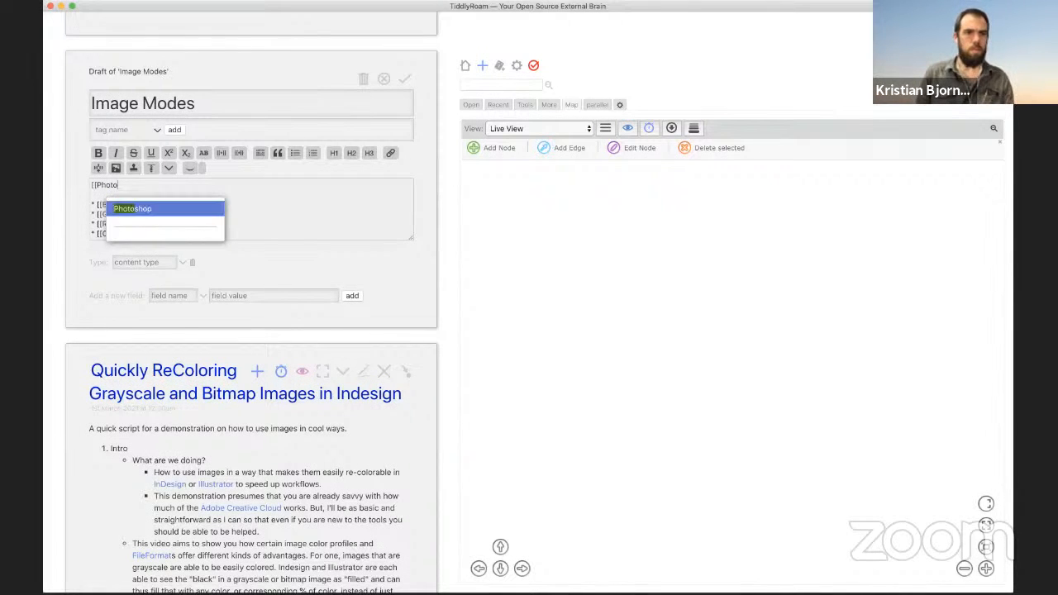
{"action": "key", "text": "Return"}
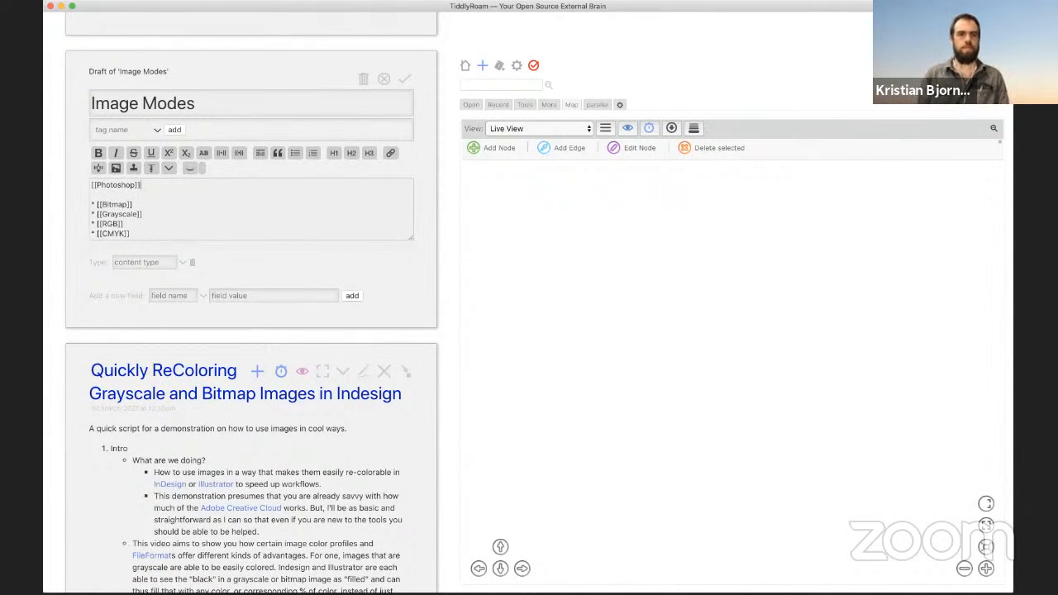
{"action": "type", "text": "calls this "}
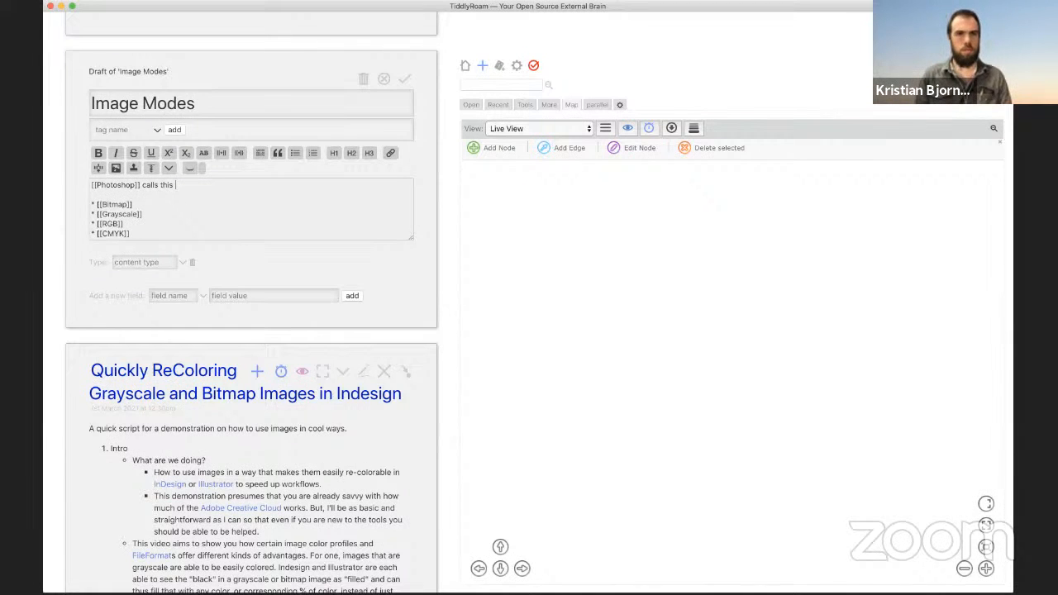
{"action": "type", "text": "[[Image"}
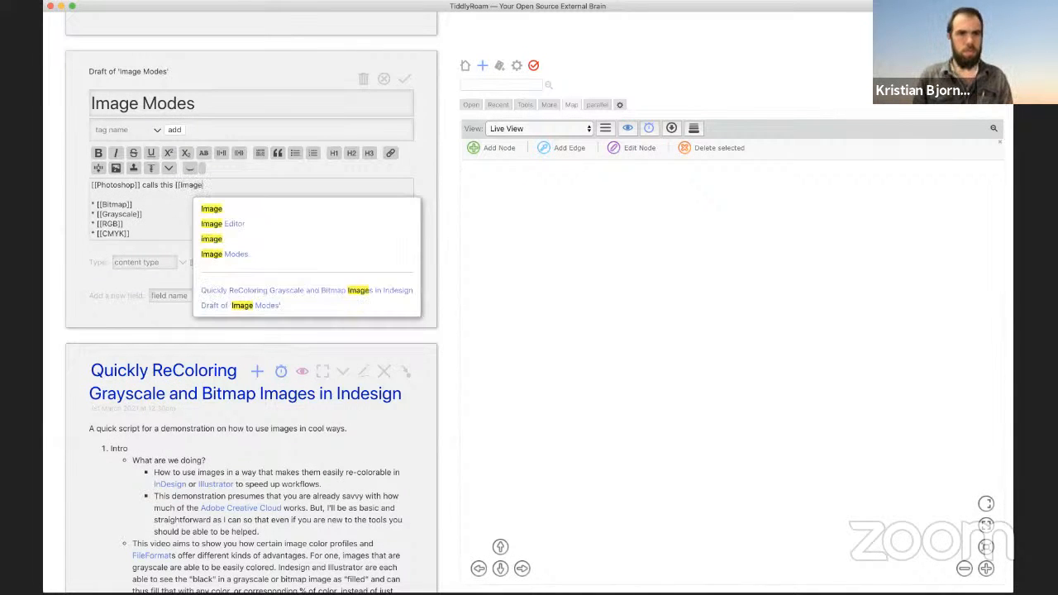
{"action": "key", "text": "Down"}
{"action": "key", "text": "Down"}
{"action": "key", "text": "Down"}
{"action": "key", "text": "Return"}
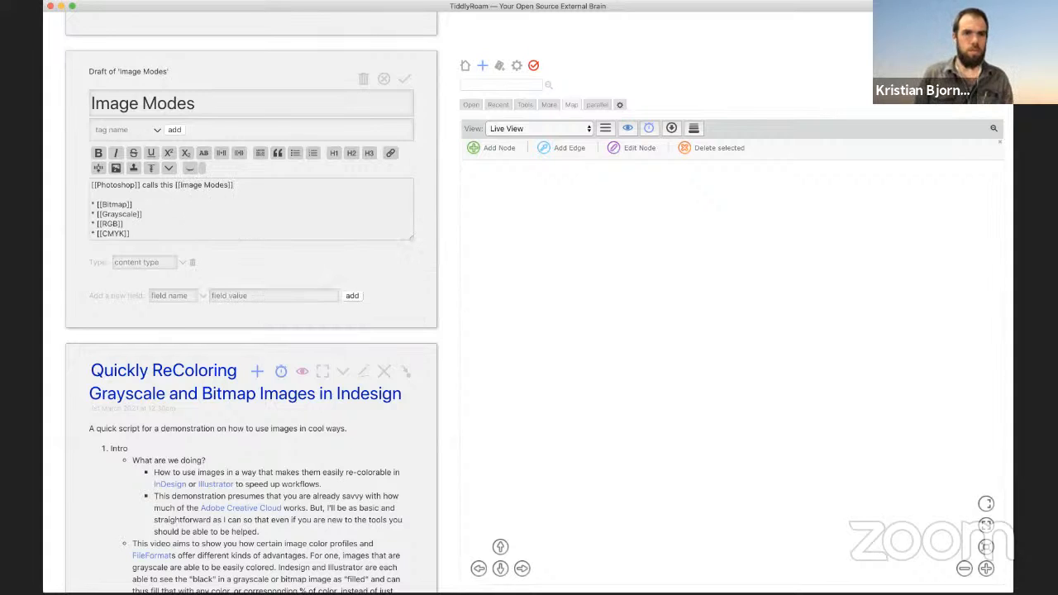
{"action": "type", "text": "-- what "}
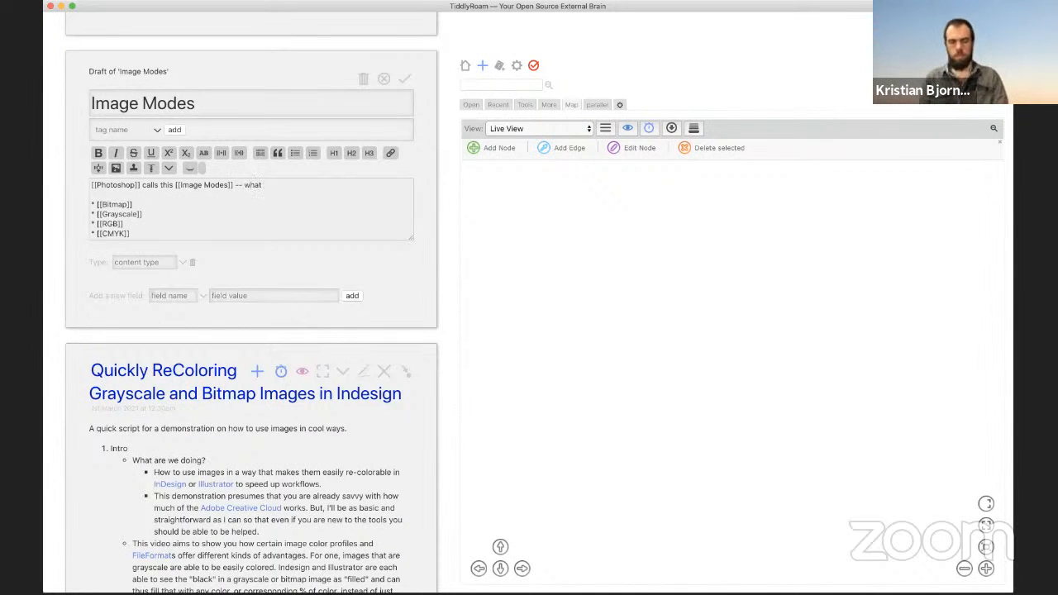
{"action": "type", "text": "color"}
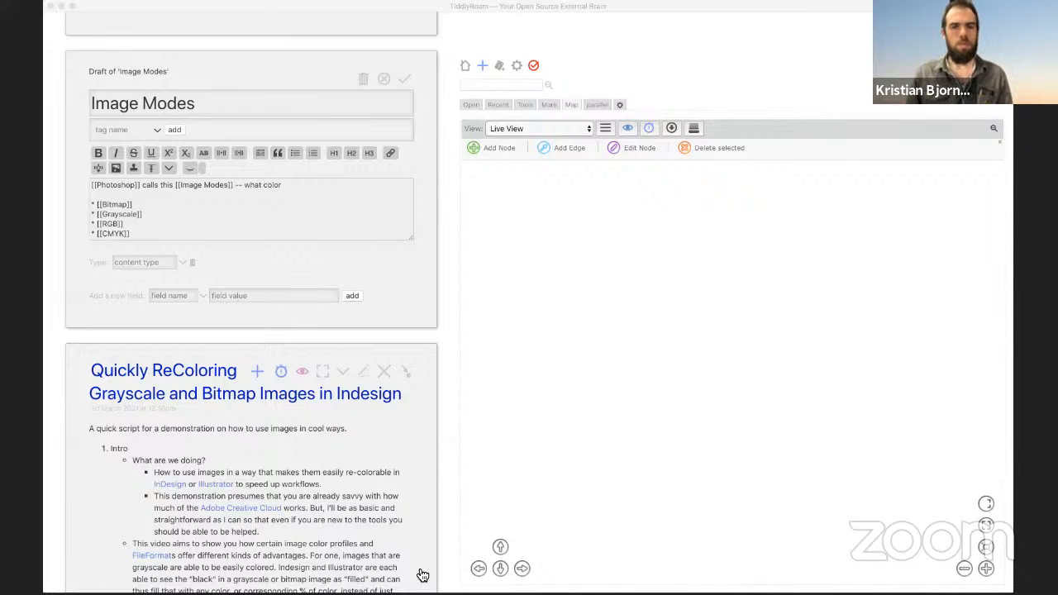
Step: Finish the line with 'world? (why can't I think of this name) your image lives in', swapping 'world' for 'realm'
{"action": "left_click", "coordinate": [420, 525]}
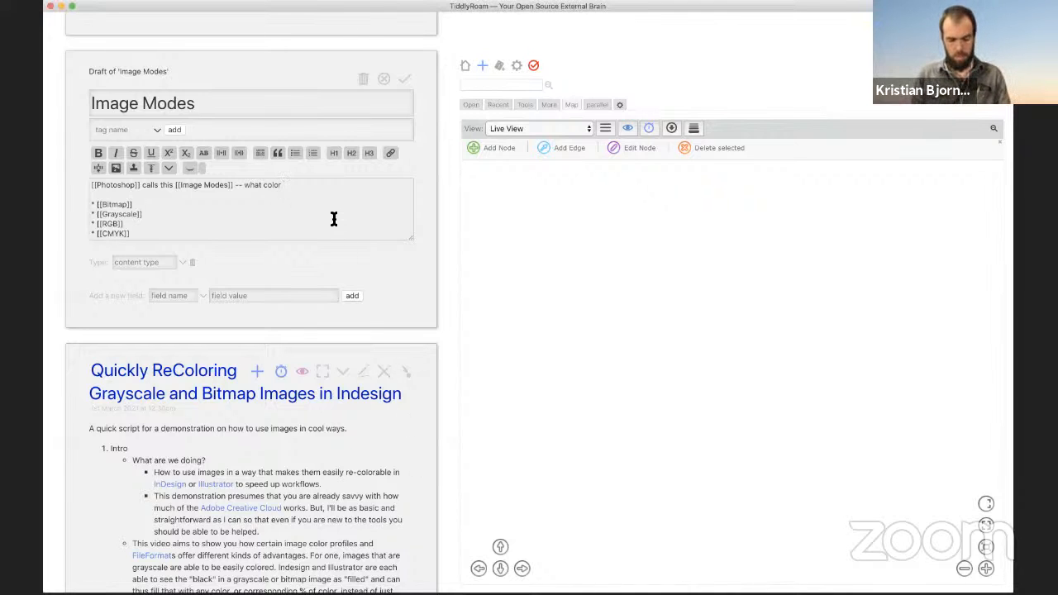
{"action": "type", "text": "world? "}
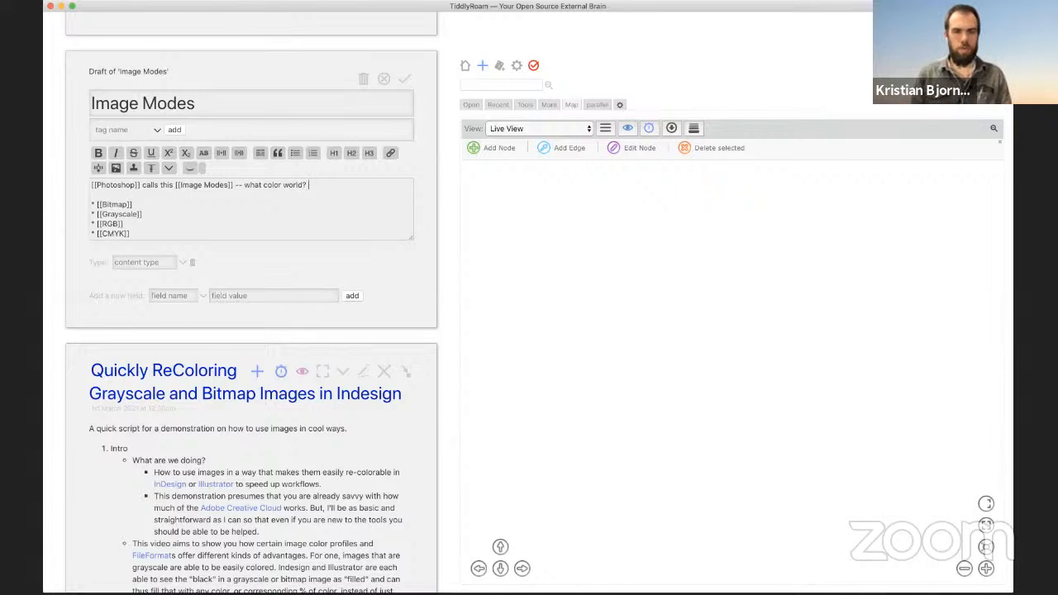
{"action": "type", "text": "(why can't I "}
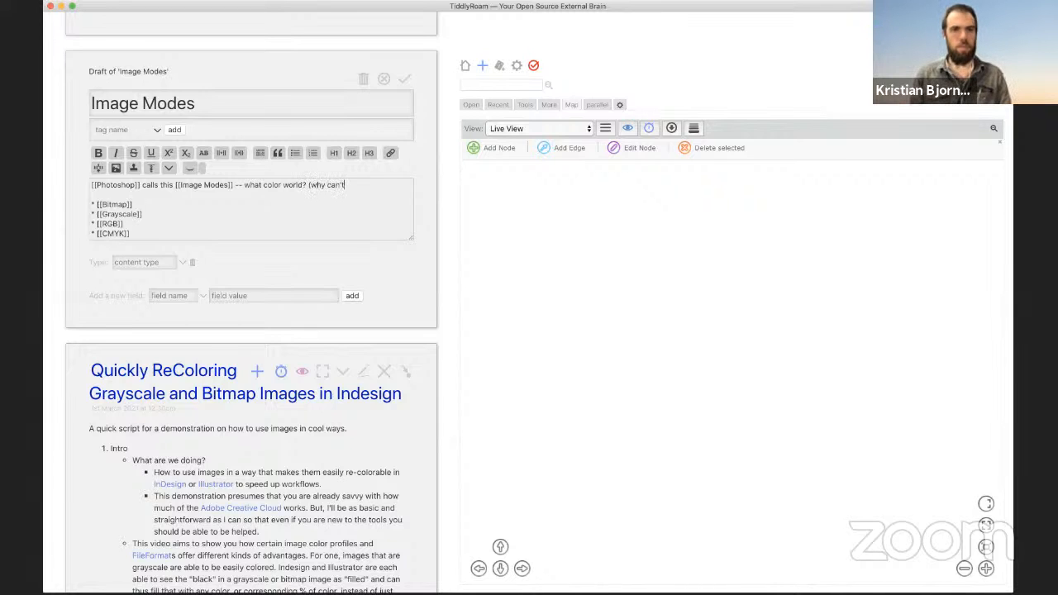
{"action": "type", "text": "think of this "}
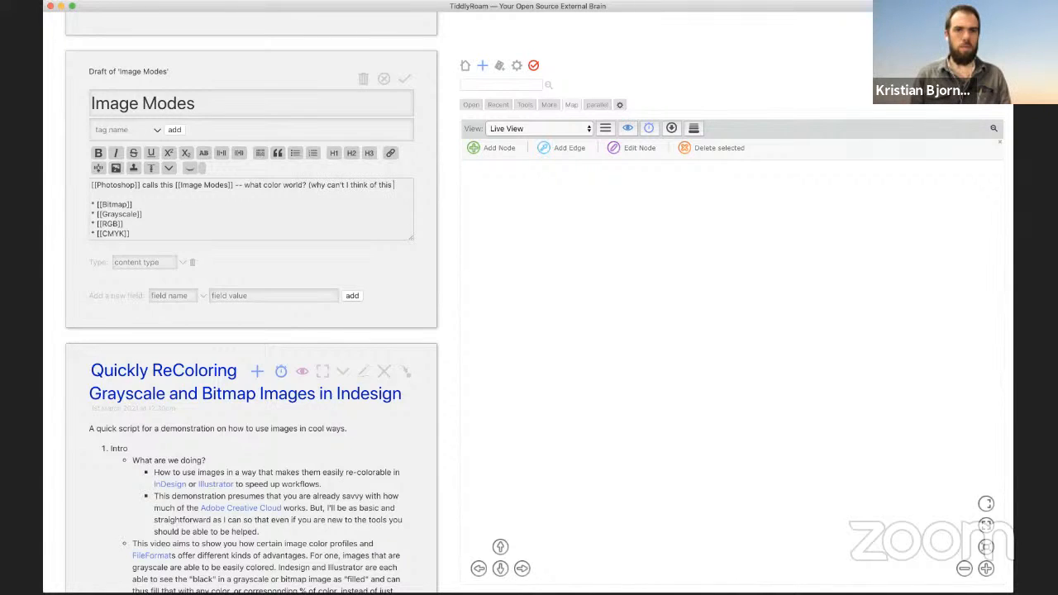
{"action": "type", "text": "name) you"}
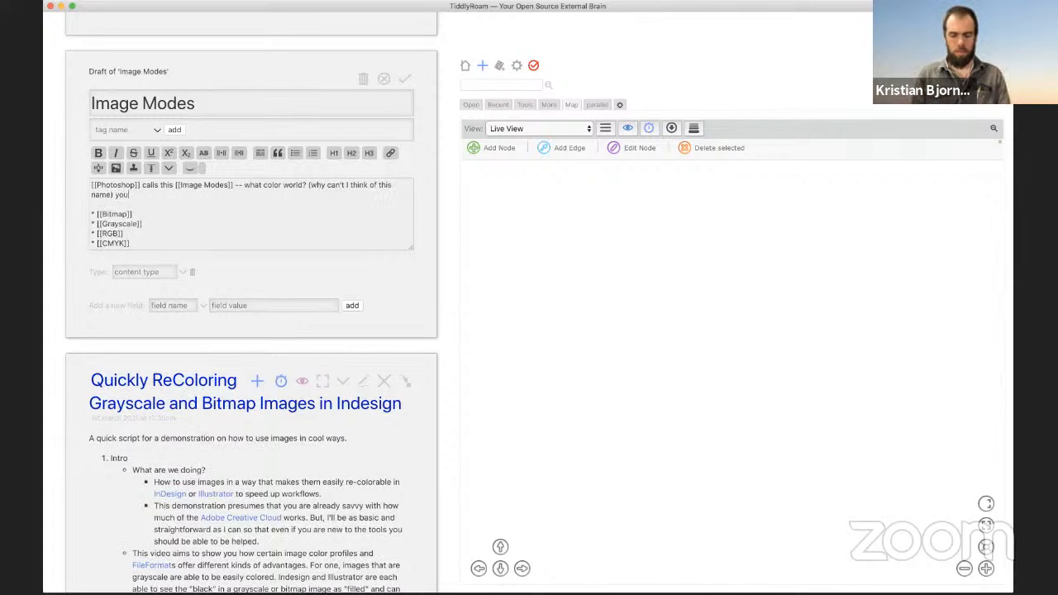
{"action": "type", "text": "r image lives in."}
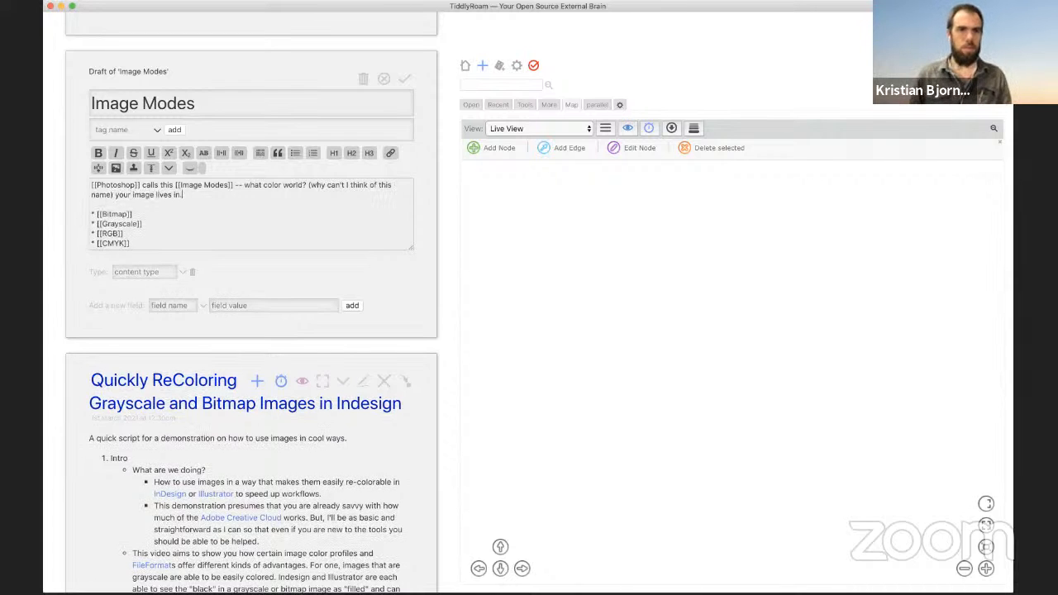
{"action": "double_click", "coordinate": [293, 186]}
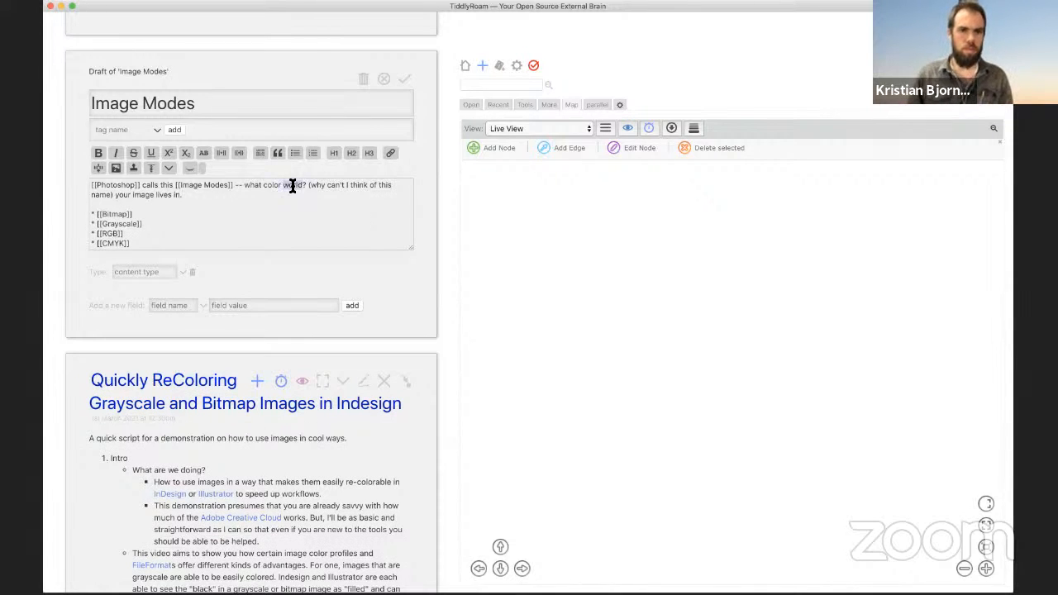
{"action": "type", "text": "raalm"}
{"action": "key", "text": "BackSpace"}
{"action": "key", "text": "BackSpace"}
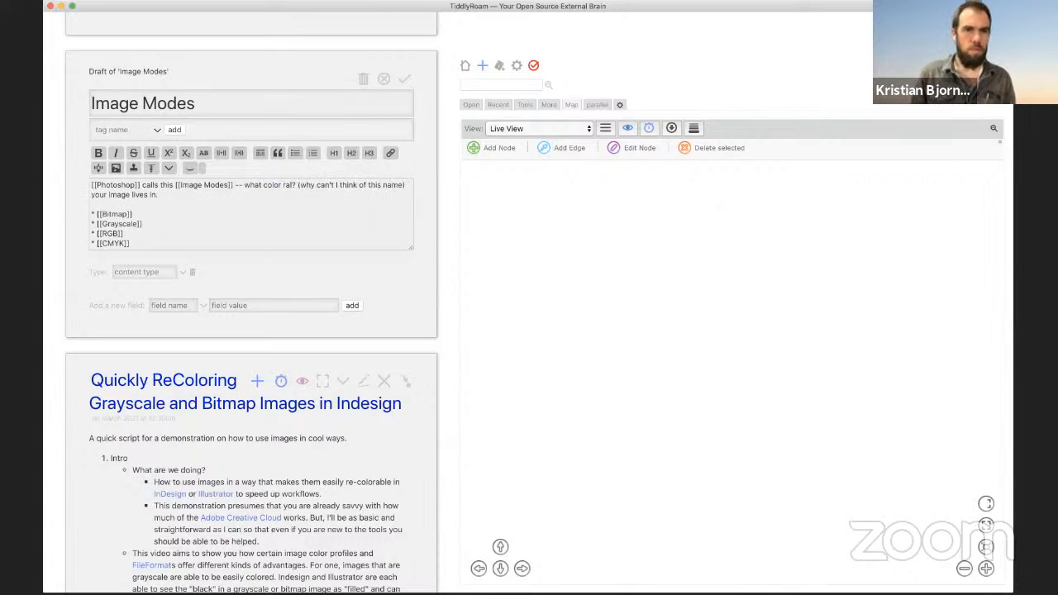
{"action": "type", "text": "lm"}
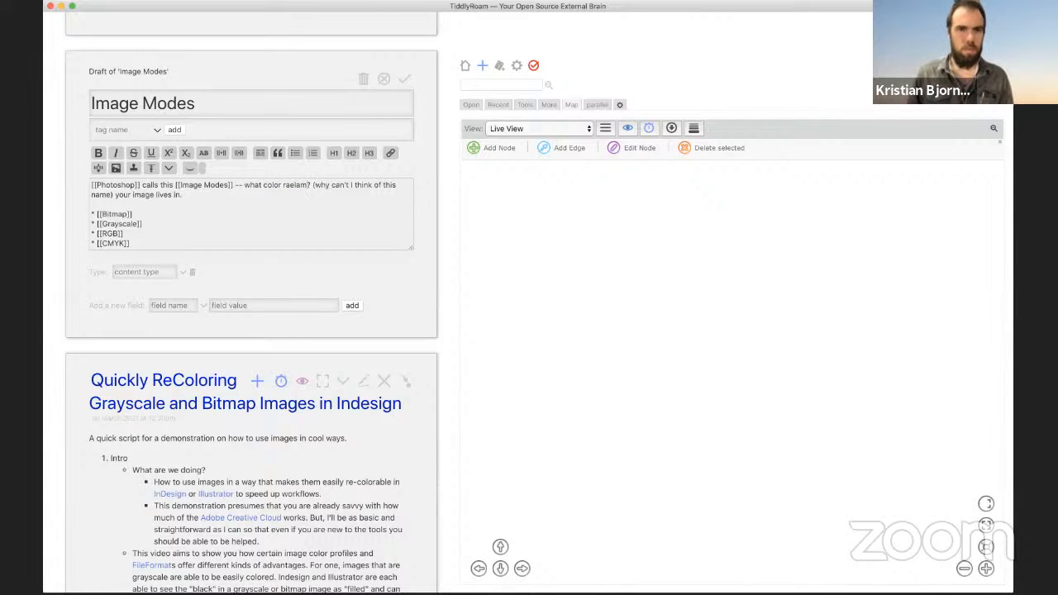
{"action": "key", "text": "BackSpace"}
{"action": "key", "text": "BackSpace"}
{"action": "key", "text": "BackSpace"}
{"action": "key", "text": "BackSpace"}
{"action": "type", "text": "elm"}
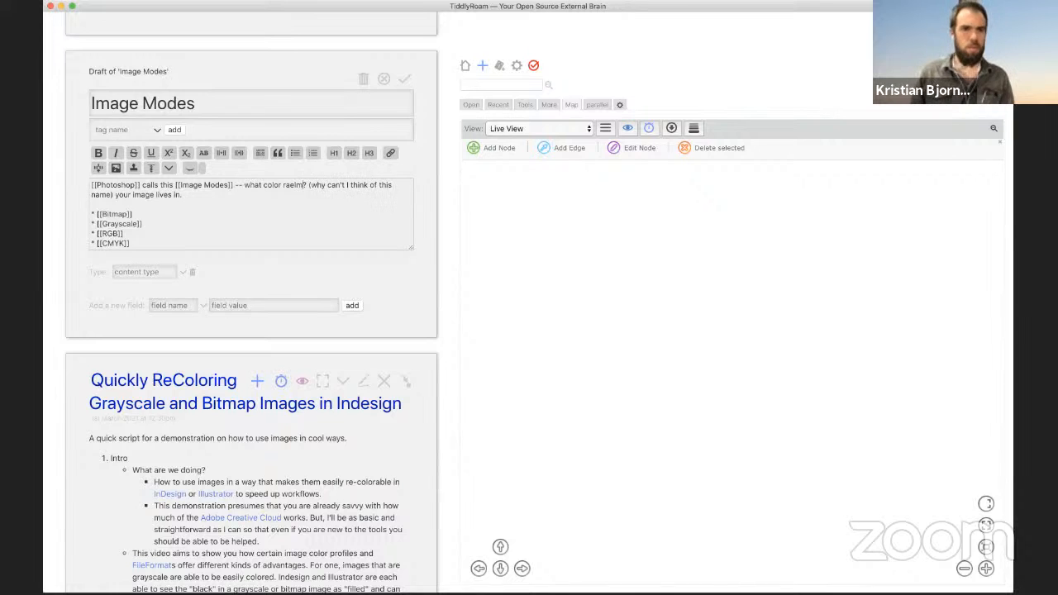
Step: Save Image Modes, then add an [[Image Modes]] link under [[Color Profiles]] in the script and save it
{"action": "left_click", "coordinate": [404, 78]}
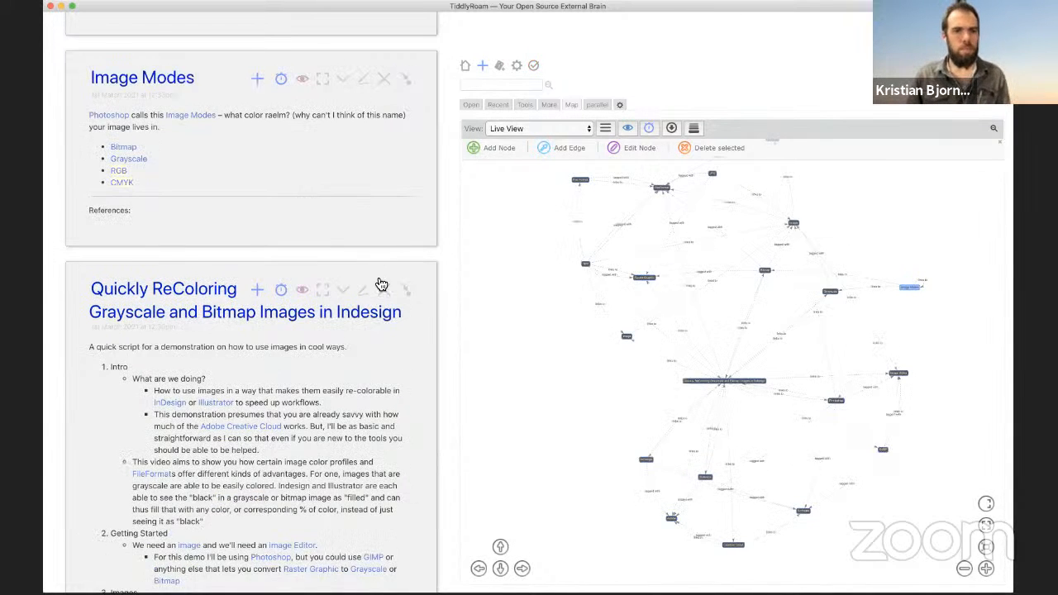
{"action": "scroll", "coordinate": [372, 286], "scroll_direction": "down", "scroll_amount": 5}
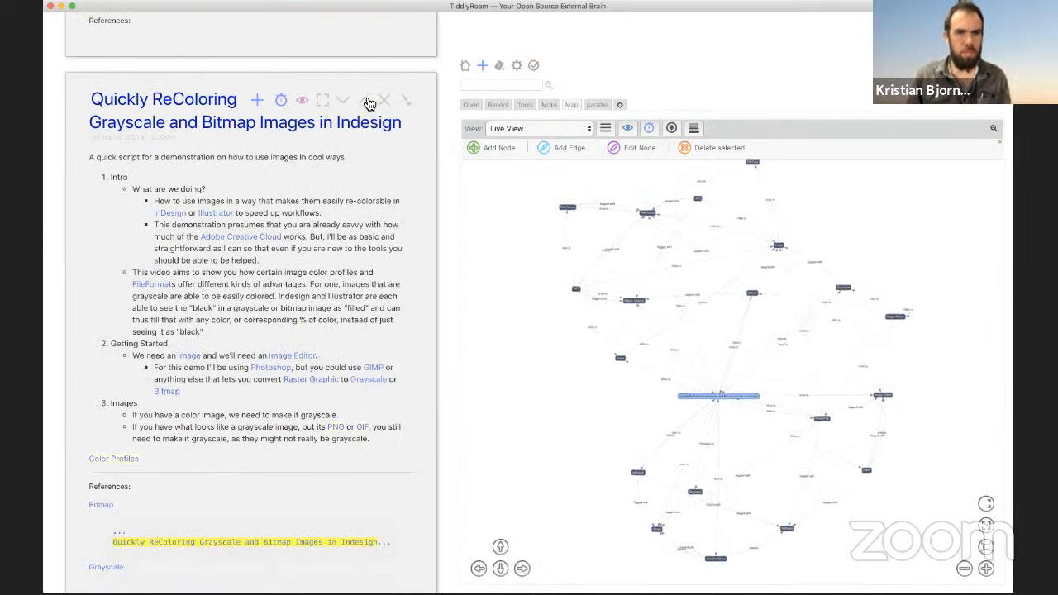
{"action": "left_click", "coordinate": [364, 99]}
{"action": "left_click", "coordinate": [172, 408]}
{"action": "key", "text": "Return"}
{"action": "key", "text": "Return"}
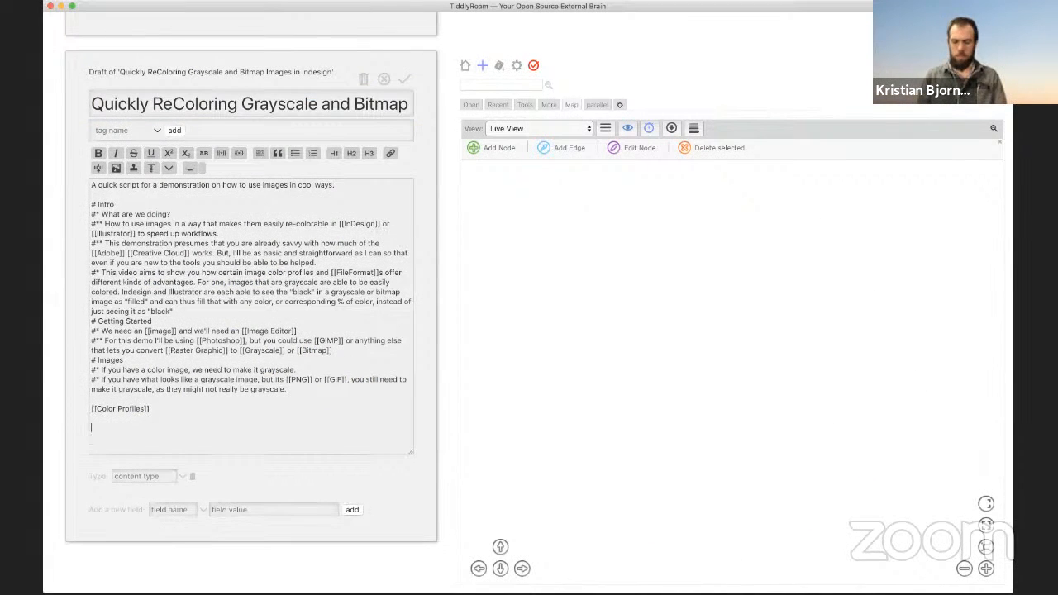
{"action": "type", "text": "[[Image"}
{"action": "key", "text": "Down"}
{"action": "key", "text": "Down"}
{"action": "key", "text": "Down"}
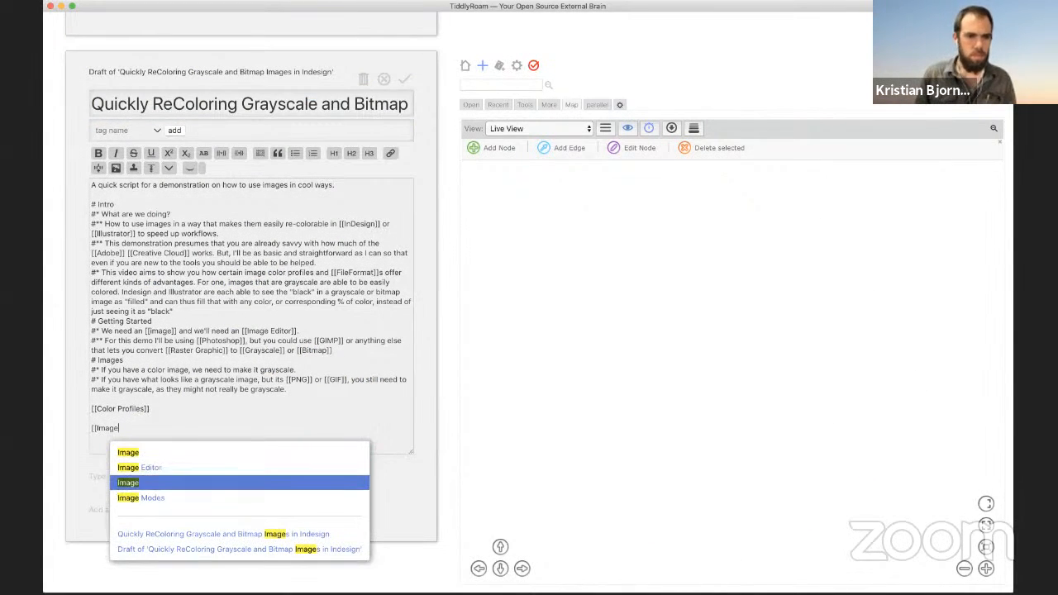
{"action": "key", "text": "Return"}
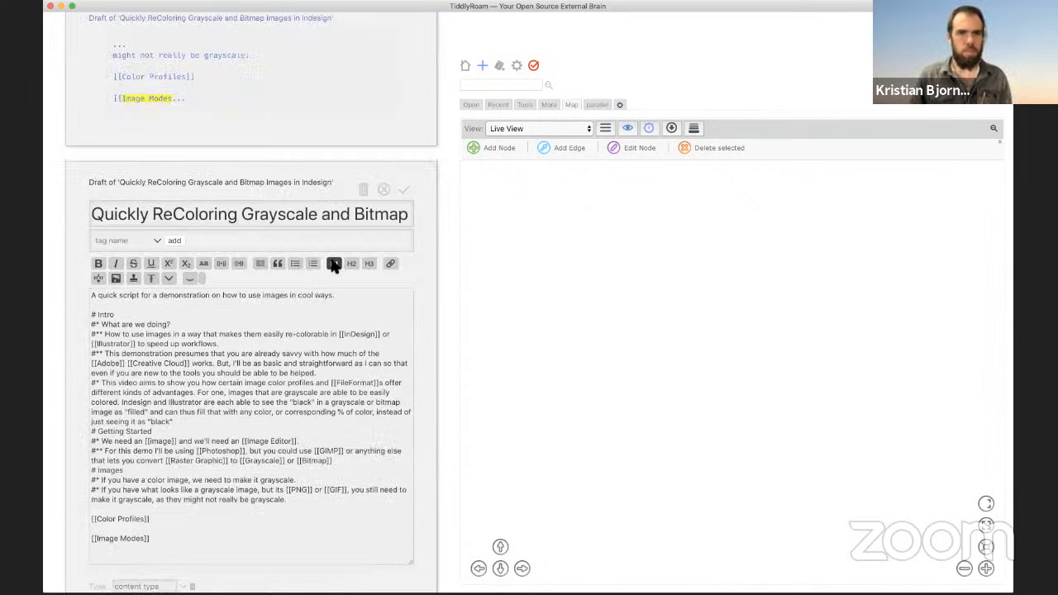
{"action": "left_click", "coordinate": [402, 191]}
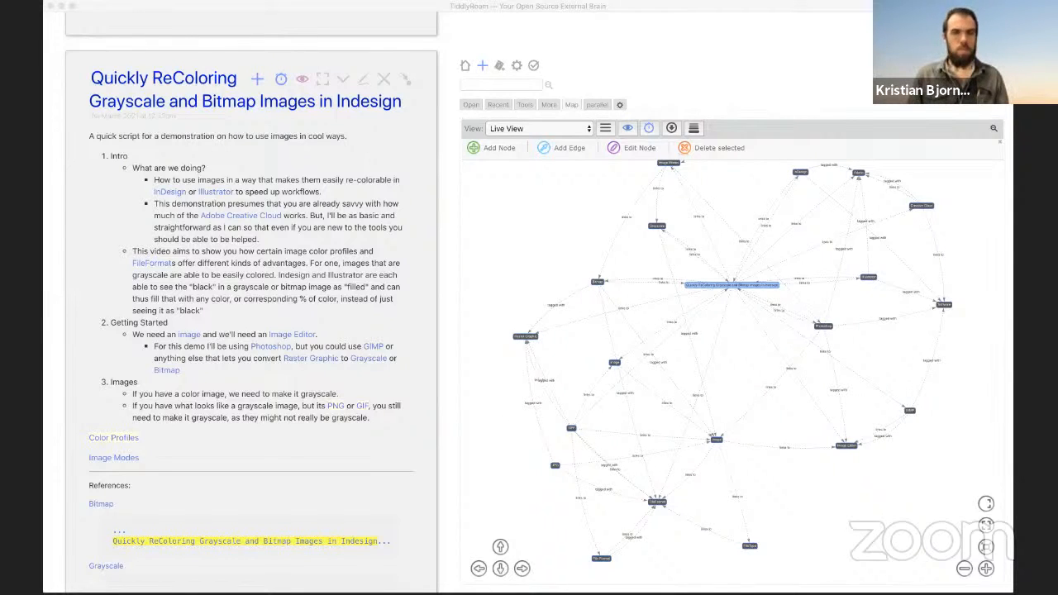
Step: Reopen Image Modes, fix 'raelm' to 'realm', and delete the '(why can't I think of this name)' aside
{"action": "left_click", "coordinate": [208, 178]}
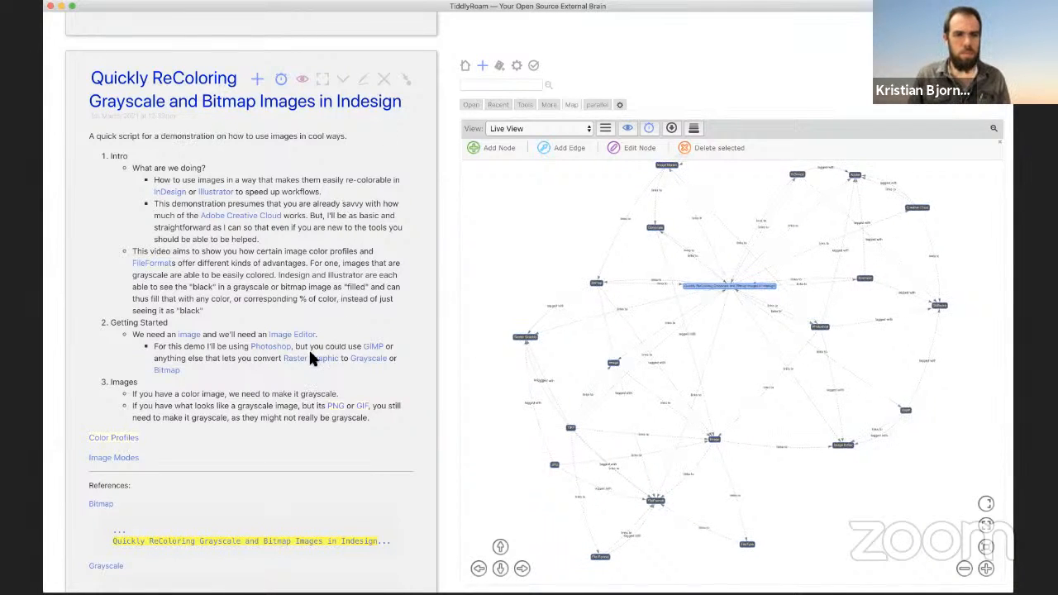
{"action": "left_click", "coordinate": [115, 460]}
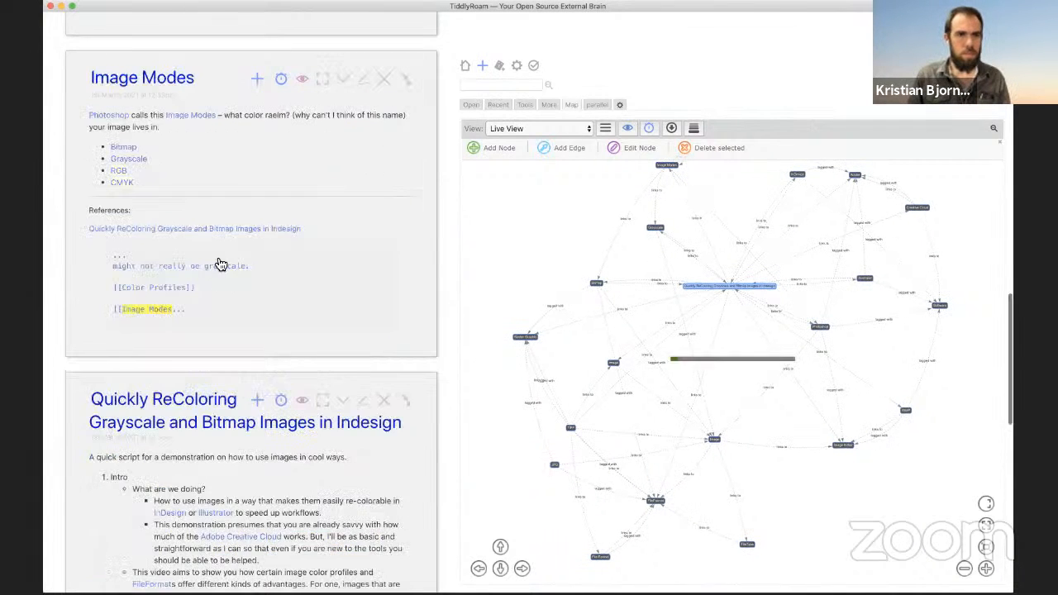
{"action": "left_click", "coordinate": [363, 79]}
{"action": "left_click", "coordinate": [232, 195]}
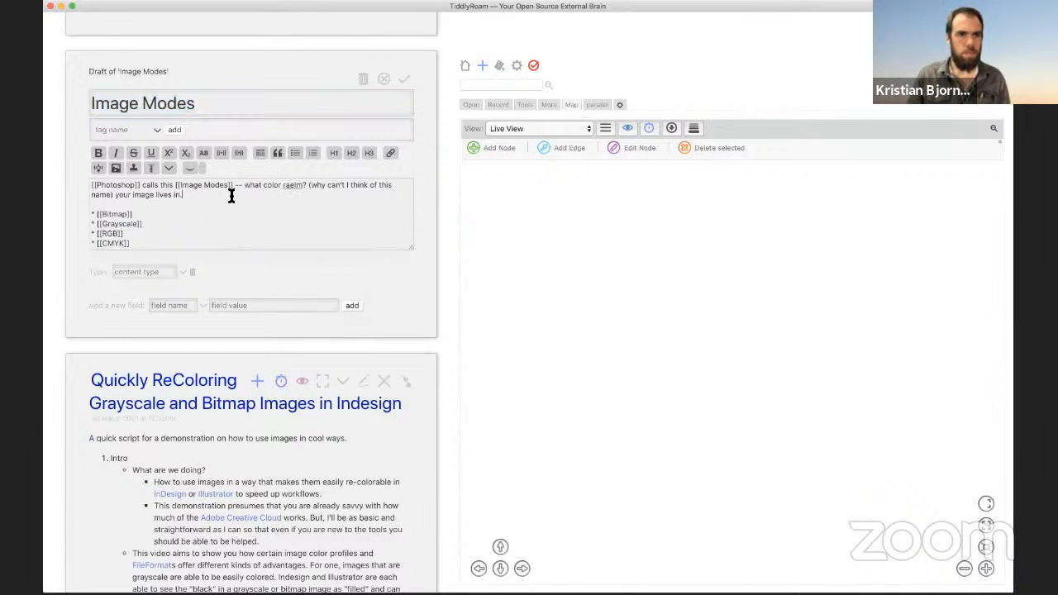
{"action": "double_click", "coordinate": [286, 186]}
{"action": "type", "text": "relam"}
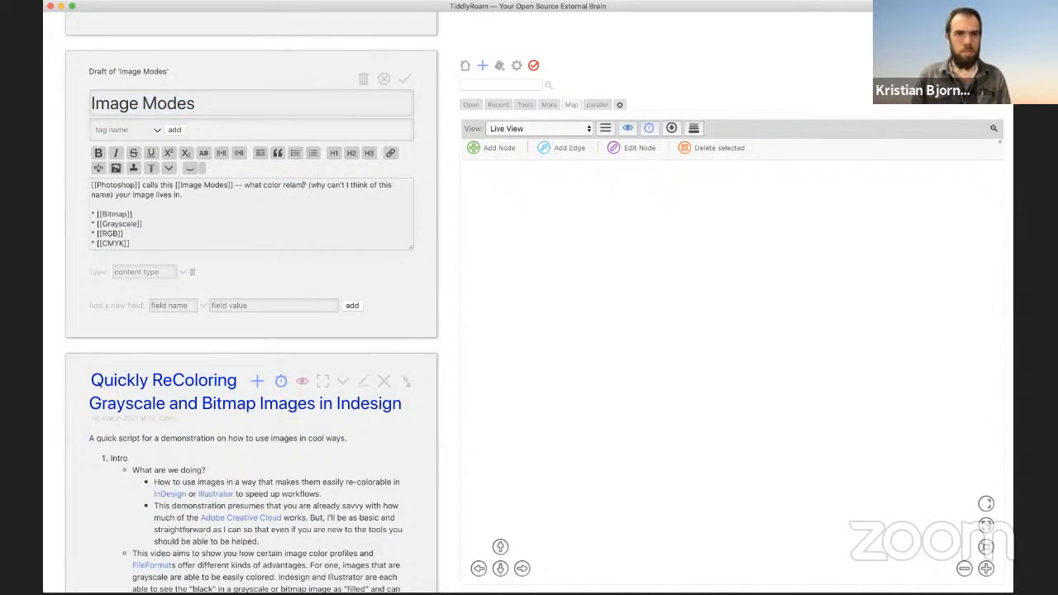
{"action": "key", "text": "BackSpace"}
{"action": "key", "text": "BackSpace"}
{"action": "key", "text": "BackSpace"}
{"action": "type", "text": "alm"}
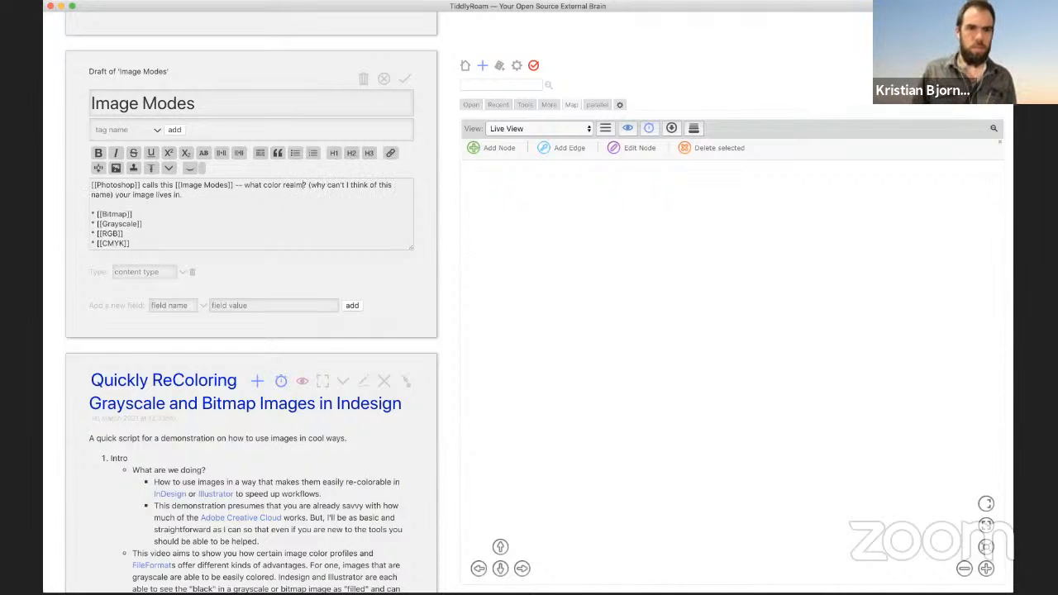
{"action": "left_click_drag", "start_coordinate": [303, 185], "coordinate": [118, 196]}
{"action": "key", "text": "BackSpace"}
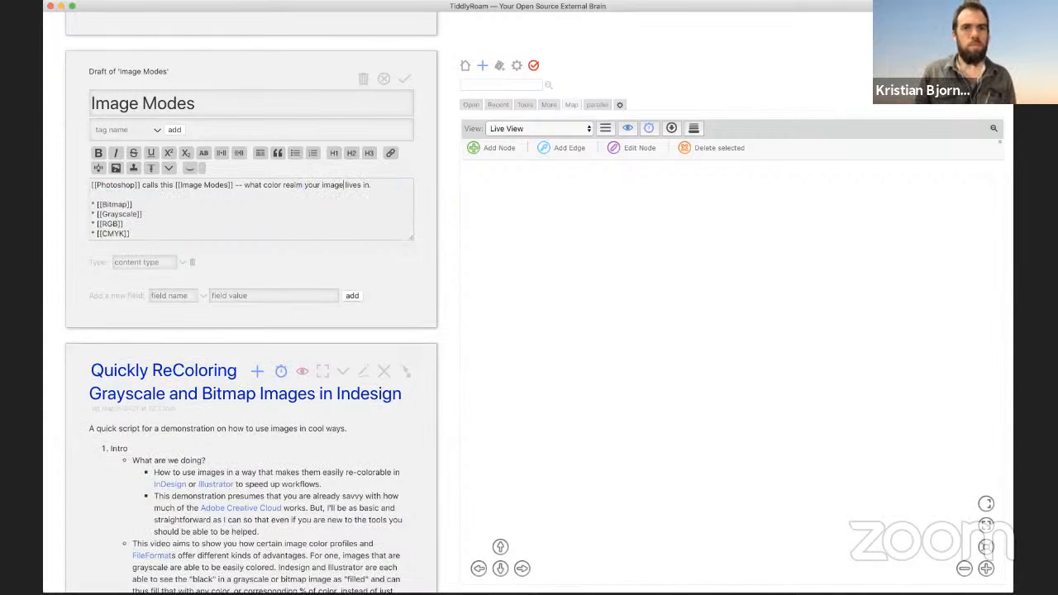
Step: End the intro with a period and add '[[Illustrator]] refers to this as [[Document Color Mode]] -- there you get just [[RGB]] or [[CMYK]]'
{"action": "type", "text": "."}
{"action": "key", "text": "Return"}
{"action": "key", "text": "Return"}
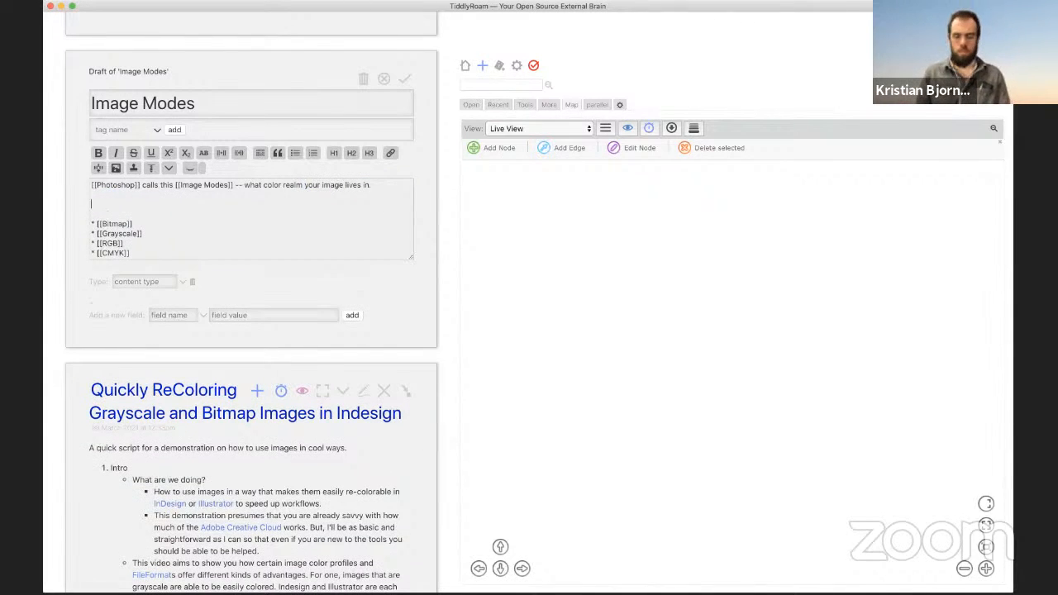
{"action": "type", "text": "[[Ill"}
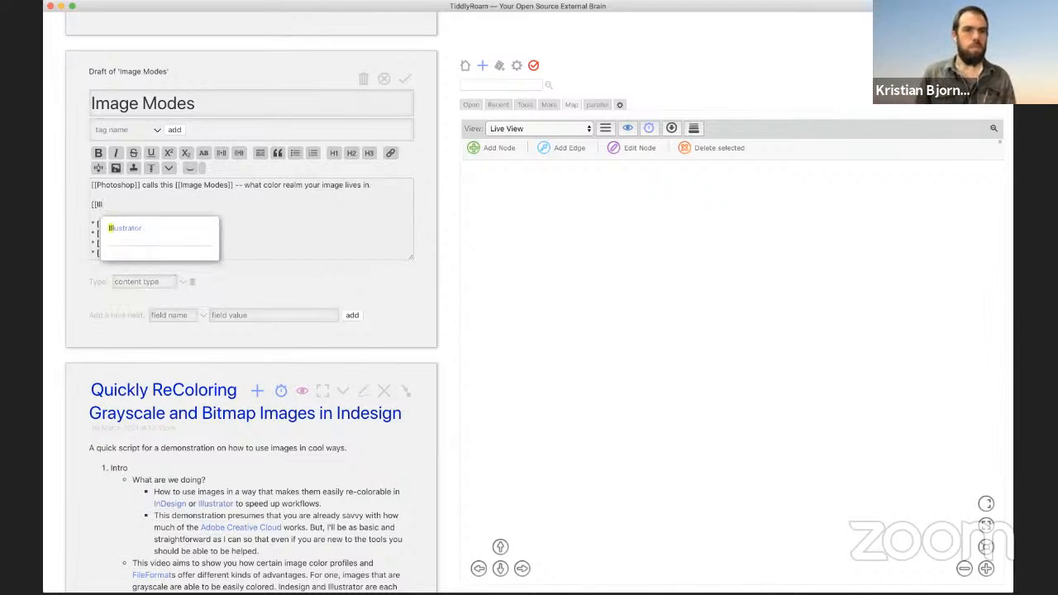
{"action": "key", "text": "Return"}
{"action": "type", "text": "refers to this as"}
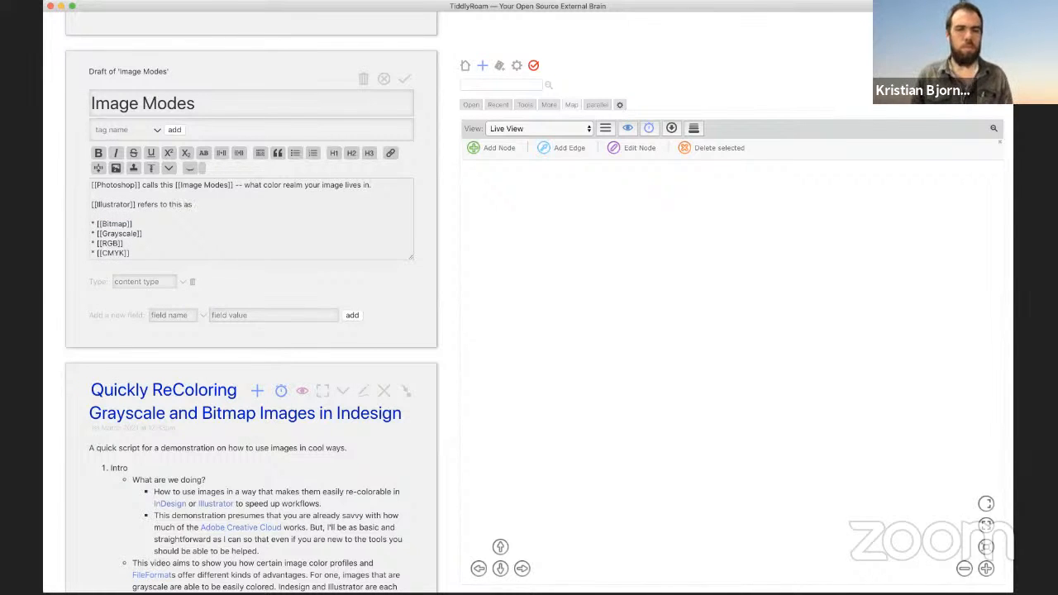
{"action": "key", "text": "super+Tab"}
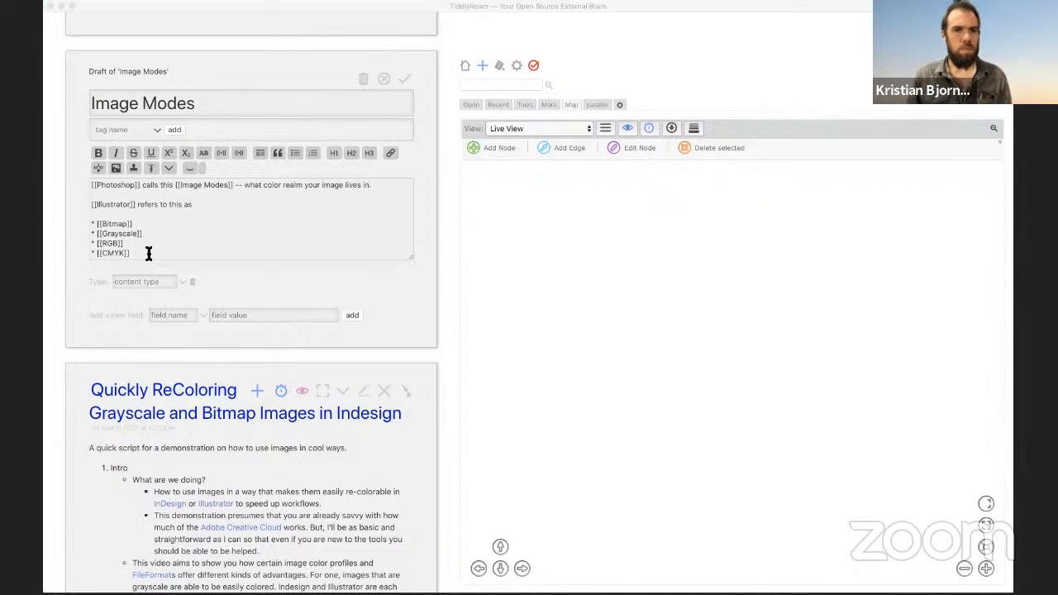
{"action": "key", "text": "super+Tab"}
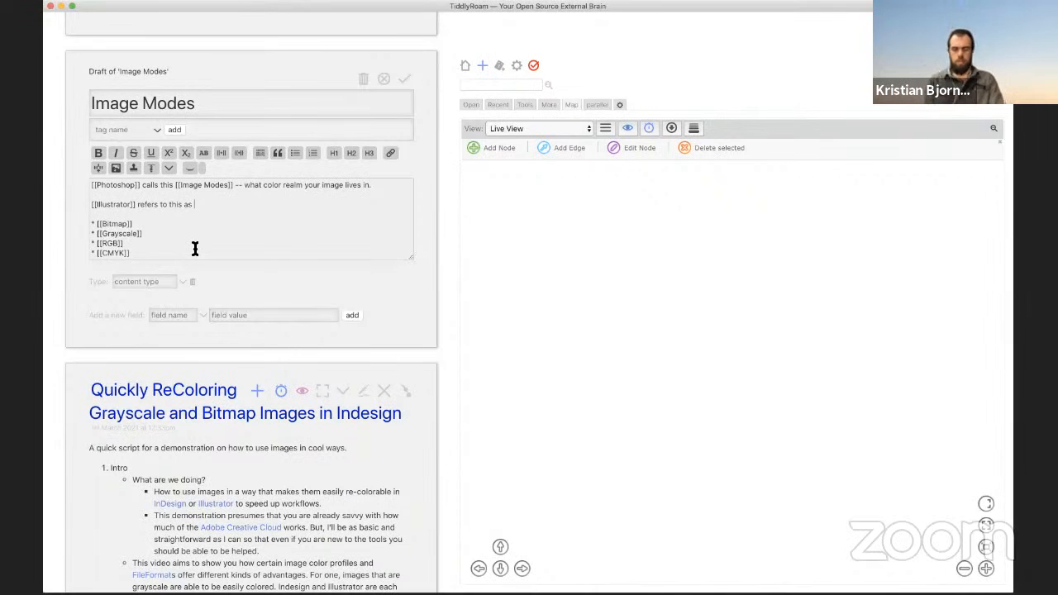
{"action": "type", "text": "[[Docum"}
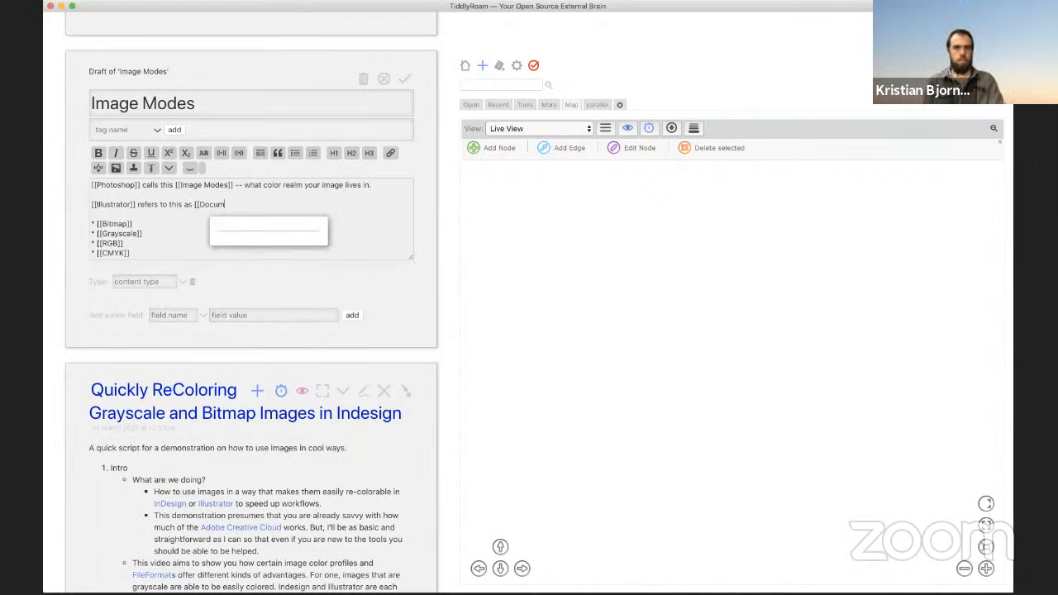
{"action": "type", "text": "ent Color M"}
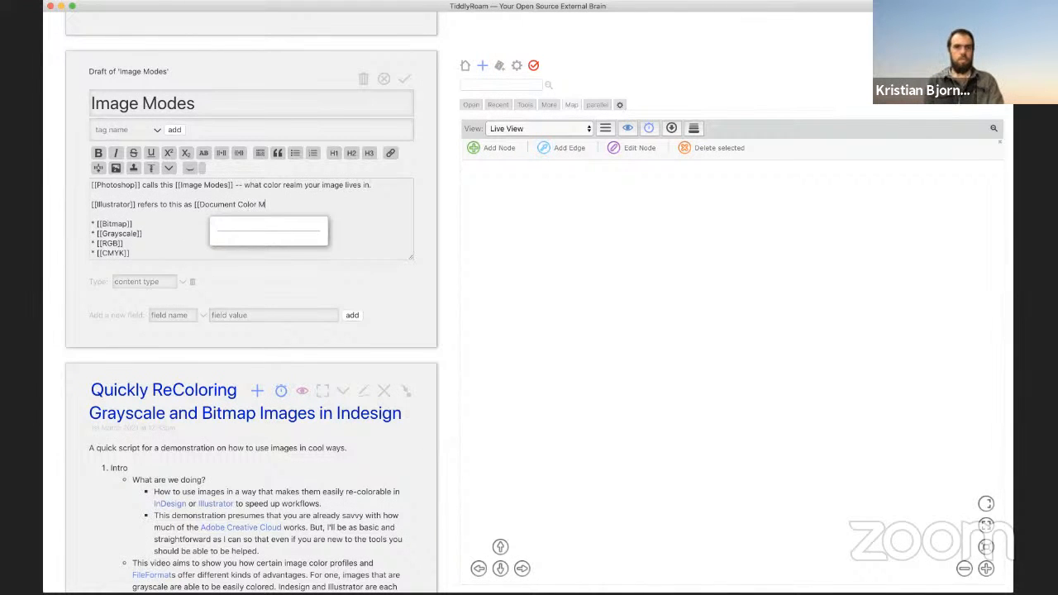
{"action": "type", "text": "ode]]"}
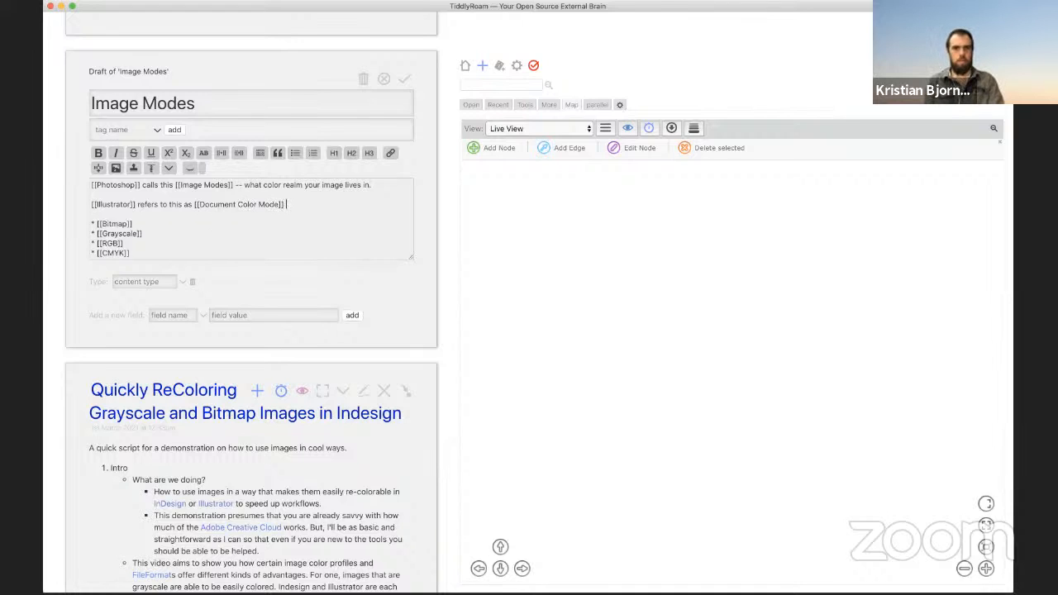
{"action": "type", "text": " -- there you"}
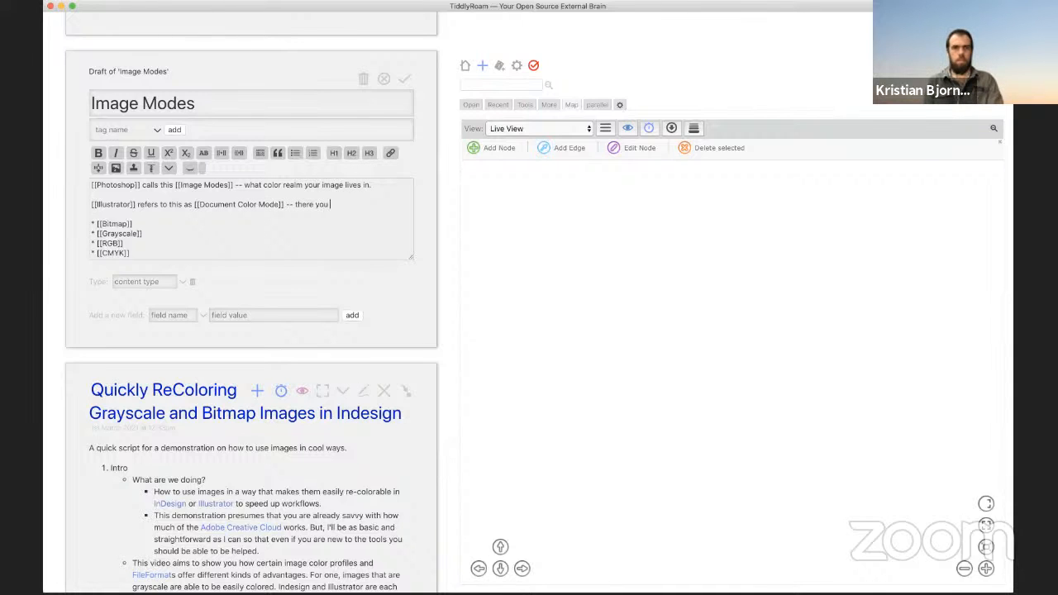
{"action": "type", "text": " get just"}
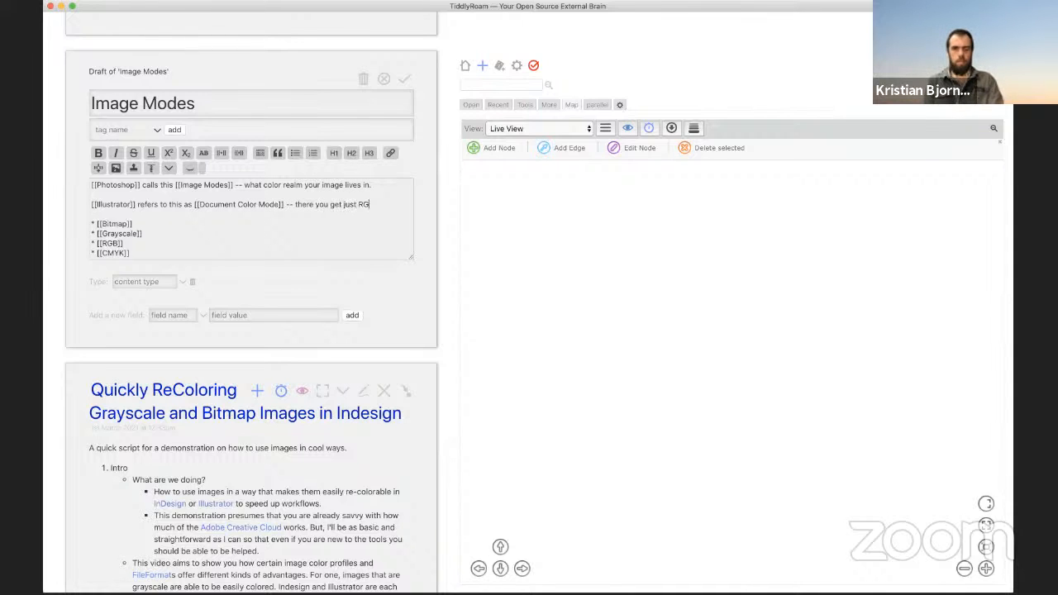
{"action": "type", "text": " [[RGB"}
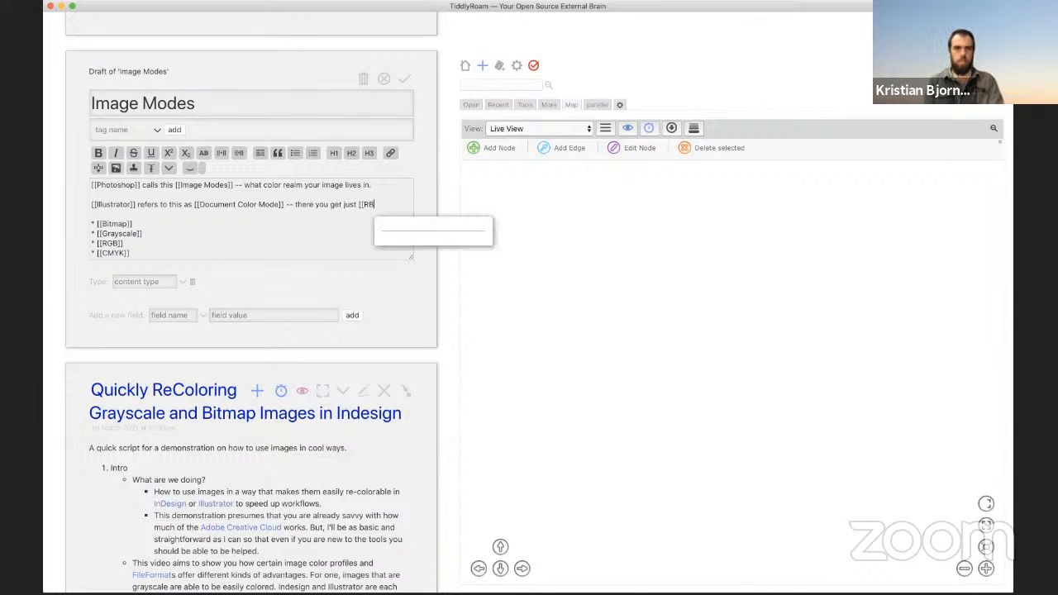
{"action": "type", "text": "]] "}
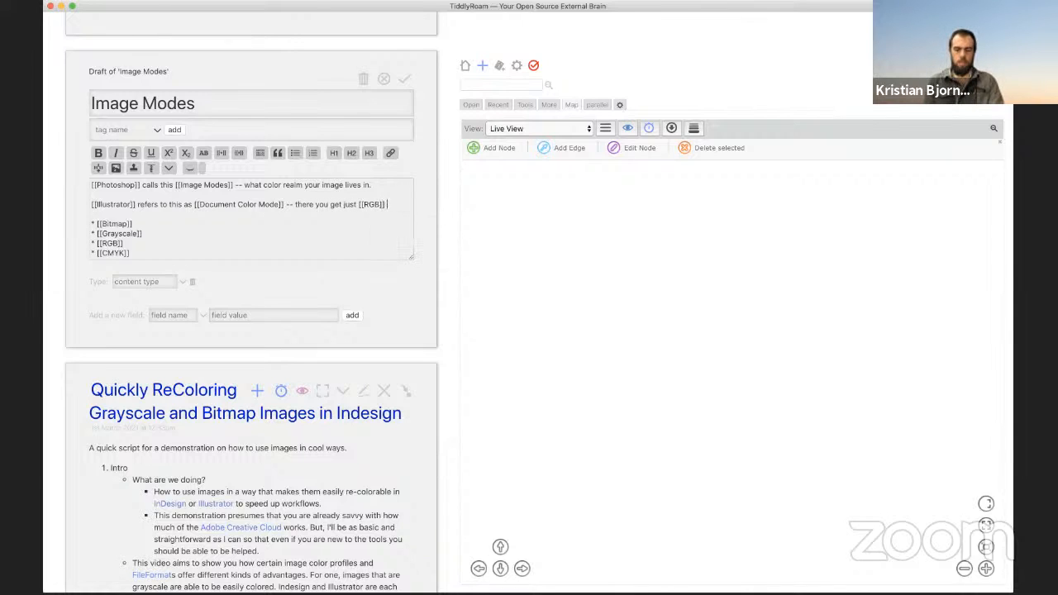
{"action": "type", "text": "or [[CMYK]]"}
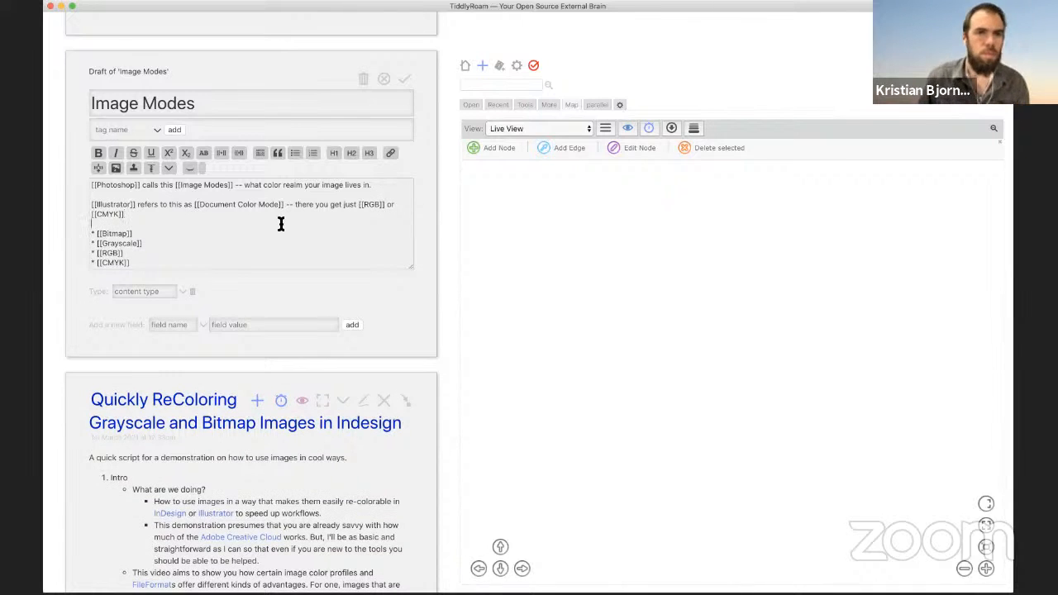
Step: Start a new line with an [[InDesign]] link below the CMYK link
{"action": "key", "text": "Return"}
{"action": "key", "text": "Return"}
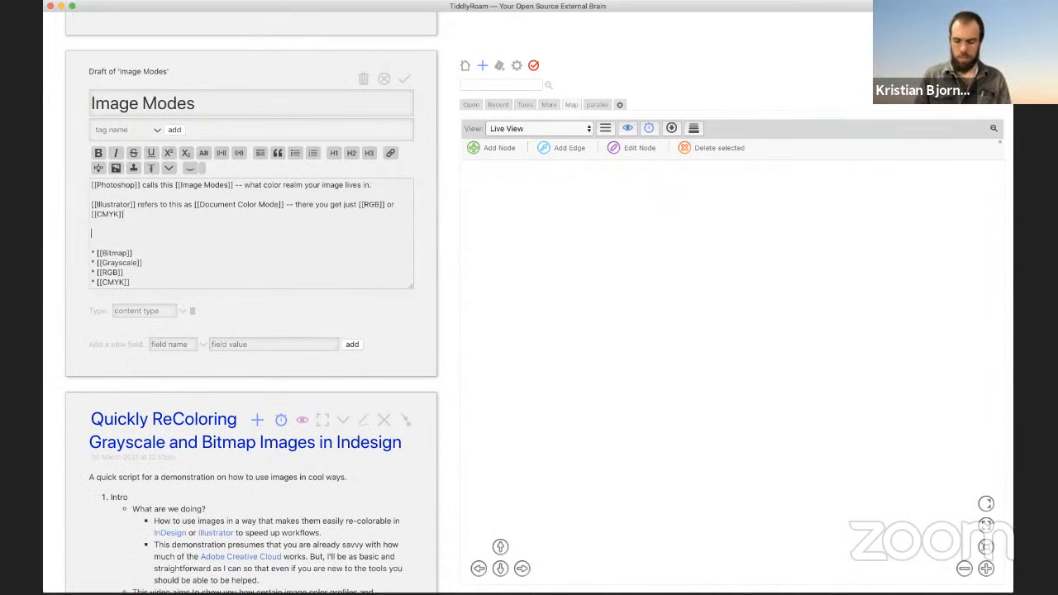
{"action": "type", "text": "[[Indes"}
{"action": "key", "text": "Down"}
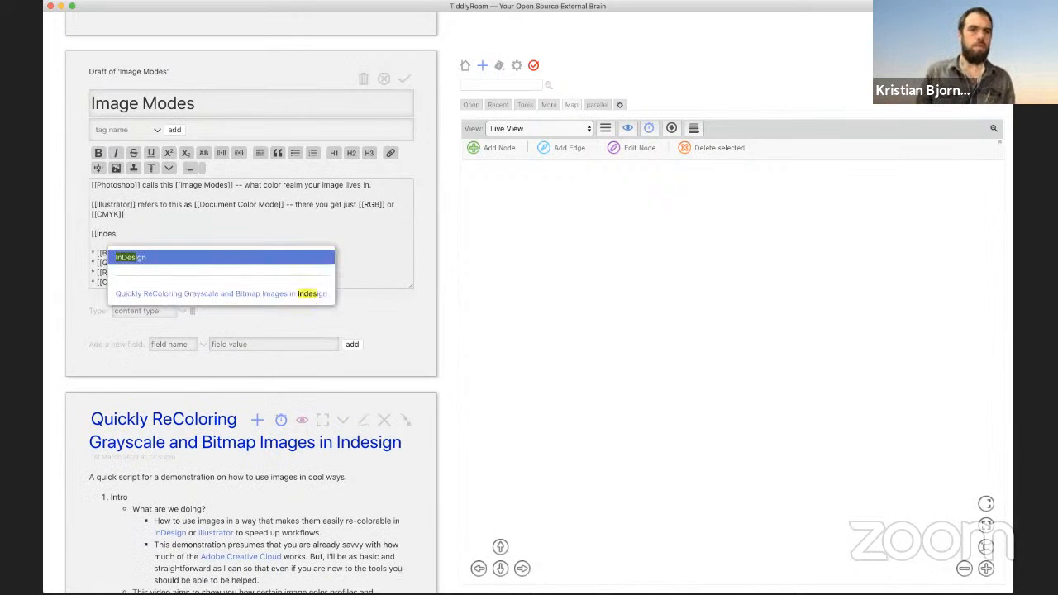
{"action": "key", "text": "Return"}
{"action": "key", "text": "super+Tab"}
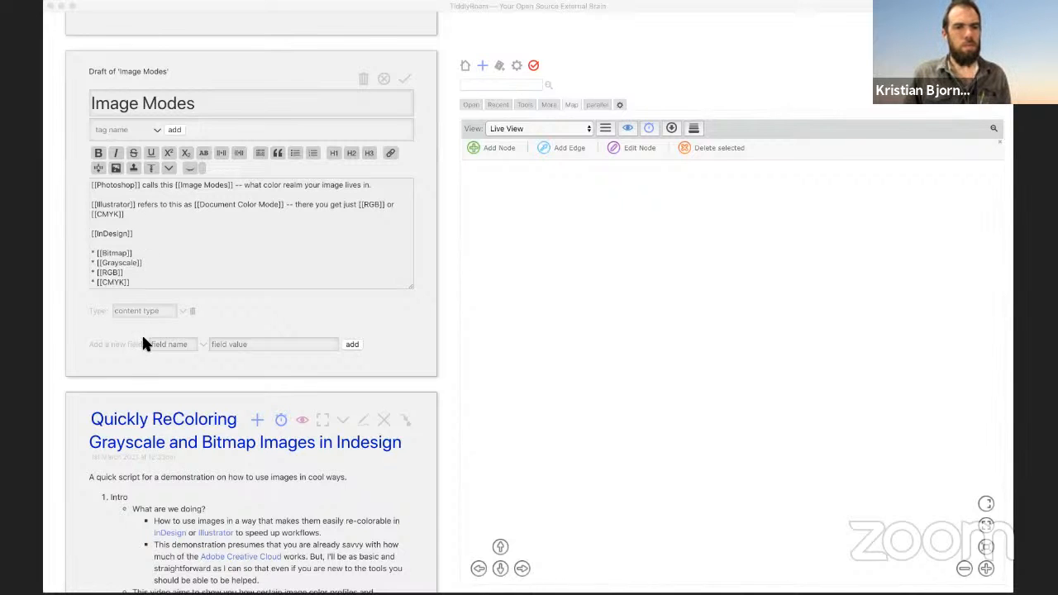
Step: Continue the InDesign sentence about presuming a CMYK workflow, correcting 'doesnt' to 'doesn't'
{"action": "left_click", "coordinate": [139, 376]}
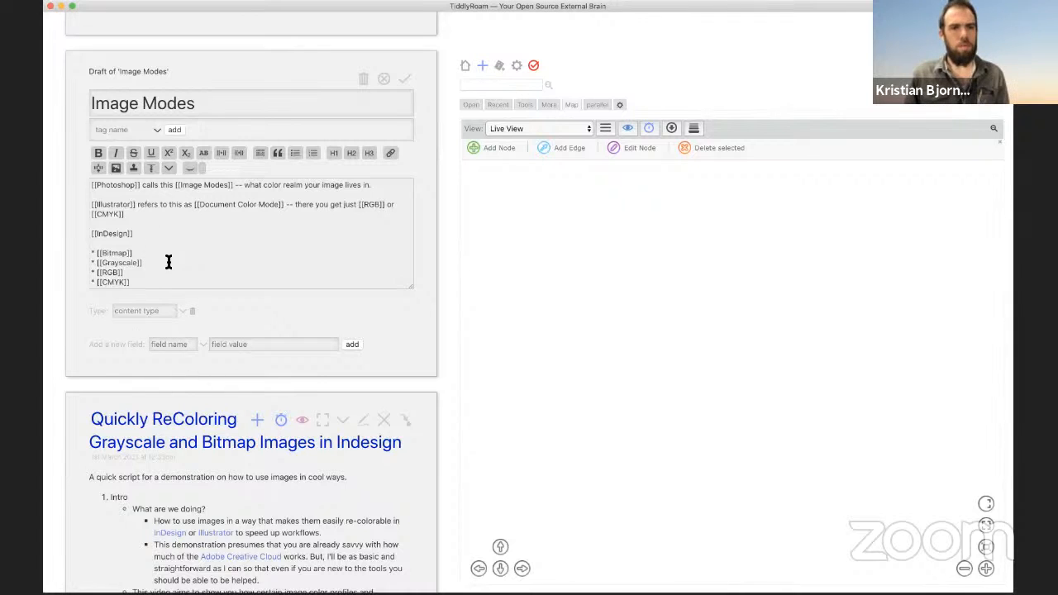
{"action": "double_click", "coordinate": [137, 236]}
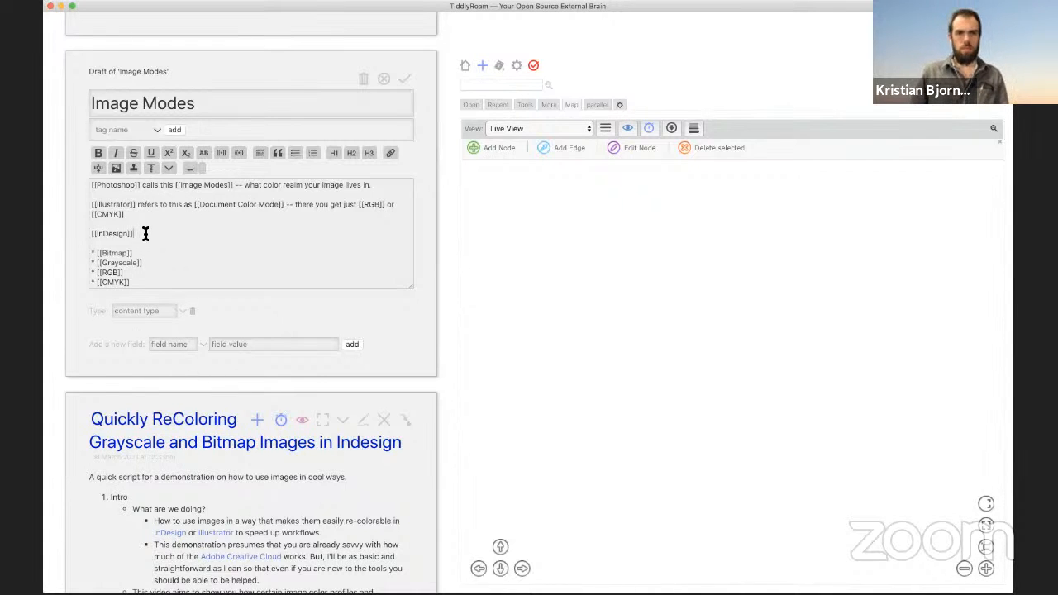
{"action": "type", "text": "presumes "}
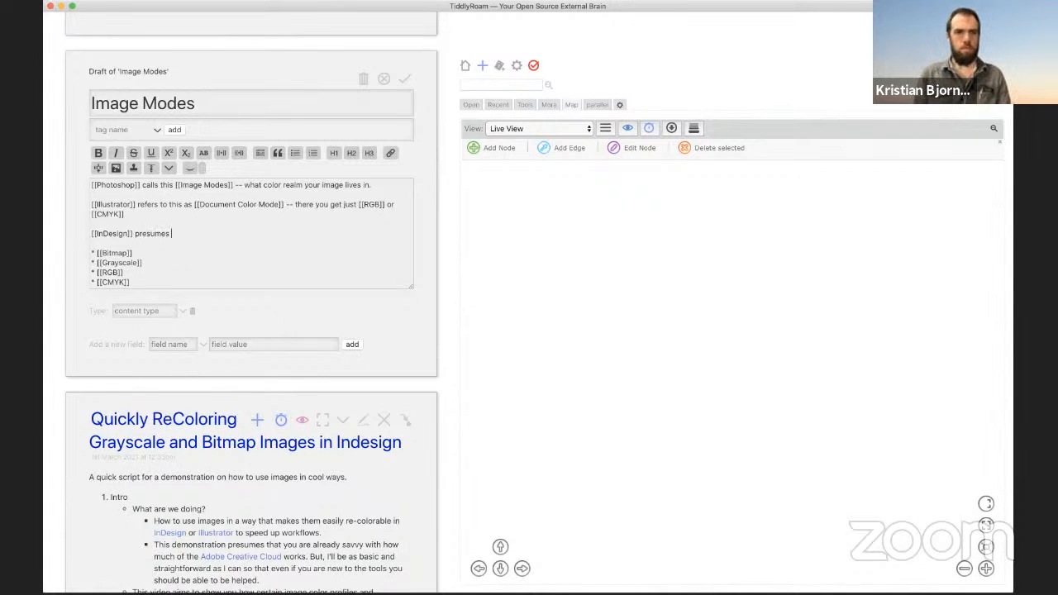
{"action": "type", "text": "you"}
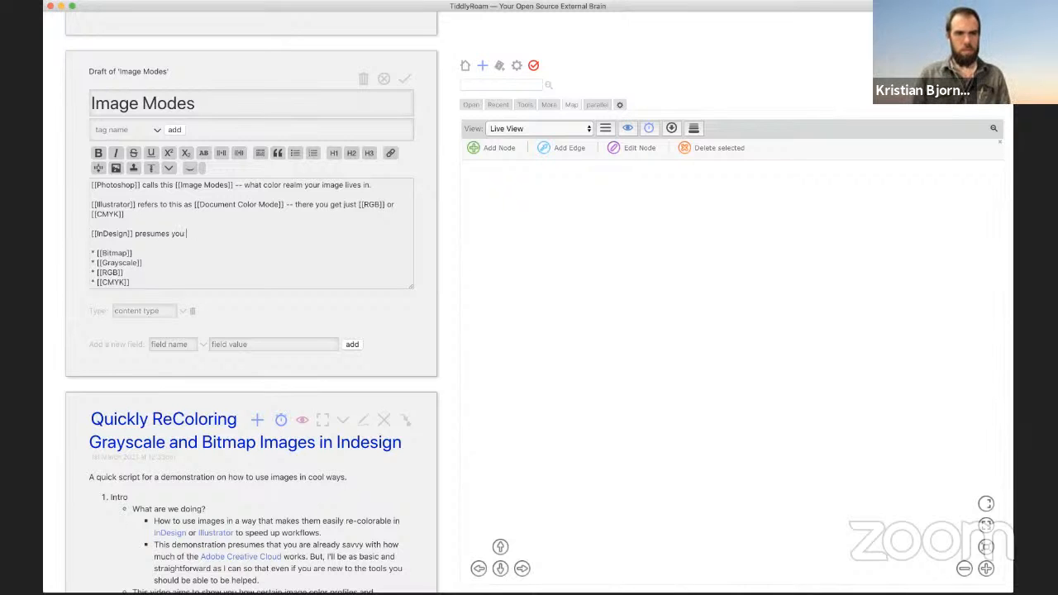
{"action": "type", "text": "r have a CMY"}
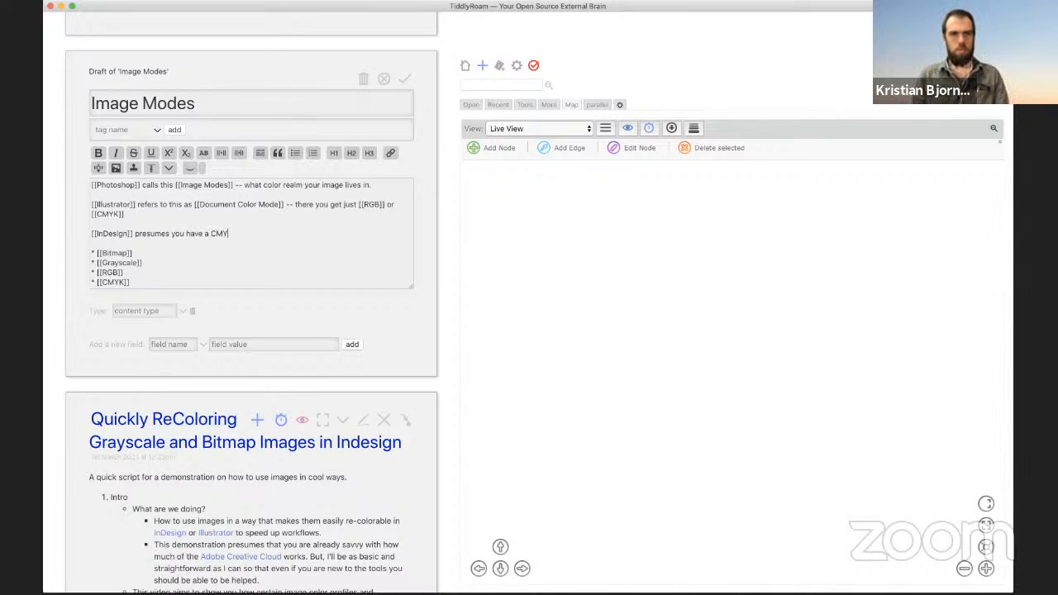
{"action": "type", "text": "K workf"}
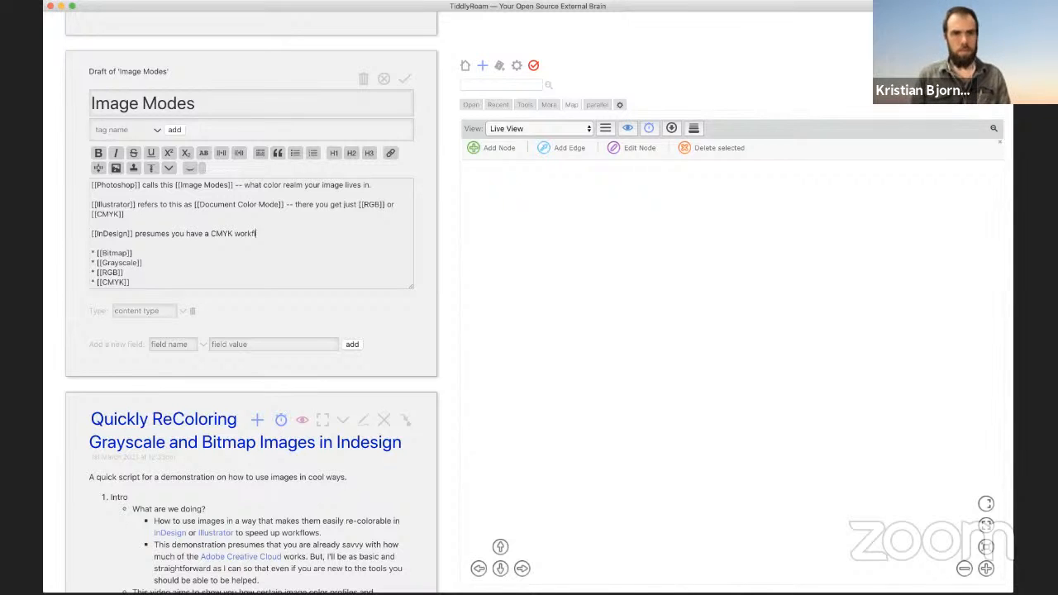
{"action": "type", "text": "low, and g"}
{"action": "key", "text": "BackSpace"}
{"action": "key", "text": "BackSpace"}
{"action": "key", "text": "BackSpace"}
{"action": "key", "text": "BackSpace"}
{"action": "key", "text": "BackSpace"}
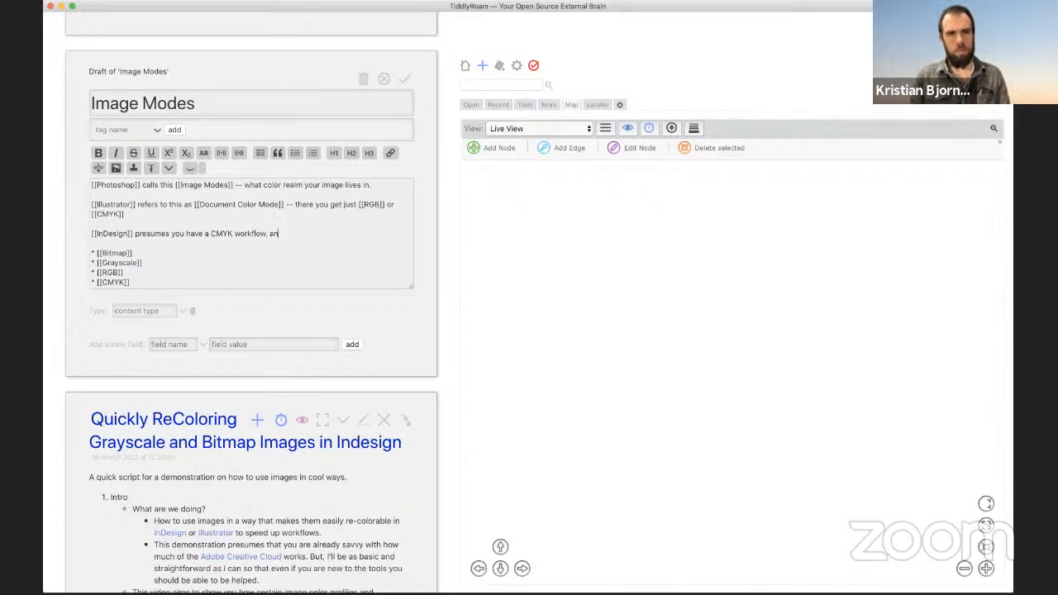
{"action": "type", "text": "so doesnt"}
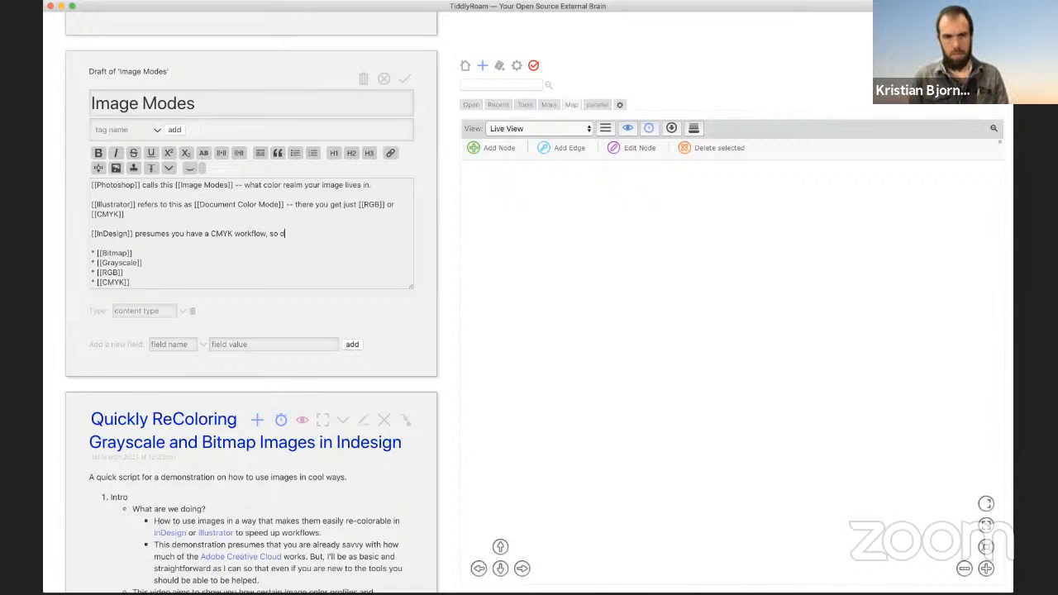
{"action": "key", "text": "BackSpace"}
{"action": "key", "text": "BackSpace"}
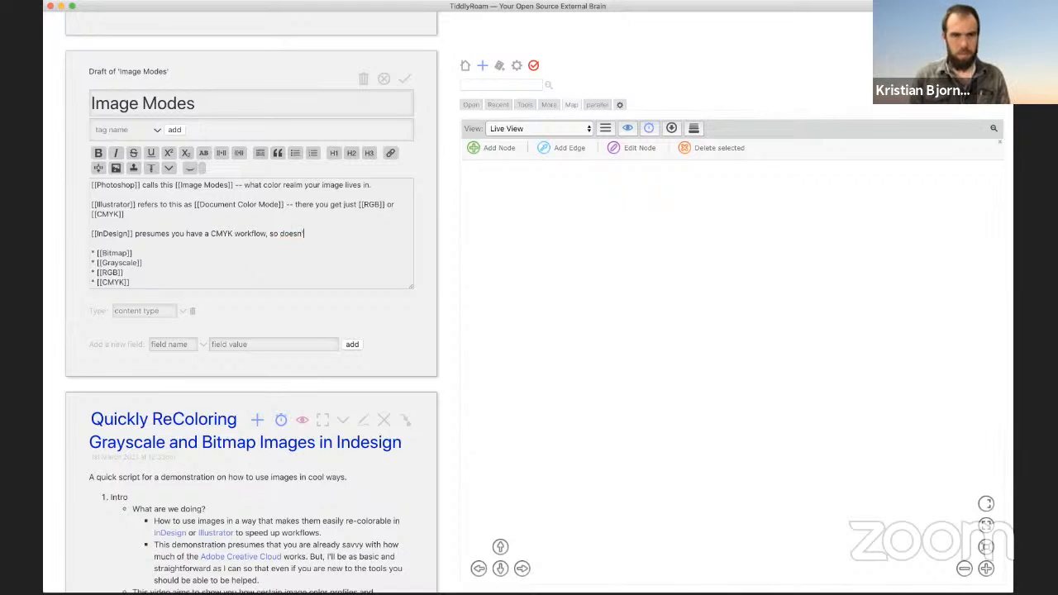
{"action": "type", "text": "'t manage "}
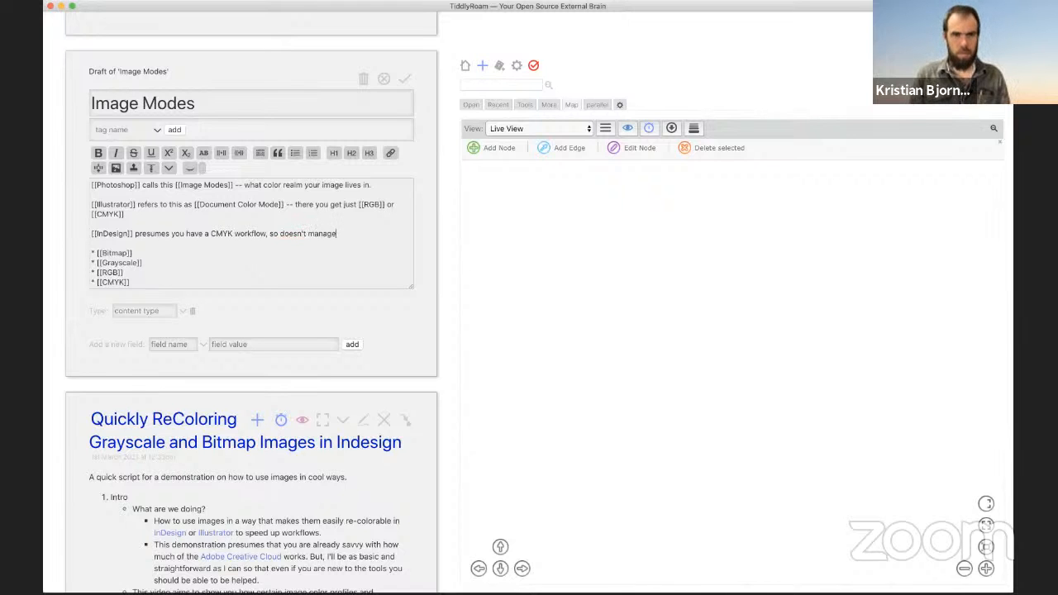
{"action": "type", "text": "this as"}
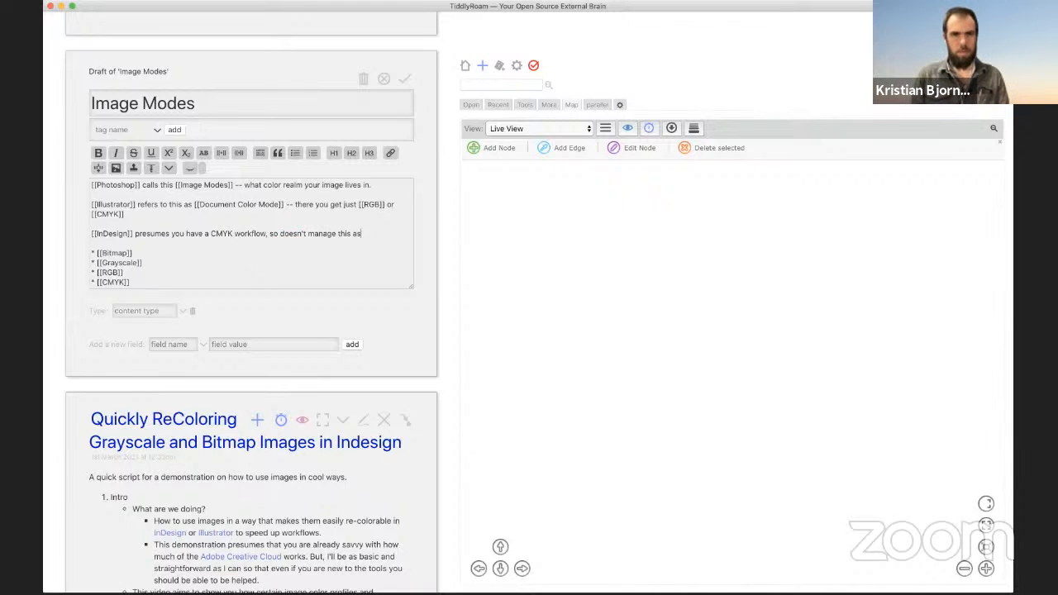
{"action": "key", "text": "BackSpace"}
{"action": "key", "text": "BackSpace"}
{"action": "type", "text": "universall"}
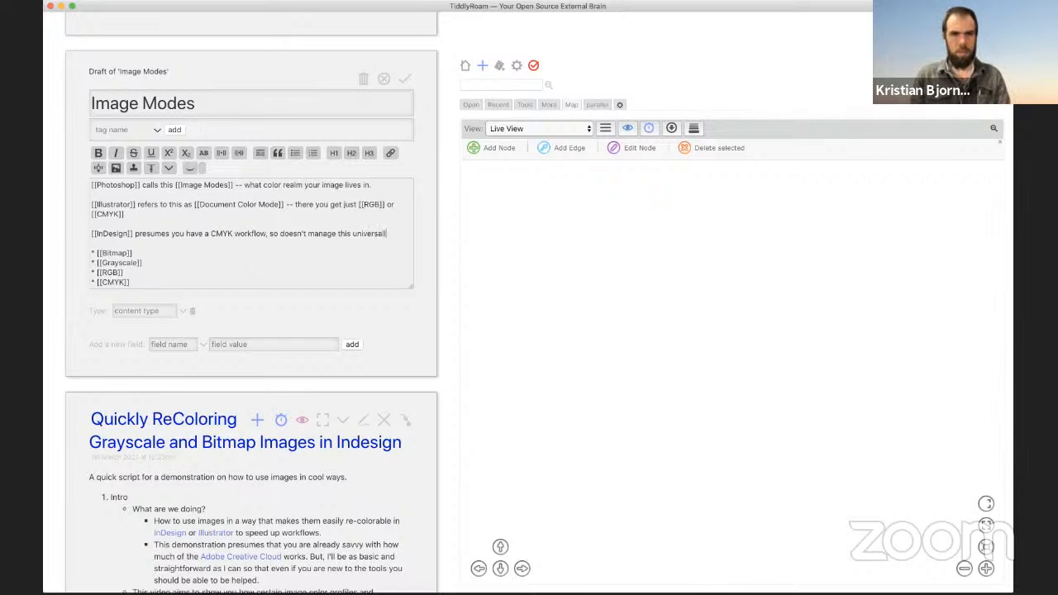
{"action": "type", "text": "y until you "}
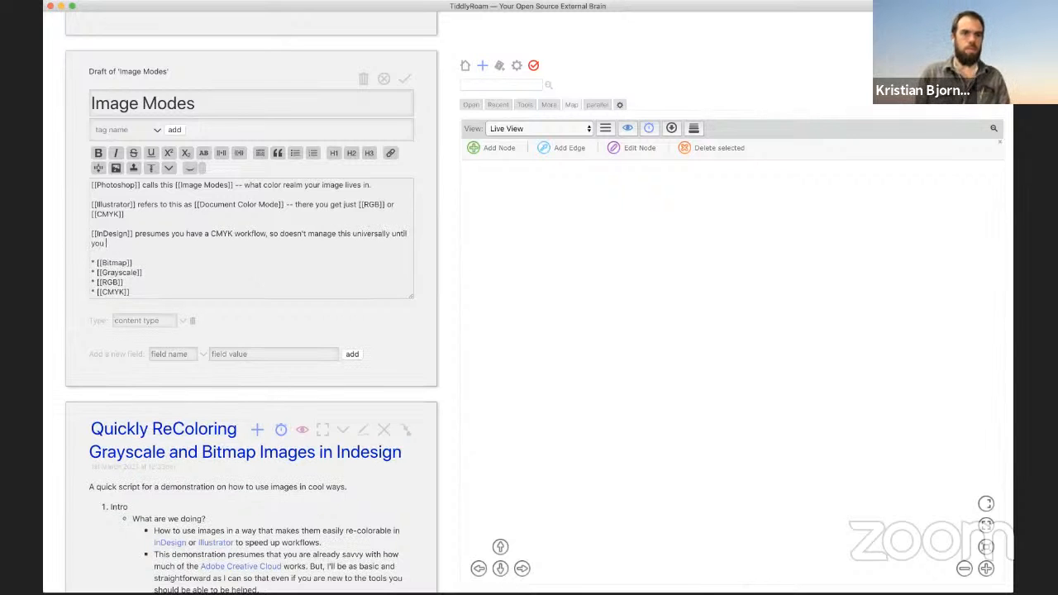
{"action": "type", "text": "output so"}
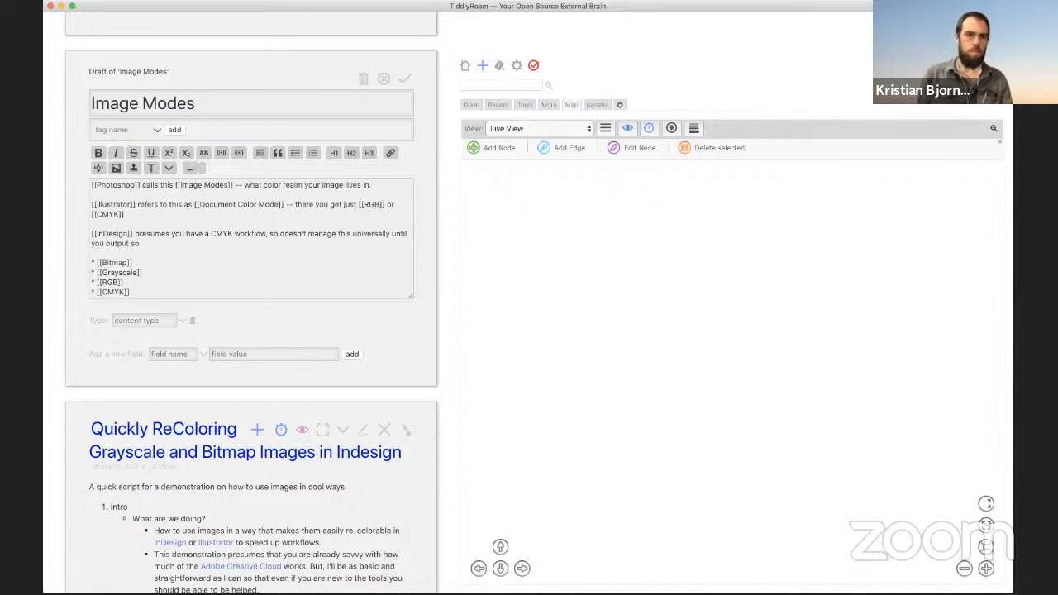
{"action": "type", "text": "mething -- howev"}
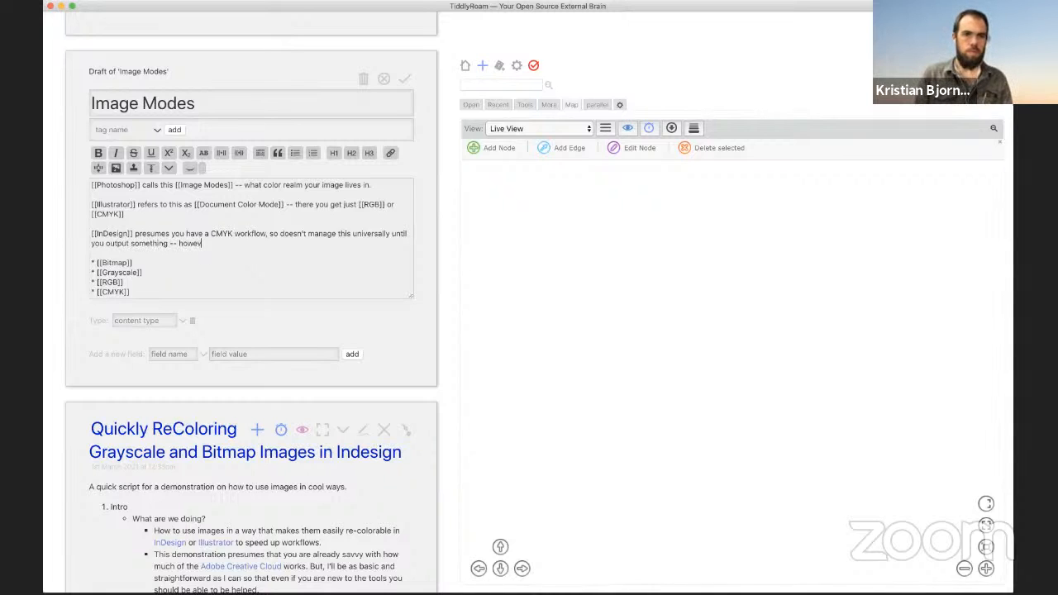
{"action": "type", "text": "er you can see what ea"}
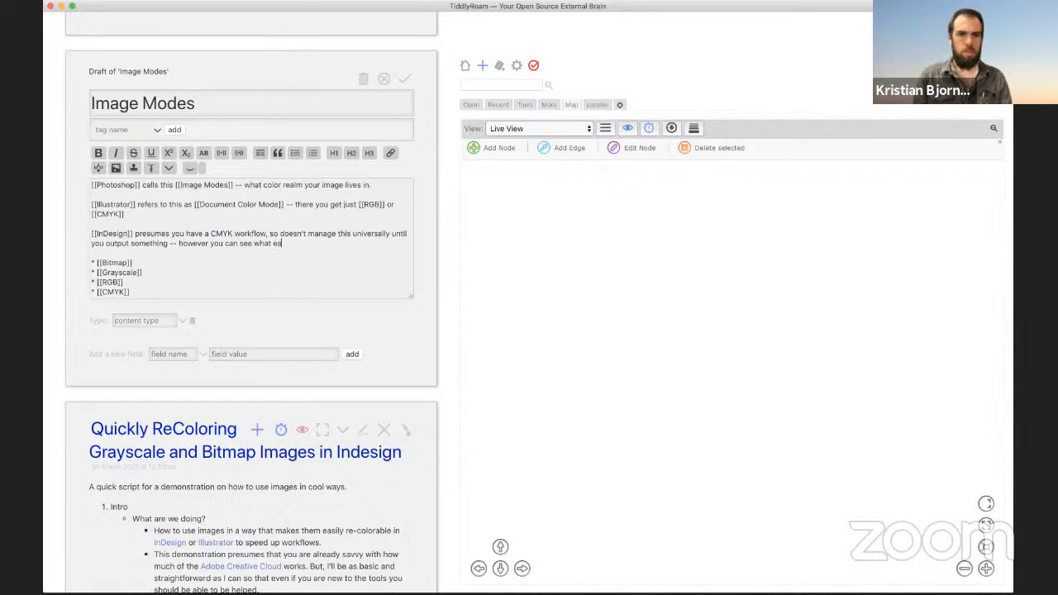
{"action": "type", "text": "ch image uses"}
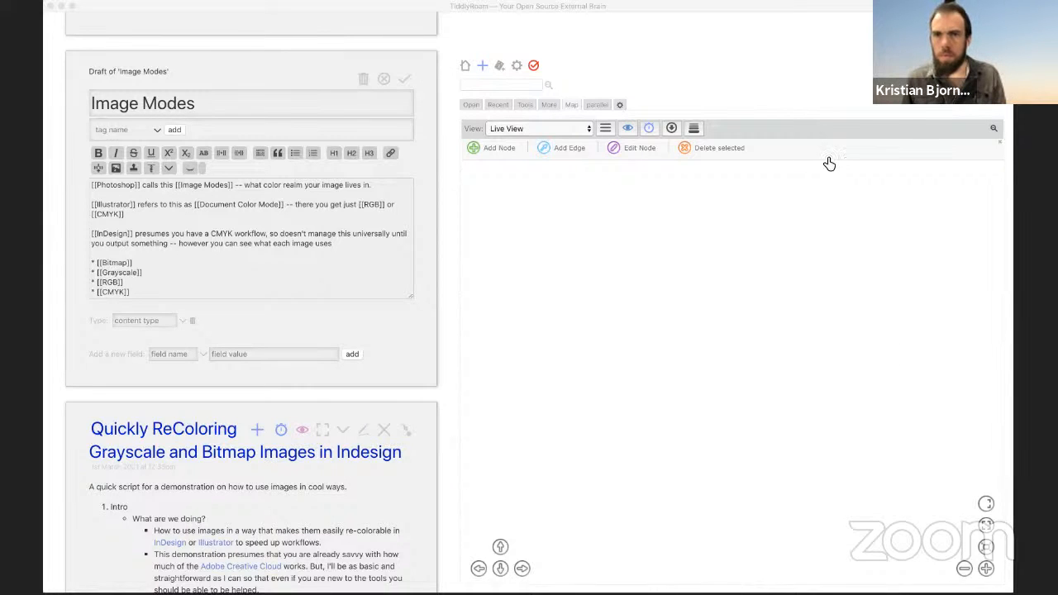
Step: End the paragraph with '-- and InDesign calls this [[Color Space]]' and add a [[Bitmap]] bullet
{"action": "left_click", "coordinate": [821, 110]}
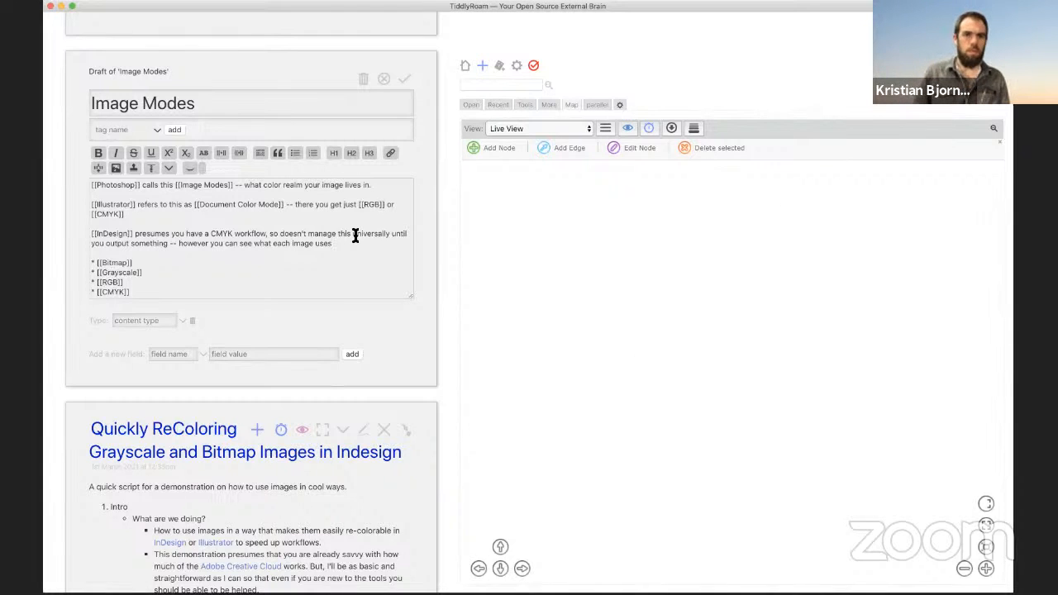
{"action": "type", "text": "-- a"}
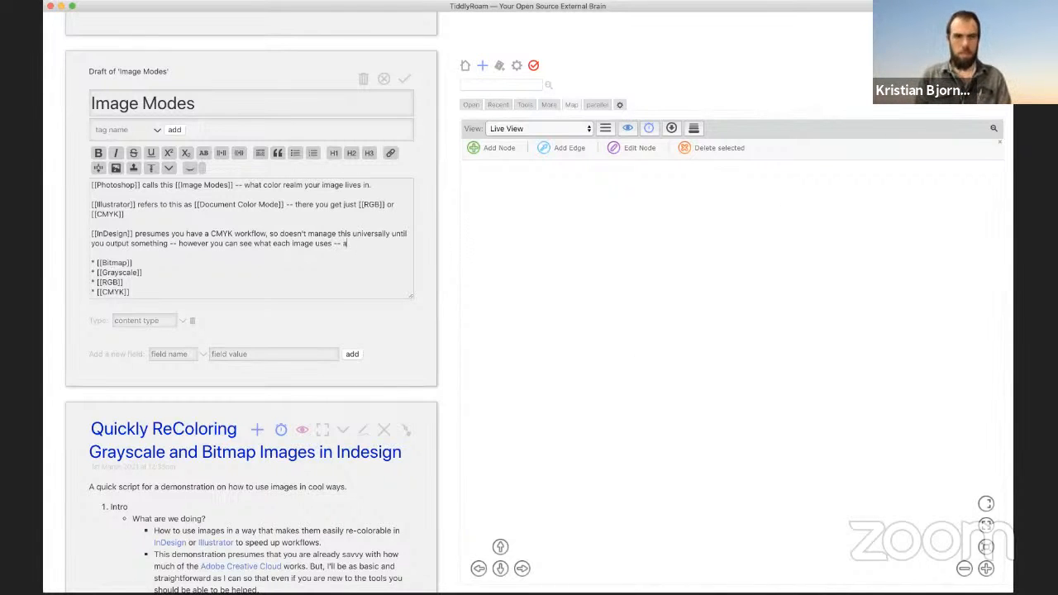
{"action": "type", "text": "nd InDesign ca"}
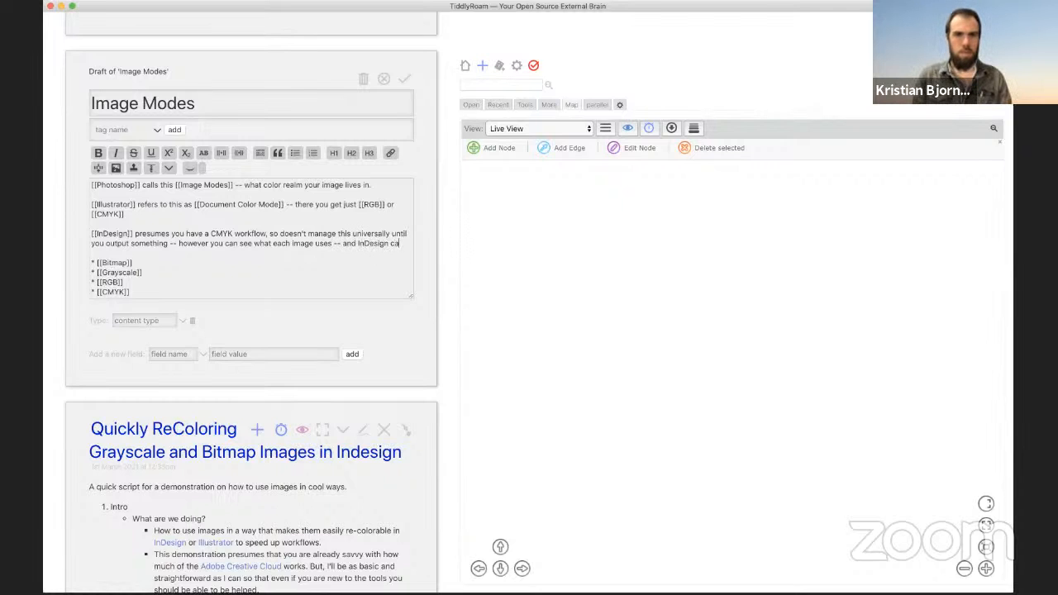
{"action": "type", "text": "lls this [[Co"}
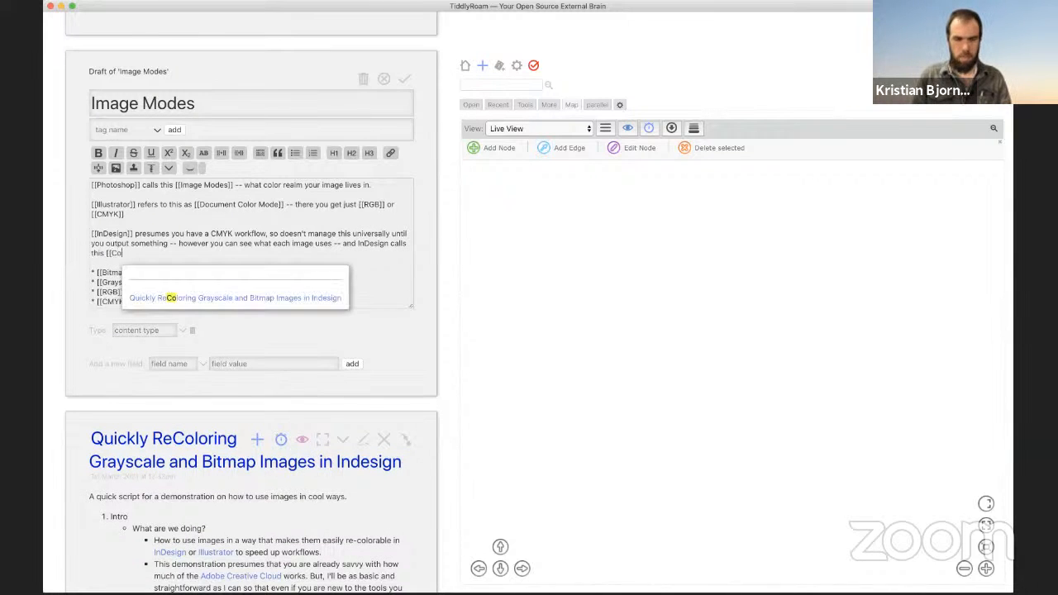
{"action": "type", "text": "lor Space]]  * [[Bitmap]"}
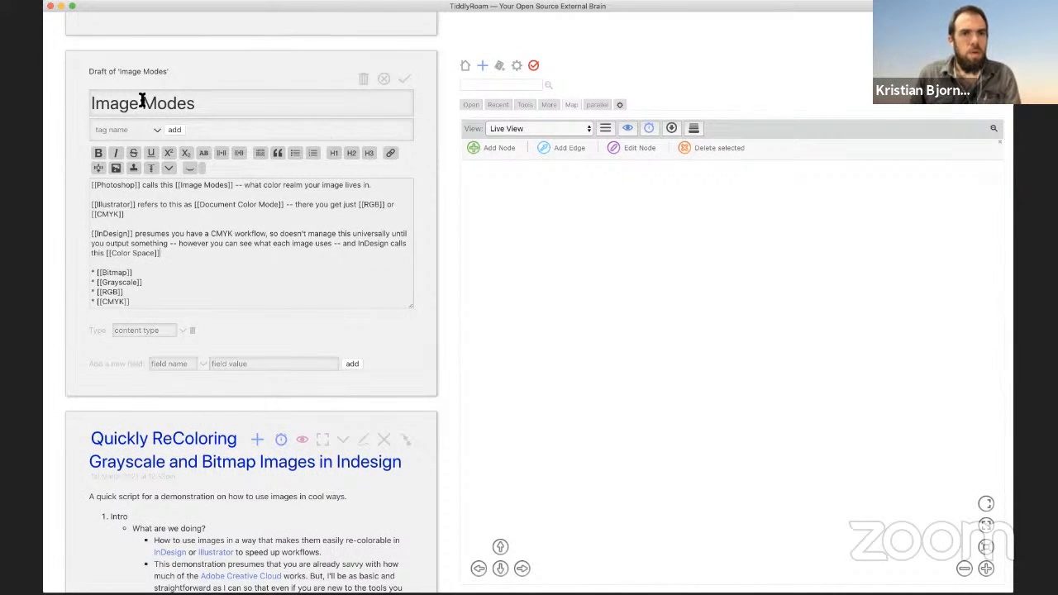
{"action": "left_click", "coordinate": [201, 103]}
Step: Rename the note from 'Image Modes' to 'Image Mode', save it, and follow its [[Image Modes]] link
{"action": "key", "text": "BackSpace"}
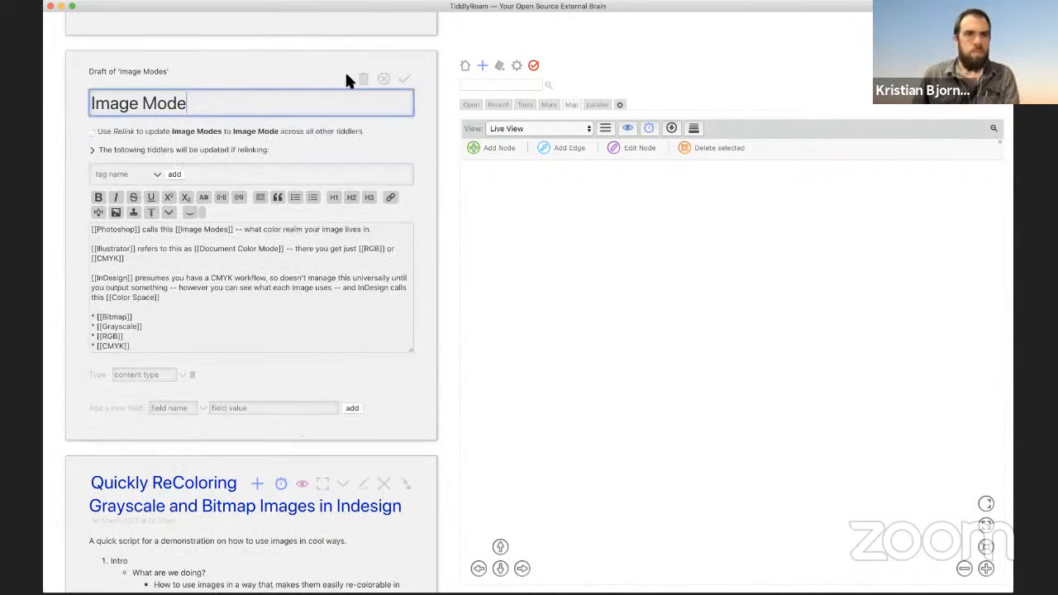
{"action": "left_click", "coordinate": [405, 81]}
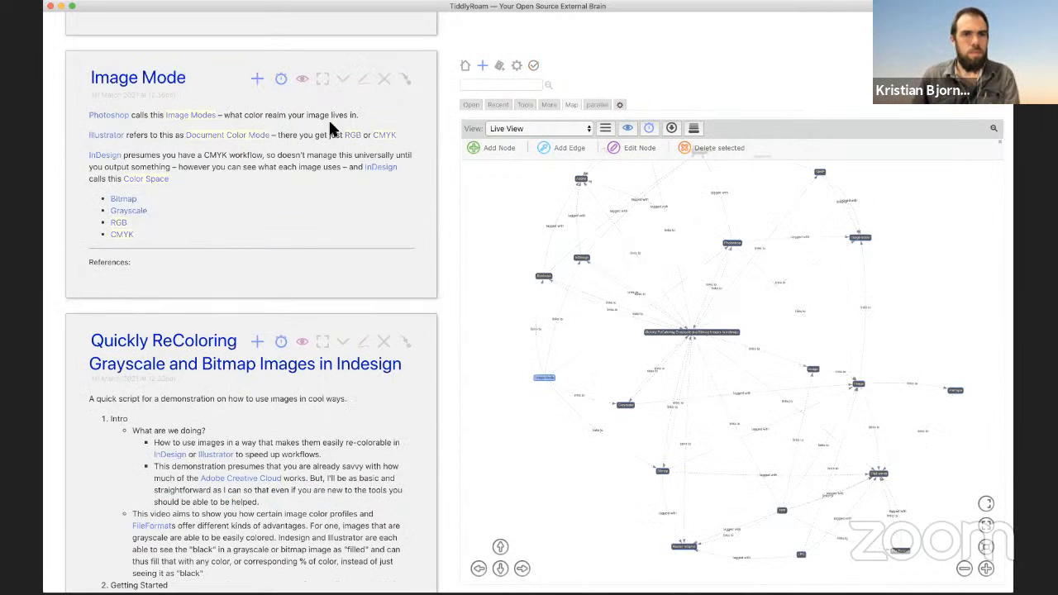
{"action": "left_click", "coordinate": [209, 117]}
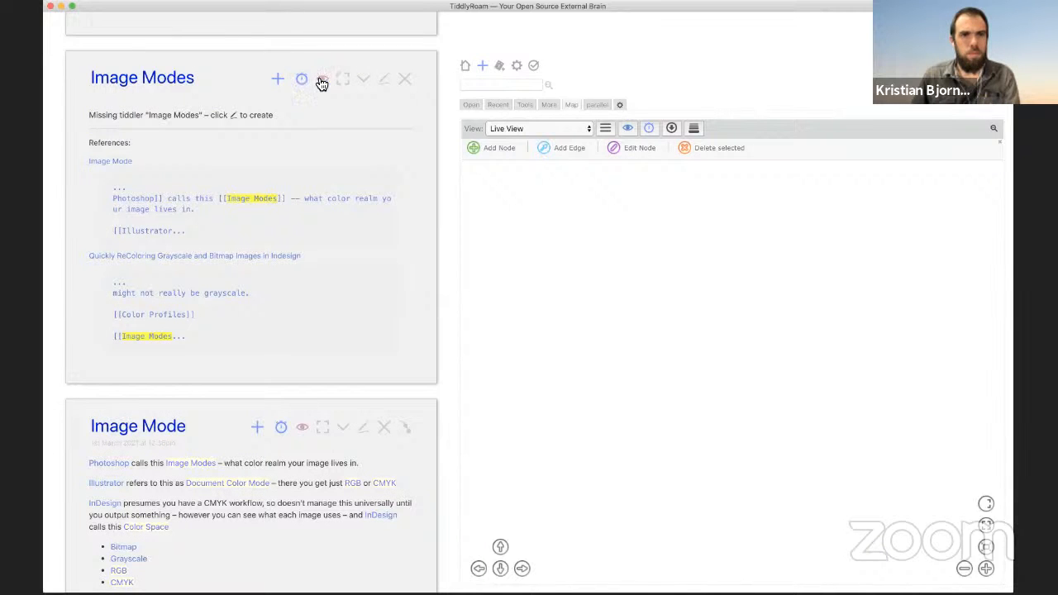
Step: Give the missing Image Modes tiddler the body 'alias to [[Image Mode]]' and save it
{"action": "left_click", "coordinate": [385, 80]}
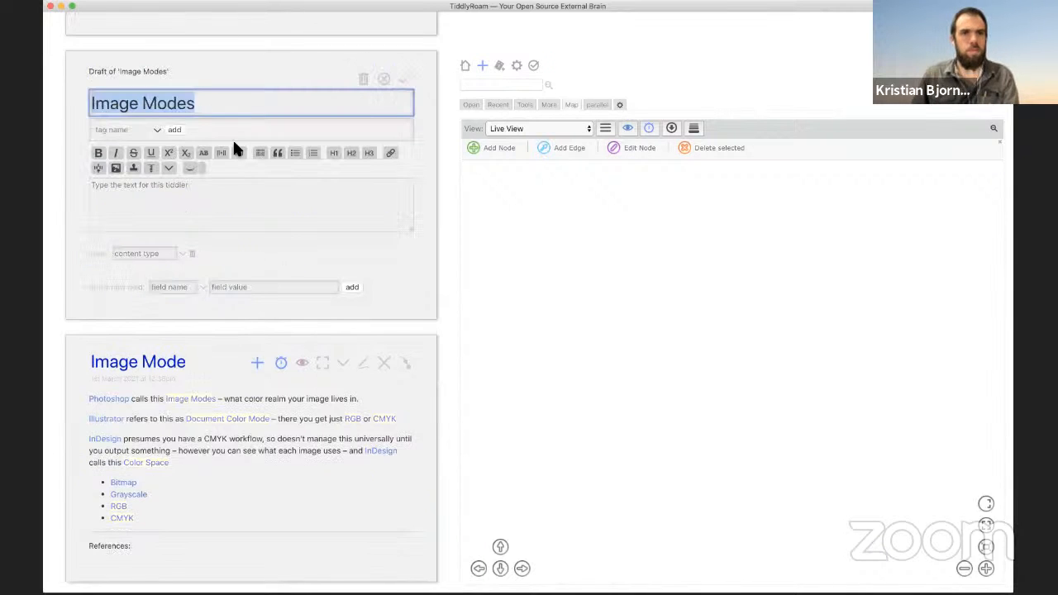
{"action": "left_click", "coordinate": [197, 216]}
{"action": "type", "text": "alias to "}
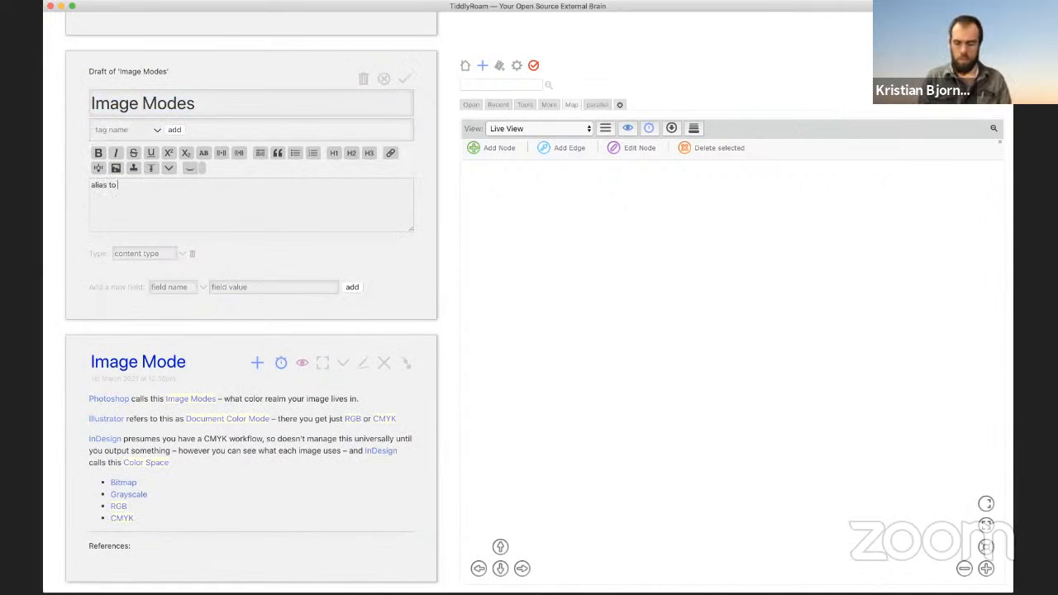
{"action": "type", "text": "[[Image Mode"}
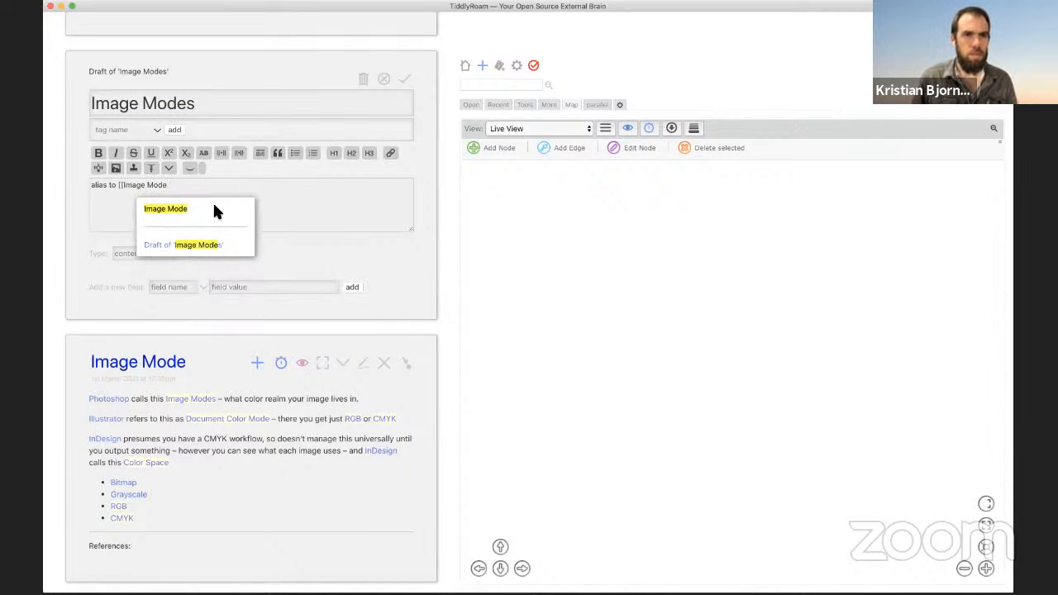
{"action": "key", "text": "Down"}
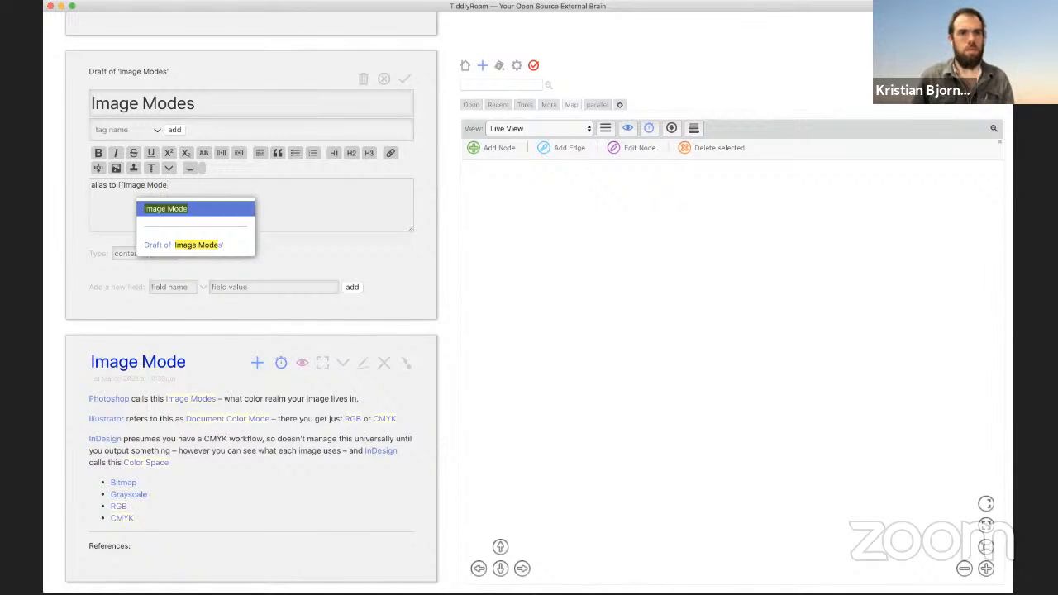
{"action": "key", "text": "Return"}
{"action": "left_click", "coordinate": [404, 81]}
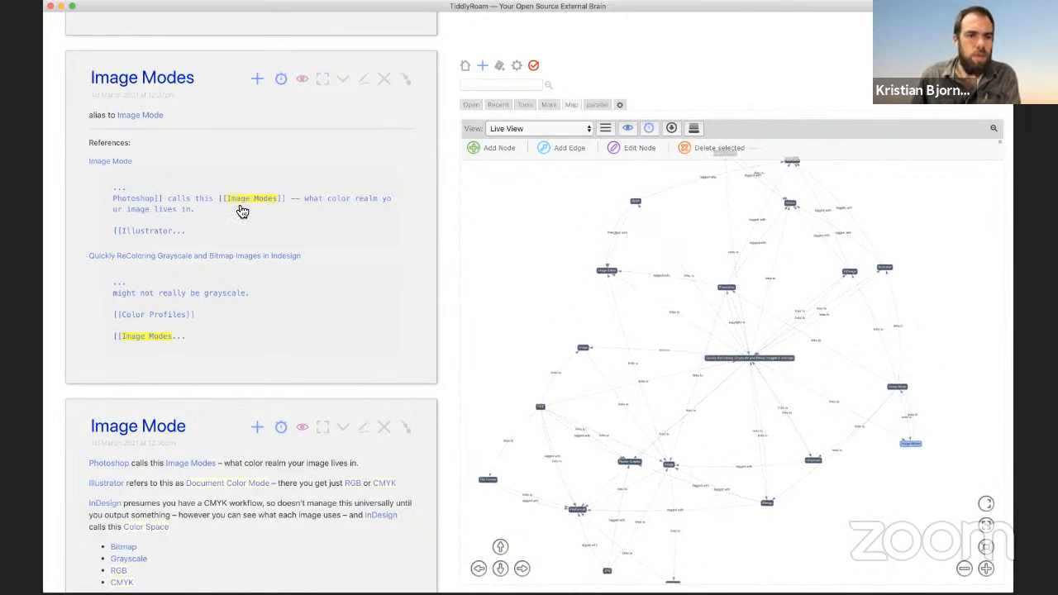
Step: Scroll down to the 'Quickly ReColoring Grayscale and Bitmap Images in Indesign' tiddler and edit it
{"action": "scroll", "coordinate": [243, 210], "scroll_direction": "down", "scroll_amount": 3}
{"action": "scroll", "coordinate": [270, 384], "scroll_direction": "down", "scroll_amount": 10}
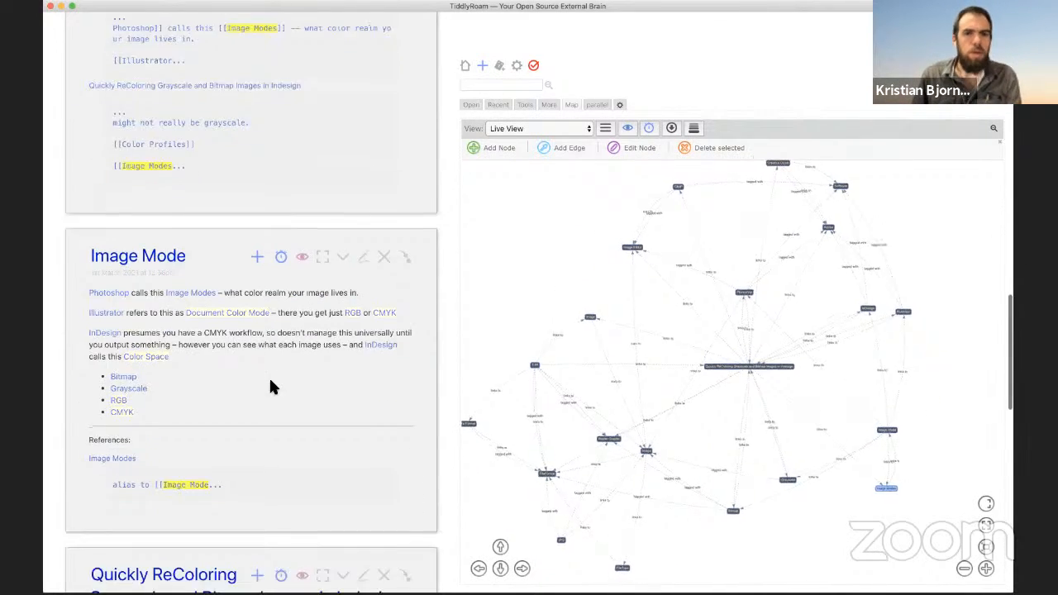
{"action": "scroll", "coordinate": [264, 389], "scroll_direction": "down", "scroll_amount": 7}
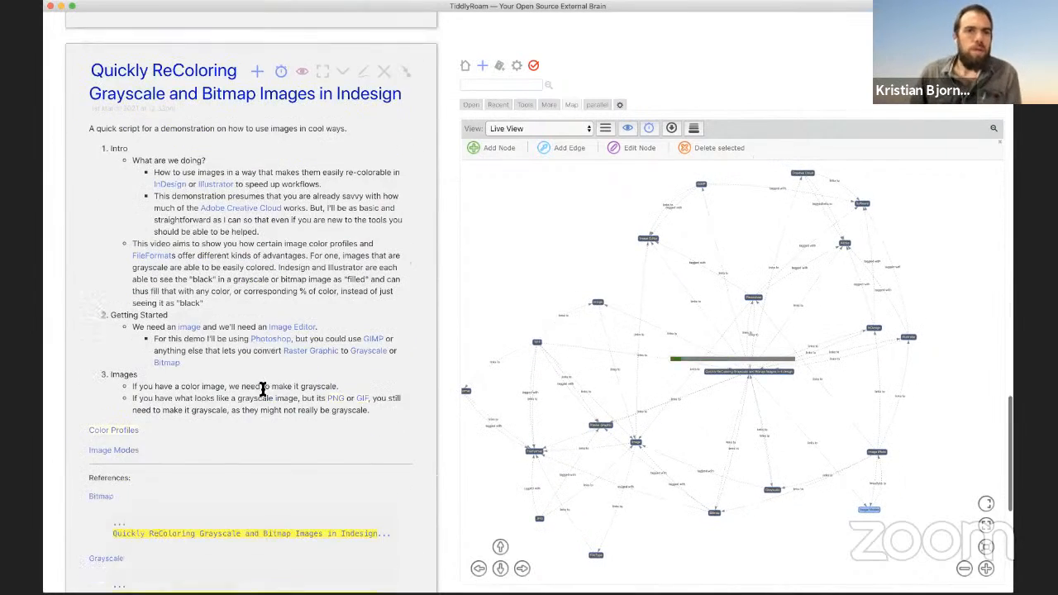
{"action": "left_click", "coordinate": [366, 74]}
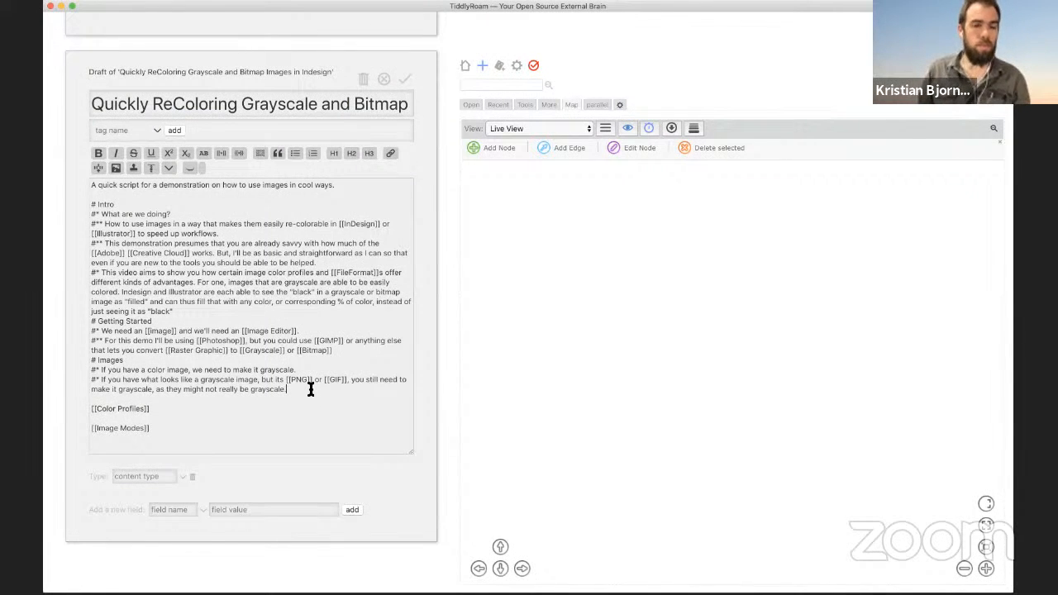
Step: Add a new [[Color Space]] line after the script's Image Modes link
{"action": "key", "text": "Down"}
{"action": "key", "text": "Down"}
{"action": "key", "text": "Down"}
{"action": "key", "text": "Return"}
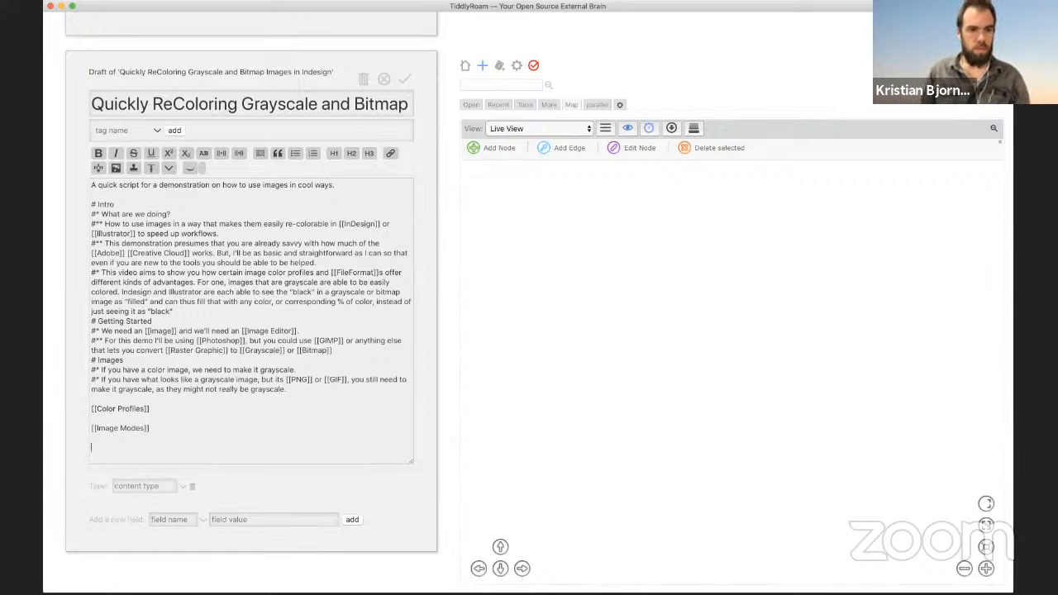
{"action": "type", "text": "[[Color "}
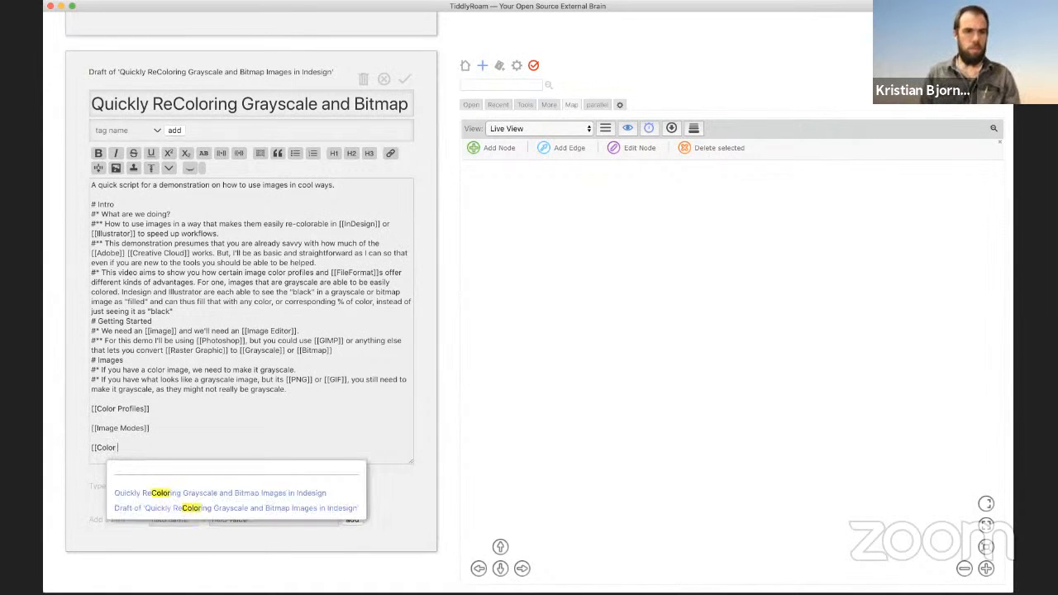
{"action": "type", "text": "Space]]"}
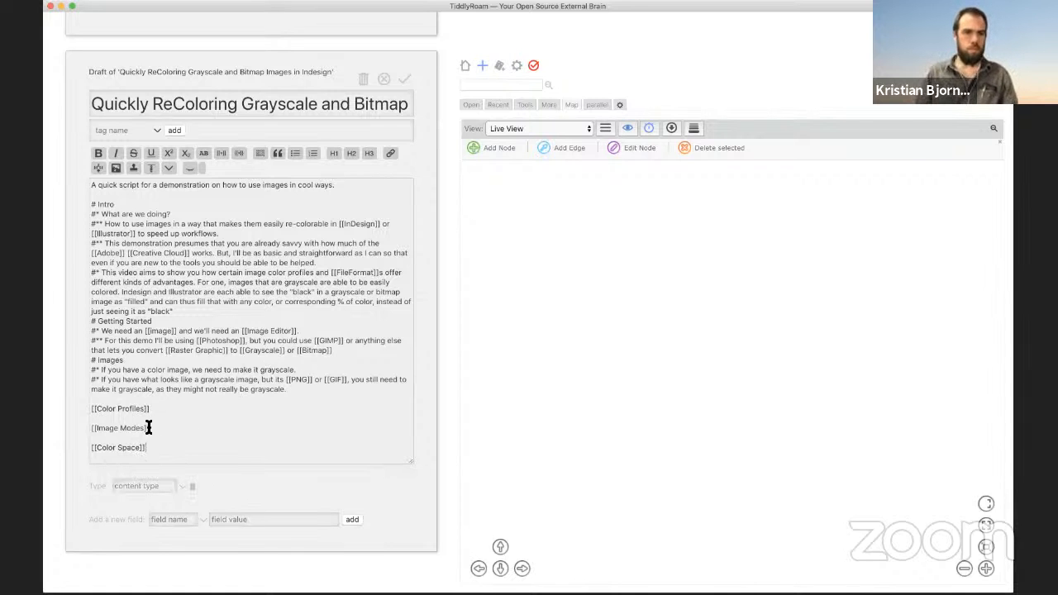
Step: Change [[Image Modes]] to [[Image Mode]]s and save the script
{"action": "left_click", "coordinate": [180, 428]}
{"action": "key", "text": "Left"}
{"action": "key", "text": "Left"}
{"action": "key", "text": "BackSpace"}
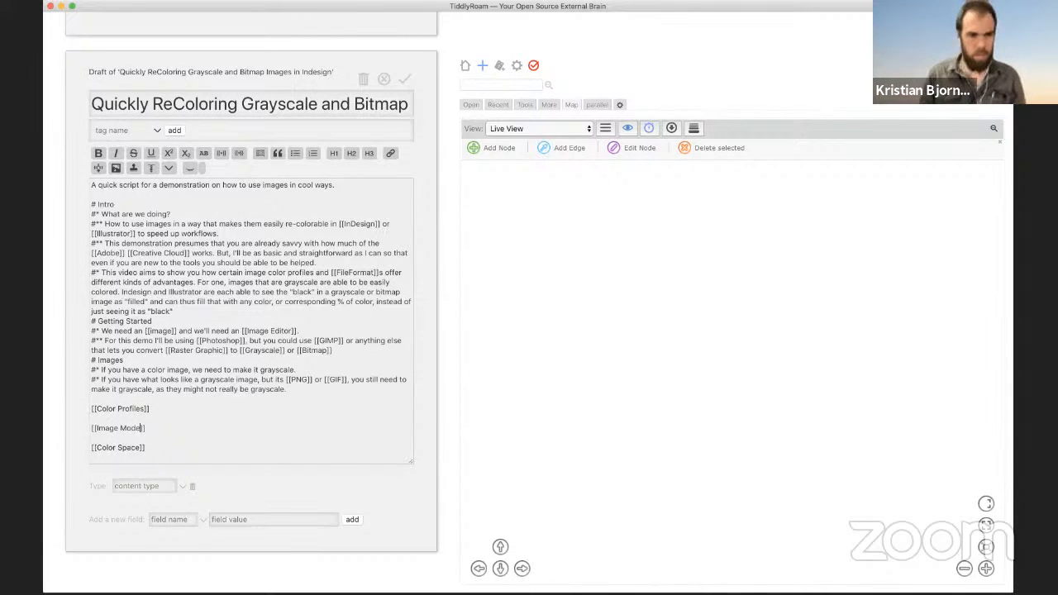
{"action": "key", "text": "Down"}
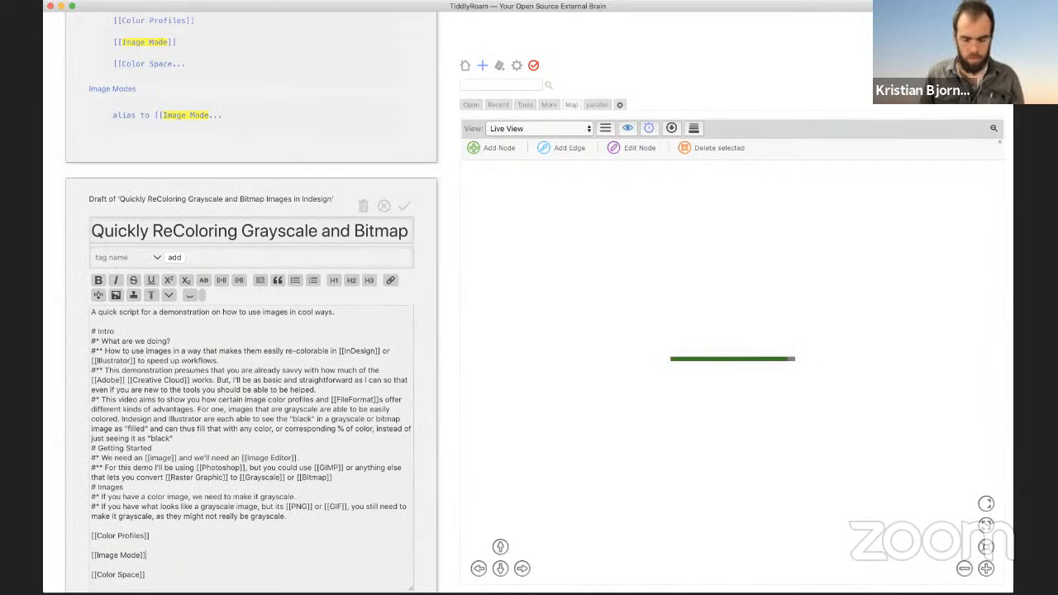
{"action": "key", "text": "Left"}
{"action": "type", "text": "s"}
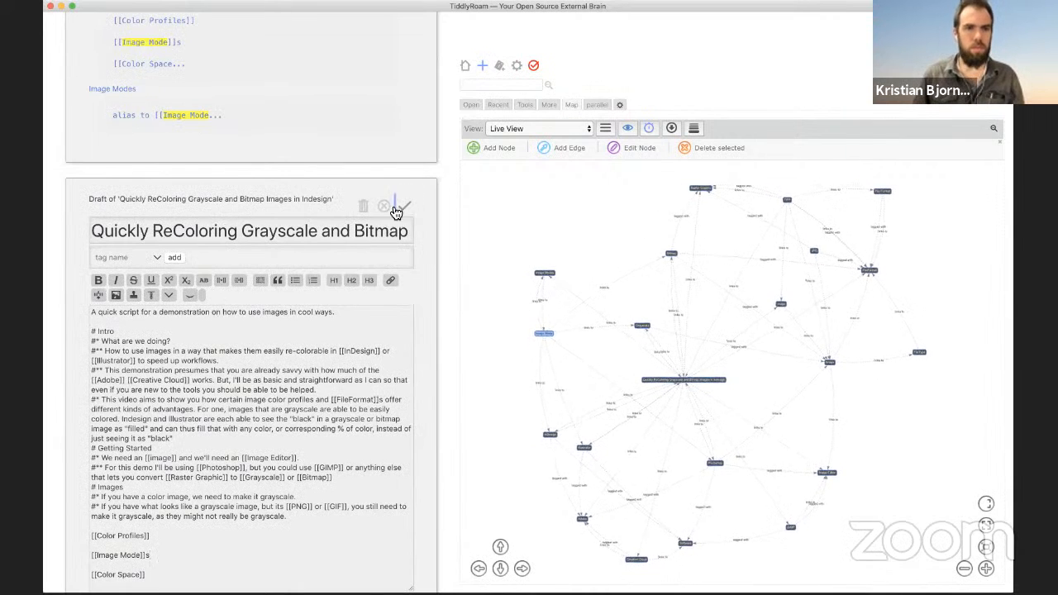
{"action": "left_click", "coordinate": [404, 206]}
Step: Switch the sidebar to the Open tiddlers list and edit the Quickly ReColoring script
{"action": "scroll", "coordinate": [368, 183], "scroll_direction": "up", "scroll_amount": 15}
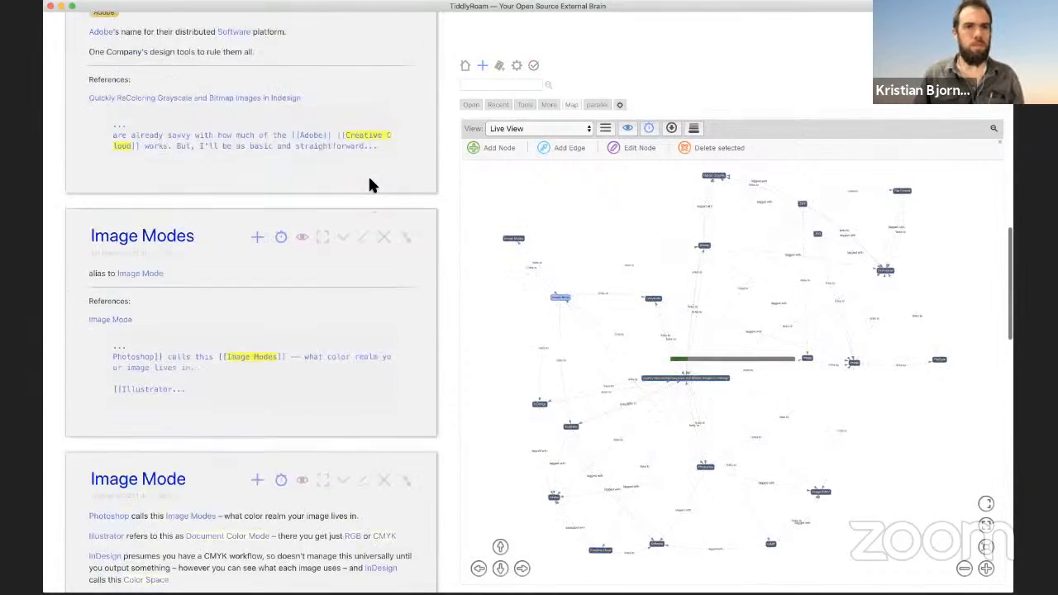
{"action": "left_click", "coordinate": [497, 105]}
{"action": "left_click", "coordinate": [473, 105]}
{"action": "scroll", "coordinate": [369, 212], "scroll_direction": "down", "scroll_amount": 20}
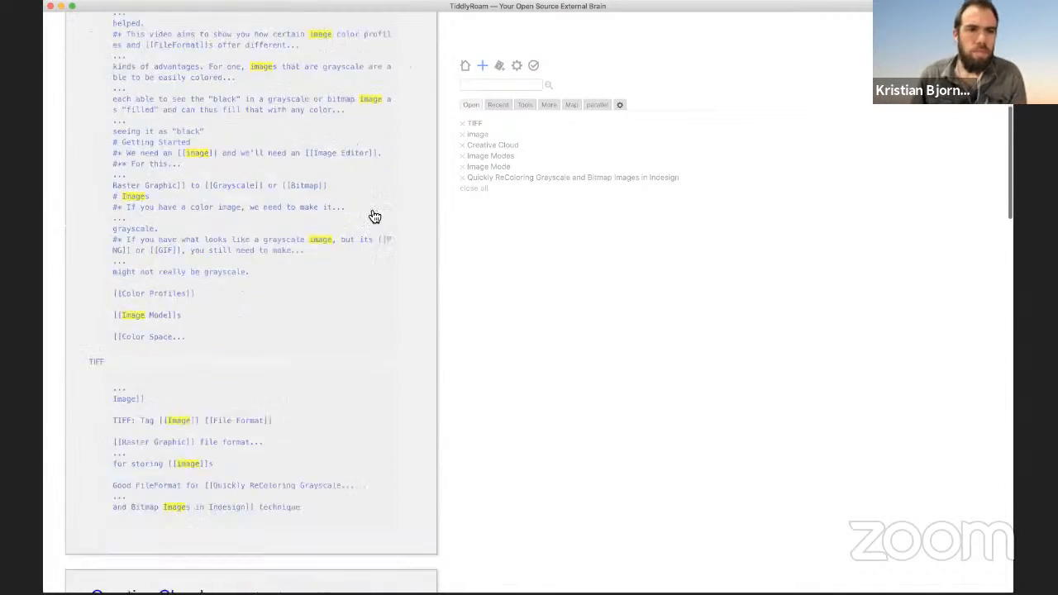
{"action": "scroll", "coordinate": [369, 213], "scroll_direction": "down", "scroll_amount": 10}
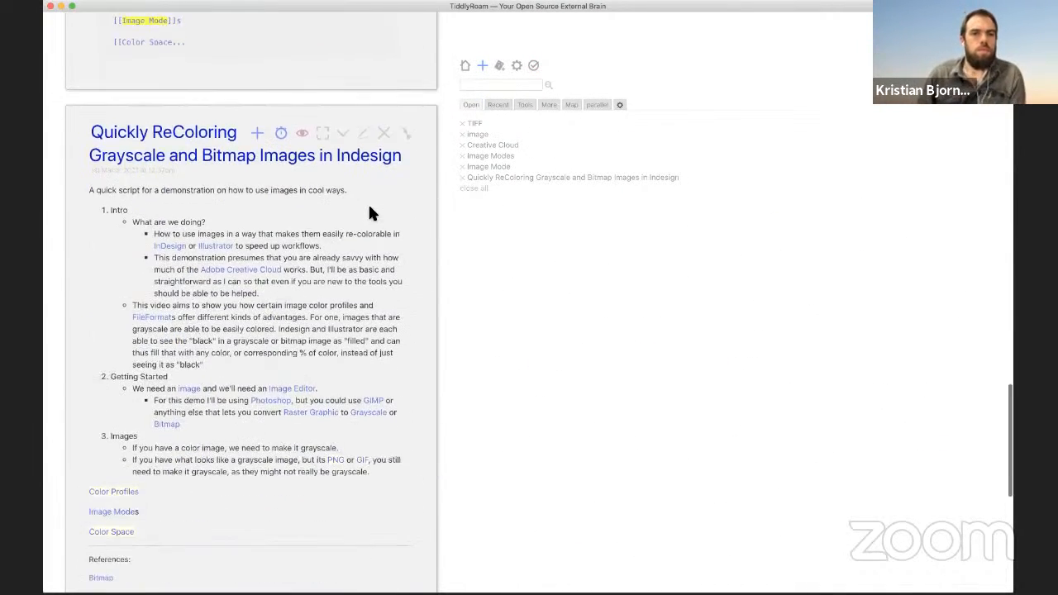
{"action": "scroll", "coordinate": [369, 52], "scroll_direction": "up", "scroll_amount": 1}
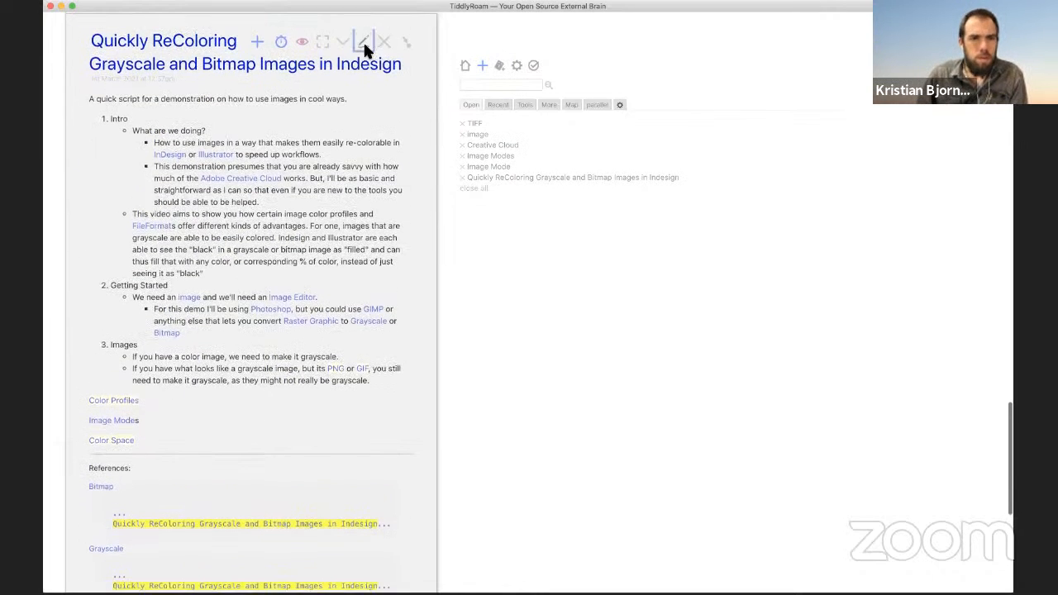
{"action": "left_click", "coordinate": [363, 43]}
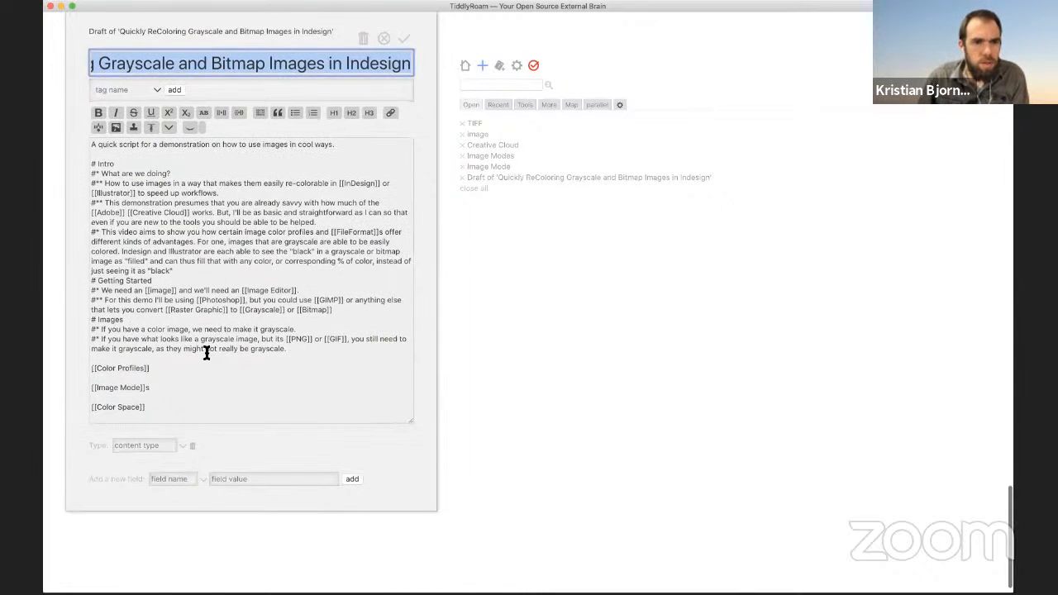
Step: Insert blank lines above '# Getting Started' and '# Images', and tidy the gap before [[Color Profiles]]
{"action": "left_click", "coordinate": [286, 359]}
{"action": "key", "text": "Return"}
{"action": "key", "text": "Return"}
{"action": "key", "text": "Up"}
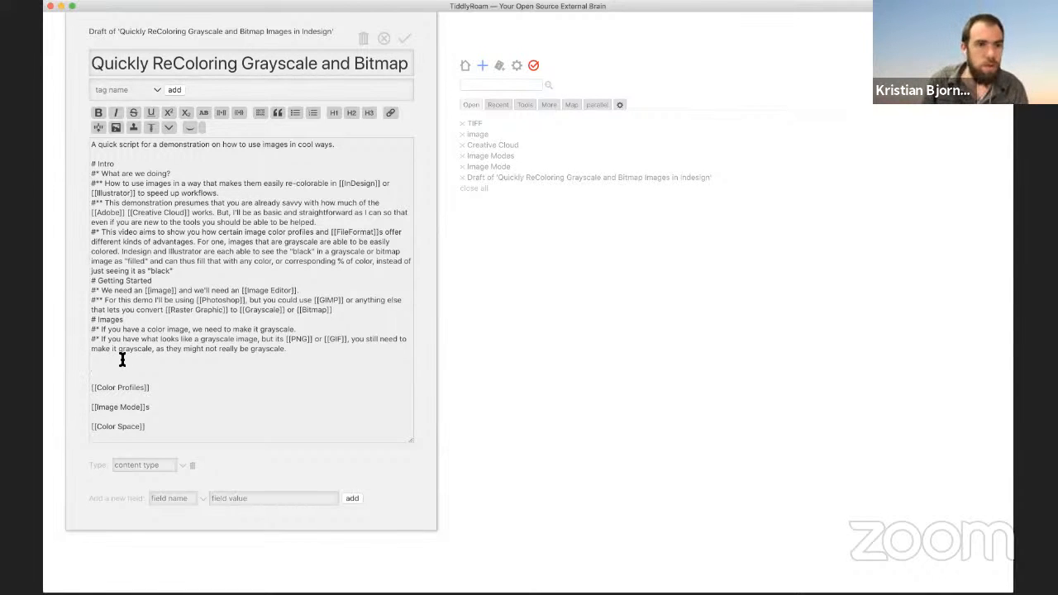
{"action": "key", "text": "BackSpace"}
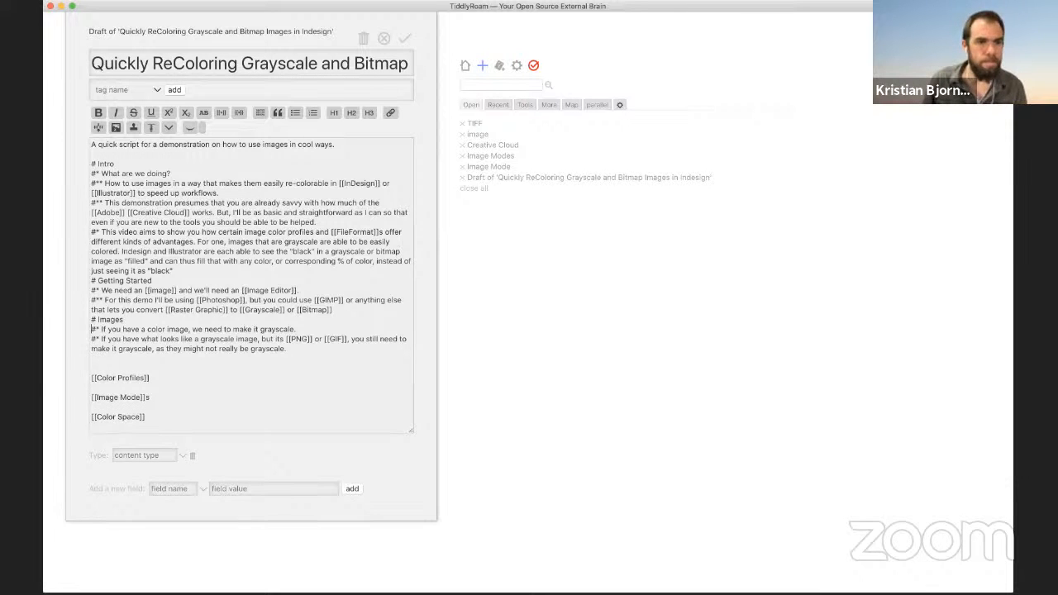
{"action": "key", "text": "Up"}
{"action": "key", "text": "Return"}
{"action": "key", "text": "Up"}
{"action": "key", "text": "Up"}
{"action": "key", "text": "Up"}
{"action": "key", "text": "Return"}
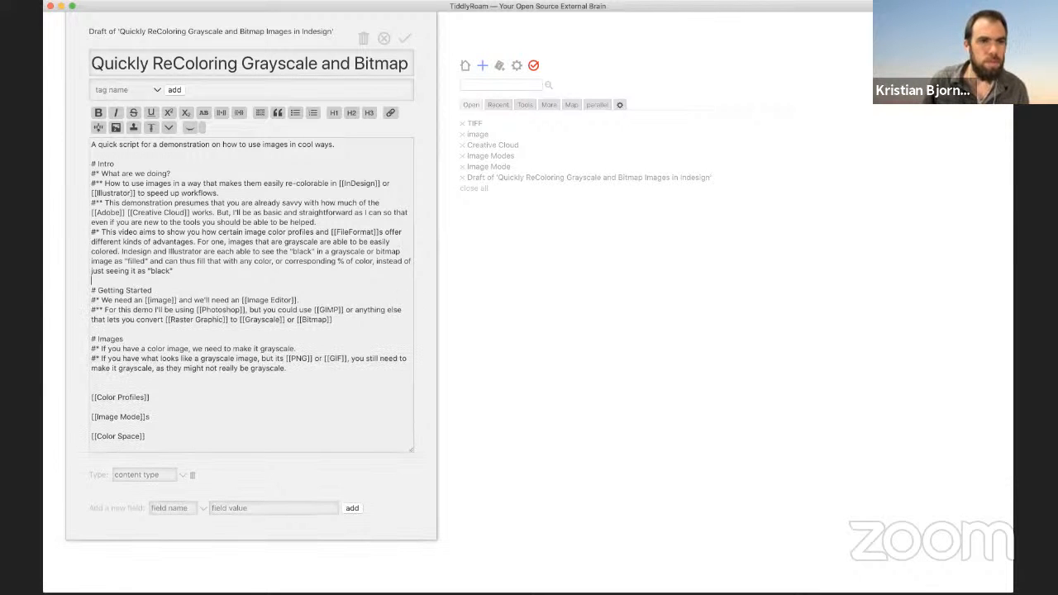
{"action": "key", "text": "Down"}
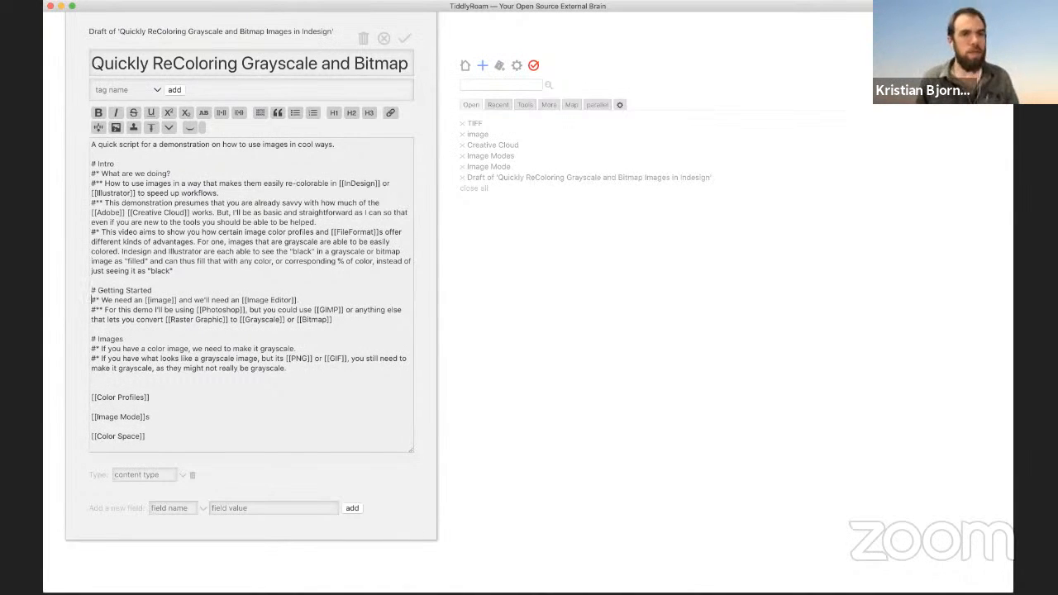
{"action": "key", "text": "Up"}
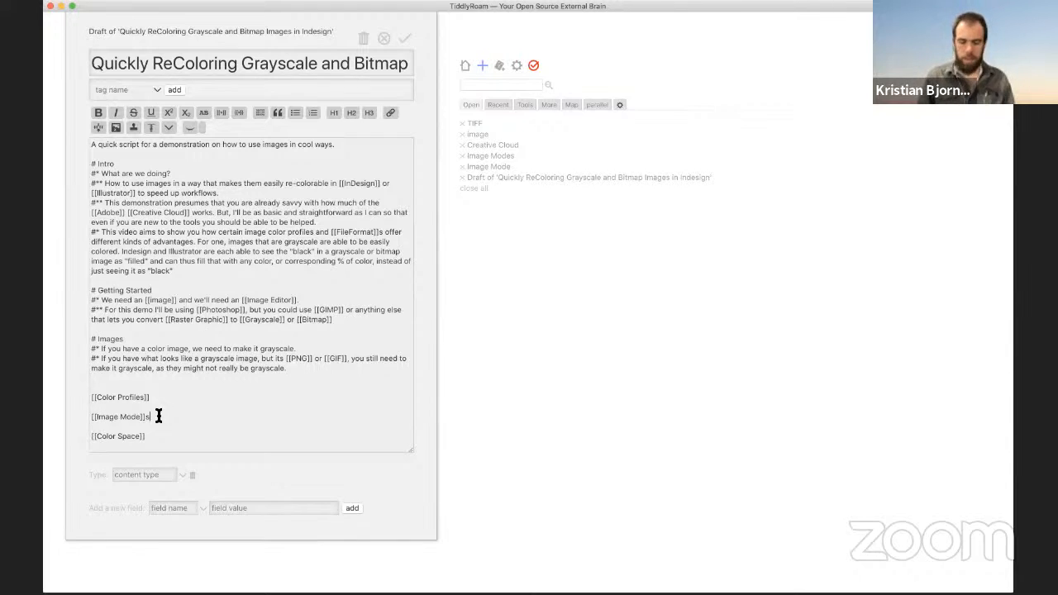
Step: Add a '* [[How to Change Image Mode]]' bullet below the [[Image Mode]]s link, fixing typos
{"action": "key", "text": "Return"}
{"action": "key", "text": "Return"}
{"action": "type", "text": "*"}
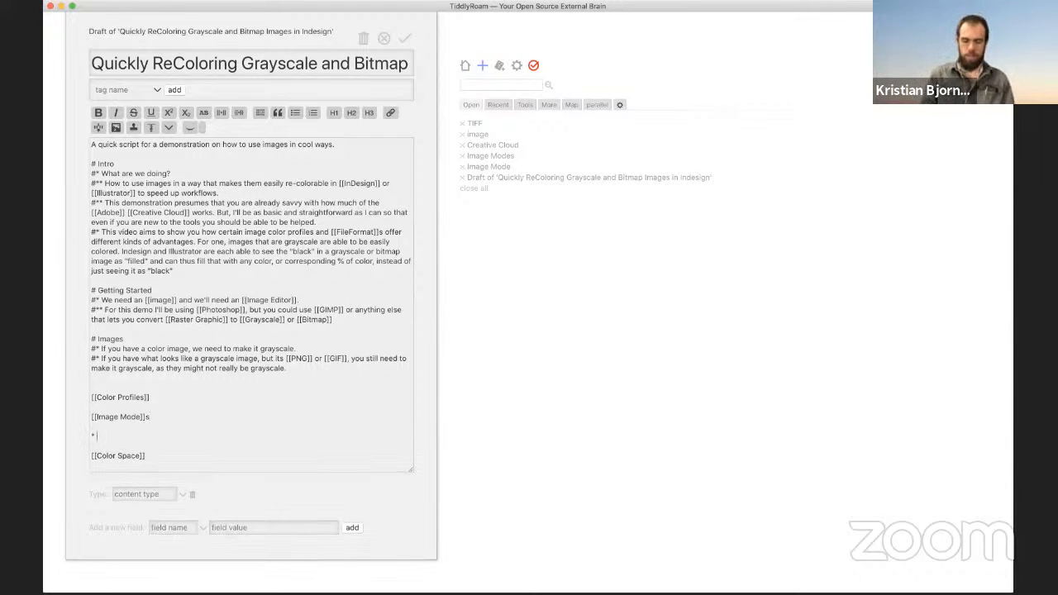
{"action": "type", "text": " [["}
{"action": "key", "text": "BackSpace"}
{"action": "key", "text": "BackSpace"}
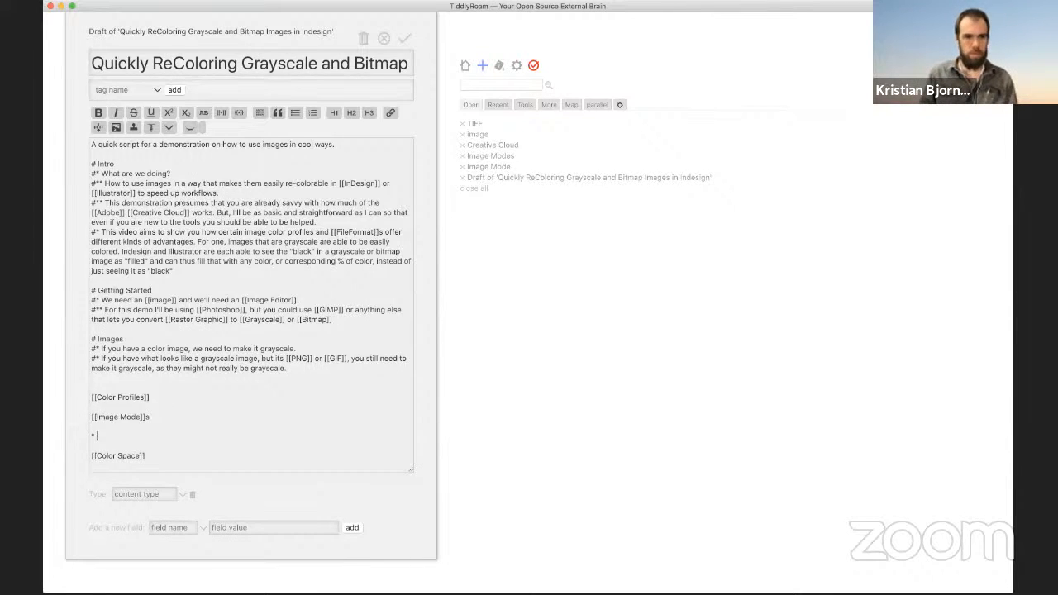
{"action": "type", "text": "[[Change"}
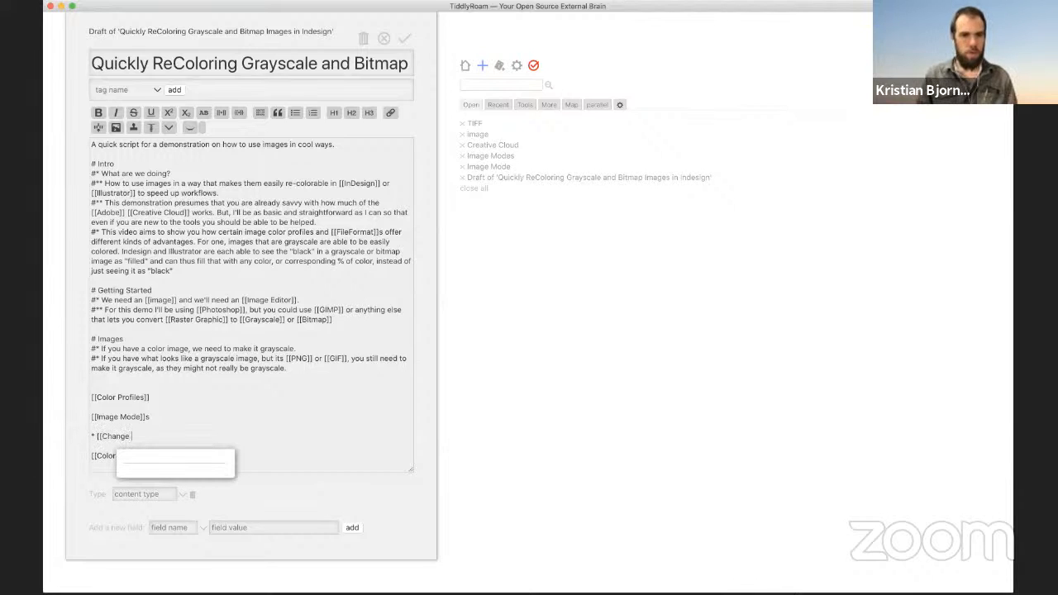
{"action": "type", "text": " Image M"}
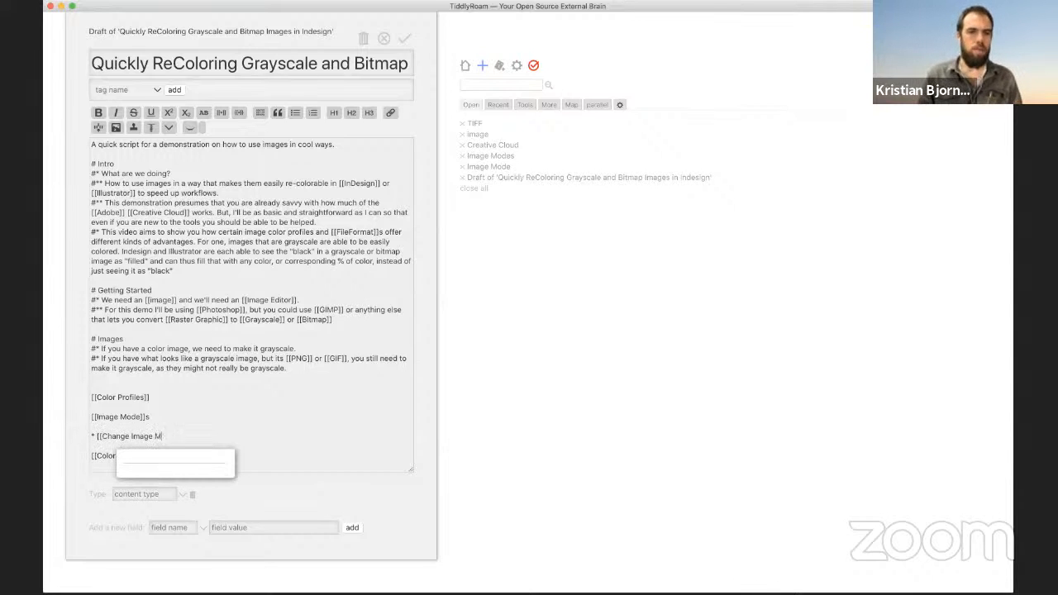
{"action": "type", "text": "ode on"}
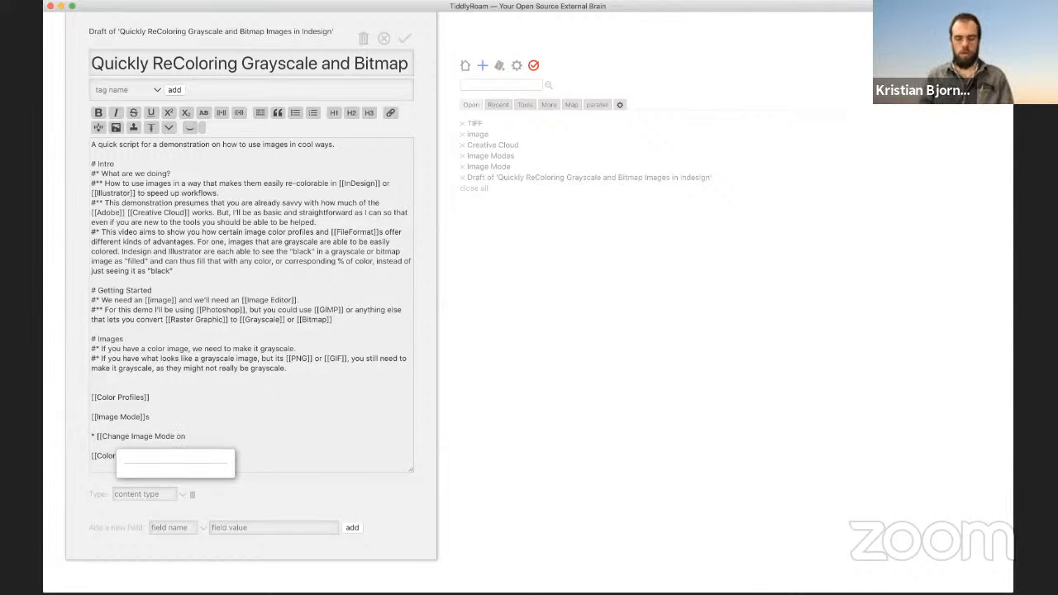
{"action": "key", "text": "BackSpace"}
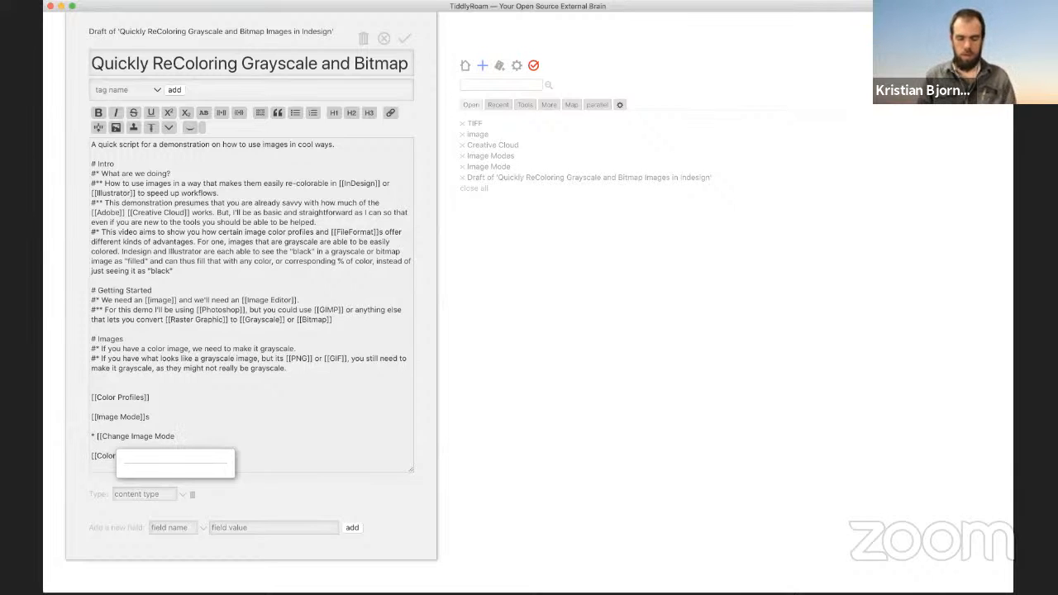
{"action": "type", "text": "]]"}
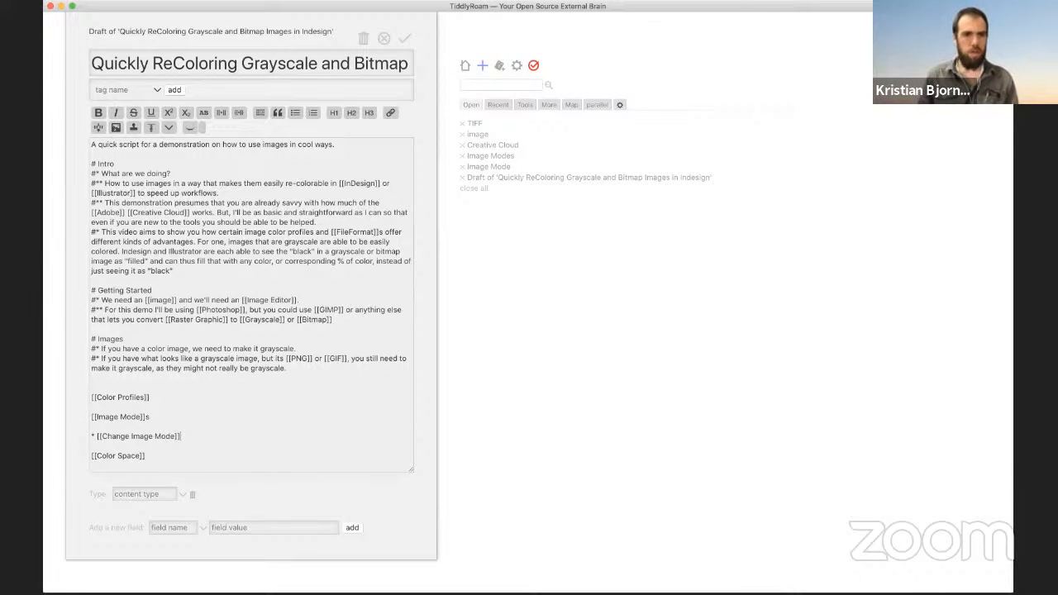
{"action": "left_click", "coordinate": [103, 438]}
{"action": "type", "text": "How to"}
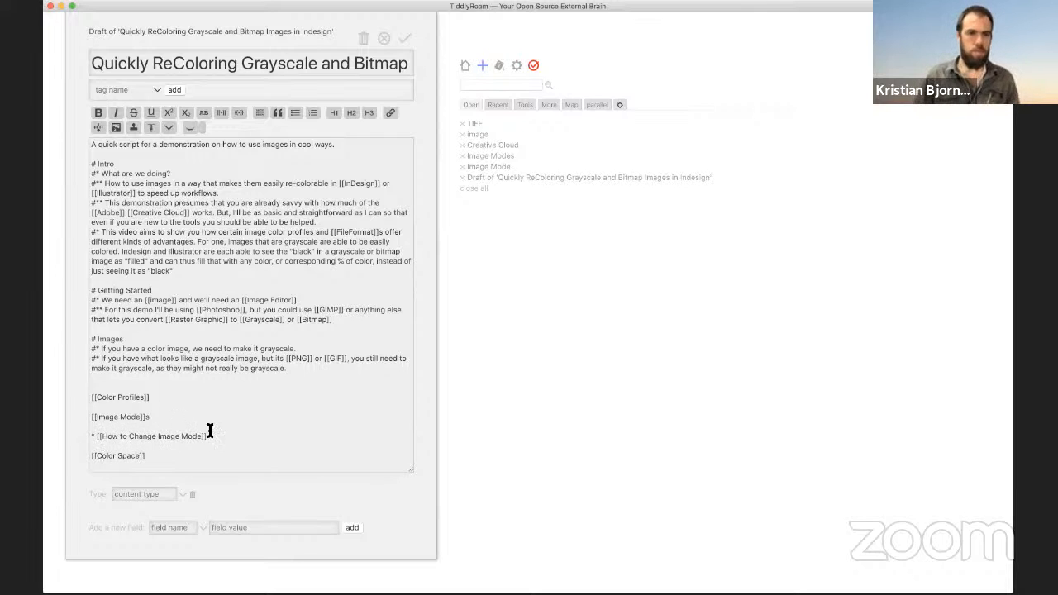
Step: Save the script, then open the new How to Change Image Mode tiddler as a draft
{"action": "left_click", "coordinate": [406, 43]}
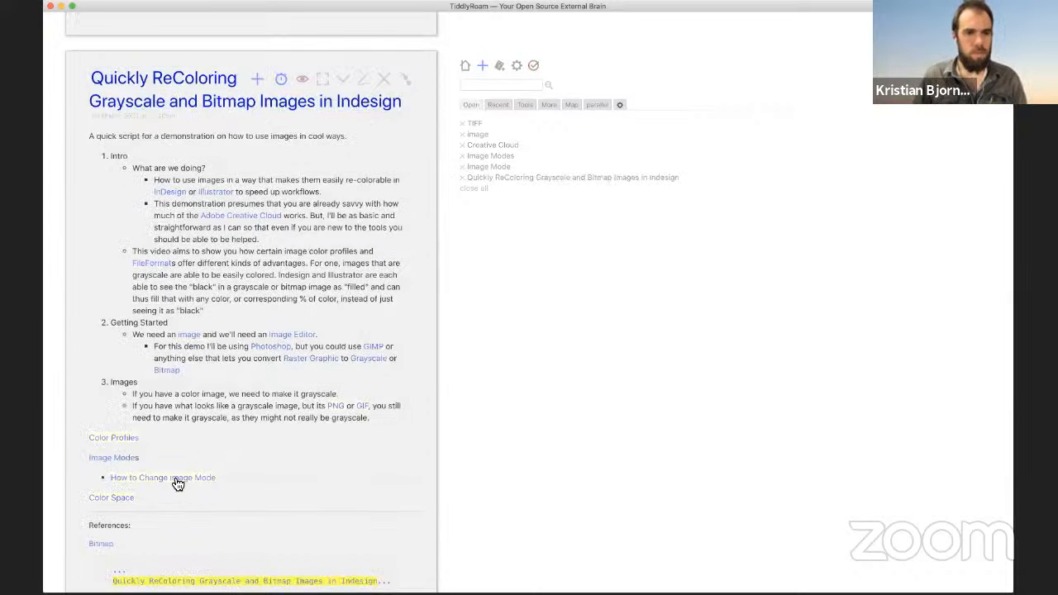
{"action": "left_click", "coordinate": [176, 479]}
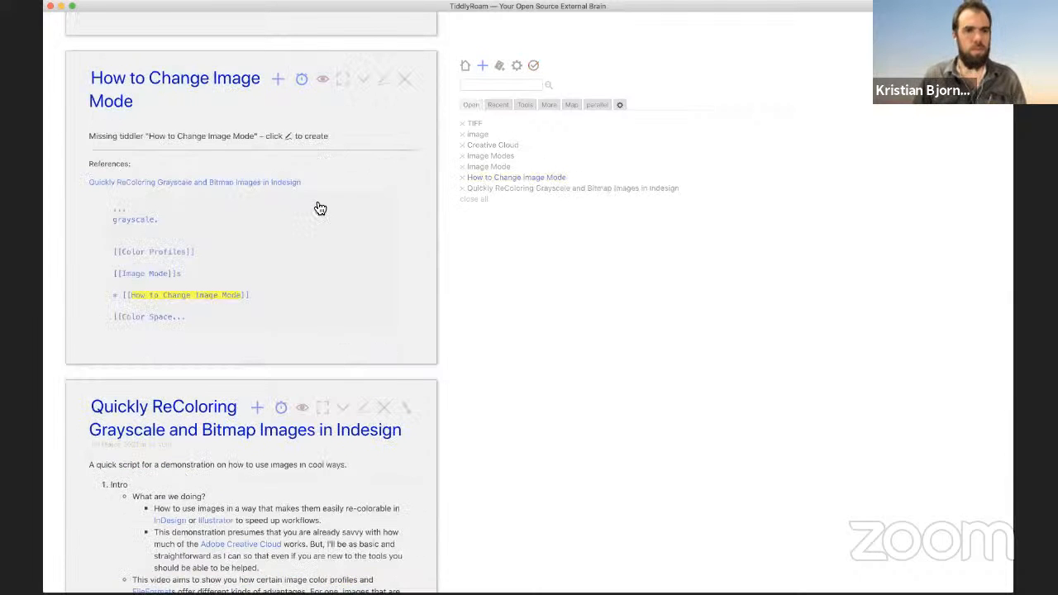
{"action": "left_click", "coordinate": [386, 82]}
{"action": "left_click", "coordinate": [156, 198]}
{"action": "left_click", "coordinate": [120, 130]}
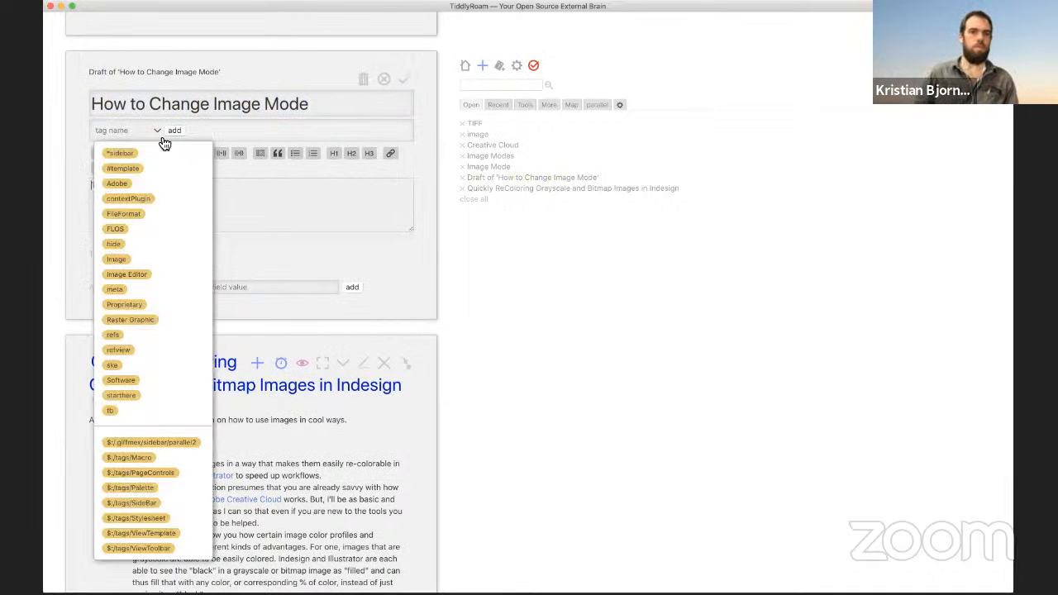
{"action": "left_click", "coordinate": [157, 130]}
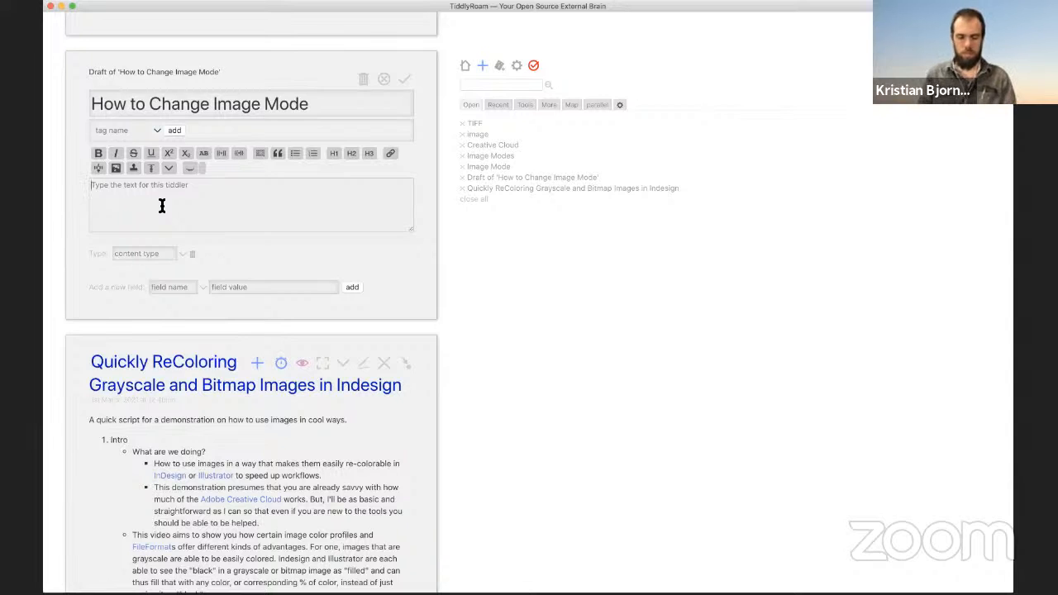
Step: Write a 'For Adobe Photoshop' bullet linking [[Adobe]] and [[Photoshop]], with an 'Open image' sub-bullet
{"action": "type", "text": "* "}
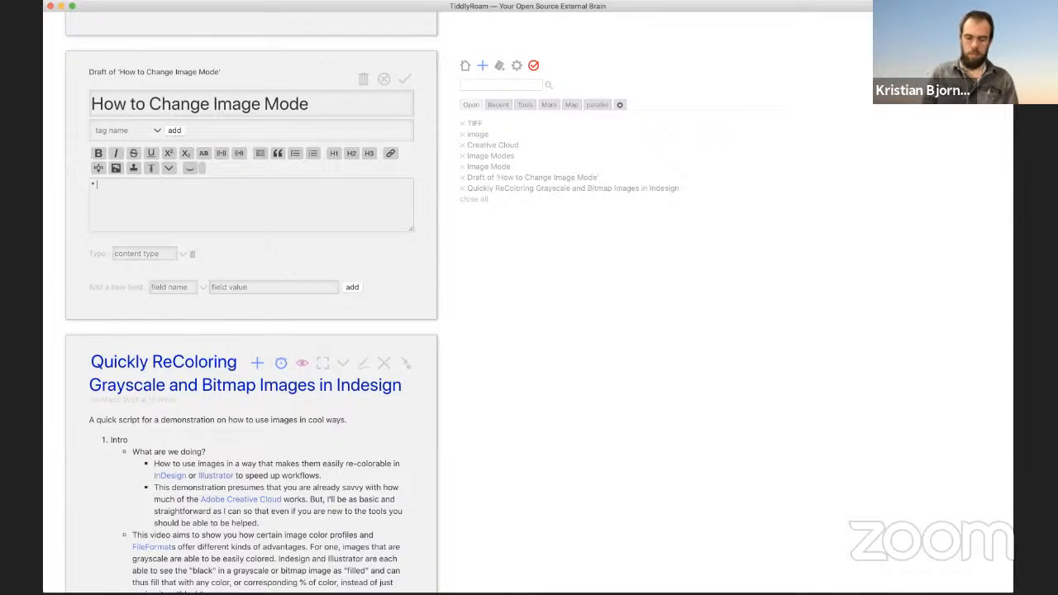
{"action": "type", "text": "For"}
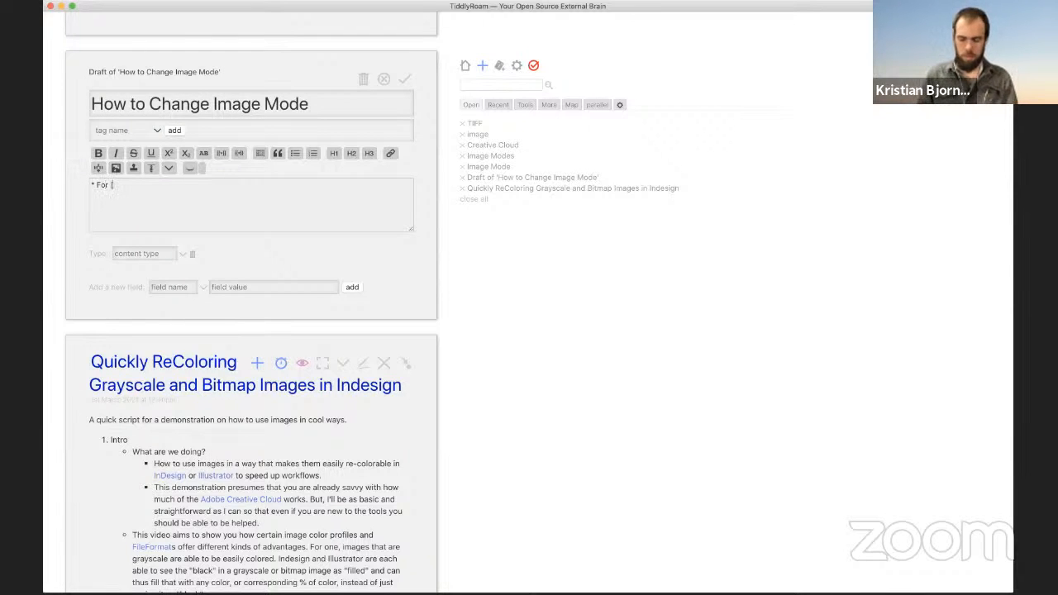
{"action": "type", "text": " [[Ad"}
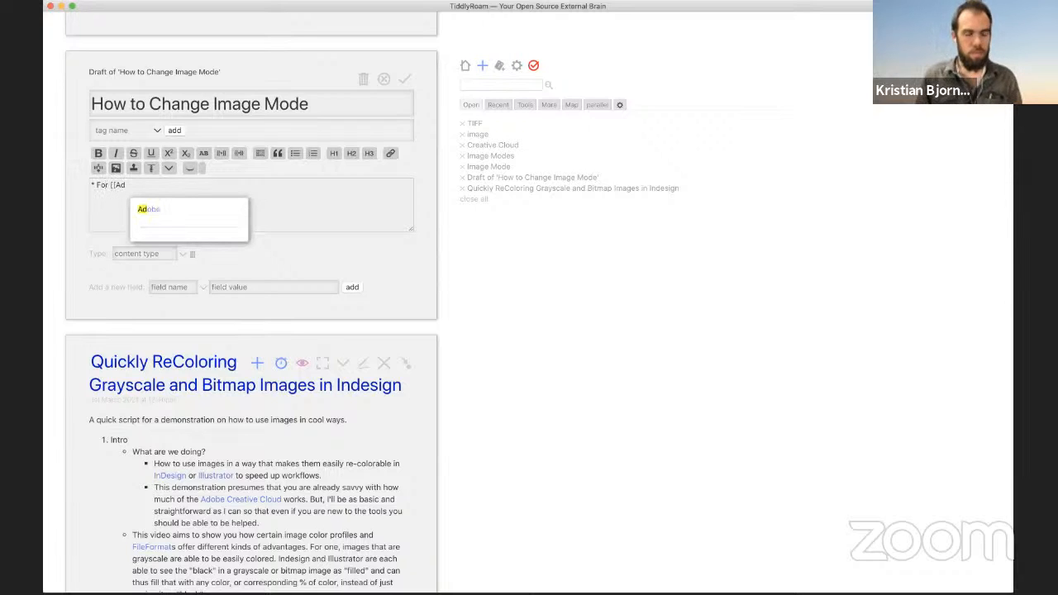
{"action": "type", "text": "oe"}
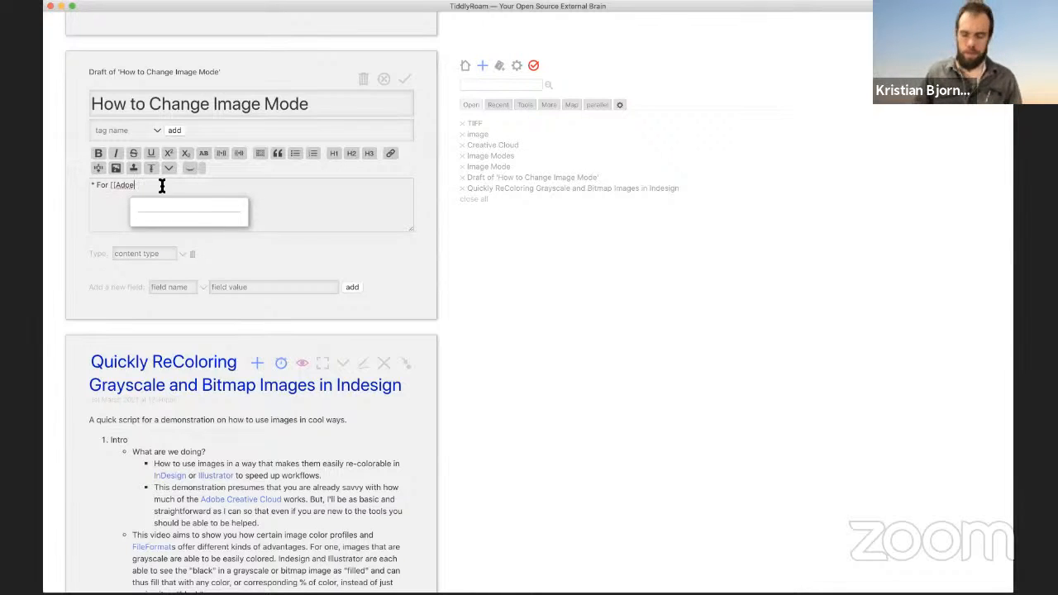
{"action": "key", "text": "BackSpace"}
{"action": "type", "text": "be"}
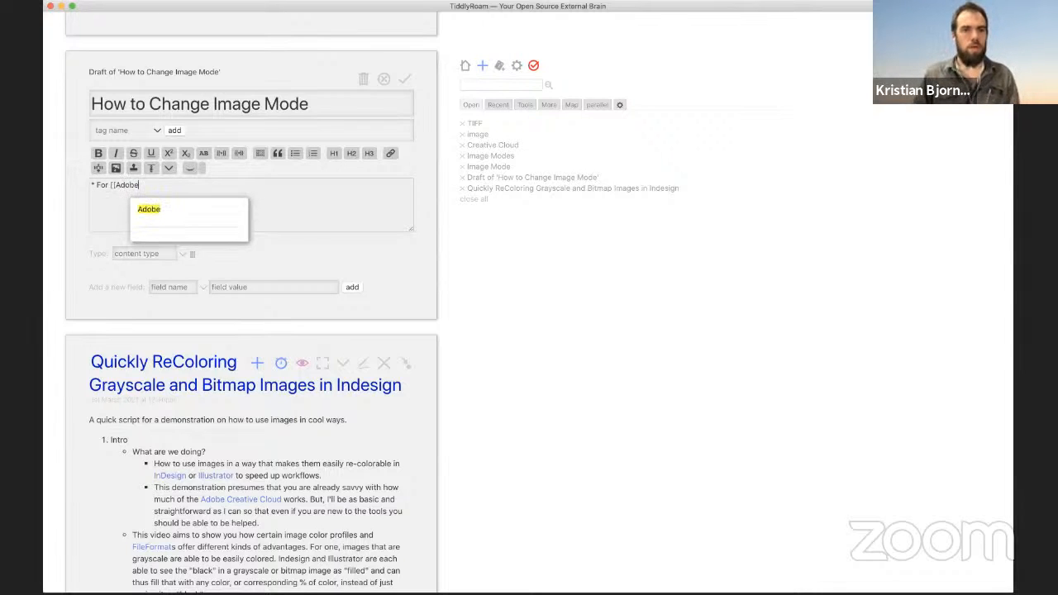
{"action": "key", "text": "Return"}
{"action": "type", "text": ", [["}
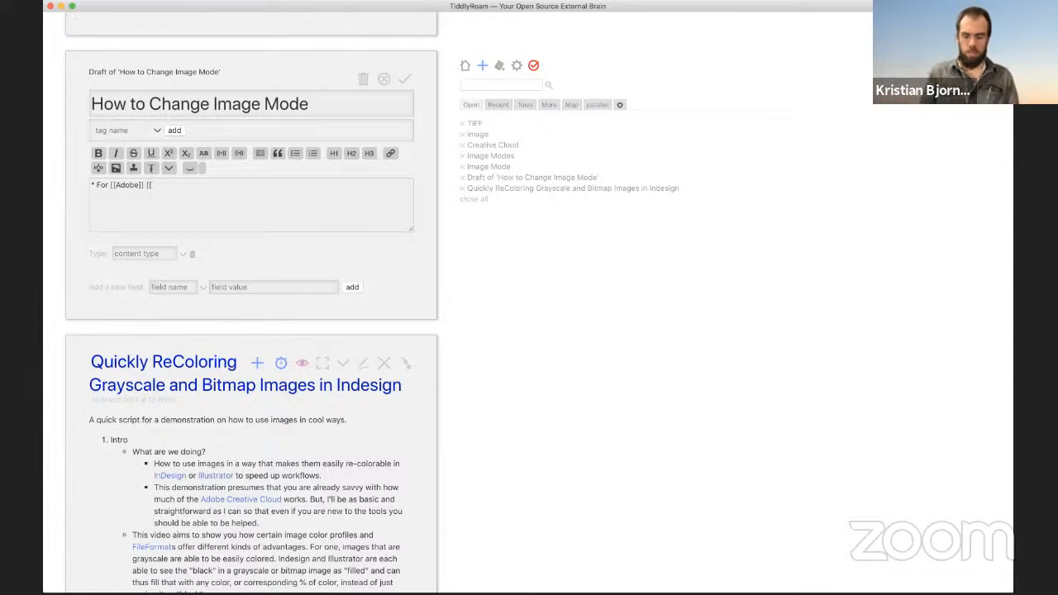
{"action": "type", "text": "Photo"}
{"action": "key", "text": "Return"}
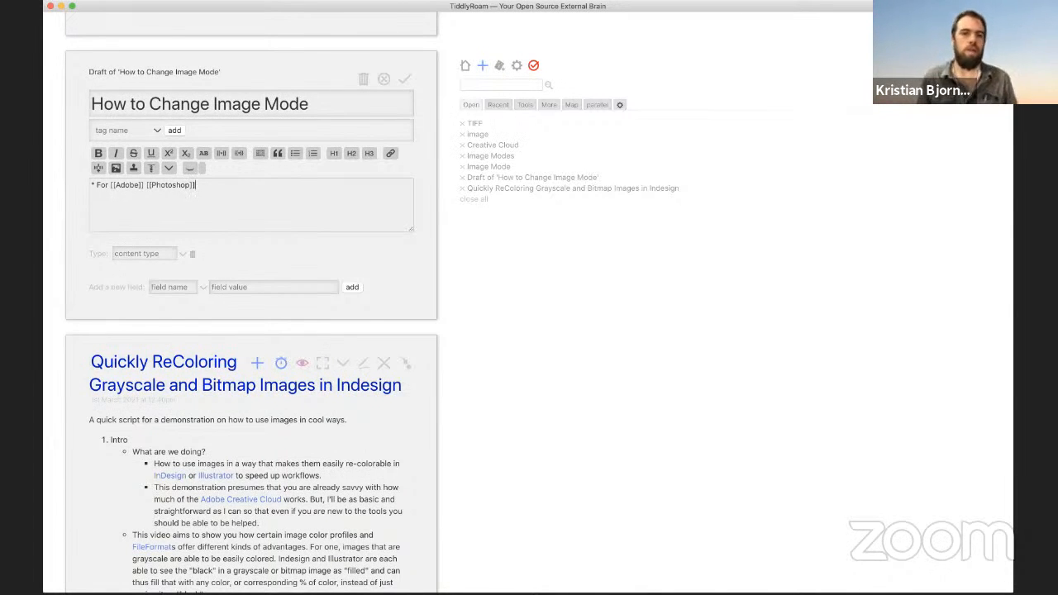
{"action": "type", "text": "**"}
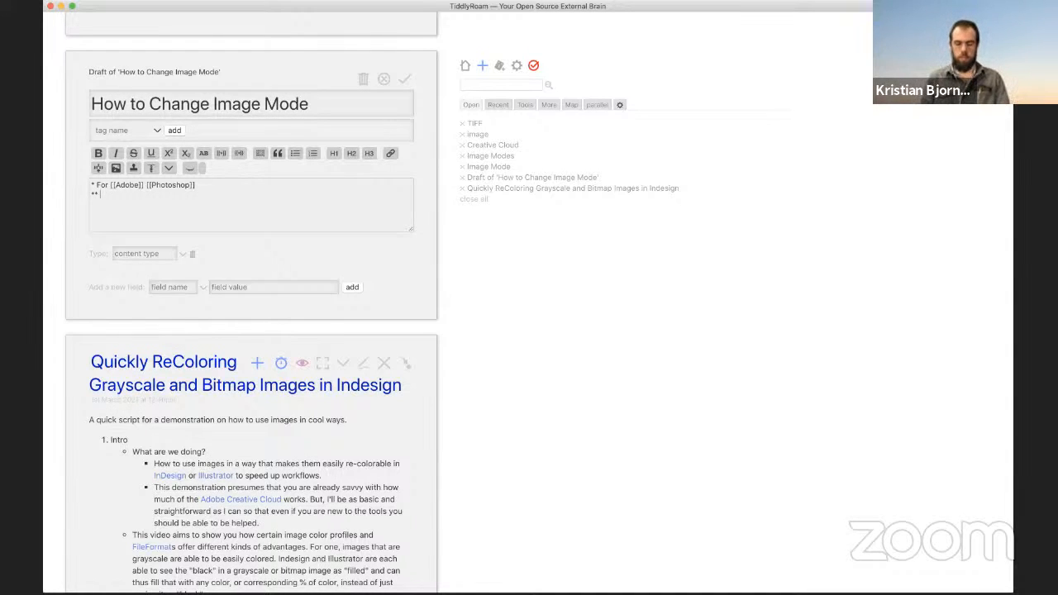
{"action": "type", "text": "Open image"}
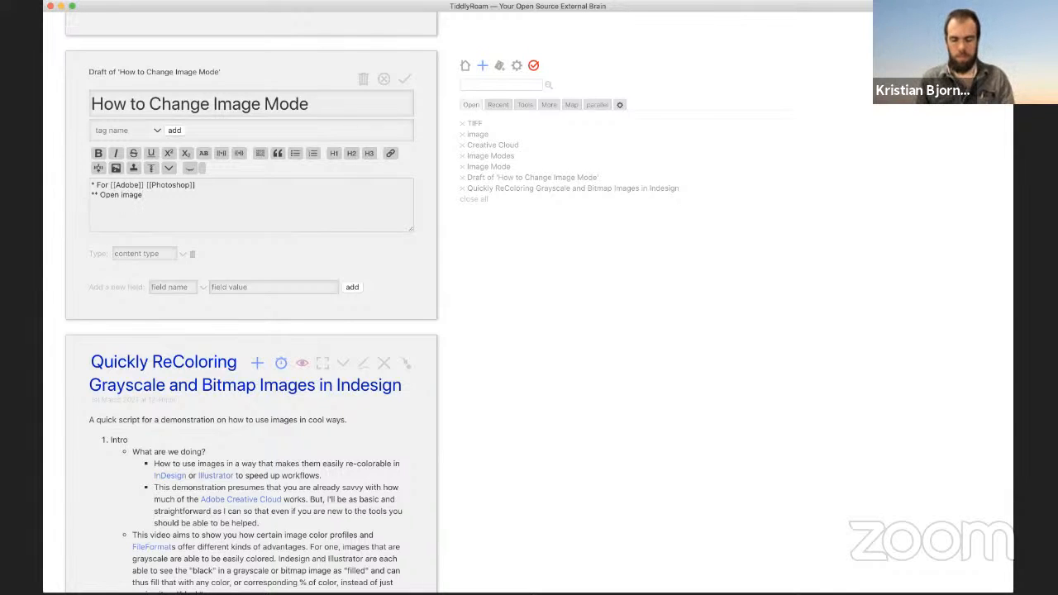
Step: Add the '** Go to Image menu' sub-step to the How to Change Image Mode draft
{"action": "key", "text": "Return"}
{"action": "type", "text": "**"}
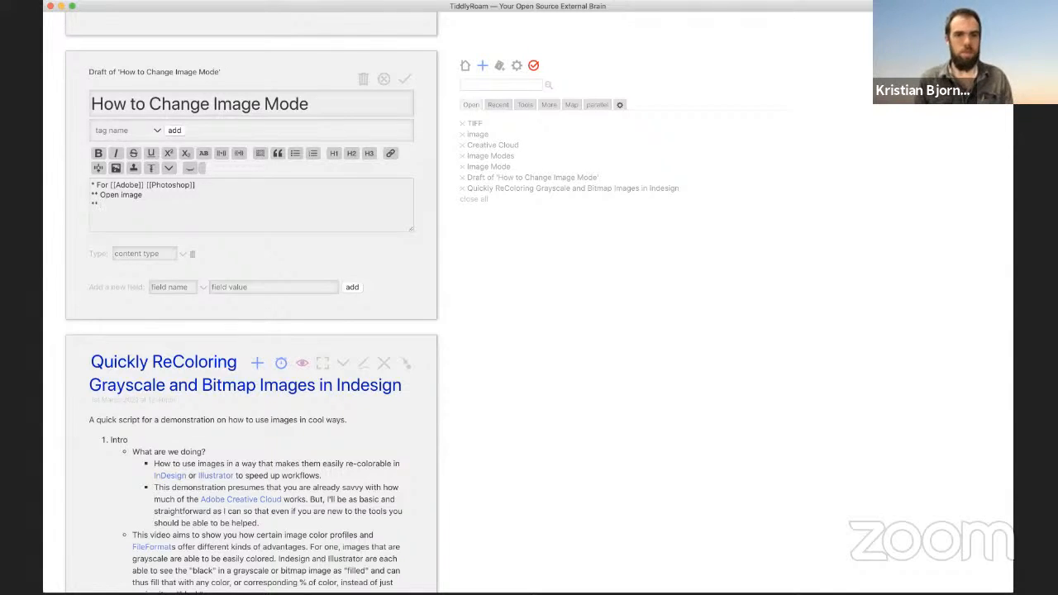
{"action": "key", "text": "super+Tab"}
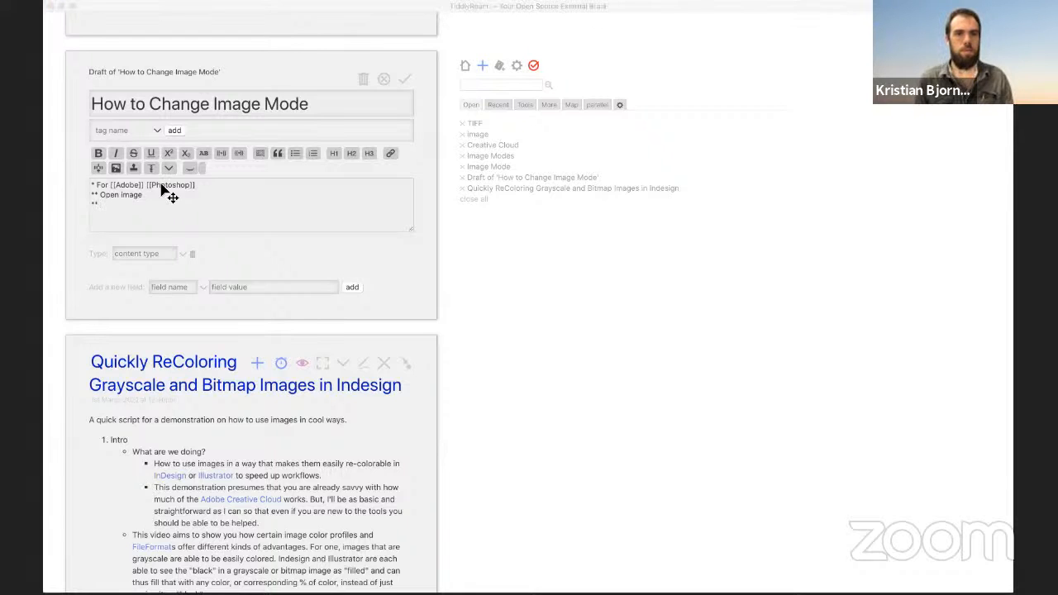
{"action": "key", "text": "super+Tab"}
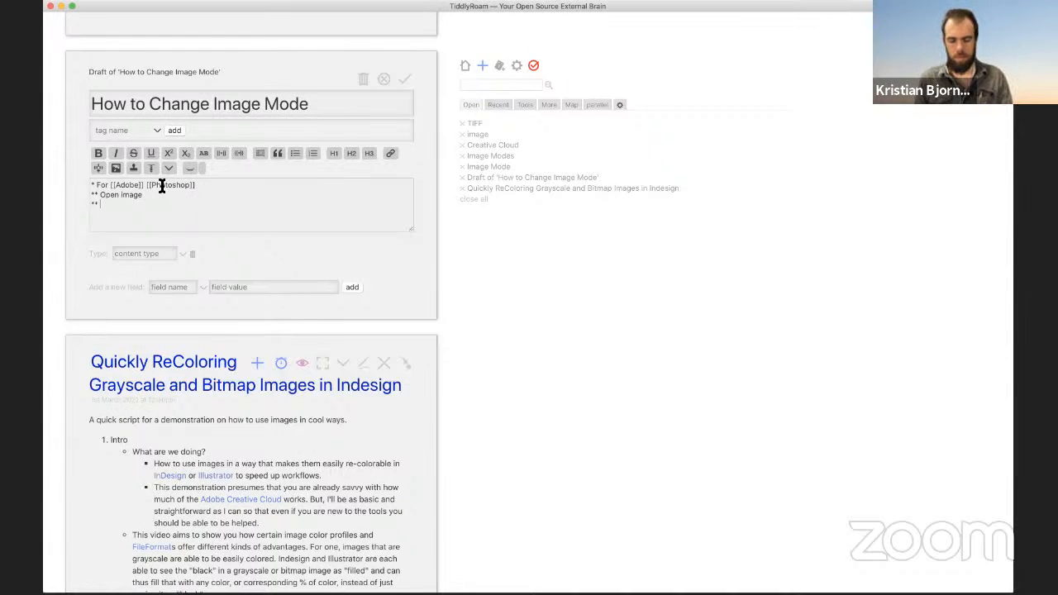
{"action": "type", "text": "Got to I"}
{"action": "key", "text": "BackSpace"}
{"action": "key", "text": "BackSpace"}
{"action": "key", "text": "BackSpace"}
{"action": "key", "text": "BackSpace"}
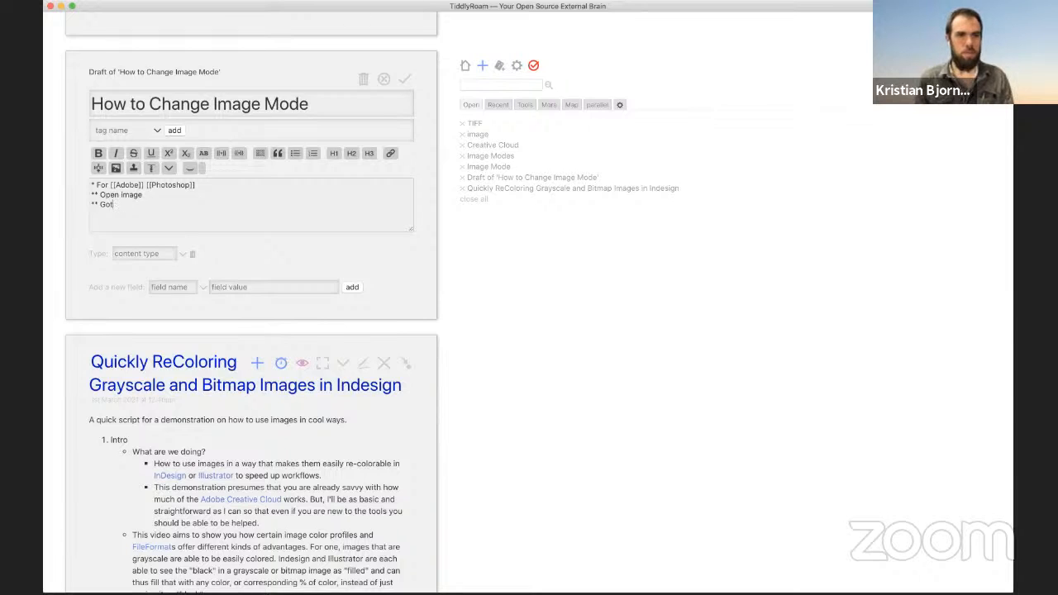
{"action": "type", "text": "to Image"}
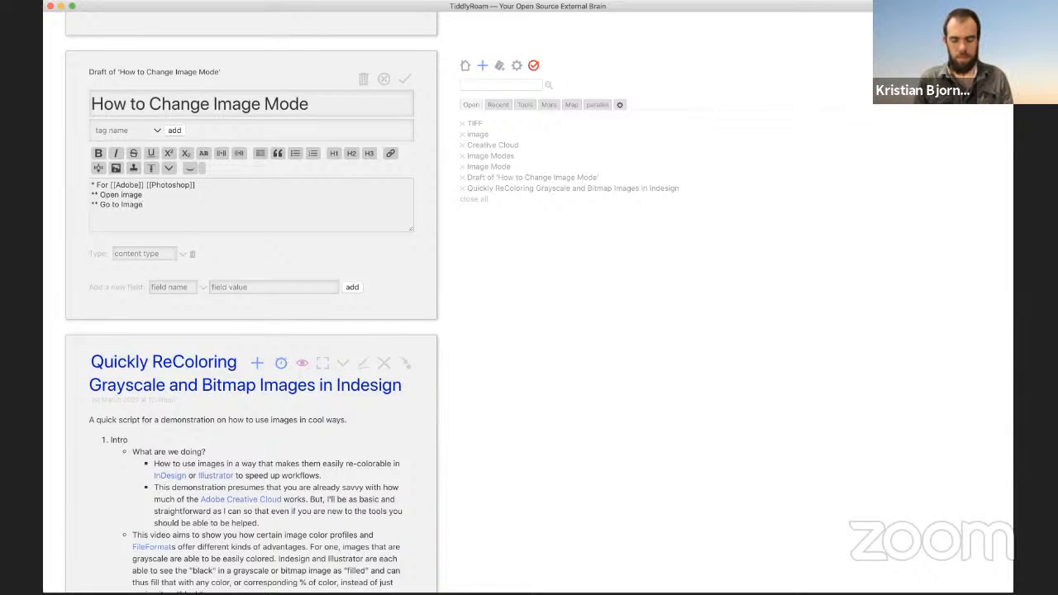
{"action": "type", "text": " menu"}
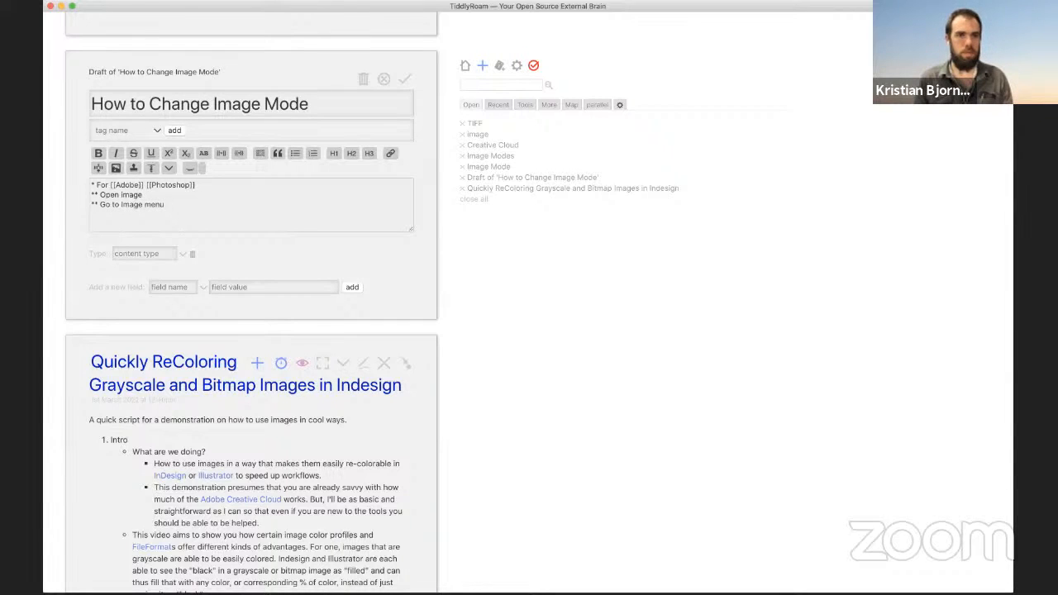
{"action": "type", "text": "*"}
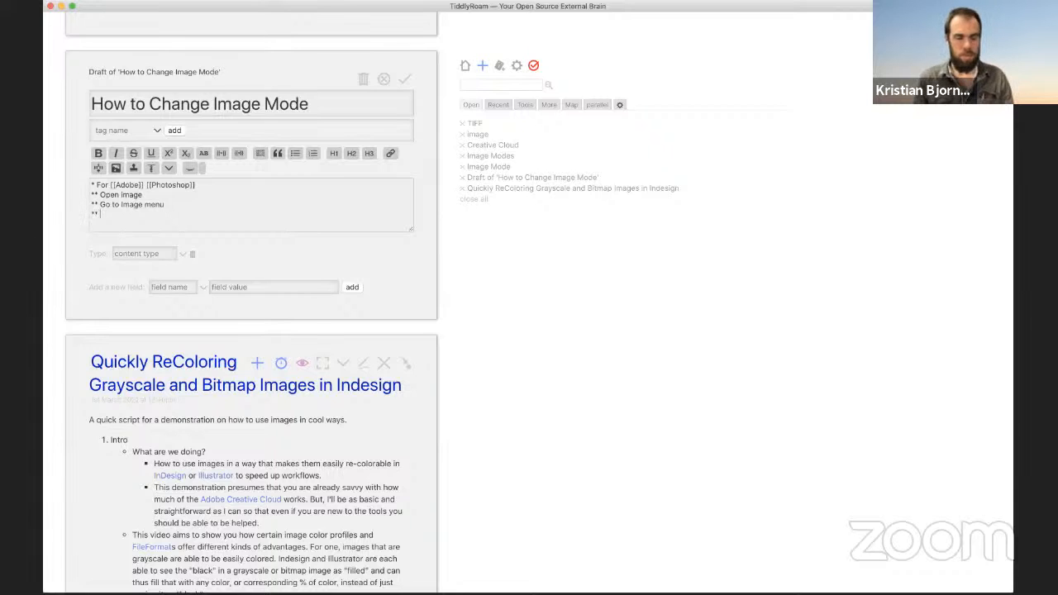
{"action": "type", "text": " Cl"}
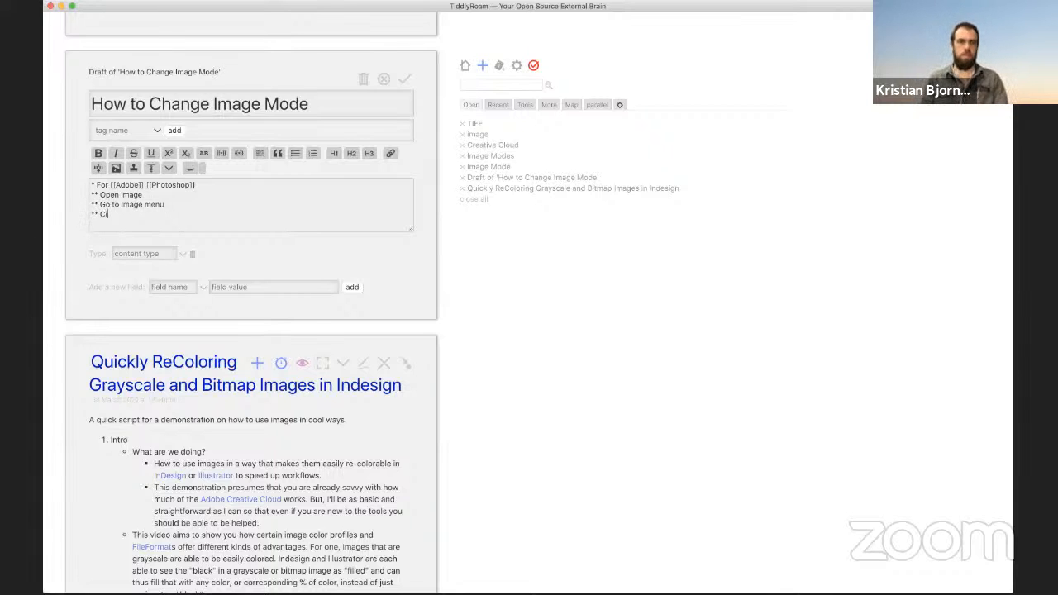
{"action": "key", "text": "BackSpace"}
{"action": "key", "text": "BackSpace"}
{"action": "key", "text": "super+Tab"}
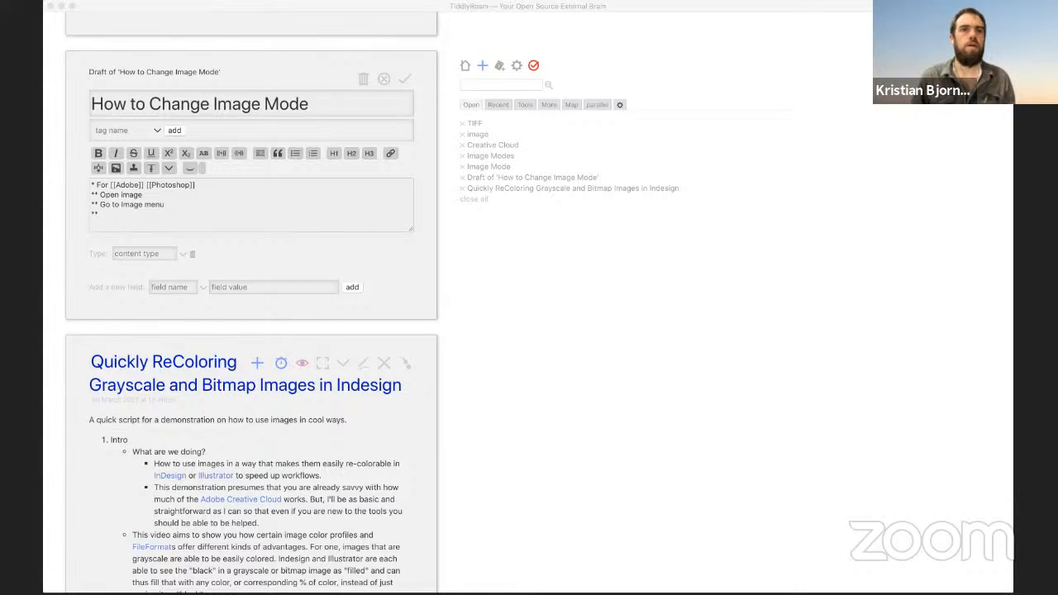
{"action": "left_click", "coordinate": [215, 8]}
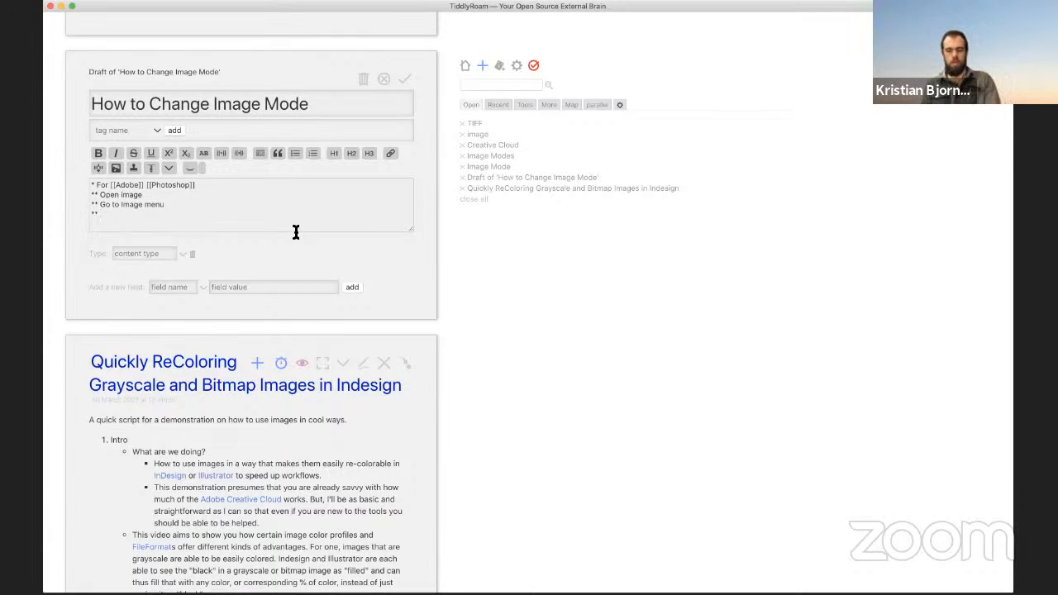
Step: Add '** Click, go to Mode' and '** pick the image mode you desire', then save the tiddler
{"action": "type", "text": "Click, go t"}
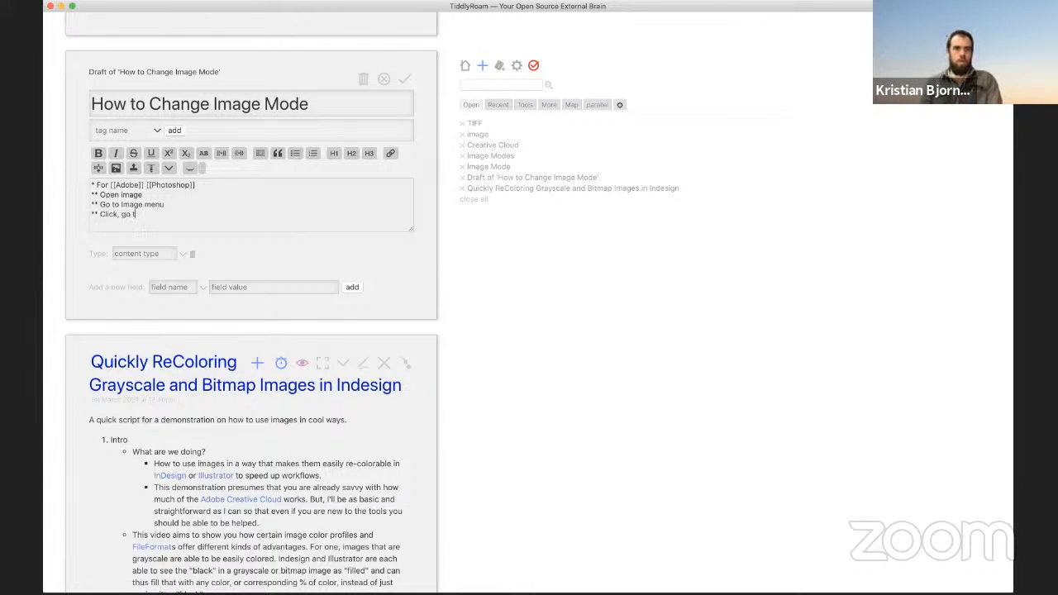
{"action": "type", "text": "o Mode,"}
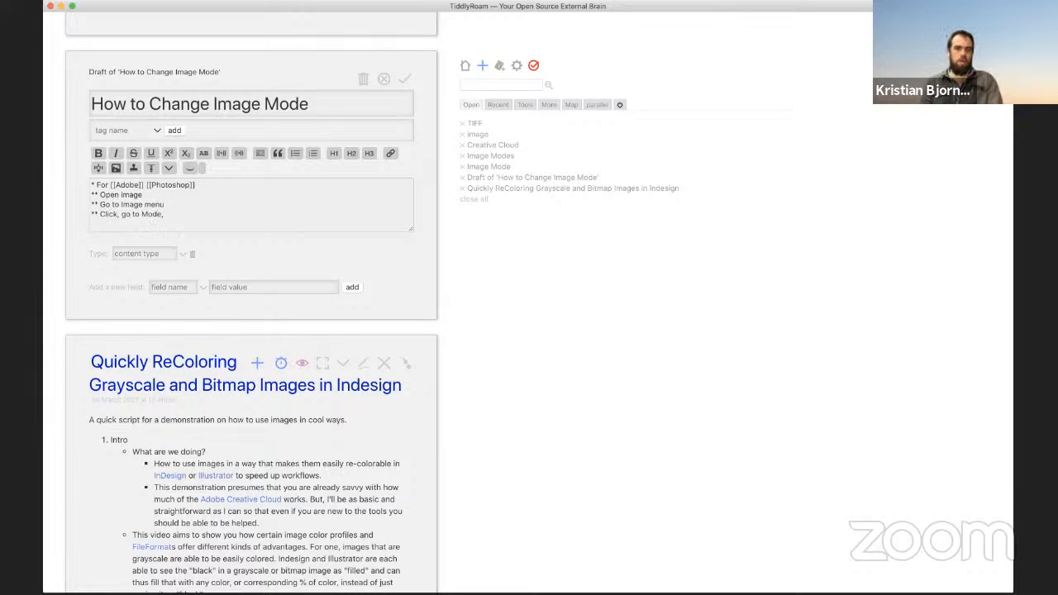
{"action": "type", "text": " p"}
{"action": "key", "text": "BackSpace"}
{"action": "key", "text": "Return"}
{"action": "type", "text": "** pick the"}
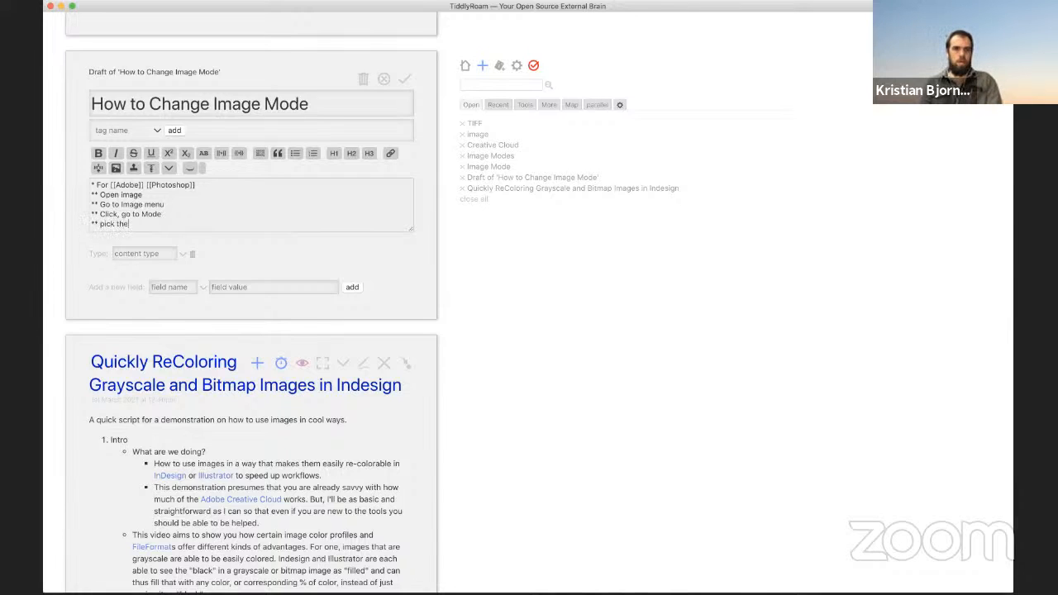
{"action": "type", "text": " image mode you desire"}
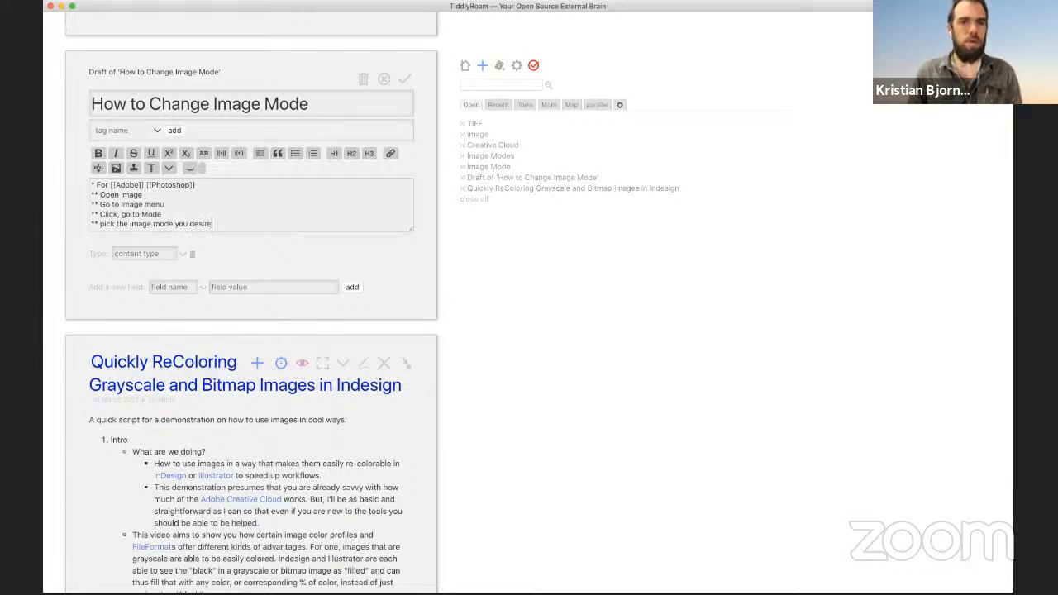
{"action": "key", "text": "Return"}
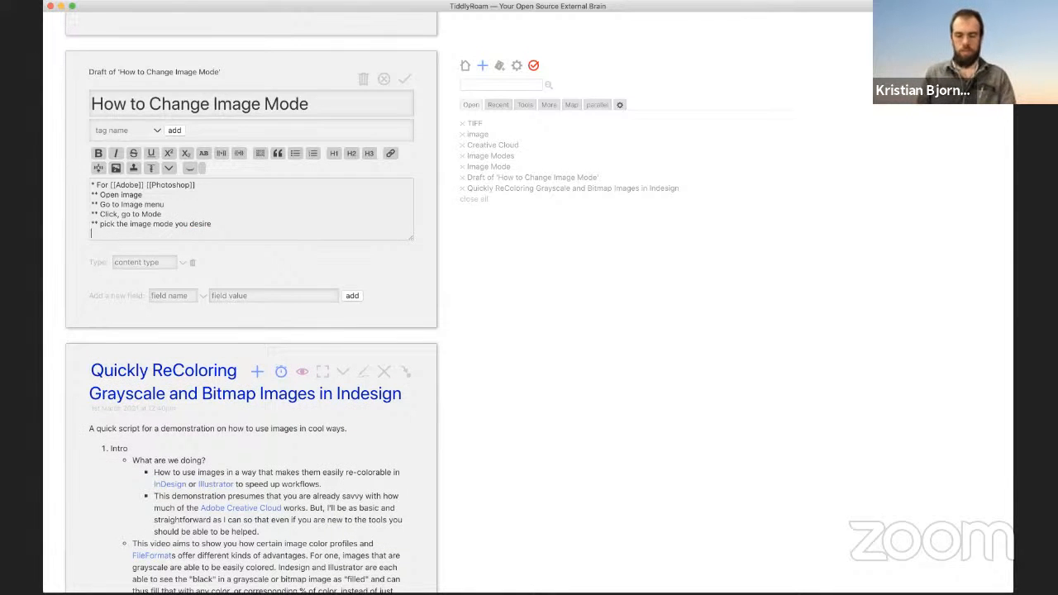
{"action": "type", "text": "***"}
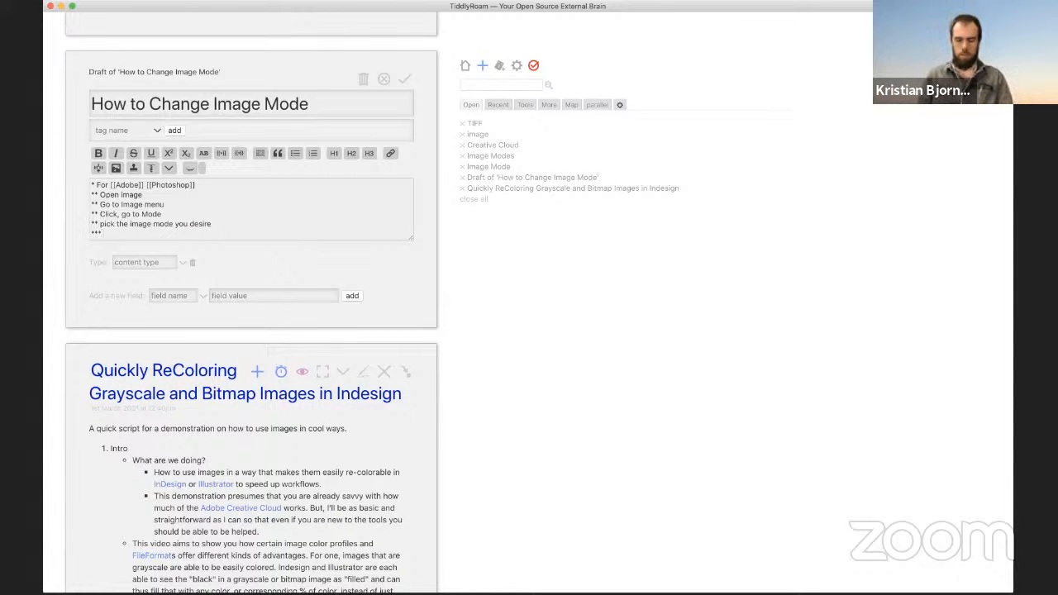
{"action": "type", "text": " phot"}
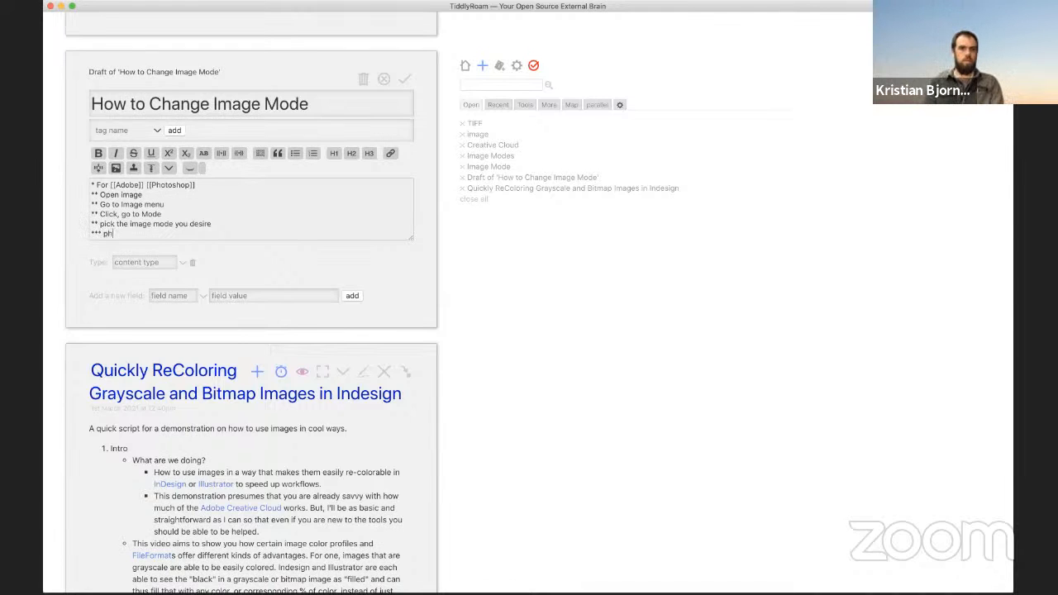
{"action": "key", "text": "BackSpace"}
{"action": "key", "text": "BackSpace"}
{"action": "key", "text": "BackSpace"}
{"action": "key", "text": "BackSpace"}
{"action": "key", "text": "BackSpace"}
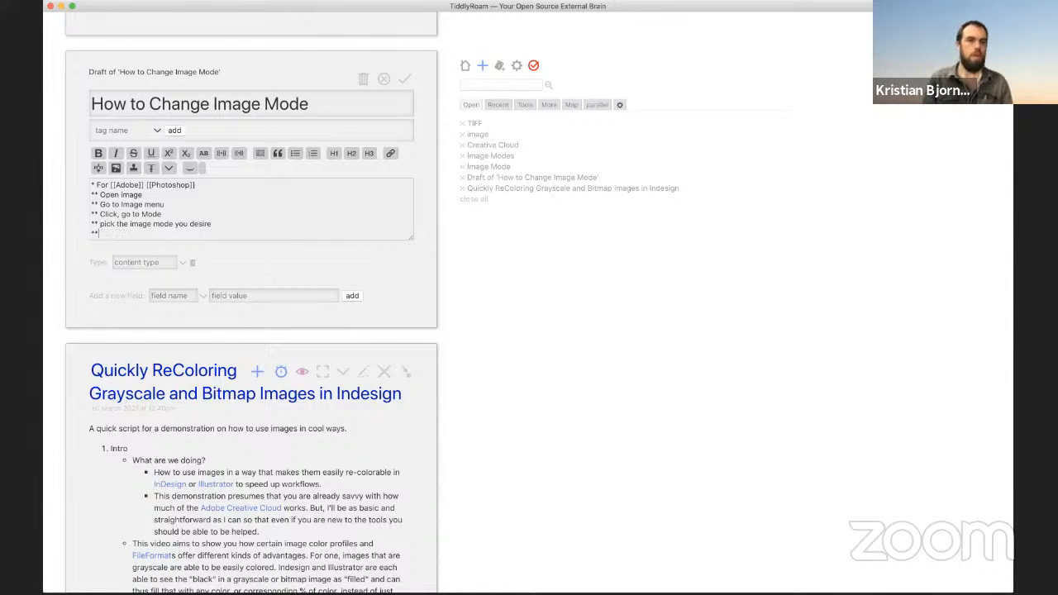
{"action": "key", "text": "BackSpace"}
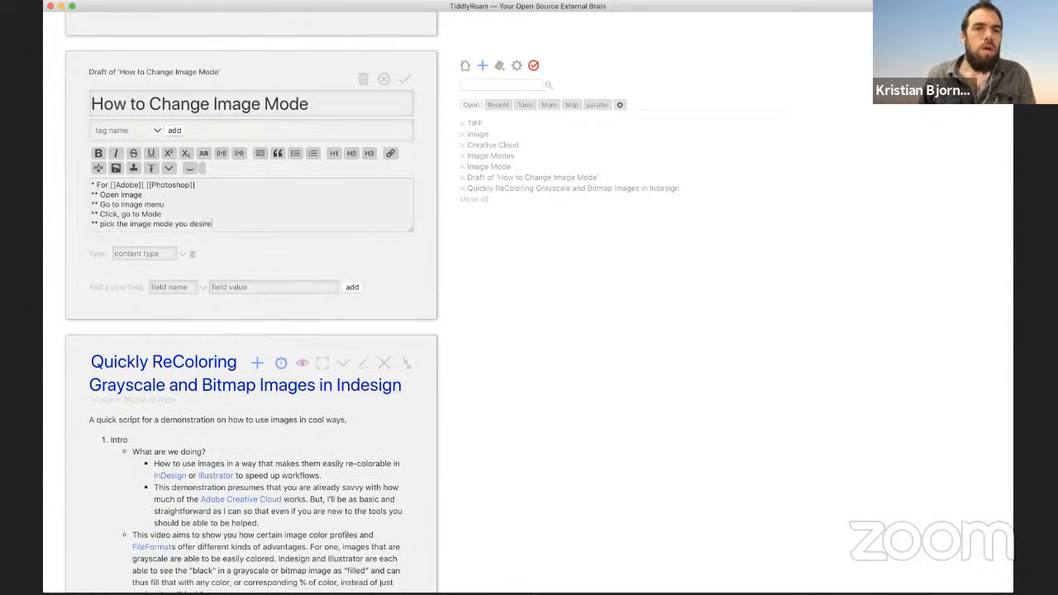
{"action": "left_click", "coordinate": [404, 80]}
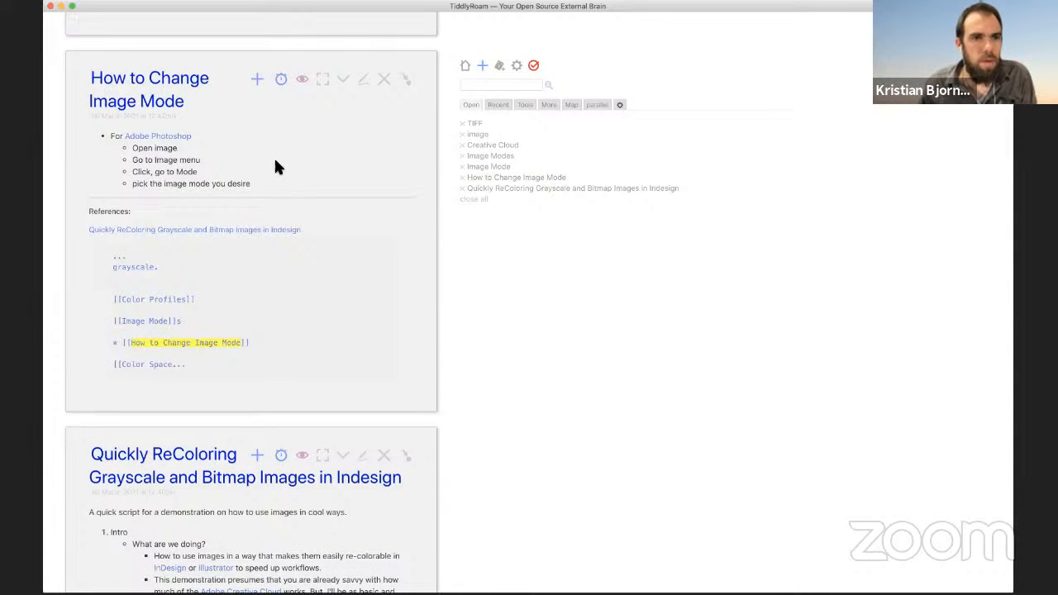
{"action": "scroll", "coordinate": [226, 116], "scroll_direction": "up", "scroll_amount": 4}
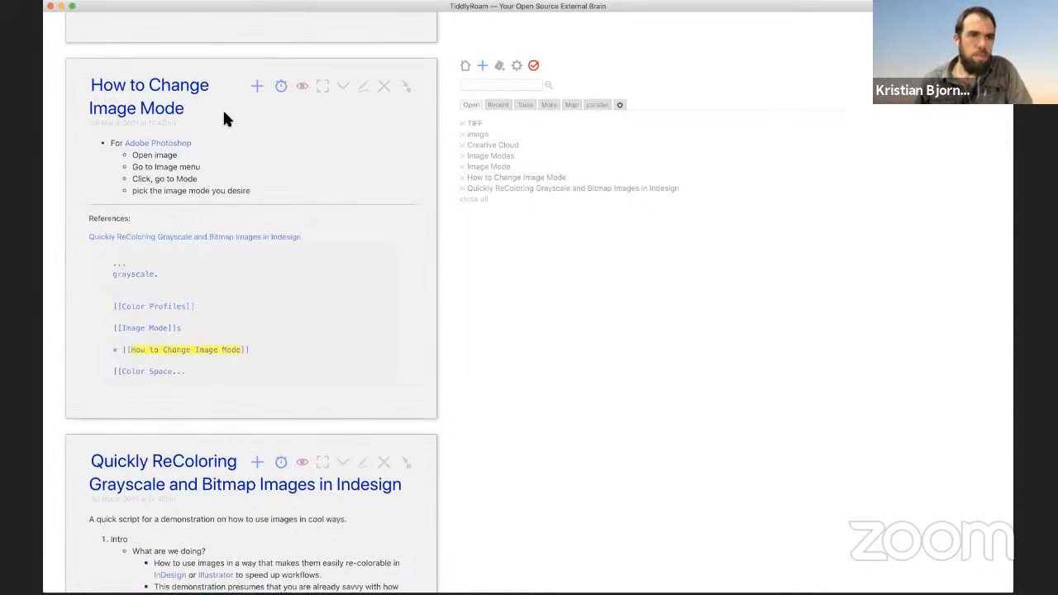
{"action": "scroll", "coordinate": [229, 120], "scroll_direction": "up", "scroll_amount": 5}
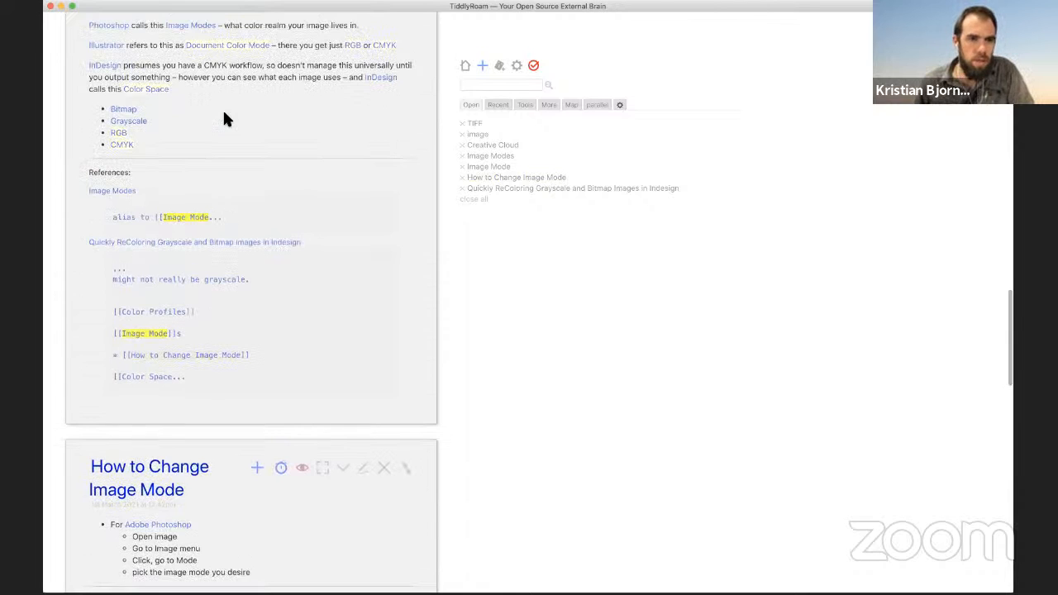
{"action": "scroll", "coordinate": [227, 121], "scroll_direction": "down", "scroll_amount": 2}
{"action": "scroll", "coordinate": [273, 248], "scroll_direction": "down", "scroll_amount": 3}
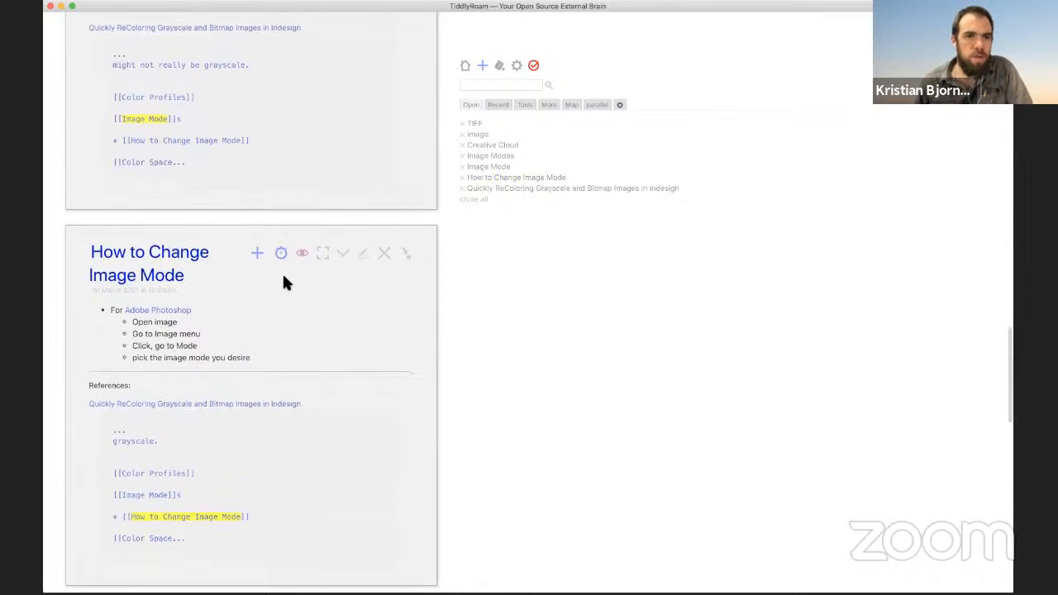
{"action": "scroll", "coordinate": [281, 281], "scroll_direction": "up", "scroll_amount": 2}
{"action": "scroll", "coordinate": [281, 248], "scroll_direction": "up", "scroll_amount": 6}
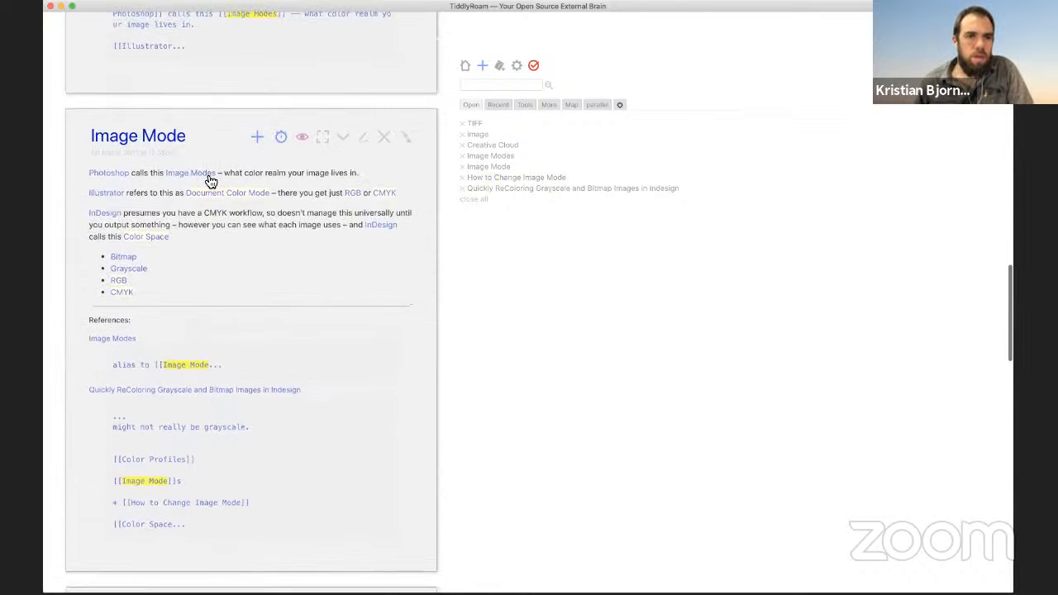
{"action": "scroll", "coordinate": [206, 179], "scroll_direction": "up", "scroll_amount": 5}
{"action": "scroll", "coordinate": [210, 182], "scroll_direction": "down", "scroll_amount": 20}
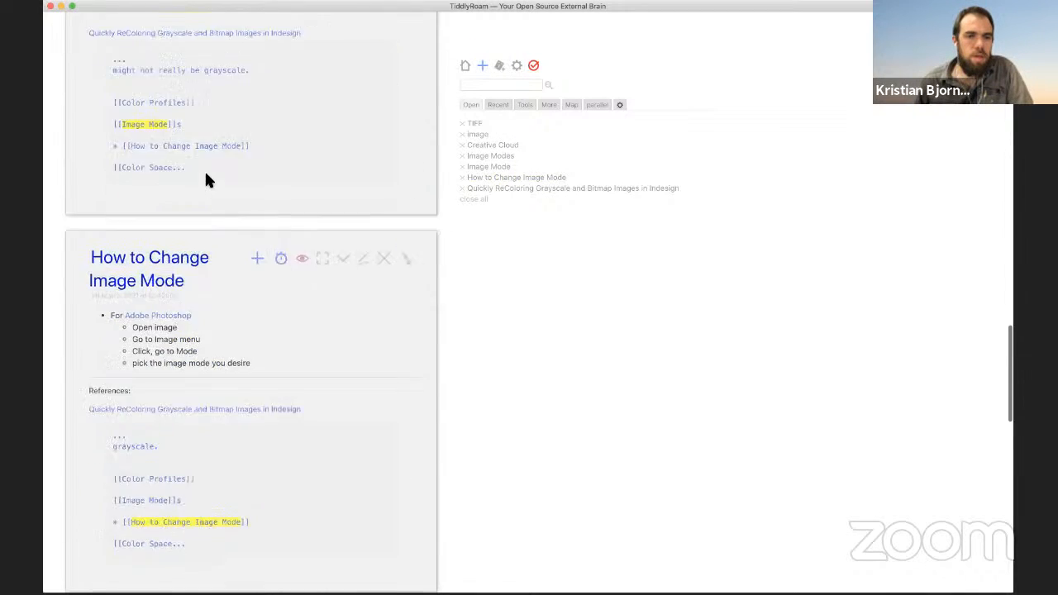
{"action": "scroll", "coordinate": [210, 183], "scroll_direction": "down", "scroll_amount": 5}
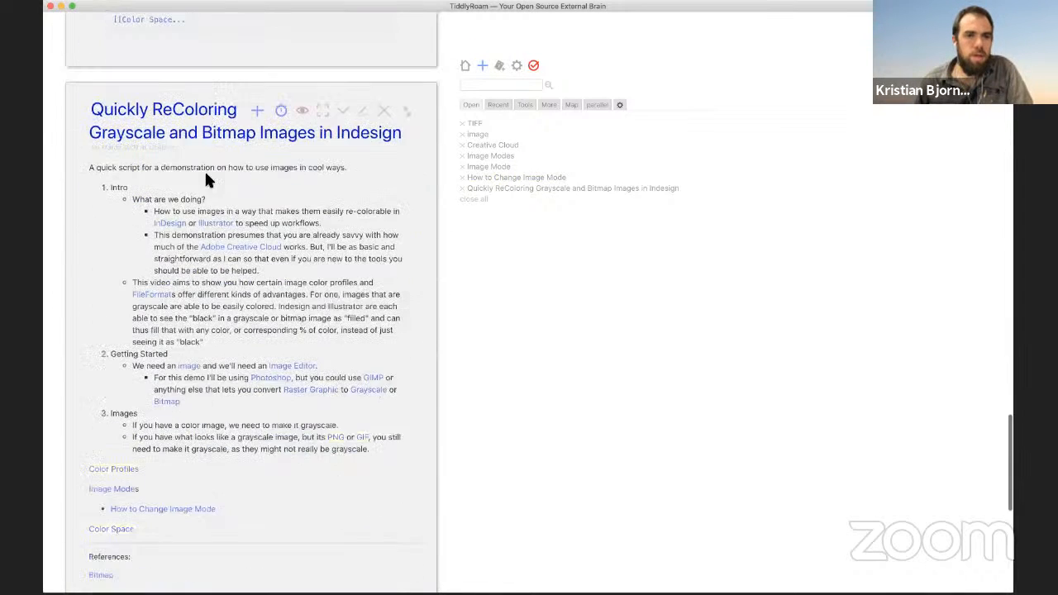
Step: Move the 'How to Change Image Mode' link line in the recoloring script under the Images bullets
{"action": "left_click", "coordinate": [366, 112]}
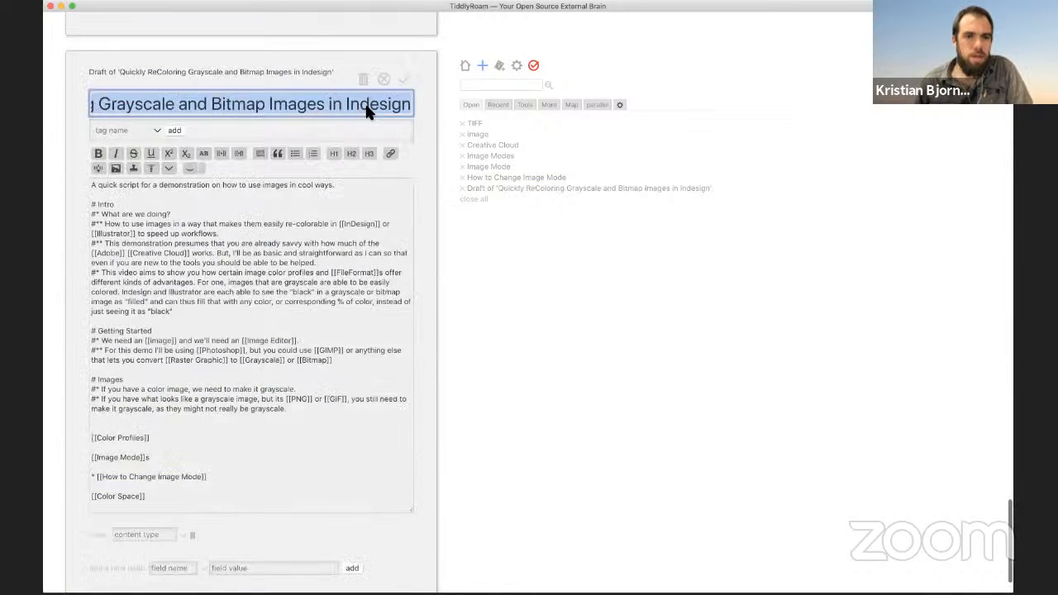
{"action": "left_click", "coordinate": [341, 362]}
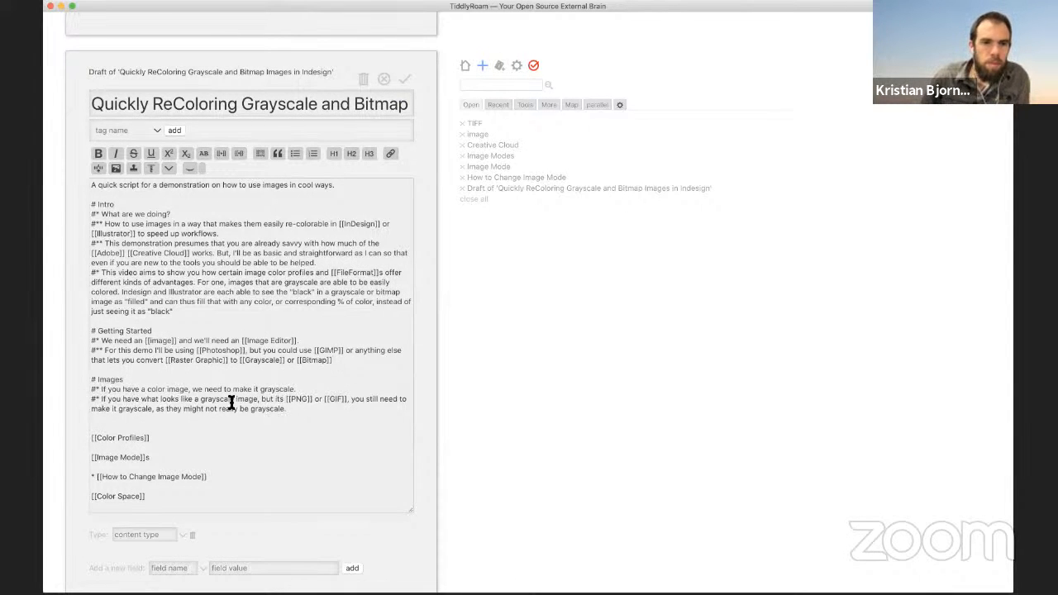
{"action": "left_click", "coordinate": [306, 411]}
{"action": "key", "text": "Return"}
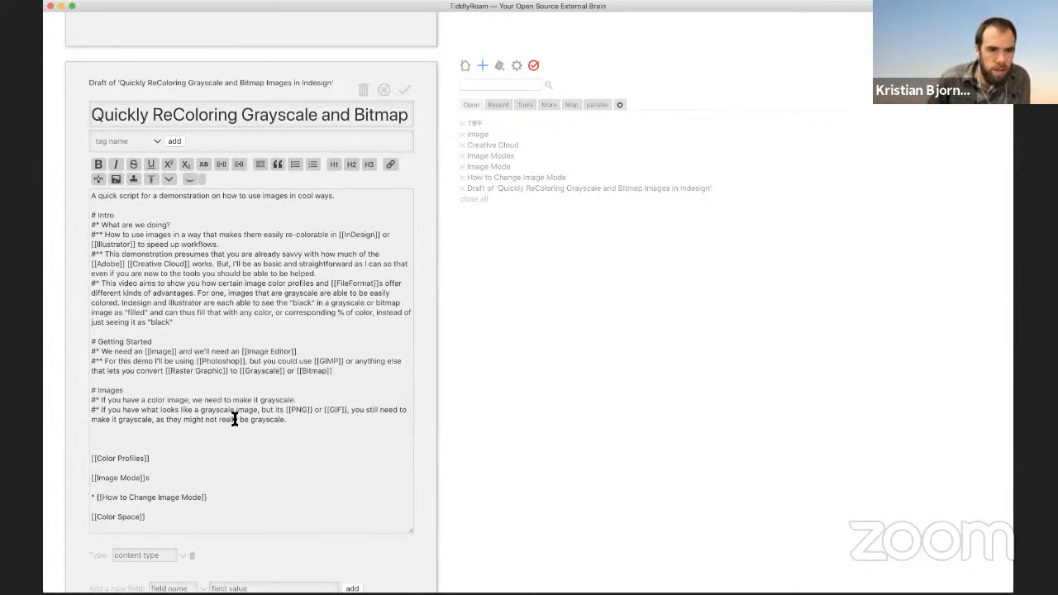
{"action": "left_click", "coordinate": [216, 497]}
{"action": "left_click", "coordinate": [91, 497], "text": "shift"}
{"action": "key", "text": "ctrl+c"}
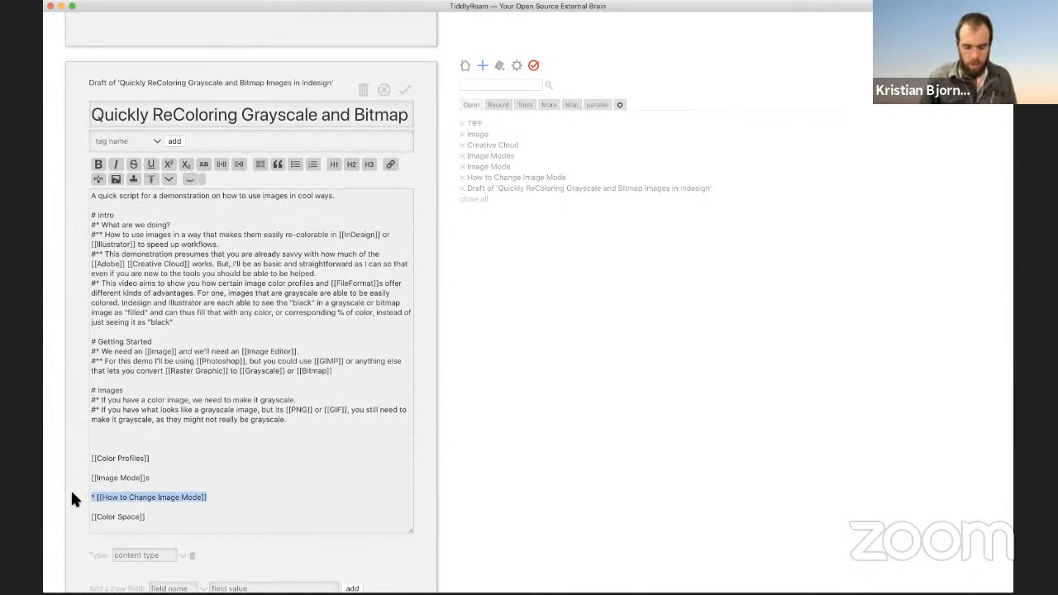
{"action": "key", "text": "BackSpace"}
{"action": "scroll", "coordinate": [70, 488], "scroll_direction": "down", "scroll_amount": 2}
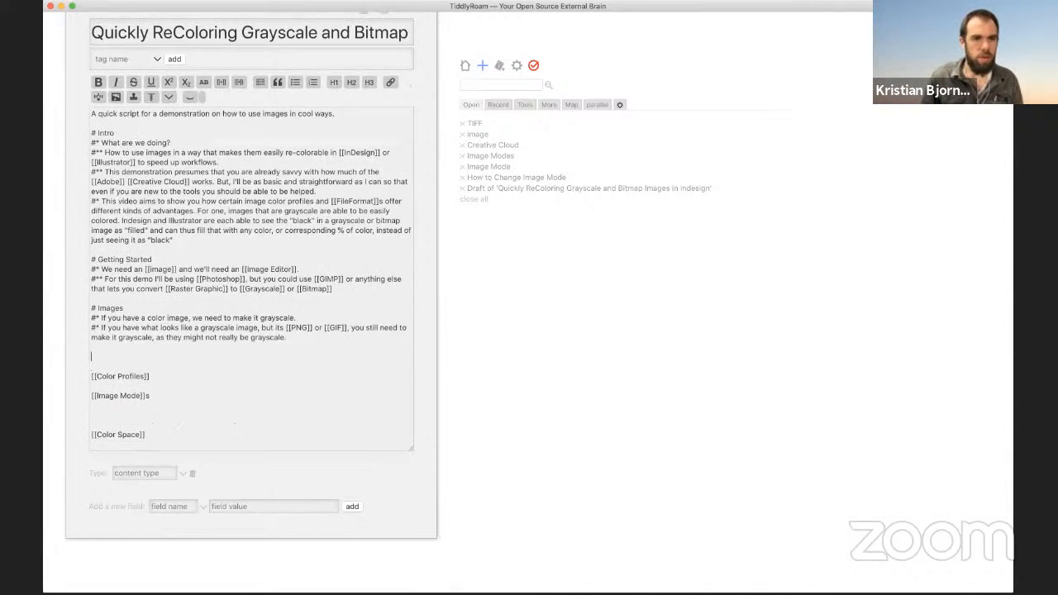
{"action": "key", "text": "ctrl+v"}
{"action": "scroll", "coordinate": [95, 432], "scroll_direction": "up", "scroll_amount": 2}
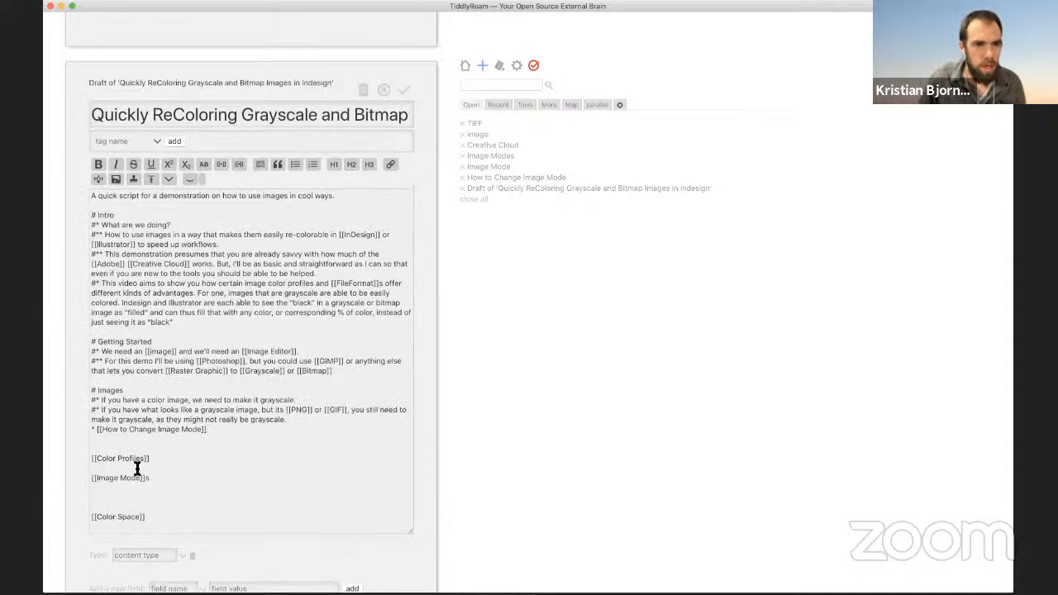
Step: Make it a '* #' bullet transcluding {{How to Change Image Mode}}, remove extra blank lines, and save
{"action": "left_click", "coordinate": [95, 432]}
{"action": "type", "text": "* "}
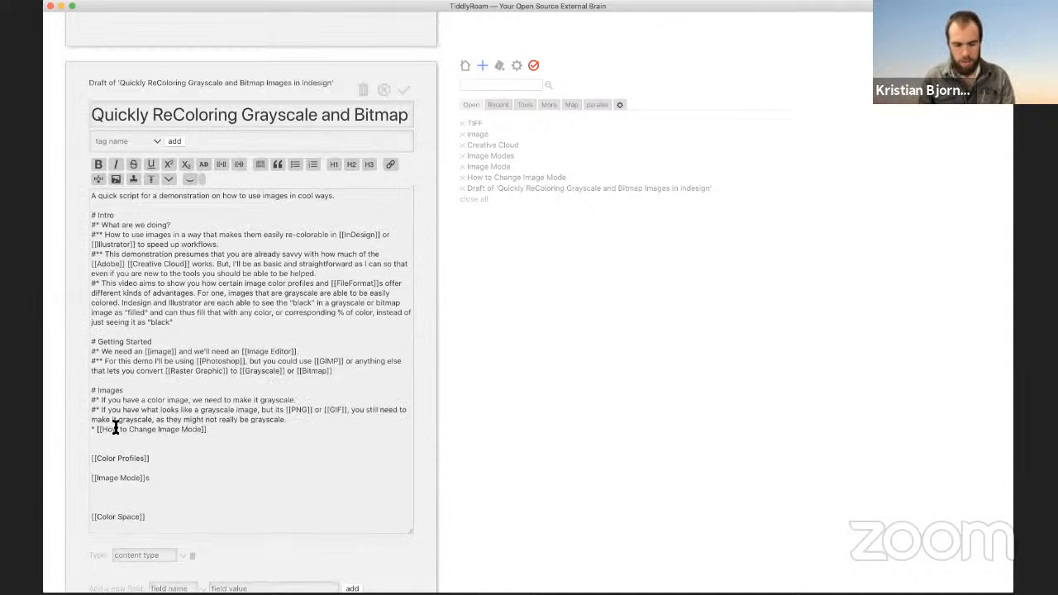
{"action": "type", "text": "#"}
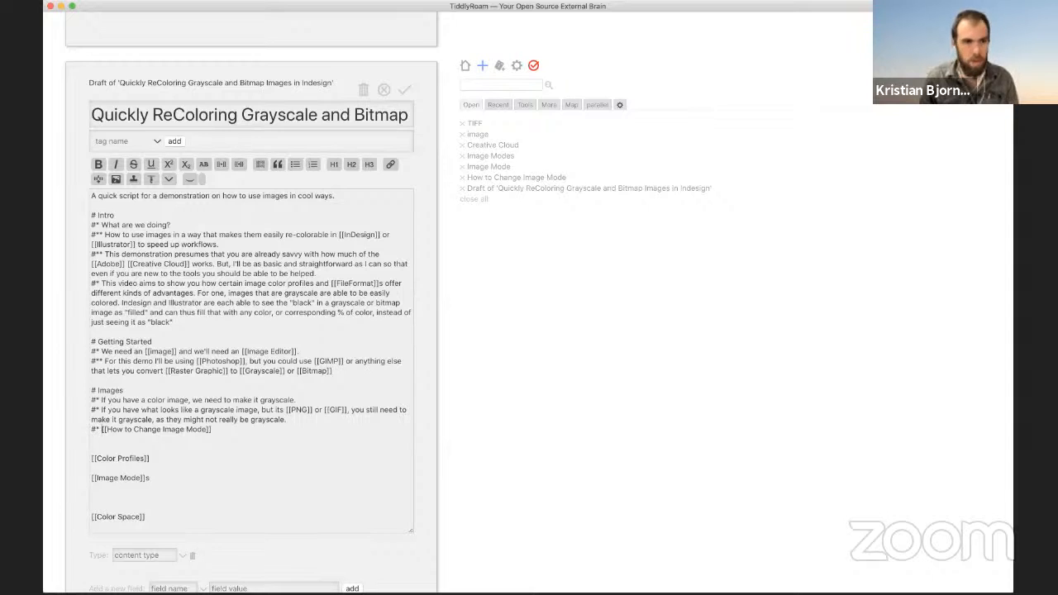
{"action": "key", "text": "Right"}
{"action": "key", "text": "Right"}
{"action": "key", "text": "BackSpace"}
{"action": "key", "text": "BackSpace"}
{"action": "scroll", "coordinate": [251, 361], "scroll_direction": "down", "scroll_amount": 2}
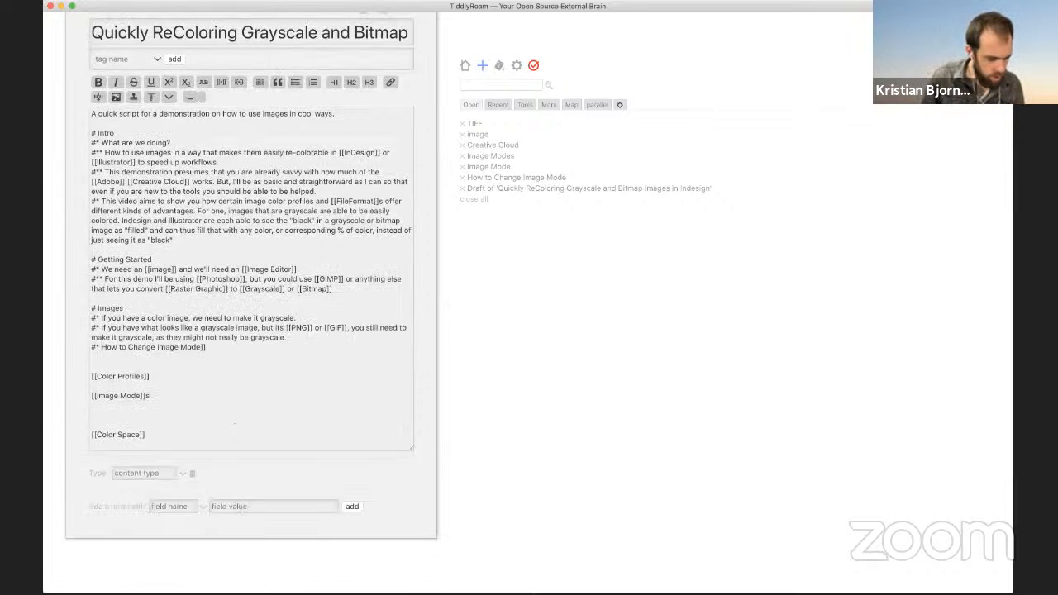
{"action": "type", "text": "[["}
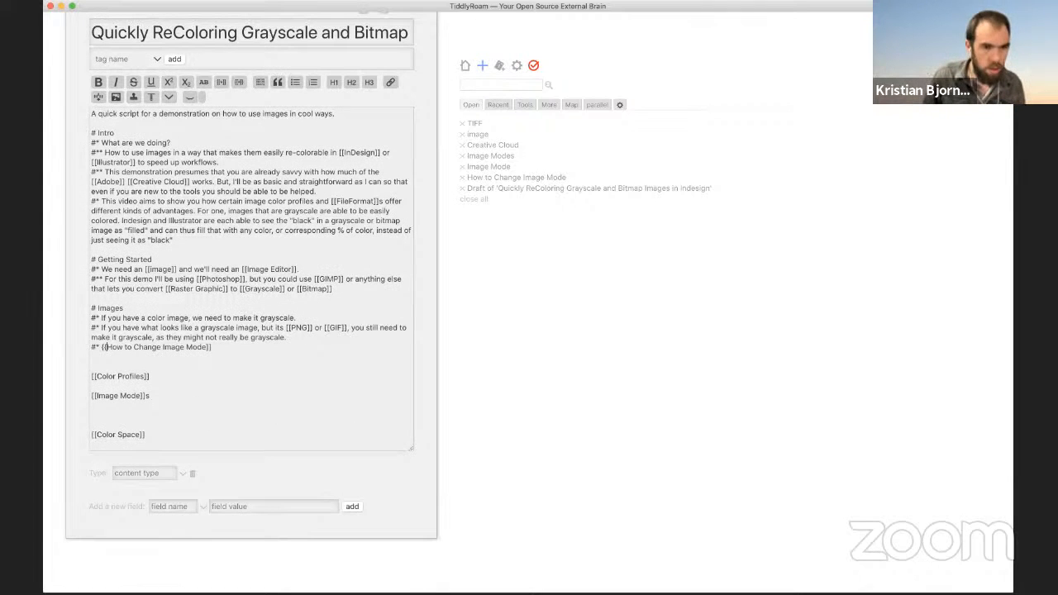
{"action": "left_click", "coordinate": [217, 353]}
{"action": "key", "text": "BackSpace"}
{"action": "key", "text": "BackSpace"}
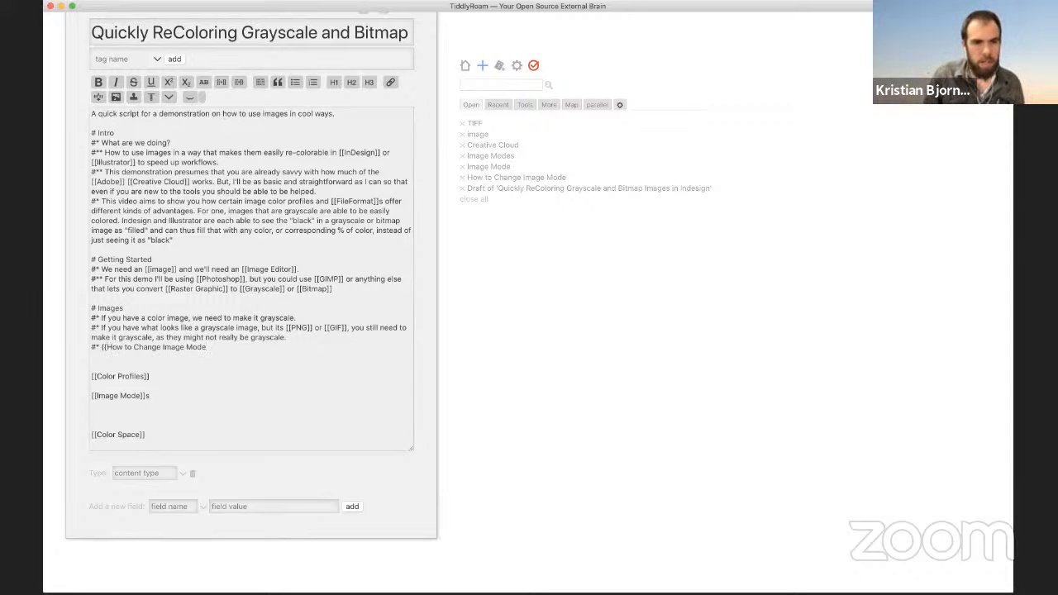
{"action": "type", "text": "}}"}
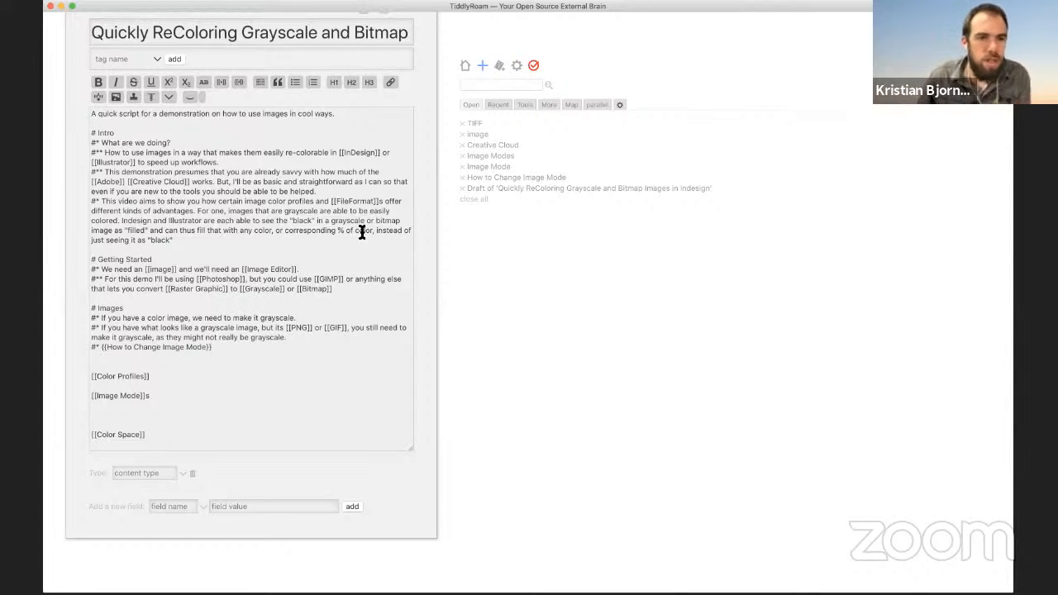
{"action": "key", "text": "BackSpace"}
{"action": "key", "text": "BackSpace"}
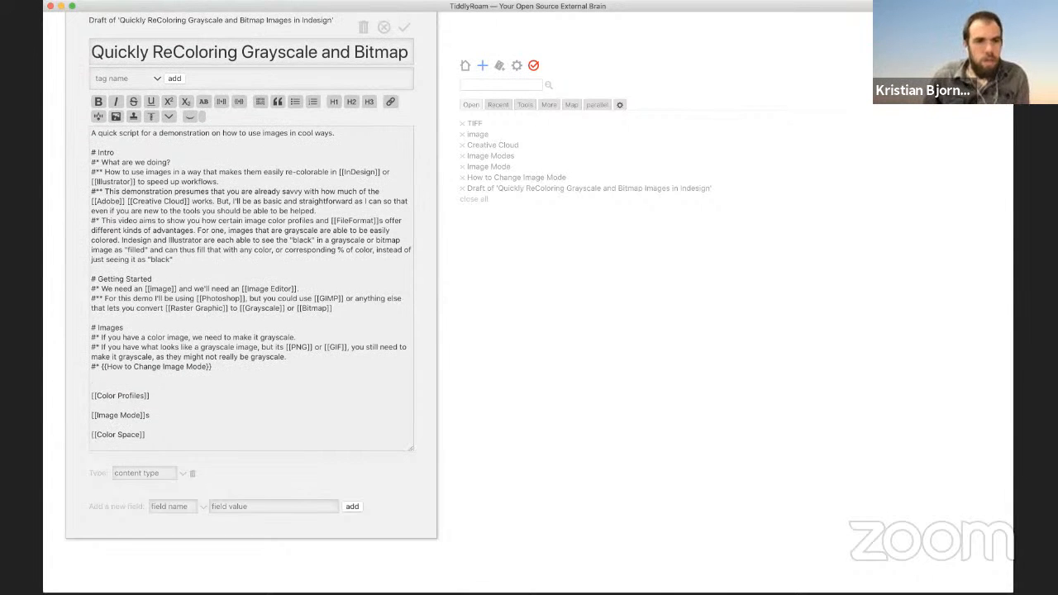
{"action": "left_click", "coordinate": [403, 28]}
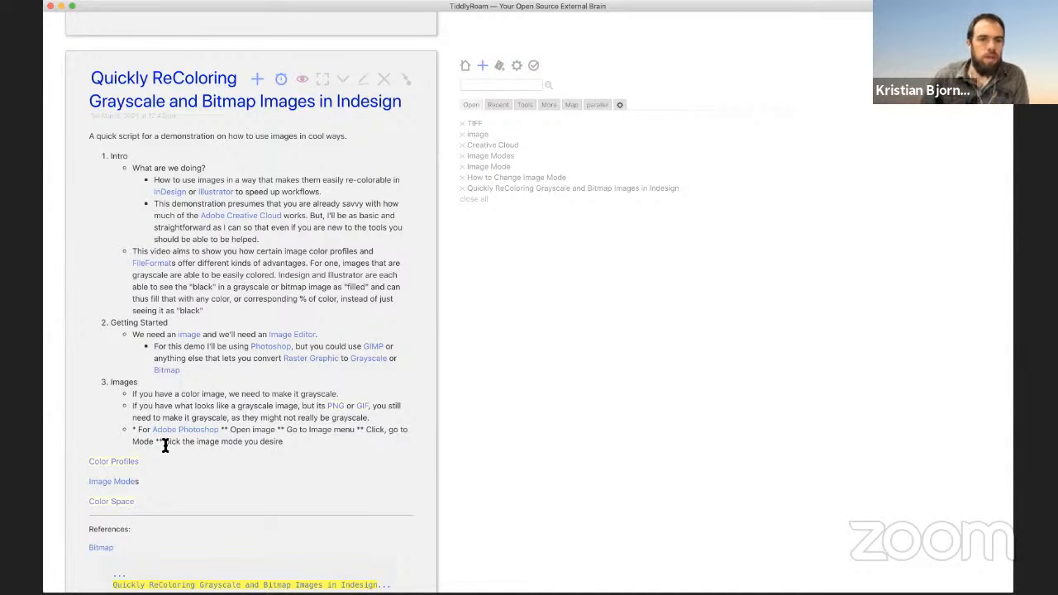
Step: Select the embedded Photoshop steps paragraph, then reopen the recoloring script for editing
{"action": "triple_click", "coordinate": [264, 442]}
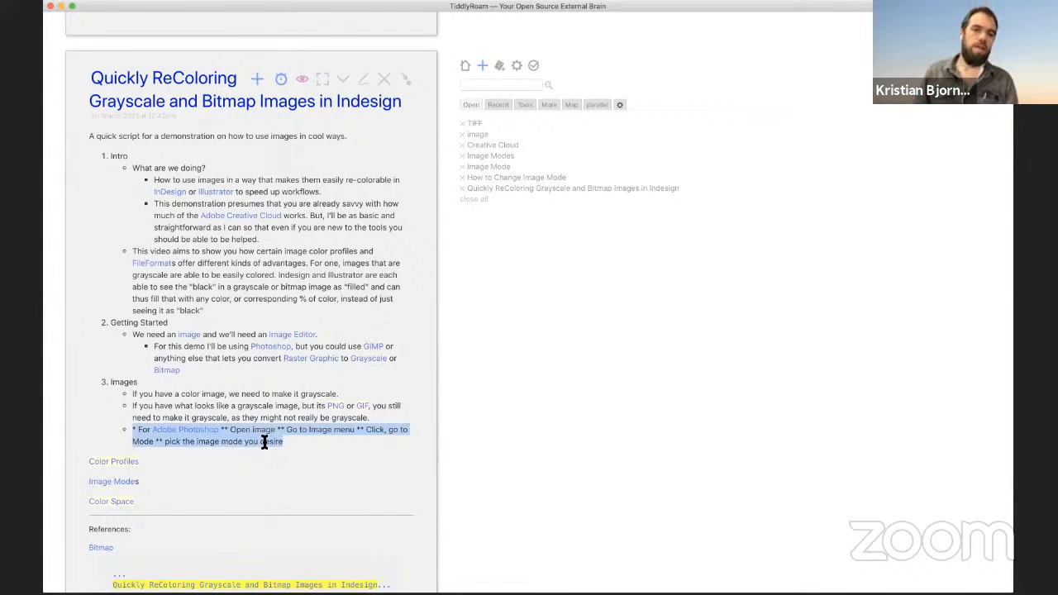
{"action": "left_click", "coordinate": [366, 82]}
Step: Add the sub-bullet '#** In this case the mode we want to try first is Grayscale' below the embed
{"action": "left_click", "coordinate": [222, 419]}
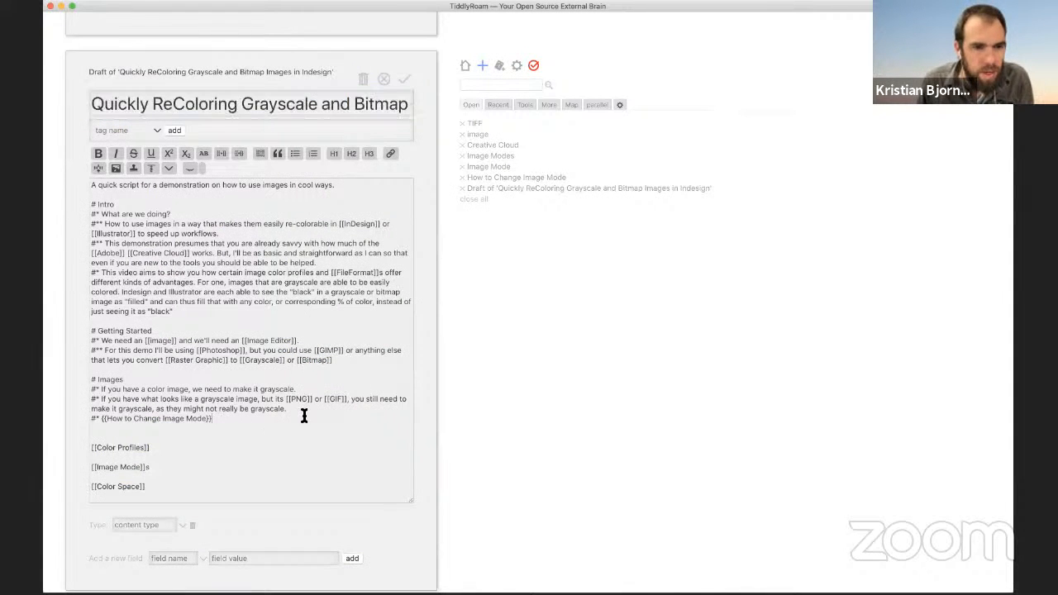
{"action": "key", "text": "Return"}
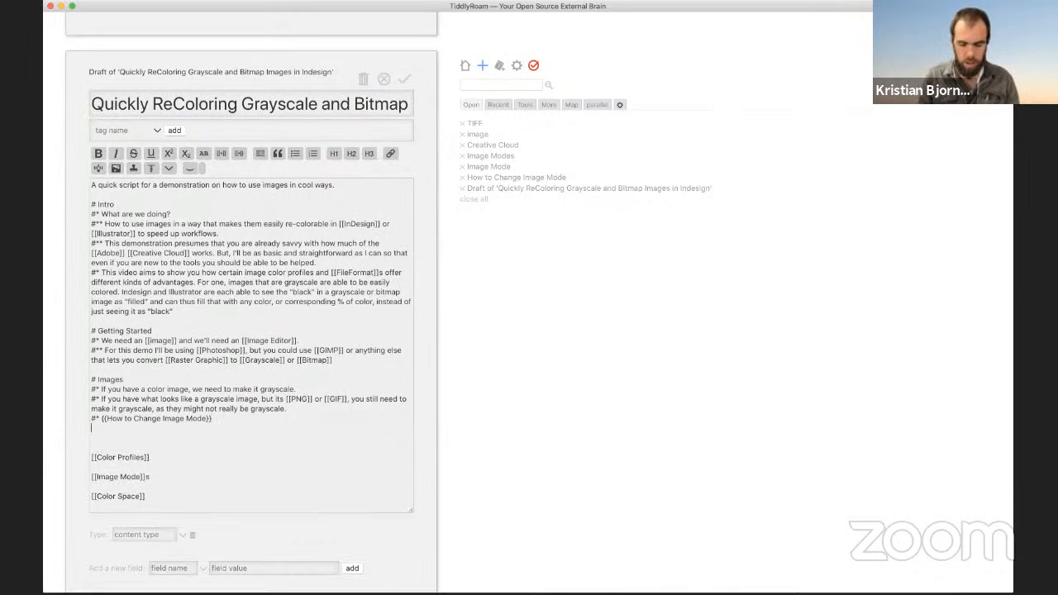
{"action": "type", "text": "#**"}
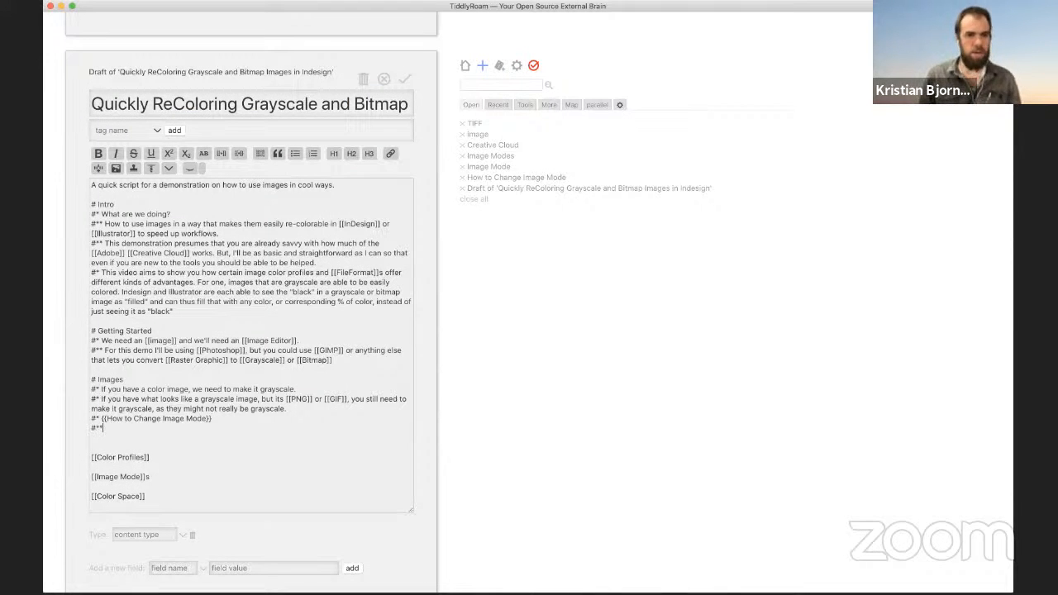
{"action": "type", "text": " In this "}
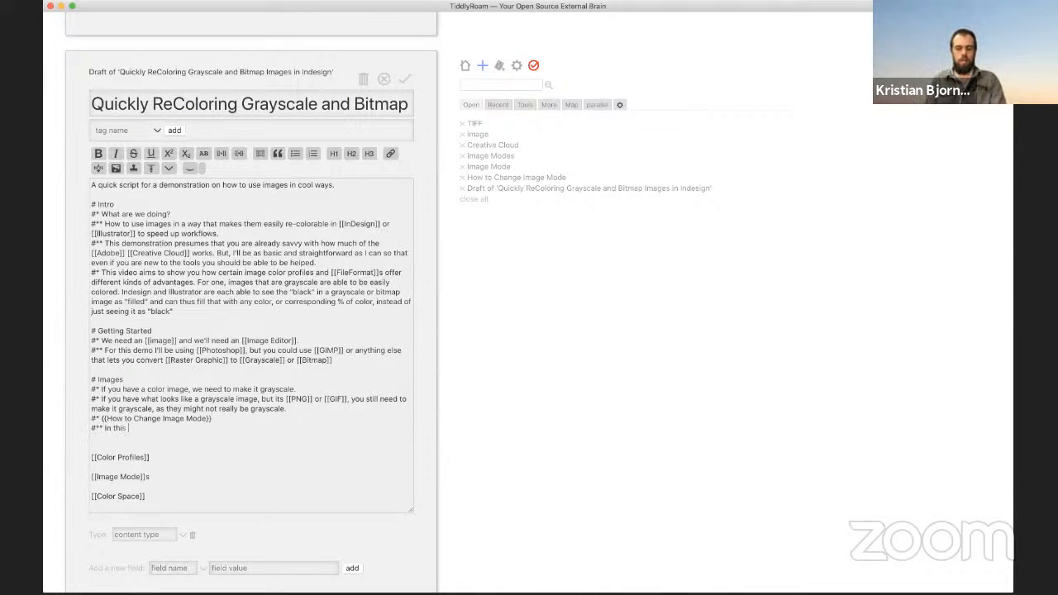
{"action": "type", "text": "case the mode we w"}
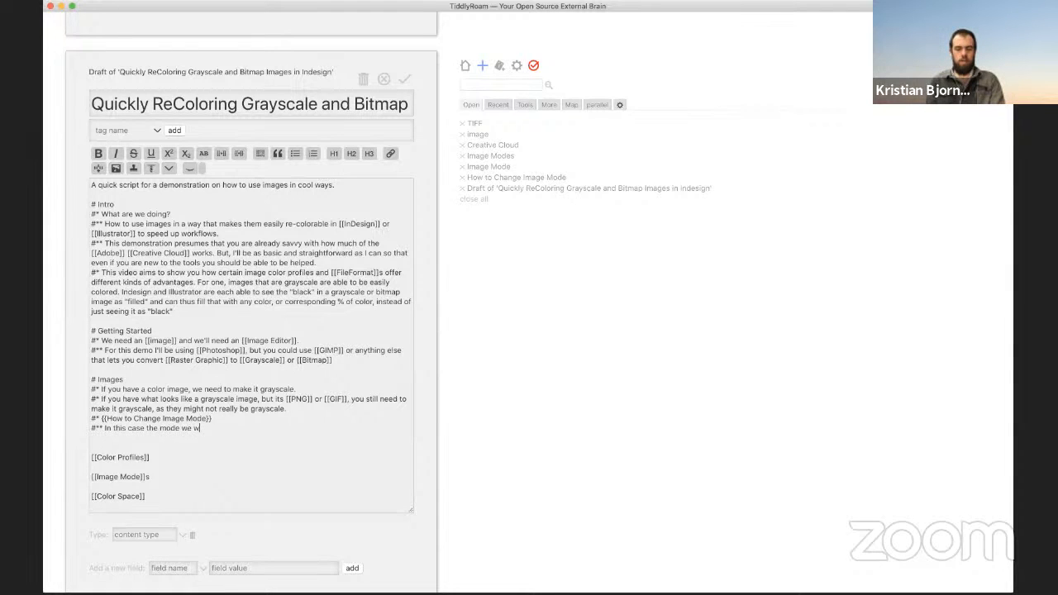
{"action": "type", "text": "ant to try first "}
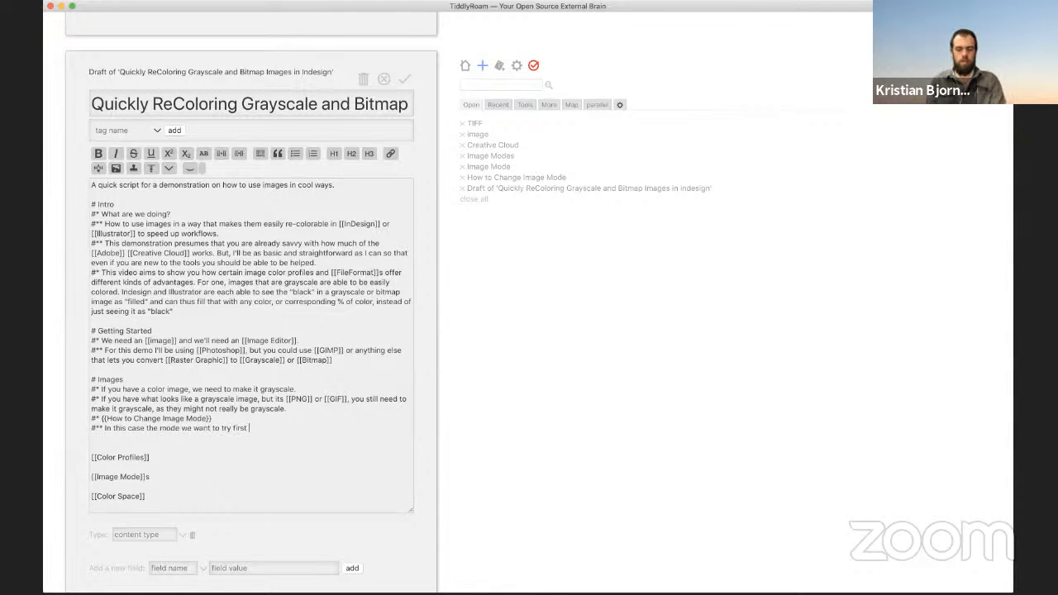
{"action": "type", "text": "is Grayscale"}
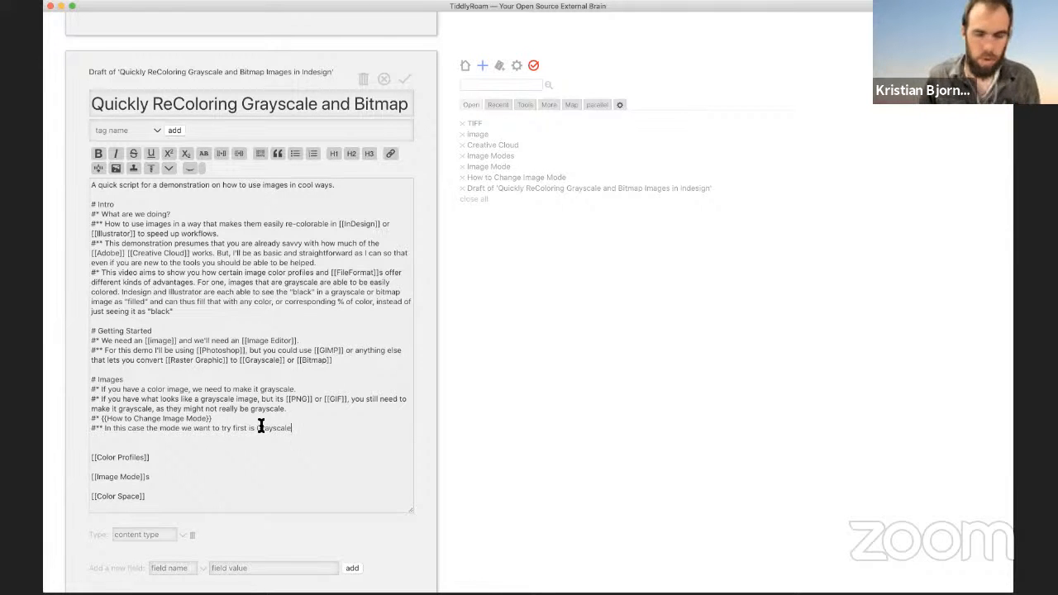
{"action": "key", "text": "Return"}
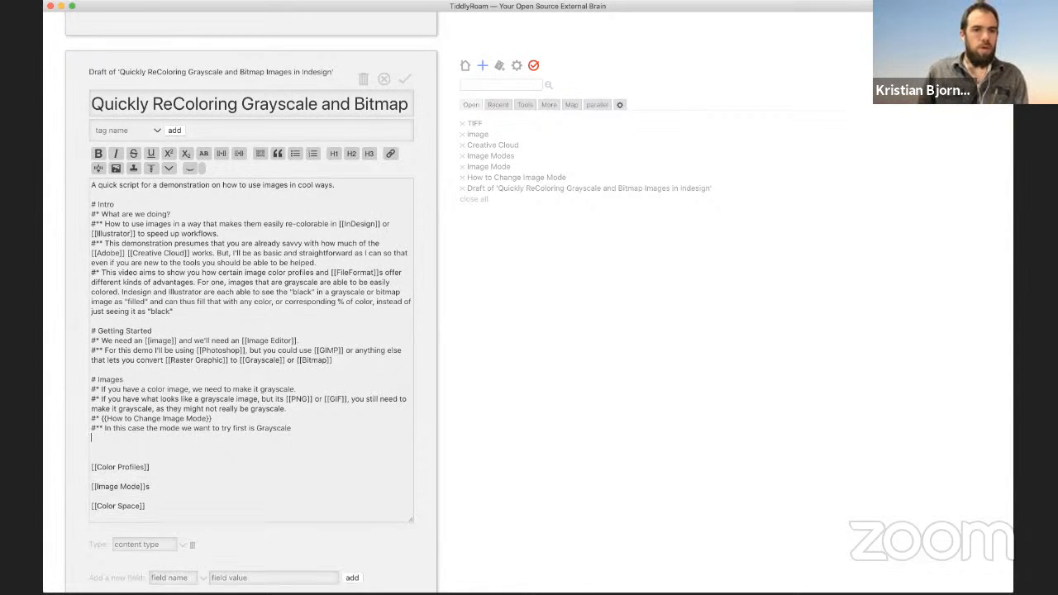
{"action": "key", "text": "Up"}
{"action": "key", "text": "Up"}
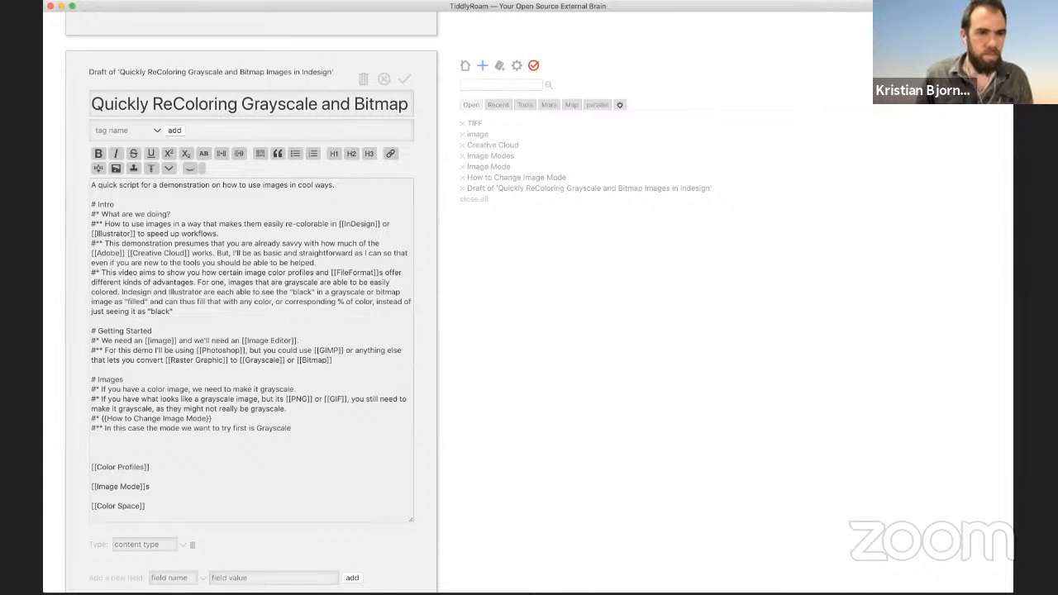
{"action": "key", "text": "Return"}
Step: Drop the trial 'To Make an Image Grayscale:' line and start the first Images bullet with 'No matter what,'
{"action": "type", "text": "#"}
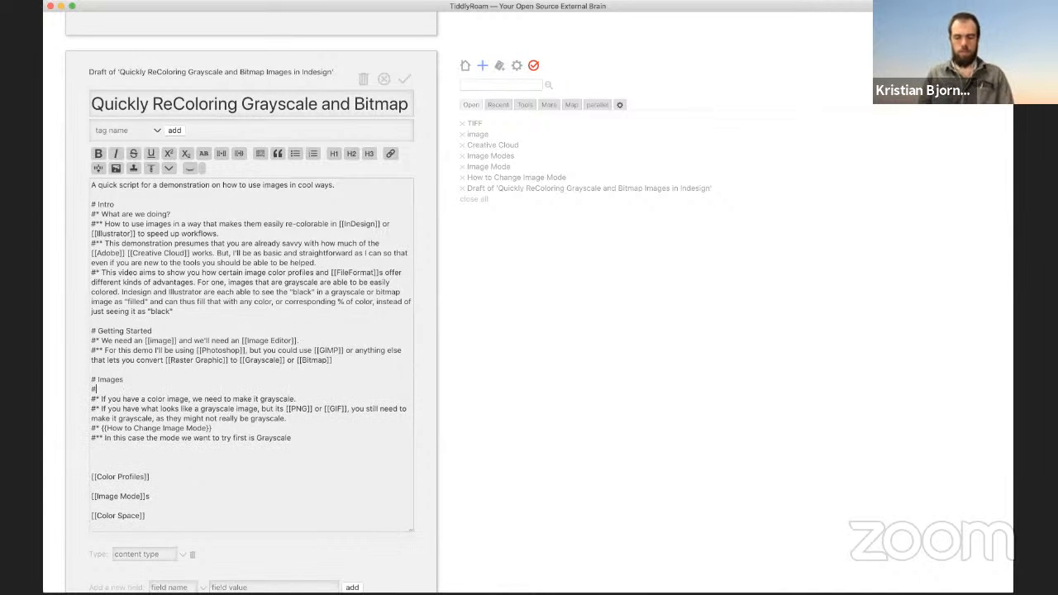
{"action": "type", "text": "* "}
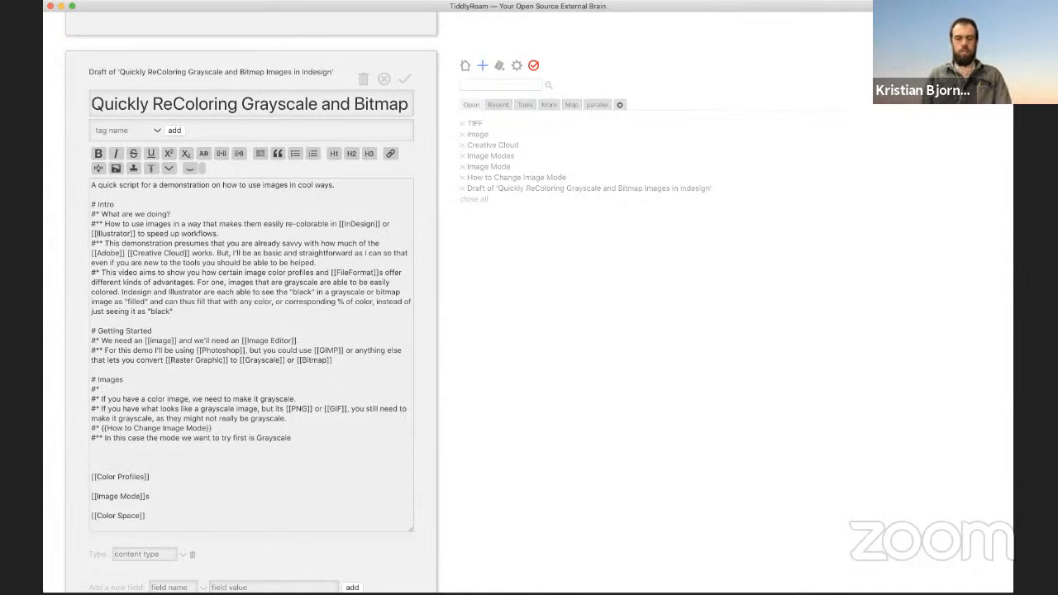
{"action": "type", "text": "To Make an Im"}
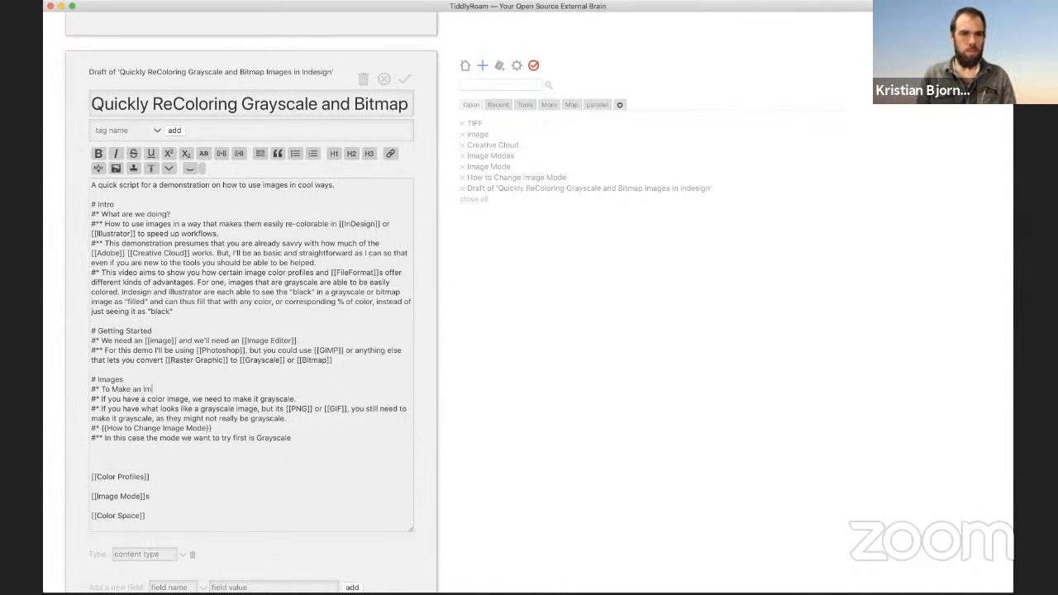
{"action": "type", "text": "age Grayscal"}
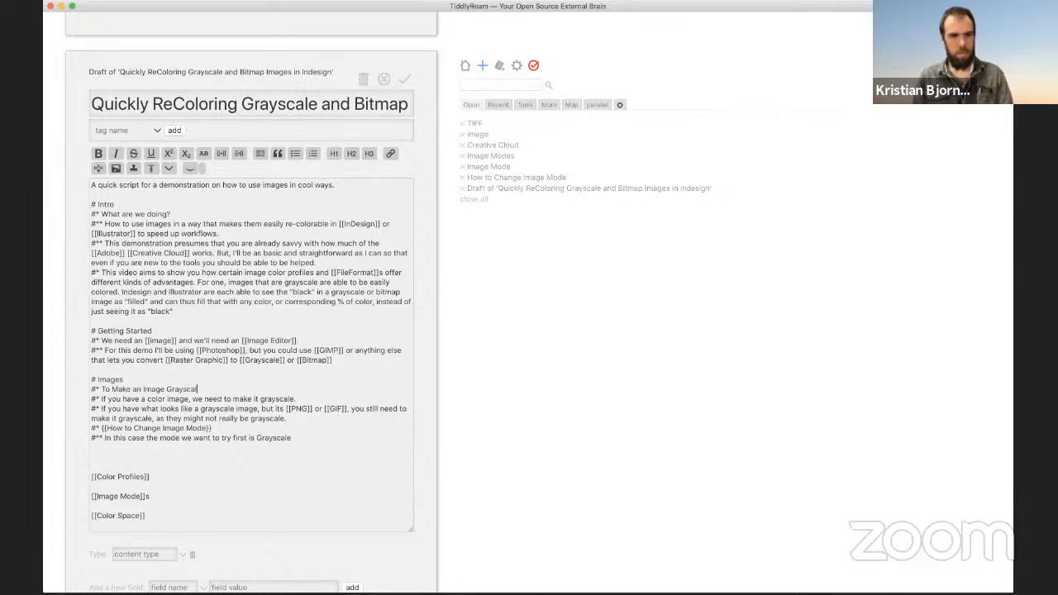
{"action": "type", "text": "e:"}
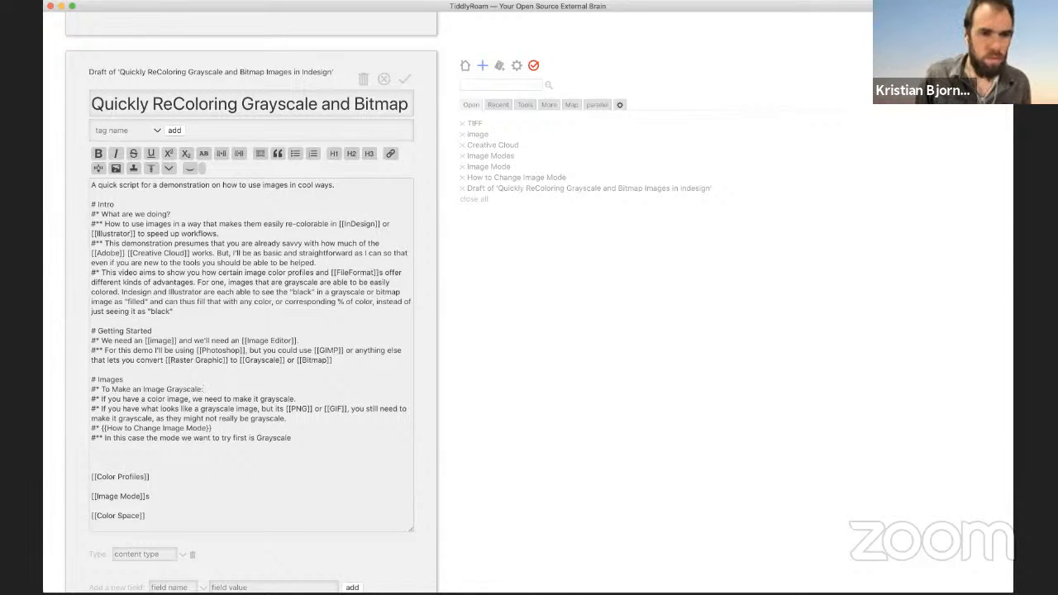
{"action": "key", "text": "super+BackSpace"}
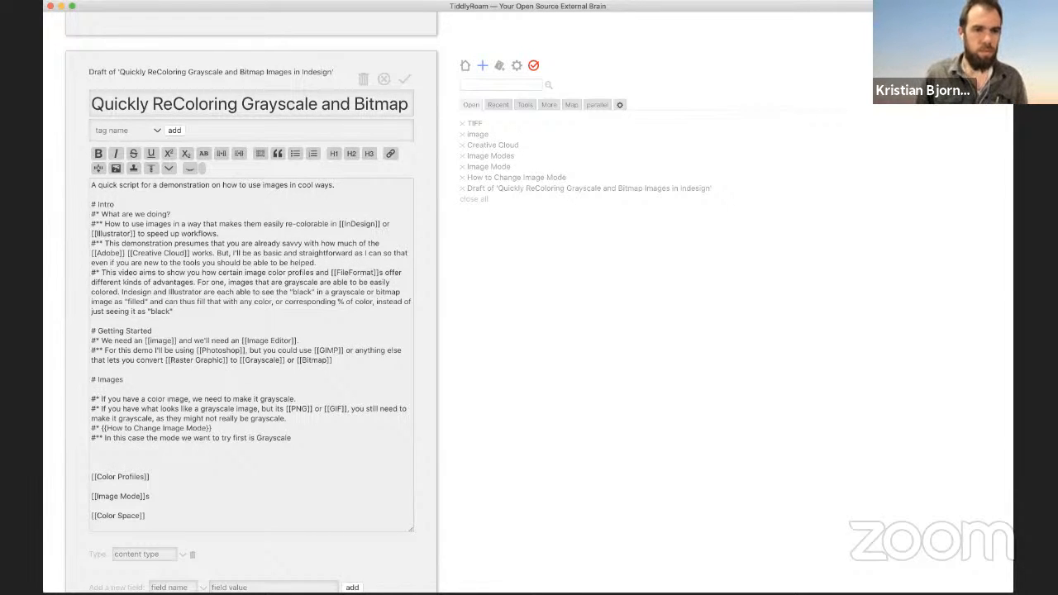
{"action": "key", "text": "BackSpace"}
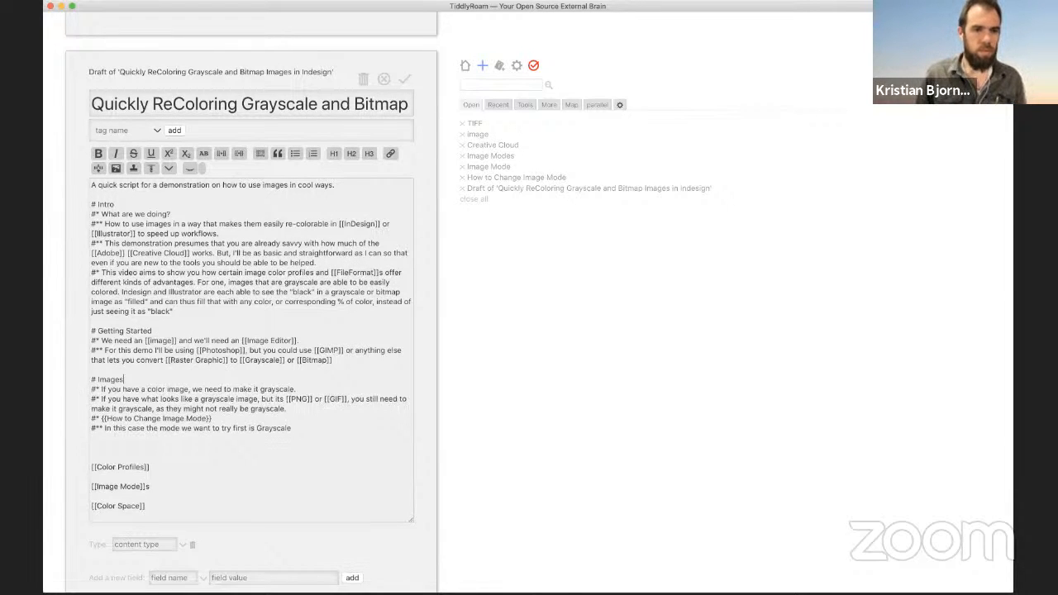
{"action": "left_click", "coordinate": [106, 389]}
{"action": "type", "text": "No ma"}
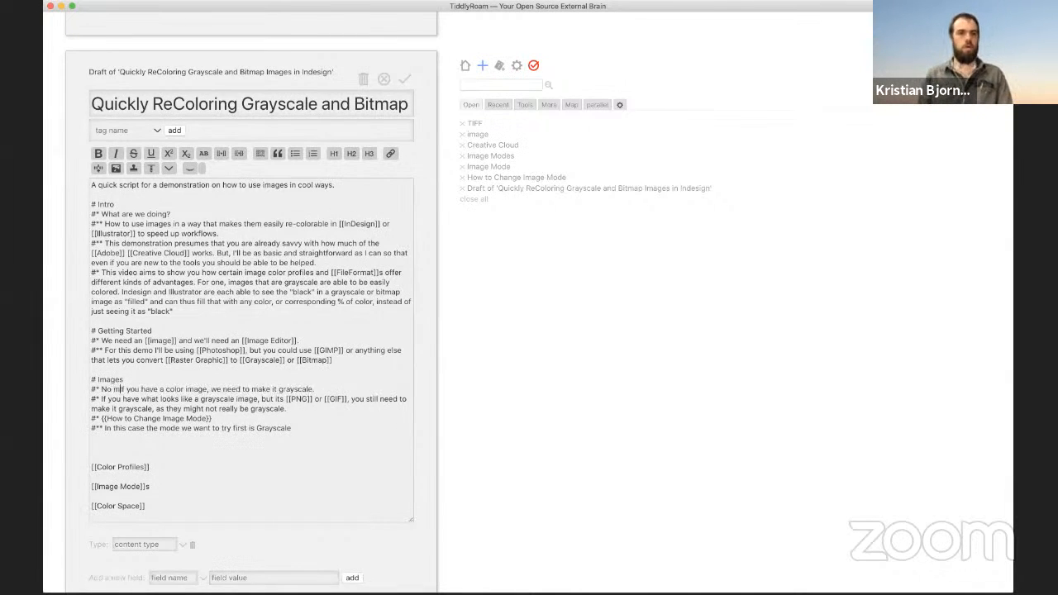
{"action": "type", "text": "tter what"}
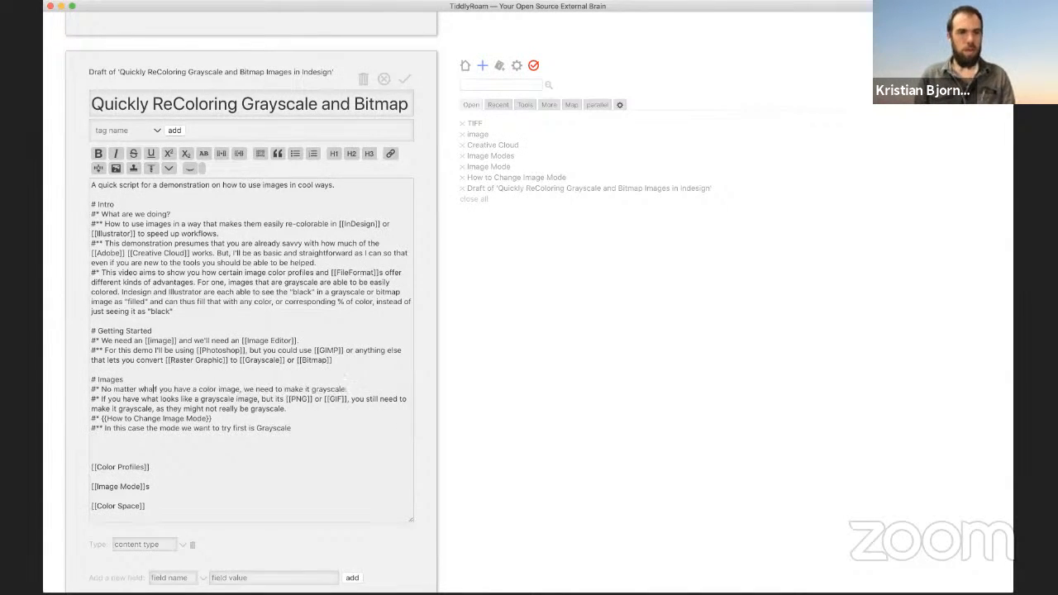
{"action": "type", "text": ", If"}
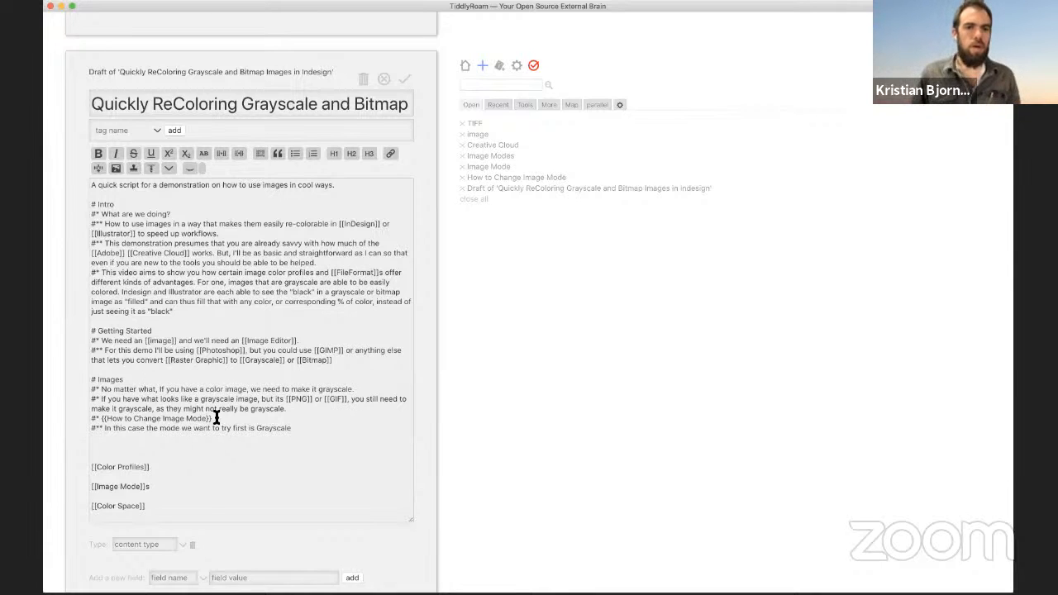
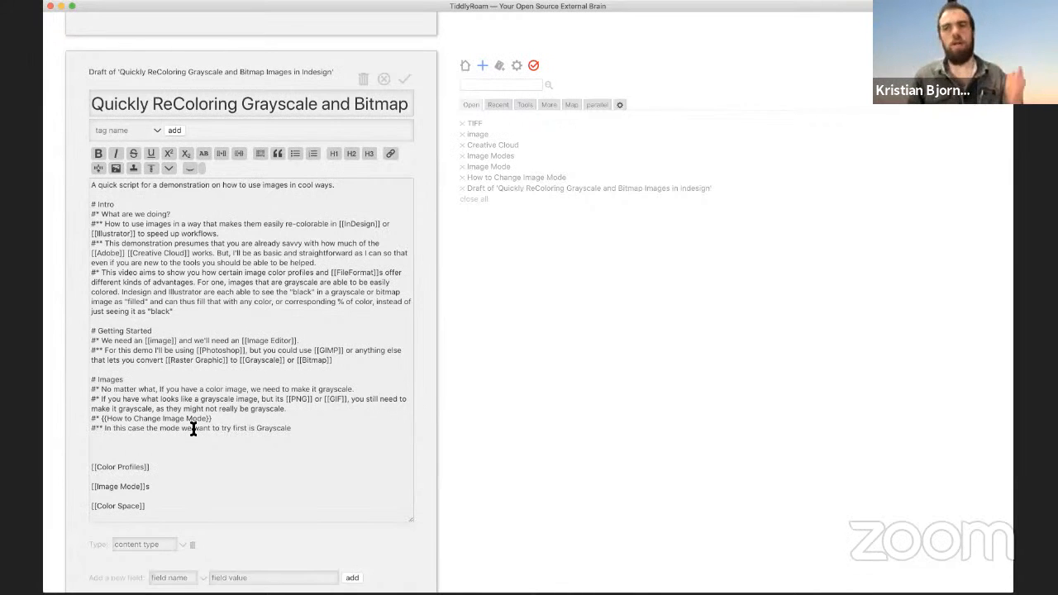
Step: Below the Grayscale line, add that a final bitmap must still be made grayscale first in Photoshop
{"action": "scroll", "coordinate": [192, 428], "scroll_direction": "down", "scroll_amount": 3}
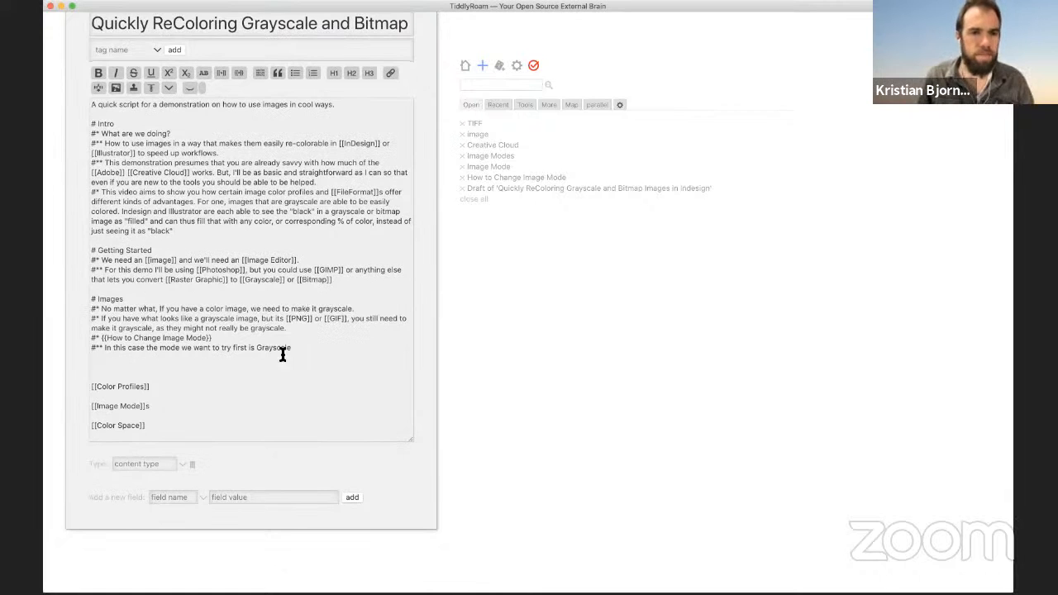
{"action": "left_click", "coordinate": [312, 357]}
{"action": "key", "text": "Return"}
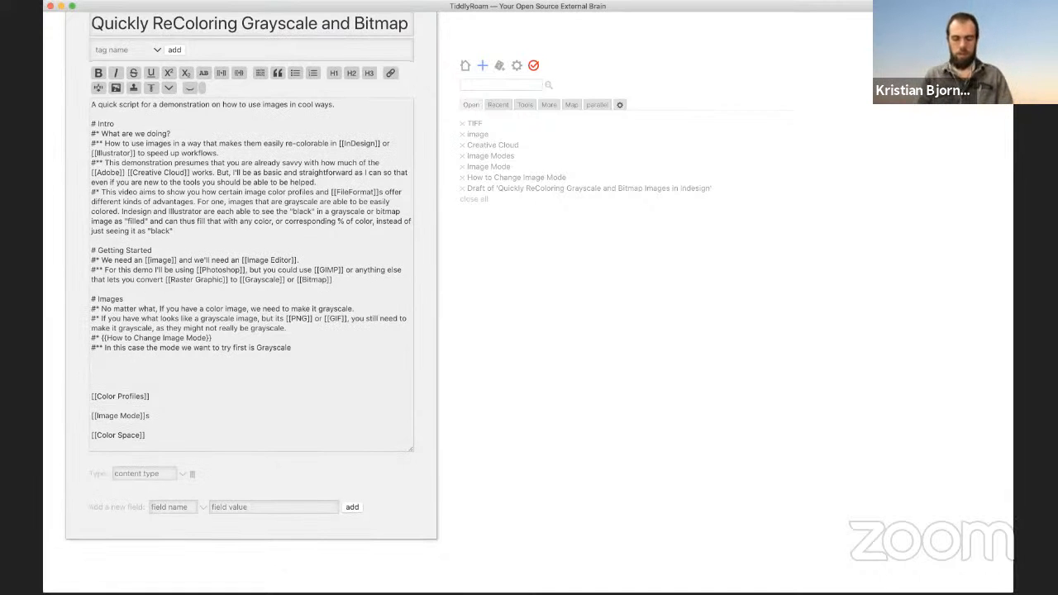
{"action": "type", "text": "Even if some"}
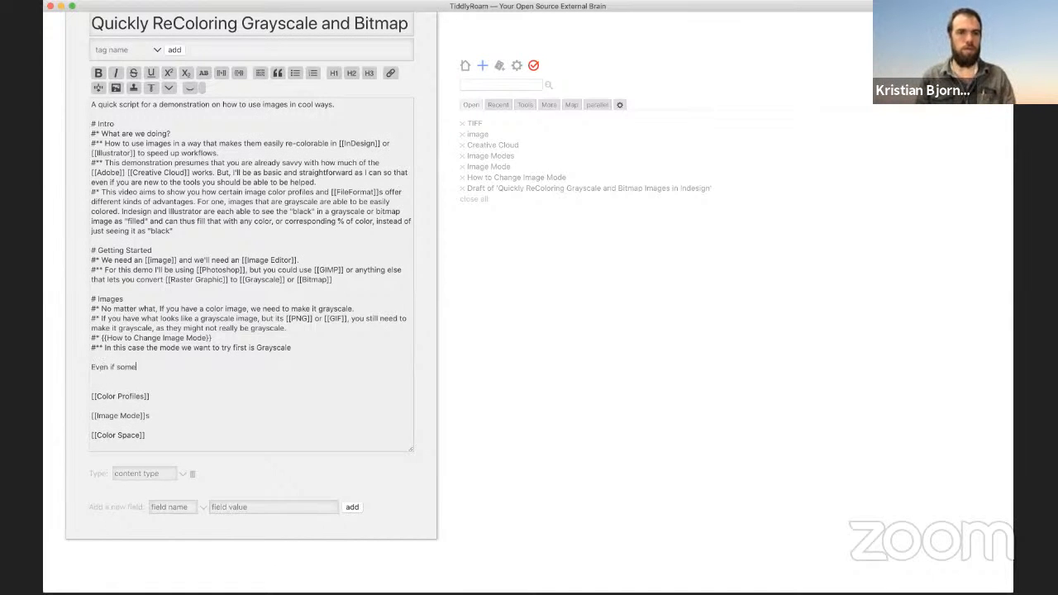
{"action": "type", "text": "thing is a"}
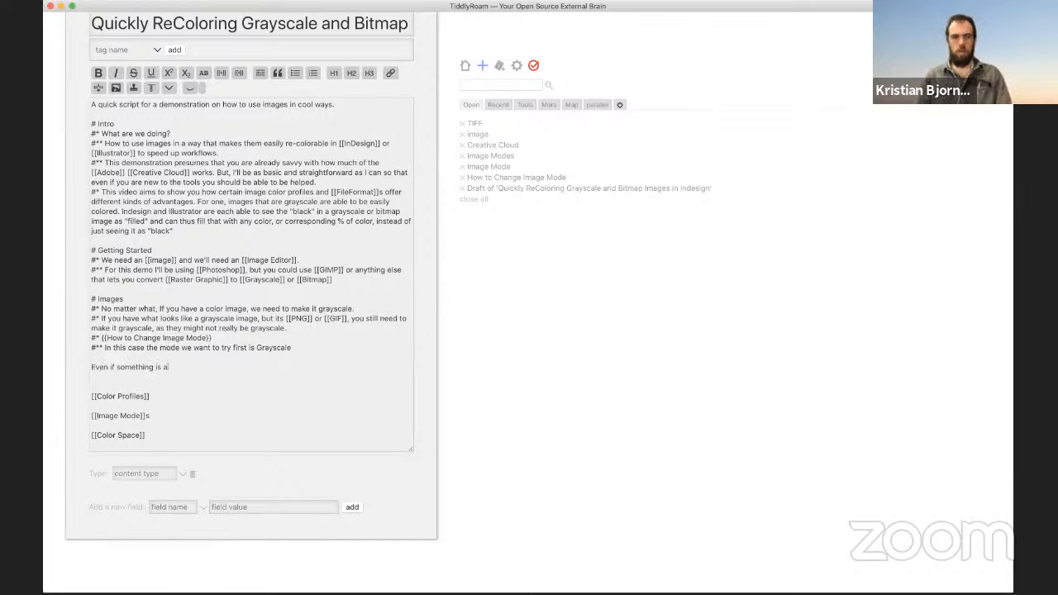
{"action": "key", "text": "BackSpace"}
{"action": "key", "text": "BackSpace"}
{"action": "key", "text": "BackSpace"}
{"action": "key", "text": "BackSpace"}
{"action": "key", "text": "BackSpace"}
{"action": "key", "text": "BackSpace"}
{"action": "key", "text": "BackSpace"}
{"action": "key", "text": "BackSpace"}
{"action": "key", "text": "BackSpace"}
{"action": "key", "text": "BackSpace"}
{"action": "key", "text": "BackSpace"}
{"action": "key", "text": "BackSpace"}
{"action": "key", "text": "BackSpace"}
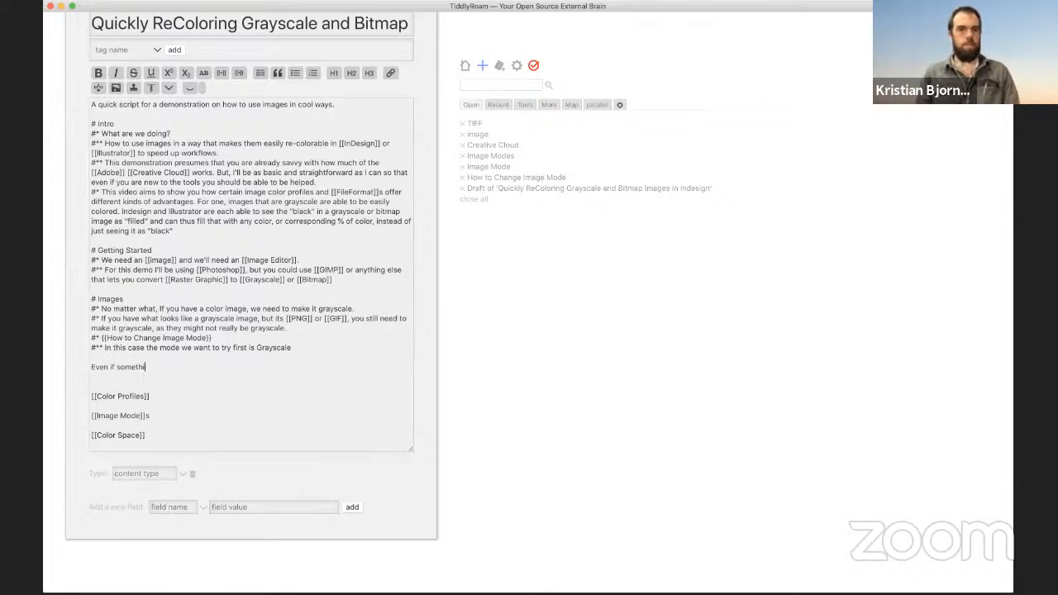
{"action": "type", "text": "y"}
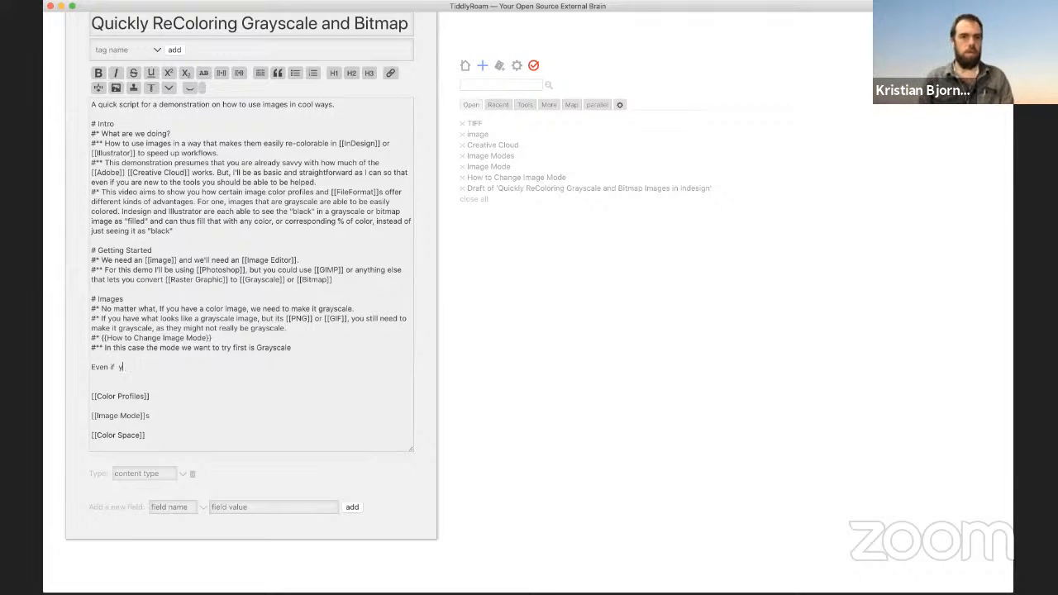
{"action": "type", "text": "if you want something "}
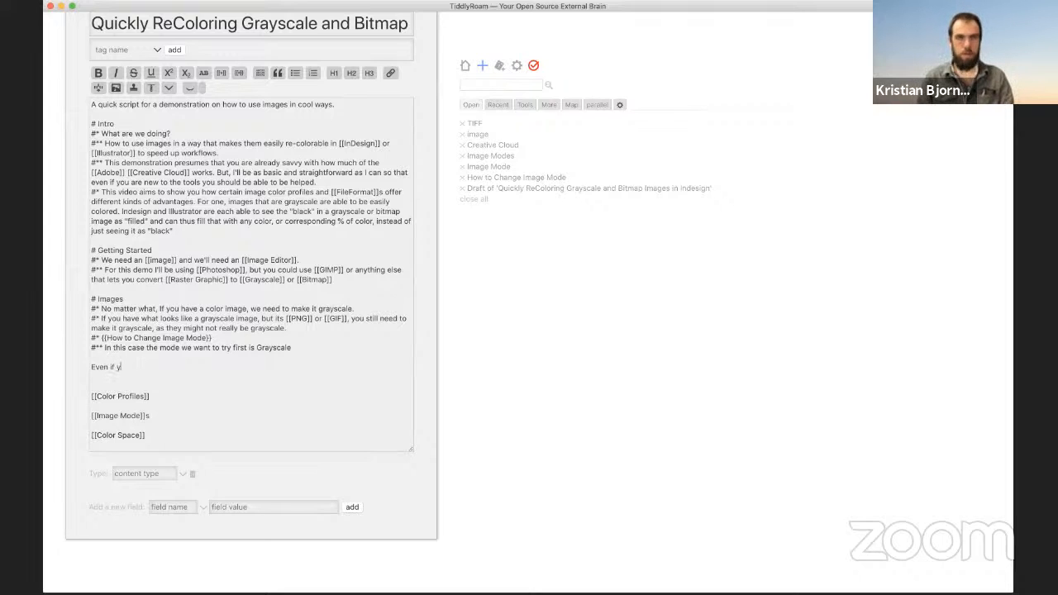
{"action": "type", "text": "to"}
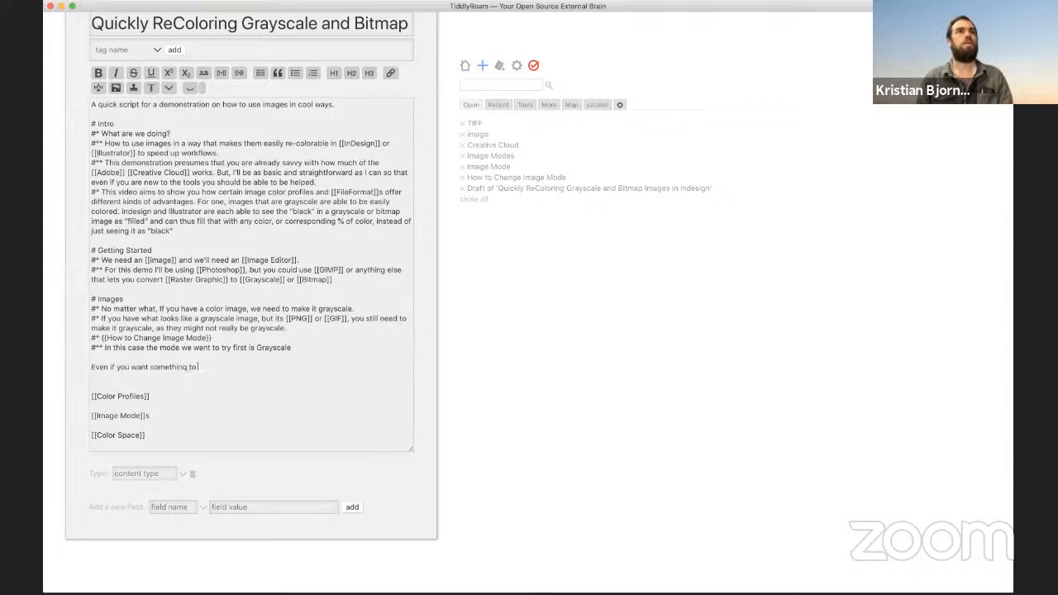
{"action": "type", "text": " ebe a bi"}
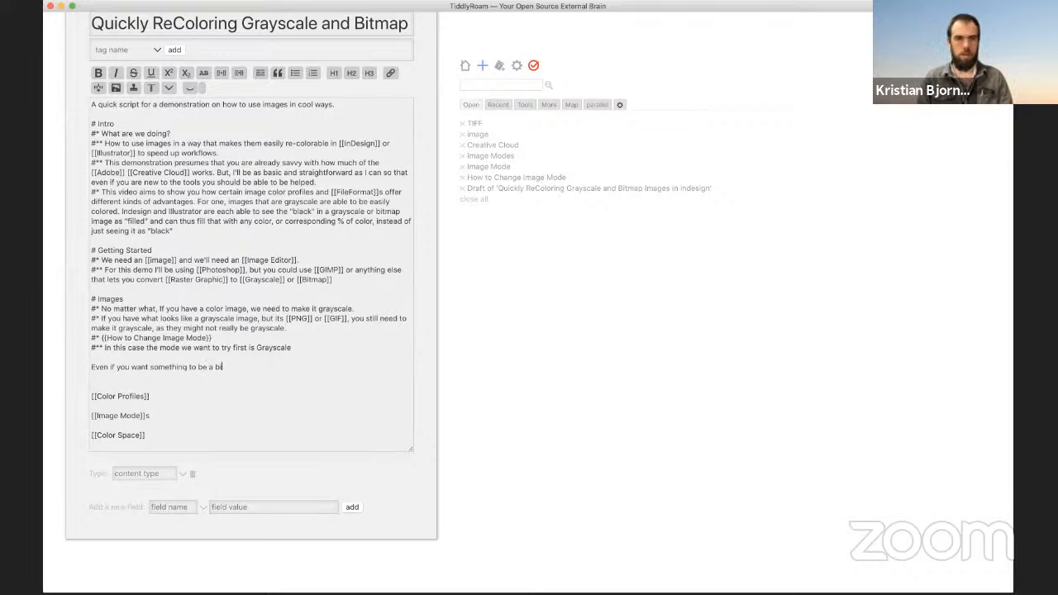
{"action": "type", "text": "tmap as the fi"}
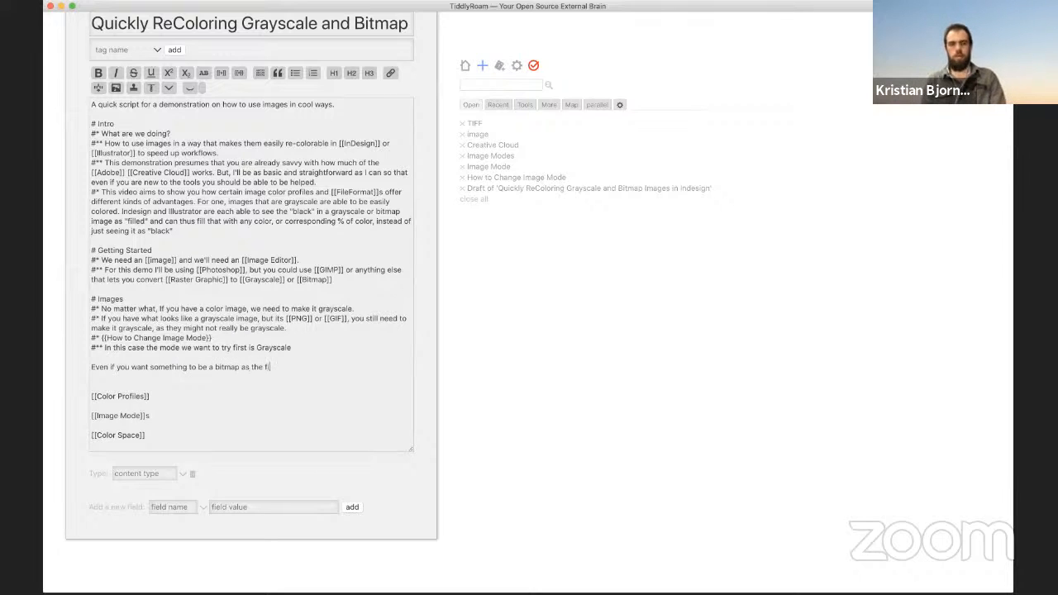
{"action": "type", "text": "nal format. in Photosho"}
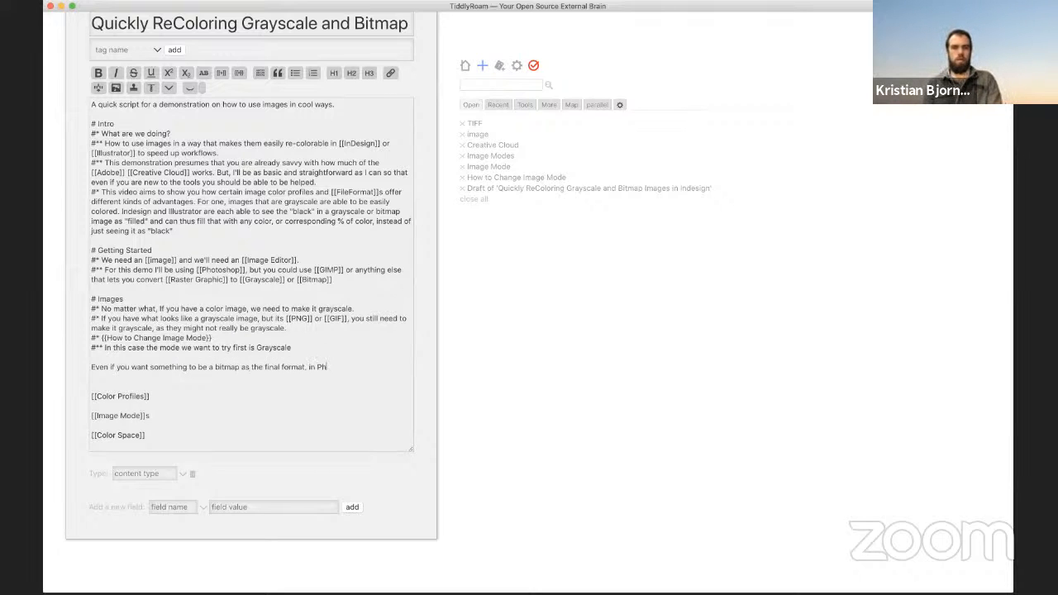
{"action": "type", "text": "p"}
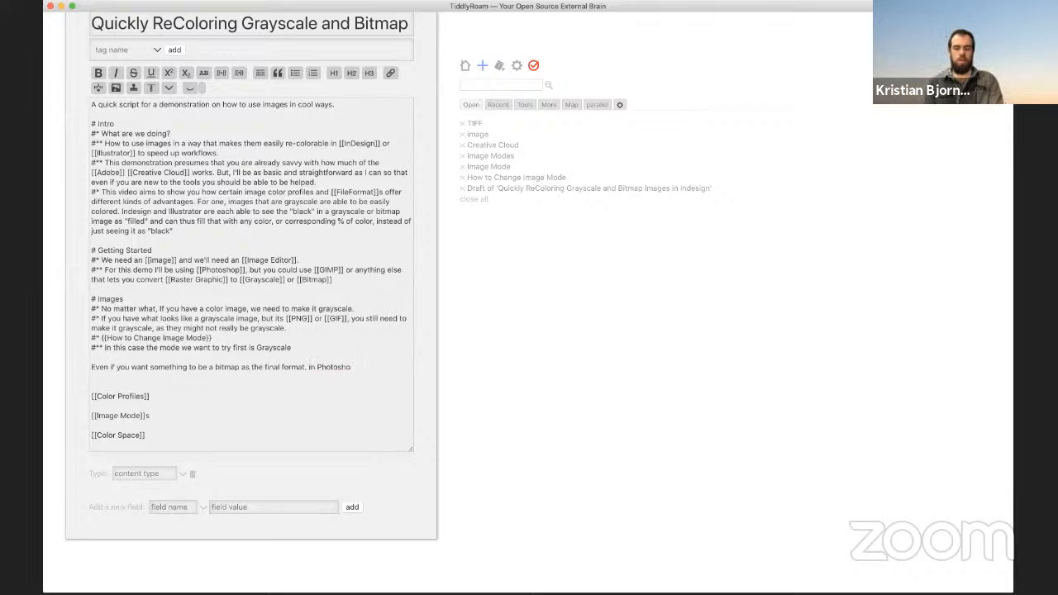
{"action": "type", "text": " you still have to"}
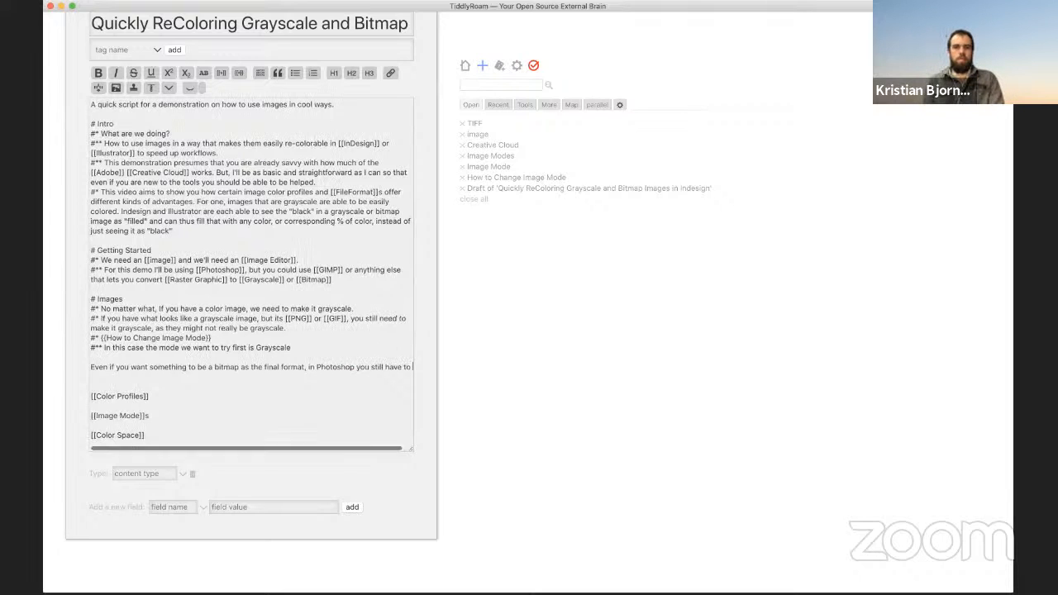
{"action": "type", "text": " make it gray"}
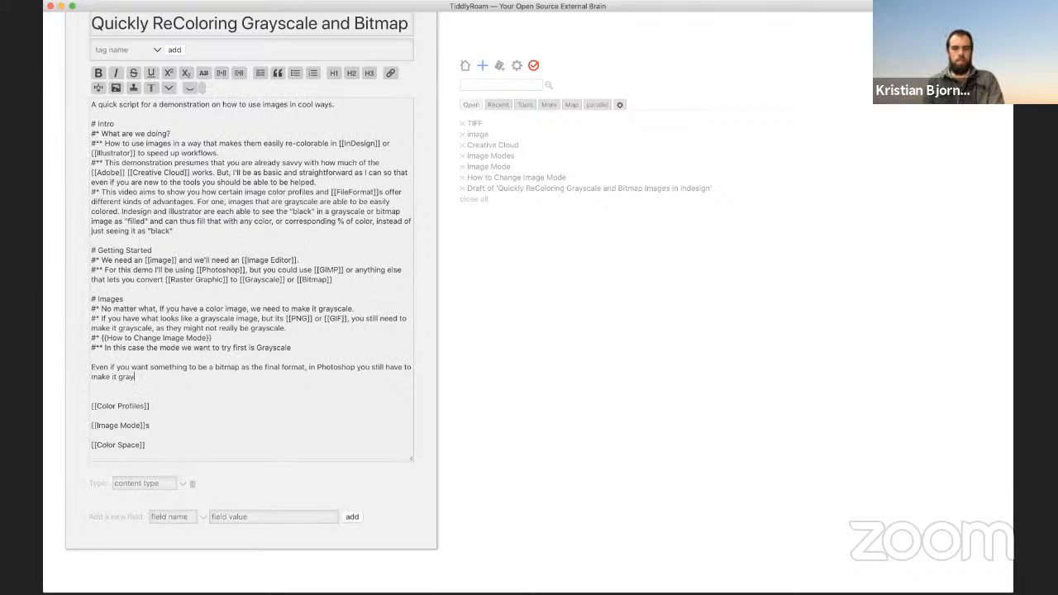
{"action": "type", "text": "scale first"}
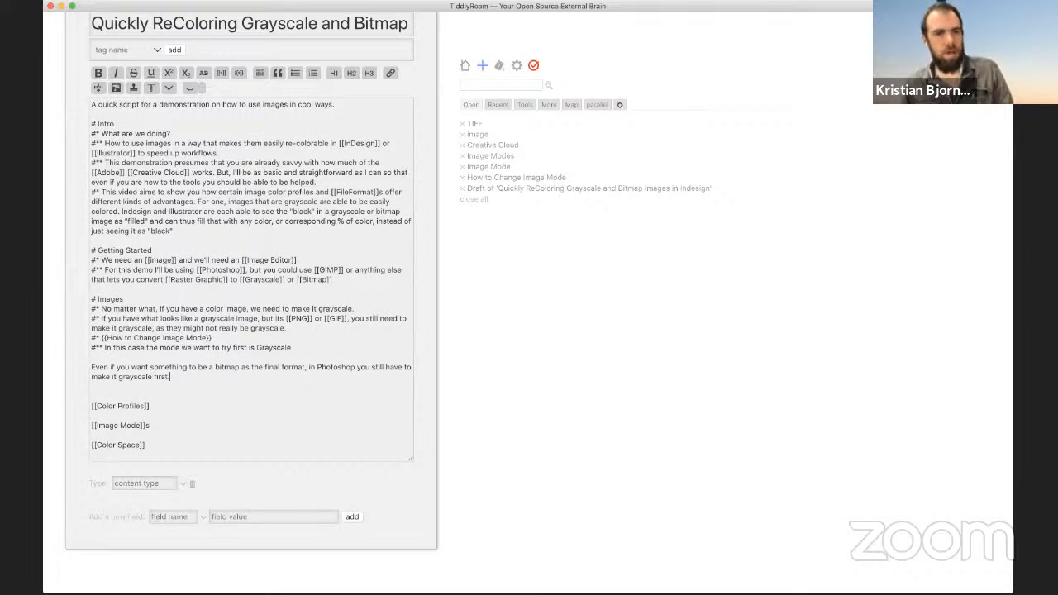
{"action": "type", "text": "."}
{"action": "key", "text": "Return"}
{"action": "key", "text": "Return"}
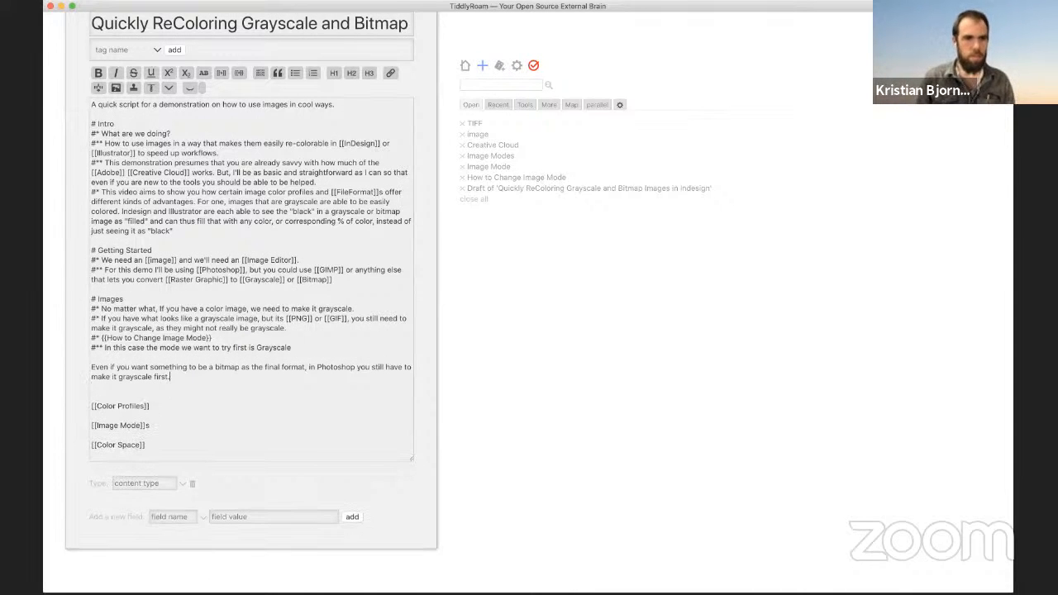
Step: Save the edited script tiddler
{"action": "scroll", "coordinate": [403, 238], "scroll_direction": "up", "scroll_amount": 5}
{"action": "scroll", "coordinate": [388, 133], "scroll_direction": "up", "scroll_amount": 4}
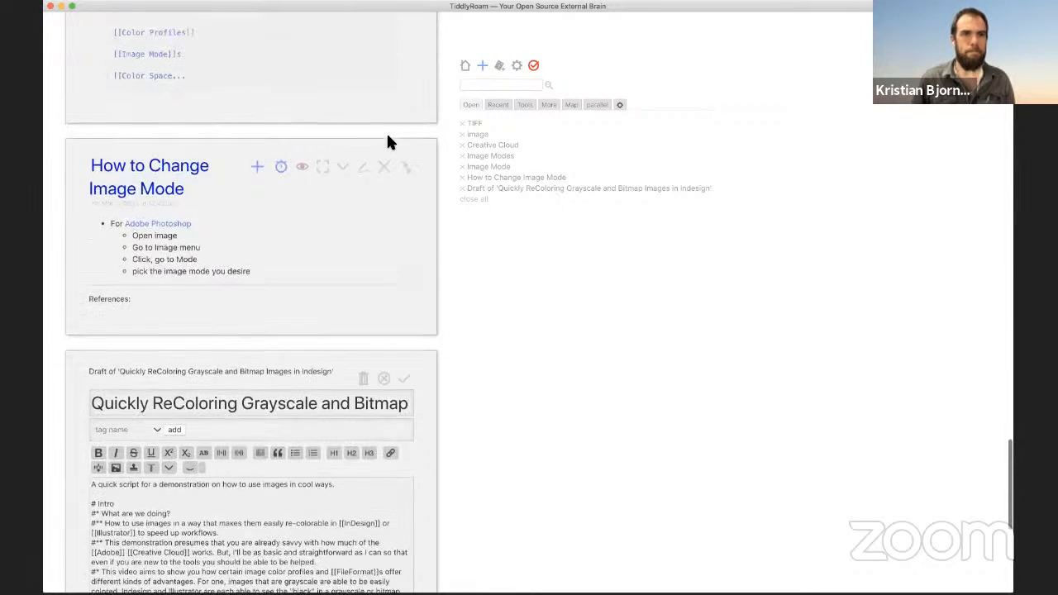
{"action": "left_click", "coordinate": [406, 386]}
Step: Create and save a new tiddler 'Change Grayscale to Bitmap' from the How to Change Image Mode link
{"action": "scroll", "coordinate": [198, 124], "scroll_direction": "up", "scroll_amount": 5}
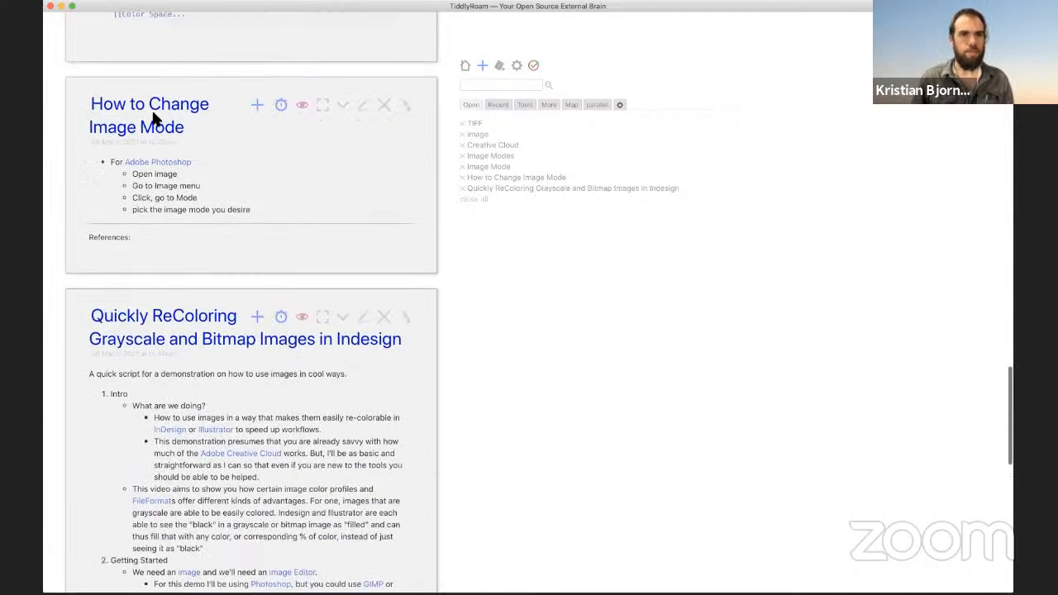
{"action": "scroll", "coordinate": [154, 118], "scroll_direction": "up", "scroll_amount": 2}
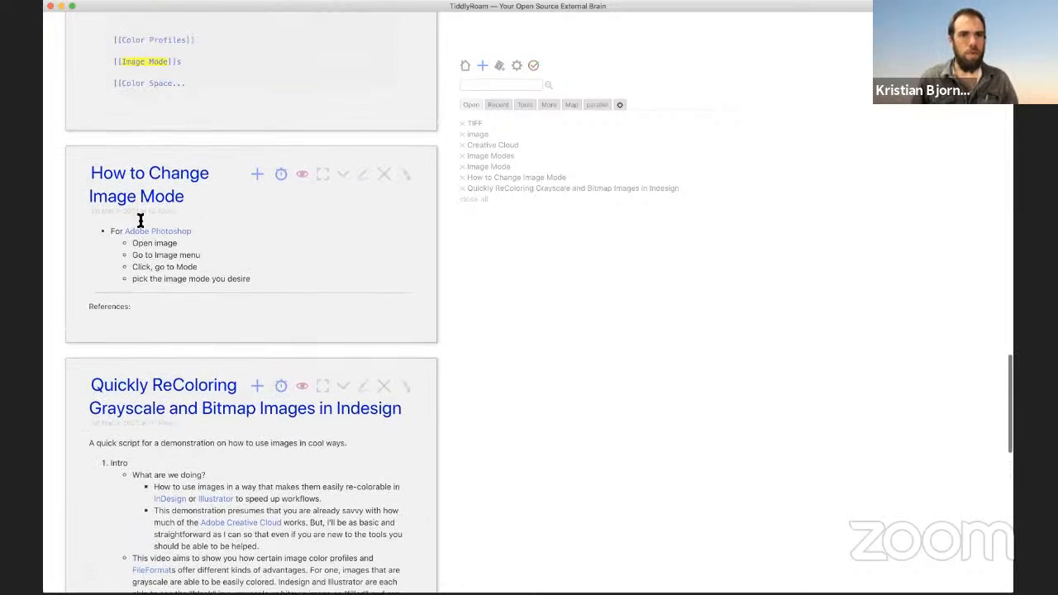
{"action": "left_click", "coordinate": [257, 179]}
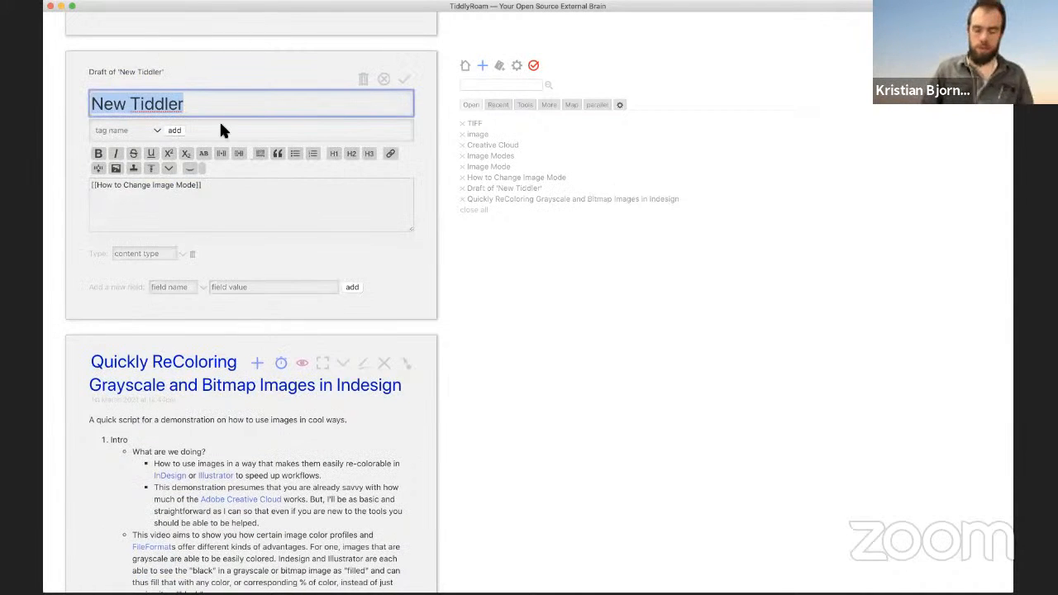
{"action": "scroll", "coordinate": [225, 132], "scroll_direction": "up", "scroll_amount": 6}
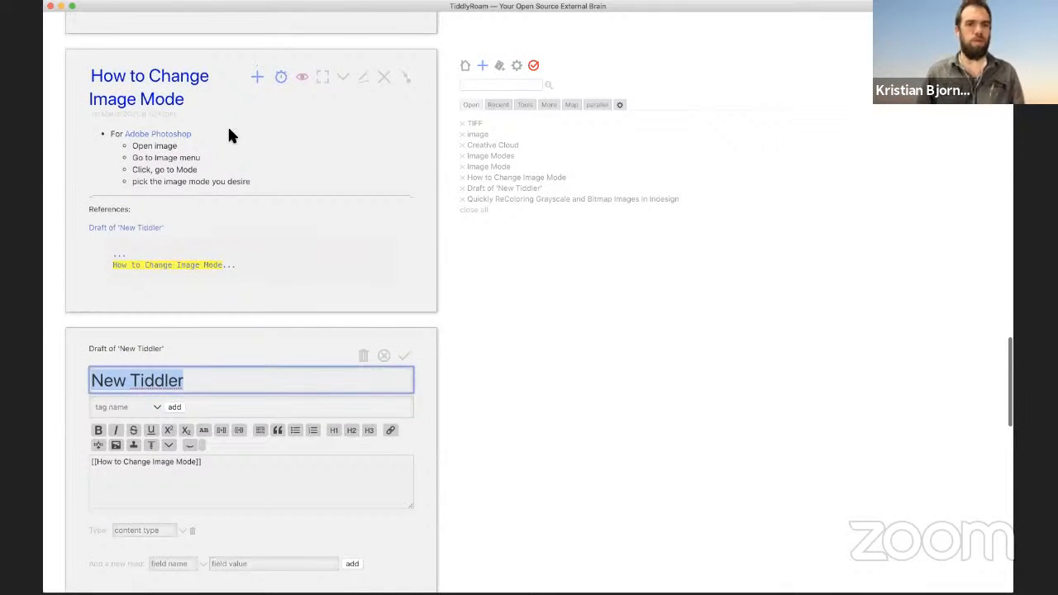
{"action": "type", "text": "Change "}
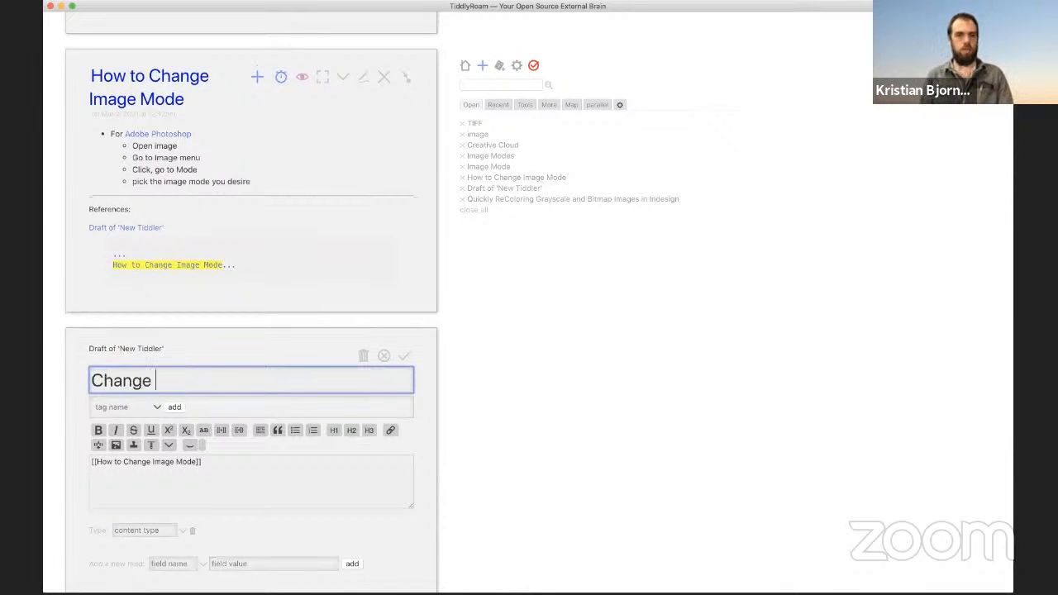
{"action": "type", "text": "Graysclae"}
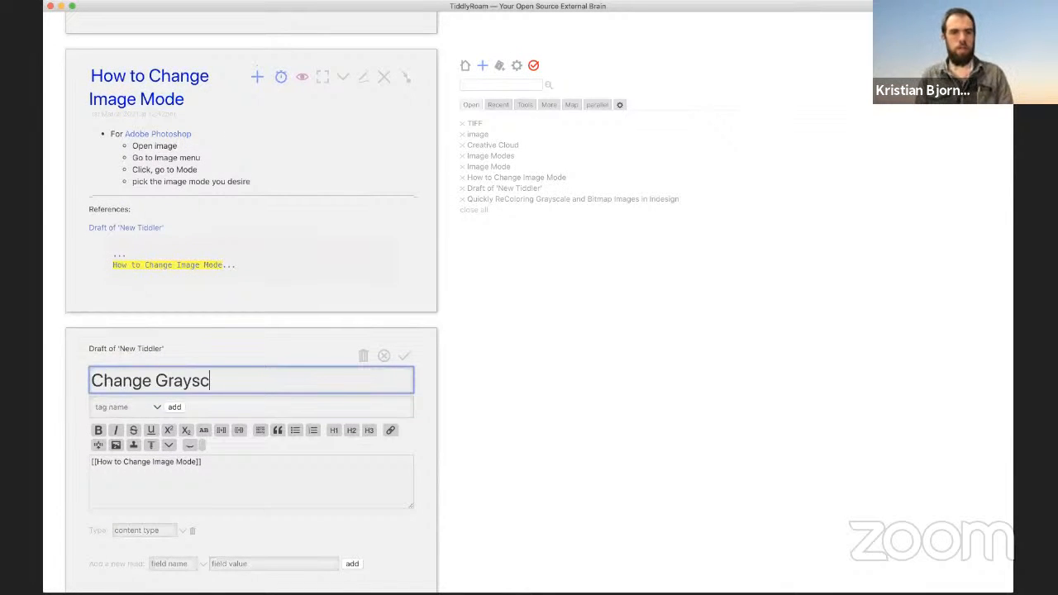
{"action": "key", "text": "BackSpace"}
{"action": "key", "text": "BackSpace"}
{"action": "key", "text": "BackSpace"}
{"action": "type", "text": "ale t"}
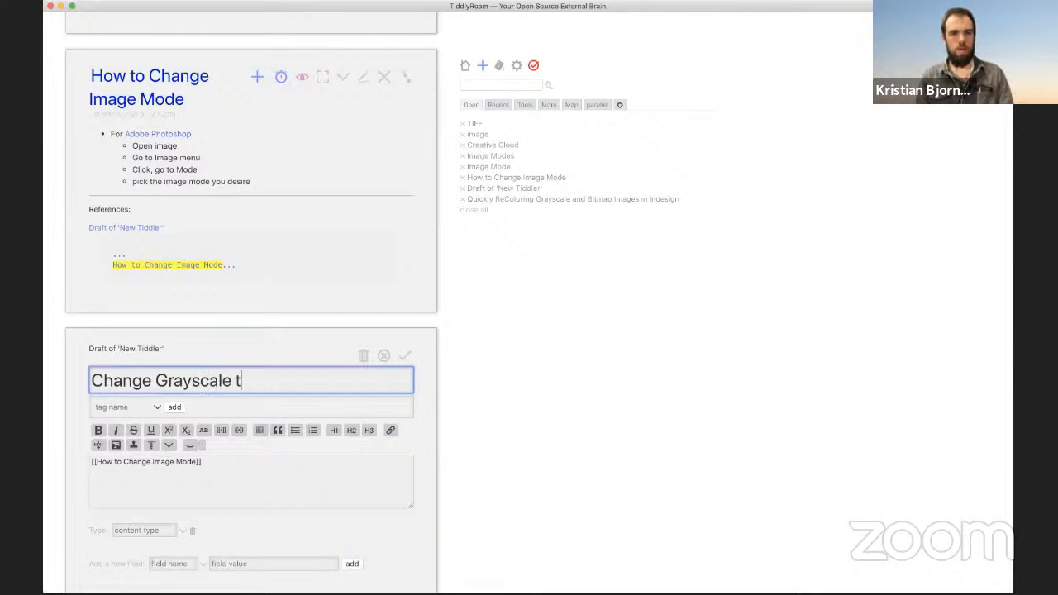
{"action": "type", "text": "o Bitmap"}
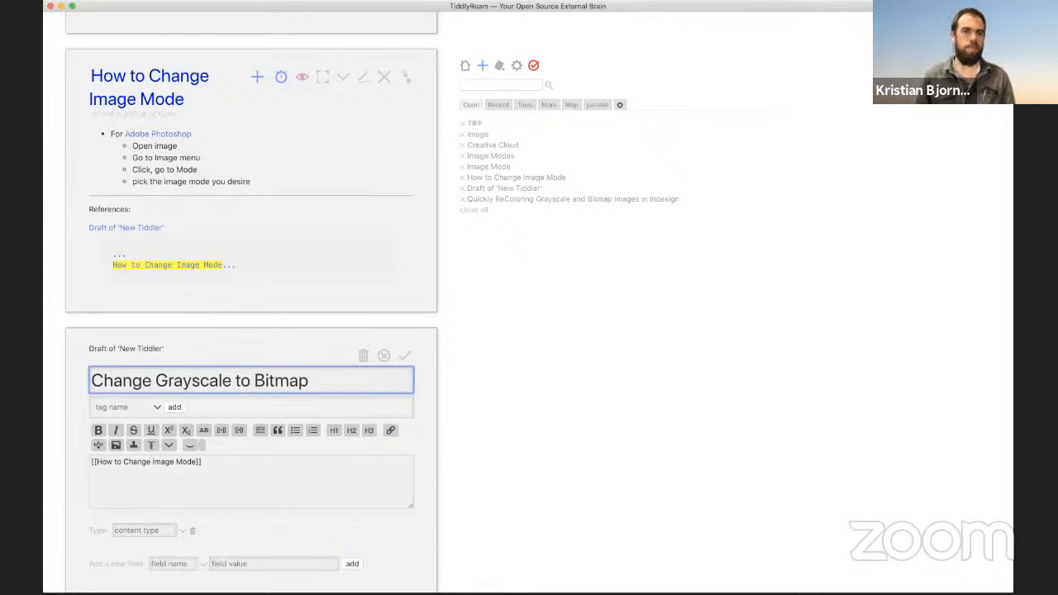
{"action": "left_click", "coordinate": [407, 360]}
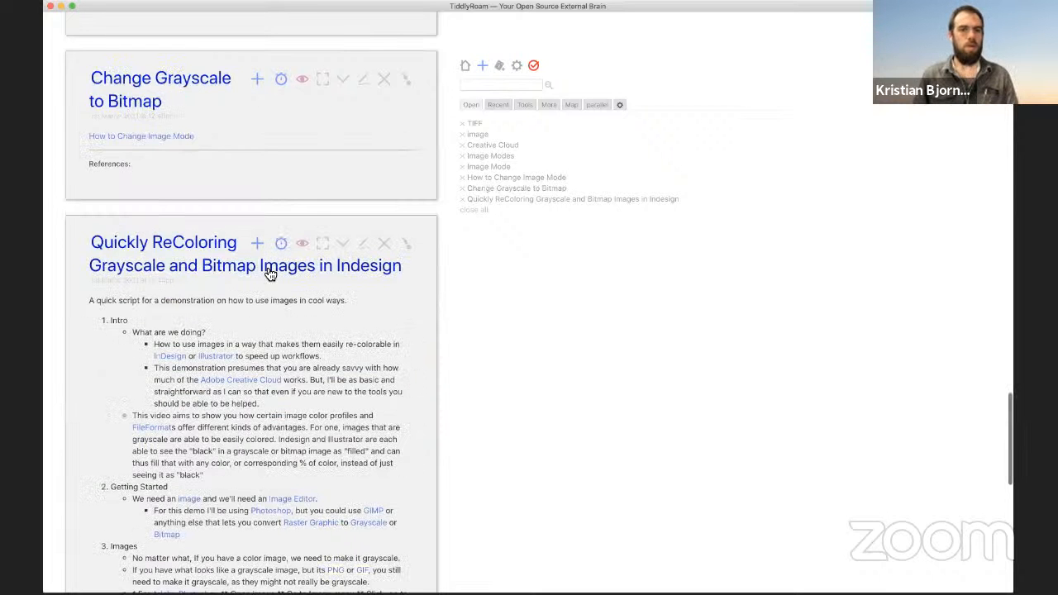
Step: Reopen the script and paste a copy of the {{How to Change Image Mode}} line below the Grayscale line
{"action": "scroll", "coordinate": [308, 192], "scroll_direction": "down", "scroll_amount": 1}
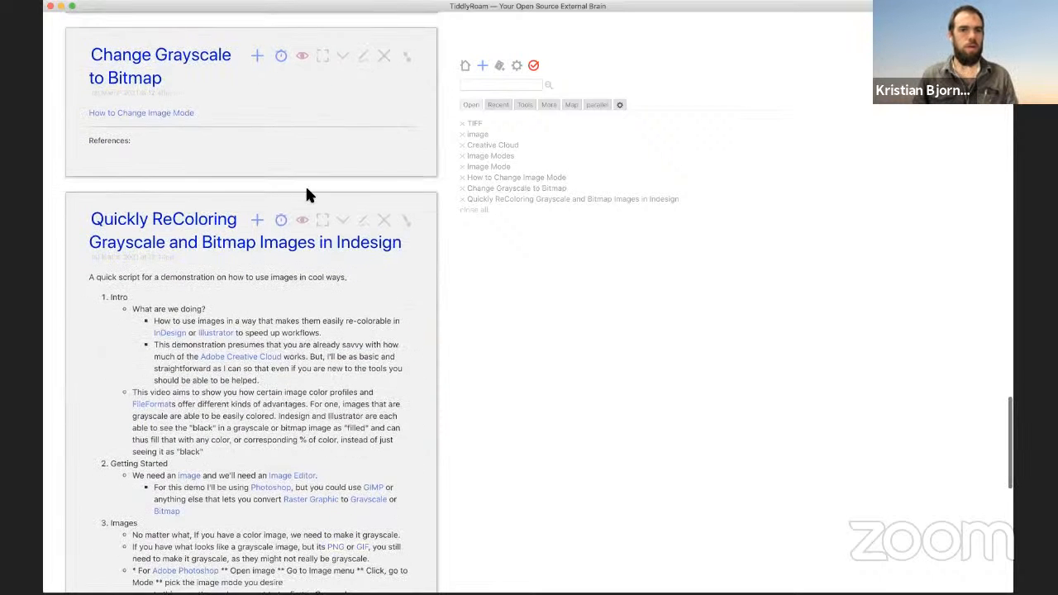
{"action": "left_click", "coordinate": [364, 213]}
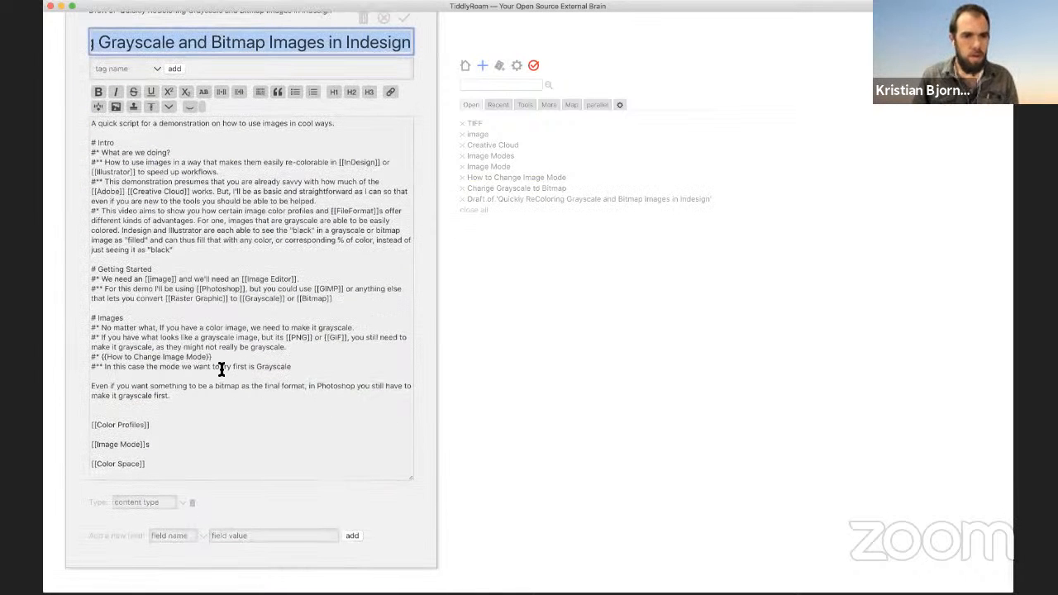
{"action": "triple_click", "coordinate": [221, 368]}
{"action": "triple_click", "coordinate": [232, 348]}
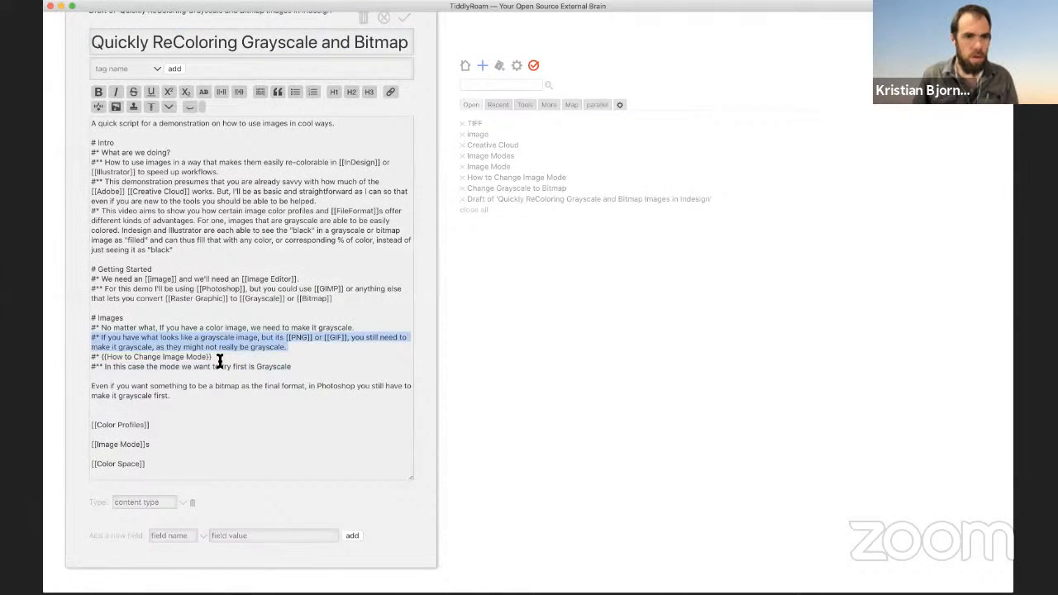
{"action": "triple_click", "coordinate": [221, 359]}
{"action": "key", "text": "super+c"}
{"action": "left_click", "coordinate": [208, 377]}
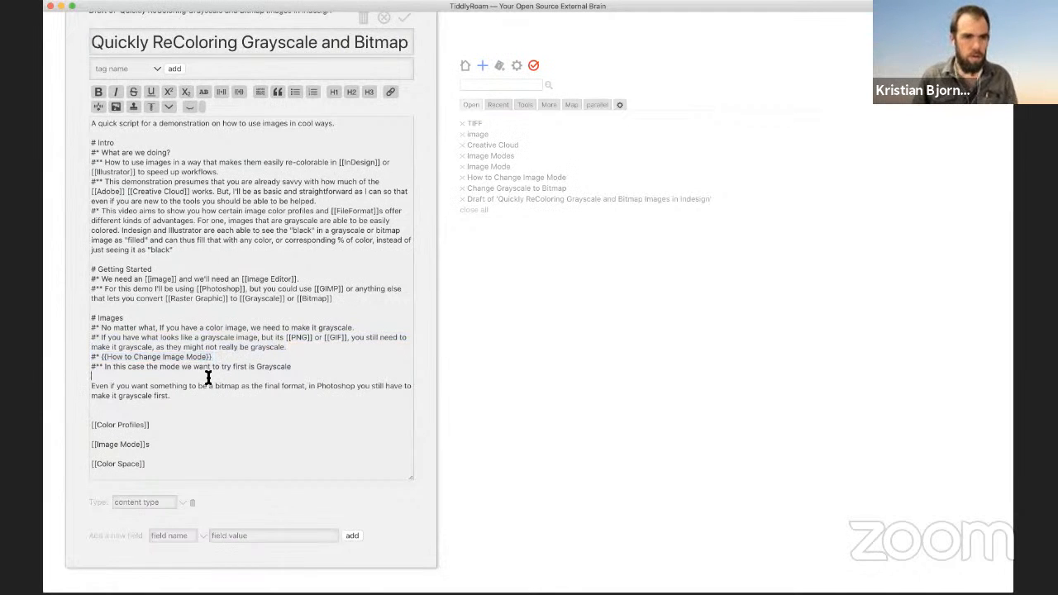
{"action": "key", "text": "Return"}
{"action": "key", "text": "super+v"}
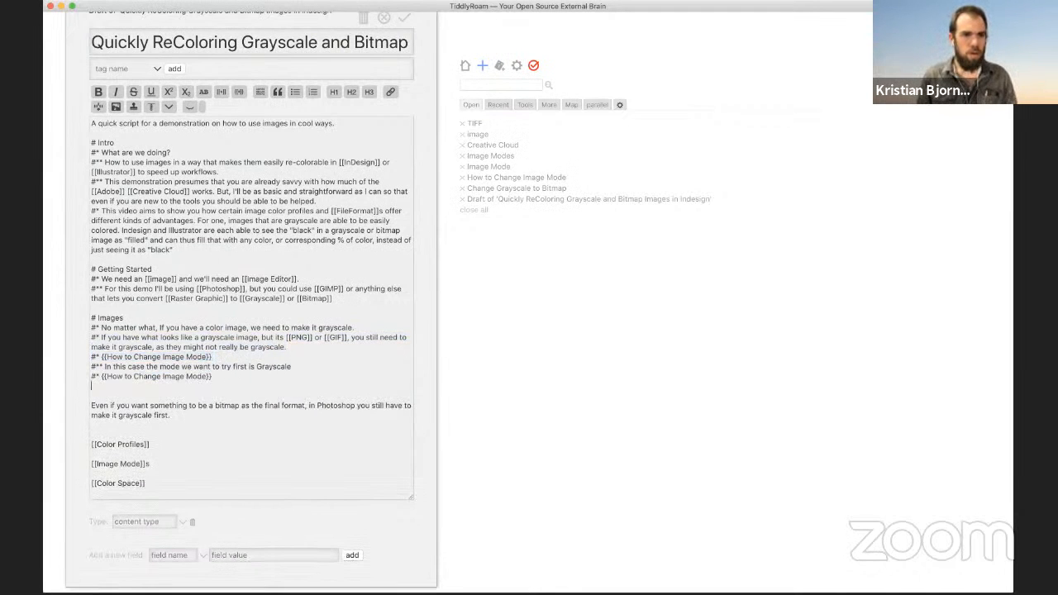
{"action": "key", "text": "BackSpace"}
Step: Replace the pasted title with 'Change Grayscale to Bitmap' and save the script
{"action": "double_click", "coordinate": [174, 377]}
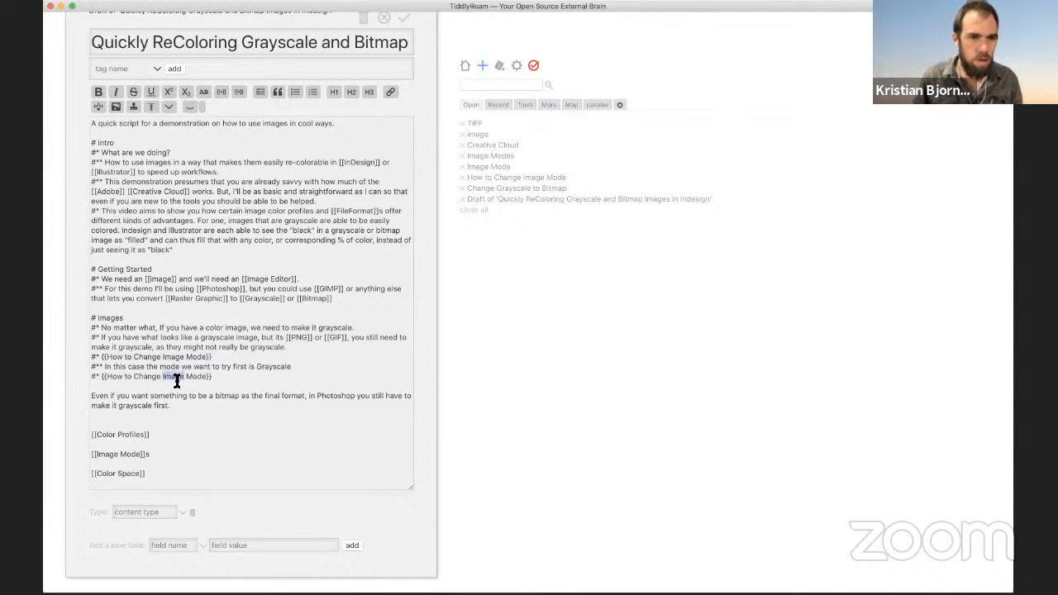
{"action": "left_click_drag", "start_coordinate": [182, 377], "coordinate": [106, 378]}
{"action": "type", "text": "Change"}
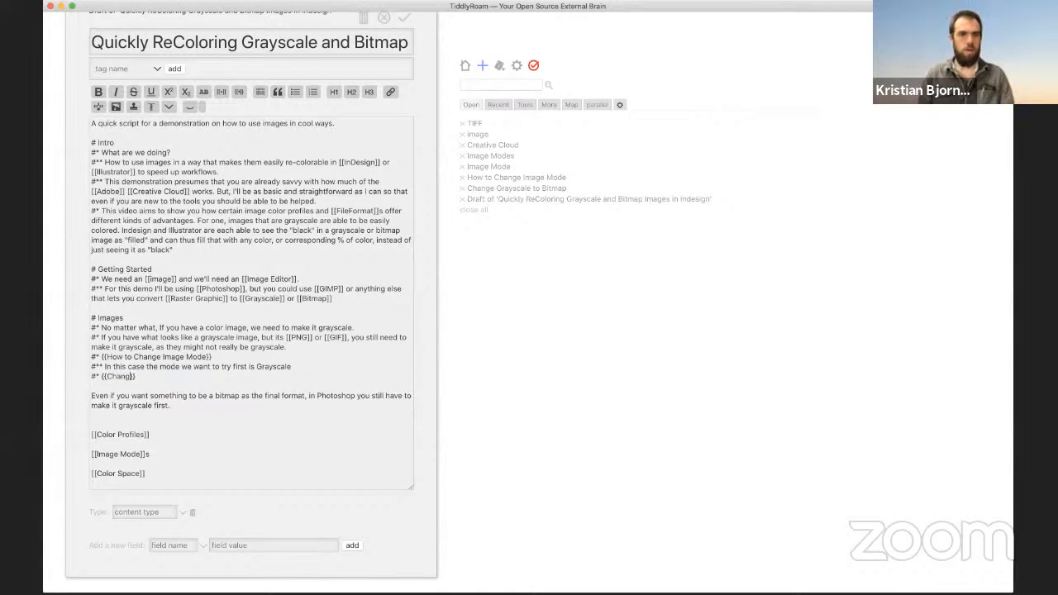
{"action": "scroll", "coordinate": [192, 367], "scroll_direction": "up", "scroll_amount": 1}
{"action": "scroll", "coordinate": [191, 366], "scroll_direction": "up", "scroll_amount": 10}
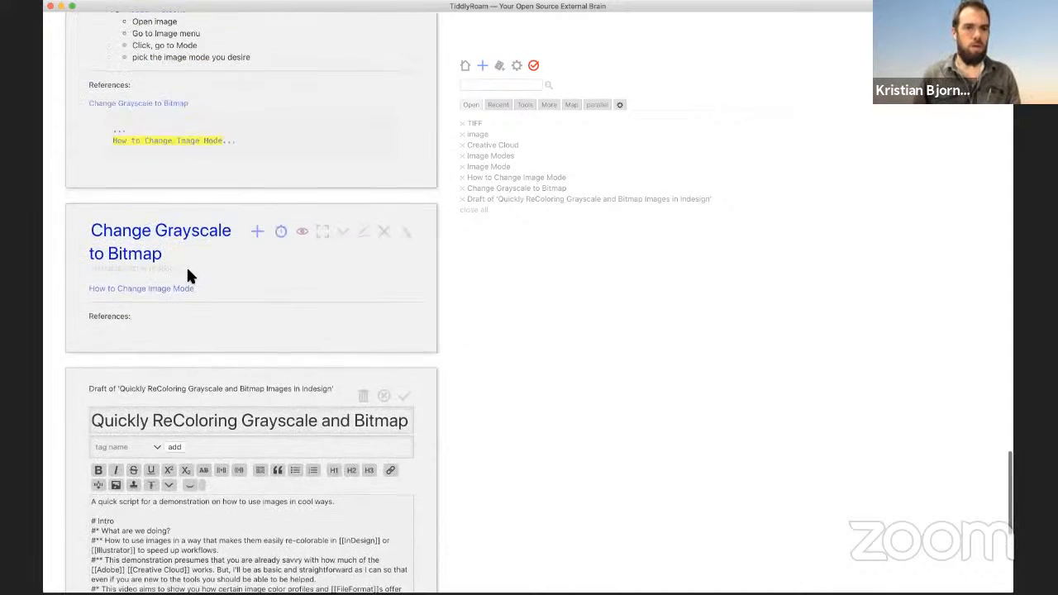
{"action": "left_click_drag", "start_coordinate": [110, 279], "coordinate": [87, 260]}
{"action": "key", "text": "ctrl+c"}
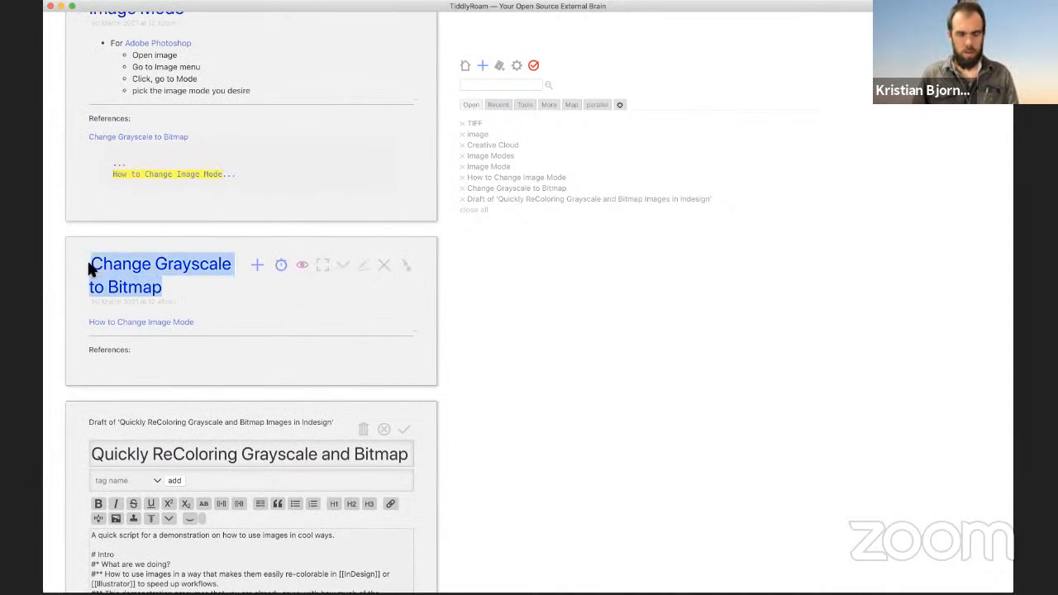
{"action": "scroll", "coordinate": [218, 345], "scroll_direction": "down", "scroll_amount": 4}
{"action": "scroll", "coordinate": [219, 343], "scroll_direction": "down", "scroll_amount": 7}
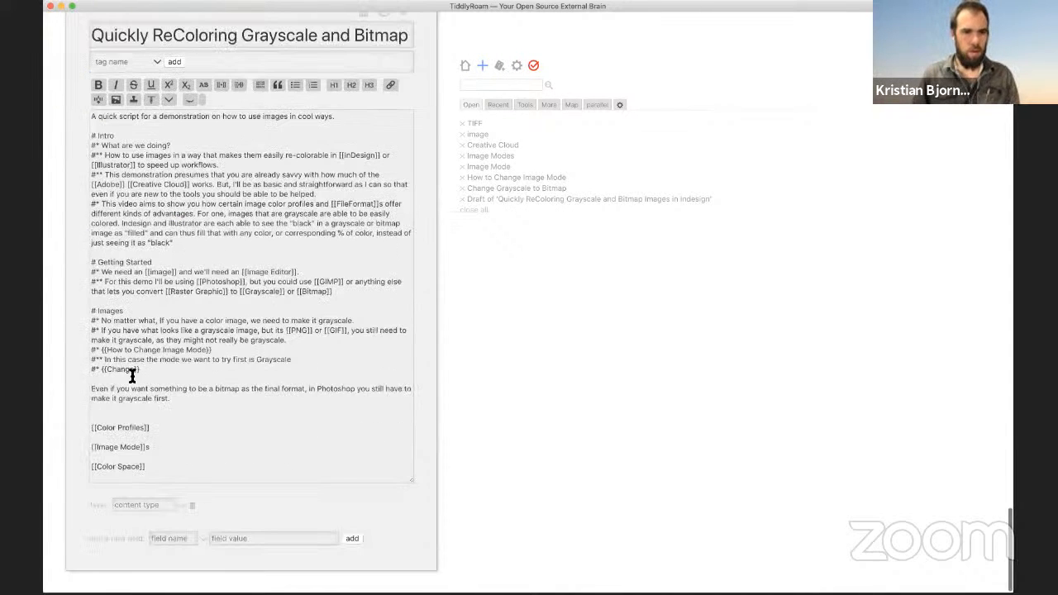
{"action": "left_click", "coordinate": [138, 370]}
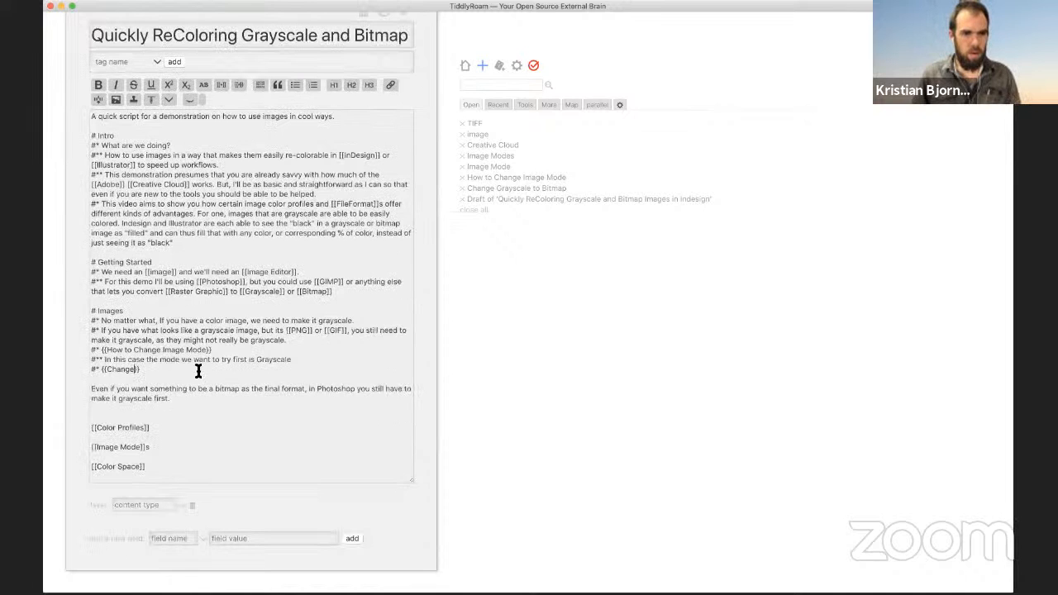
{"action": "double_click", "coordinate": [121, 370]}
{"action": "key", "text": "ctrl+v"}
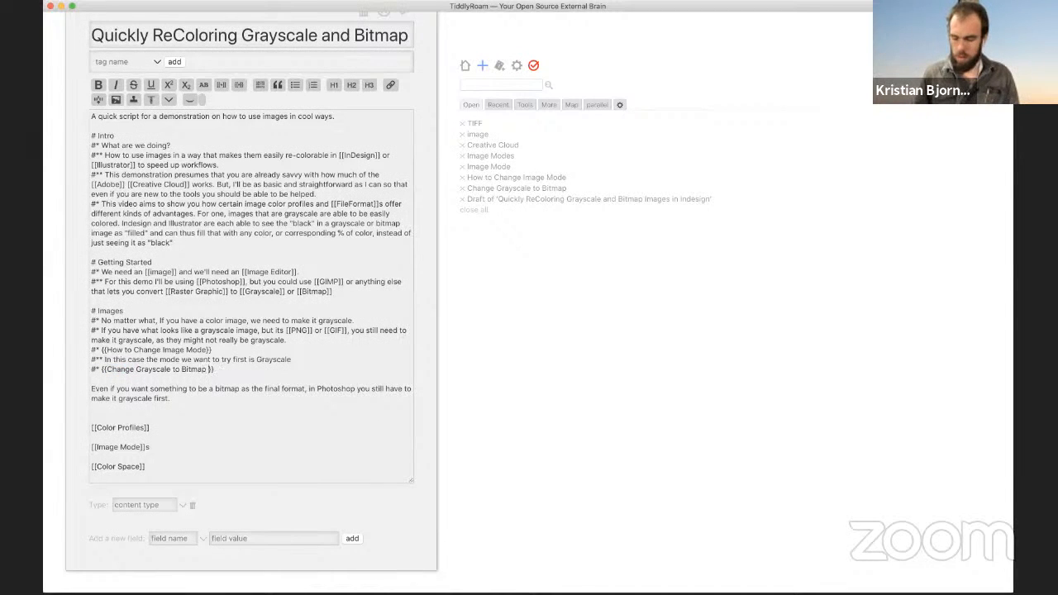
{"action": "key", "text": "BackSpace"}
{"action": "scroll", "coordinate": [425, 138], "scroll_direction": "up", "scroll_amount": 3}
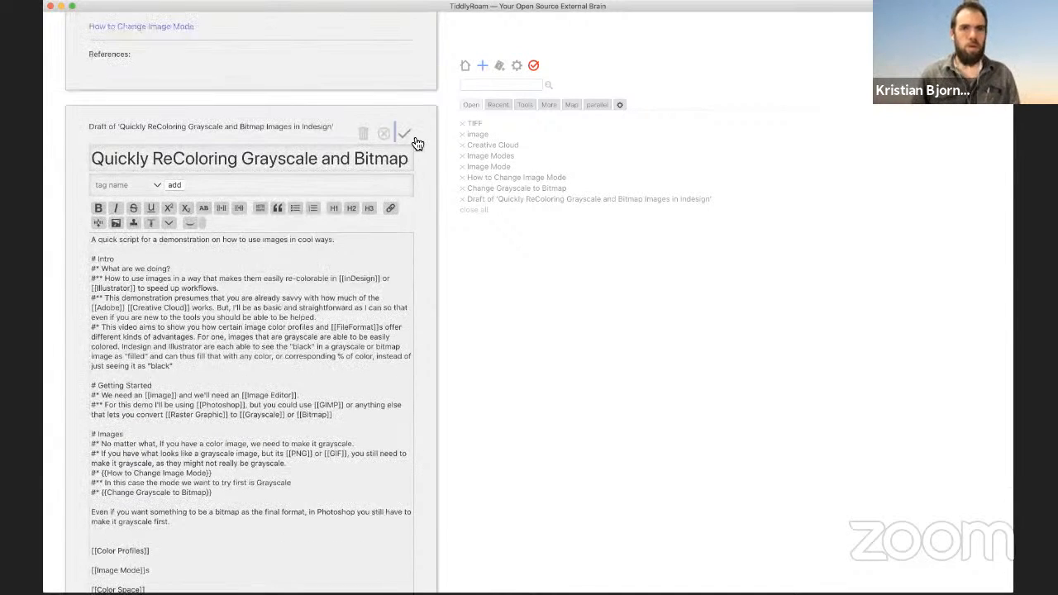
{"action": "left_click", "coordinate": [394, 135]}
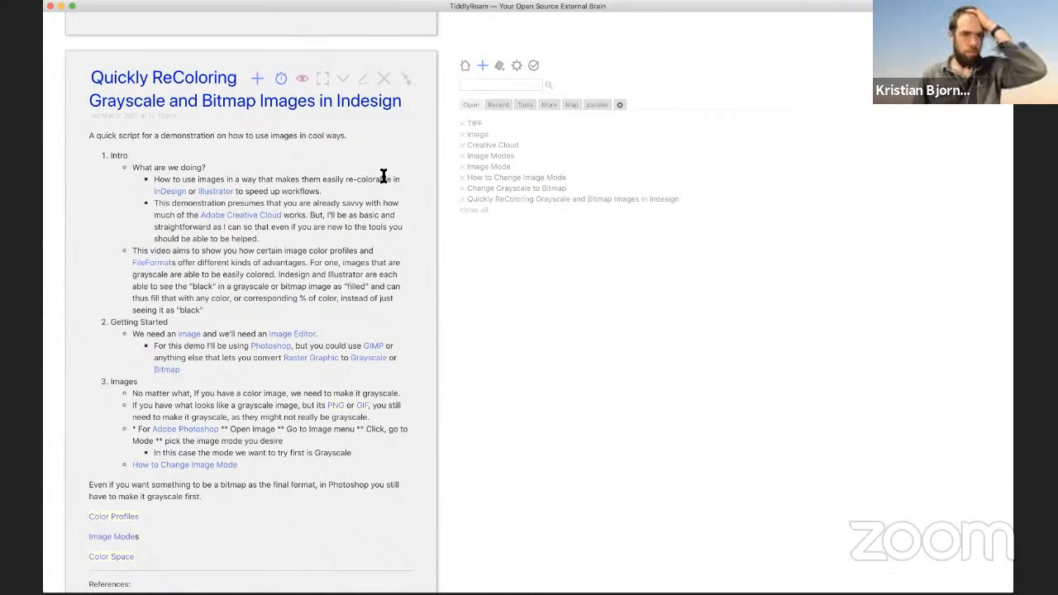
Step: Open Change Grayscale to Bitmap for editing and insert a new '*' bullet line above its link
{"action": "scroll", "coordinate": [383, 176], "scroll_direction": "up", "scroll_amount": 3}
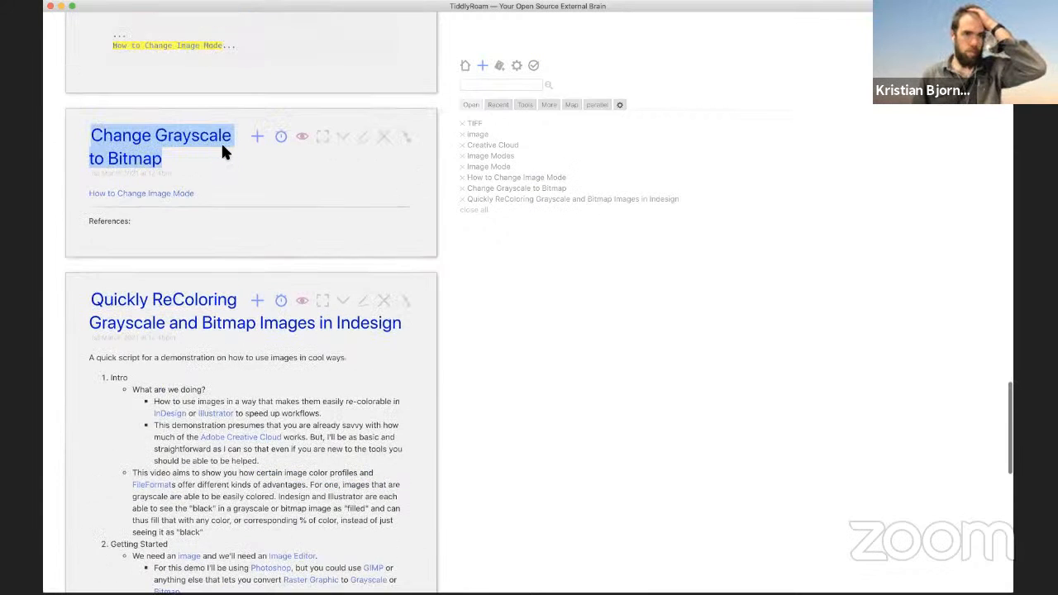
{"action": "left_click", "coordinate": [366, 140]}
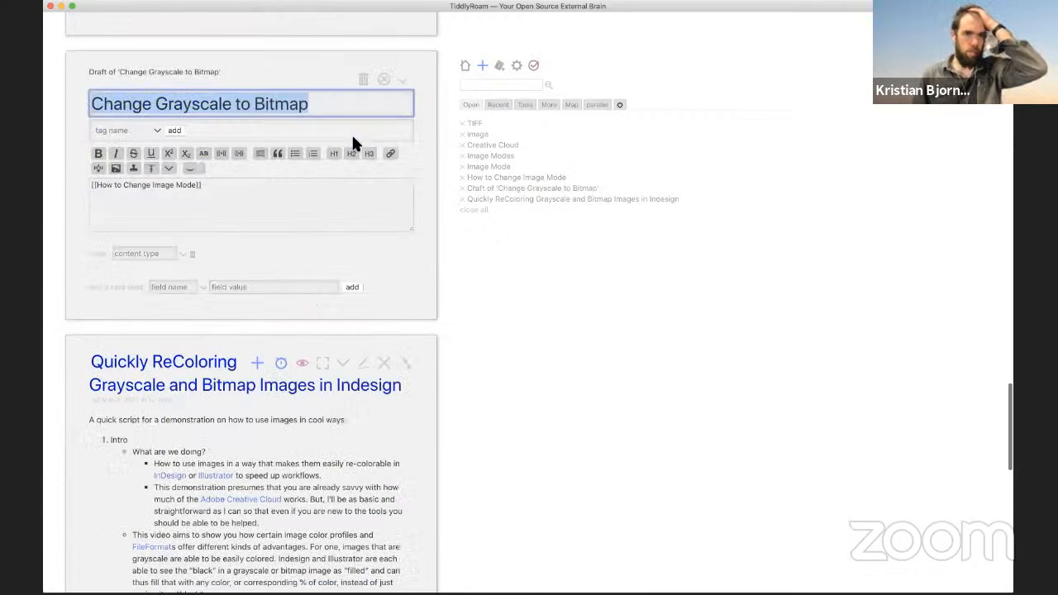
{"action": "left_click", "coordinate": [231, 195]}
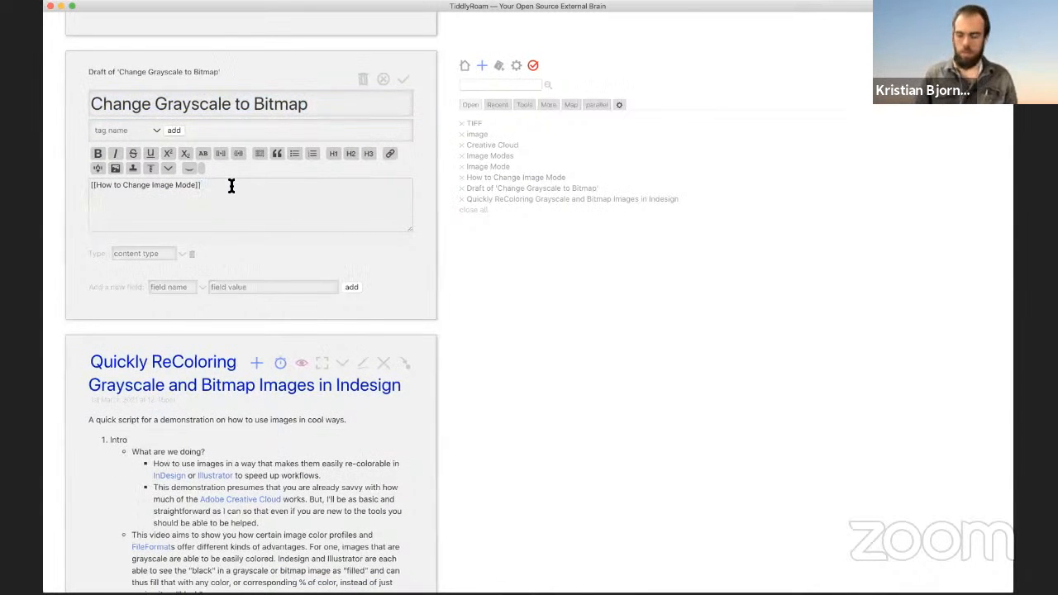
{"action": "key", "text": "super+a"}
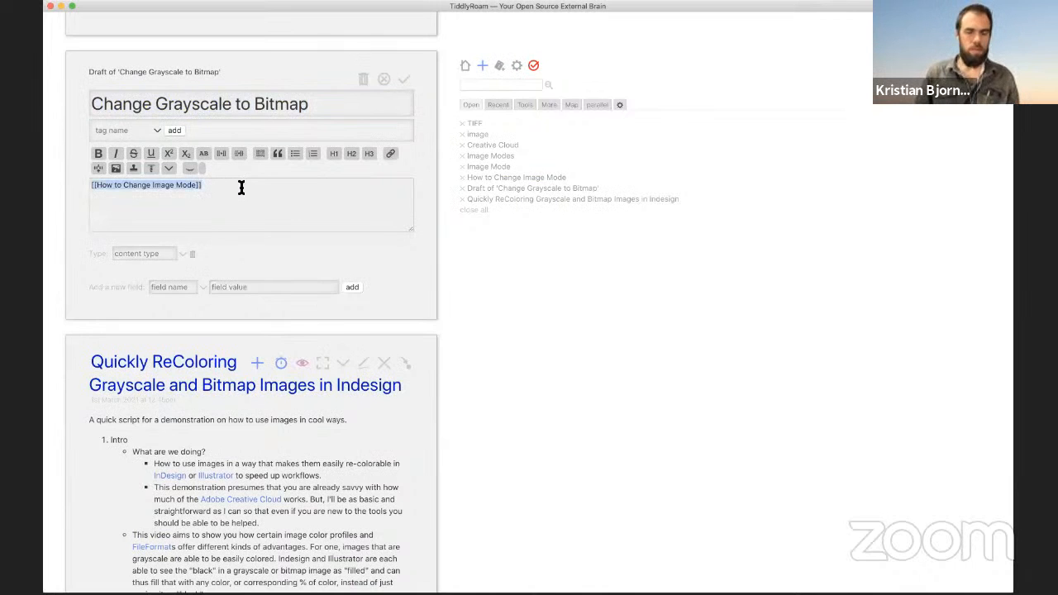
{"action": "key", "text": "Right"}
{"action": "key", "text": "Return"}
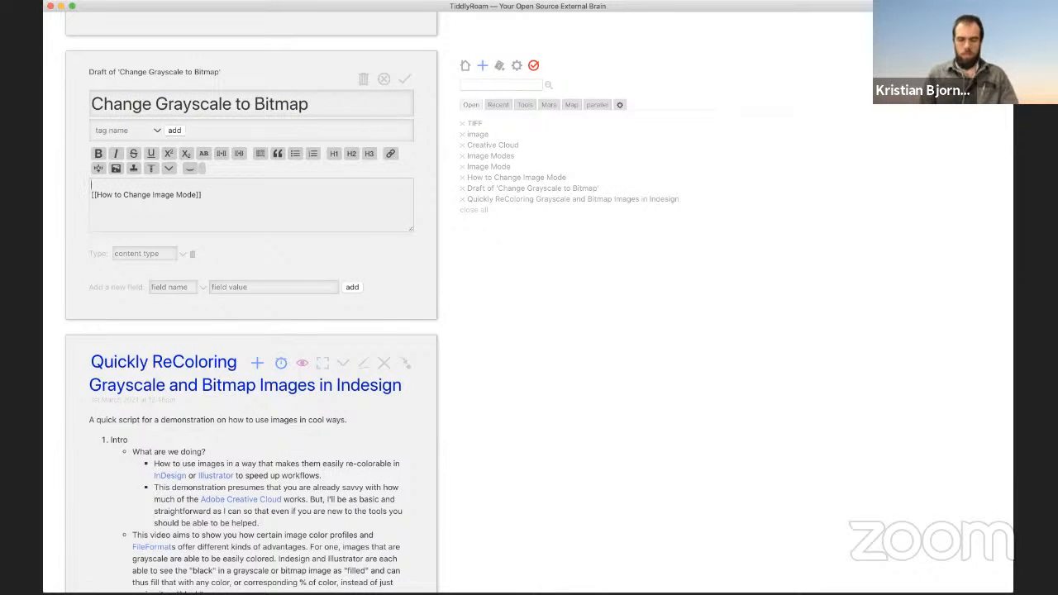
{"action": "type", "text": "*"}
Step: Complete the bullet as 'for [[Adobe]] [[Photoshop]]' and begin a '**' sub-bullet line
{"action": "scroll", "coordinate": [257, 277], "scroll_direction": "down", "scroll_amount": 5}
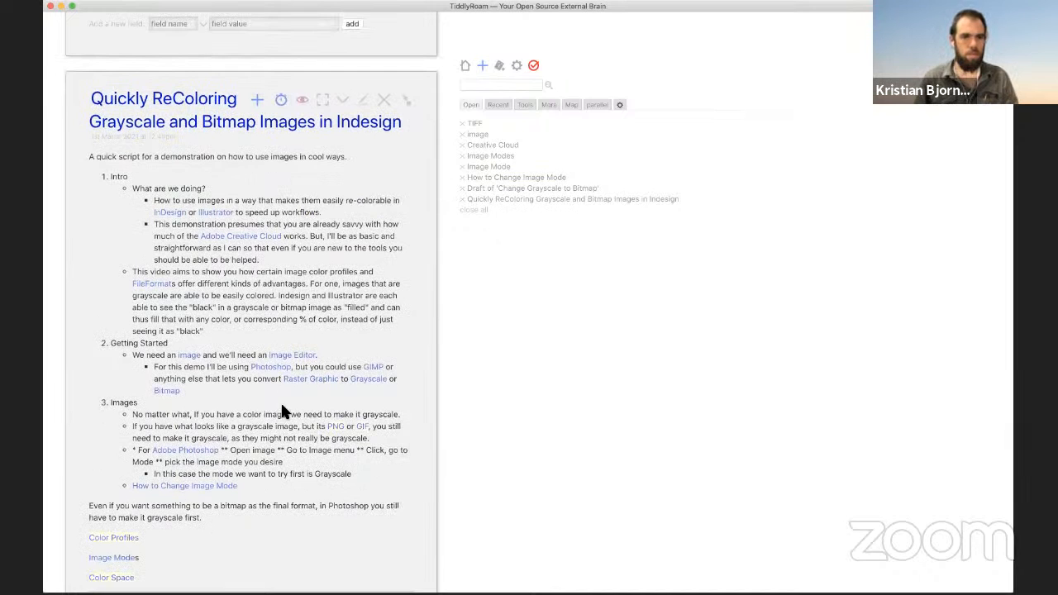
{"action": "scroll", "coordinate": [280, 401], "scroll_direction": "up", "scroll_amount": 2}
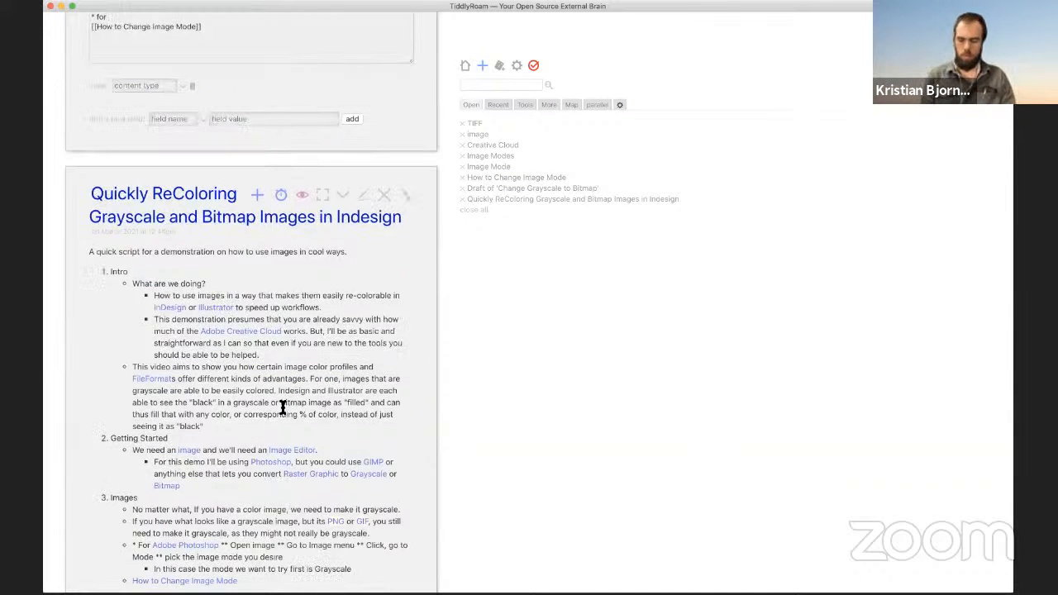
{"action": "type", "text": "Ado"}
{"action": "key", "text": "Down"}
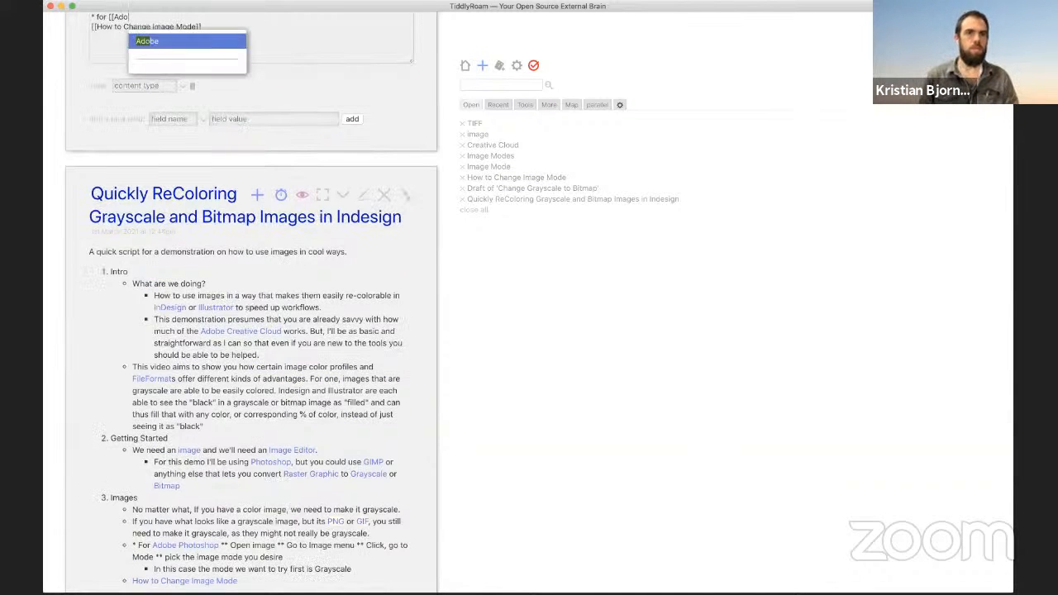
{"action": "key", "text": "Return"}
{"action": "type", "text": "[[Pho"}
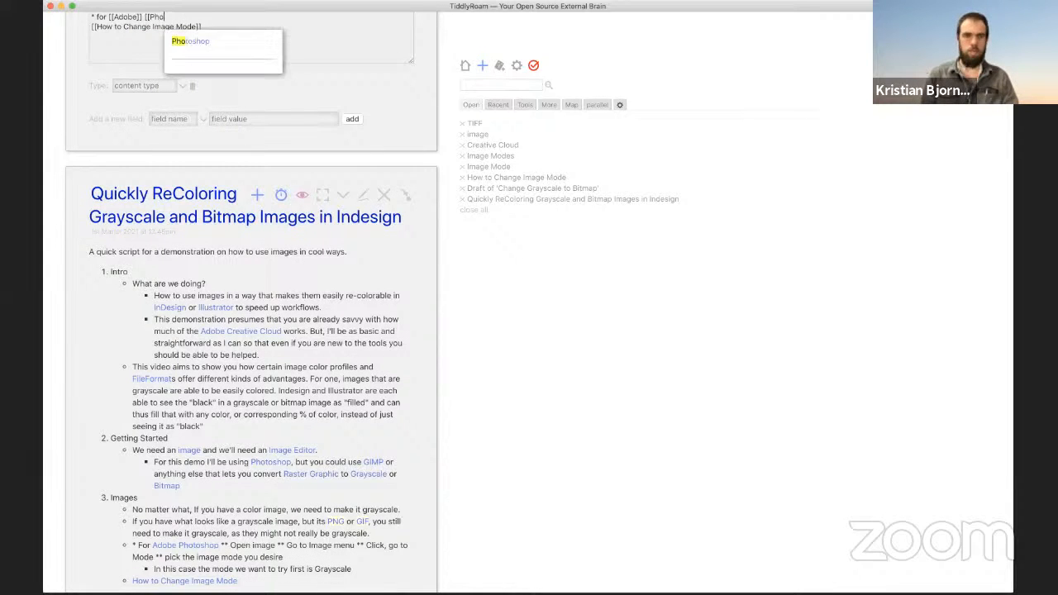
{"action": "key", "text": "Down"}
{"action": "key", "text": "Return"}
{"action": "scroll", "coordinate": [300, 413], "scroll_direction": "up", "scroll_amount": 3}
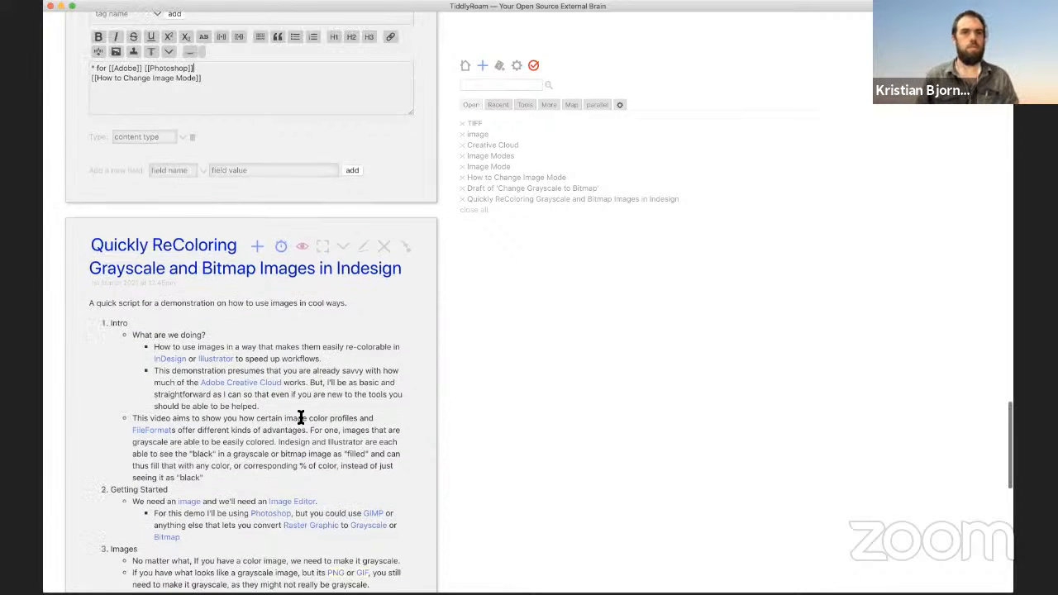
{"action": "key", "text": "Return"}
{"action": "type", "text": "**"}
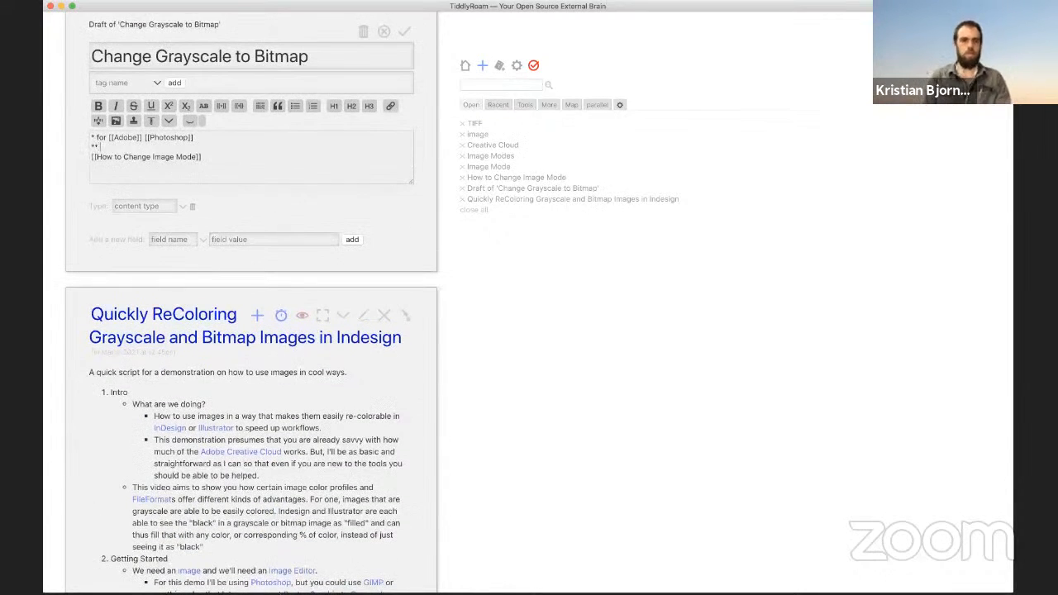
{"action": "scroll", "coordinate": [300, 415], "scroll_direction": "down", "scroll_amount": 8}
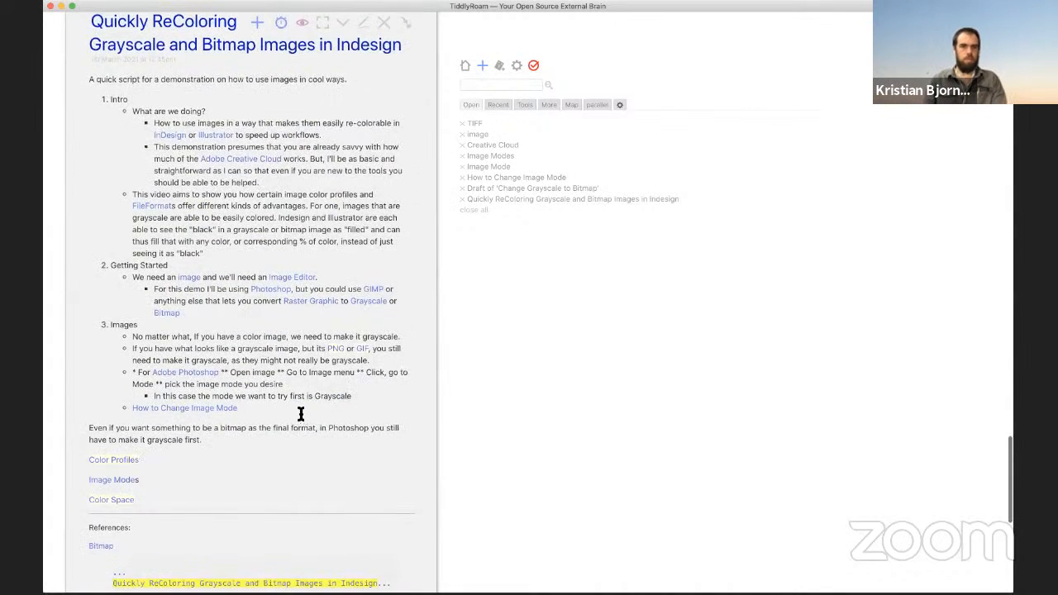
{"action": "scroll", "coordinate": [300, 416], "scroll_direction": "up", "scroll_amount": 7}
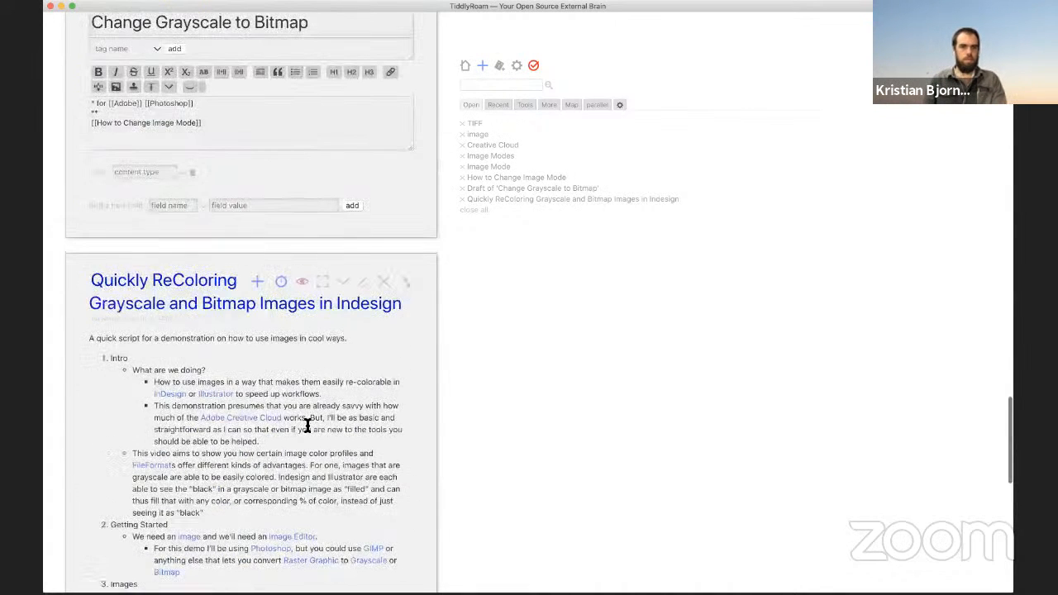
Step: Move the How to Change Image Mode link into a '** Start with' sub-bullet
{"action": "left_click", "coordinate": [95, 122]}
{"action": "key", "text": "BackSpace"}
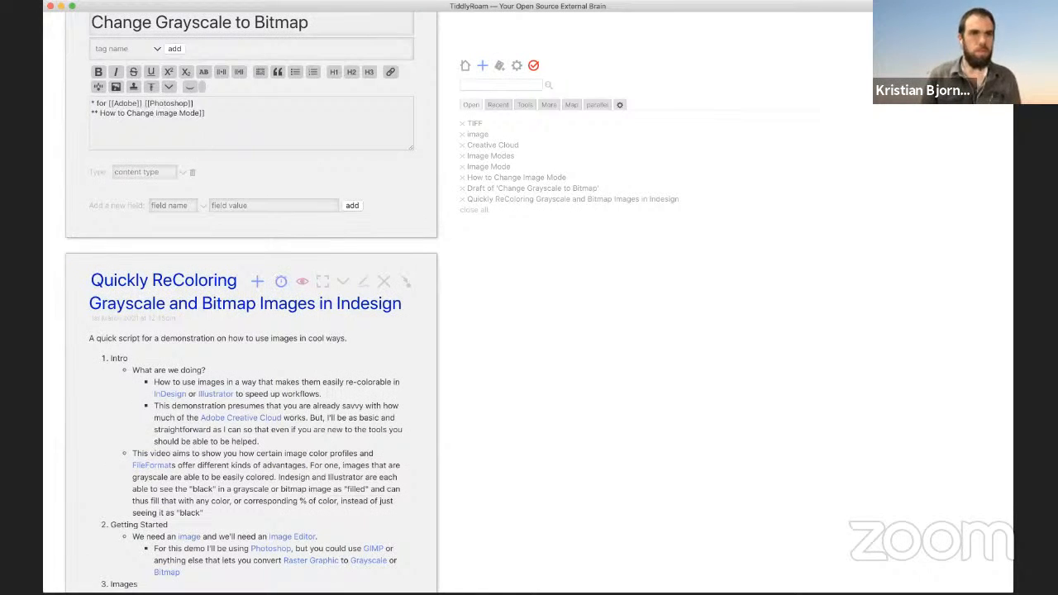
{"action": "type", "text": "[["}
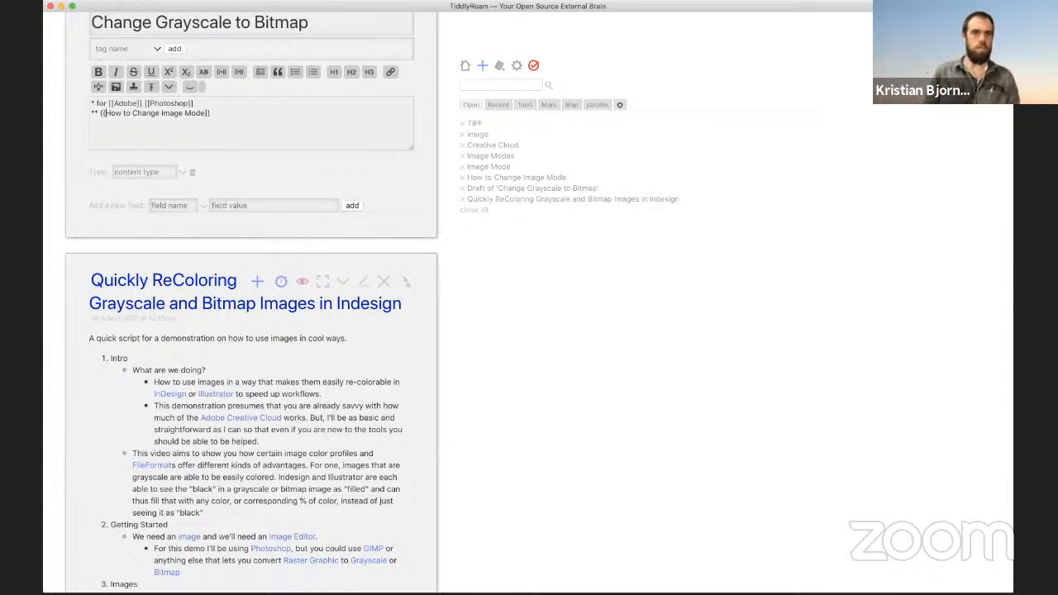
{"action": "key", "text": "BackSpace"}
{"action": "key", "text": "BackSpace"}
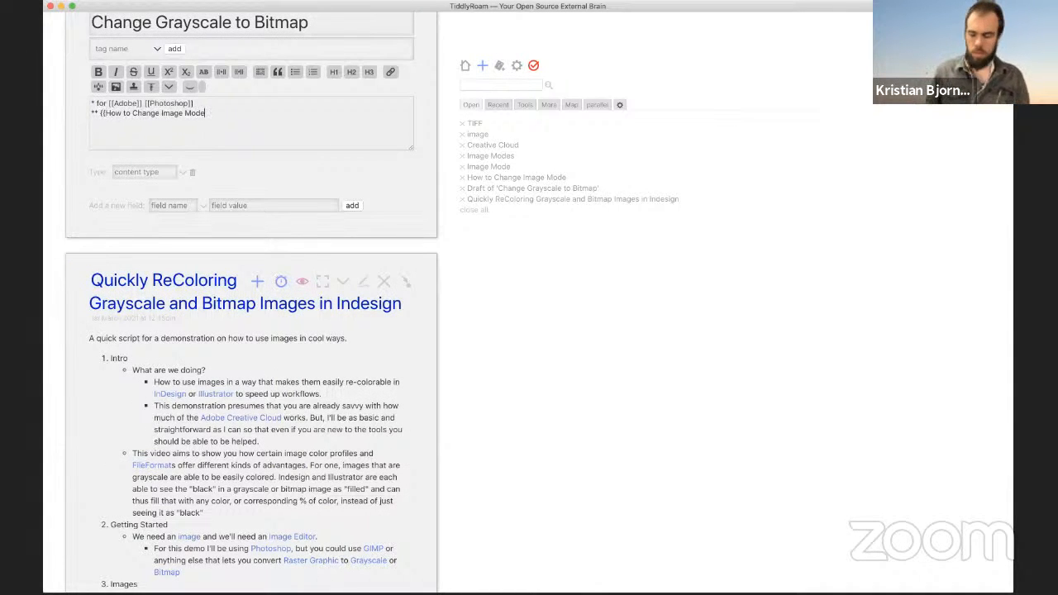
{"action": "type", "text": "]] ** "}
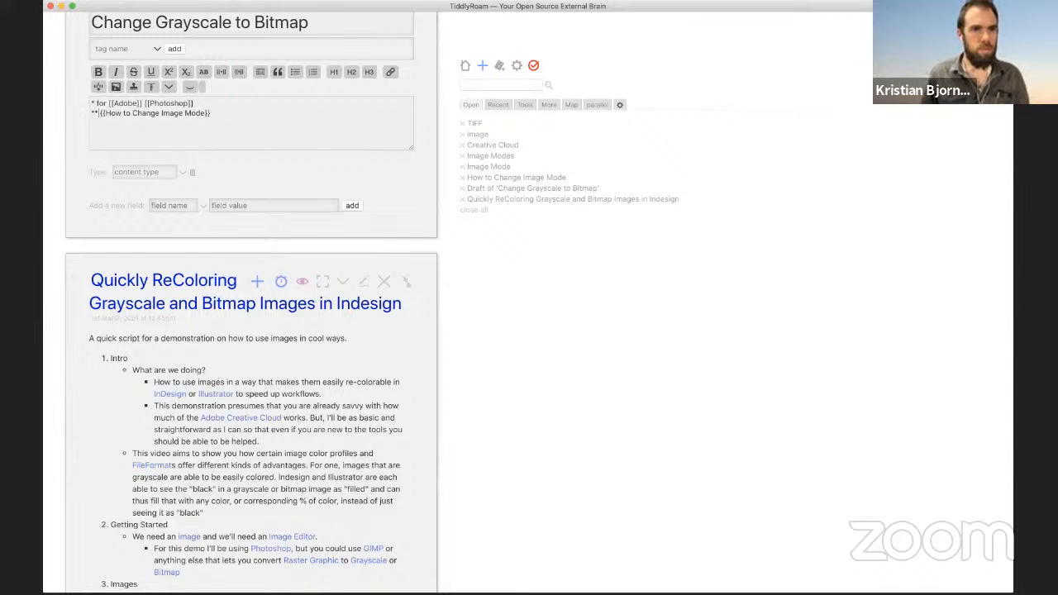
{"action": "type", "text": "Start with"}
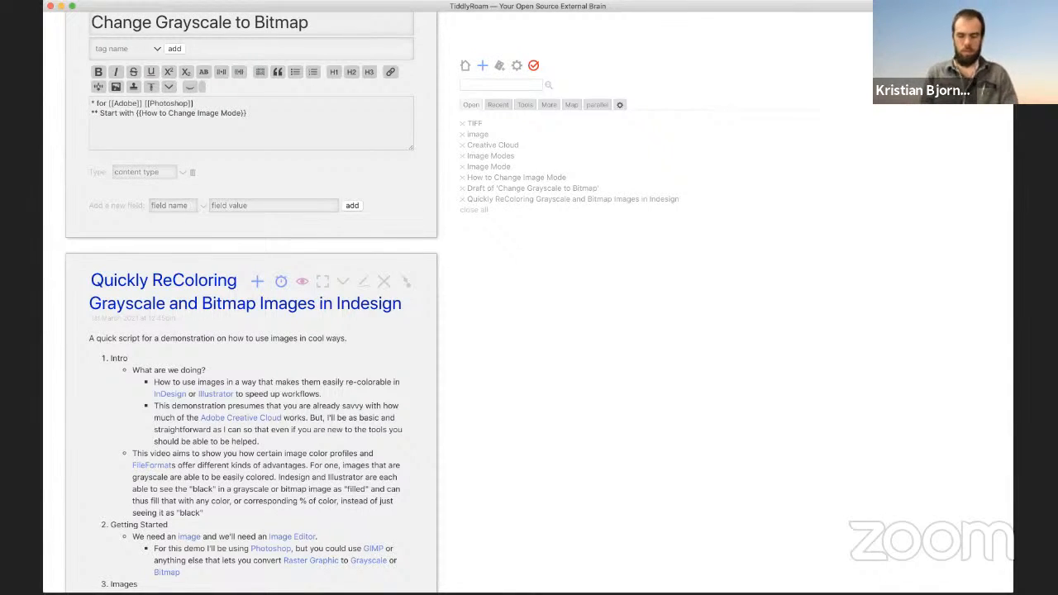
Step: Add the sub-bullet 'Once Image Mode menu hangs down, select [[Bitmap]]'
{"action": "key", "text": "Return"}
{"action": "type", "text": "** Once"}
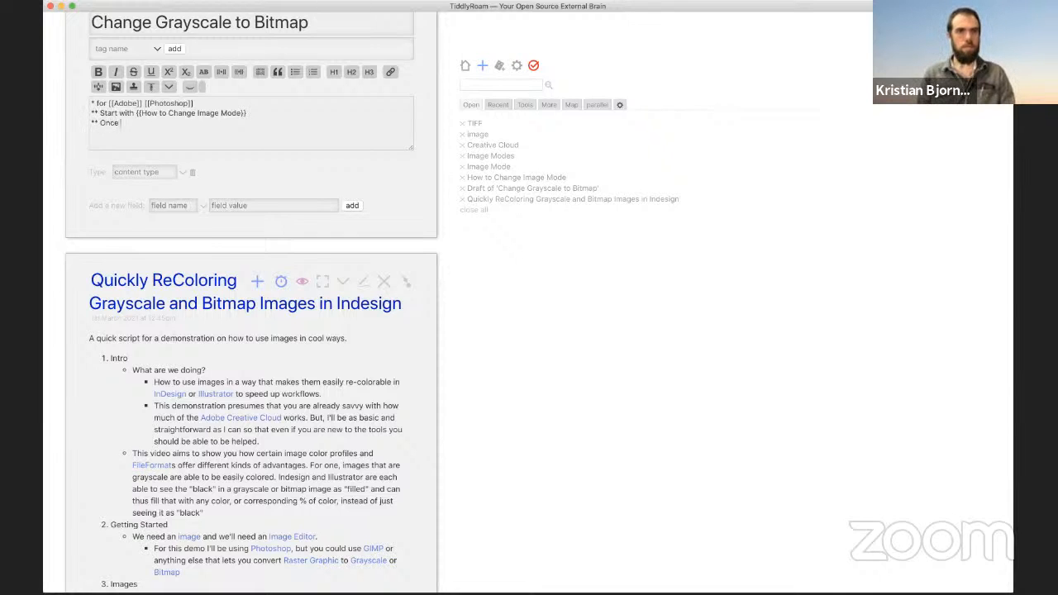
{"action": "type", "text": " Image Mode"}
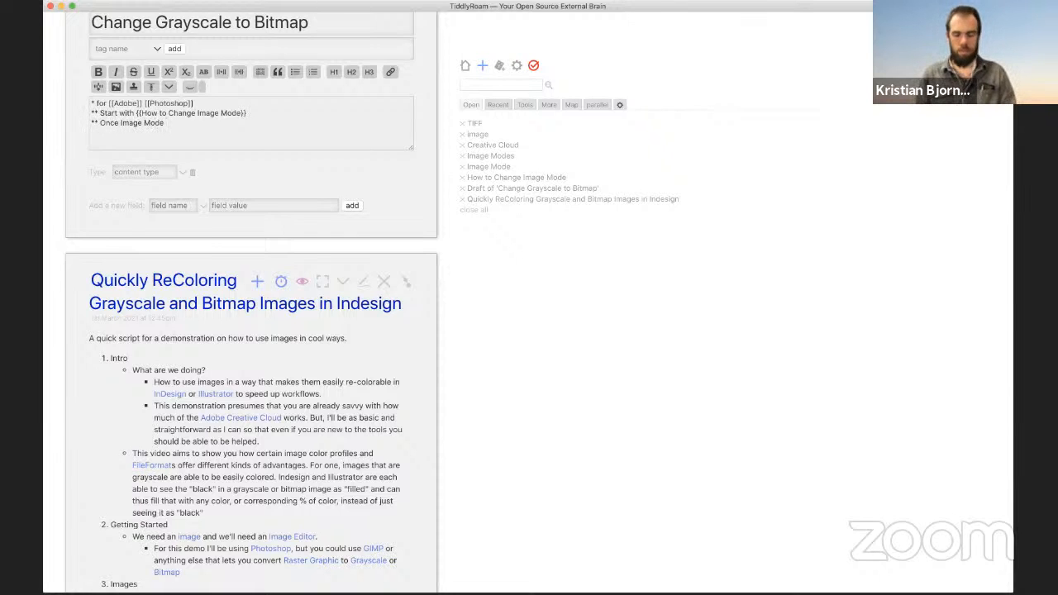
{"action": "type", "text": " menu is "}
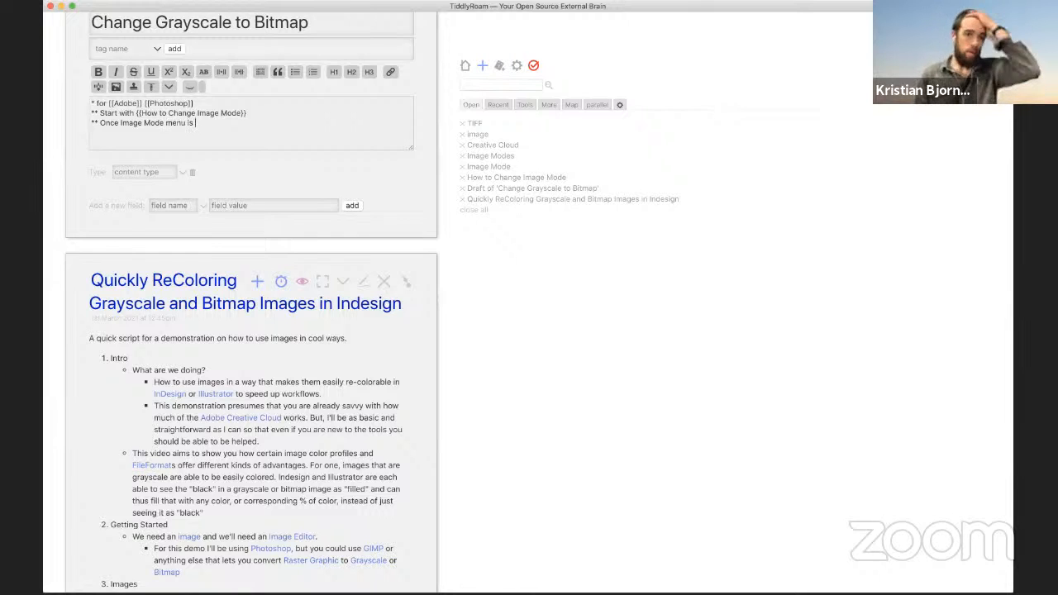
{"action": "type", "text": "hangin"}
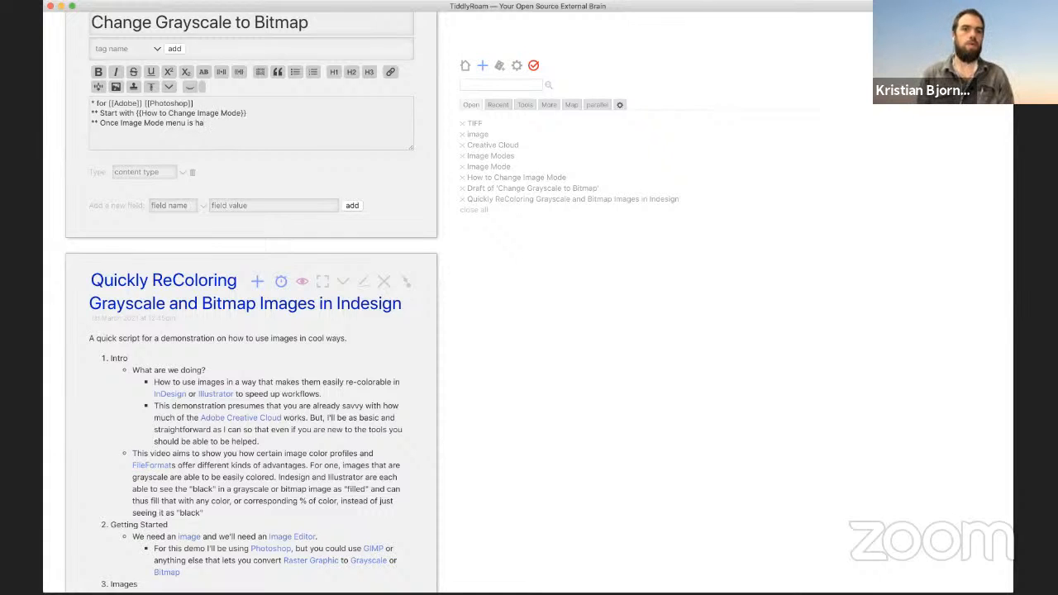
{"action": "key", "text": "BackSpace"}
{"action": "key", "text": "BackSpace"}
{"action": "key", "text": "BackSpace"}
{"action": "key", "text": "BackSpace"}
{"action": "type", "text": "s down,"}
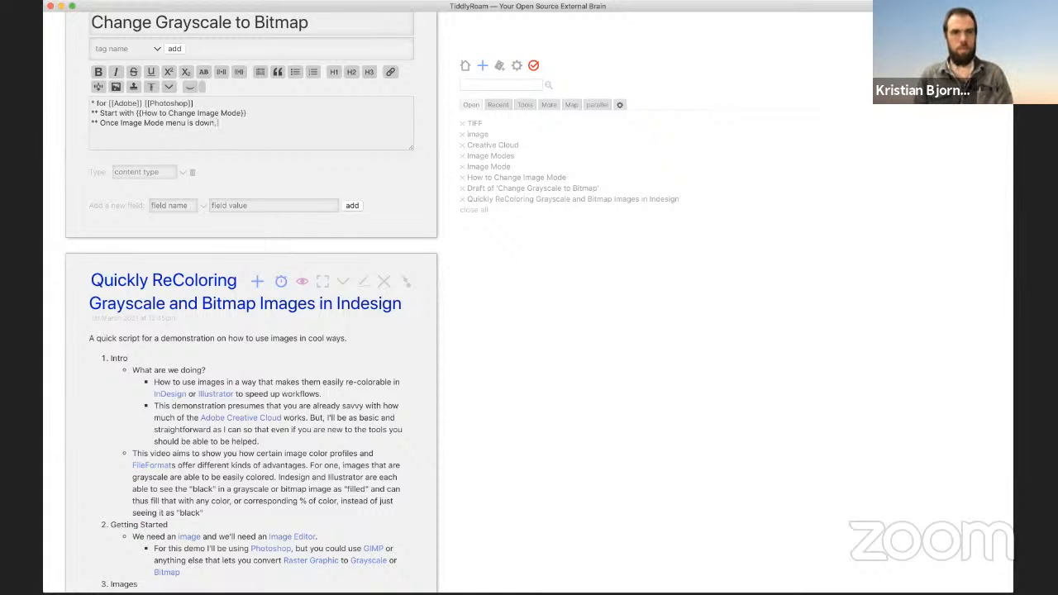
{"action": "type", "text": " select \"But"}
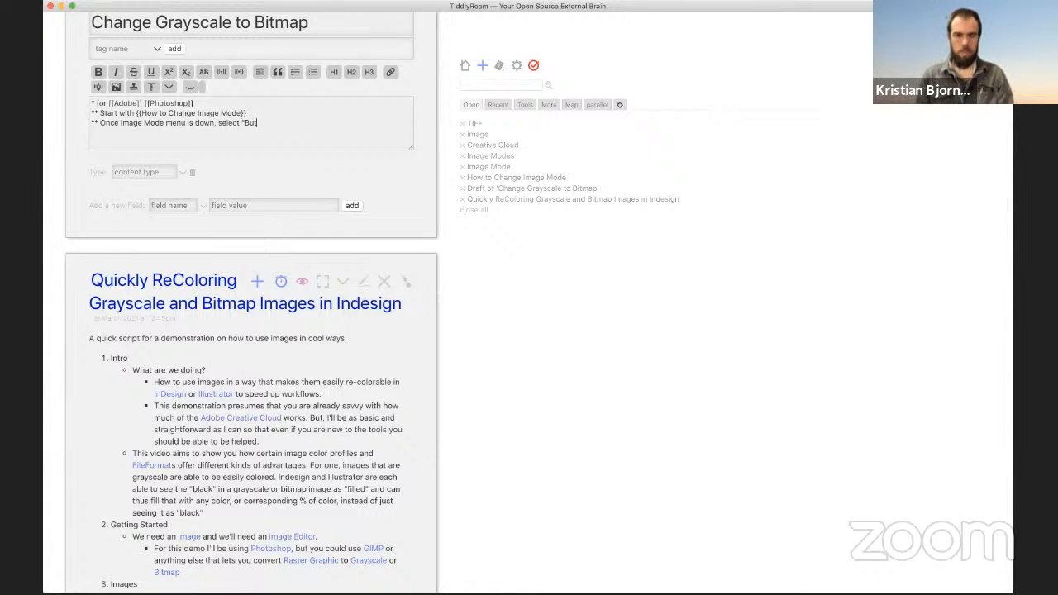
{"action": "type", "text": "[[Bitmap"}
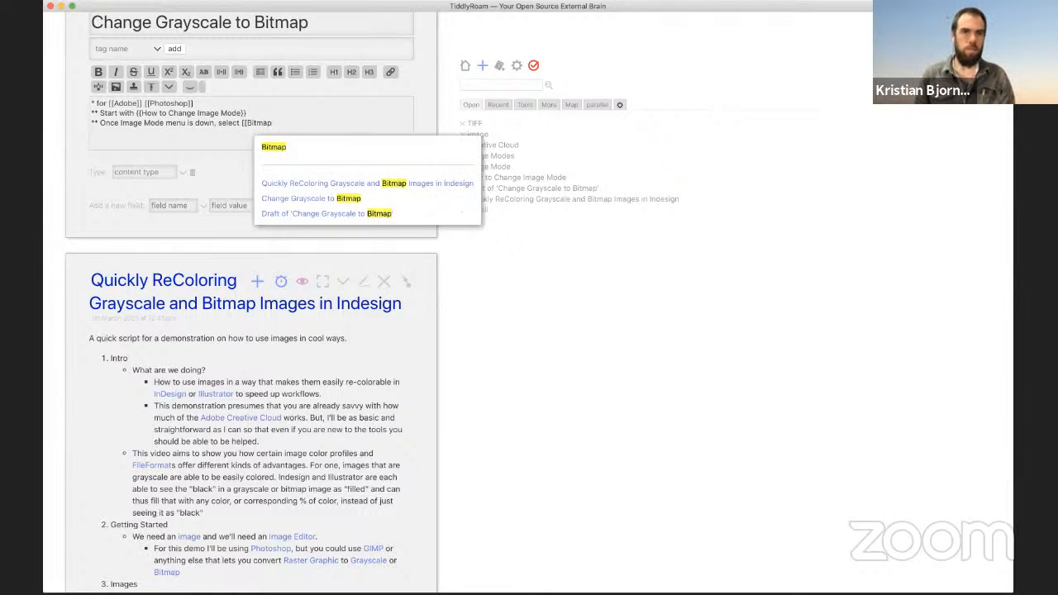
{"action": "key", "text": "Return"}
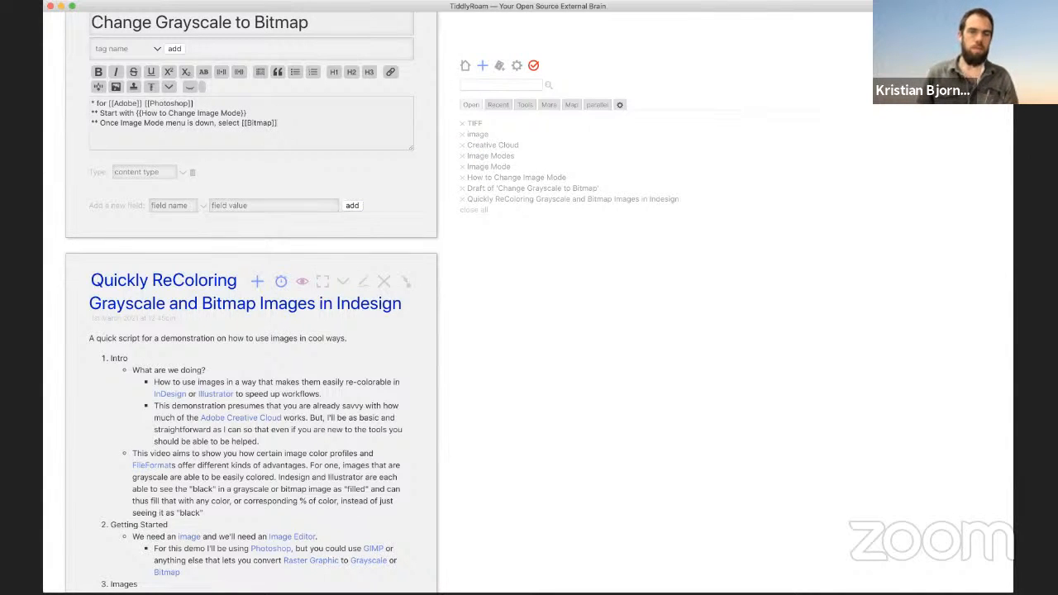
Step: Append 'and first change to [[Grayscale]]' to the Start with line
{"action": "key", "text": "super+Tab"}
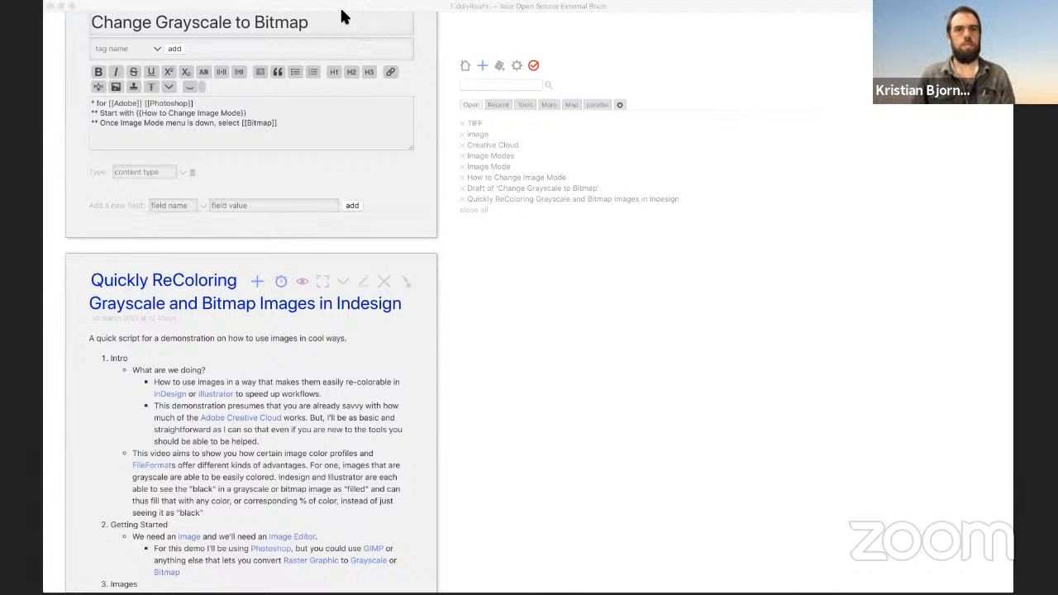
{"action": "left_click", "coordinate": [253, 106]}
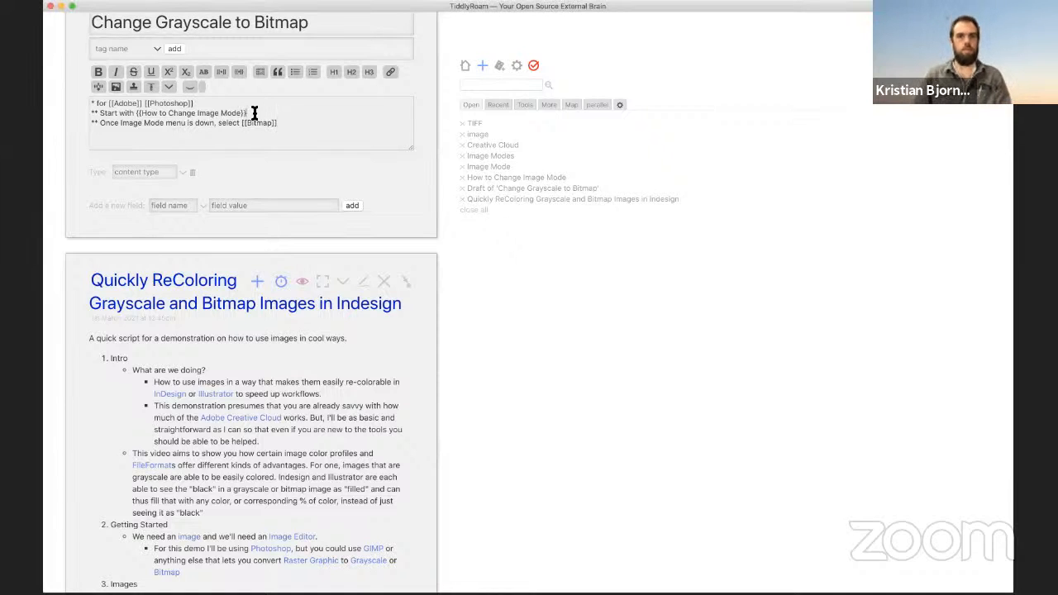
{"action": "type", "text": "and"}
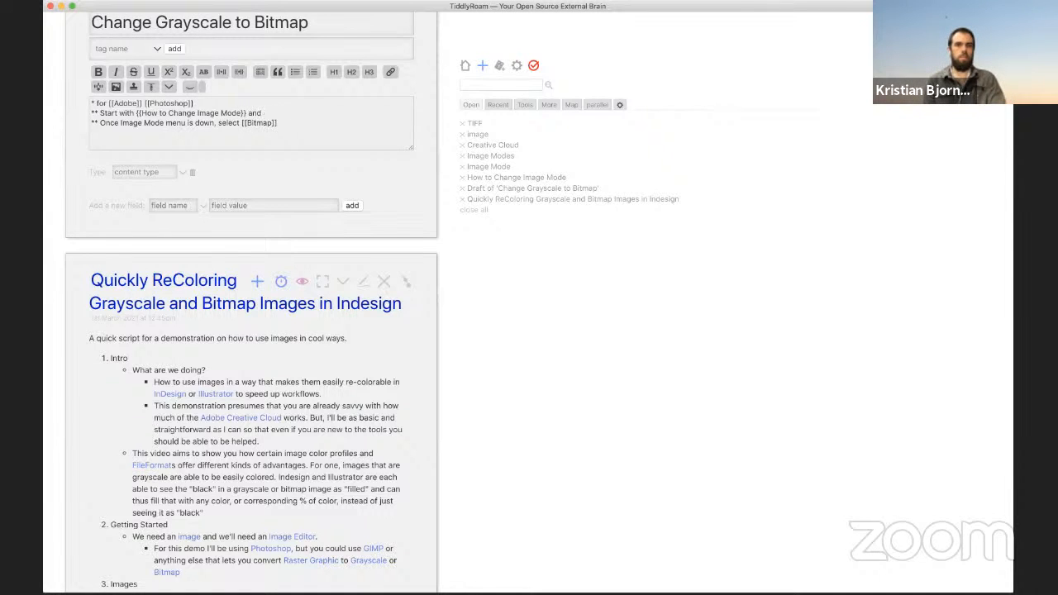
{"action": "type", "text": " first change to"}
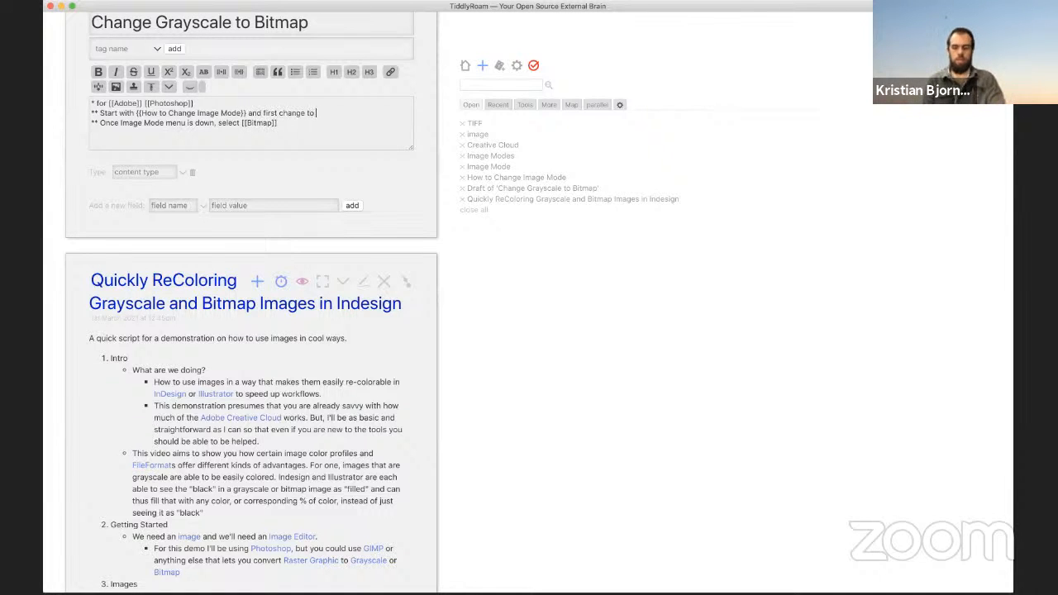
{"action": "type", "text": " [[Gra"}
{"action": "key", "text": "Down"}
{"action": "key", "text": "Return"}
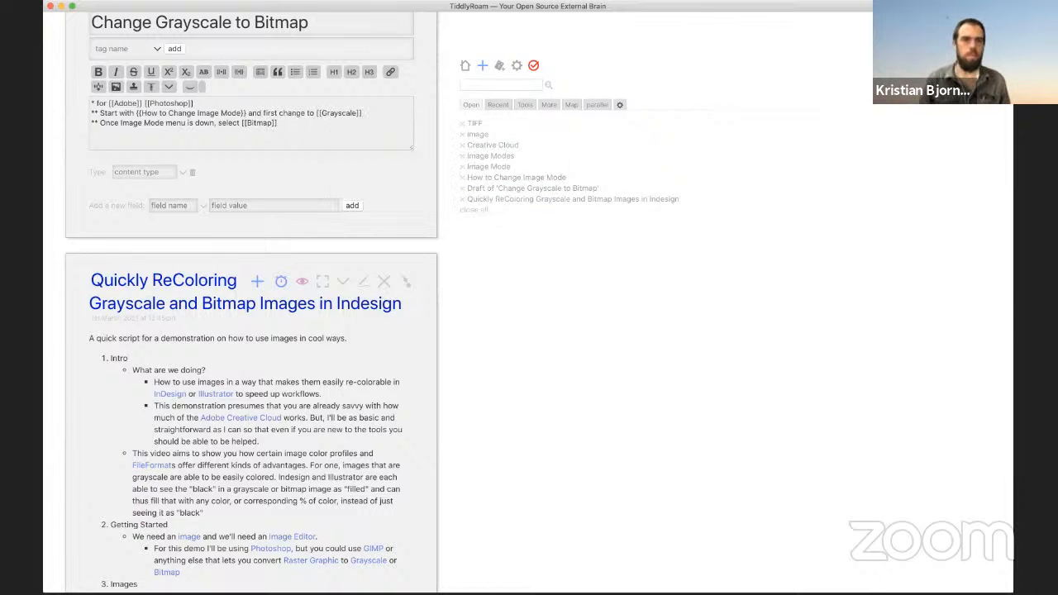
Step: Duplicate the Start with line and reword the copy as 'then, do … again'
{"action": "triple_click", "coordinate": [265, 113]}
{"action": "key", "text": "ctrl+c"}
{"action": "key", "text": "Right"}
{"action": "key", "text": "ctrl+v"}
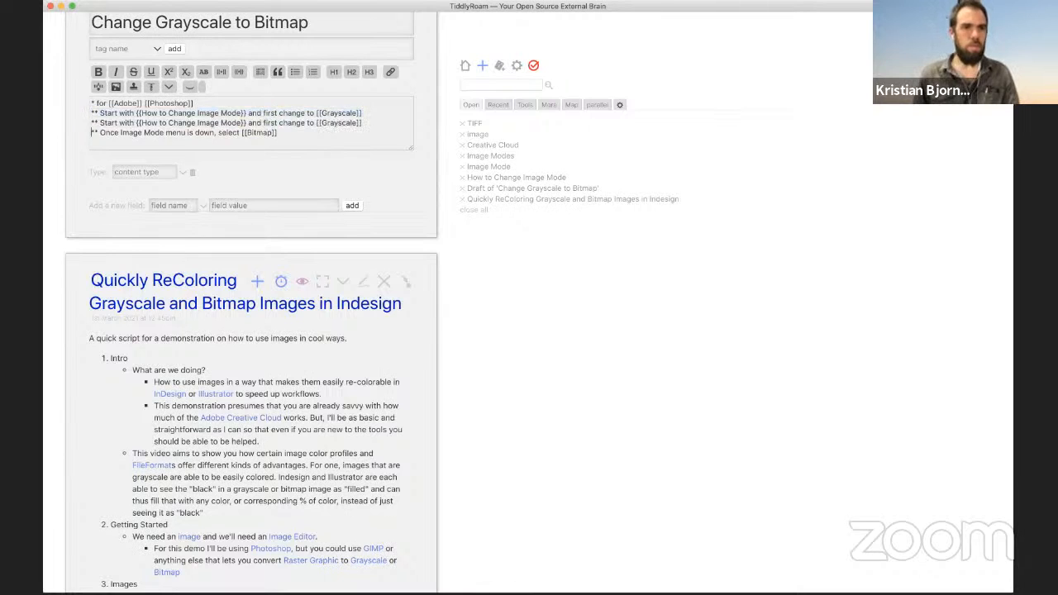
{"action": "left_click_drag", "start_coordinate": [99, 122], "coordinate": [134, 122]}
{"action": "type", "text": "then, do"}
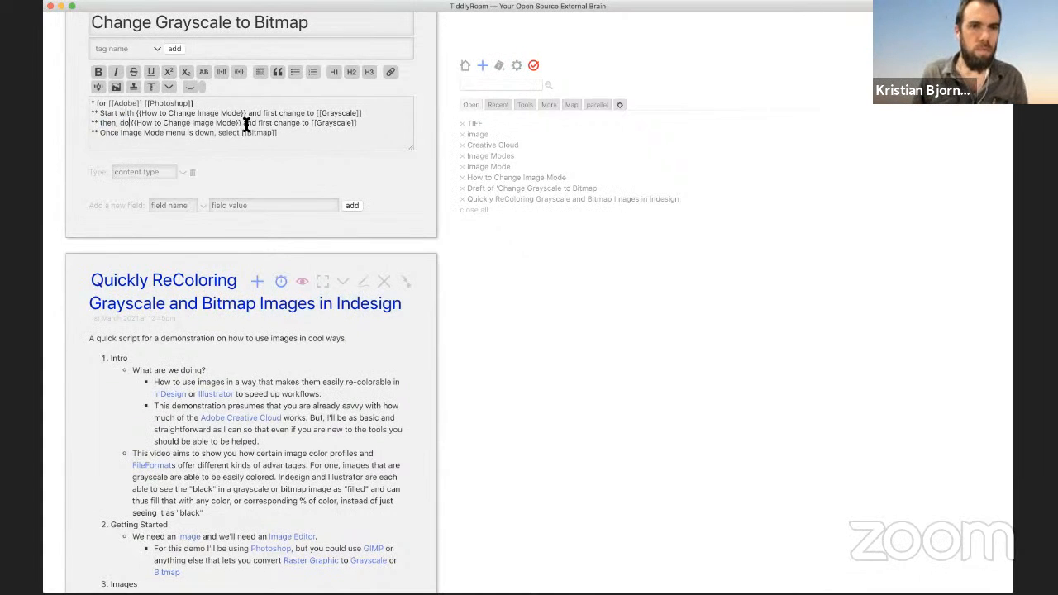
{"action": "left_click_drag", "start_coordinate": [244, 123], "coordinate": [351, 124]}
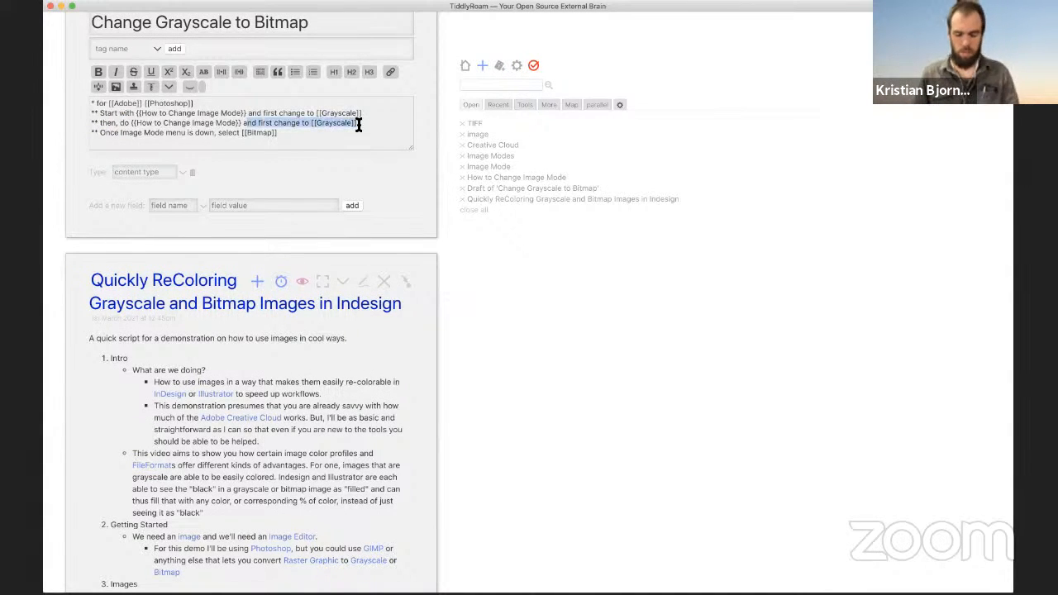
{"action": "type", "text": "again"}
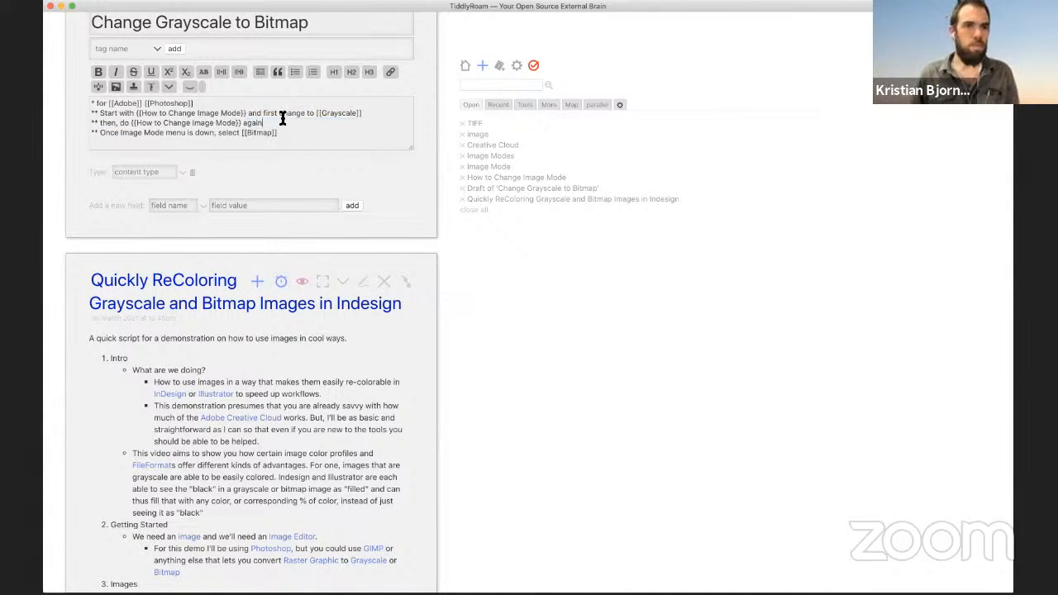
Step: Amend the Bitmap step to 'this time' and add '-- it will be selectable where as before it wasn't'
{"action": "left_click", "coordinate": [217, 132]}
{"action": "type", "text": "this time"}
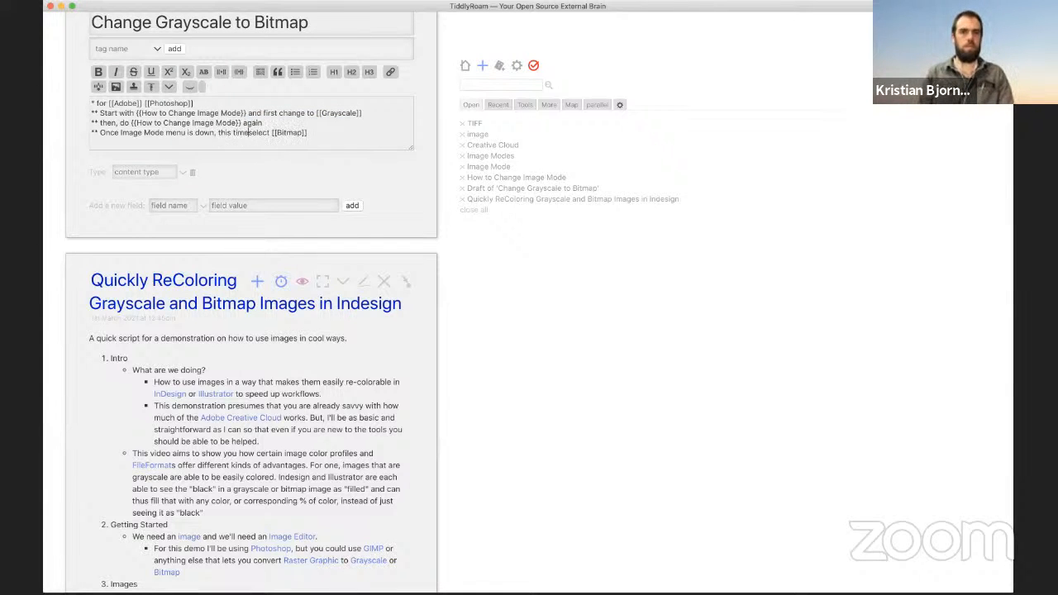
{"action": "left_click", "coordinate": [314, 132]}
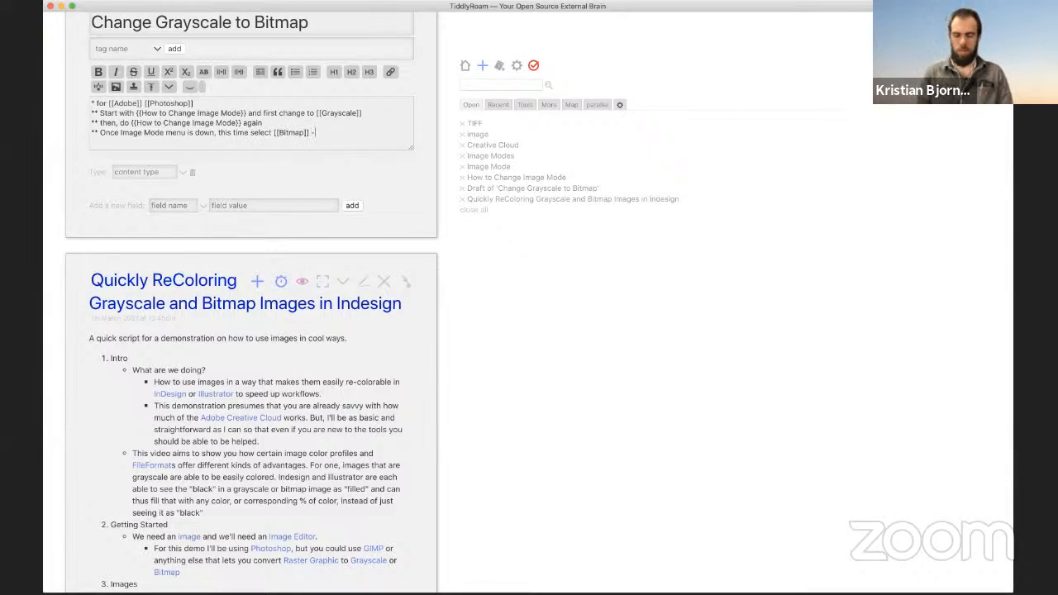
{"action": "type", "text": "-- it will be "}
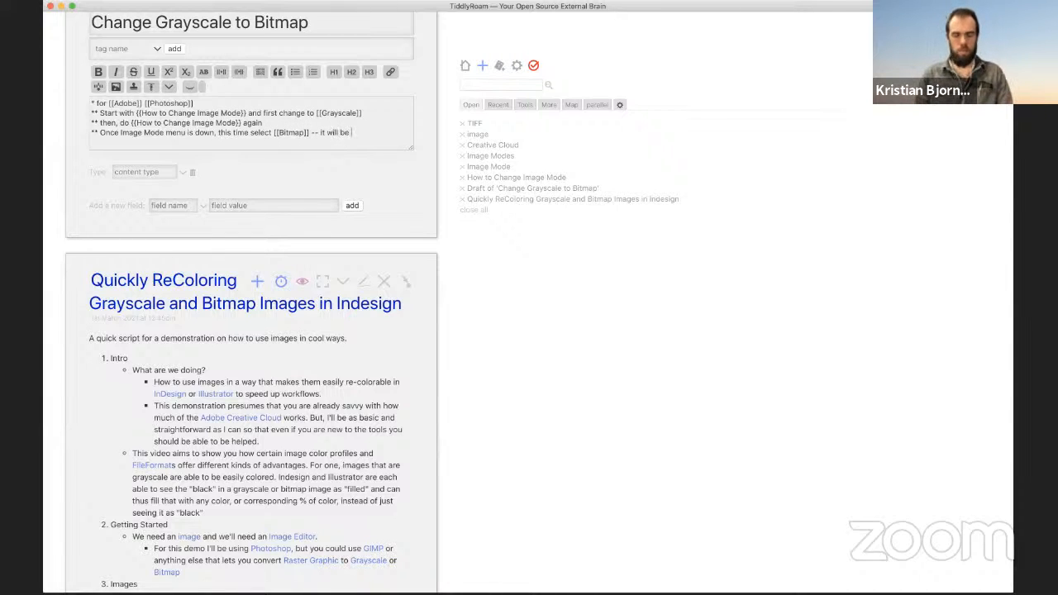
{"action": "type", "text": "selecta"}
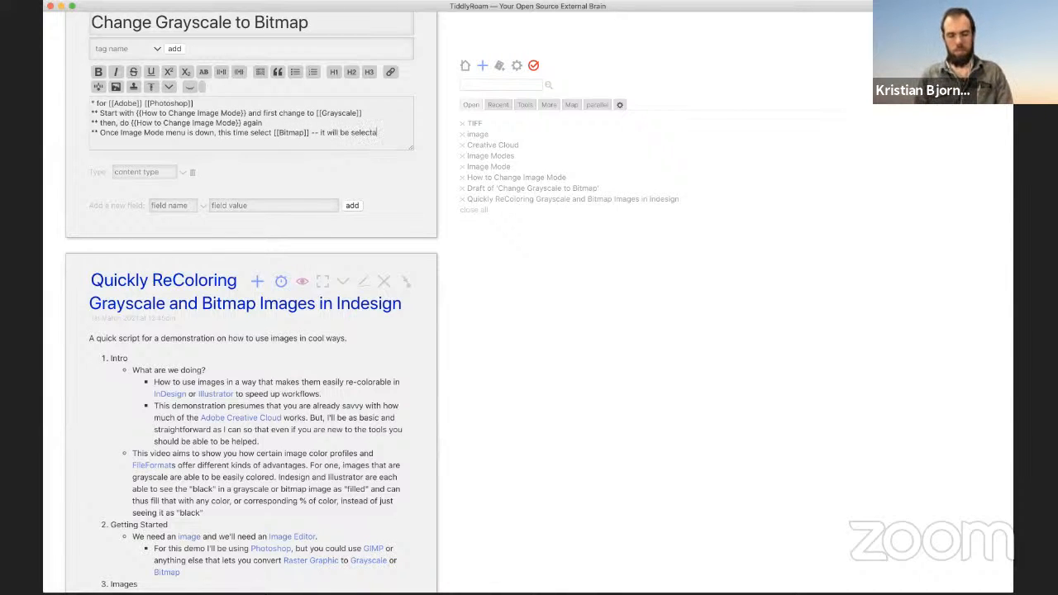
{"action": "type", "text": "ble where as before it wasn"}
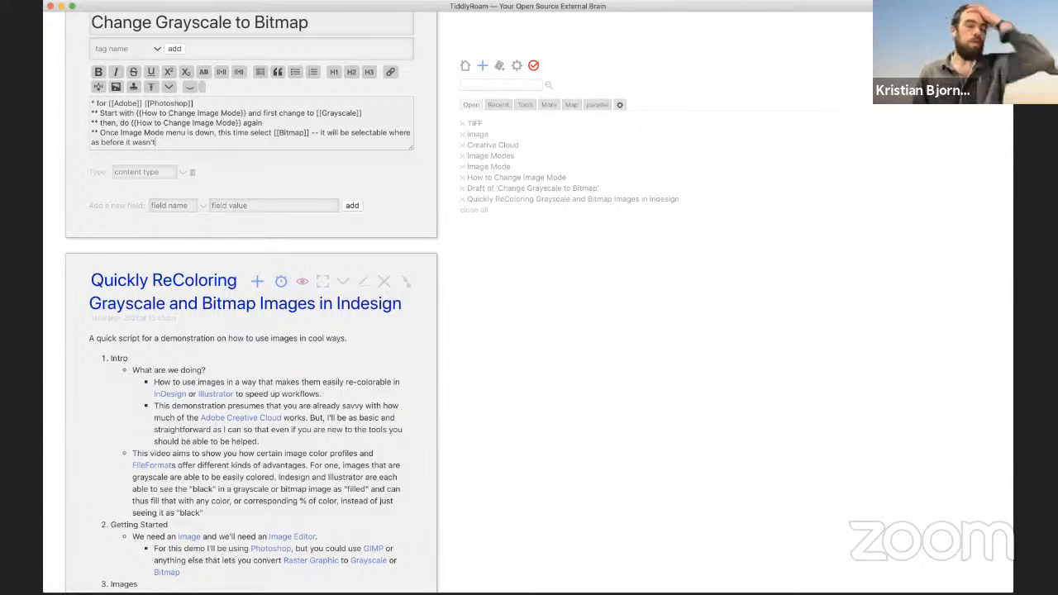
{"action": "type", "text": "'t"}
Step: Add bullets: Bitmap popup will appear, you can pick a resolution and a method, then '**** Resolution'
{"action": "key", "text": "Return"}
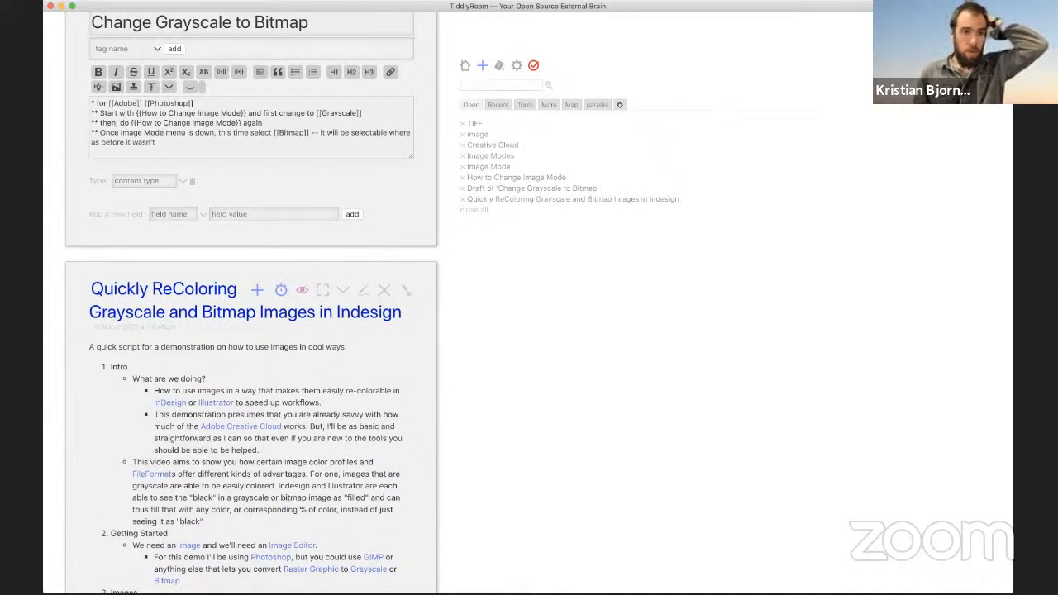
{"action": "type", "text": "** "}
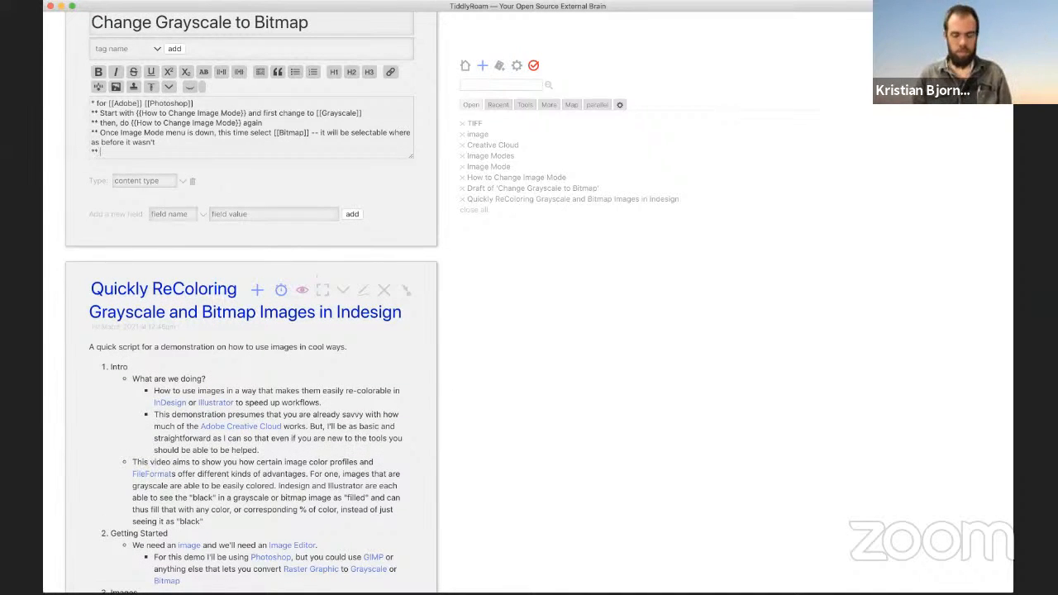
{"action": "type", "text": "Bitmap p"}
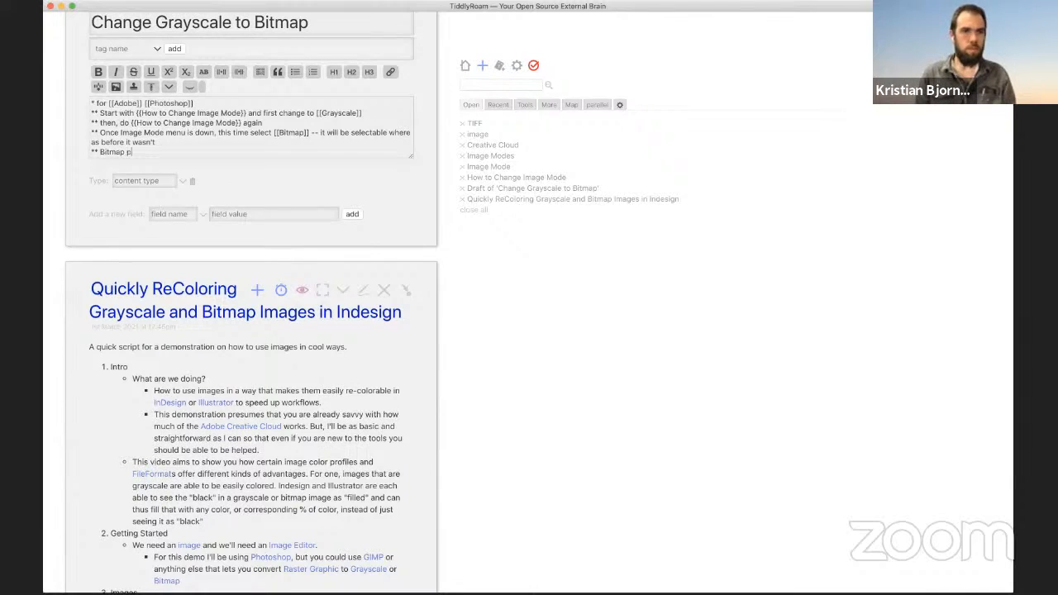
{"action": "type", "text": "opup witl appear"}
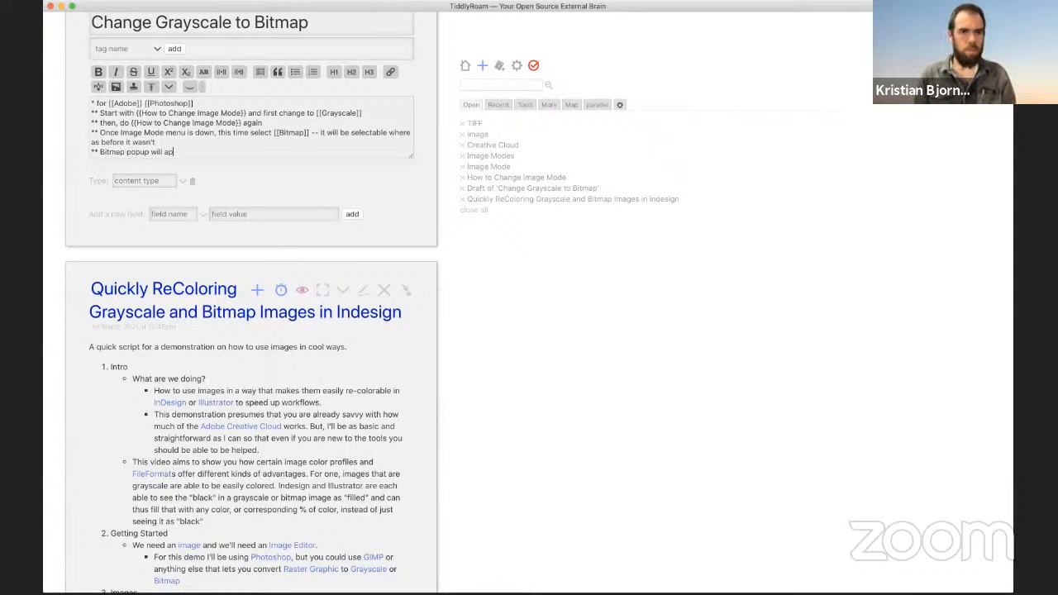
{"action": "key", "text": "Return"}
{"action": "type", "text": "***"}
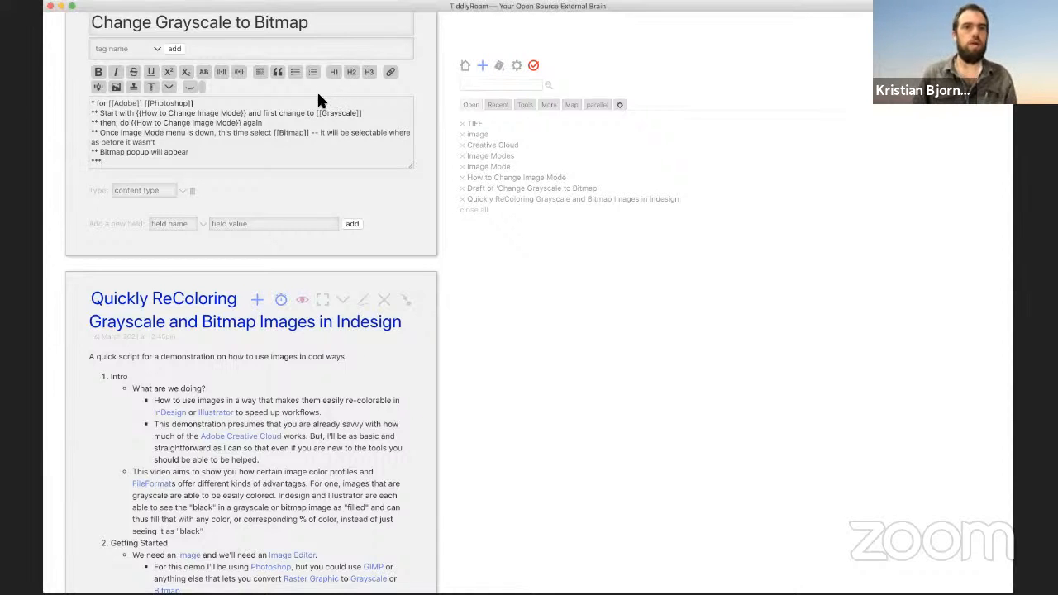
{"action": "key", "text": "super+Tab"}
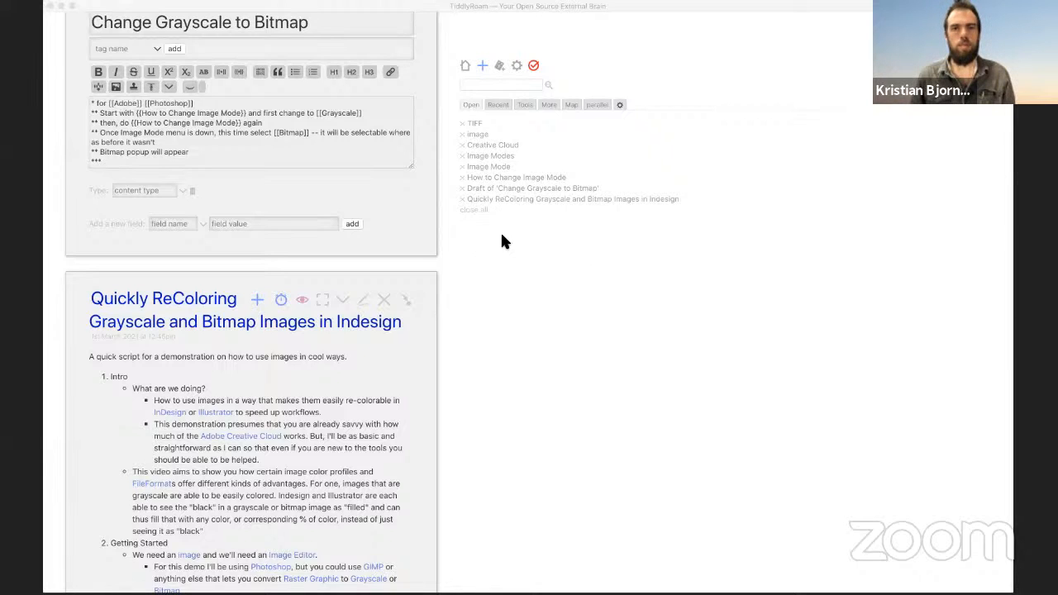
{"action": "left_click", "coordinate": [518, 197]}
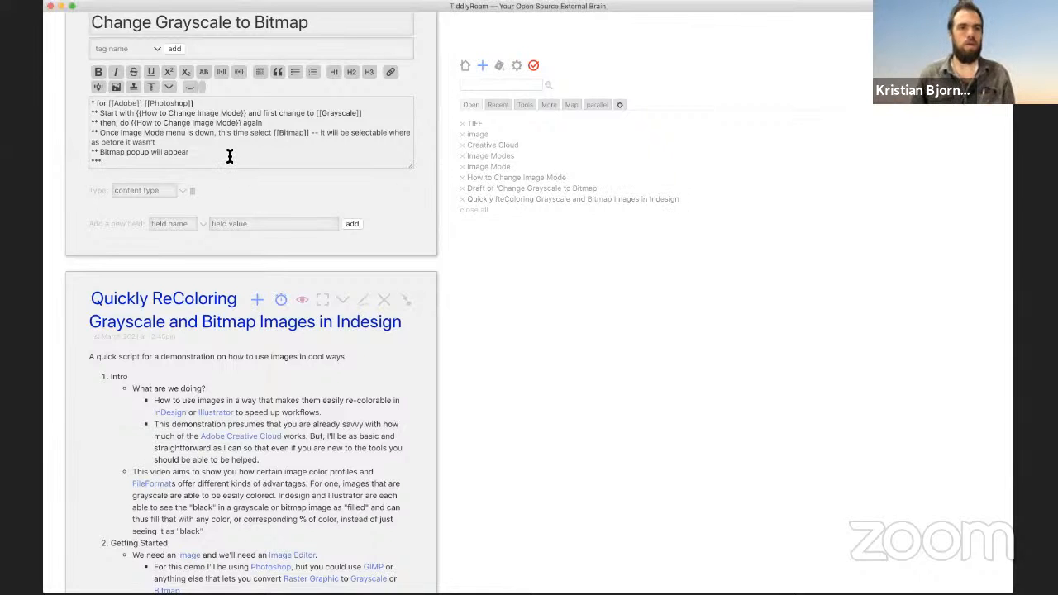
{"action": "type", "text": "appear ***"}
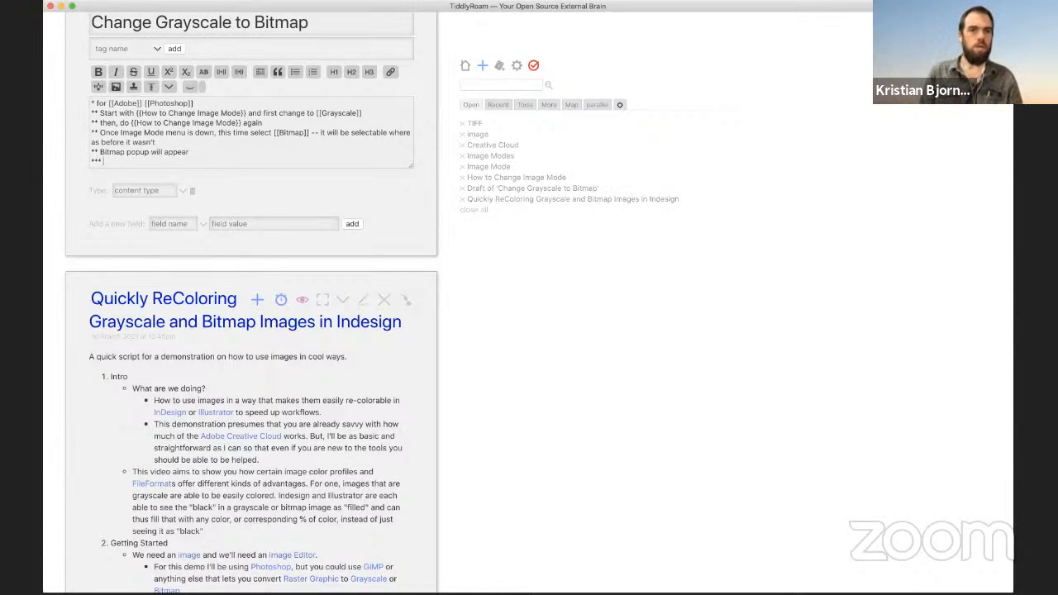
{"action": "type", "text": " You can pick a"}
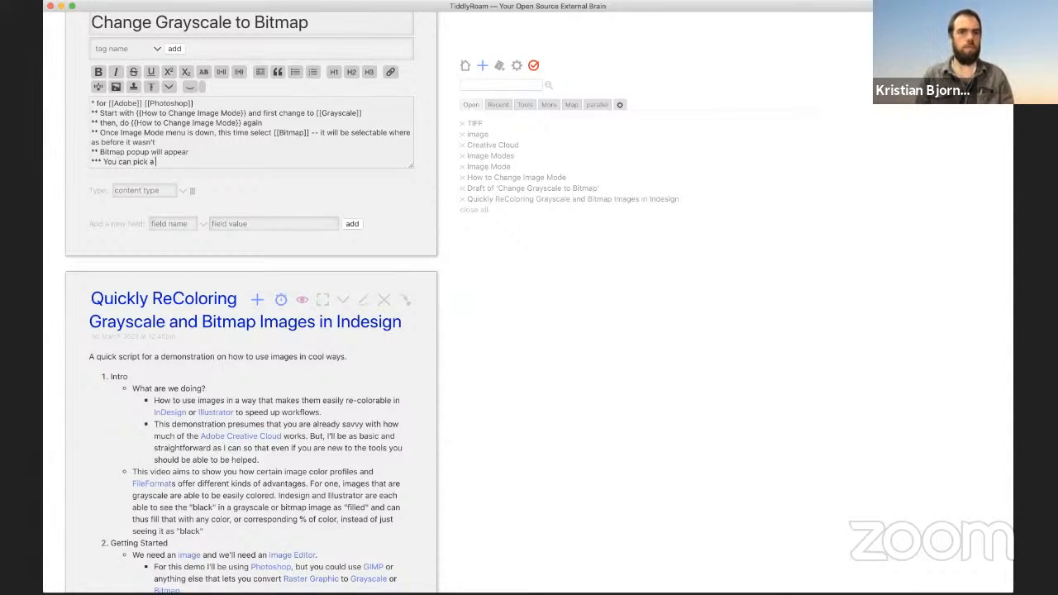
{"action": "type", "text": " resolution "}
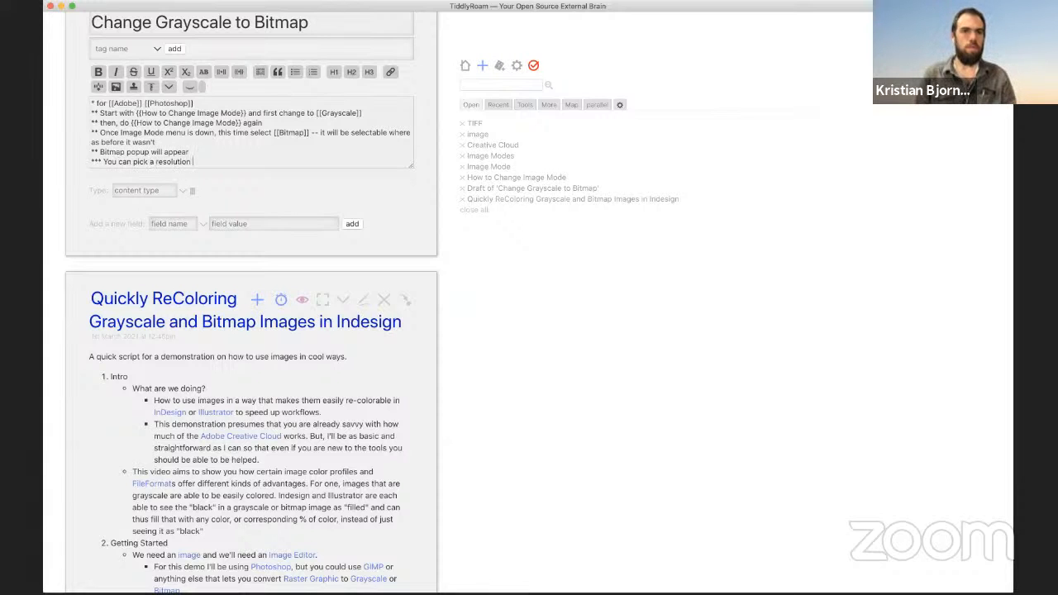
{"action": "type", "text": "and a method"}
{"action": "key", "text": "Return"}
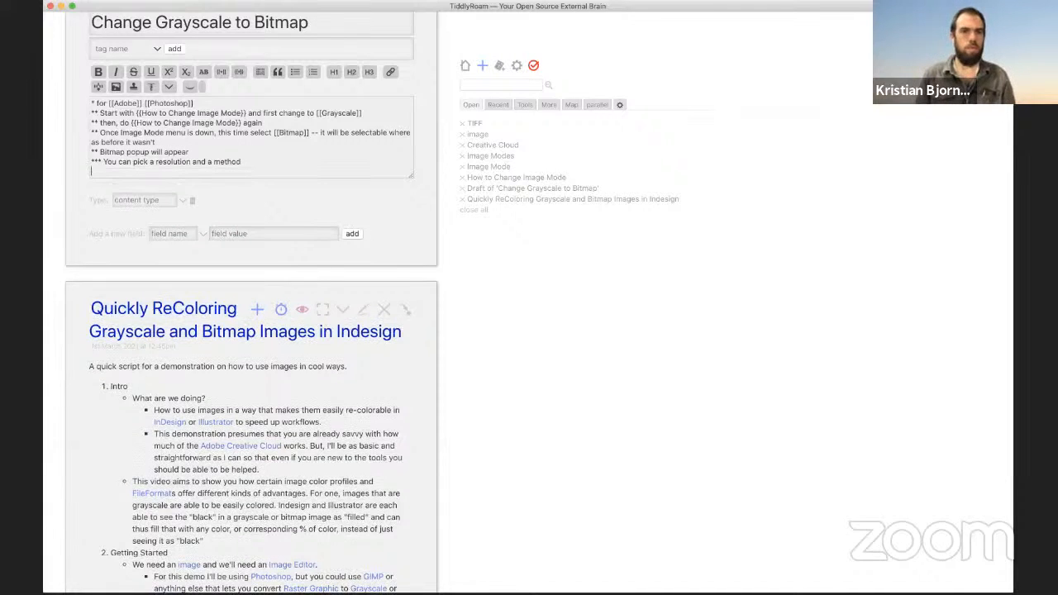
{"action": "type", "text": "****"}
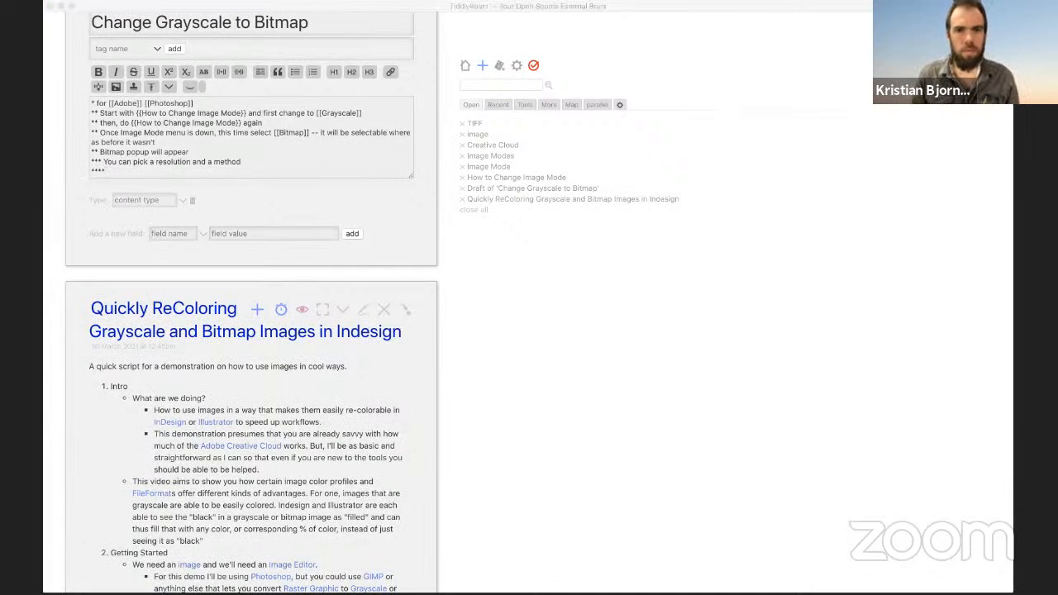
{"action": "left_click", "coordinate": [531, 195]}
{"action": "type", "text": "Resolution"}
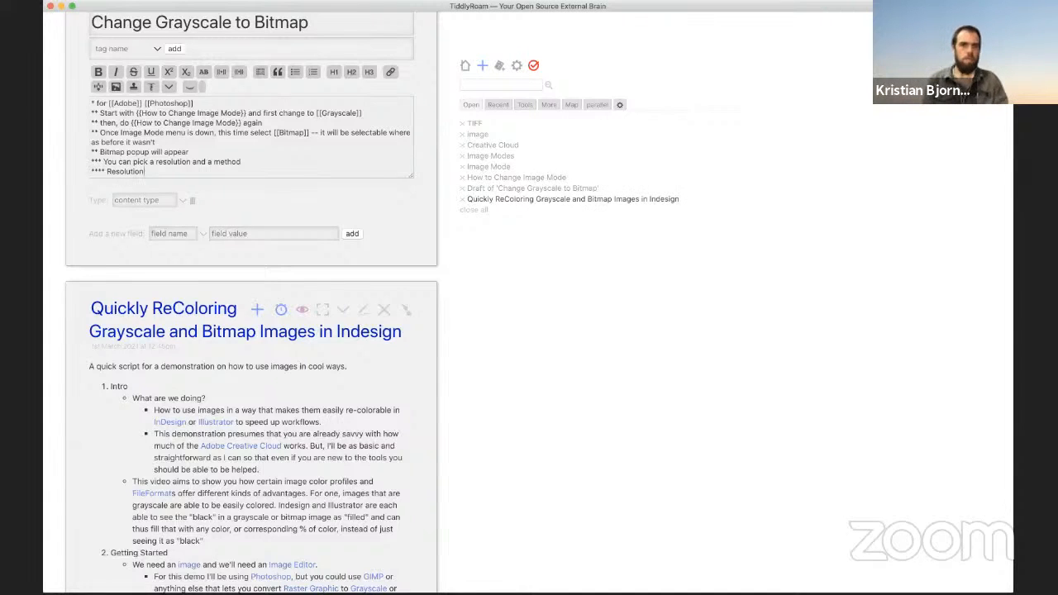
Step: Turn Resolution, Bitmap and Image Mode into links
{"action": "double_click", "coordinate": [124, 171]}
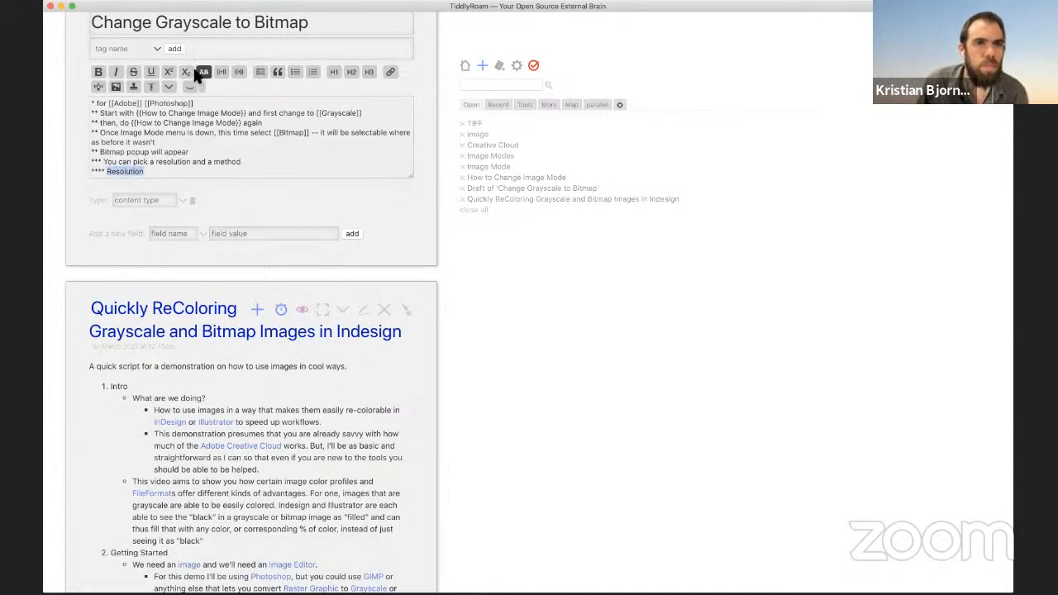
{"action": "left_click", "coordinate": [221, 73]}
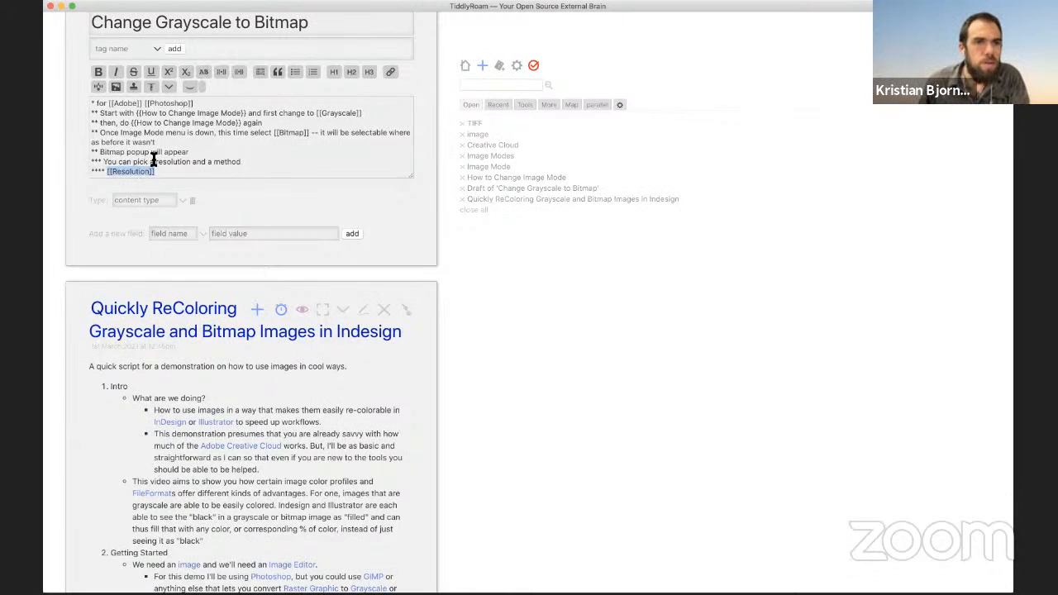
{"action": "double_click", "coordinate": [110, 153]}
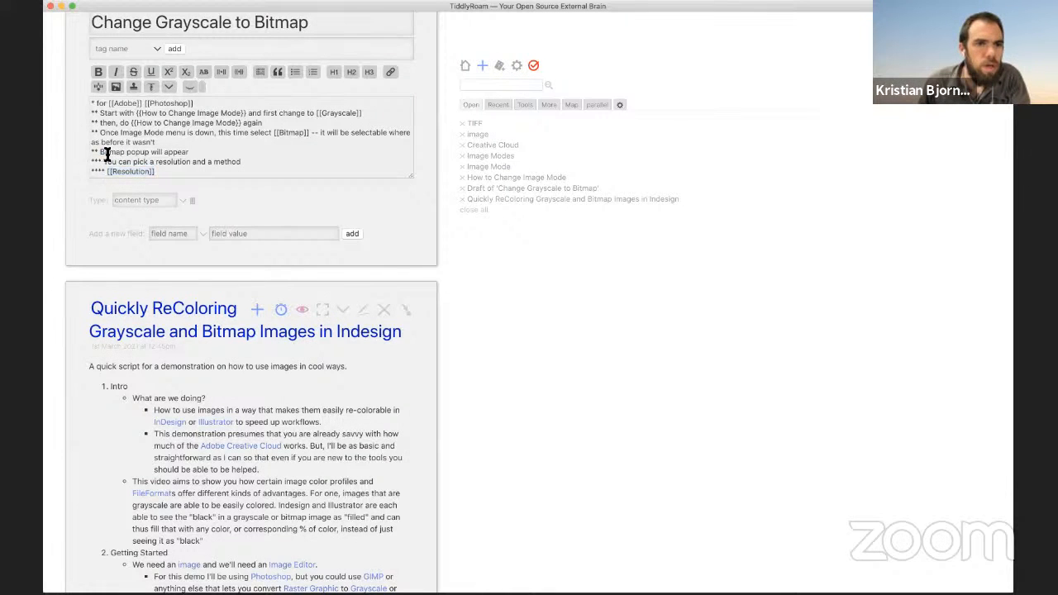
{"action": "left_click", "coordinate": [224, 74]}
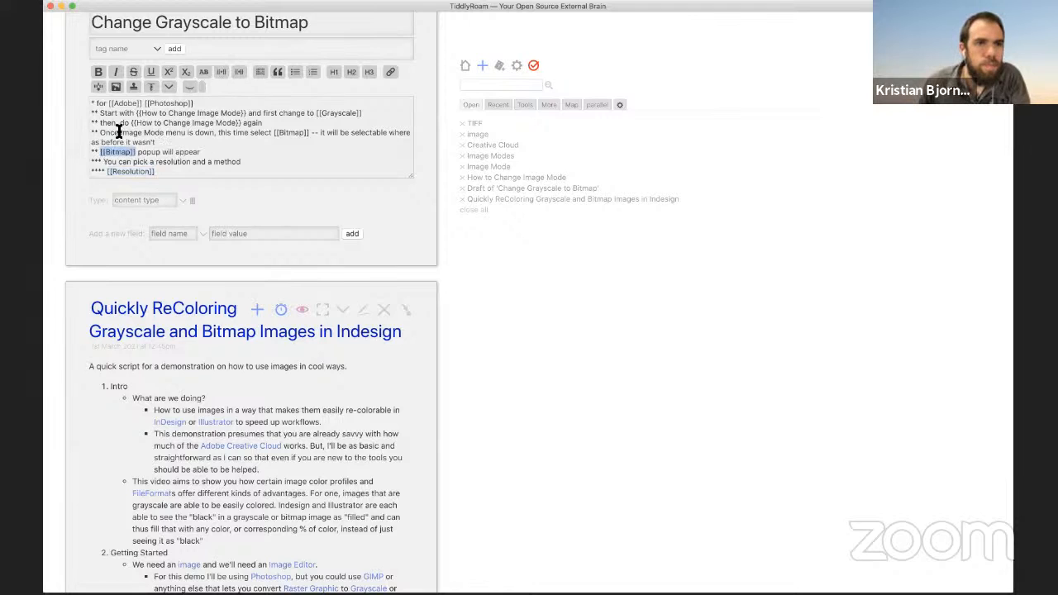
{"action": "left_click_drag", "start_coordinate": [121, 132], "coordinate": [163, 132]}
{"action": "left_click", "coordinate": [224, 74]}
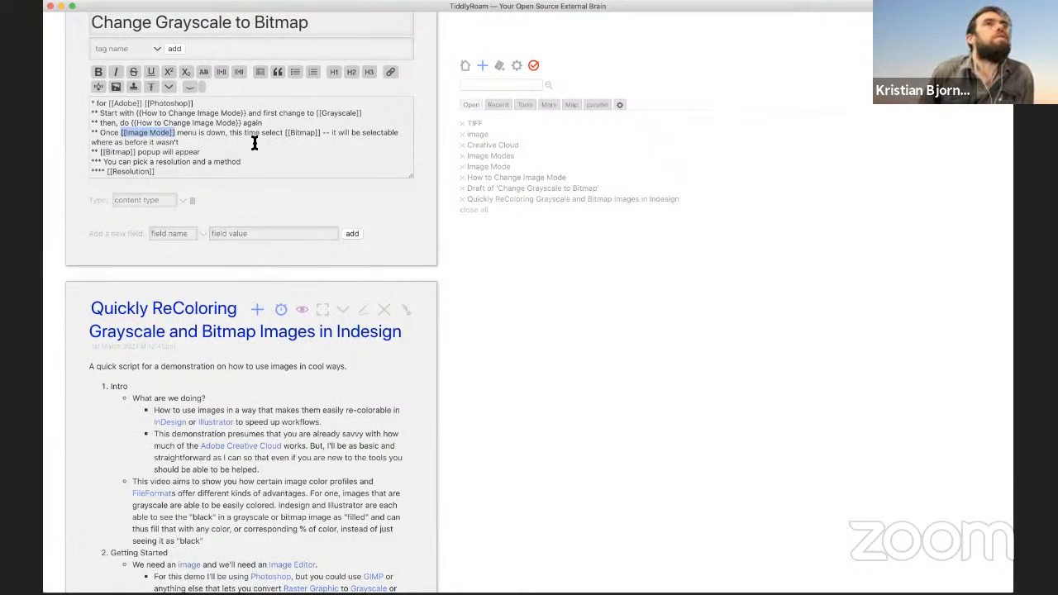
{"action": "left_click", "coordinate": [179, 164]}
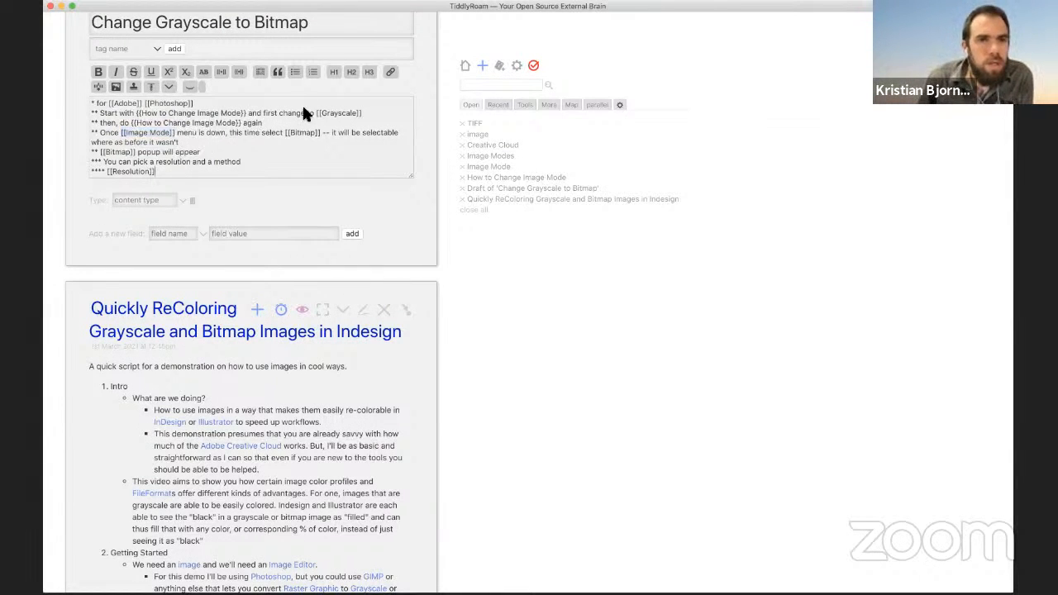
{"action": "scroll", "coordinate": [389, 82], "scroll_direction": "up", "scroll_amount": 2}
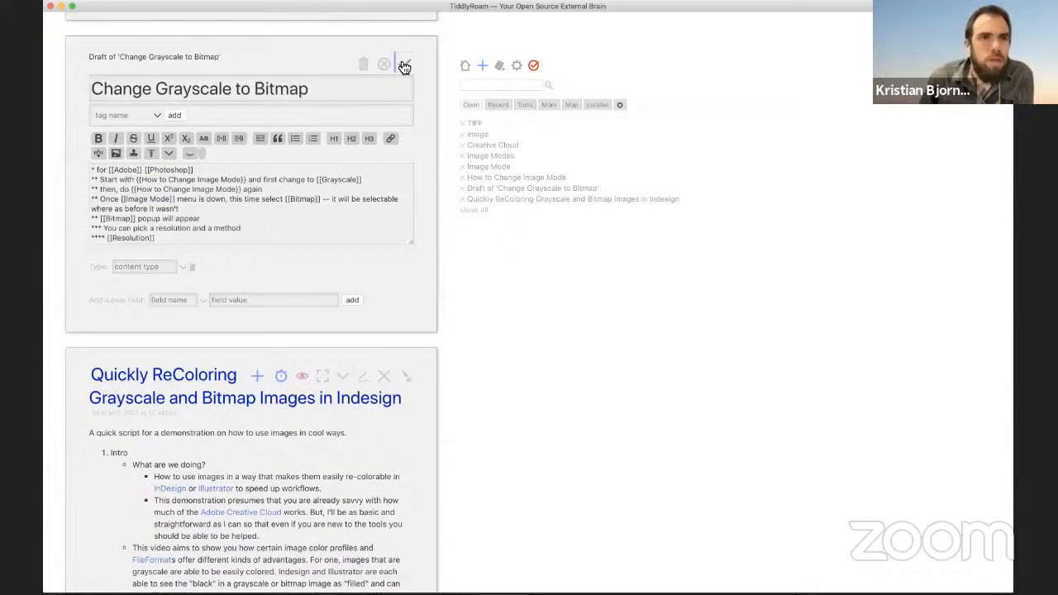
Step: Save Change Grayscale to Bitmap, review its steps in the script, and reopen it for editing
{"action": "left_click", "coordinate": [404, 66]}
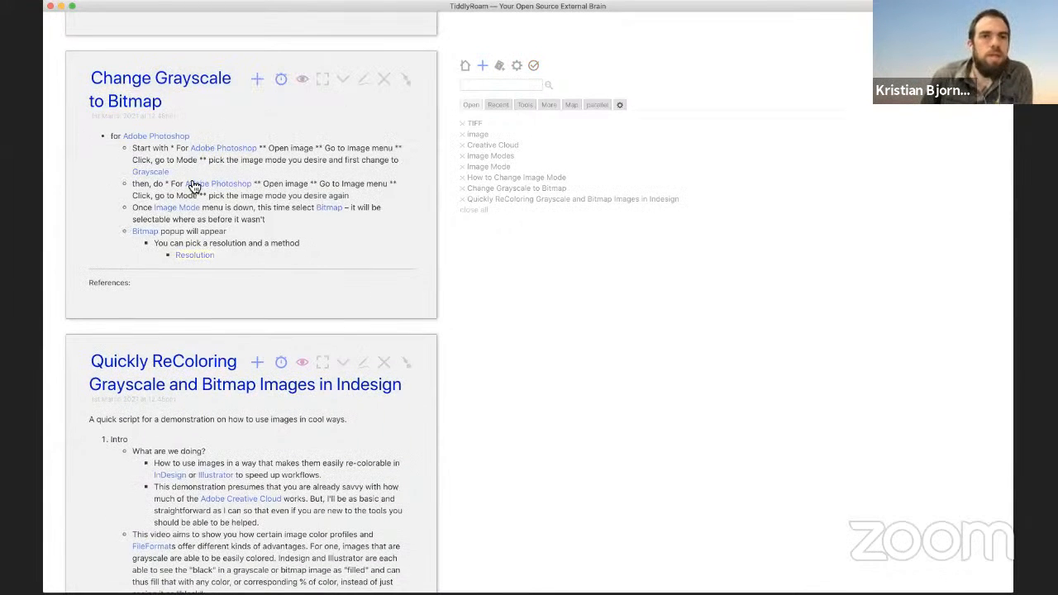
{"action": "scroll", "coordinate": [289, 186], "scroll_direction": "down", "scroll_amount": 1}
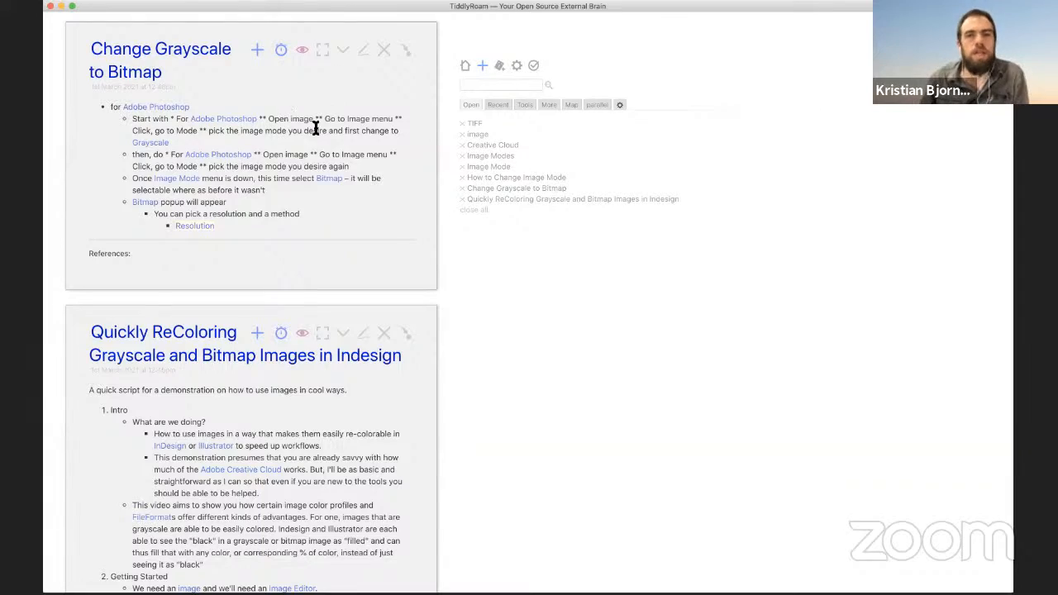
{"action": "scroll", "coordinate": [281, 124], "scroll_direction": "down", "scroll_amount": 5}
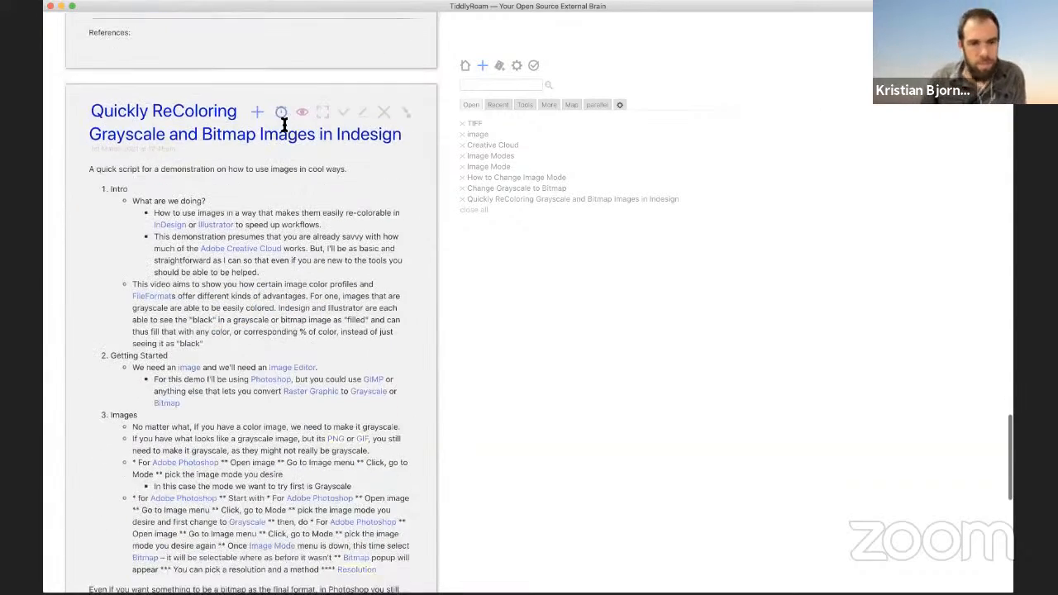
{"action": "scroll", "coordinate": [285, 126], "scroll_direction": "up", "scroll_amount": 3}
{"action": "scroll", "coordinate": [248, 124], "scroll_direction": "up", "scroll_amount": 3}
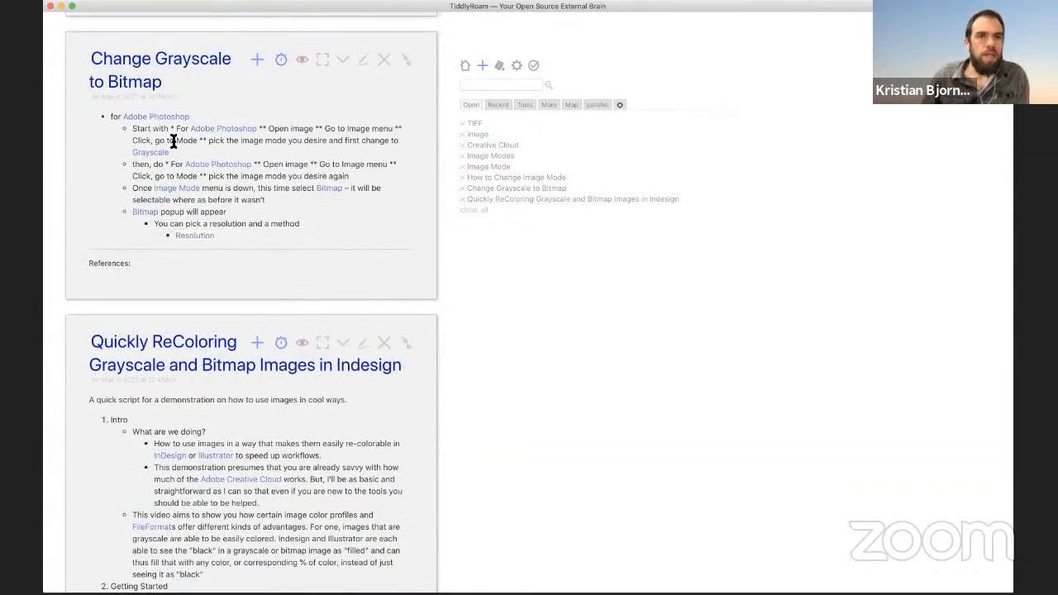
{"action": "scroll", "coordinate": [172, 141], "scroll_direction": "down", "scroll_amount": 9}
{"action": "scroll", "coordinate": [207, 298], "scroll_direction": "up", "scroll_amount": 2}
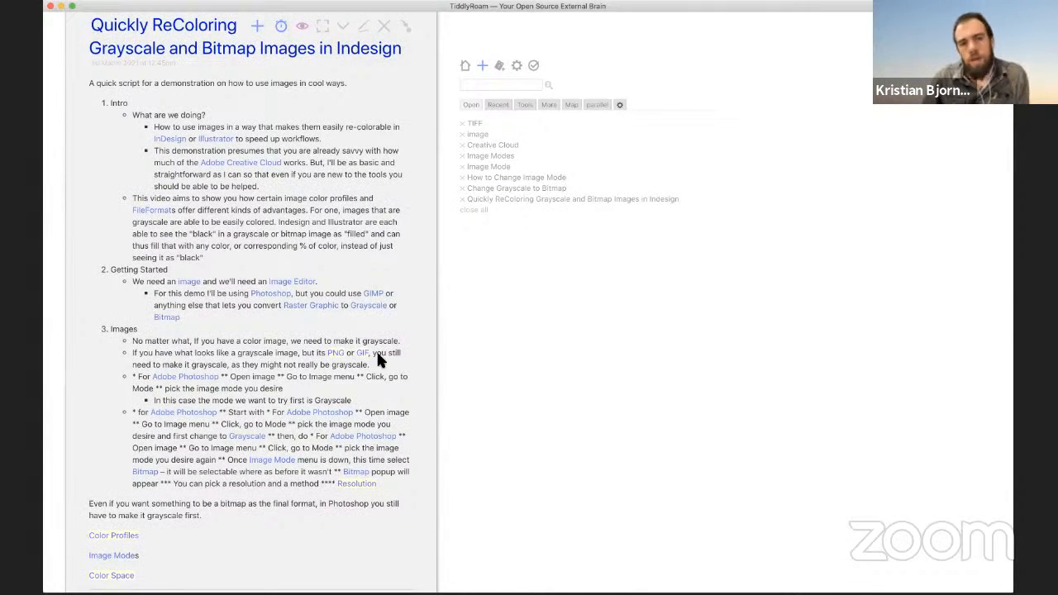
{"action": "scroll", "coordinate": [276, 340], "scroll_direction": "up", "scroll_amount": 5}
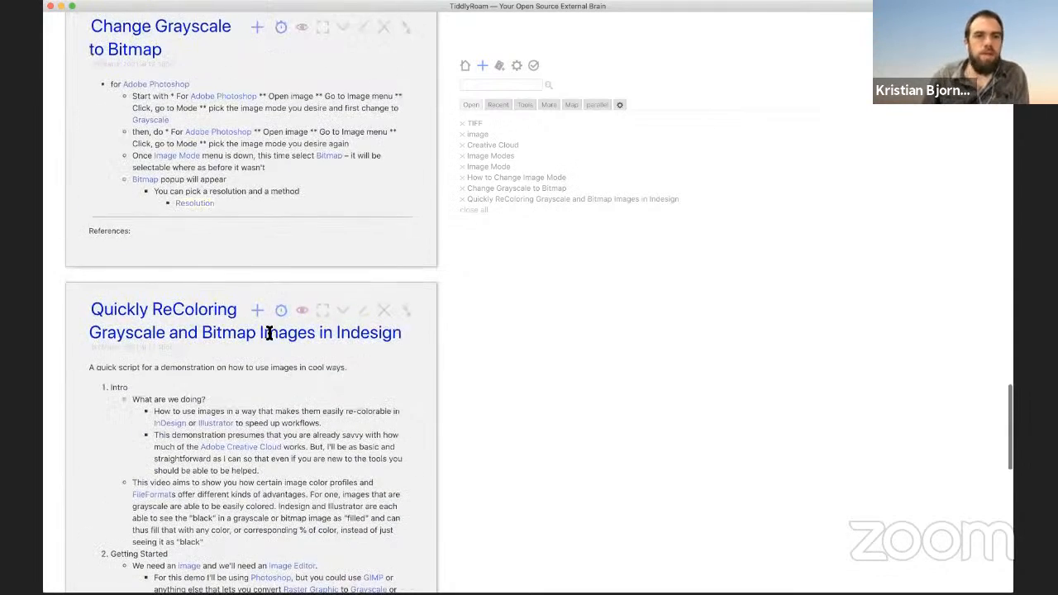
{"action": "scroll", "coordinate": [366, 145], "scroll_direction": "up", "scroll_amount": 2}
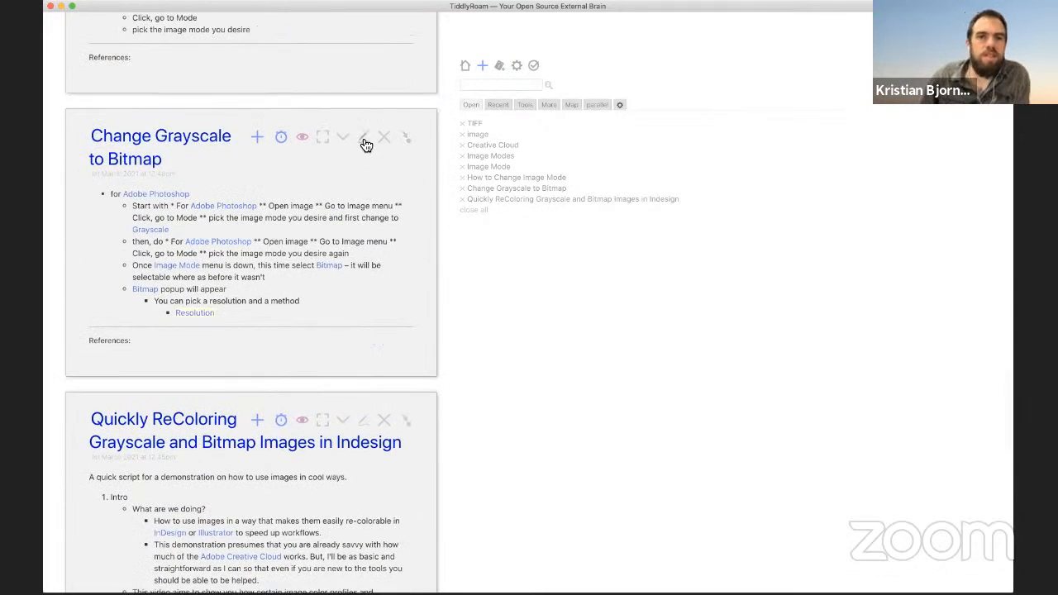
{"action": "left_click", "coordinate": [363, 138]}
Step: Extend the Resolution bullet: set it to whatever is useful, and ask whether this is a print project
{"action": "left_click", "coordinate": [196, 254]}
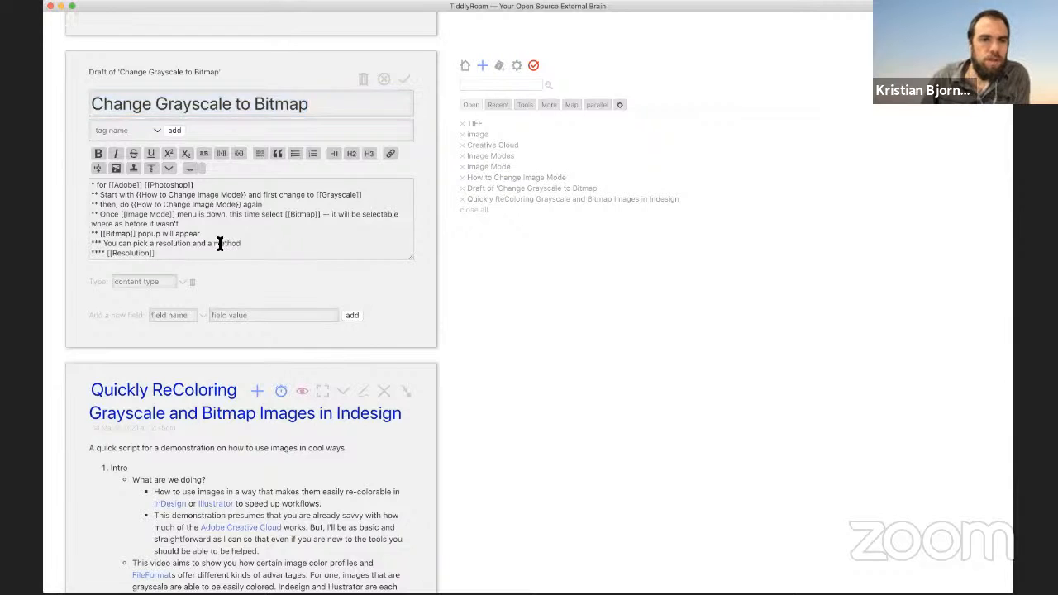
{"action": "scroll", "coordinate": [258, 217], "scroll_direction": "down", "scroll_amount": 1}
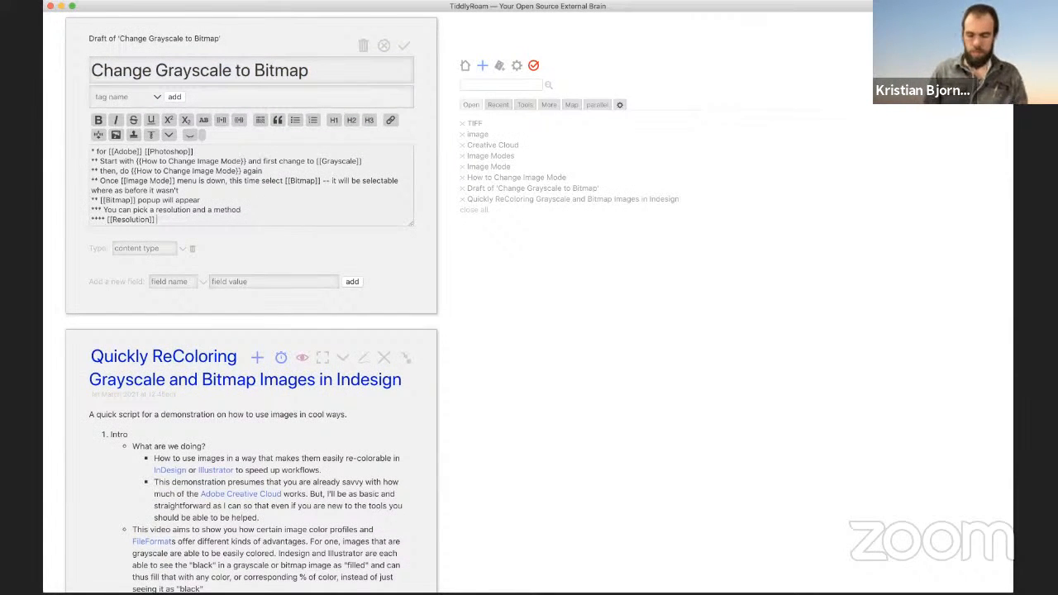
{"action": "type", "text": "you should"}
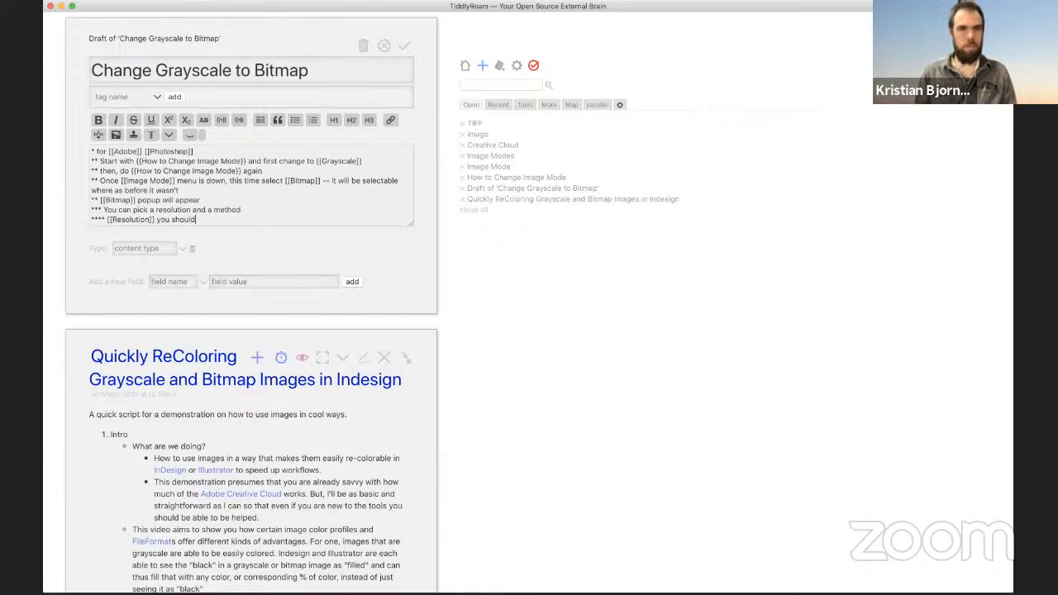
{"action": "type", "text": " set t"}
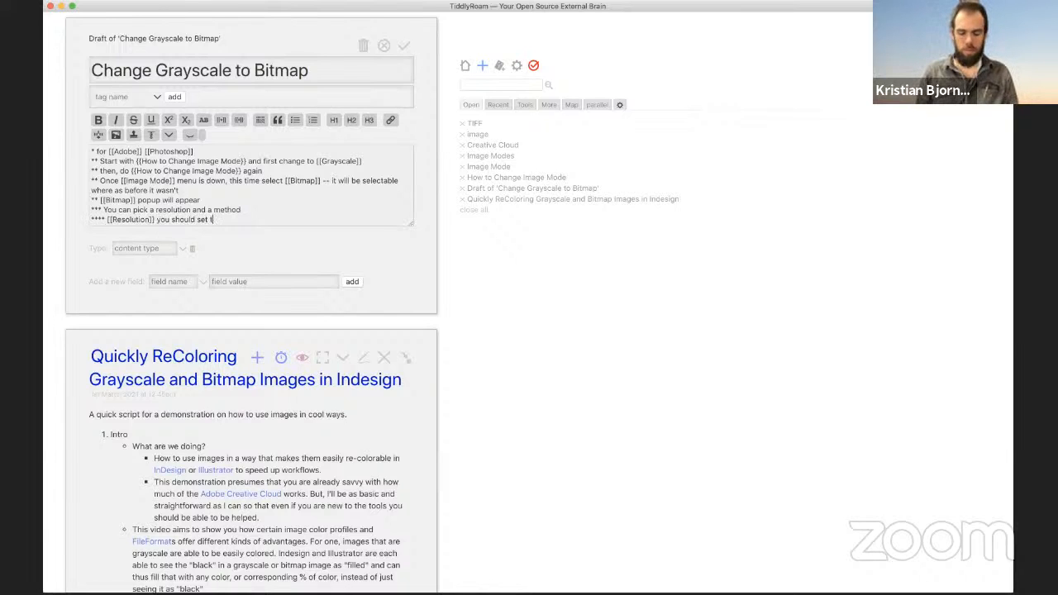
{"action": "type", "text": "o whatever is u"}
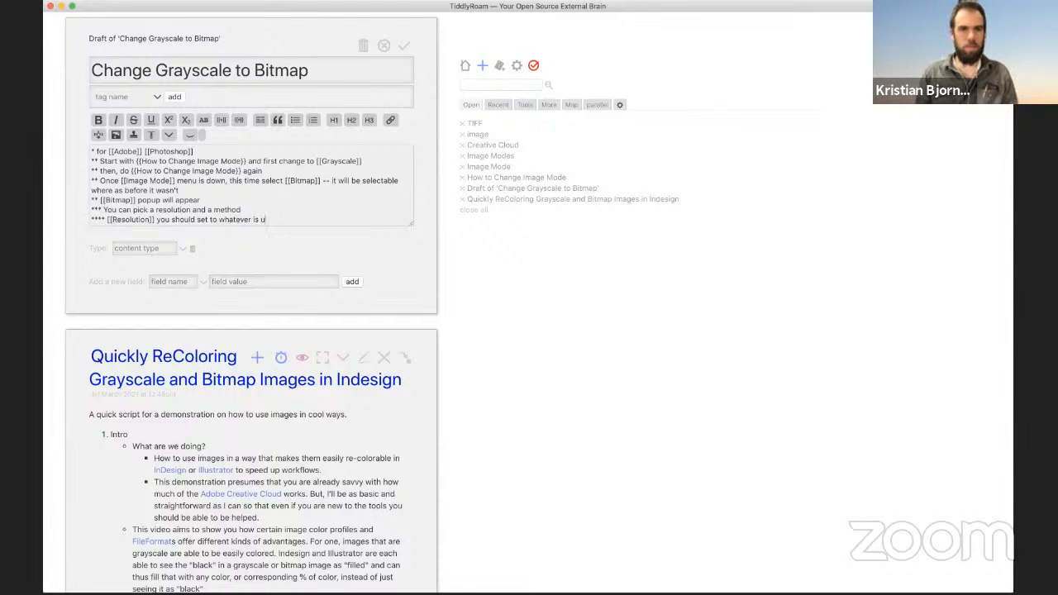
{"action": "type", "text": "seful -- is th"}
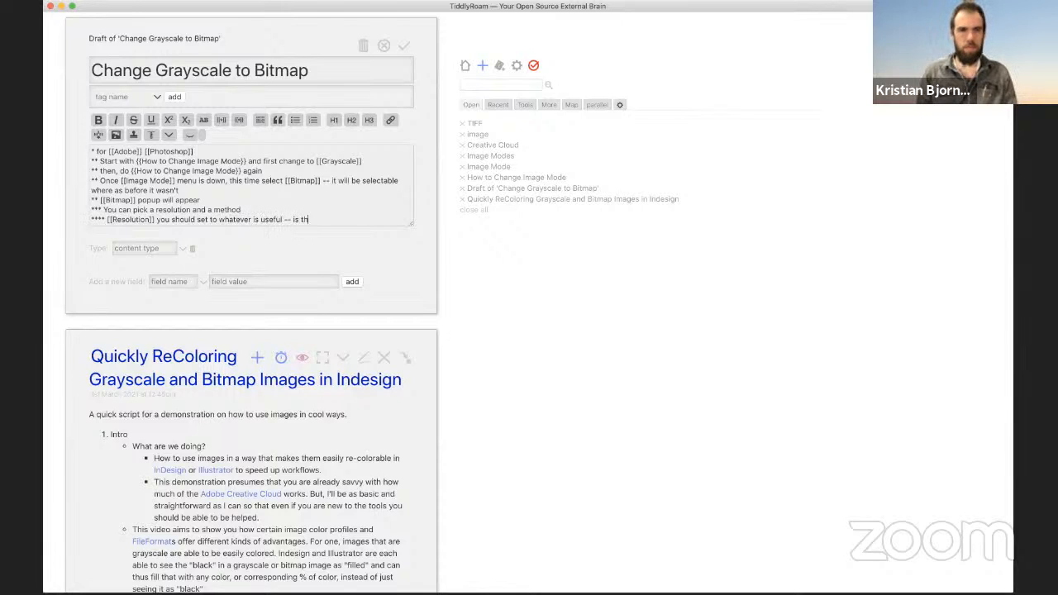
{"action": "type", "text": "is a print project?"}
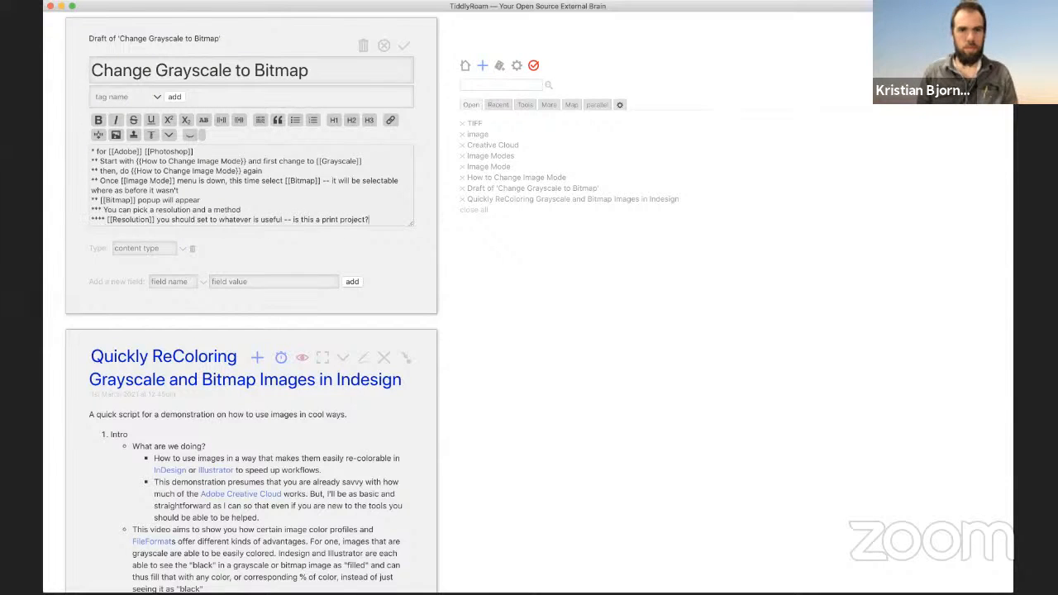
{"action": "type", "text": " can you make the"}
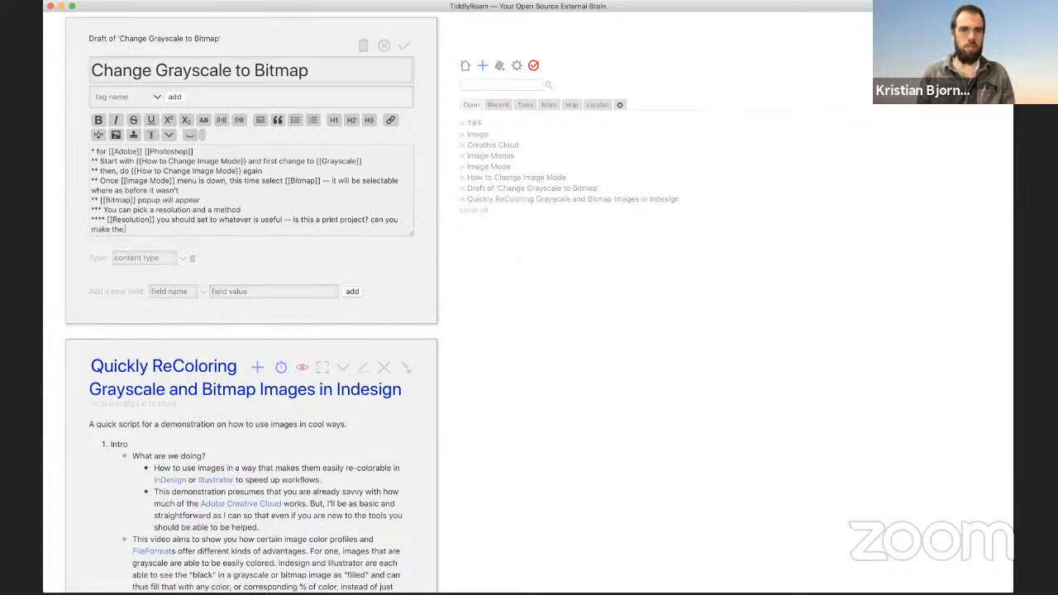
{"action": "type", "text": " resolution "}
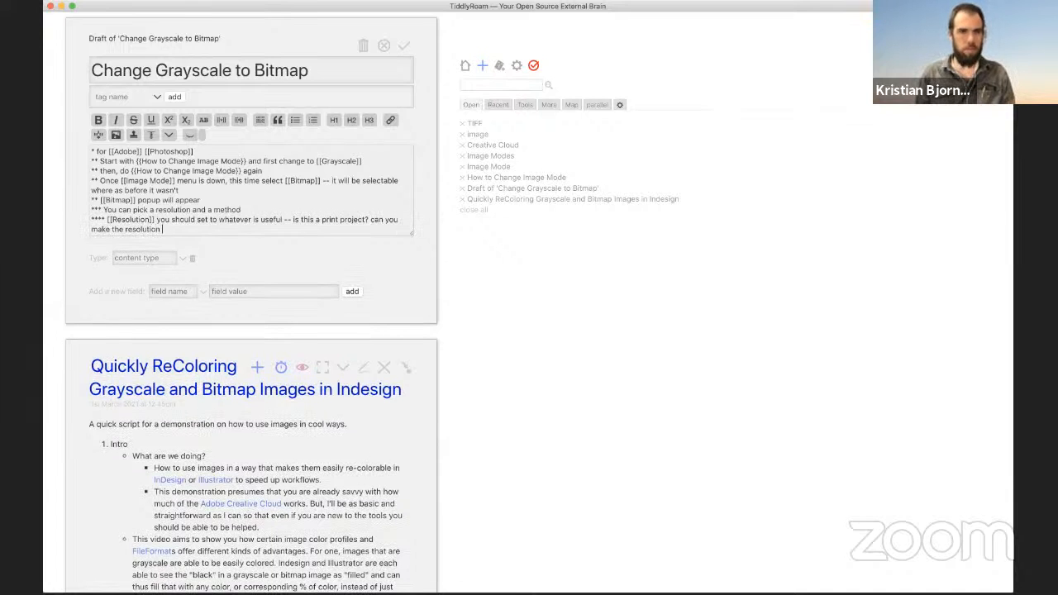
{"action": "type", "text": "at least 266"}
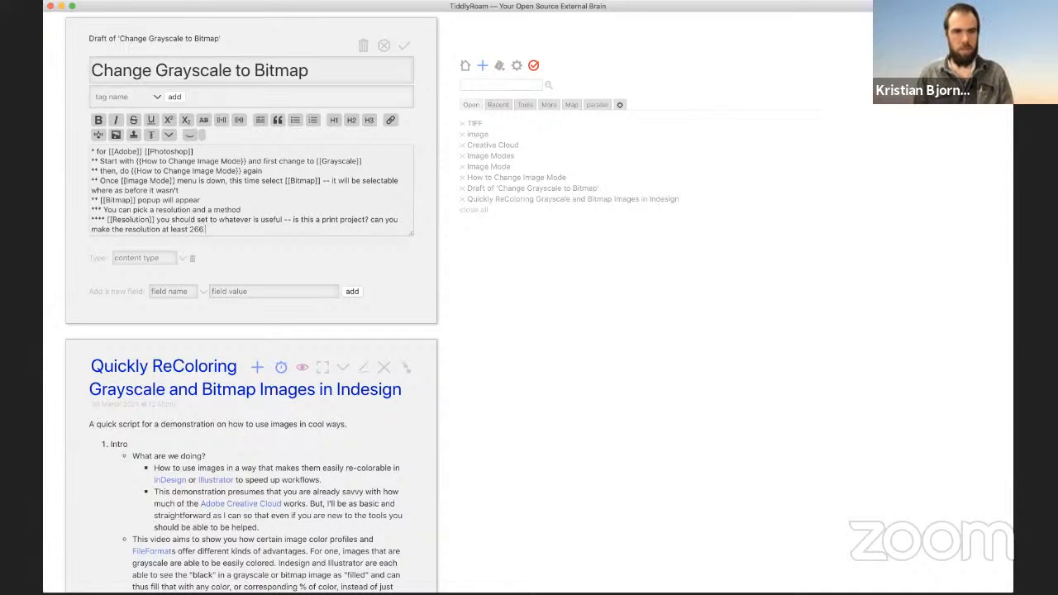
{"action": "type", "text": " ppi?"}
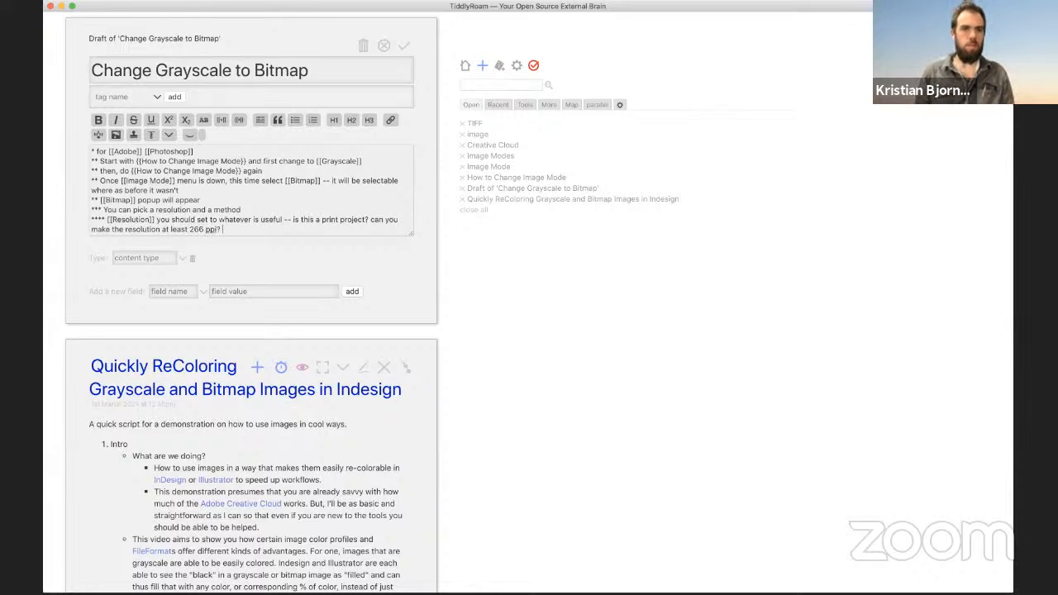
{"action": "key", "text": "super+Tab"}
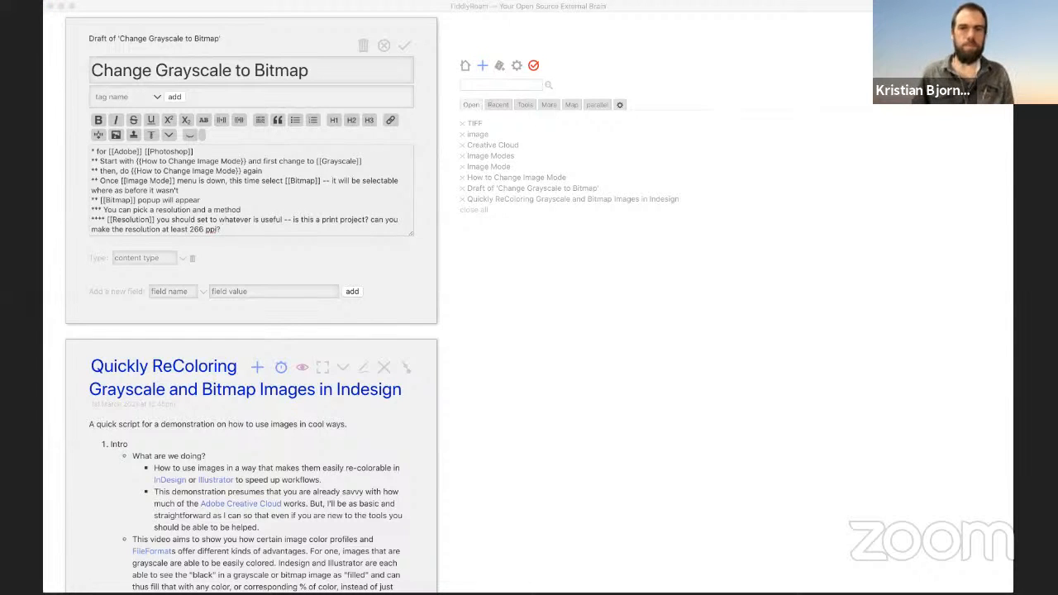
{"action": "left_click", "coordinate": [264, 205]}
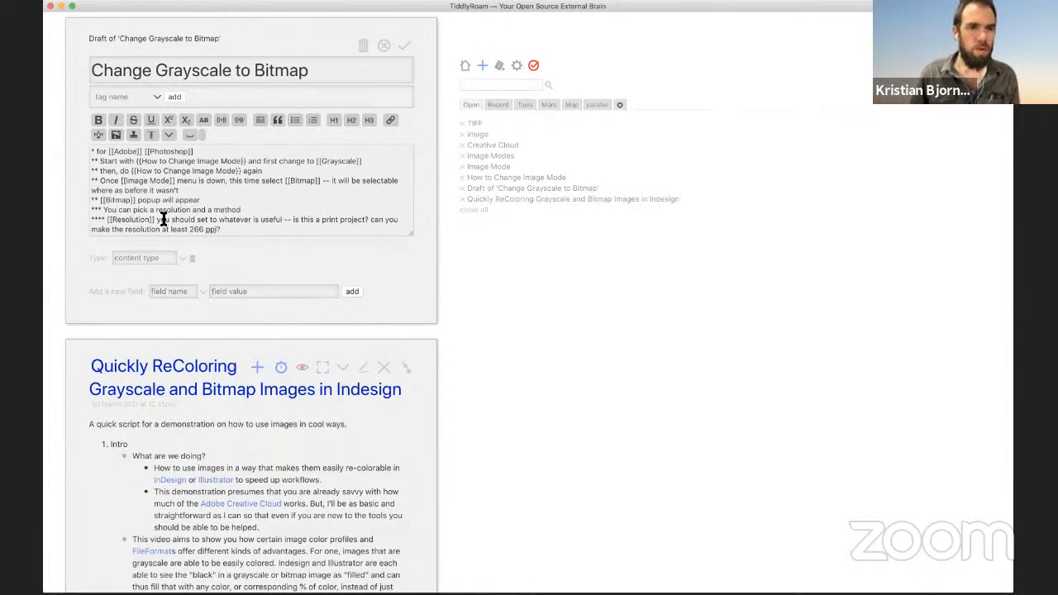
Step: Add '-- the menu uses pixels per inch, PPI' and 'How resolute is the starting image?' after 'useful'
{"action": "left_click", "coordinate": [282, 219]}
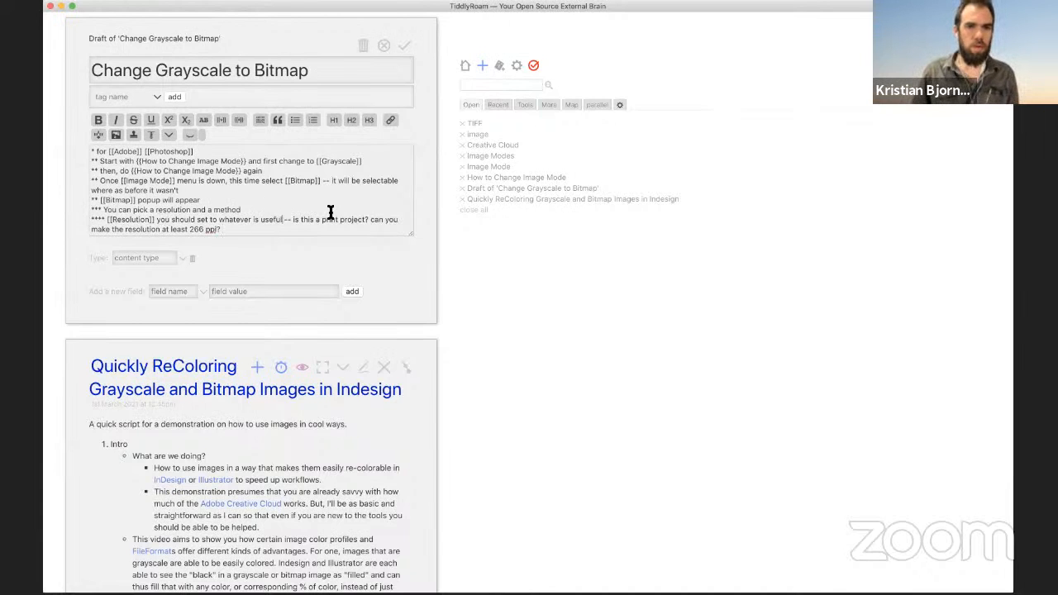
{"action": "type", "text": "-- the menu"}
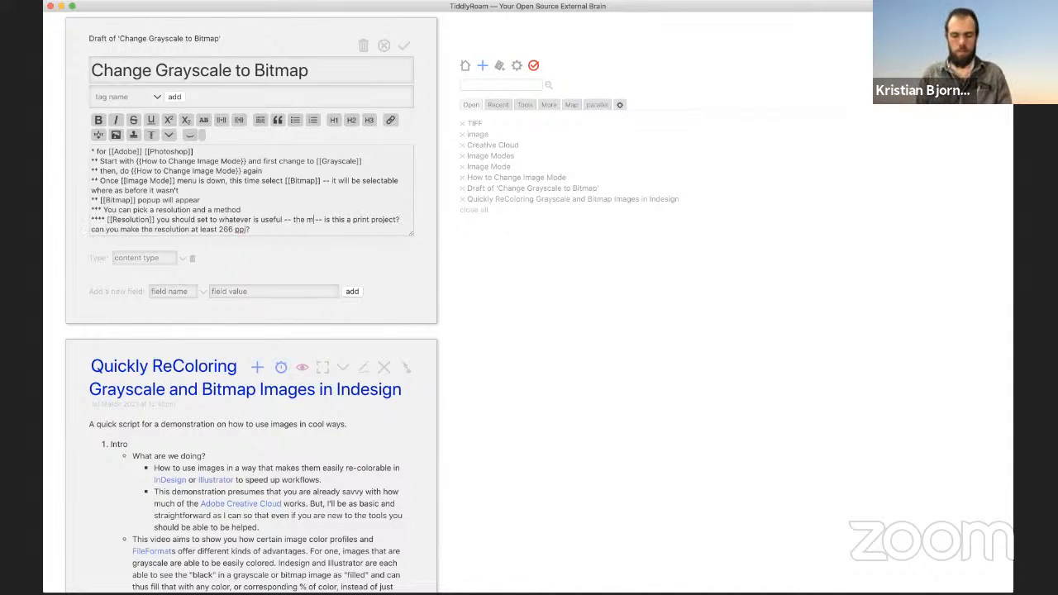
{"action": "type", "text": " uses"}
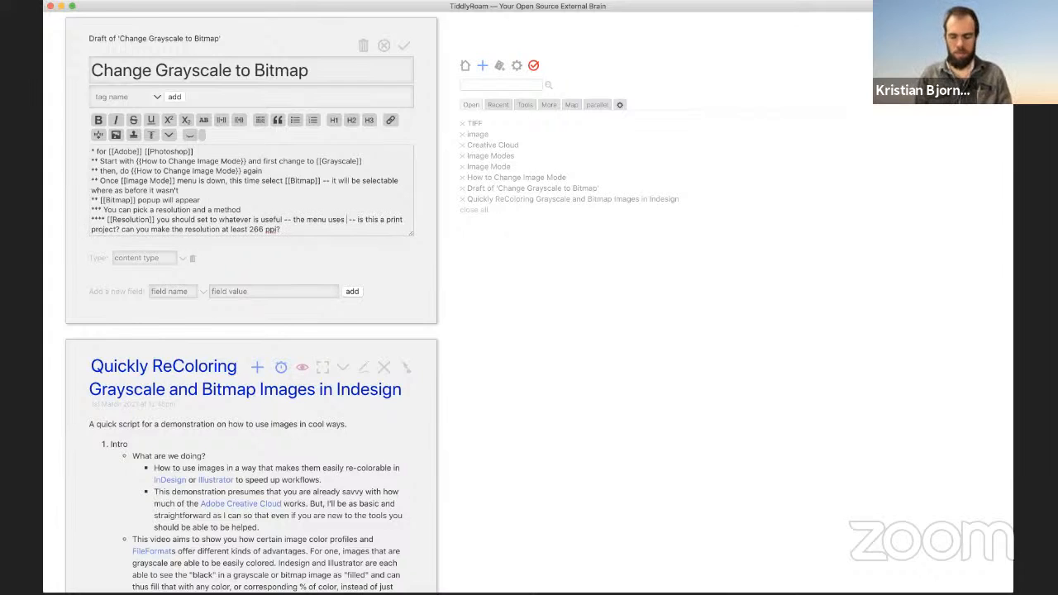
{"action": "type", "text": " pixels per in"}
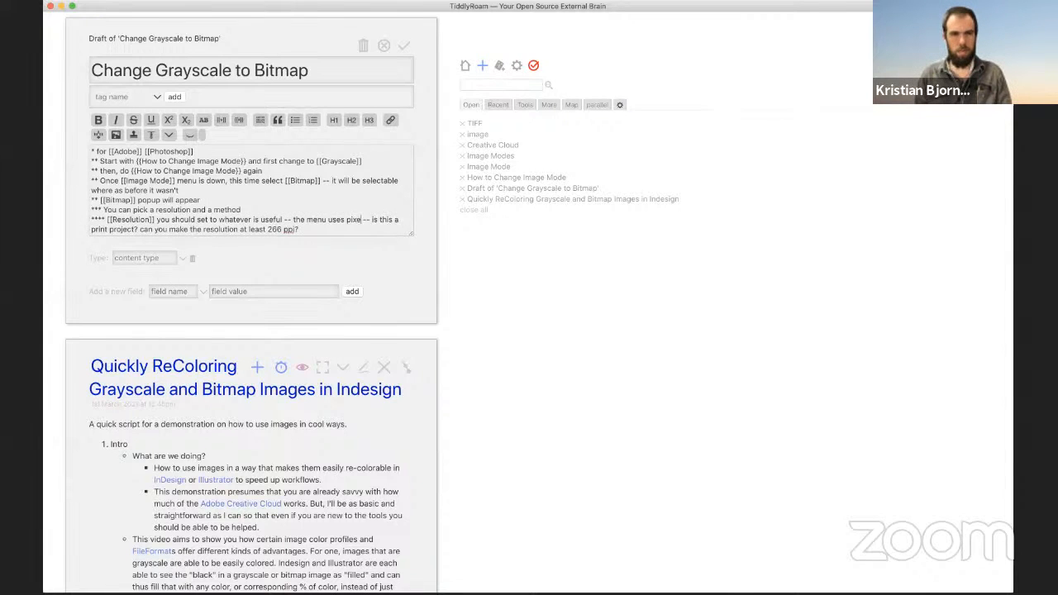
{"action": "type", "text": "ch, "}
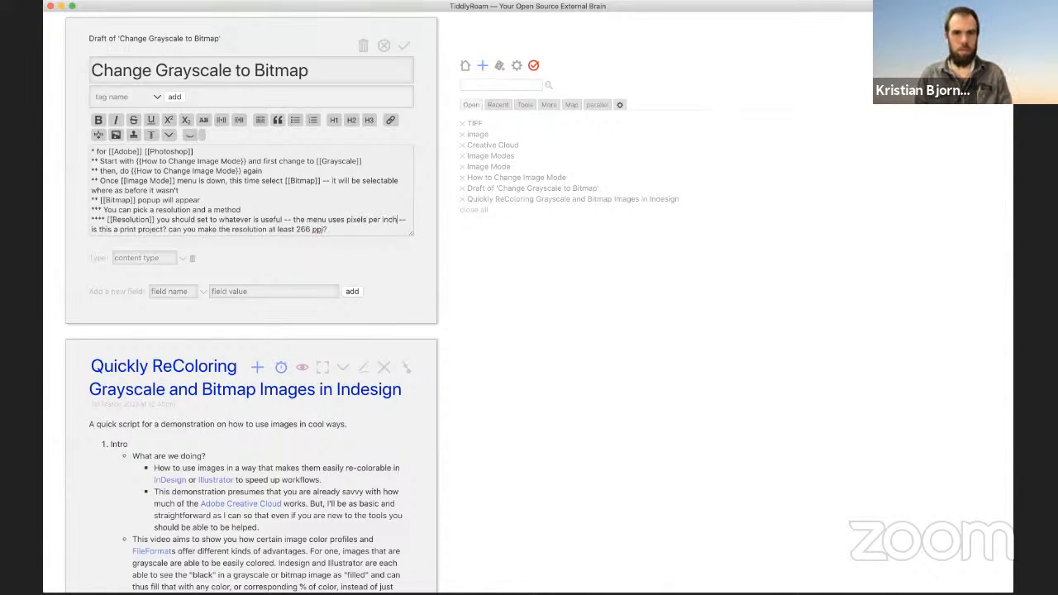
{"action": "type", "text": "PPI"}
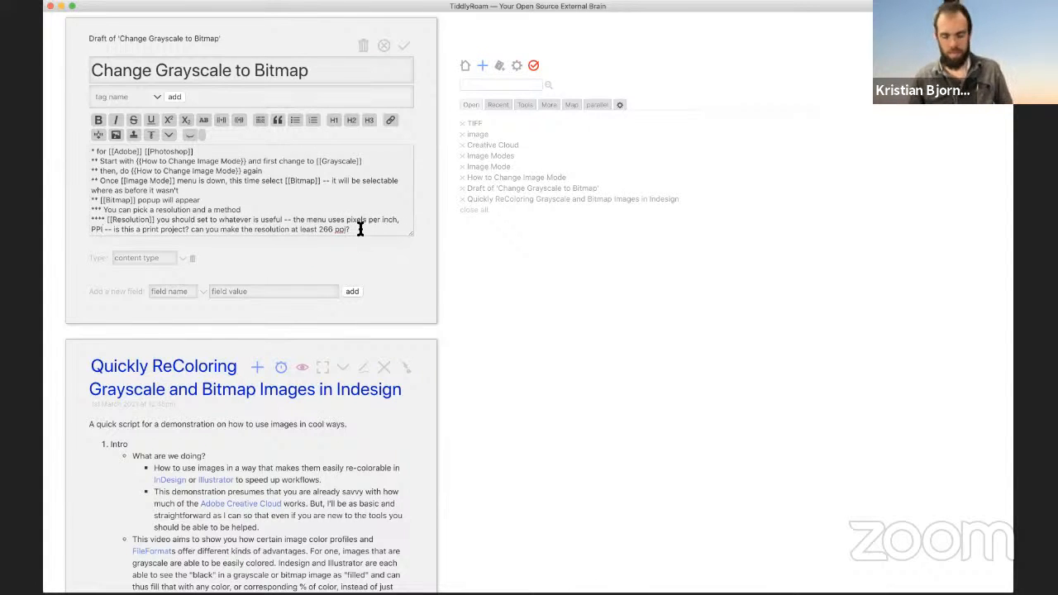
{"action": "type", "text": " How resolutio"}
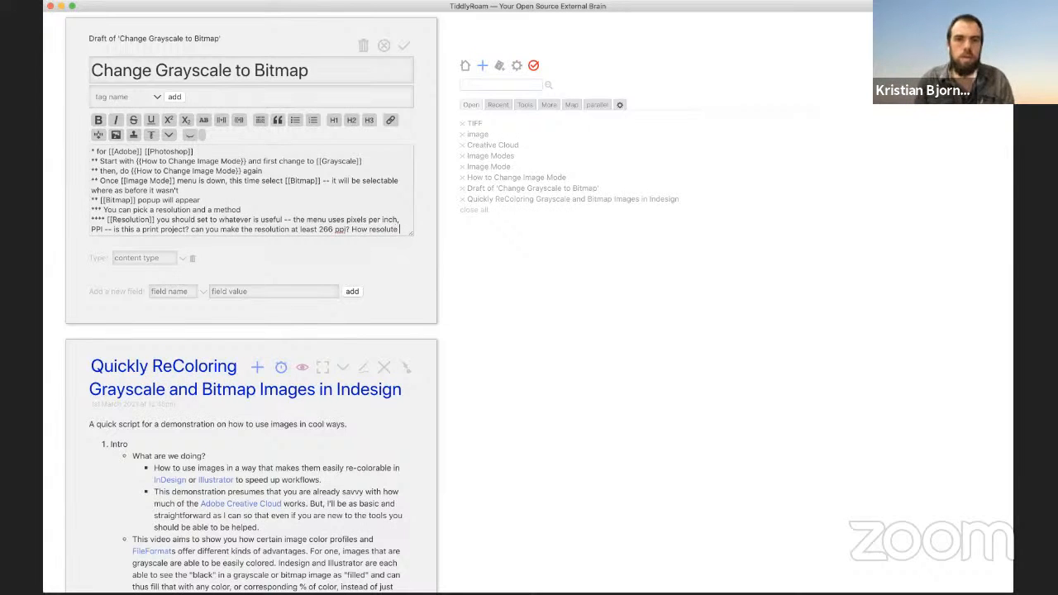
{"action": "key", "text": "BackSpace"}
{"action": "key", "text": "BackSpace"}
{"action": "type", "text": "e is the starti"}
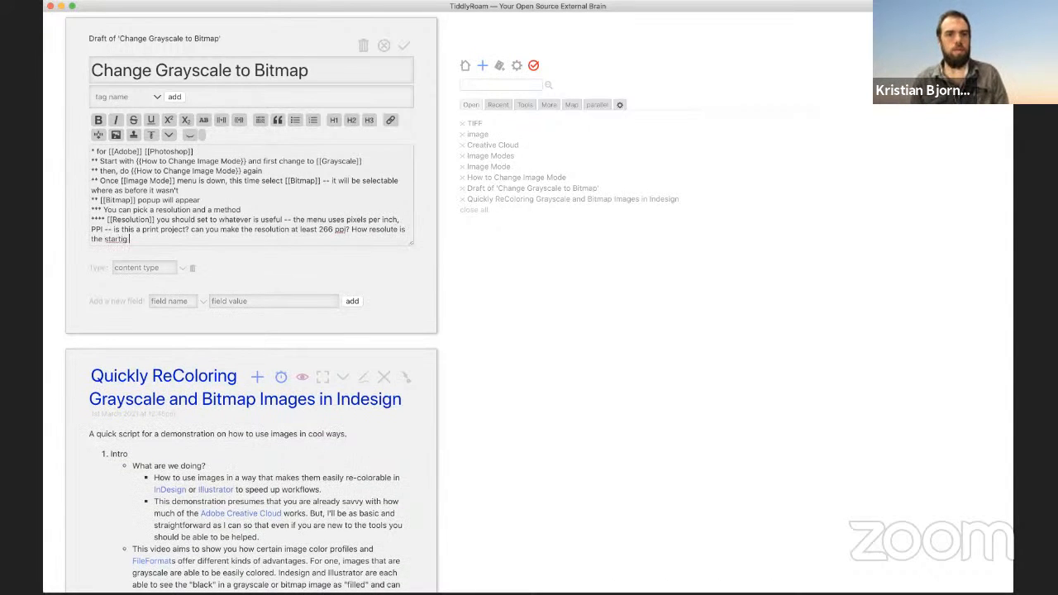
{"action": "type", "text": "ng image"}
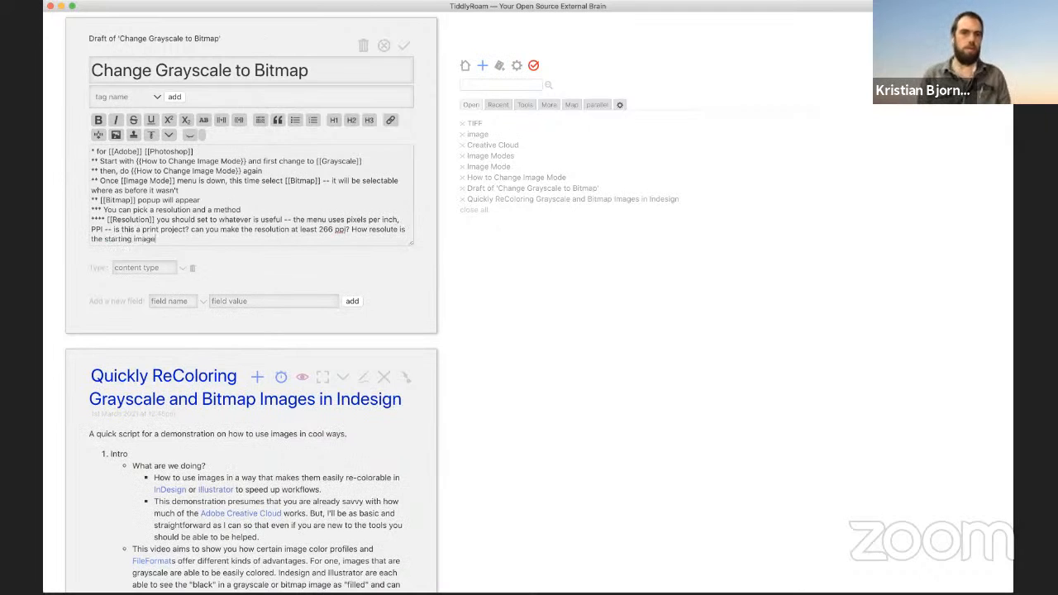
{"action": "type", "text": "?"}
{"action": "key", "text": "Return"}
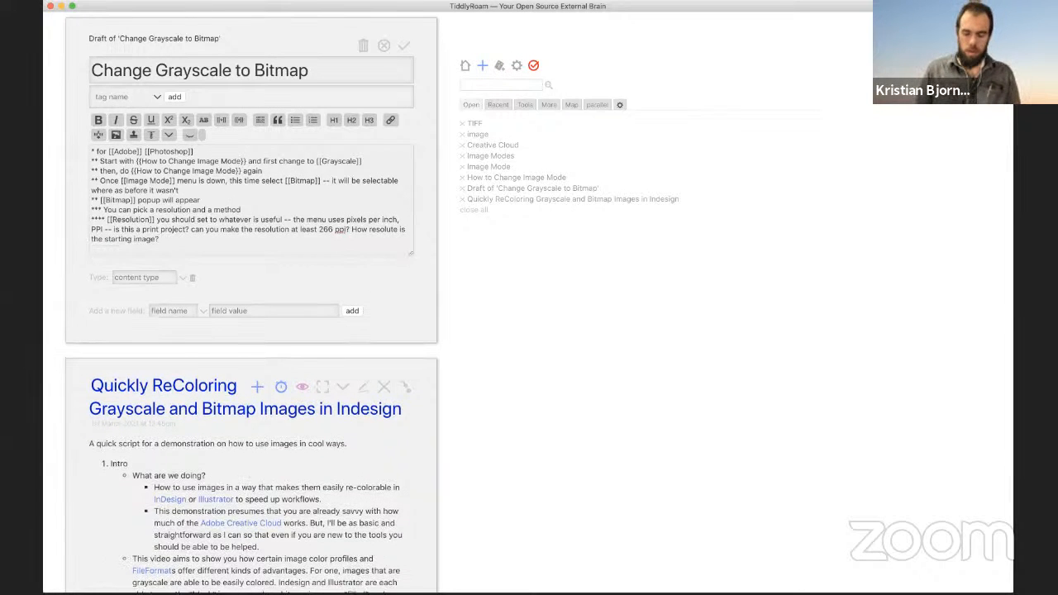
Step: Begin a new '****' bullet for a Method link
{"action": "type", "text": "**** ["}
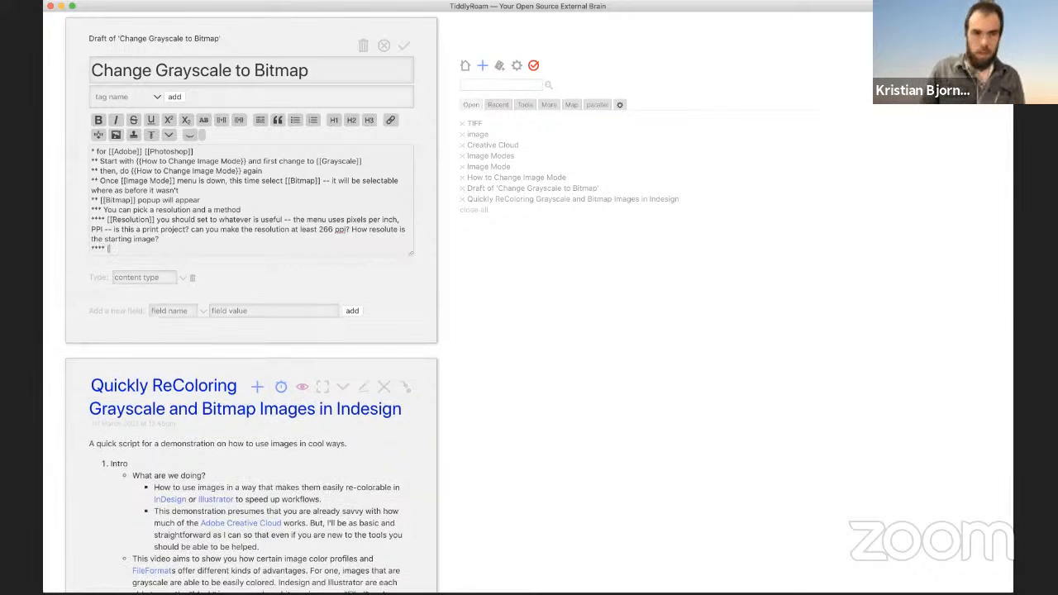
{"action": "type", "text": "["}
{"action": "key", "text": "super+Tab"}
{"action": "key", "text": "super+Tab"}
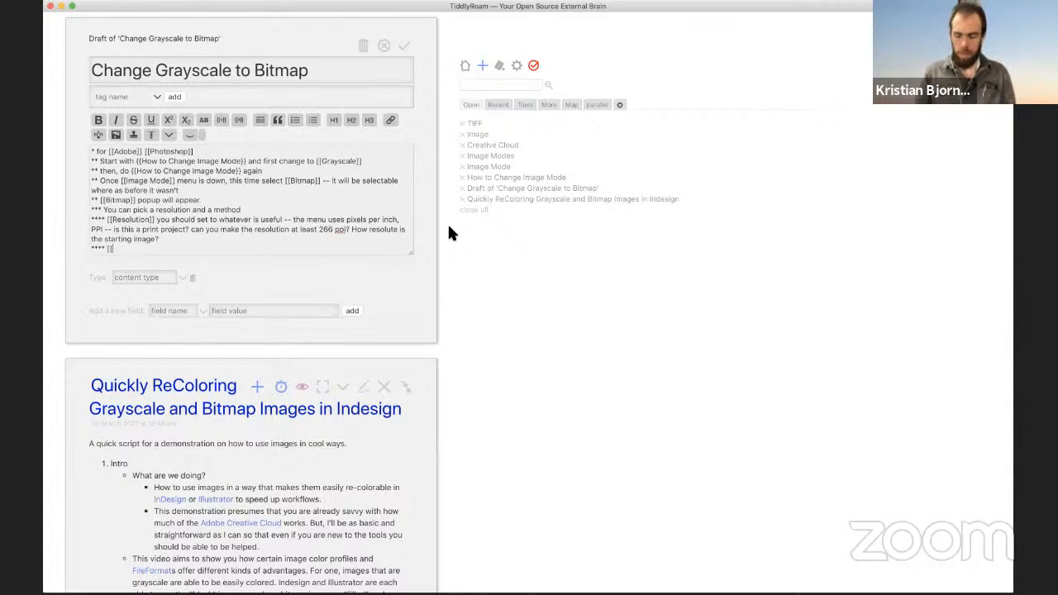
{"action": "type", "text": "Method"}
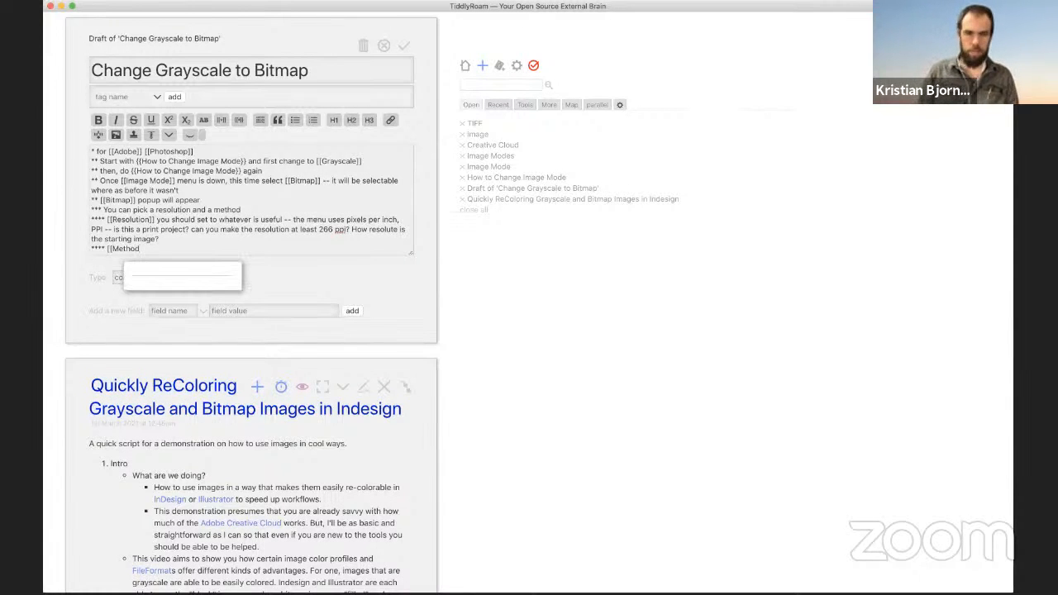
{"action": "type", "text": "]]"}
{"action": "key", "text": "BackSpace"}
{"action": "key", "text": "BackSpace"}
{"action": "key", "text": "BackSpace"}
{"action": "key", "text": "BackSpace"}
{"action": "key", "text": "BackSpace"}
{"action": "key", "text": "BackSpace"}
{"action": "key", "text": "BackSpace"}
{"action": "key", "text": "BackSpace"}
{"action": "key", "text": "BackSpace"}
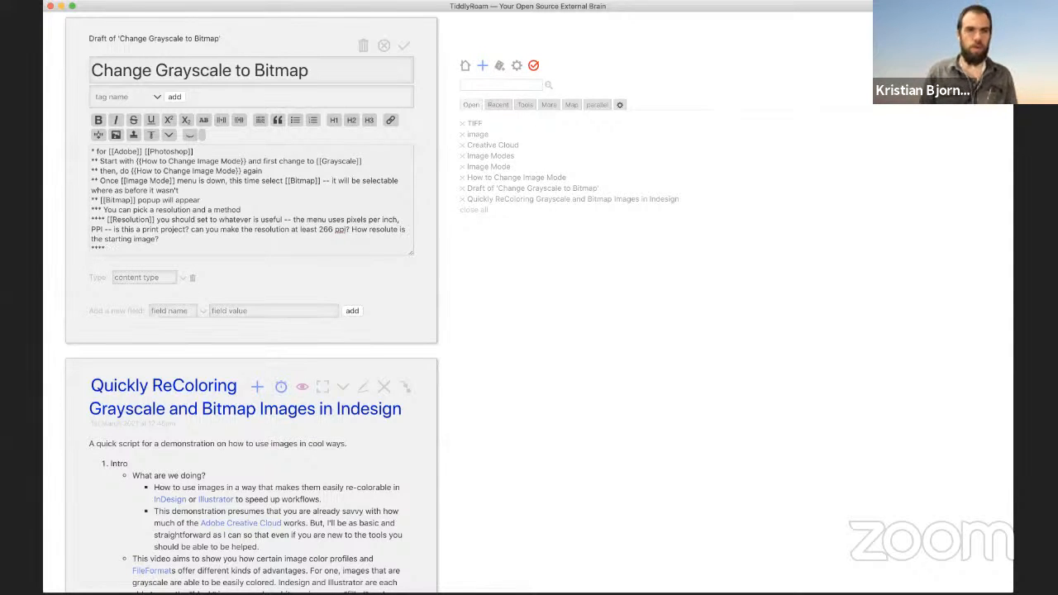
{"action": "key", "text": "super+Tab"}
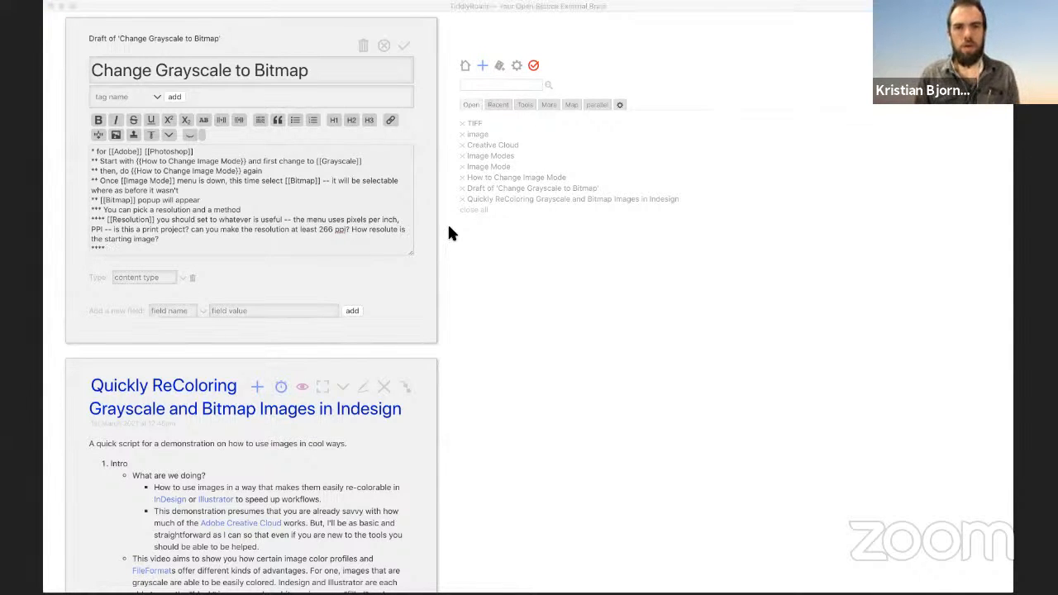
Step: Write 'Method: This is a list of the types of Bitmaps avaiable by default in Photoshop.' and start a '*****' line
{"action": "key", "text": "super+Tab"}
{"action": "type", "text": "Method"}
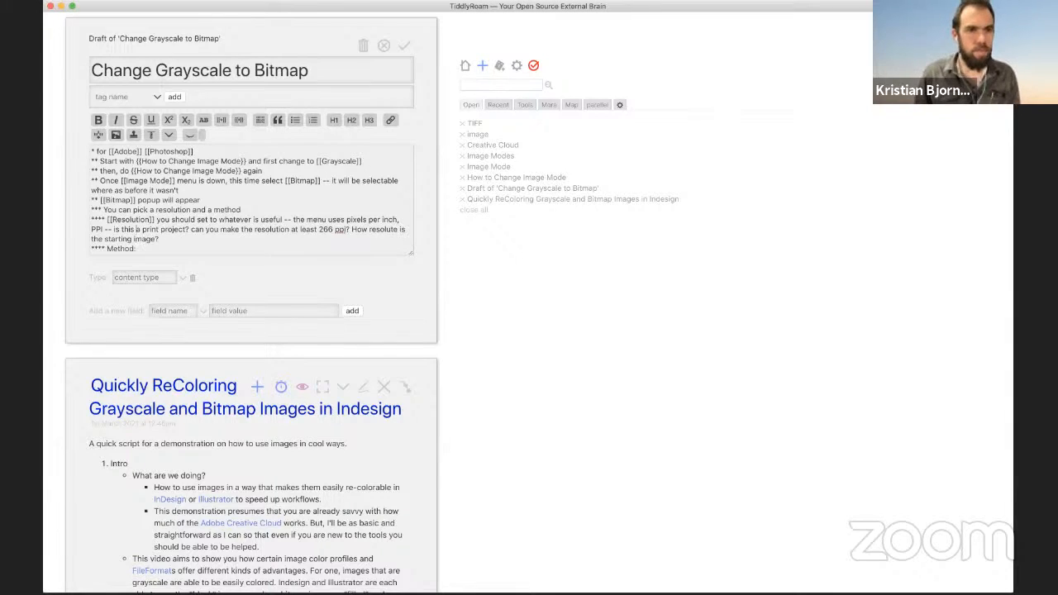
{"action": "key", "text": "Right"}
{"action": "key", "text": "Right"}
{"action": "key", "text": "Right"}
{"action": "type", "text": ":"}
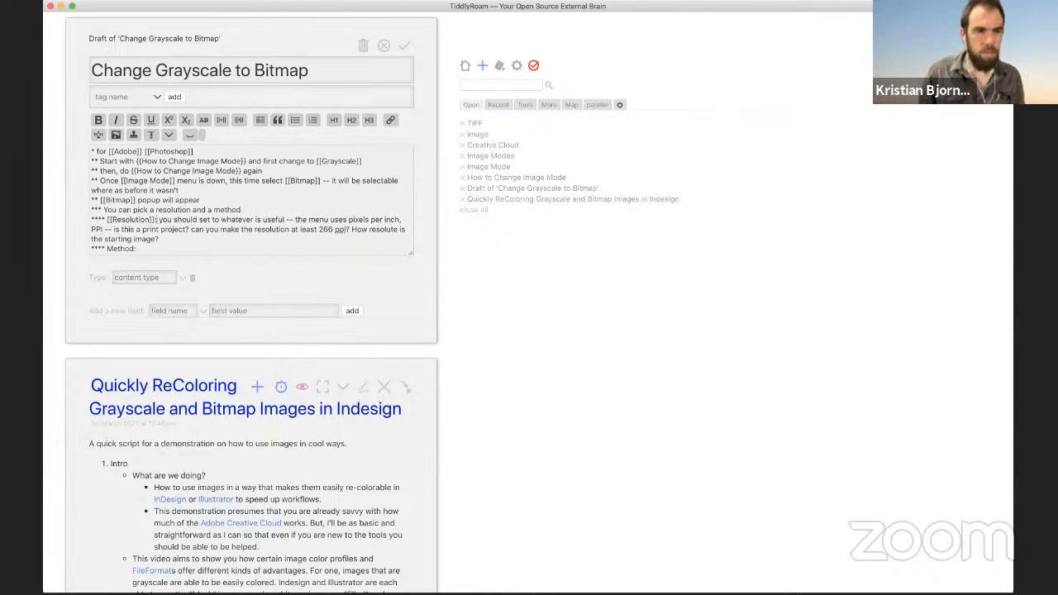
{"action": "type", "text": " T"}
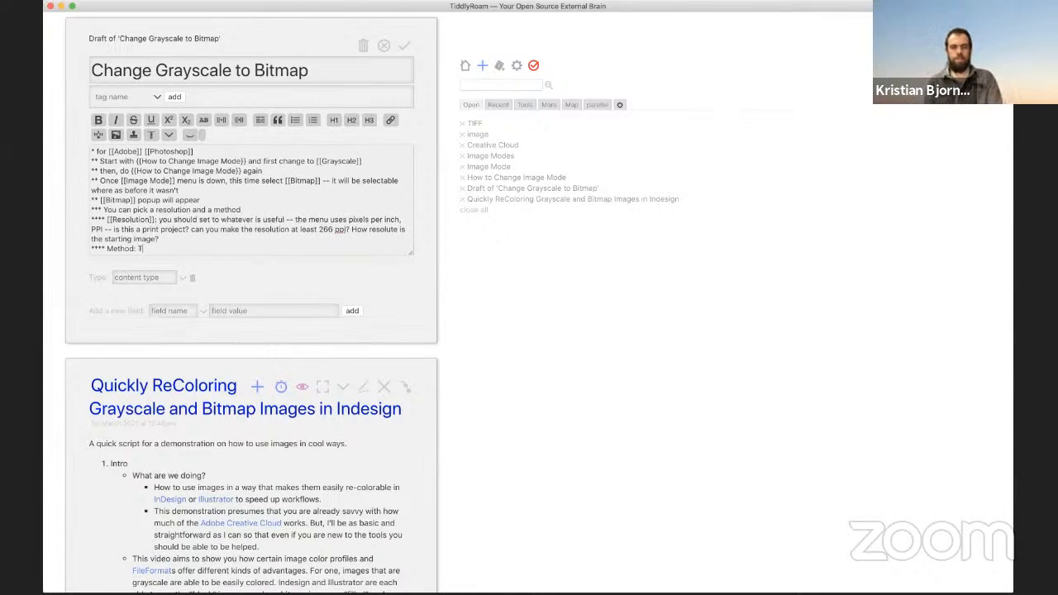
{"action": "type", "text": "his is a list of the types of "}
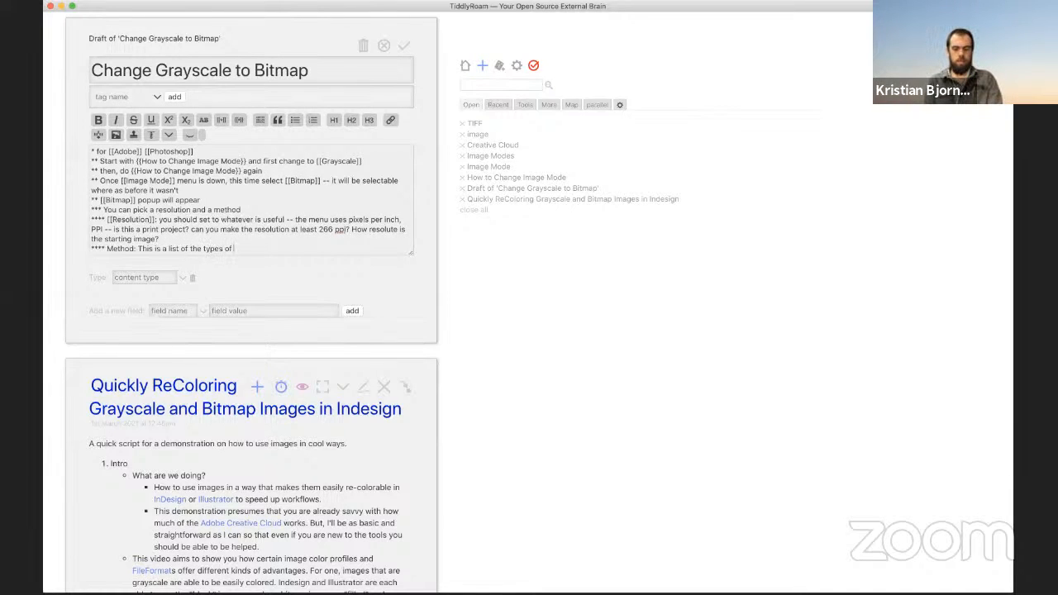
{"action": "type", "text": "Bitmaps avaiable "}
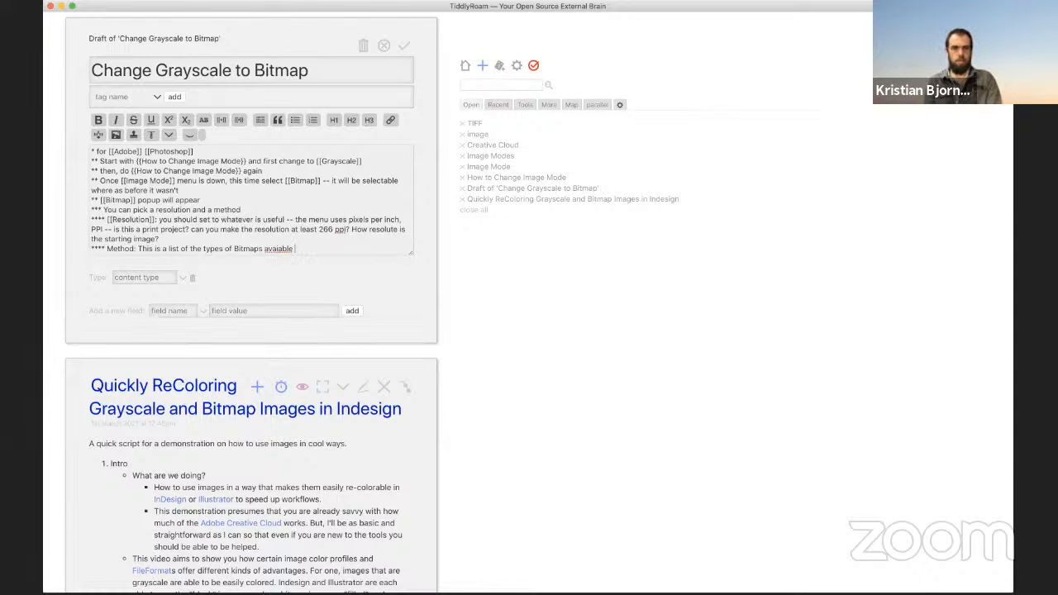
{"action": "type", "text": "by default in "}
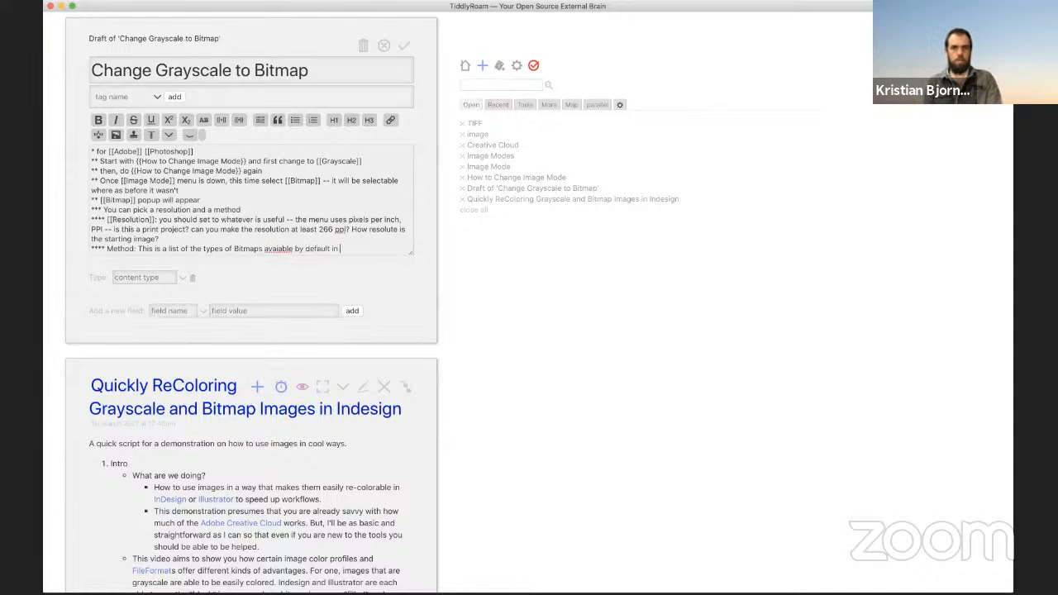
{"action": "type", "text": "Photo"}
{"action": "type", "text": "shop."}
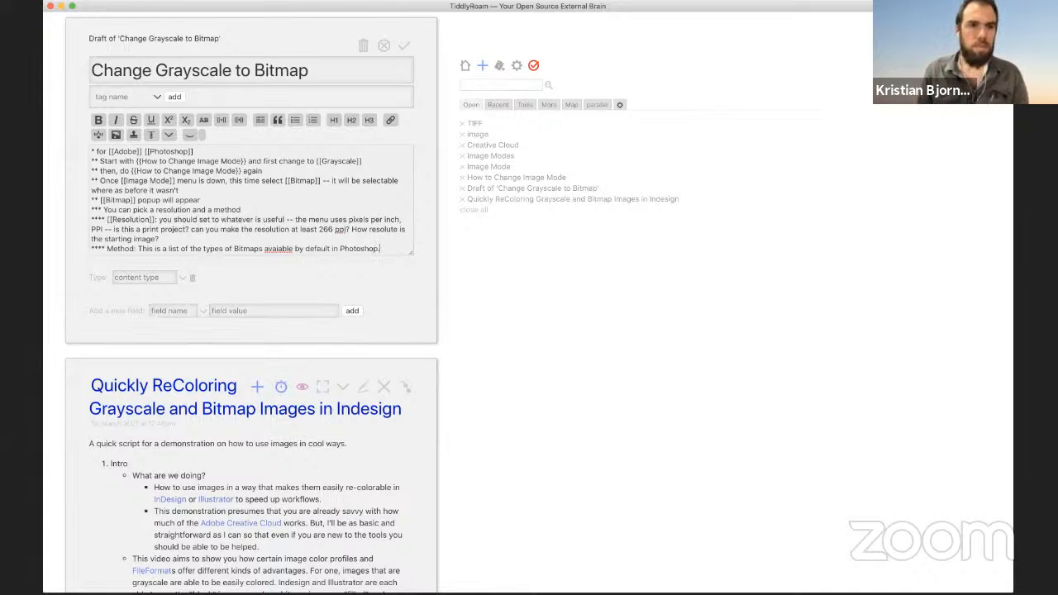
{"action": "key", "text": "Return"}
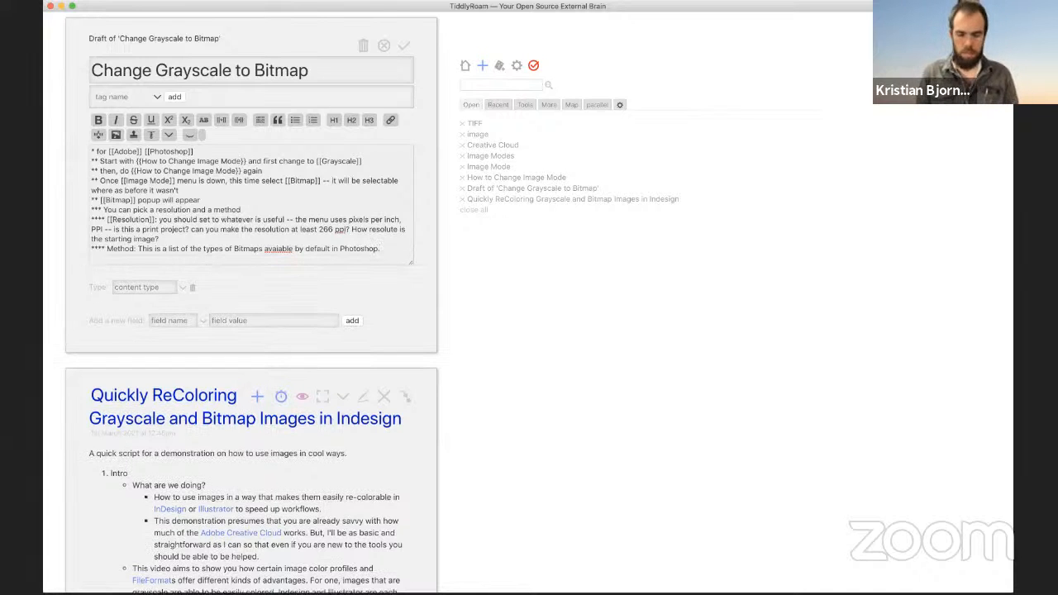
{"action": "type", "text": "*****"}
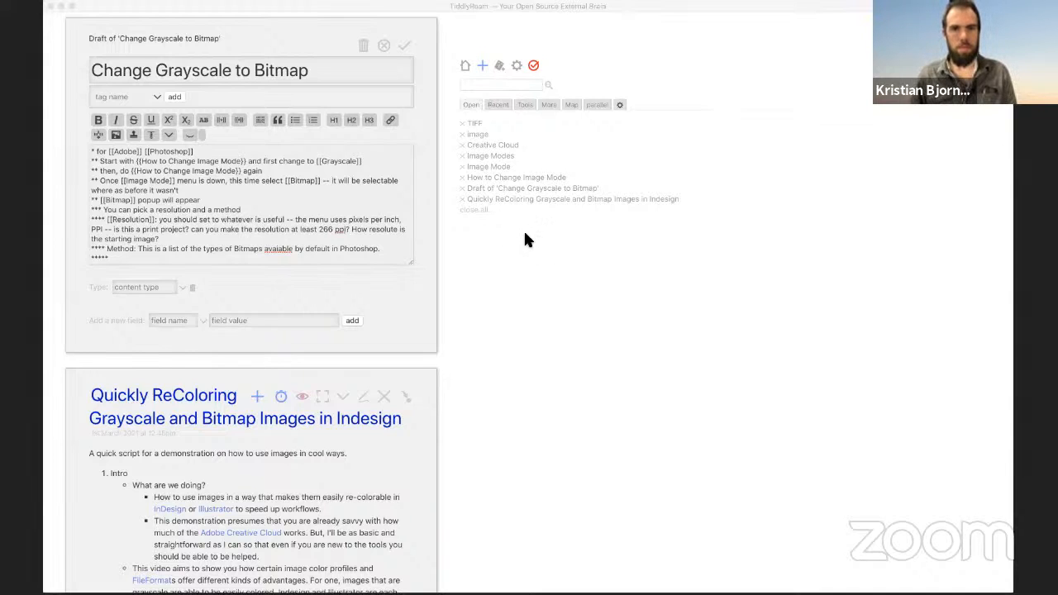
Step: Begin the Method sub-bullet: try to use 50% Threshold for woodcuts, or etchings, or similar
{"action": "key", "text": "super+Tab"}
{"action": "type", "text": "I tedn"}
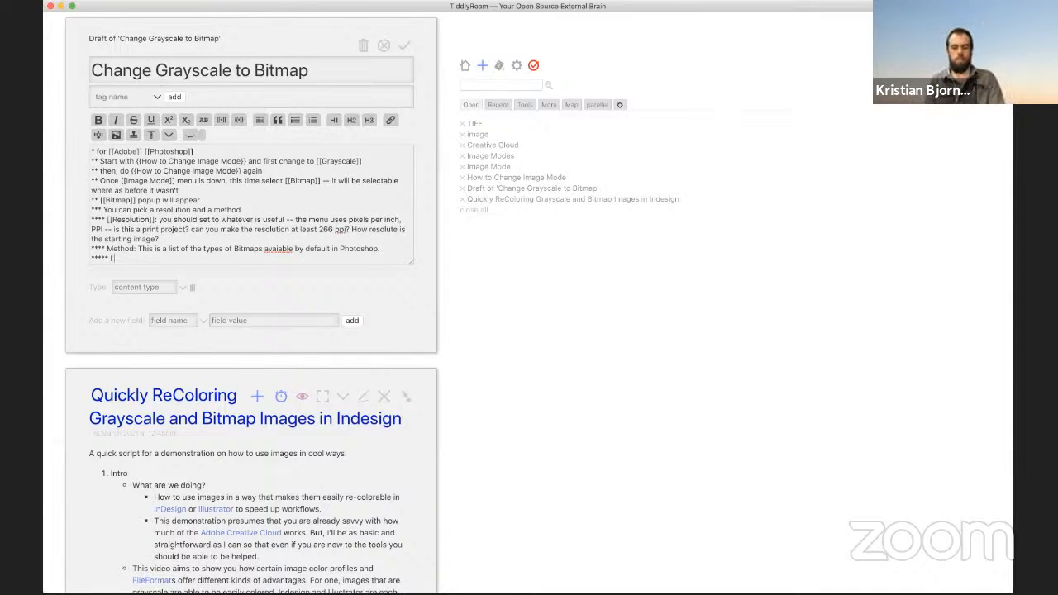
{"action": "key", "text": "BackSpace"}
{"action": "key", "text": "BackSpace"}
{"action": "key", "text": "BackSpace"}
{"action": "key", "text": "BackSpace"}
{"action": "key", "text": "BackSpace"}
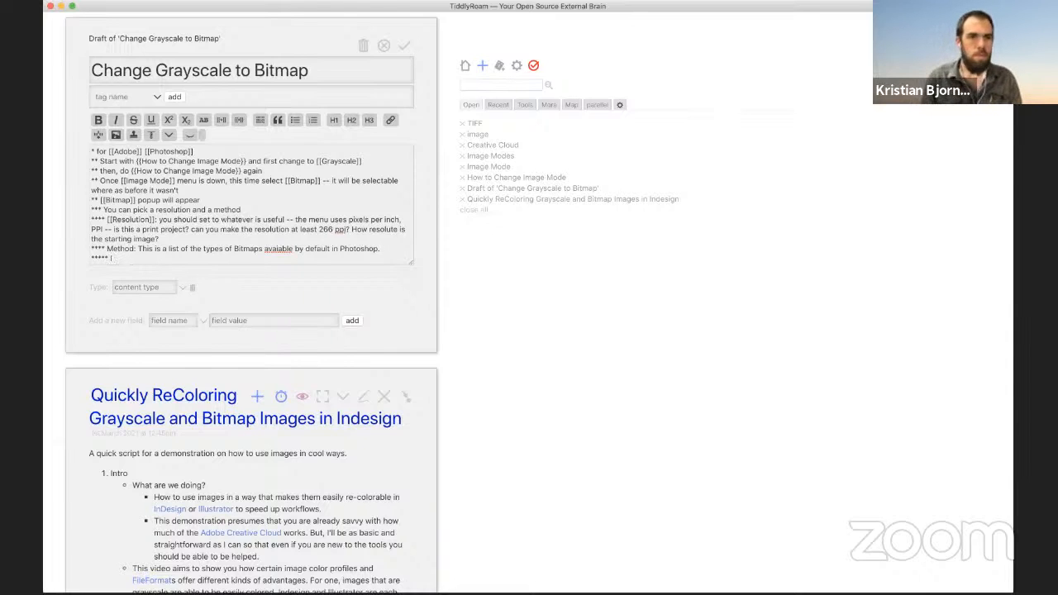
{"action": "type", "text": "try "}
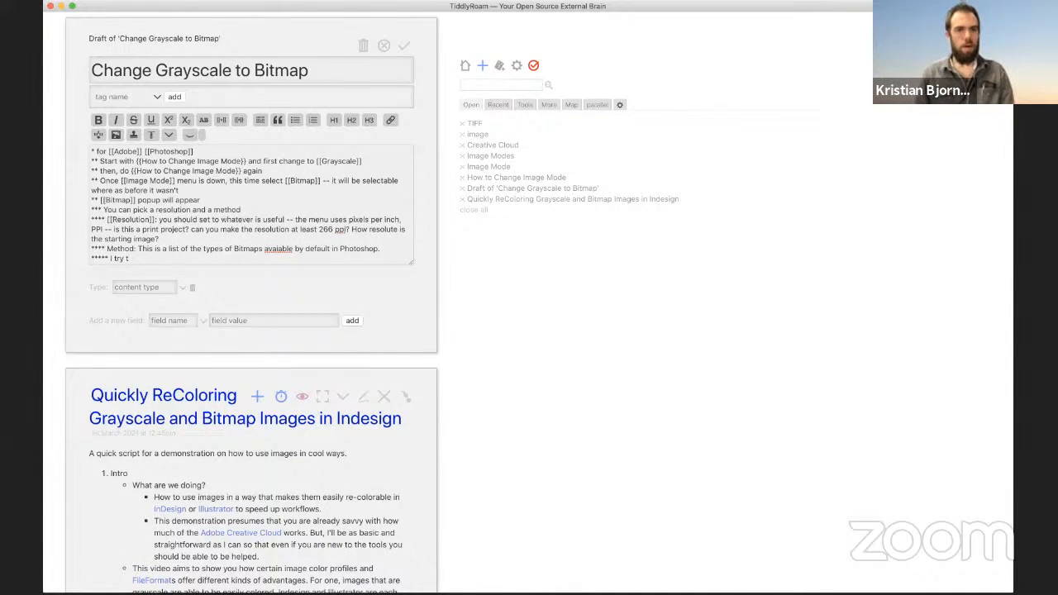
{"action": "type", "text": "to use 505"}
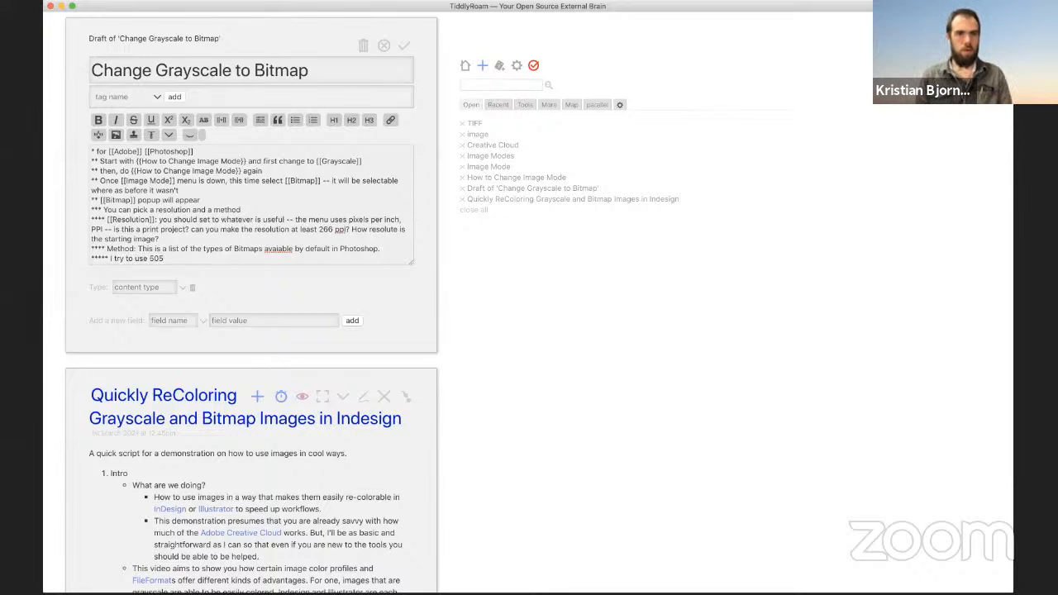
{"action": "key", "text": "BackSpace"}
{"action": "type", "text": "%"}
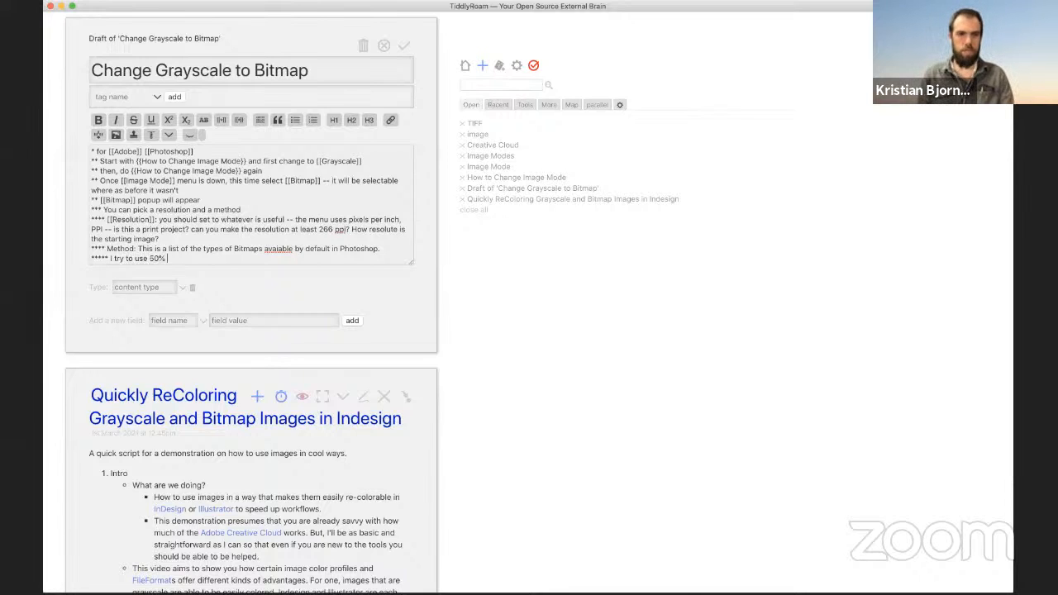
{"action": "key", "text": "super+Tab"}
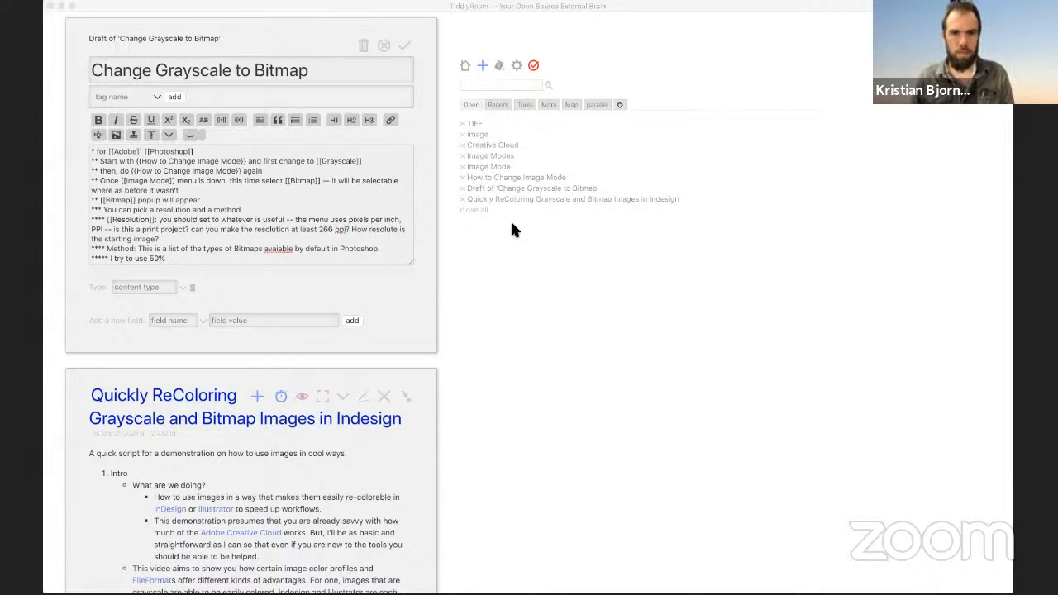
{"action": "key", "text": "super+Tab"}
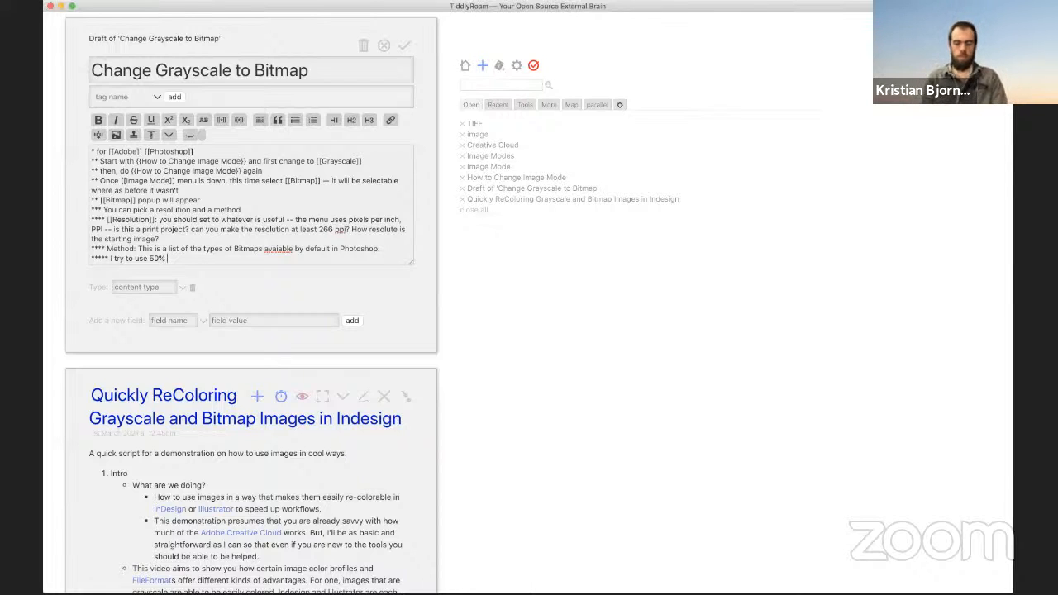
{"action": "type", "text": "Threshold for "}
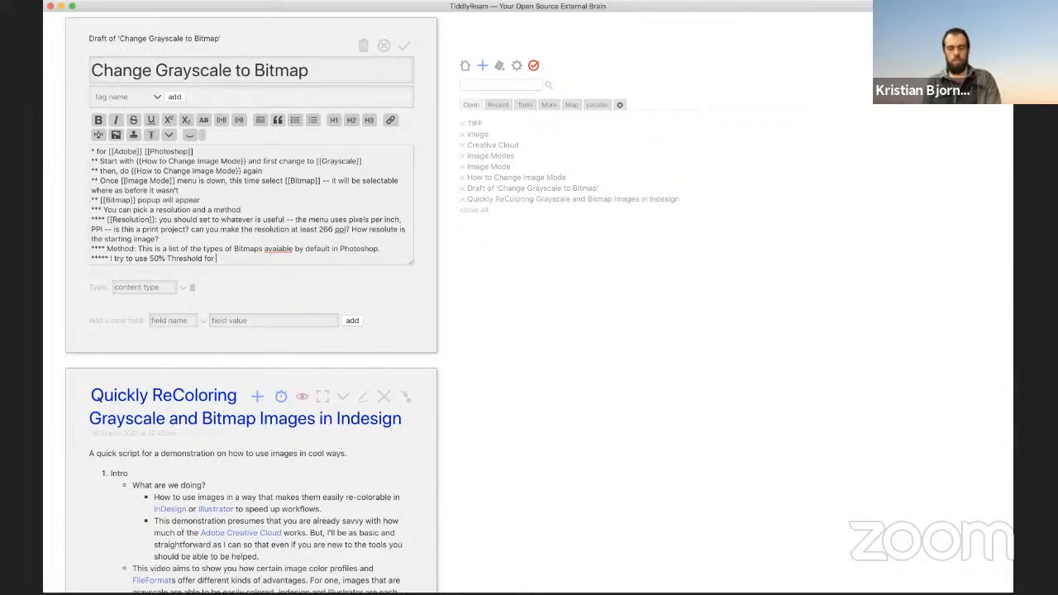
{"action": "type", "text": "images that alrea"}
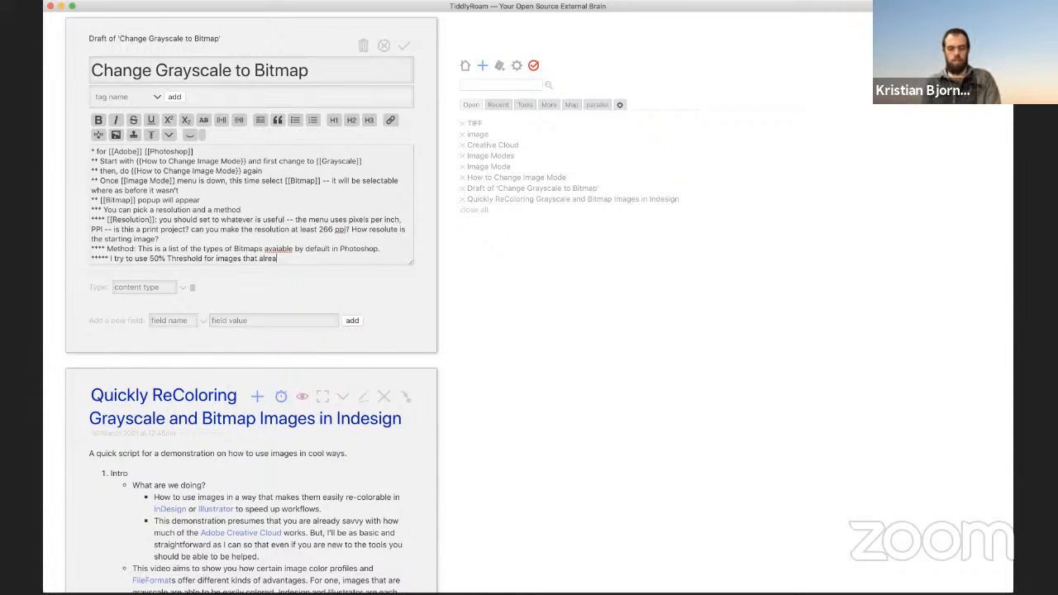
{"action": "type", "text": "dy are med"}
{"action": "key", "text": "BackSpace"}
{"action": "key", "text": "BackSpace"}
{"action": "key", "text": "BackSpace"}
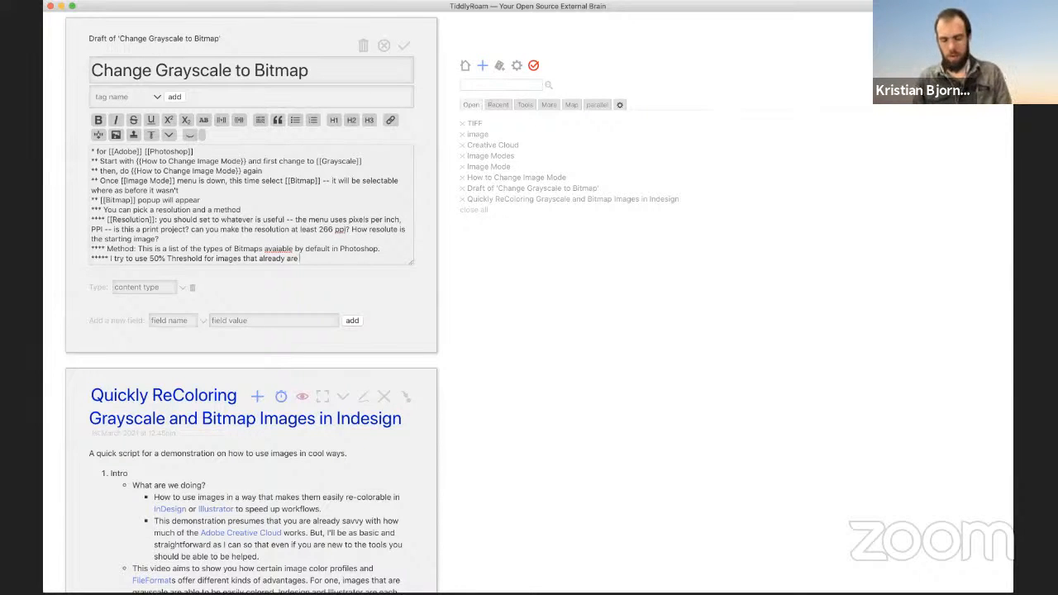
{"action": "type", "text": "woodcuts, or e"}
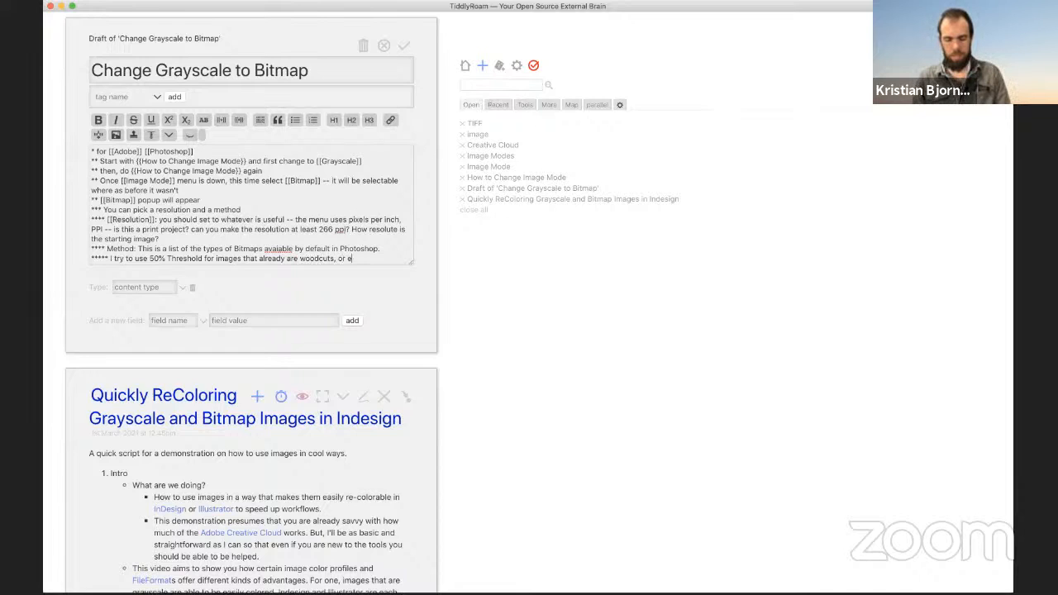
{"action": "type", "text": "tchings, or simila"}
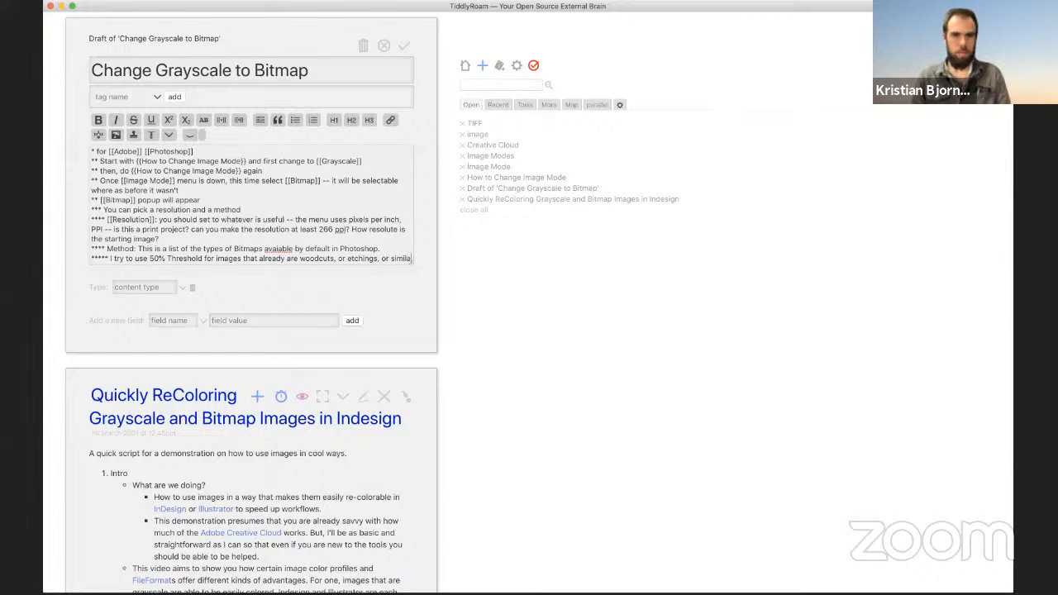
{"action": "type", "text": "r"}
{"action": "type", "text": " --"}
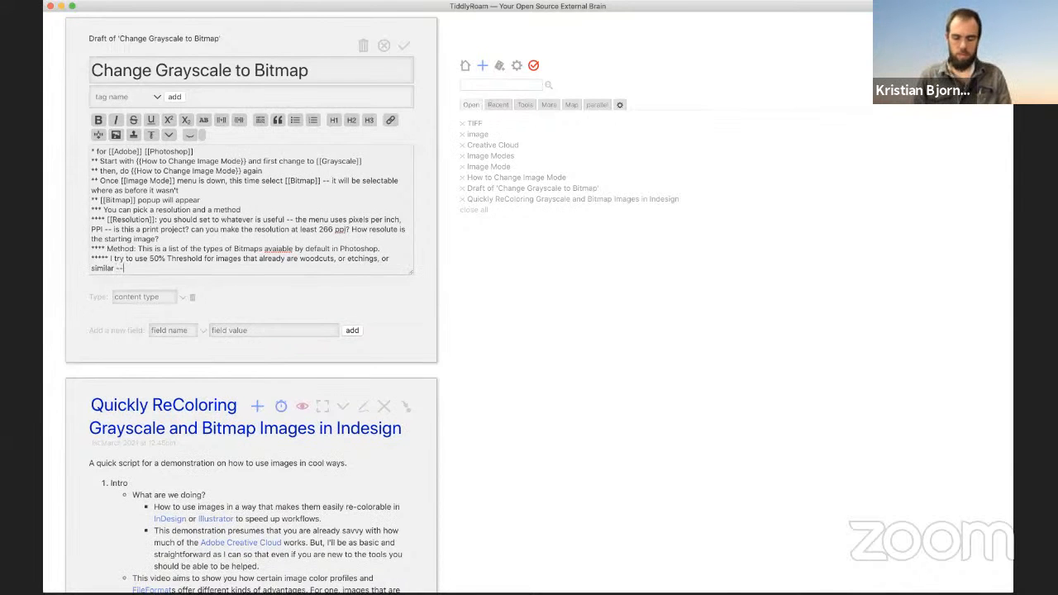
{"action": "type", "text": " things already built on "}
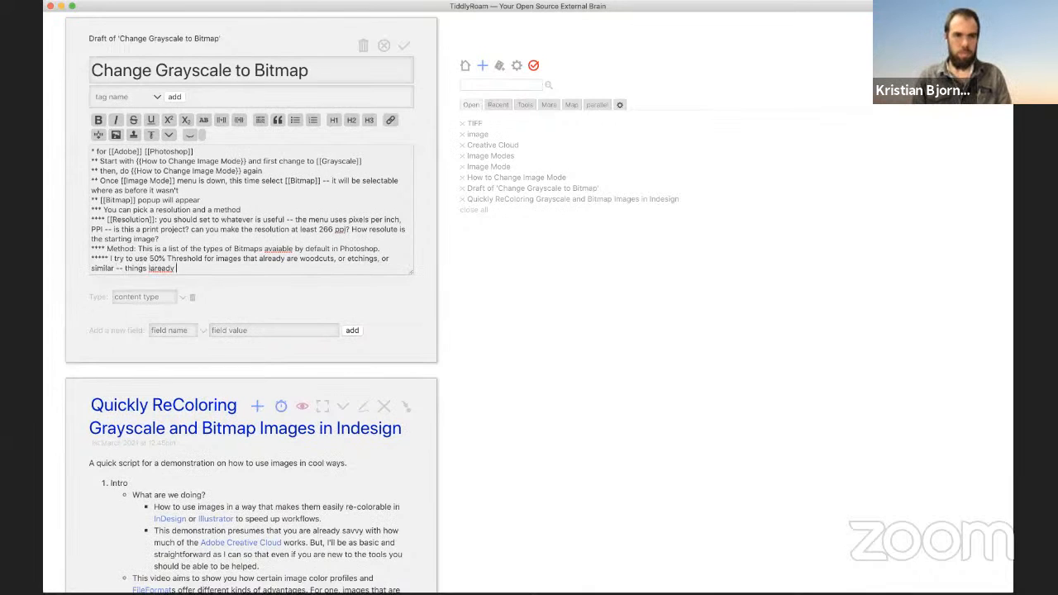
{"action": "type", "text": "a"}
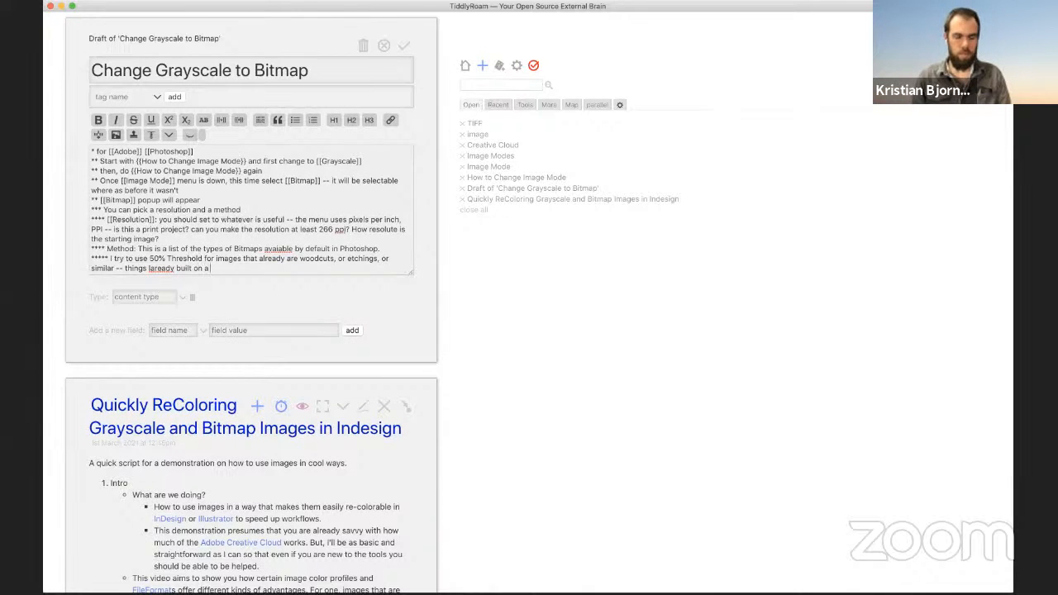
Step: Correct 'laready' to 'already' and finish the note recommending other options for distinct gray hues
{"action": "right_click", "coordinate": [163, 267]}
{"action": "left_click", "coordinate": [185, 275]}
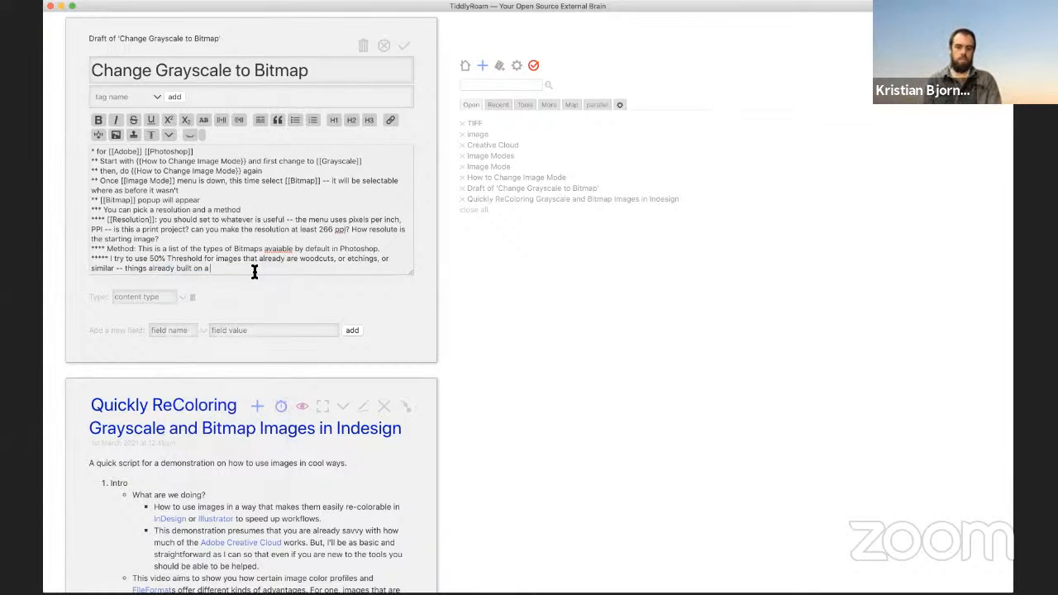
{"action": "type", "text": "binary "}
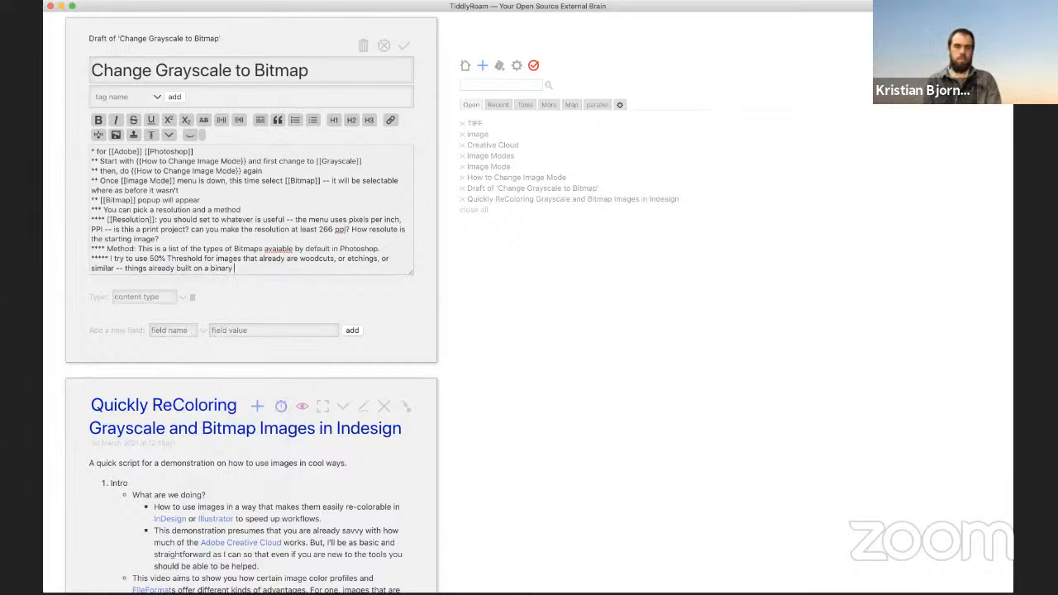
{"action": "type", "text": "c"}
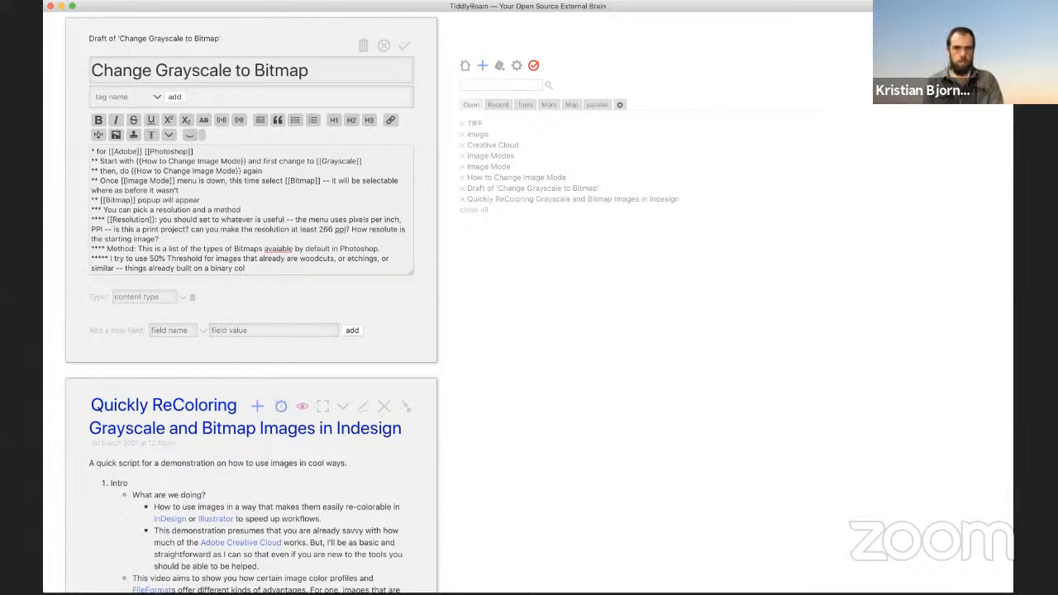
{"action": "key", "text": "BackSpace"}
{"action": "type", "text": "fill/n"}
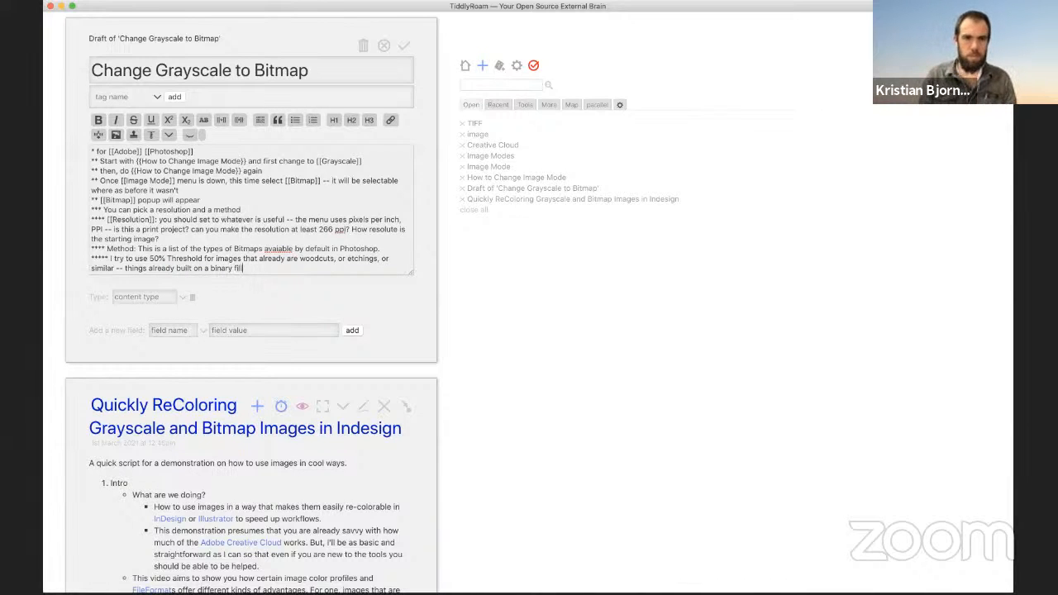
{"action": "type", "text": "o fill method"}
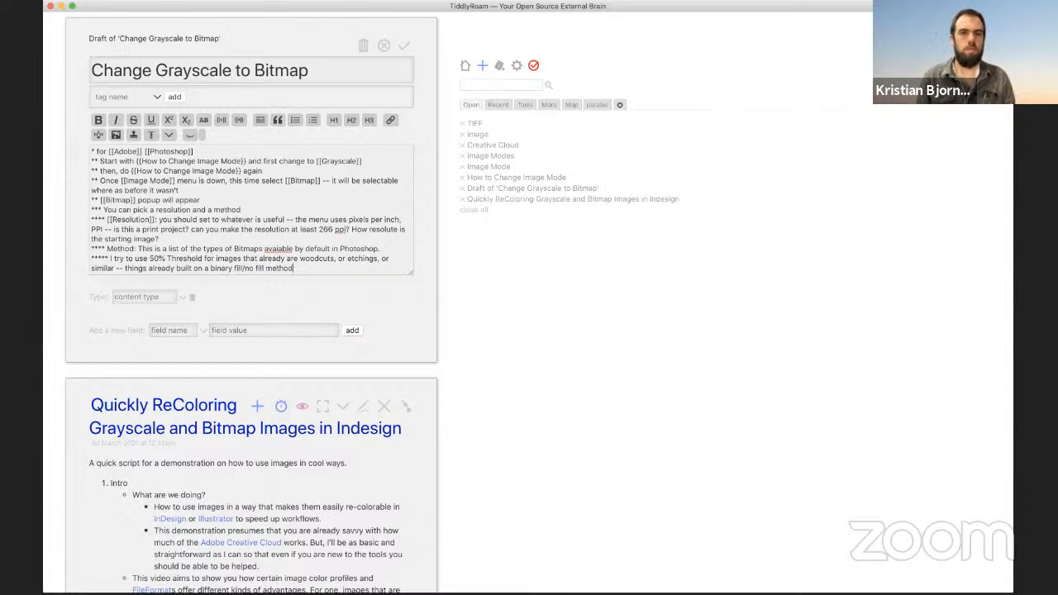
{"action": "type", "text": "... "}
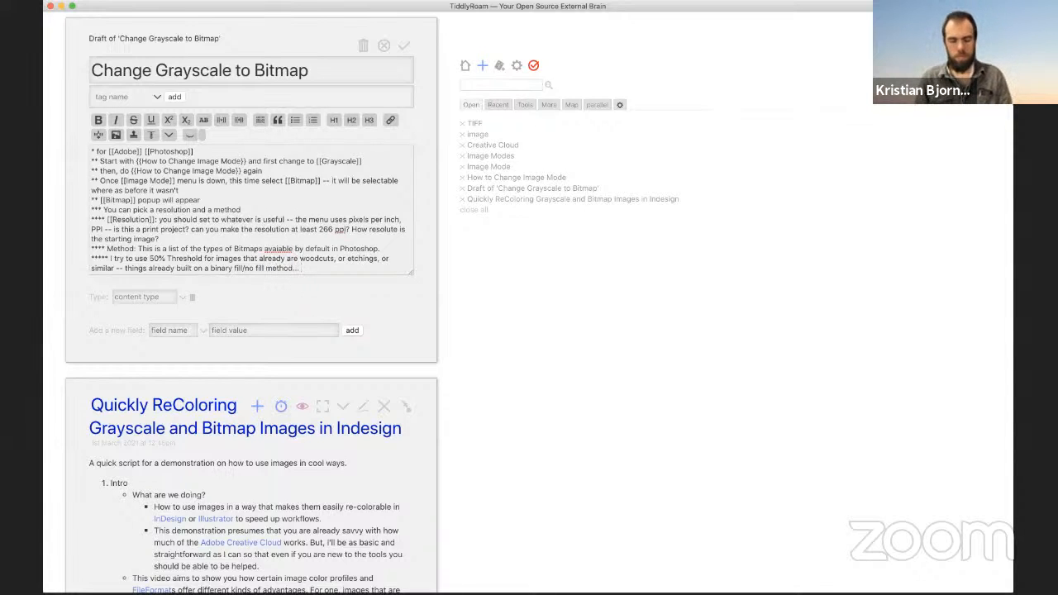
{"action": "type", "text": "The other option"}
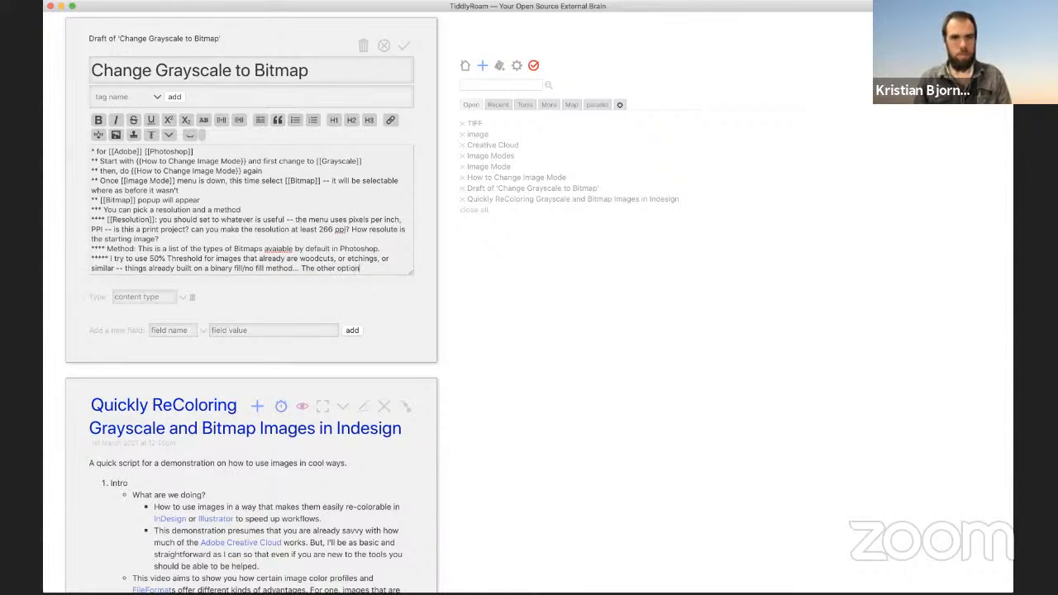
{"action": "type", "text": "s are good fo"}
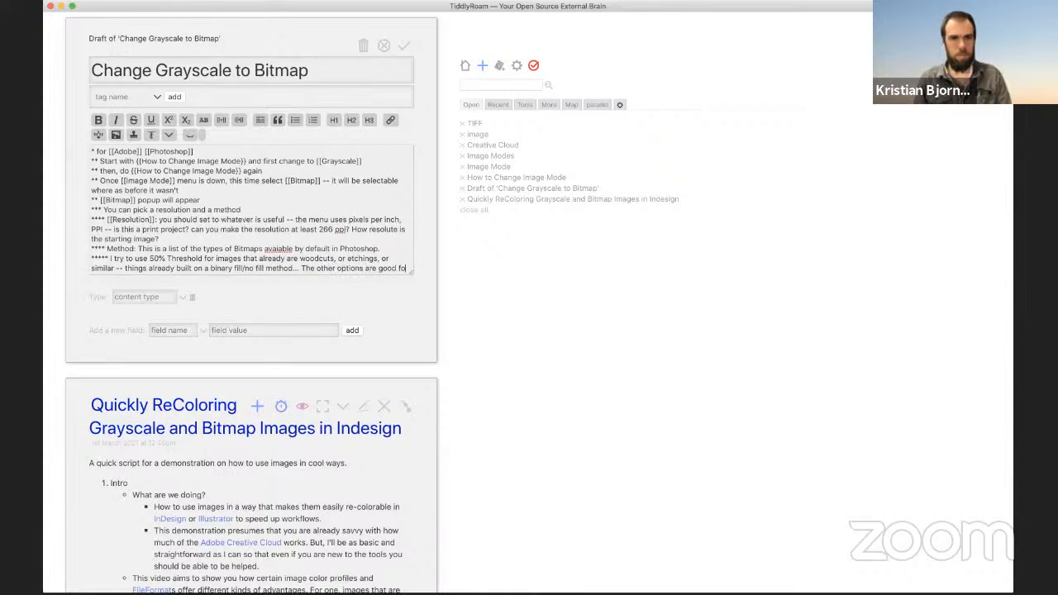
{"action": "type", "text": "r trying to keep "}
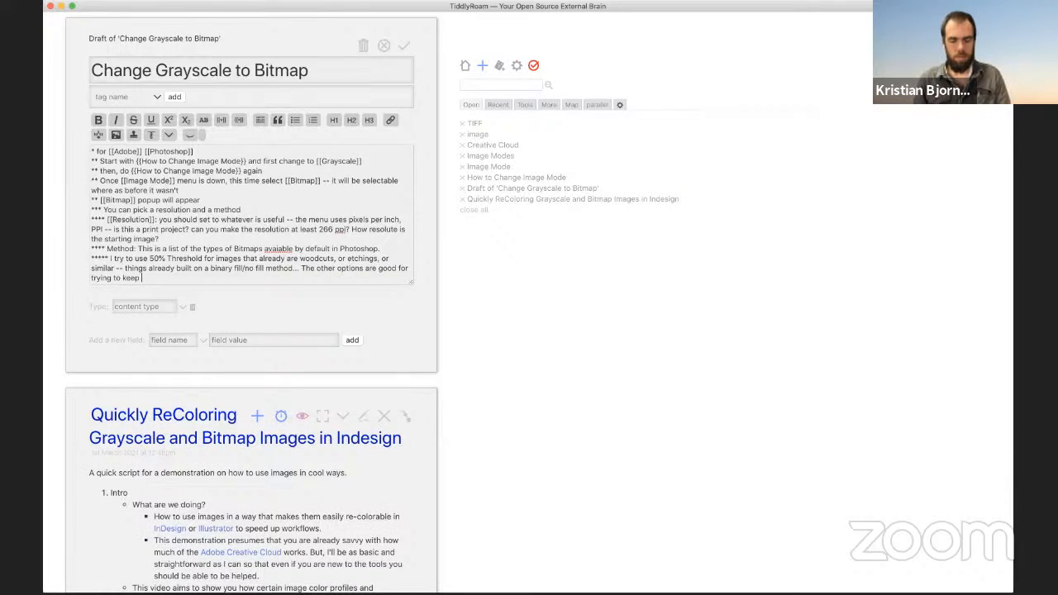
{"action": "type", "text": "distinct "}
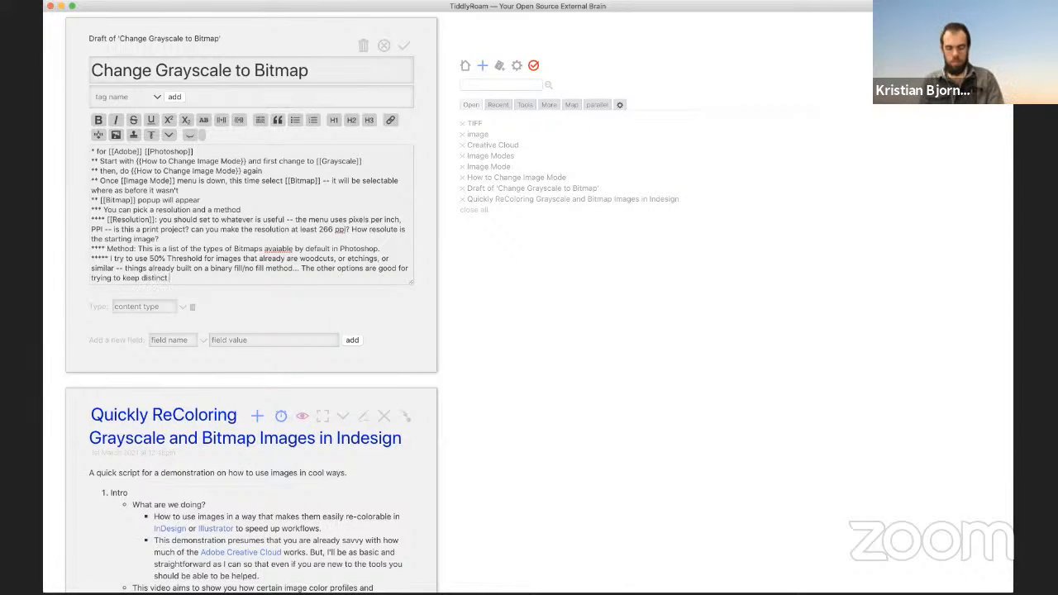
{"action": "type", "text": "gray"}
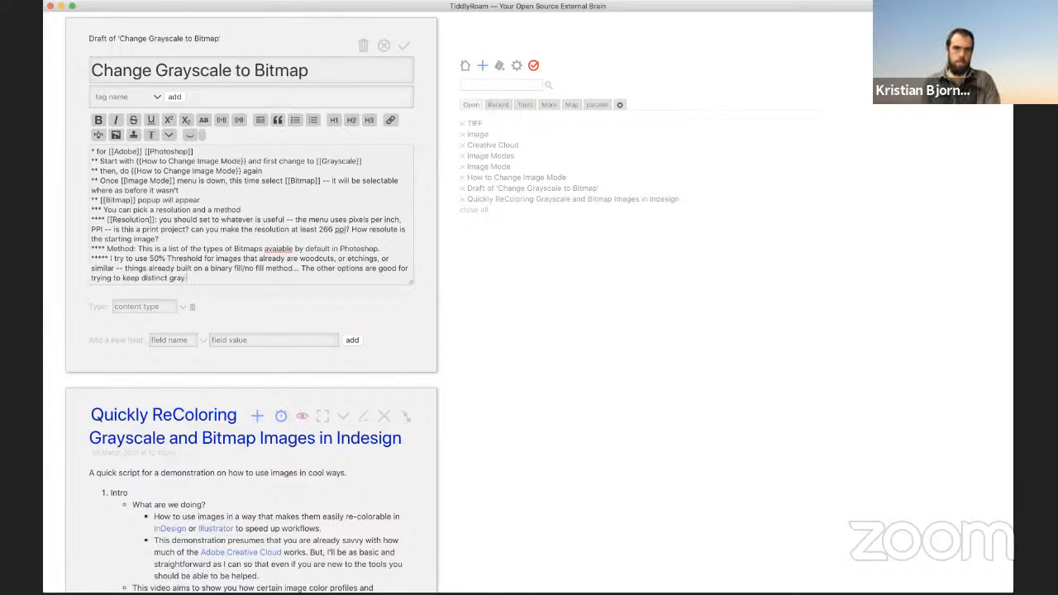
{"action": "type", "text": " hues, but that you need"}
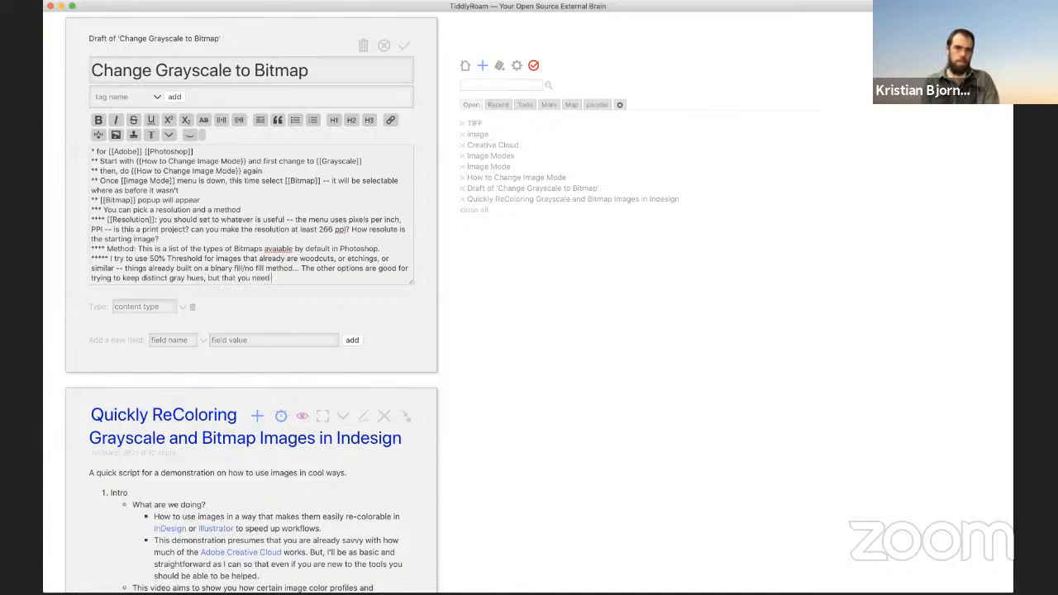
{"action": "type", "text": " Photoshop"}
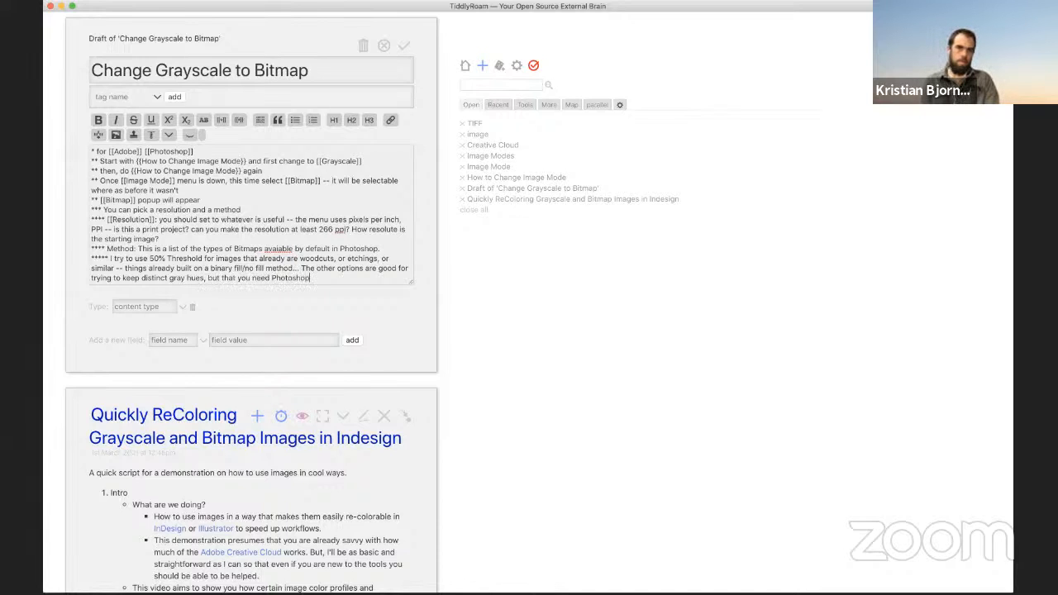
{"action": "type", "text": "'s help in "}
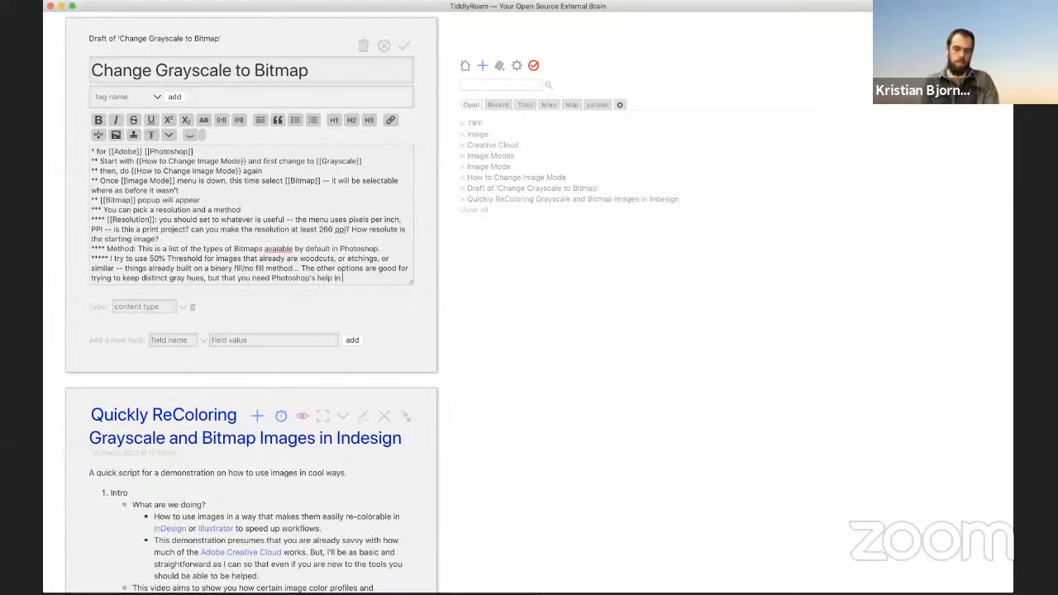
{"action": "type", "text": "developing."}
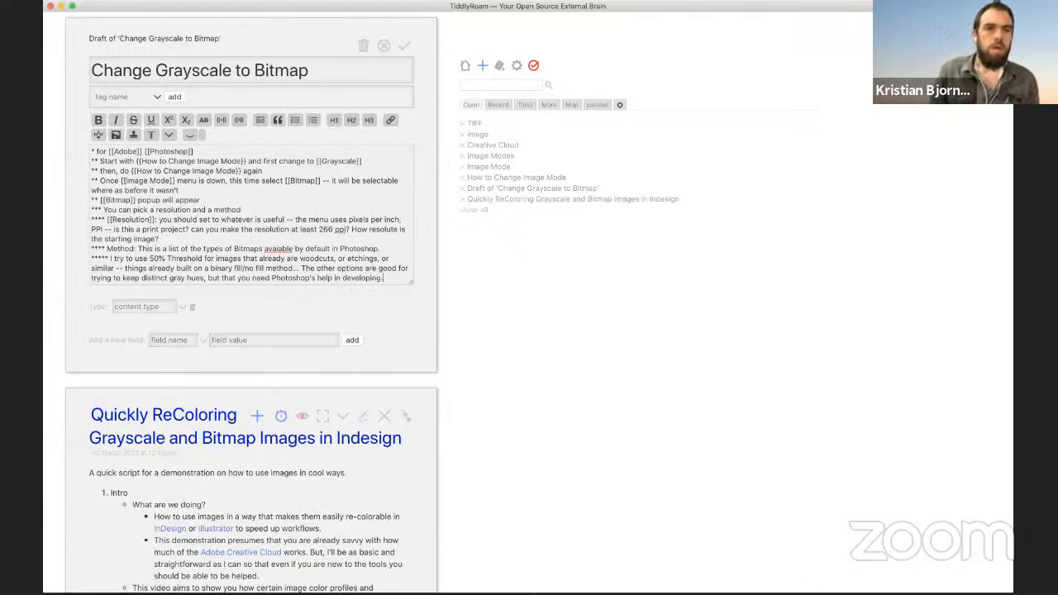
{"action": "key", "text": "Return"}
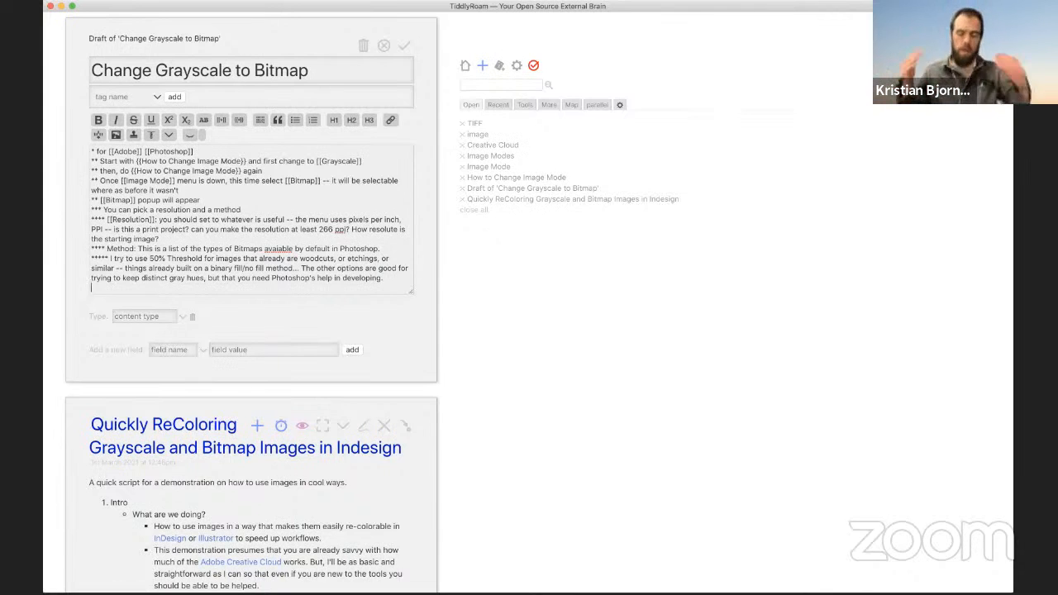
Step: Save the Change Grayscale to Bitmap draft with its Threshold advice
{"action": "key", "text": "super+Tab"}
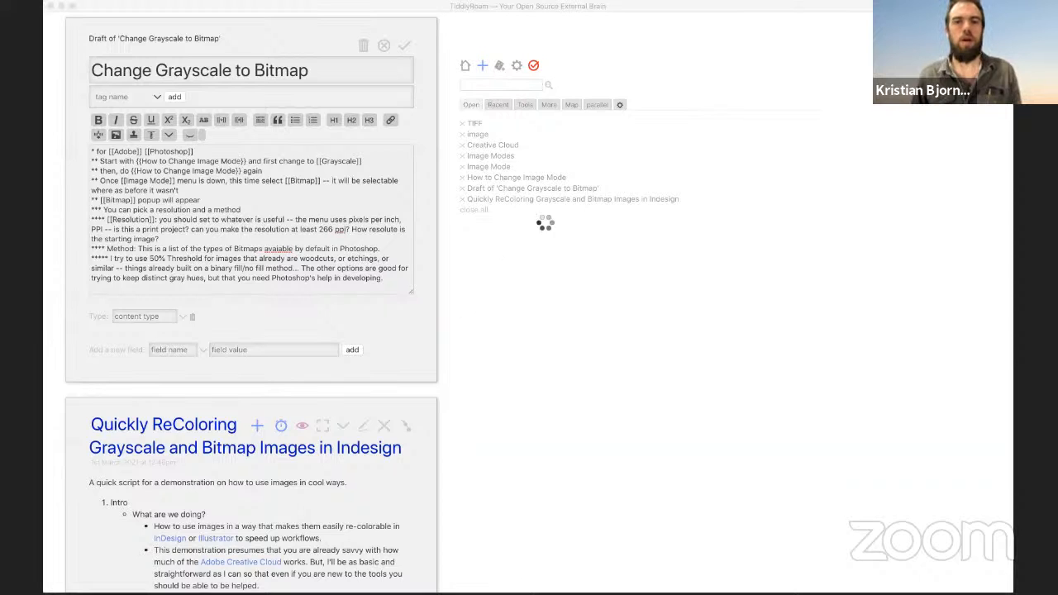
{"action": "left_click", "coordinate": [544, 224]}
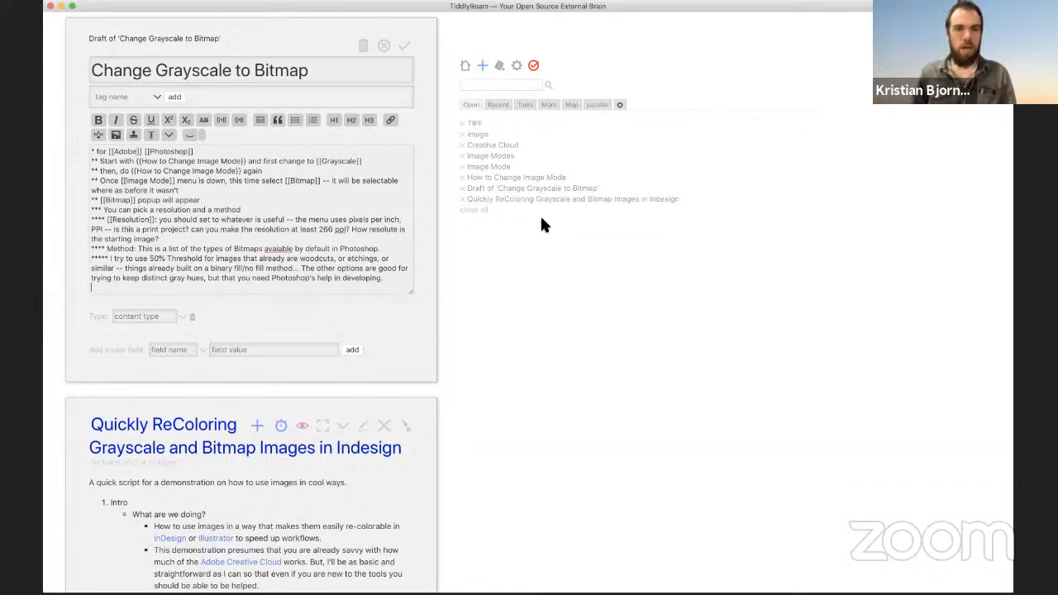
{"action": "left_click", "coordinate": [404, 45]}
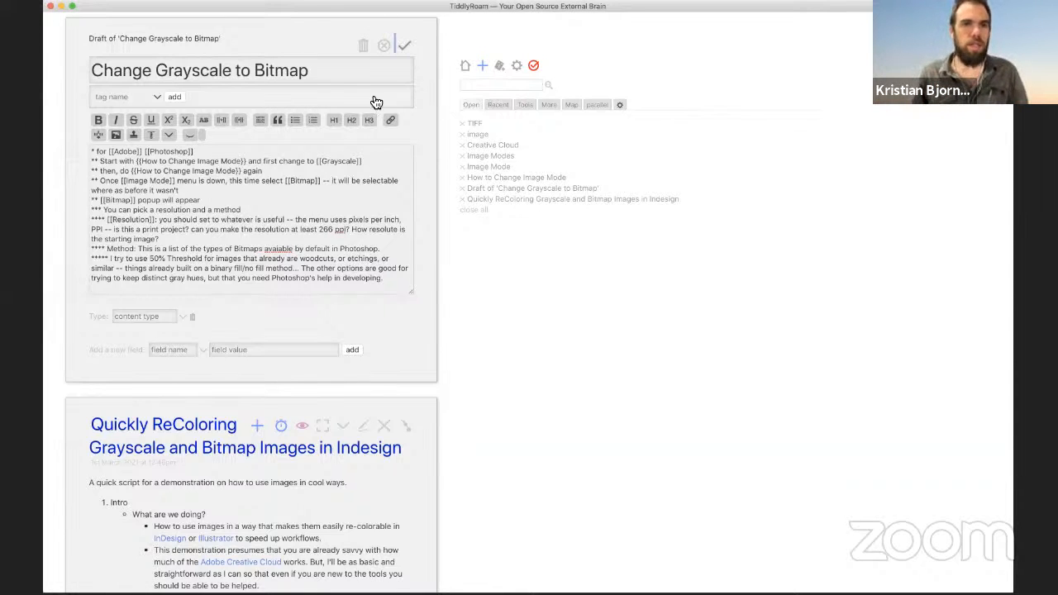
Step: Open the Quickly ReColoring Grayscale and Bitmap Images in Indesign script tiddler in the editor
{"action": "scroll", "coordinate": [276, 229], "scroll_direction": "down", "scroll_amount": 5}
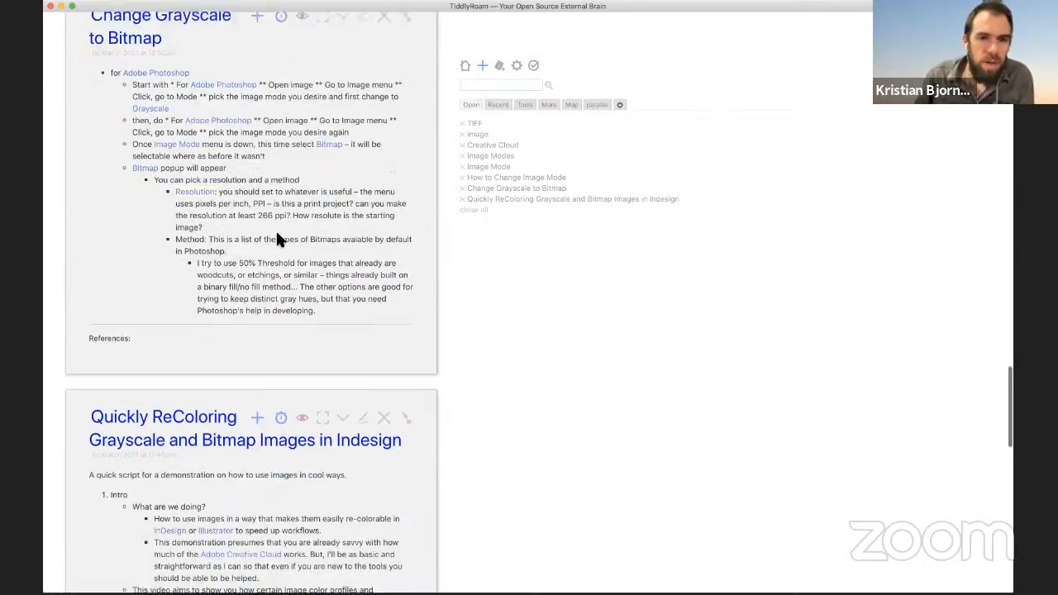
{"action": "scroll", "coordinate": [275, 230], "scroll_direction": "down", "scroll_amount": 7}
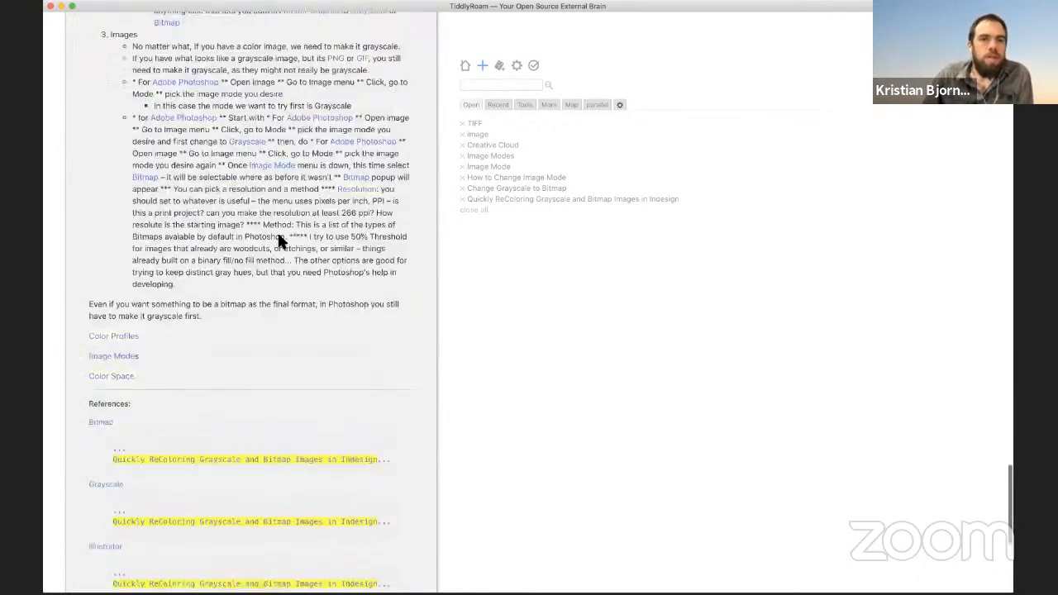
{"action": "scroll", "coordinate": [279, 238], "scroll_direction": "up", "scroll_amount": 7}
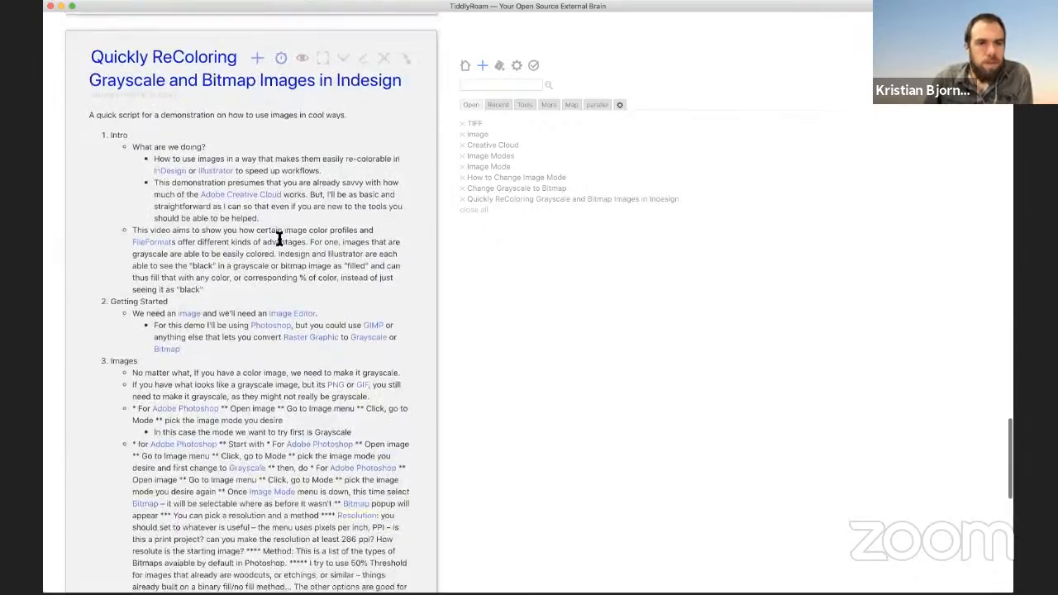
{"action": "scroll", "coordinate": [278, 238], "scroll_direction": "down", "scroll_amount": 3}
{"action": "scroll", "coordinate": [279, 238], "scroll_direction": "down", "scroll_amount": 3}
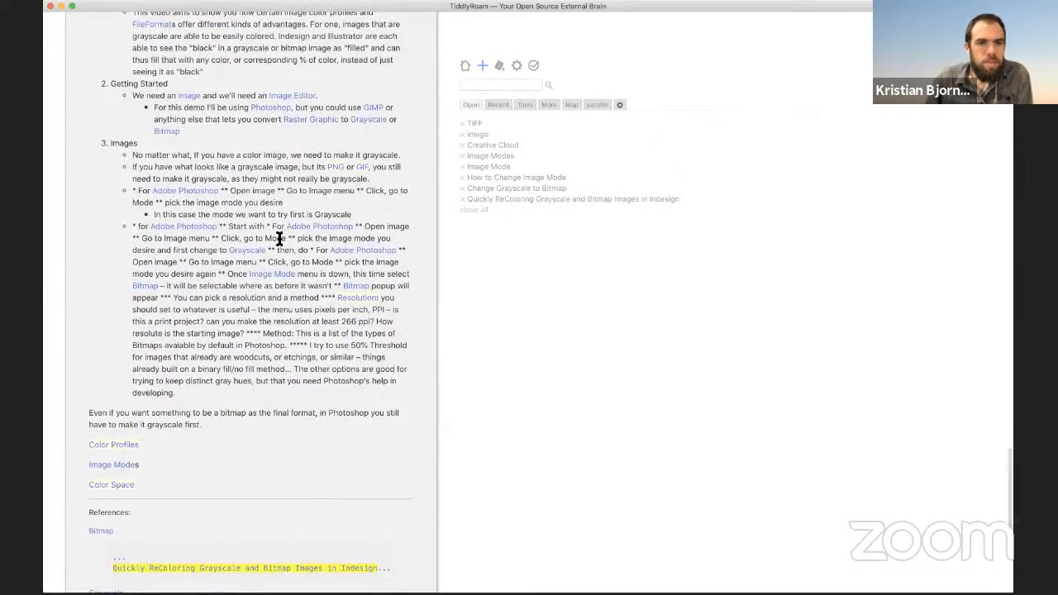
{"action": "scroll", "coordinate": [279, 238], "scroll_direction": "up", "scroll_amount": 3}
{"action": "scroll", "coordinate": [279, 236], "scroll_direction": "up", "scroll_amount": 8}
{"action": "left_click", "coordinate": [361, 255]}
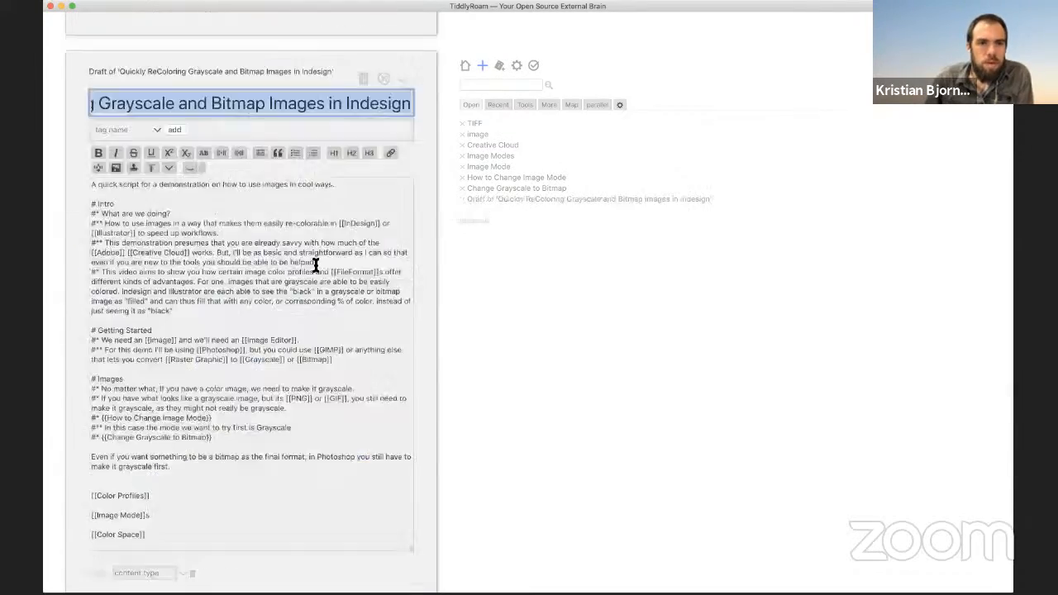
Step: Nest the bitmap-needs-grayscale-first paragraph as a '**' bullet under Grayscale, then save the script
{"action": "left_click", "coordinate": [161, 357]}
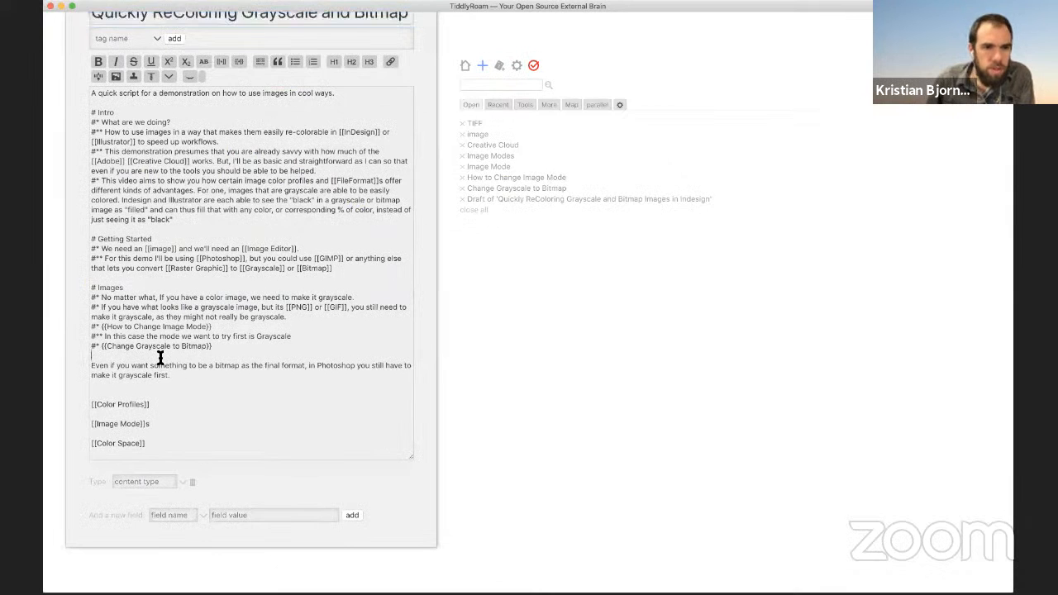
{"action": "key", "text": "Down"}
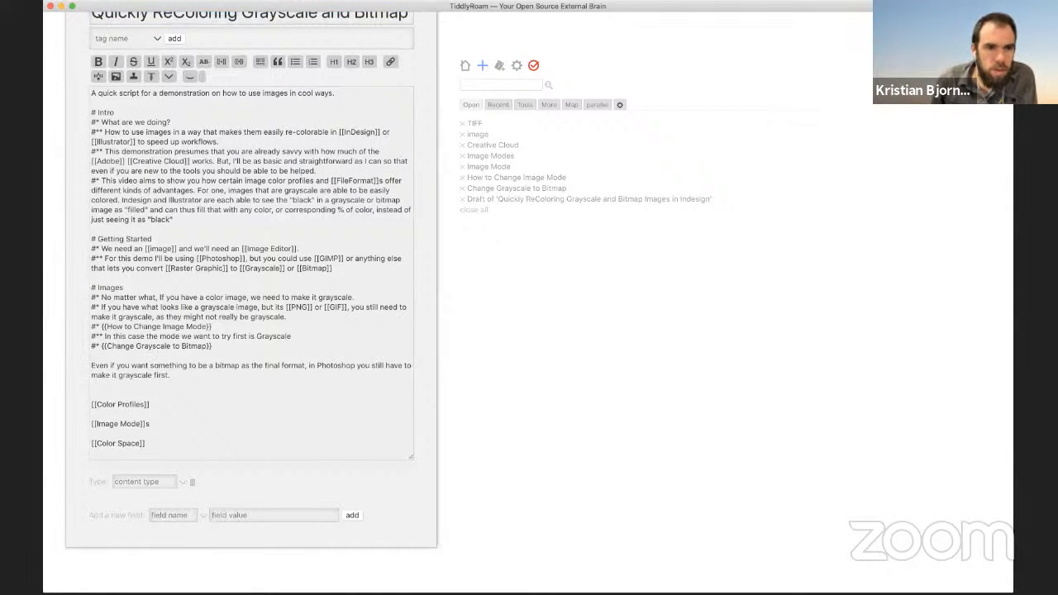
{"action": "triple_click", "coordinate": [162, 367]}
{"action": "key", "text": "super+c"}
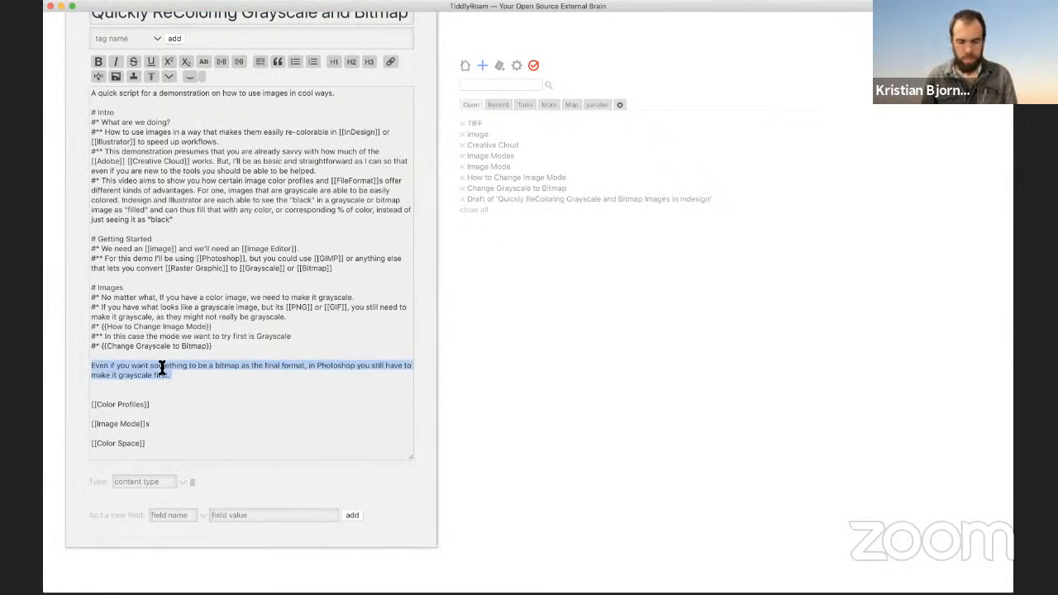
{"action": "key", "text": "BackSpace"}
{"action": "key", "text": "Return"}
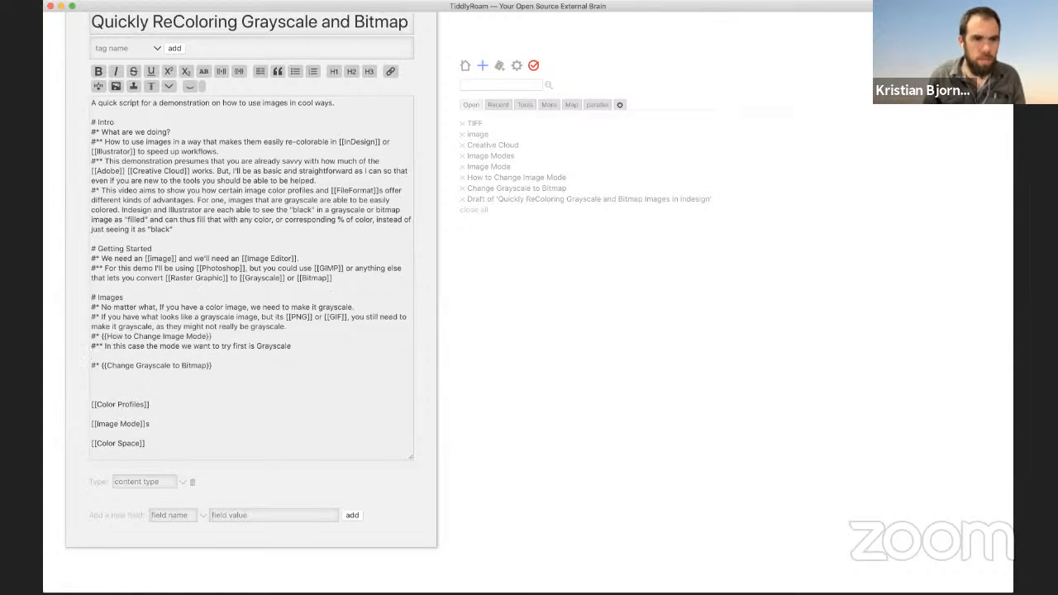
{"action": "type", "text": "**"}
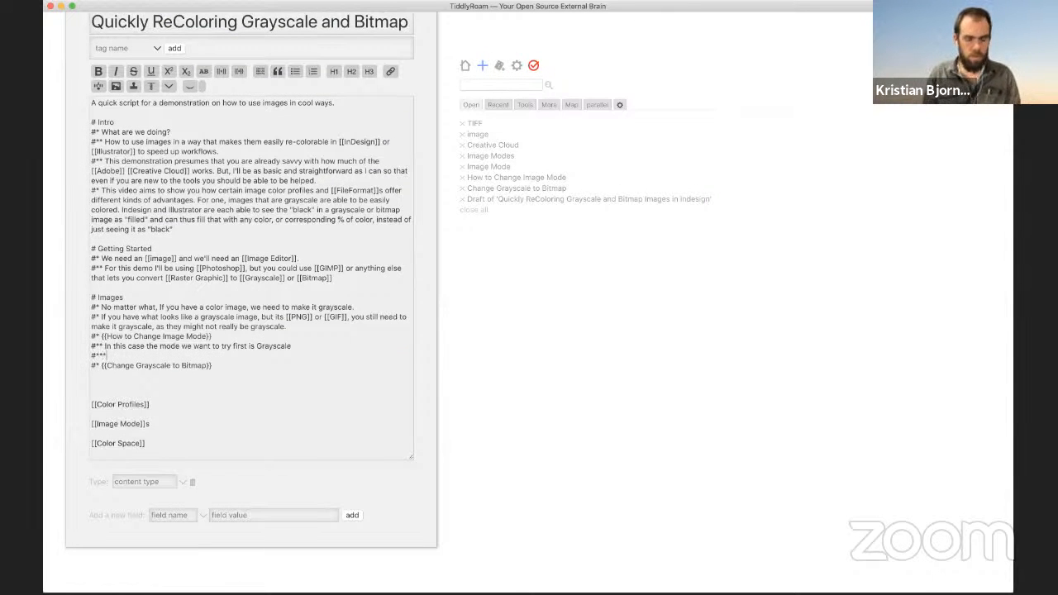
{"action": "key", "text": "super+v"}
{"action": "key", "text": "BackSpace"}
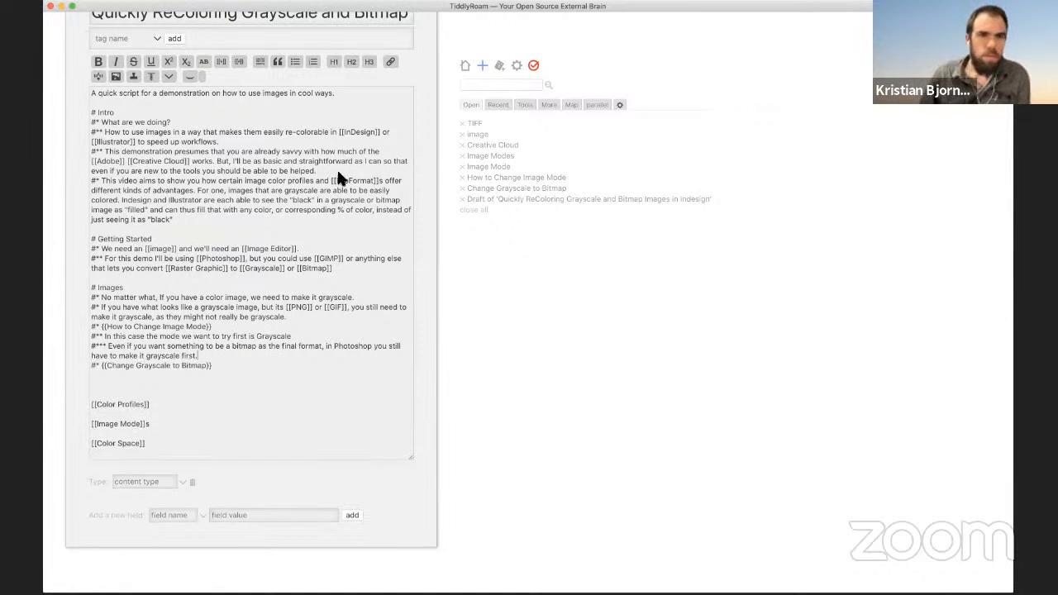
{"action": "scroll", "coordinate": [438, 66], "scroll_direction": "up", "scroll_amount": 3}
{"action": "left_click", "coordinate": [405, 91]}
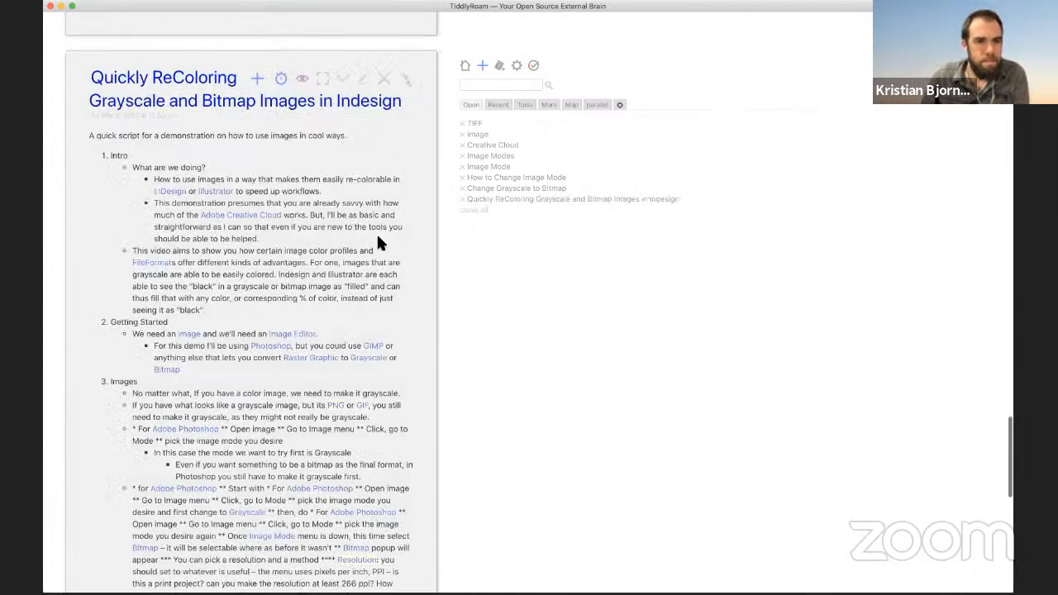
Step: Review the rendered script down through its References, then reopen it in the editor
{"action": "scroll", "coordinate": [342, 218], "scroll_direction": "down", "scroll_amount": 1}
{"action": "scroll", "coordinate": [342, 218], "scroll_direction": "down", "scroll_amount": 4}
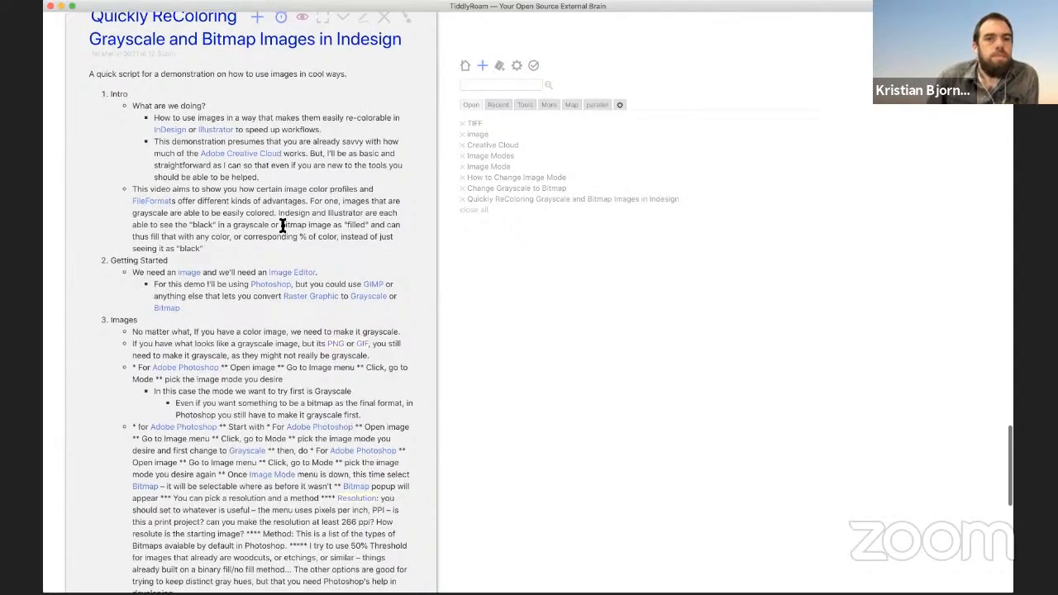
{"action": "scroll", "coordinate": [282, 225], "scroll_direction": "down", "scroll_amount": 4}
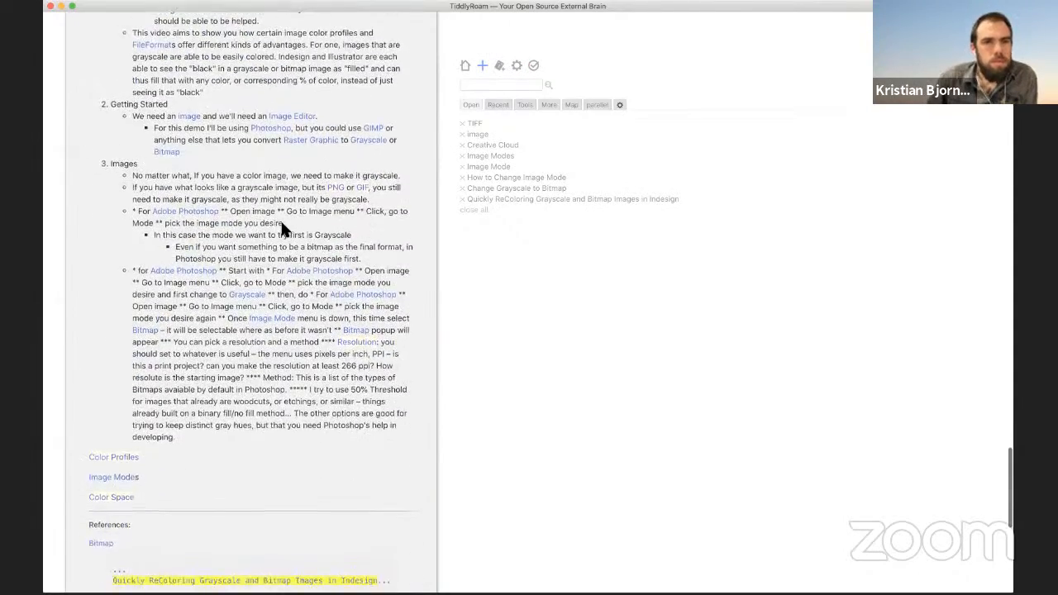
{"action": "scroll", "coordinate": [287, 230], "scroll_direction": "down", "scroll_amount": 5}
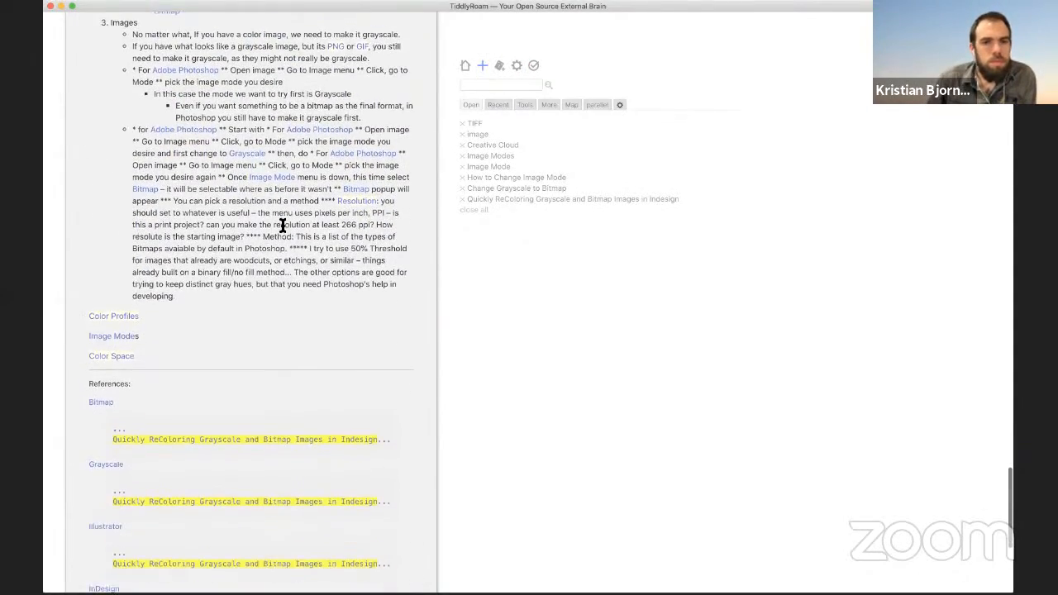
{"action": "scroll", "coordinate": [284, 230], "scroll_direction": "down", "scroll_amount": 6}
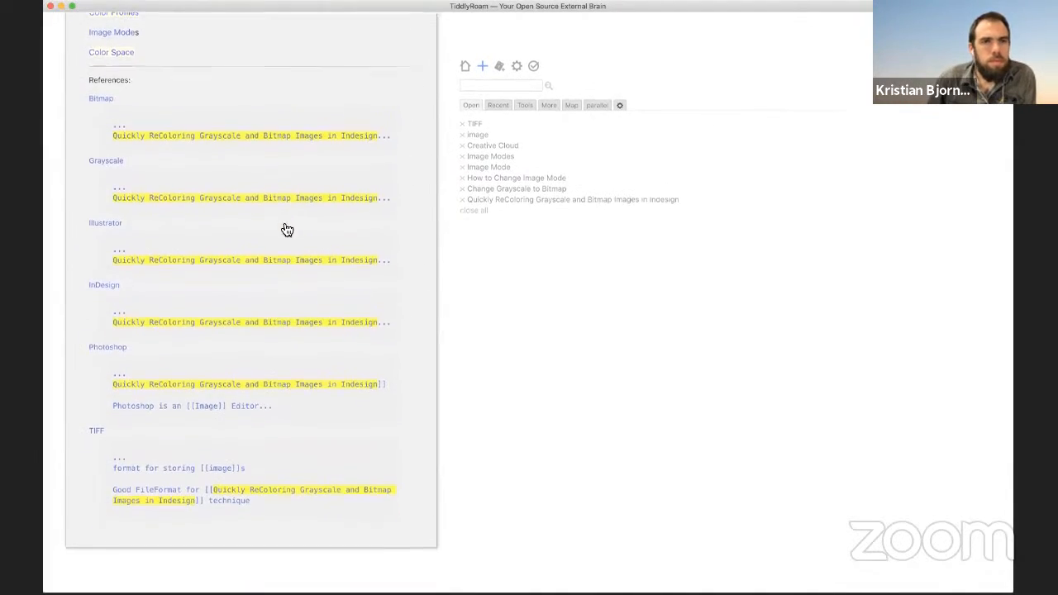
{"action": "scroll", "coordinate": [284, 229], "scroll_direction": "up", "scroll_amount": 15}
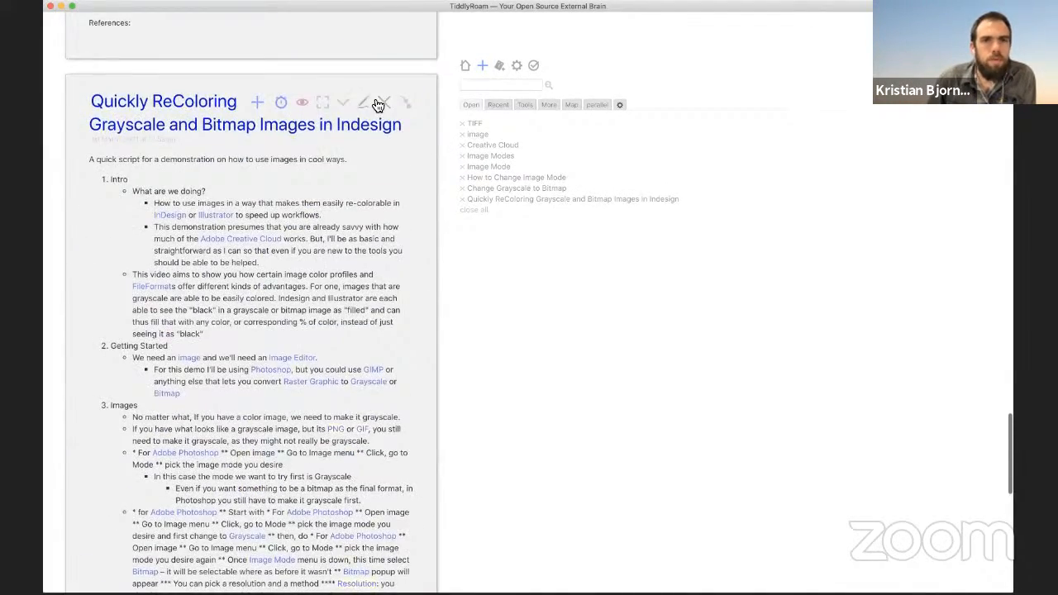
{"action": "left_click", "coordinate": [368, 105]}
Step: Extend the Photoshop bullet: 'We will then bring both a [[Grayscale]] version and a [[Bitmap]] version of the image'
{"action": "left_click", "coordinate": [168, 382]}
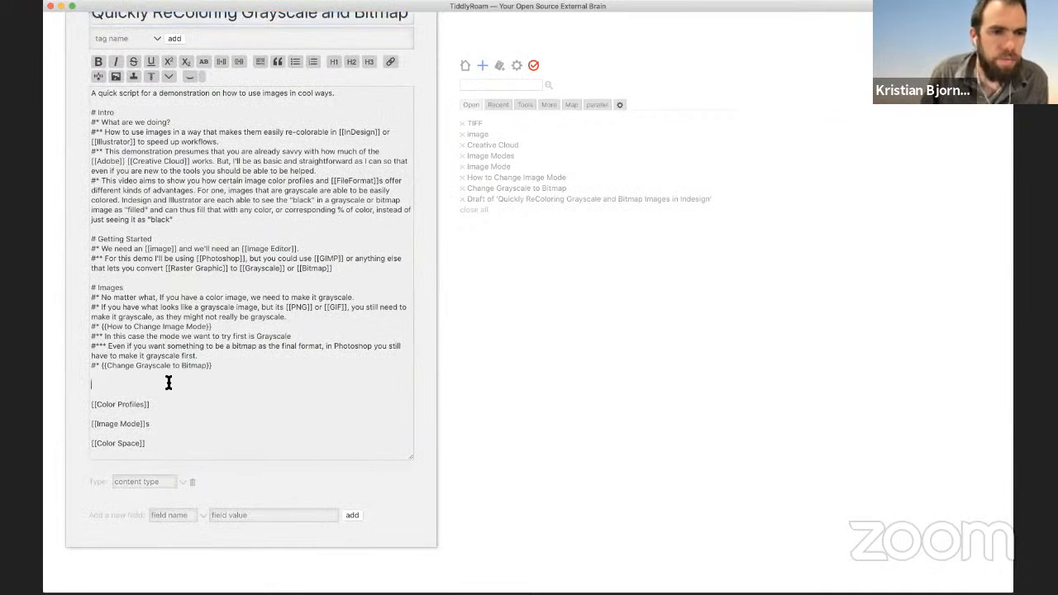
{"action": "type", "text": "#"}
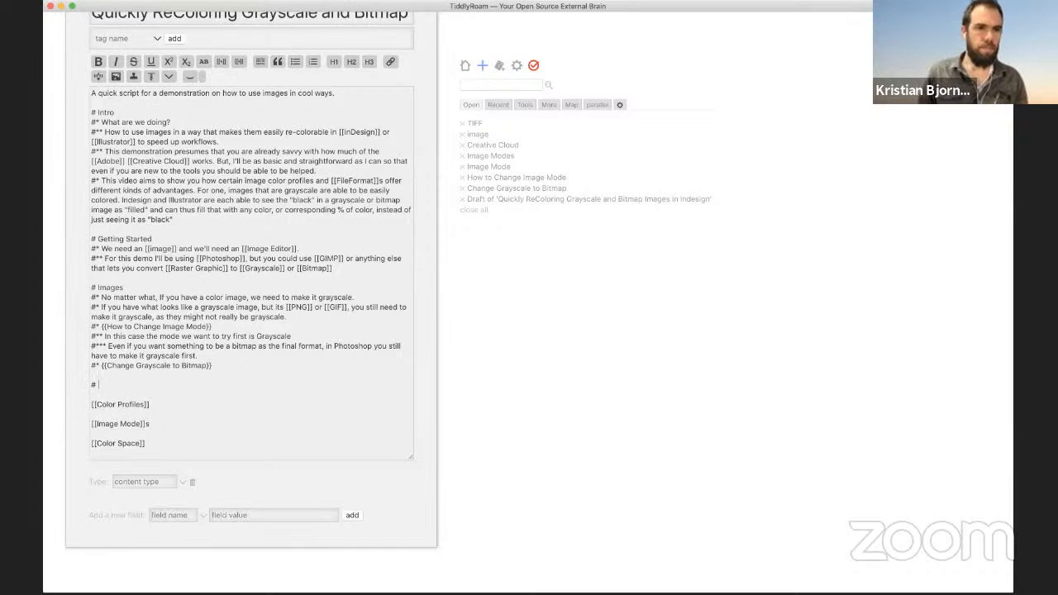
{"action": "left_click", "coordinate": [346, 269]}
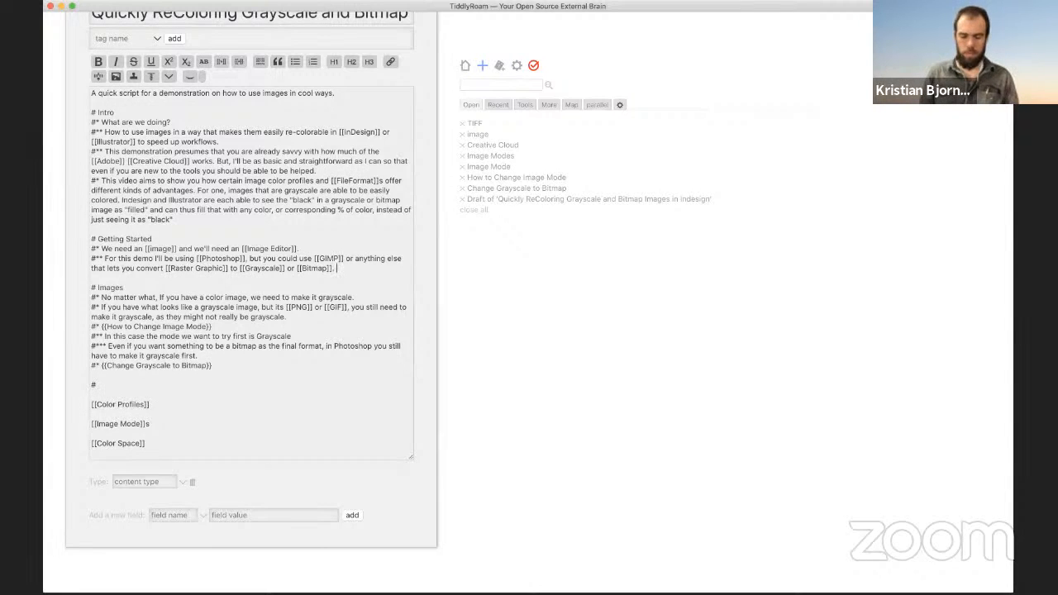
{"action": "type", "text": "We will then "}
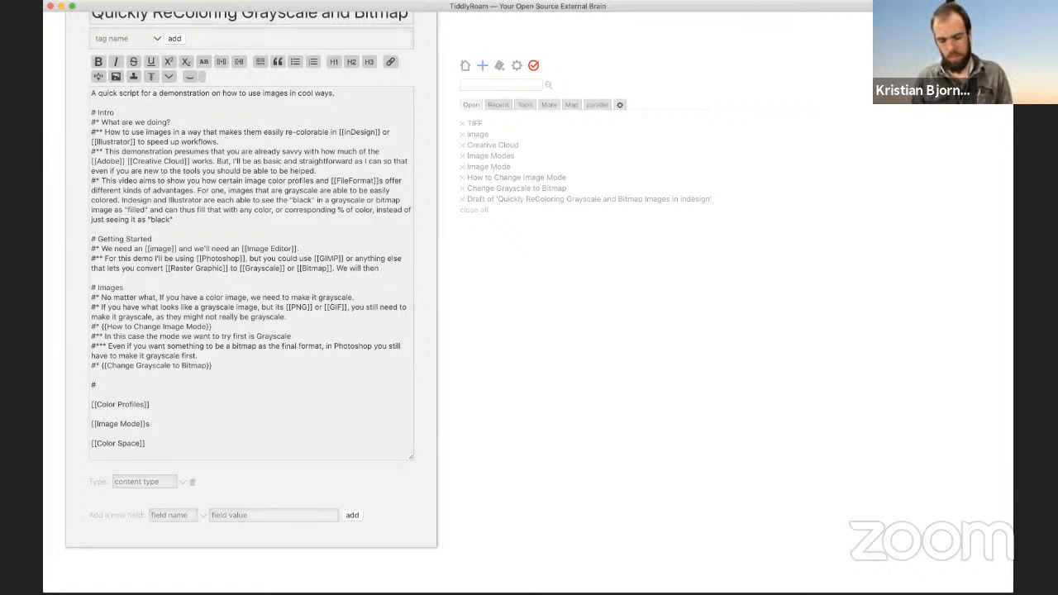
{"action": "type", "text": "bring both a"}
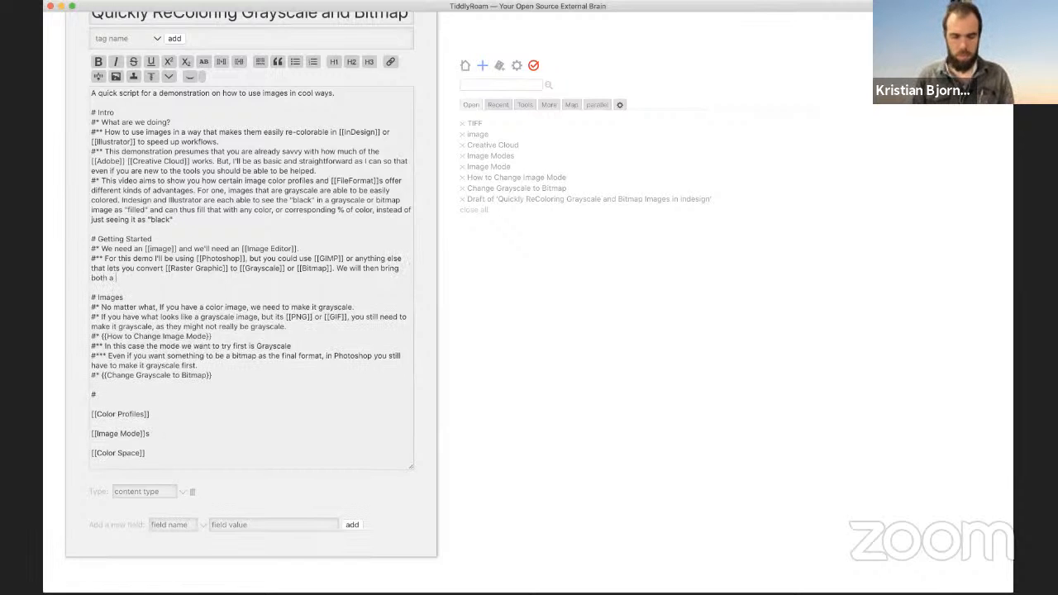
{"action": "type", "text": " [[Gra"}
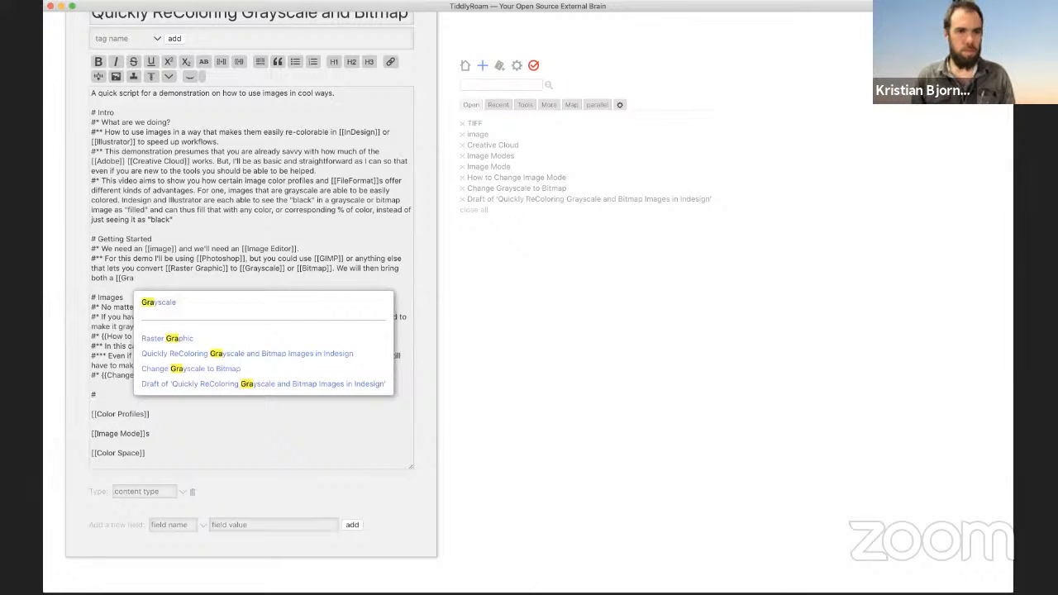
{"action": "key", "text": "Down"}
{"action": "key", "text": "Return"}
{"action": "type", "text": "v"}
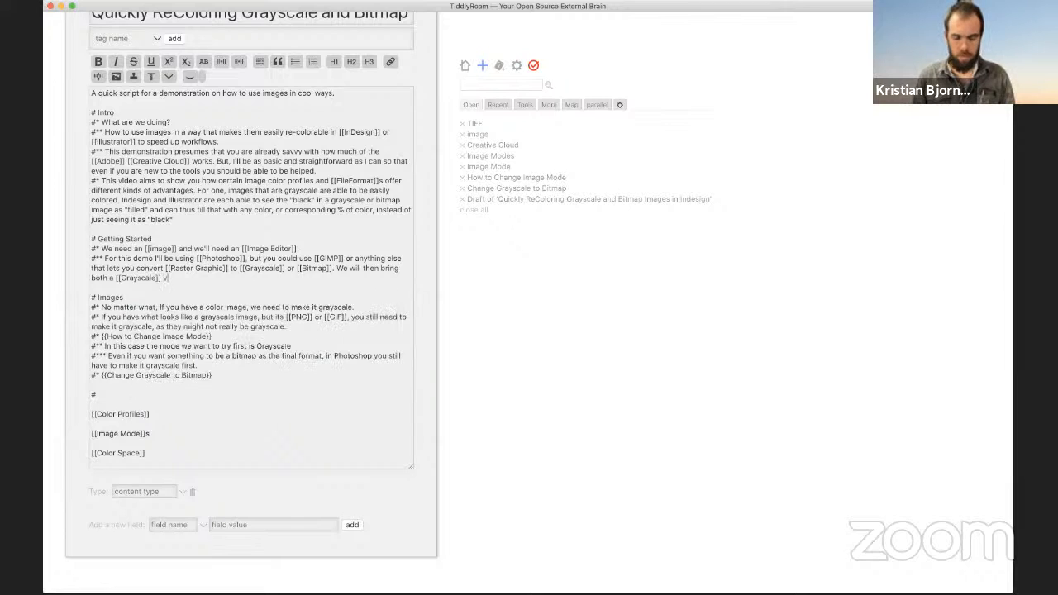
{"action": "type", "text": "ersion and a"}
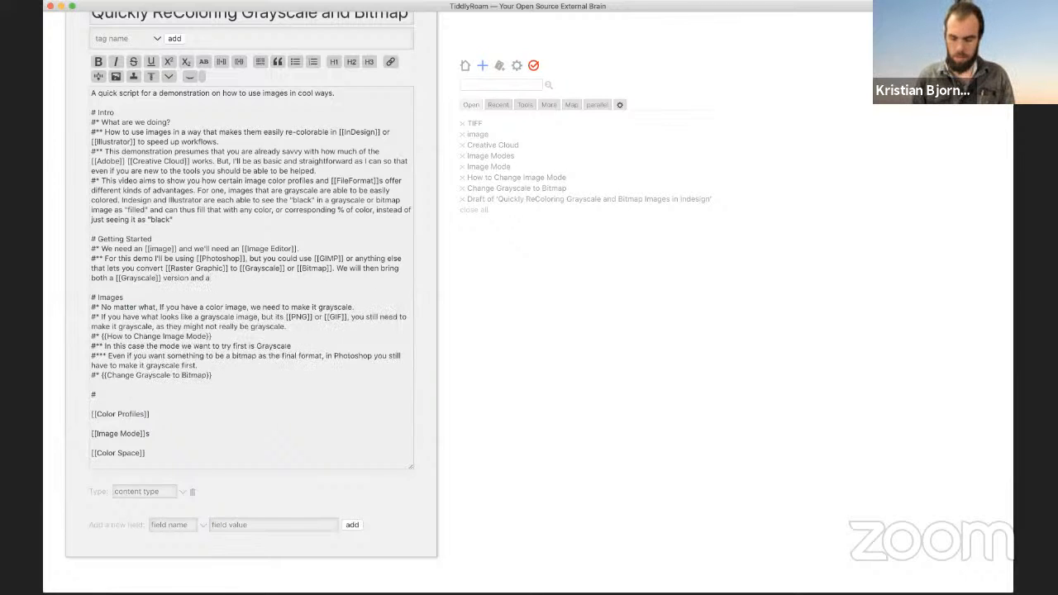
{"action": "type", "text": " [[Bitm"}
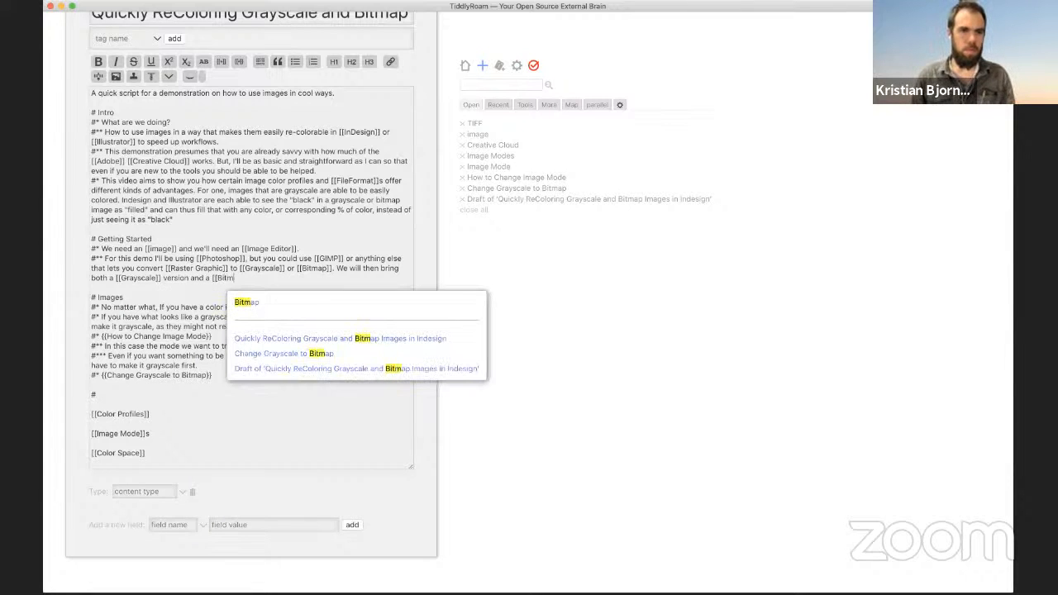
{"action": "key", "text": "Down"}
{"action": "key", "text": "Return"}
{"action": "type", "text": "m"}
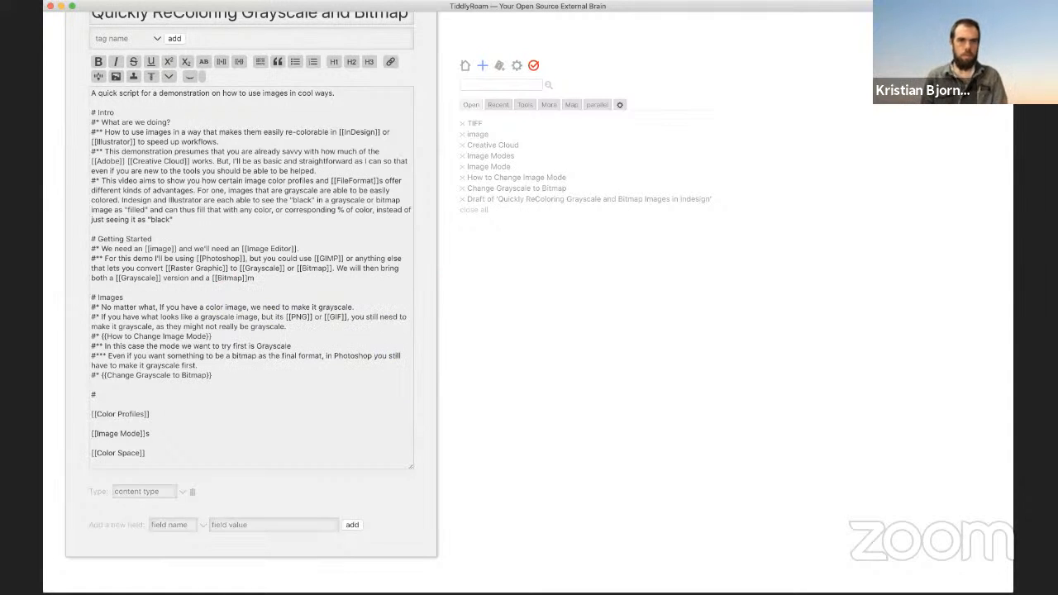
{"action": "key", "text": "BackSpace"}
{"action": "type", "text": "v"}
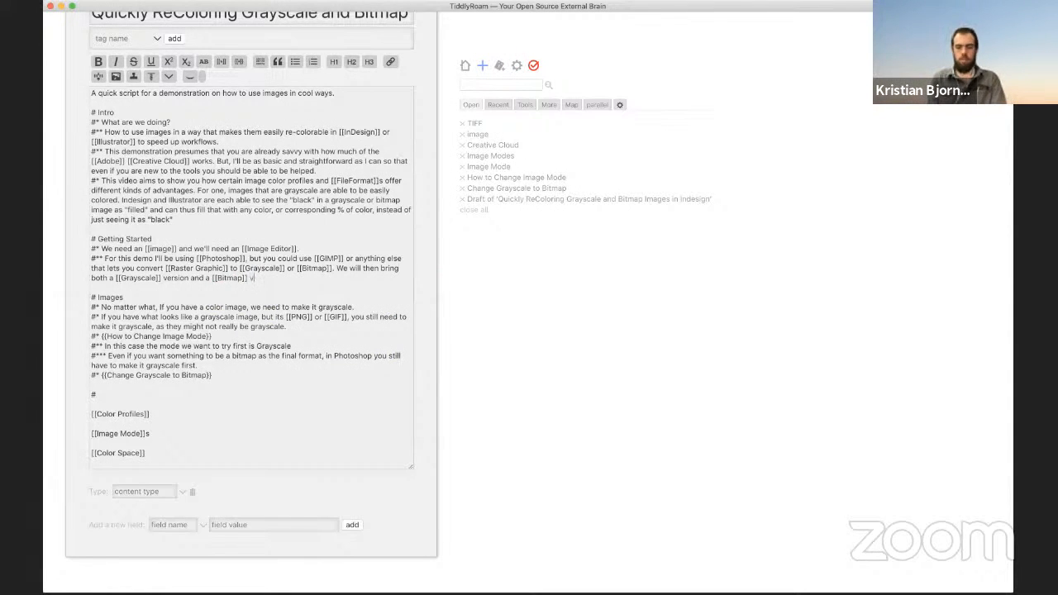
{"action": "type", "text": "ersion of the image."}
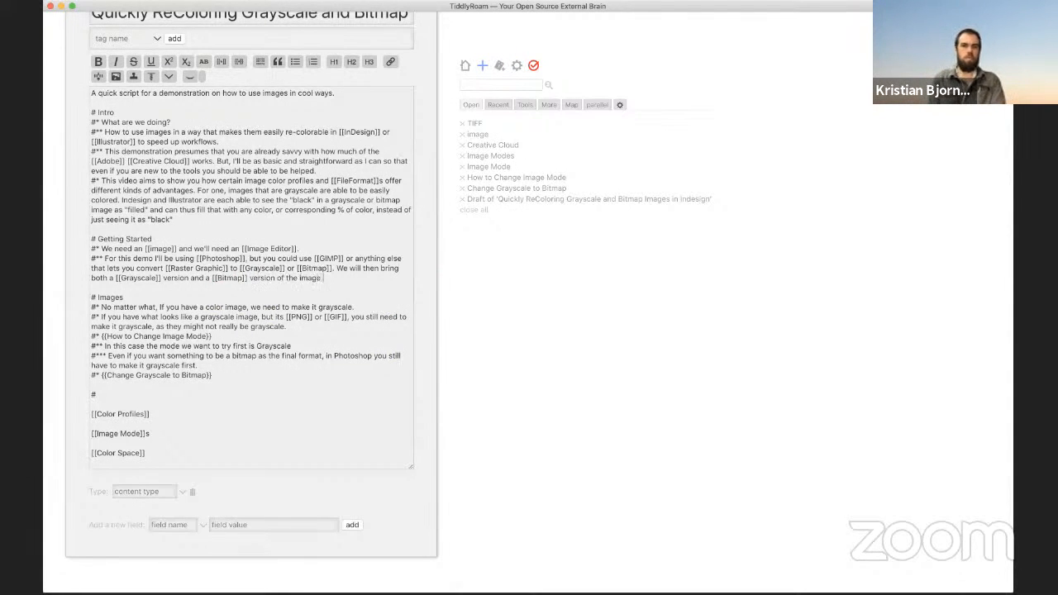
Step: Continue the sentence with 'into [[Illustrator]] and into [[InDesign]]'
{"action": "key", "text": "BackSpace"}
{"action": "type", "text": "into [[Ill"}
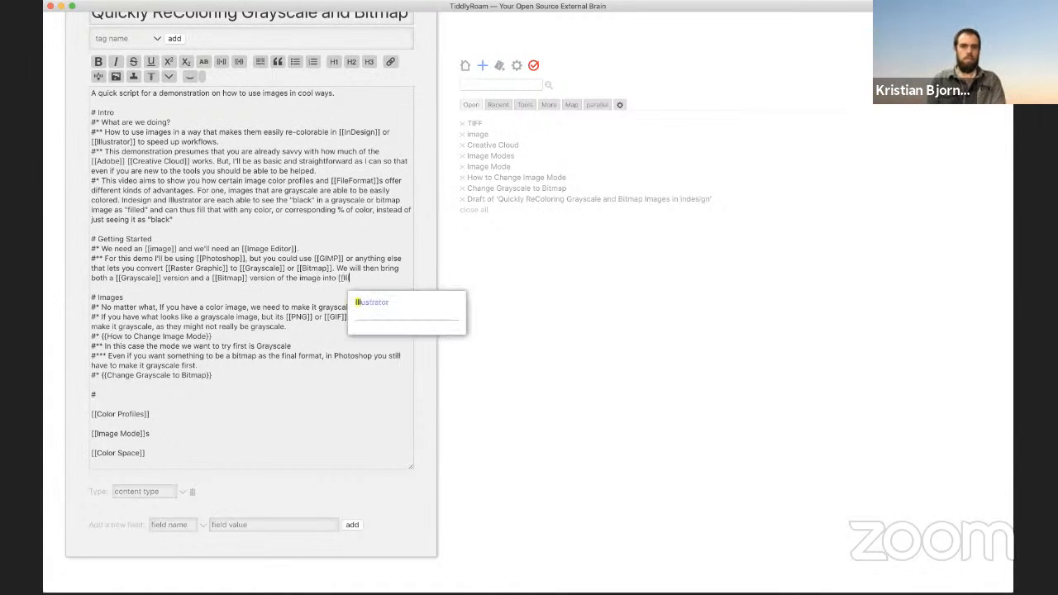
{"action": "key", "text": "Return"}
{"action": "type", "text": "and "}
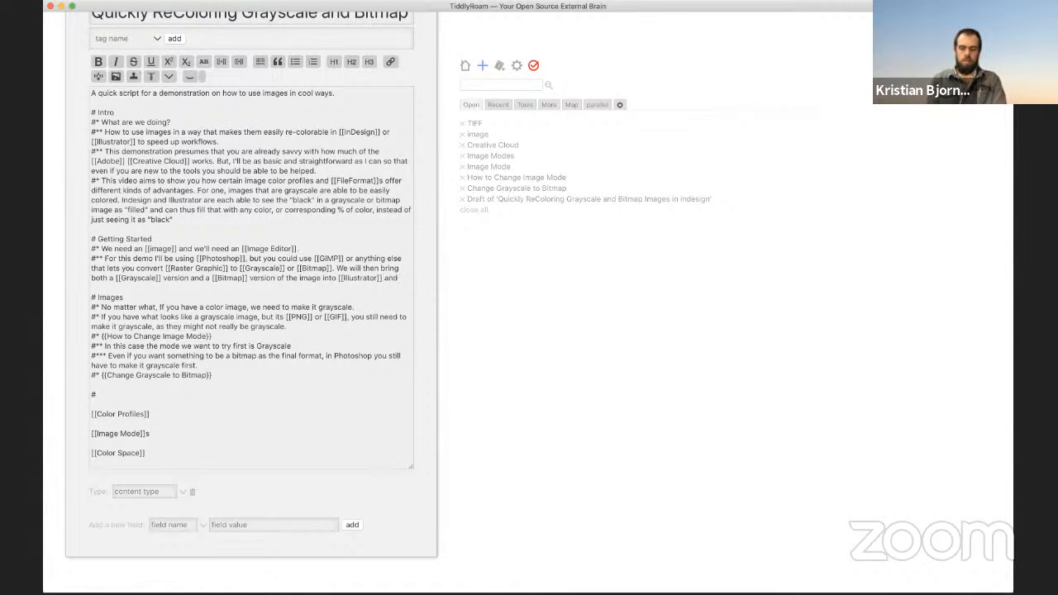
{"action": "type", "text": "into [[In"}
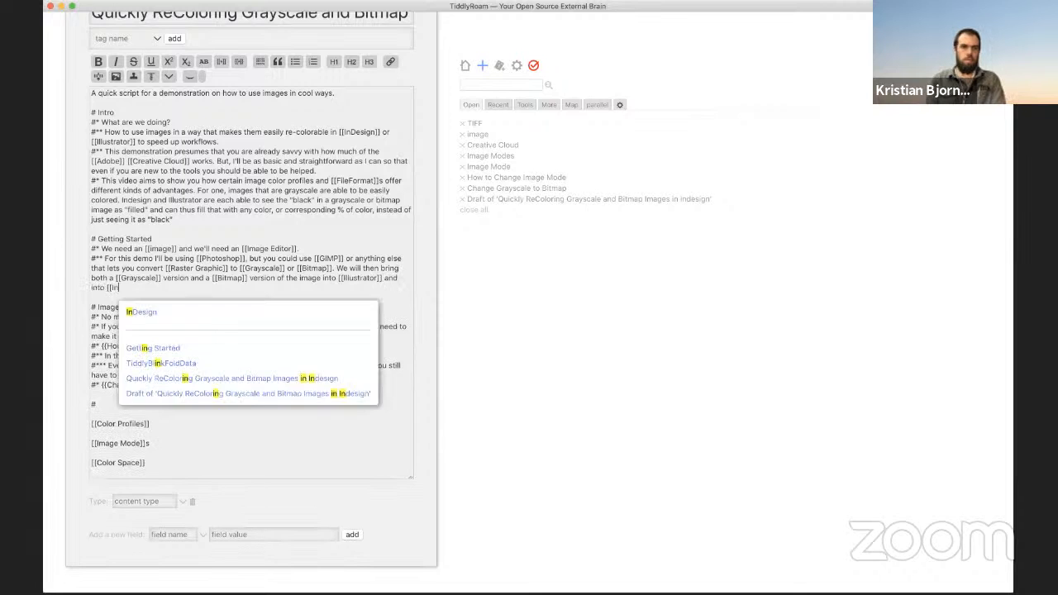
{"action": "key", "text": "Down"}
{"action": "key", "text": "Return"}
Step: Finish with 'to show how the modes differ and how each [[Software]] deals with them differently', then begin 'Useing the images'
{"action": "type", "text": "to s"}
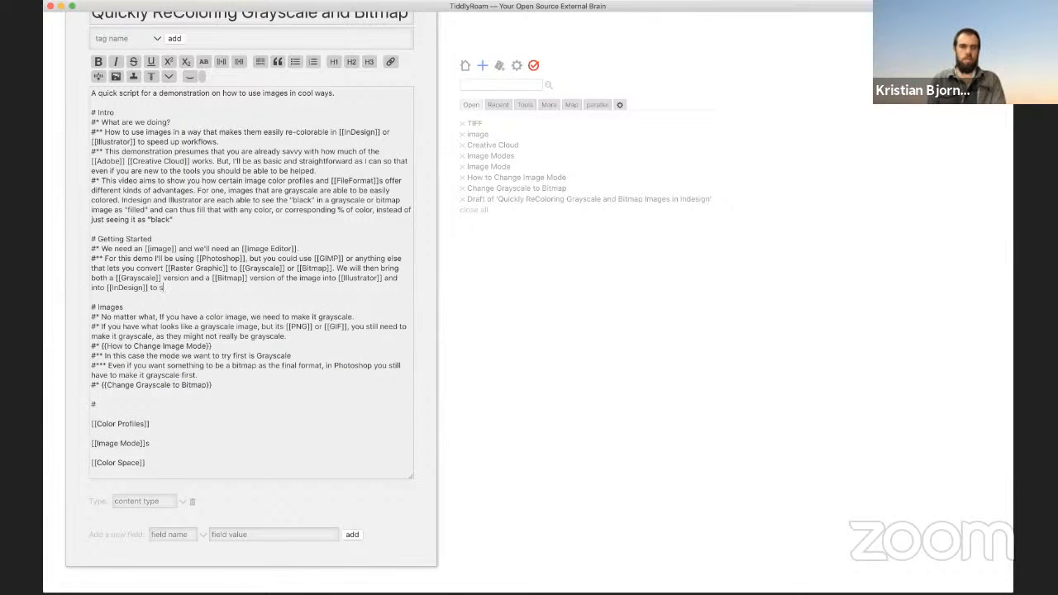
{"action": "type", "text": "how how they"}
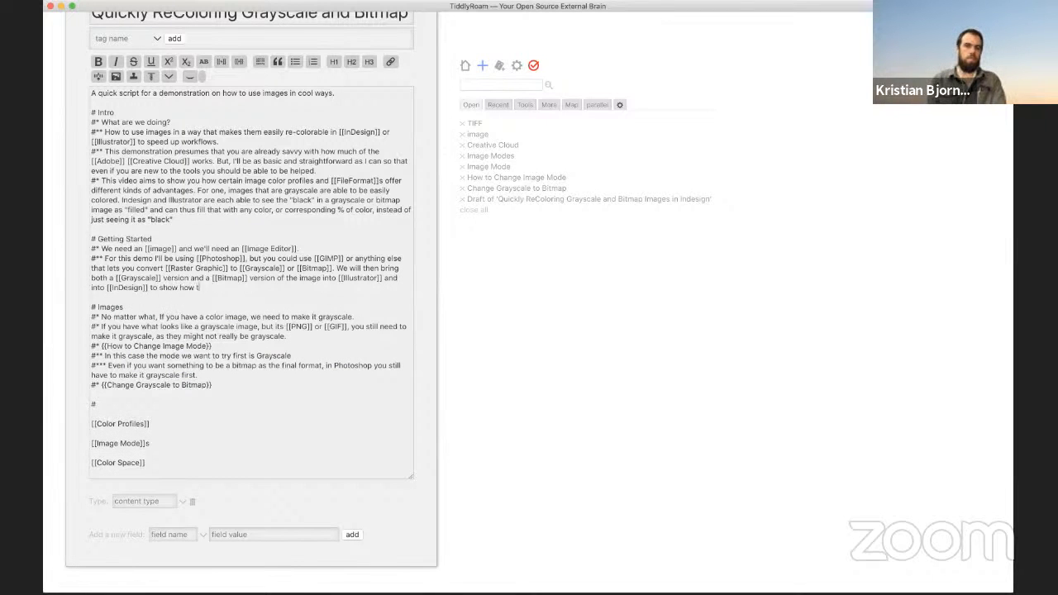
{"action": "key", "text": "BackSpace"}
{"action": "key", "text": "BackSpace"}
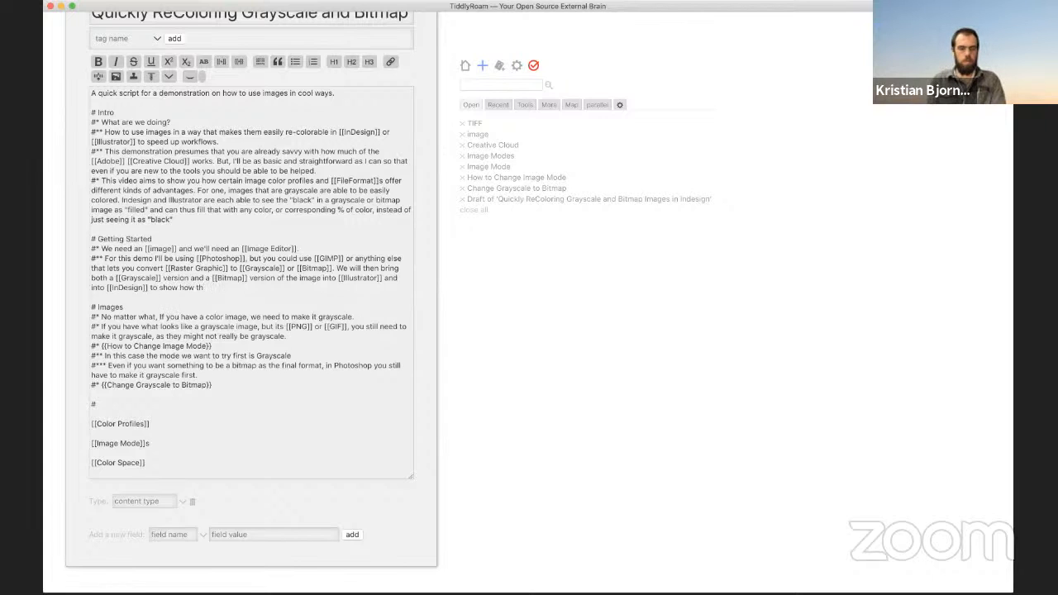
{"action": "type", "text": "e modes f"}
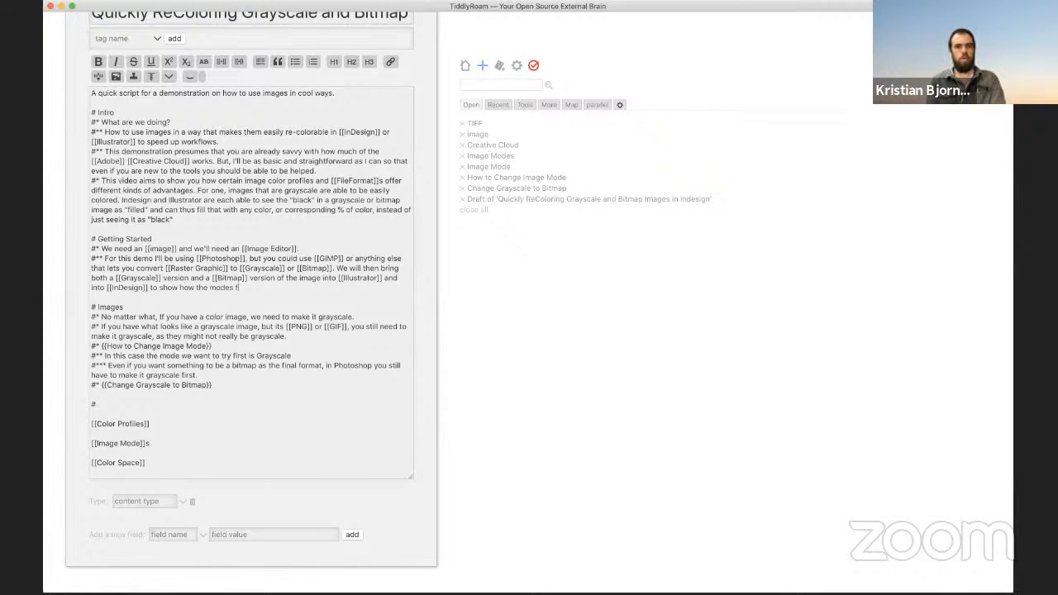
{"action": "type", "text": "differe and ho"}
{"action": "key", "text": "BackSpace"}
{"action": "key", "text": "BackSpace"}
{"action": "key", "text": "BackSpace"}
{"action": "key", "text": "BackSpace"}
{"action": "key", "text": "BackSpace"}
{"action": "key", "text": "BackSpace"}
{"action": "key", "text": "BackSpace"}
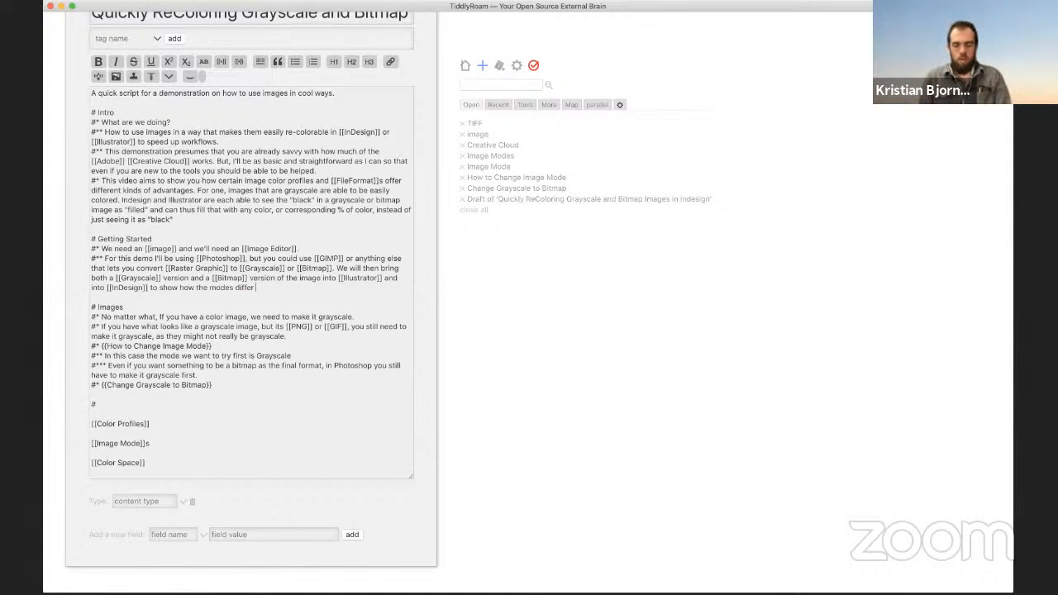
{"action": "type", "text": "and how each "}
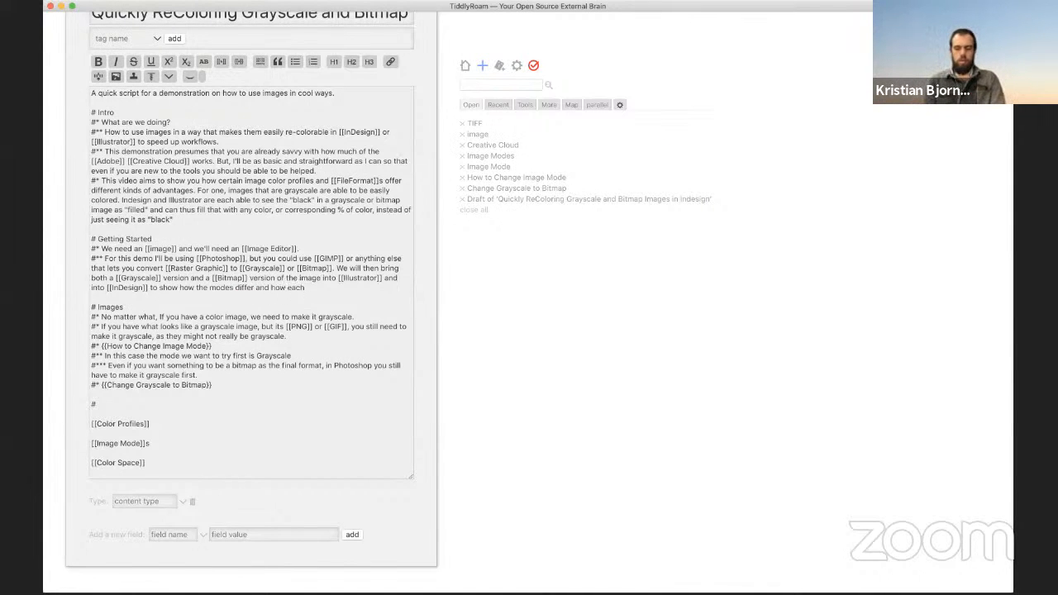
{"action": "type", "text": "[[soft"}
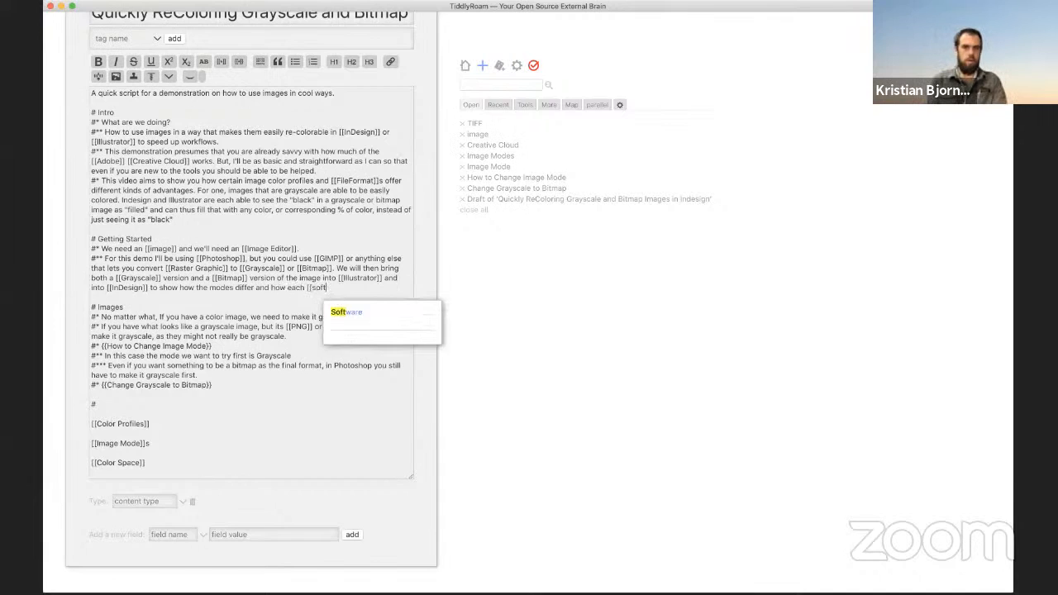
{"action": "key", "text": "Down"}
{"action": "key", "text": "Return"}
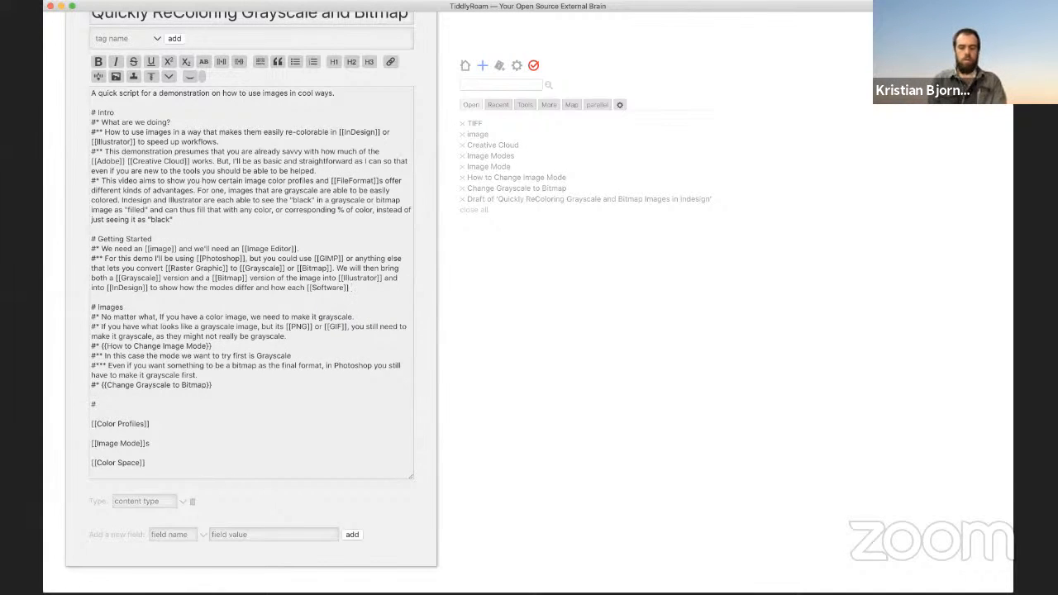
{"action": "type", "text": "deals"}
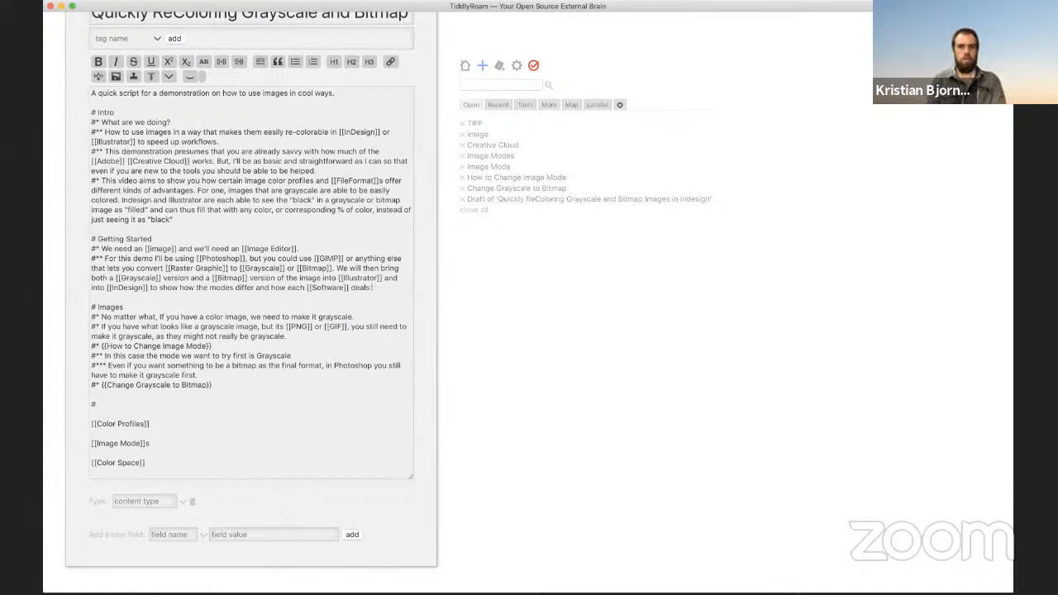
{"action": "type", "text": " with them sub"}
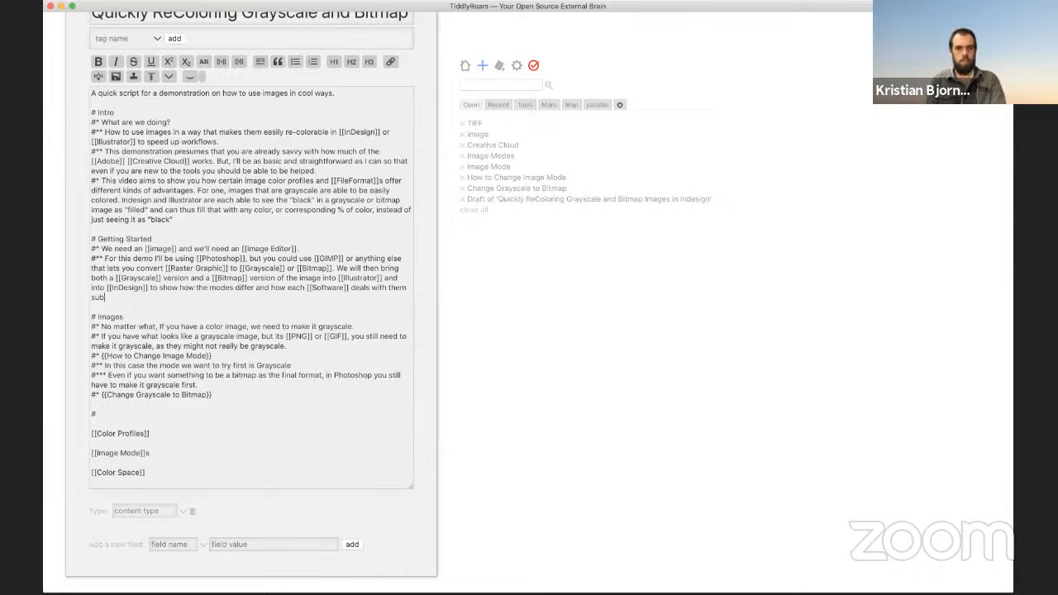
{"action": "type", "text": "tly"}
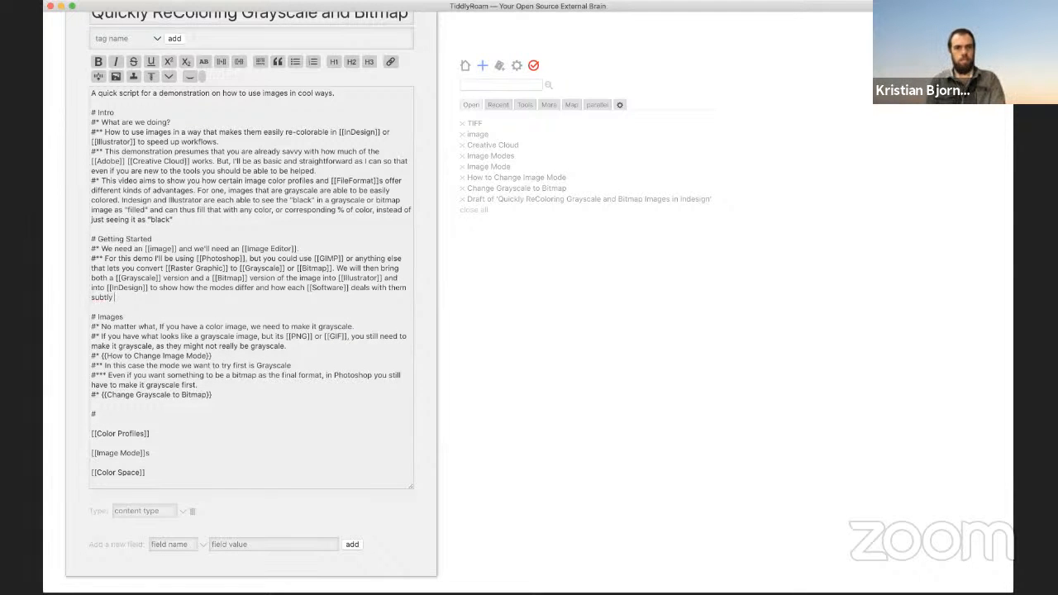
{"action": "key", "text": "BackSpace"}
{"action": "key", "text": "BackSpace"}
{"action": "key", "text": "BackSpace"}
{"action": "key", "text": "BackSpace"}
{"action": "key", "text": "BackSpace"}
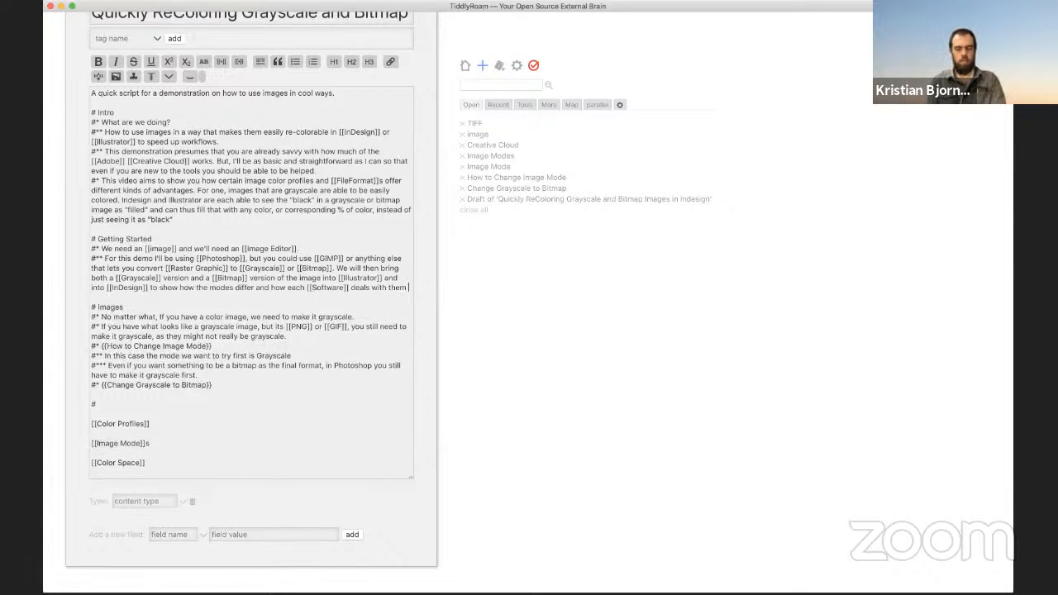
{"action": "type", "text": "different"}
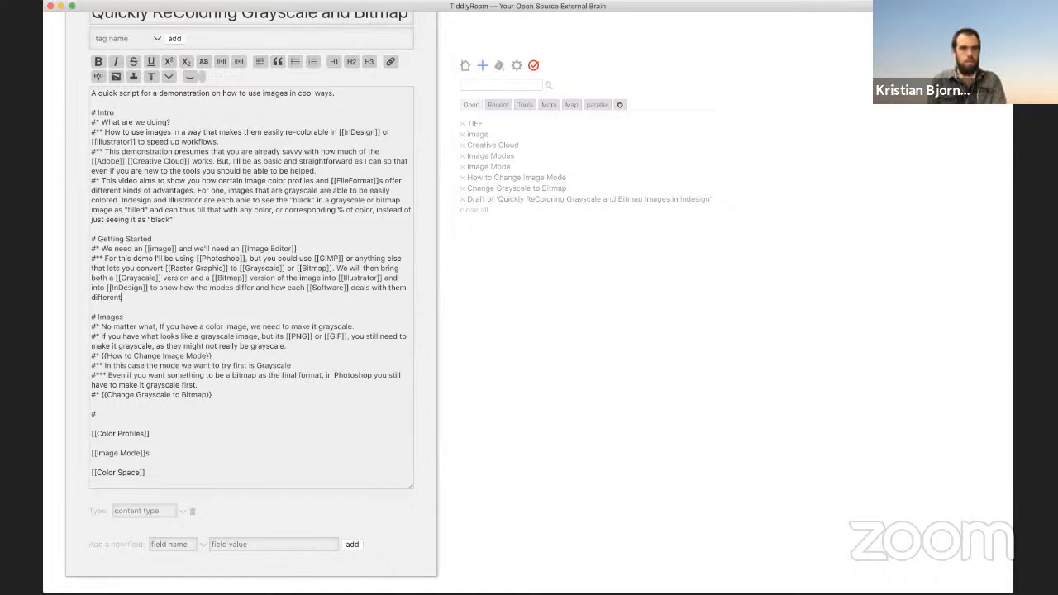
{"action": "type", "text": "ly."}
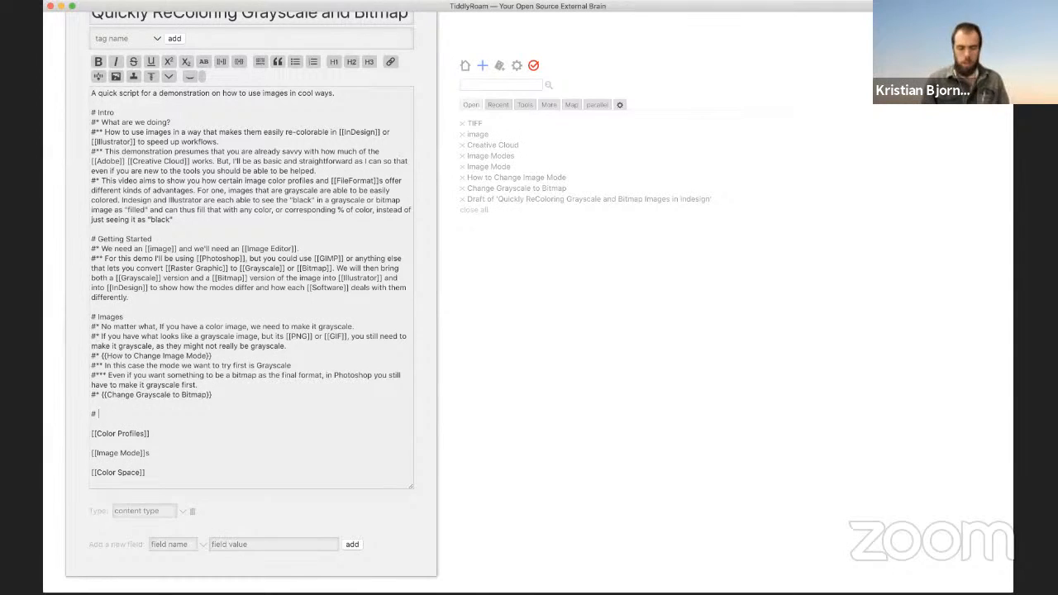
{"action": "type", "text": "Use"}
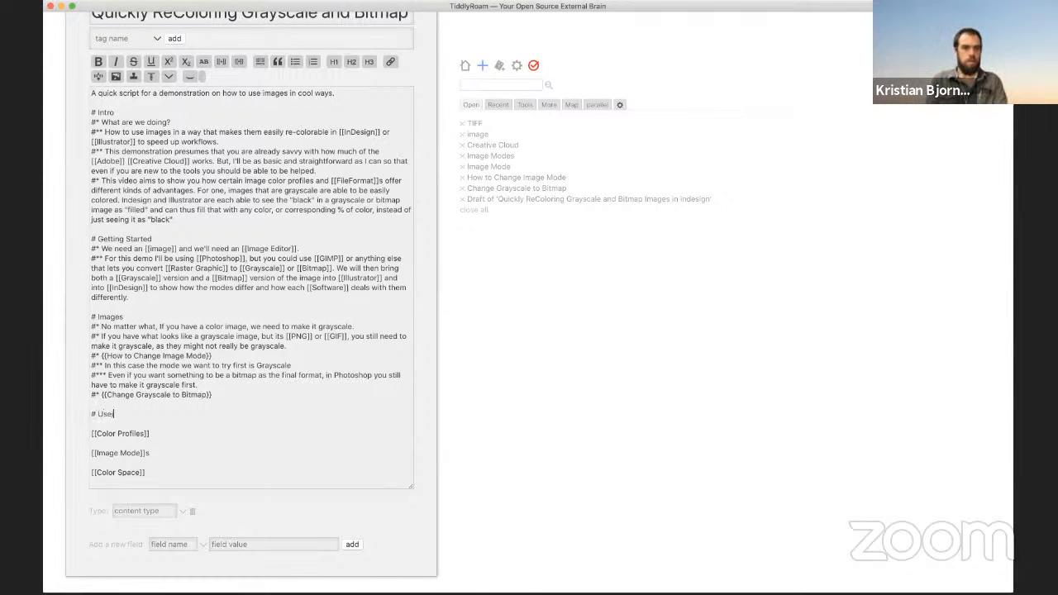
{"action": "key", "text": "BackSpace"}
{"action": "type", "text": "ing th"}
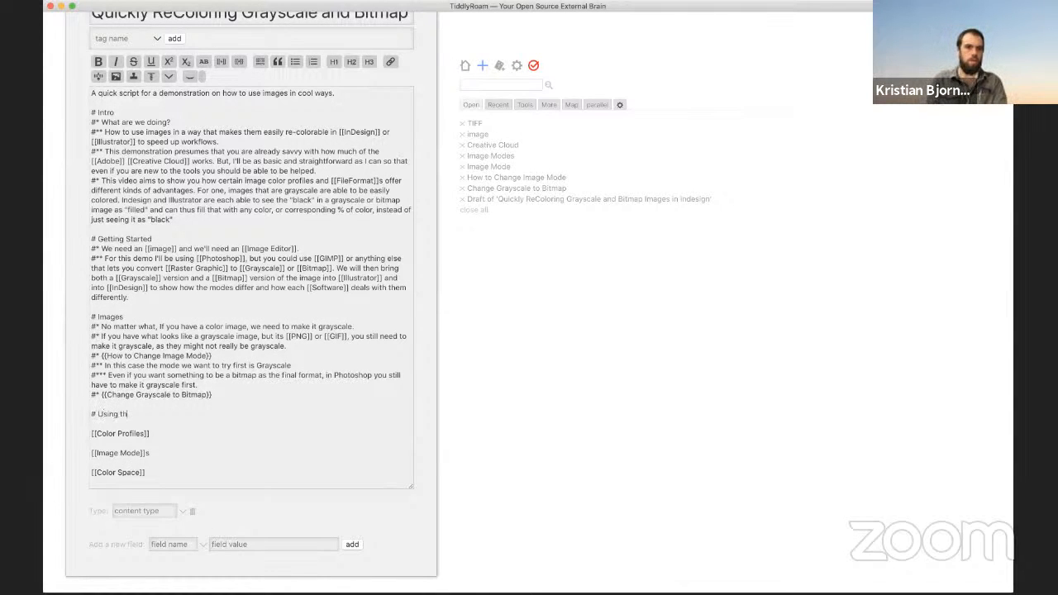
{"action": "type", "text": "e images"}
Step: Add the bullet 'let's start with [[Illustrator]]' under the Using the images heading
{"action": "key", "text": "Return"}
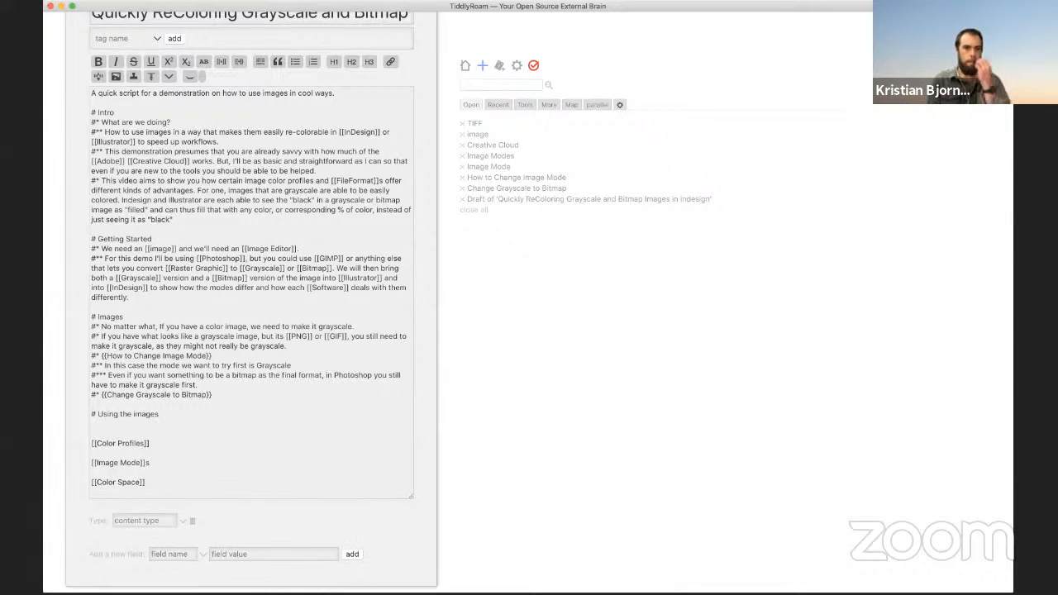
{"action": "type", "text": "#"}
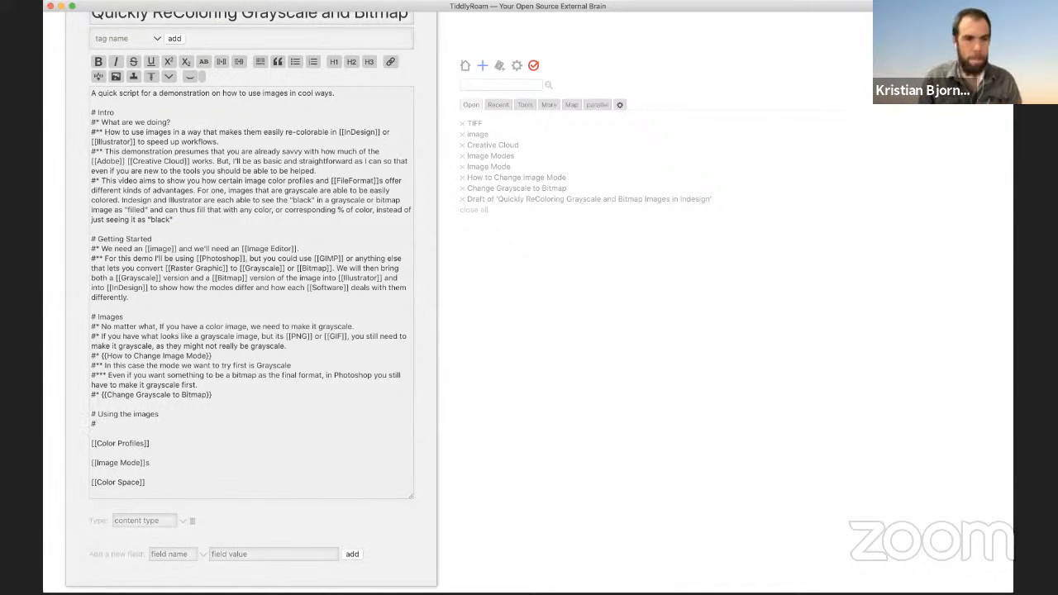
{"action": "type", "text": "* Let's start iwth"}
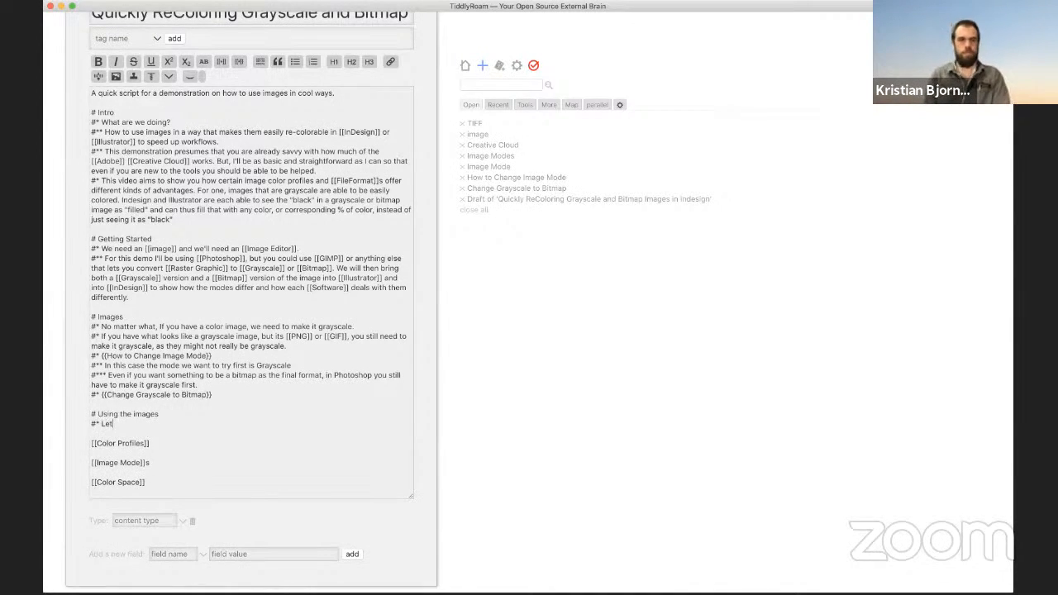
{"action": "key", "text": "BackSpace"}
{"action": "key", "text": "BackSpace"}
{"action": "key", "text": "BackSpace"}
{"action": "key", "text": "BackSpace"}
{"action": "key", "text": "BackSpace"}
{"action": "key", "text": "BackSpace"}
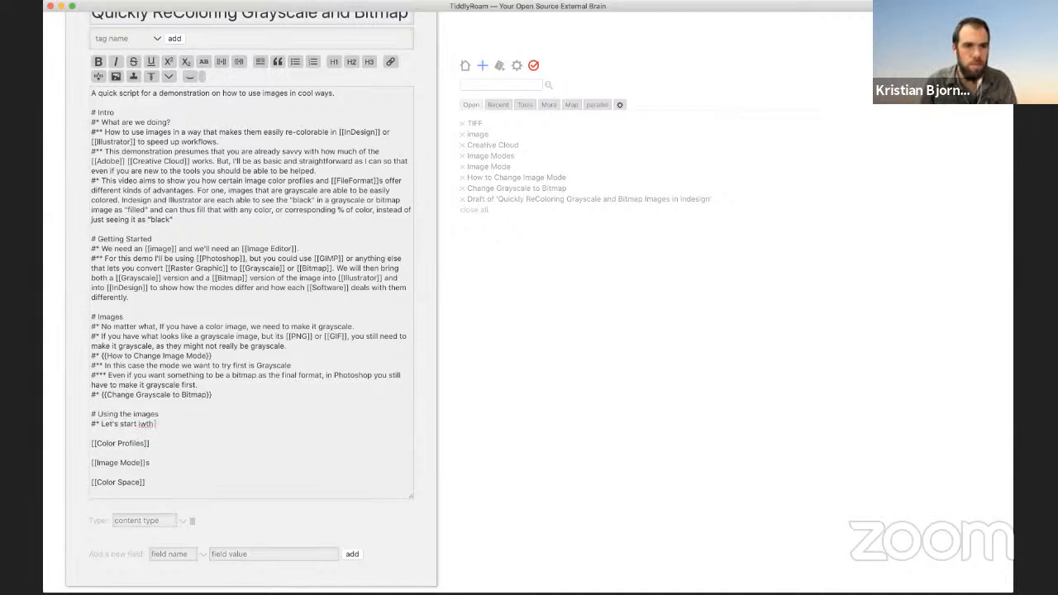
{"action": "key", "text": "BackSpace"}
{"action": "key", "text": "BackSpace"}
{"action": "key", "text": "BackSpace"}
{"action": "key", "text": "BackSpace"}
{"action": "key", "text": "BackSpace"}
{"action": "key", "text": "BackSpace"}
{"action": "key", "text": "BackSpace"}
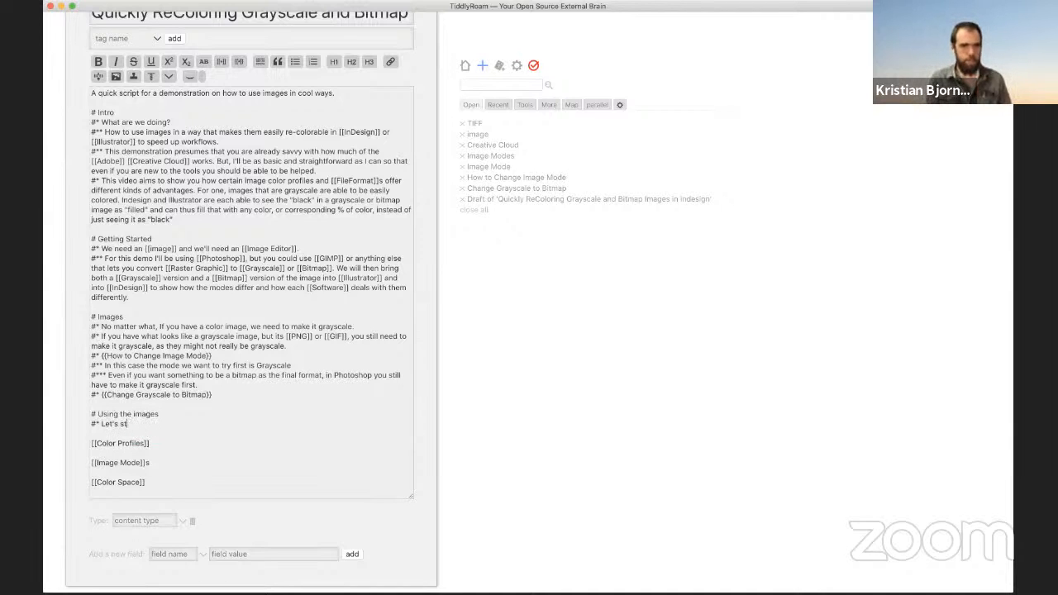
{"action": "key", "text": "BackSpace"}
{"action": "key", "text": "BackSpace"}
{"action": "key", "text": "BackSpace"}
{"action": "key", "text": "BackSpace"}
{"action": "key", "text": "BackSpace"}
{"action": "key", "text": "BackSpace"}
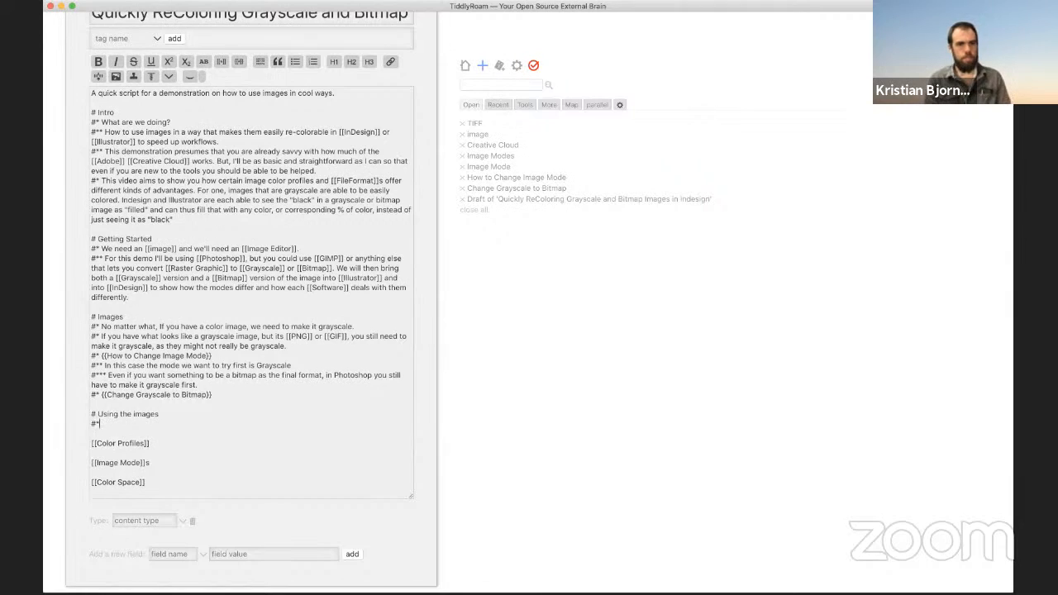
{"action": "key", "text": "Return"}
{"action": "type", "text": "#"}
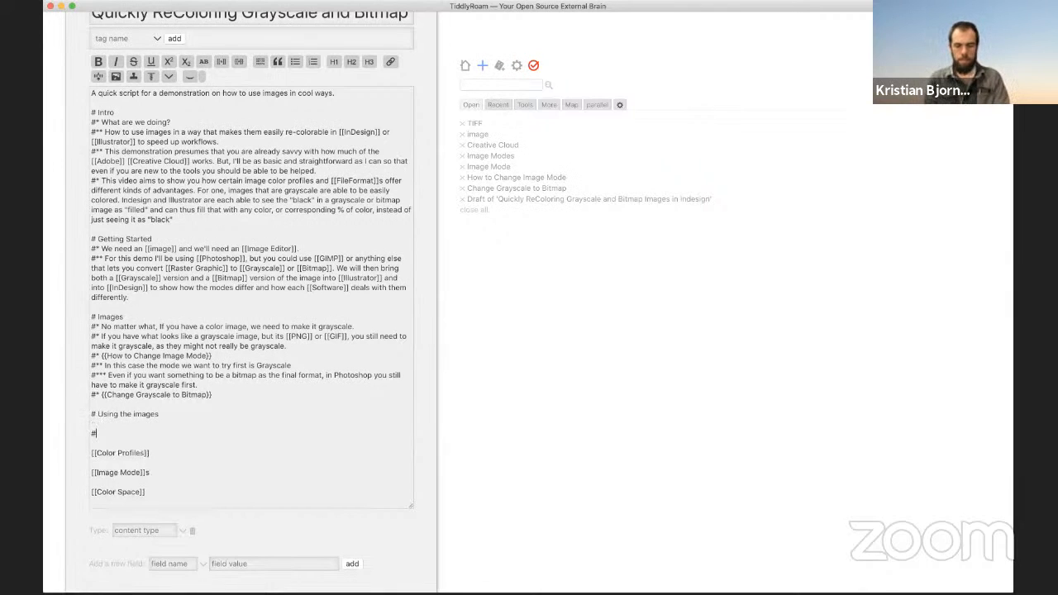
{"action": "type", "text": "* let"}
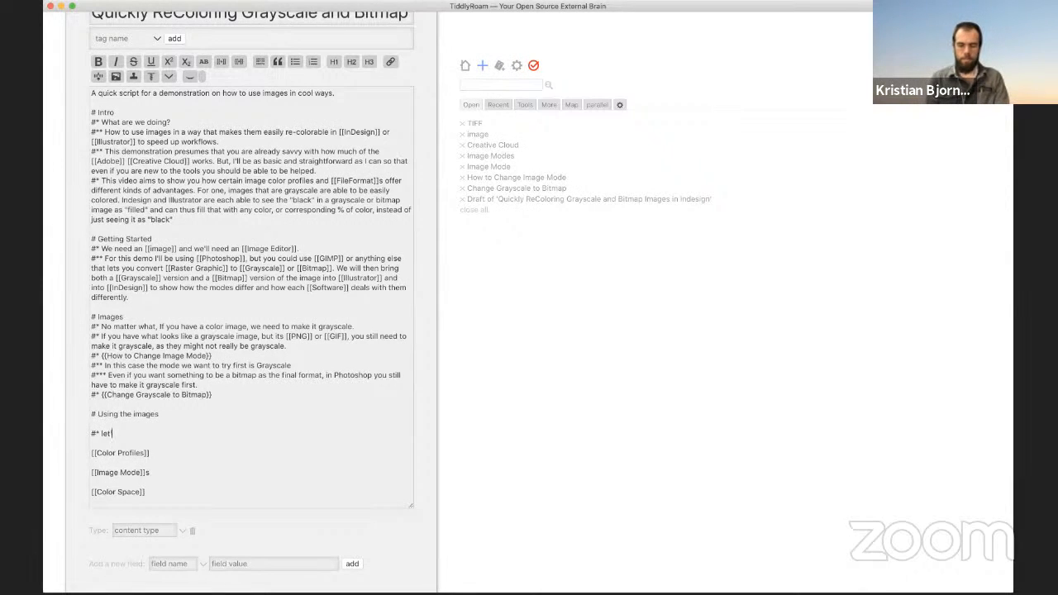
{"action": "type", "text": "'s start with [["}
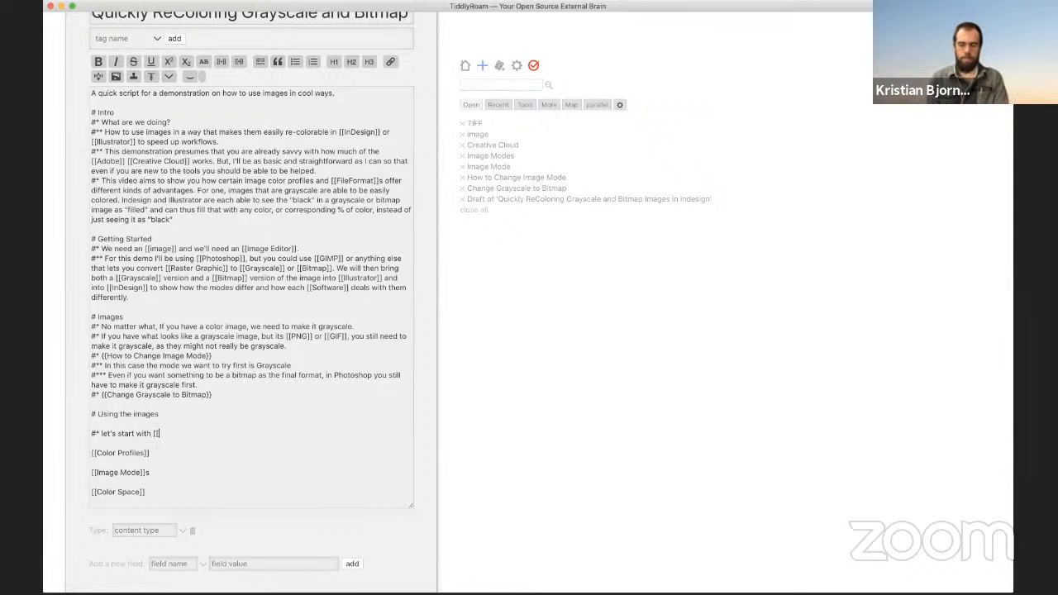
{"action": "type", "text": "Illu"}
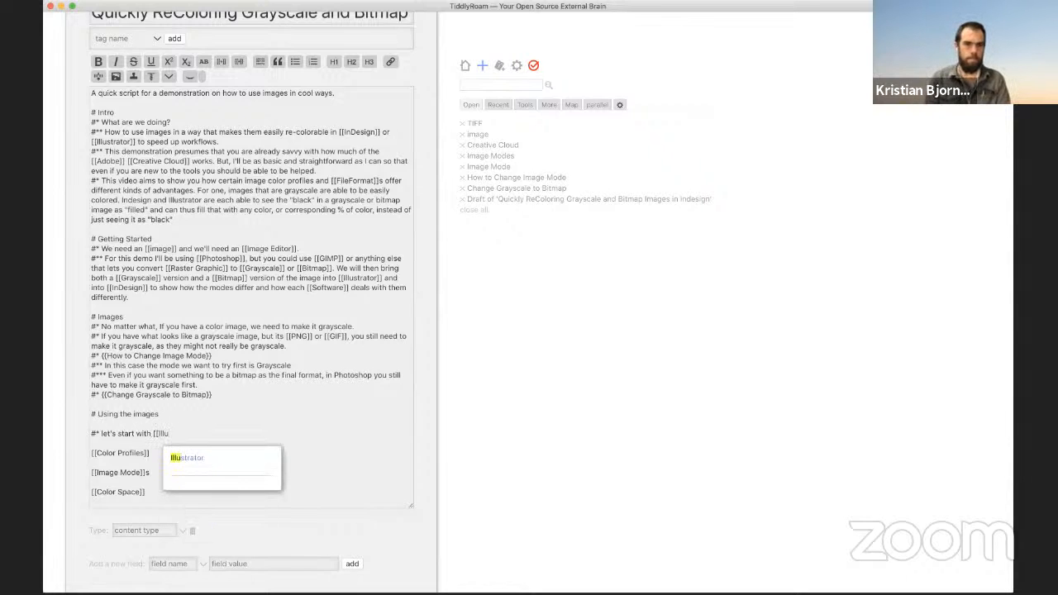
{"action": "key", "text": "Return"}
{"action": "key", "text": "Return"}
{"action": "key", "text": "Return"}
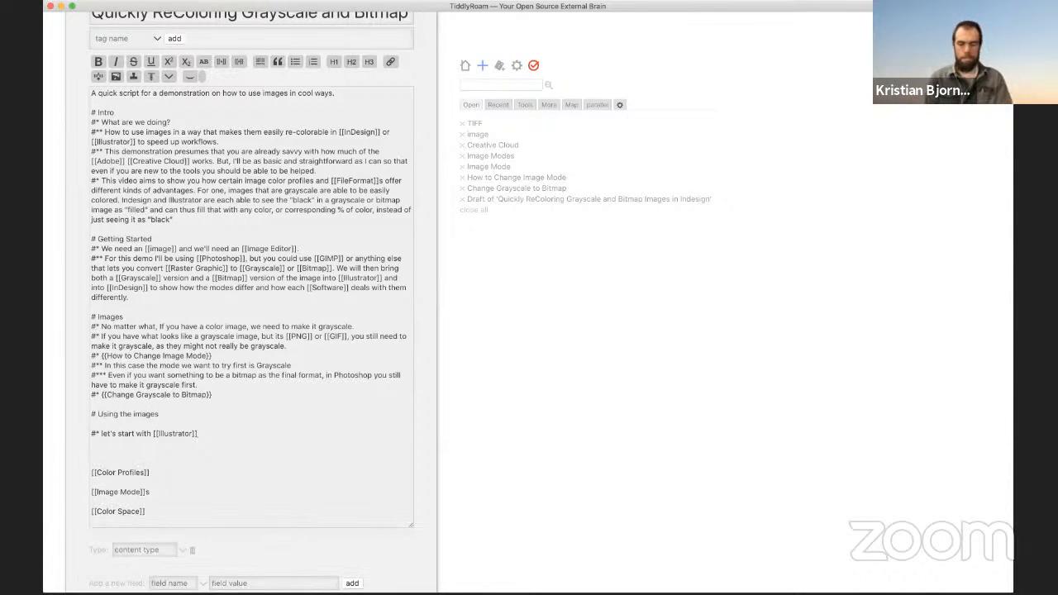
Step: Add the next bullet 'now in [[InDesign]]' with the InDesign link
{"action": "type", "text": "#* "}
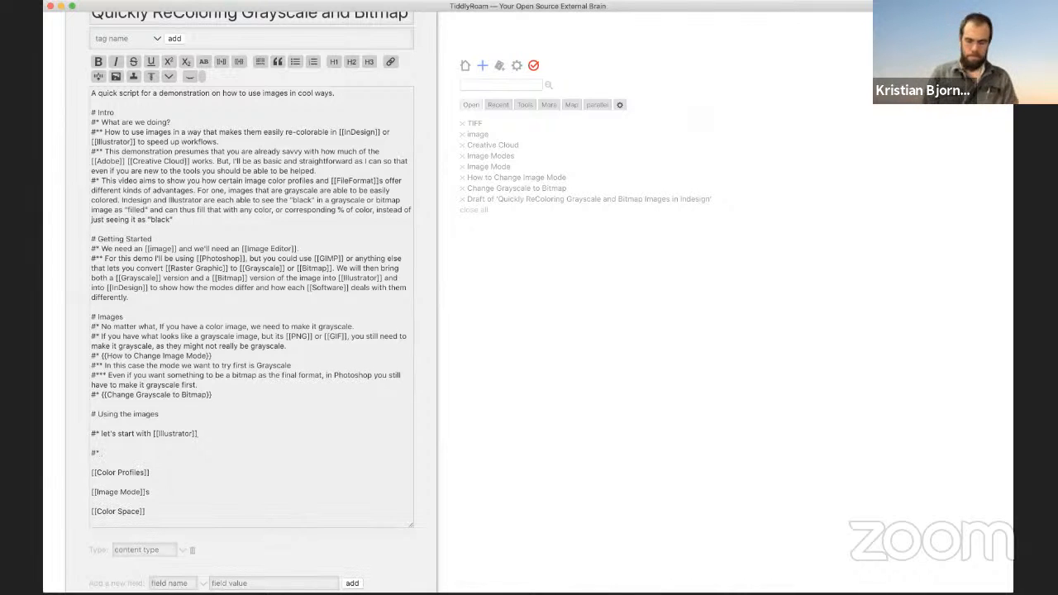
{"action": "type", "text": "[[No"}
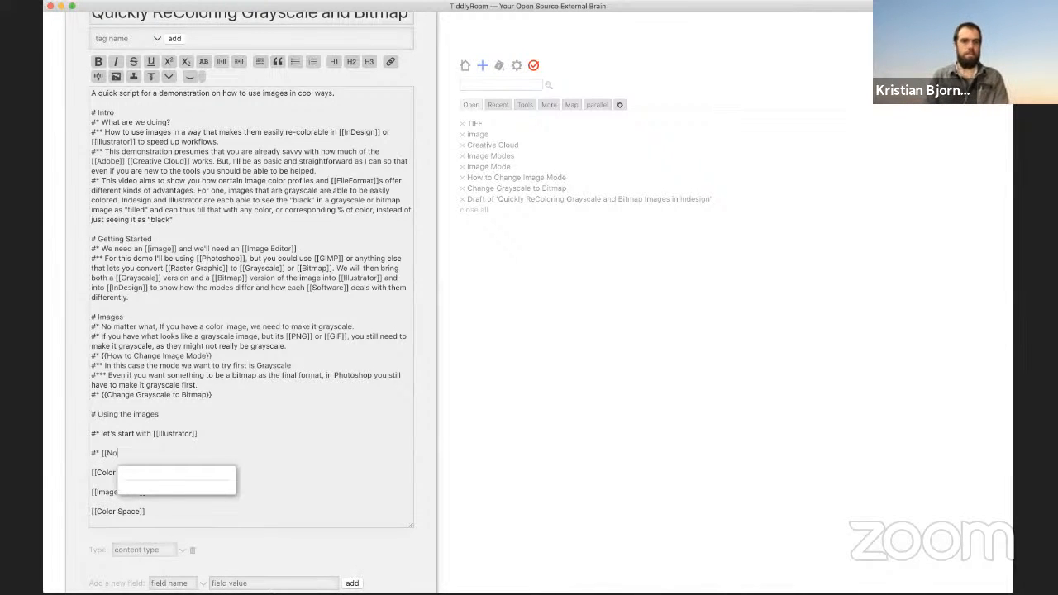
{"action": "key", "text": "BackSpace"}
{"action": "key", "text": "BackSpace"}
{"action": "key", "text": "BackSpace"}
{"action": "key", "text": "BackSpace"}
{"action": "type", "text": "no "}
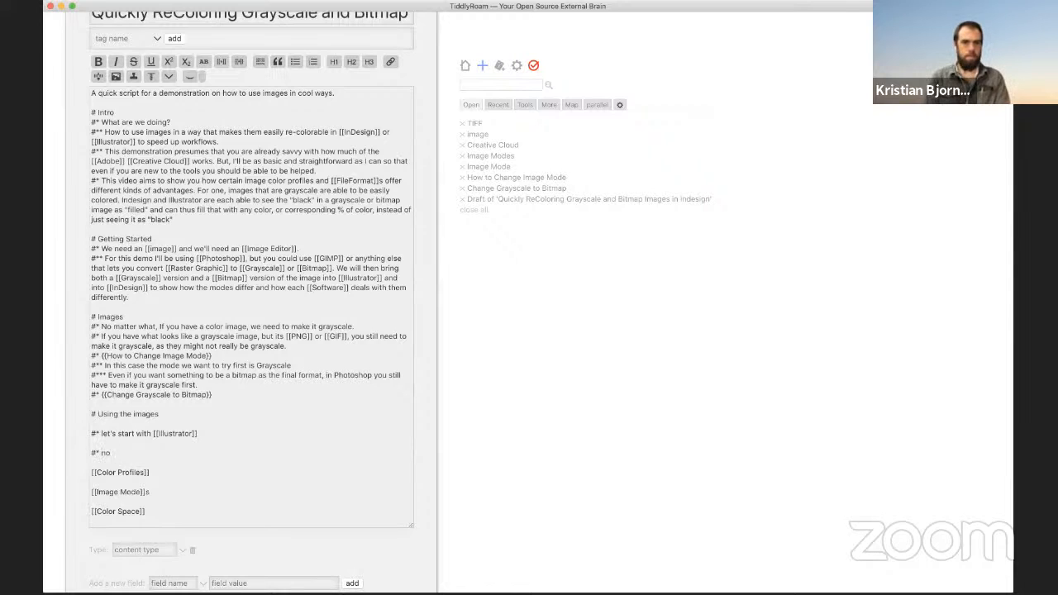
{"action": "type", "text": "w in [["}
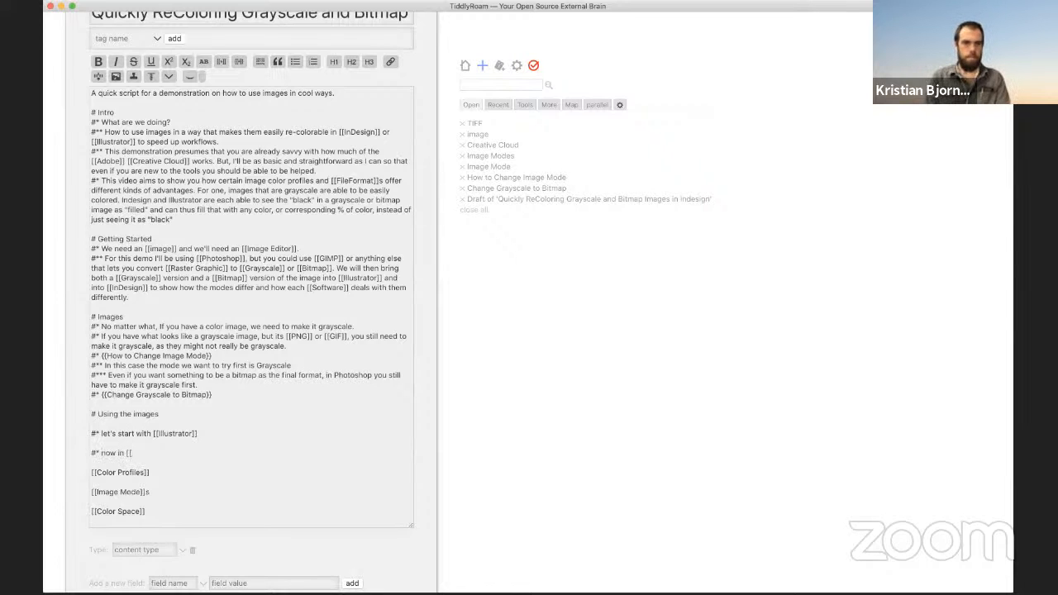
{"action": "type", "text": "InDe"}
{"action": "key", "text": "Return"}
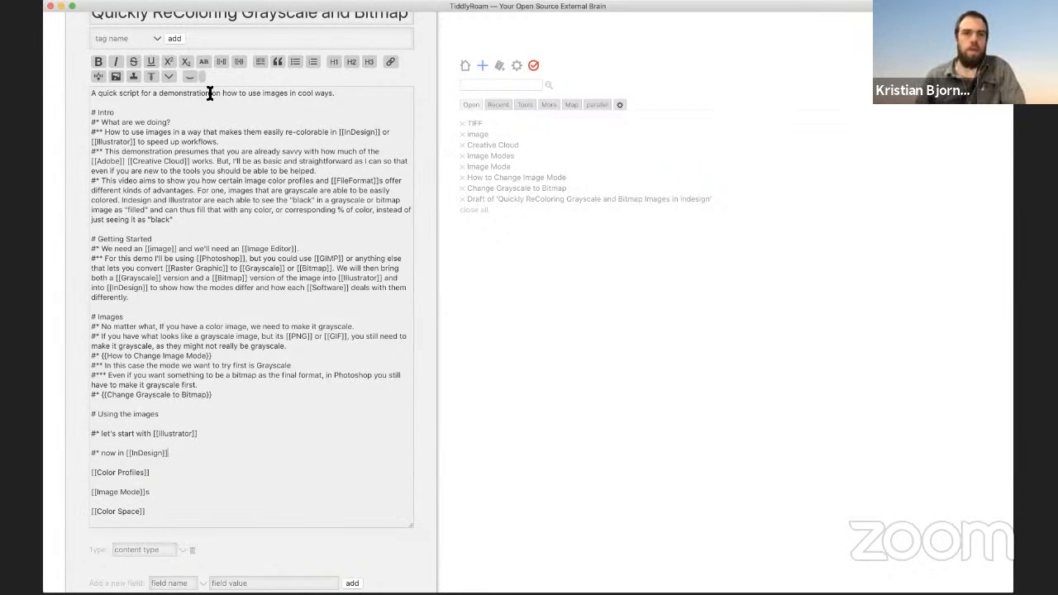
{"action": "scroll", "coordinate": [347, 108], "scroll_direction": "up", "scroll_amount": 5}
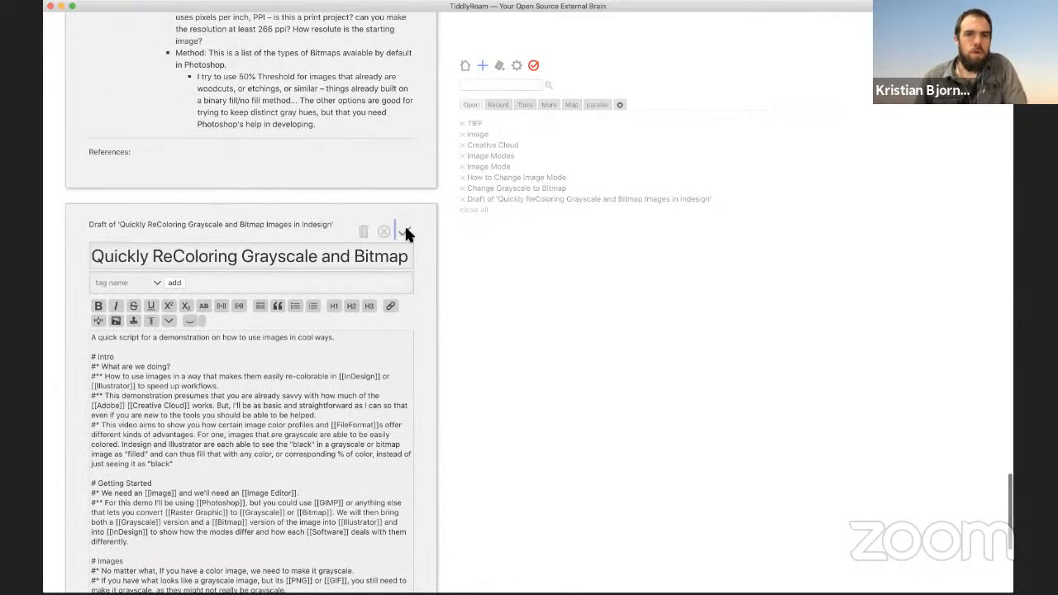
Step: Save the script draft and follow its Resolution link to the missing tiddler
{"action": "left_click", "coordinate": [404, 229]}
{"action": "scroll", "coordinate": [251, 312], "scroll_direction": "down", "scroll_amount": 10}
{"action": "scroll", "coordinate": [254, 319], "scroll_direction": "down", "scroll_amount": 1}
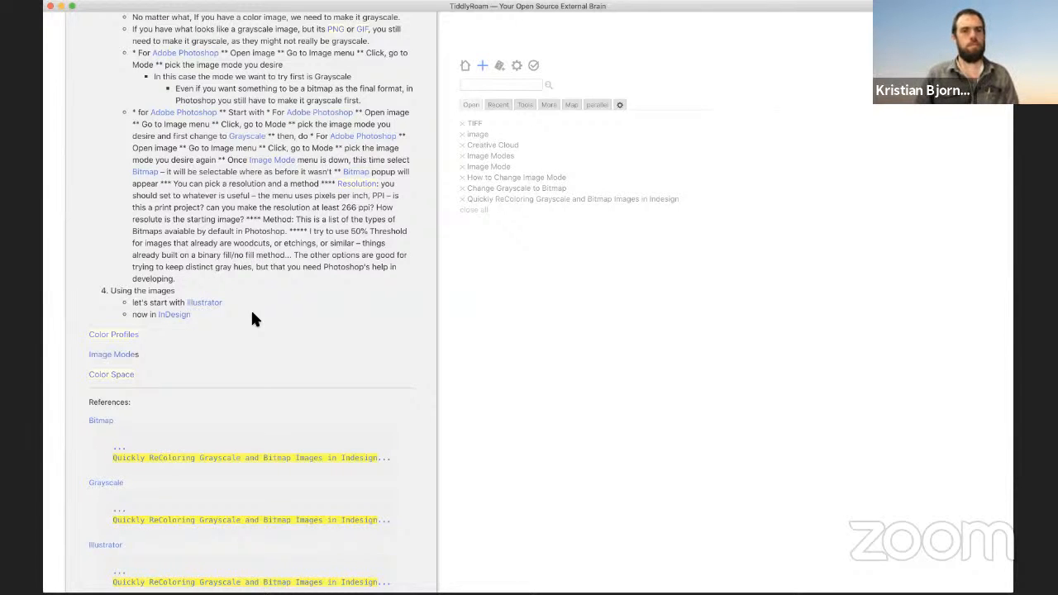
{"action": "scroll", "coordinate": [252, 320], "scroll_direction": "down", "scroll_amount": 5}
{"action": "scroll", "coordinate": [252, 314], "scroll_direction": "up", "scroll_amount": 5}
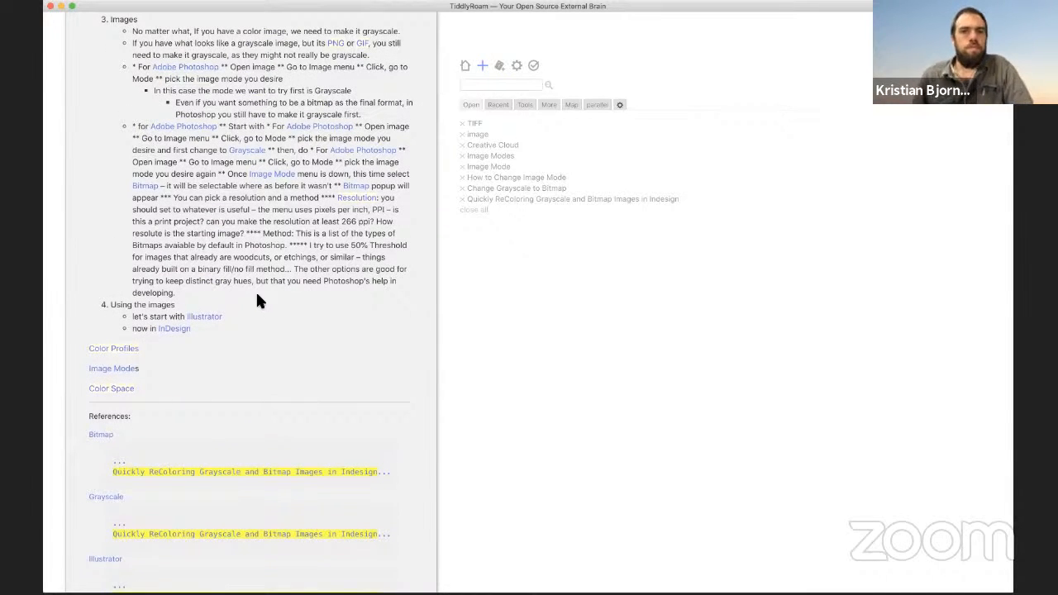
{"action": "left_click", "coordinate": [358, 199]}
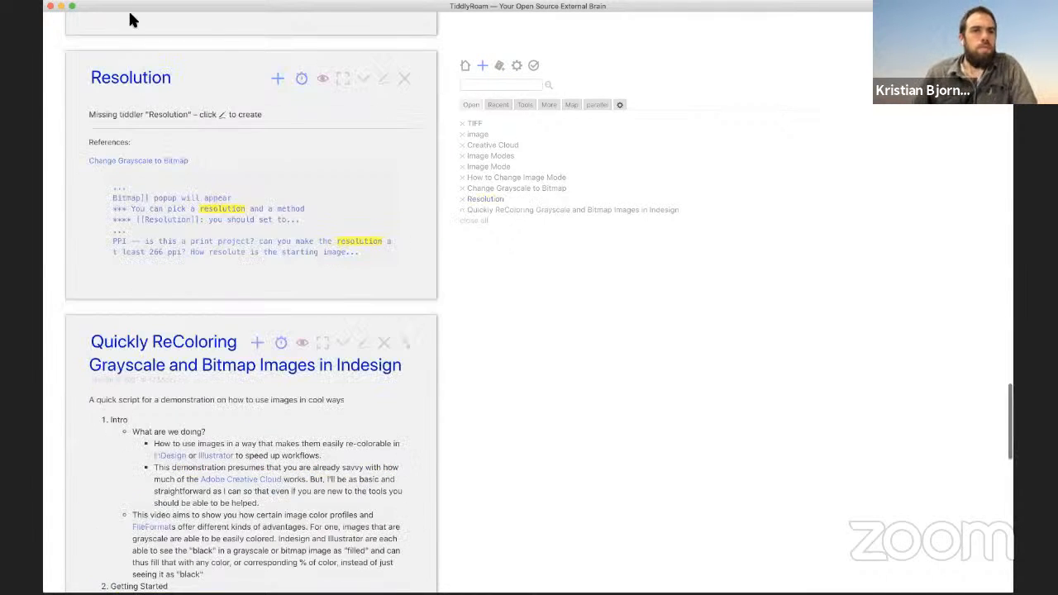
Step: Start the Resolution body: 'The amount of pixels in an [[image]]'
{"action": "left_click", "coordinate": [383, 79]}
{"action": "left_click", "coordinate": [186, 207]}
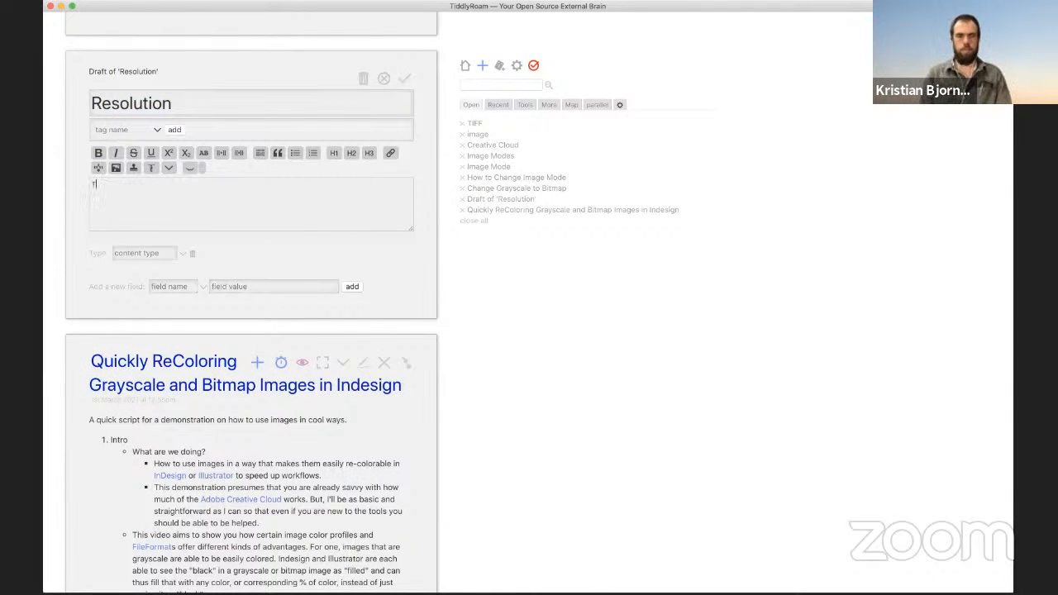
{"action": "type", "text": "Tes"}
{"action": "key", "text": "BackSpace"}
{"action": "key", "text": "BackSpace"}
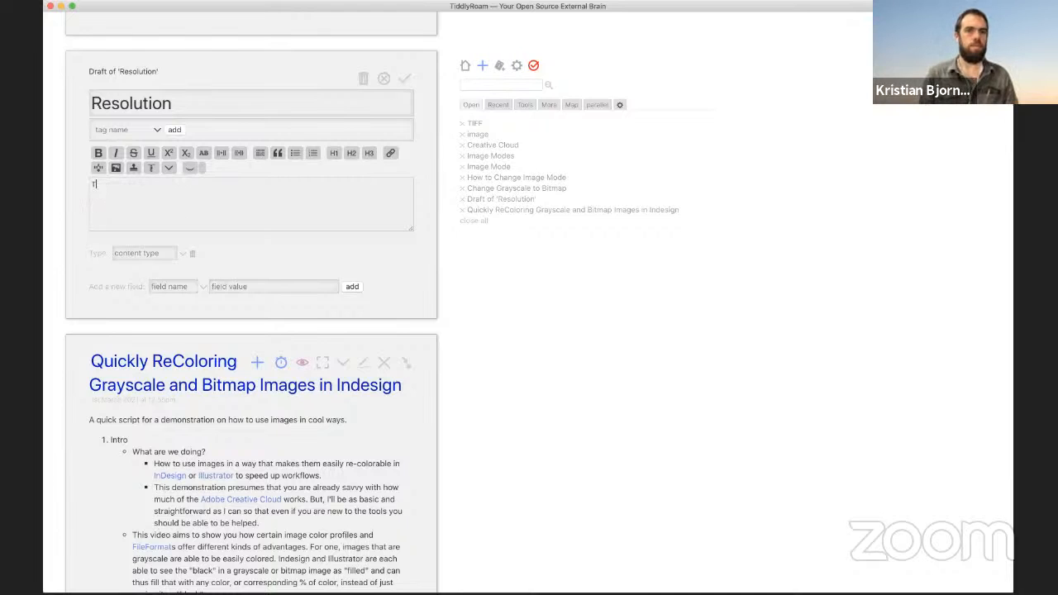
{"action": "type", "text": "he amount of pi"}
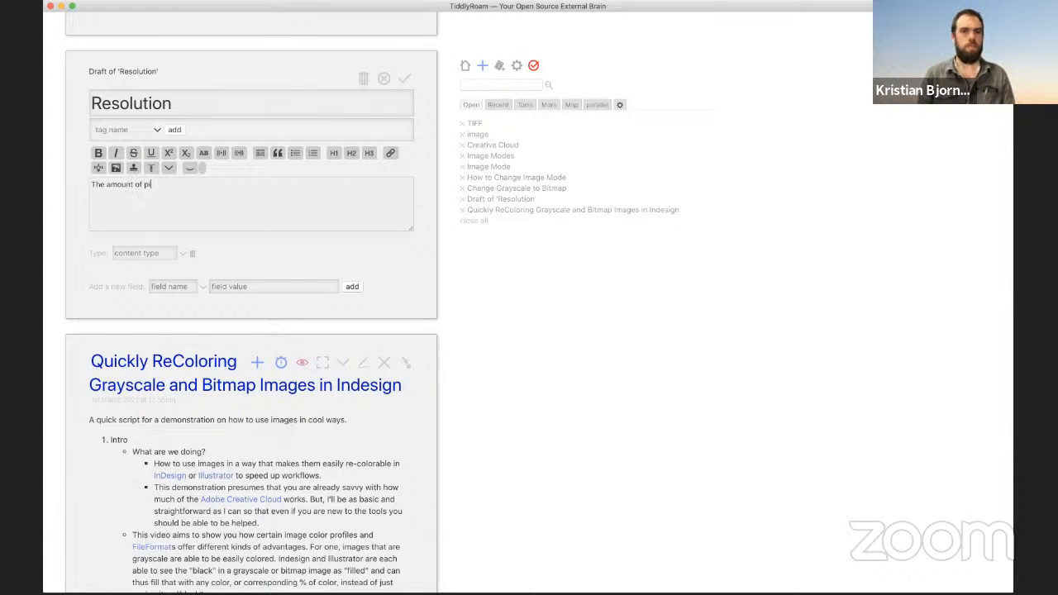
{"action": "type", "text": "xels in an"}
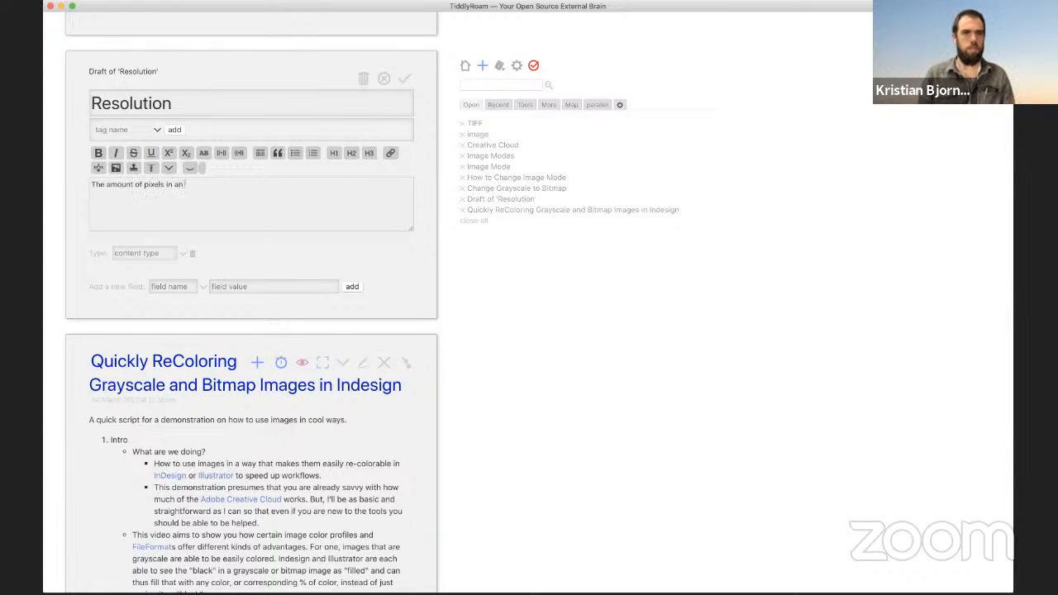
{"action": "type", "text": " [["}
{"action": "key", "text": "BackSpace"}
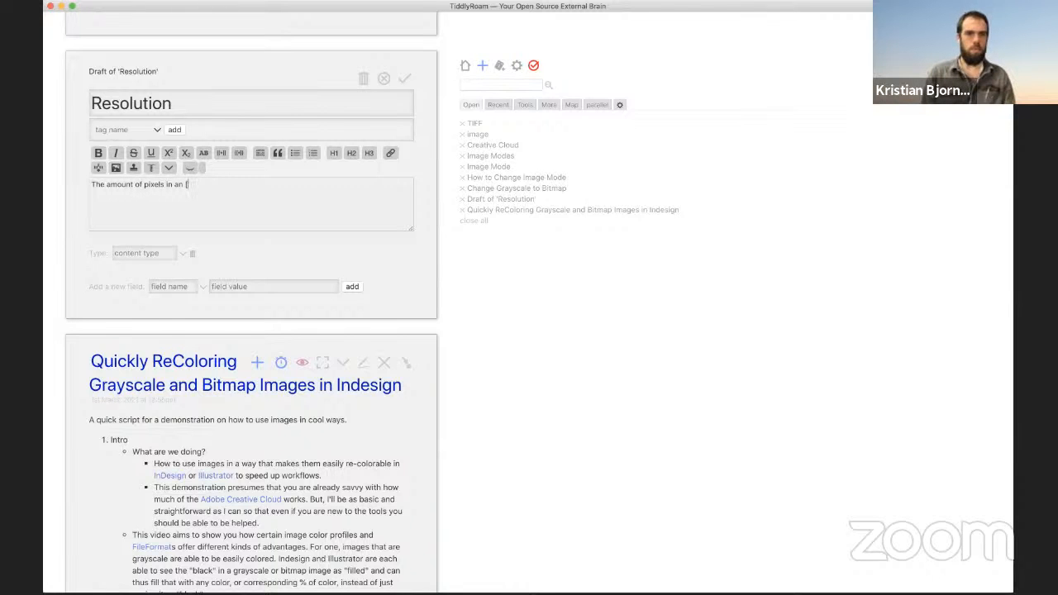
{"action": "type", "text": "["}
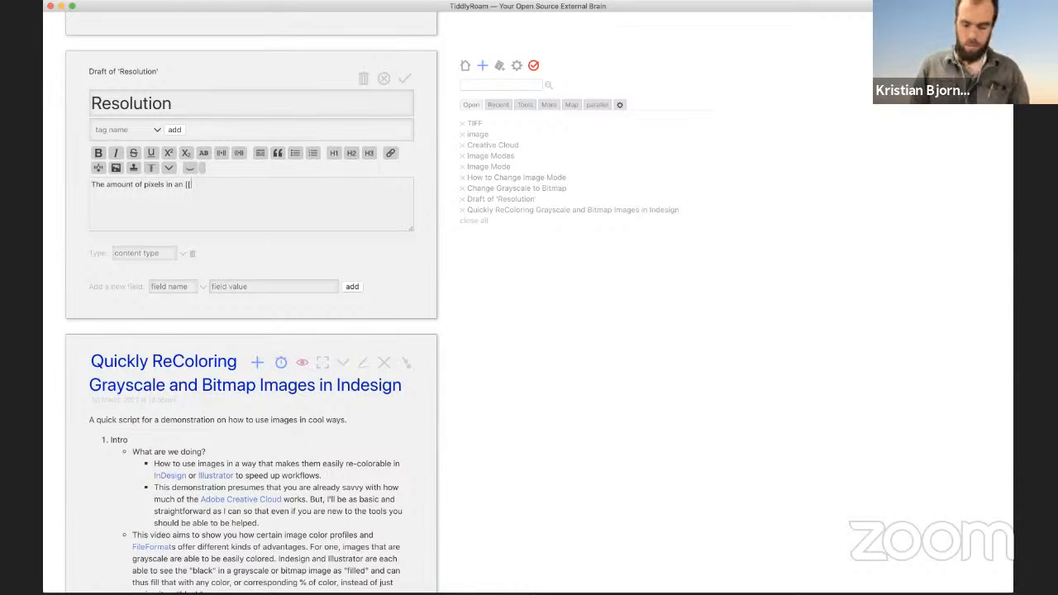
{"action": "type", "text": "image]]"}
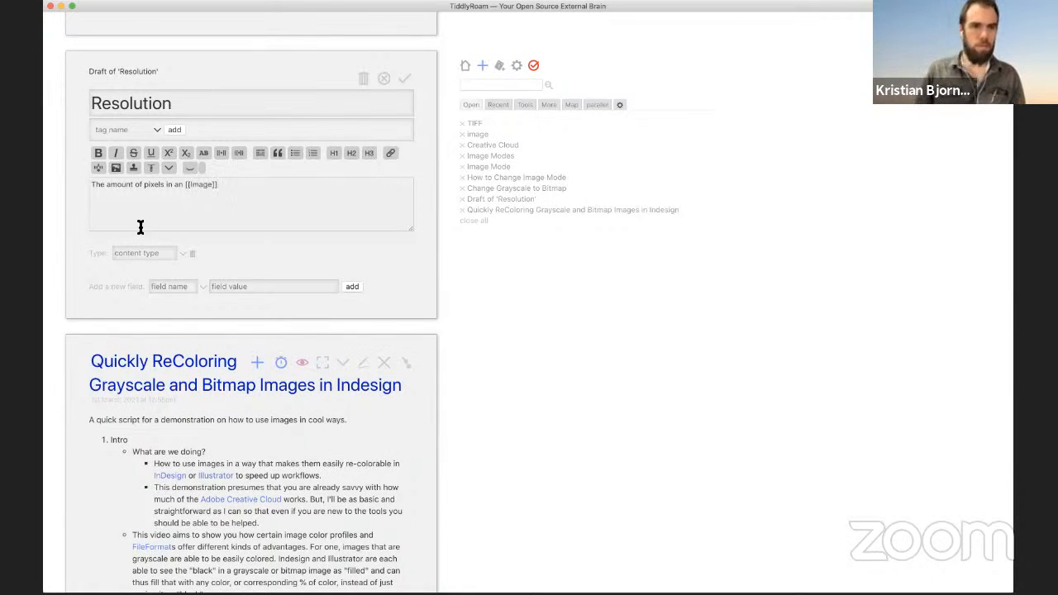
Step: Link pixels as [[Pixel]]s, add 'how many [[Pixel]]s per inch an image has', and save
{"action": "double_click", "coordinate": [155, 185]}
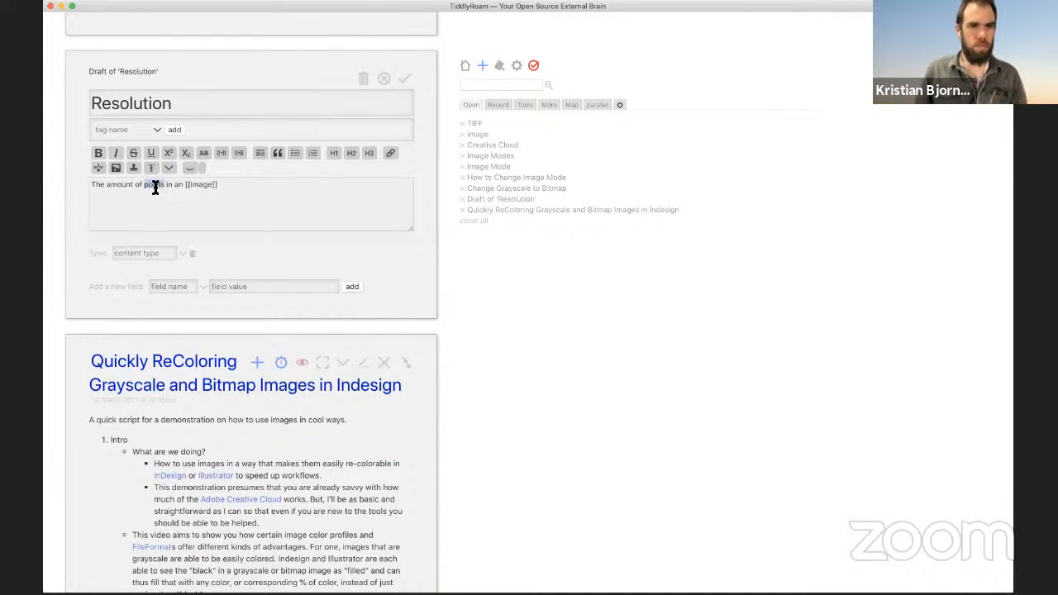
{"action": "type", "text": "[[Pixel"}
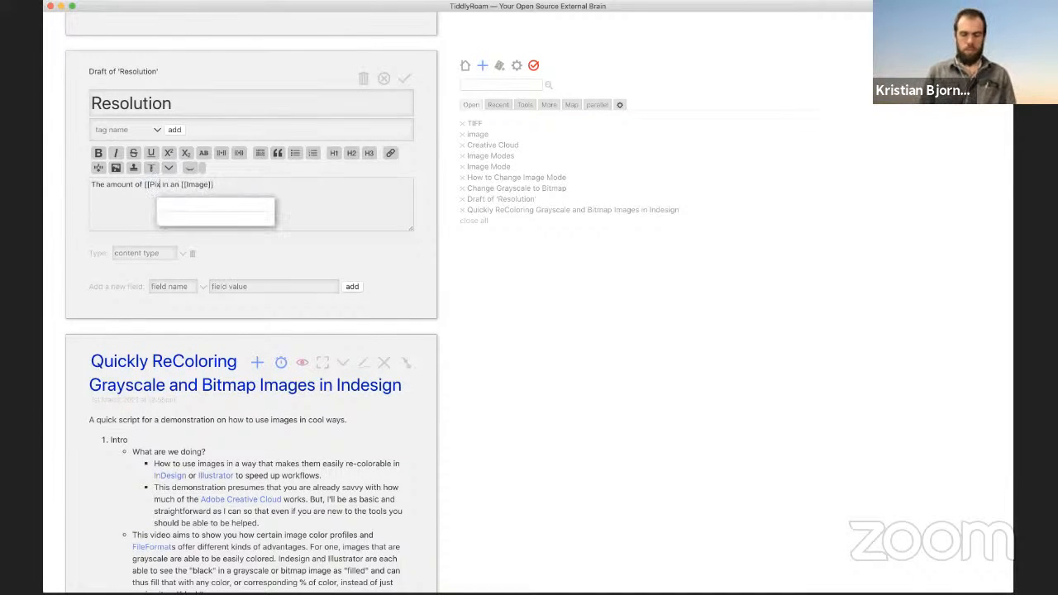
{"action": "type", "text": "]]s"}
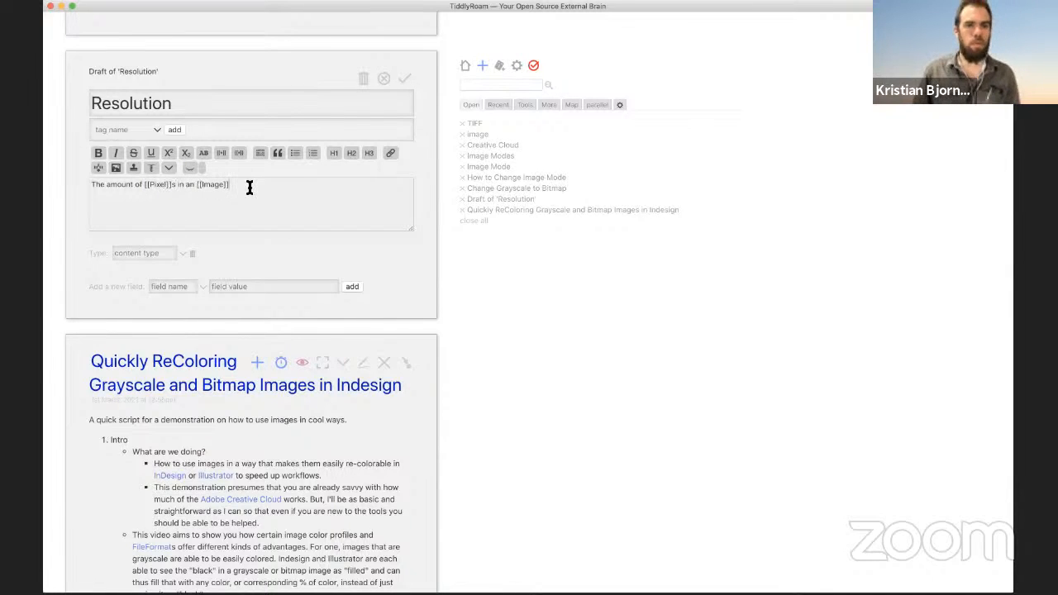
{"action": "key", "text": "Return"}
{"action": "key", "text": "Return"}
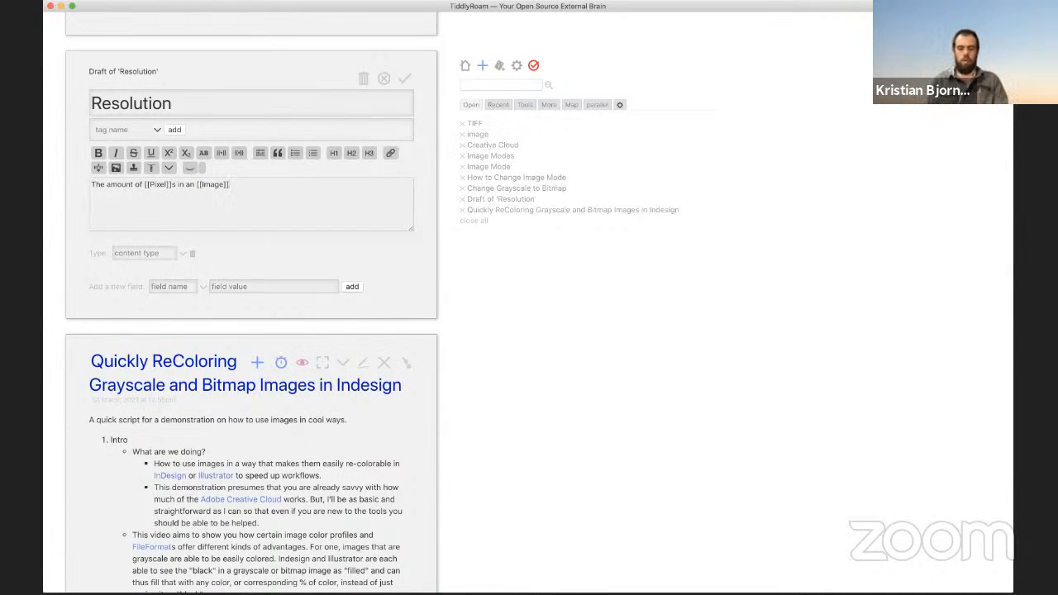
{"action": "type", "text": "how many ["}
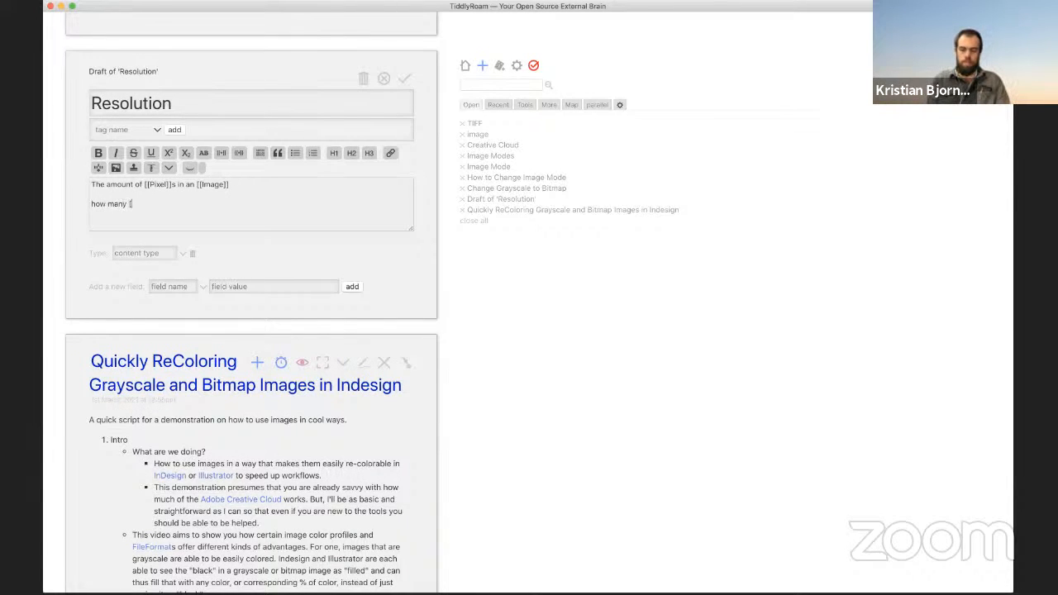
{"action": "type", "text": "[Pixel]]s per inch"}
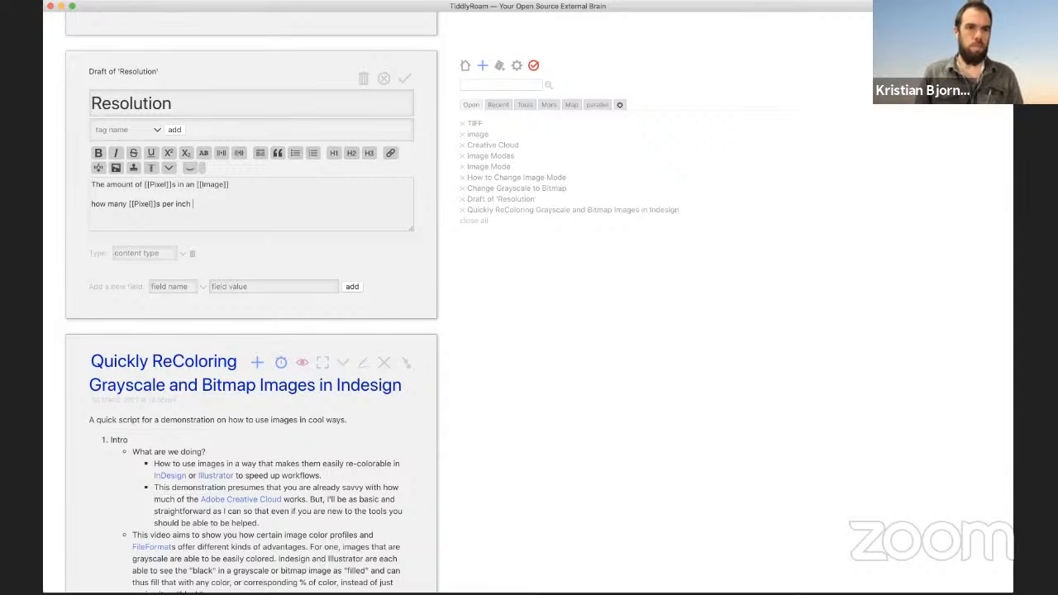
{"action": "type", "text": "an image"}
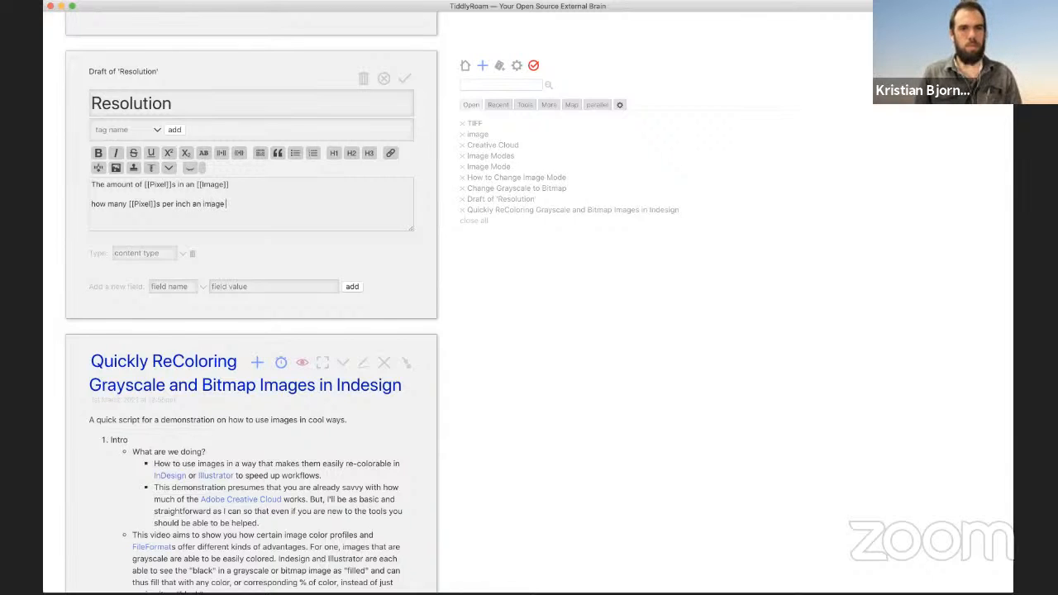
{"action": "type", "text": " is set to "}
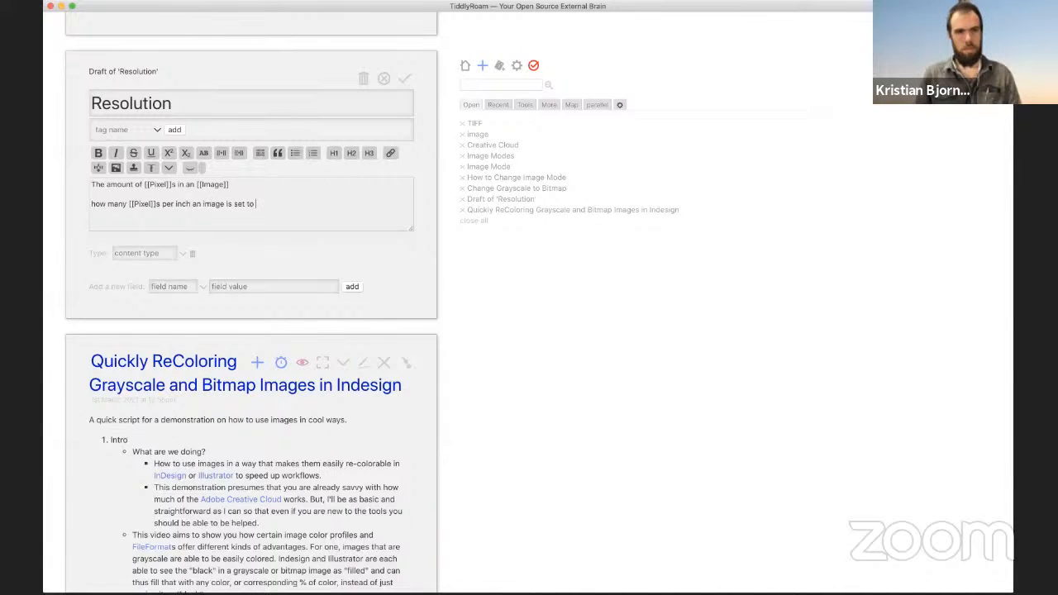
{"action": "type", "text": "di"}
{"action": "key", "text": "BackSpace"}
{"action": "key", "text": "BackSpace"}
{"action": "key", "text": "BackSpace"}
{"action": "key", "text": "BackSpace"}
{"action": "key", "text": "BackSpace"}
{"action": "key", "text": "BackSpace"}
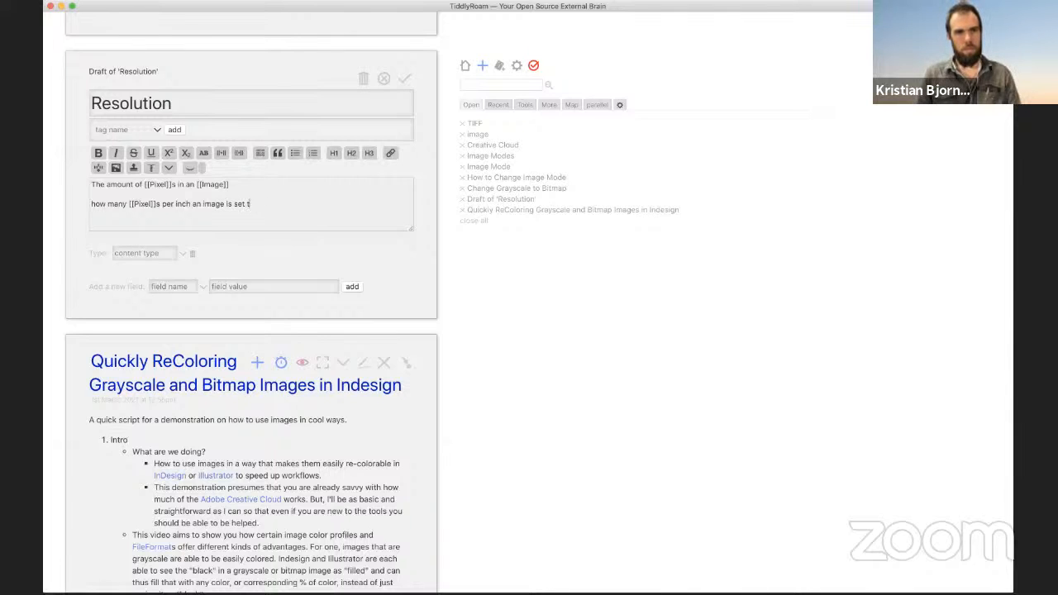
{"action": "key", "text": "BackSpace"}
{"action": "key", "text": "BackSpace"}
{"action": "key", "text": "BackSpace"}
{"action": "key", "text": "BackSpace"}
{"action": "key", "text": "BackSpace"}
{"action": "type", "text": "has"}
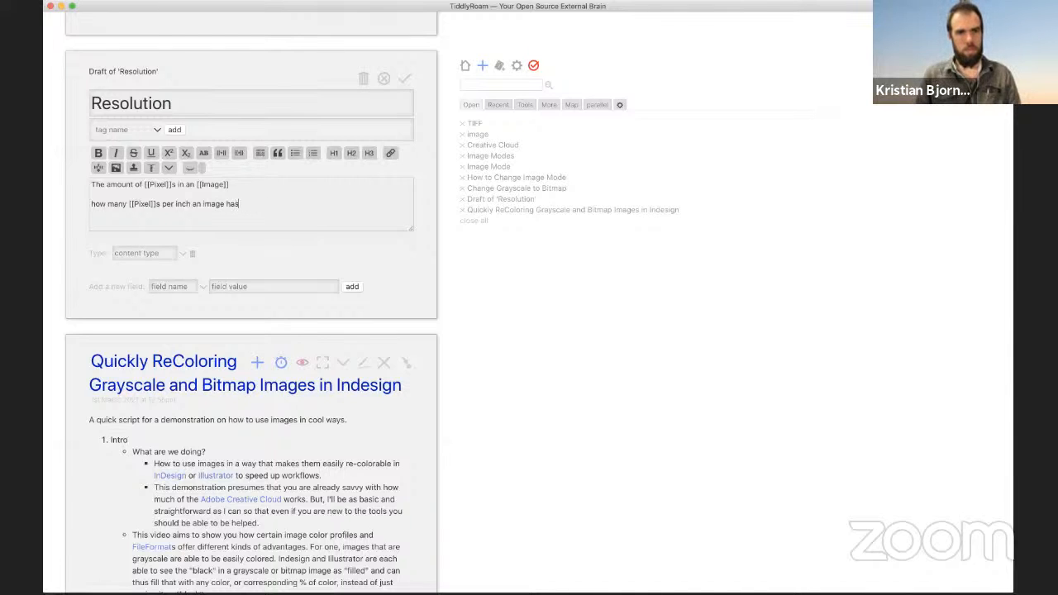
{"action": "left_click", "coordinate": [405, 79]}
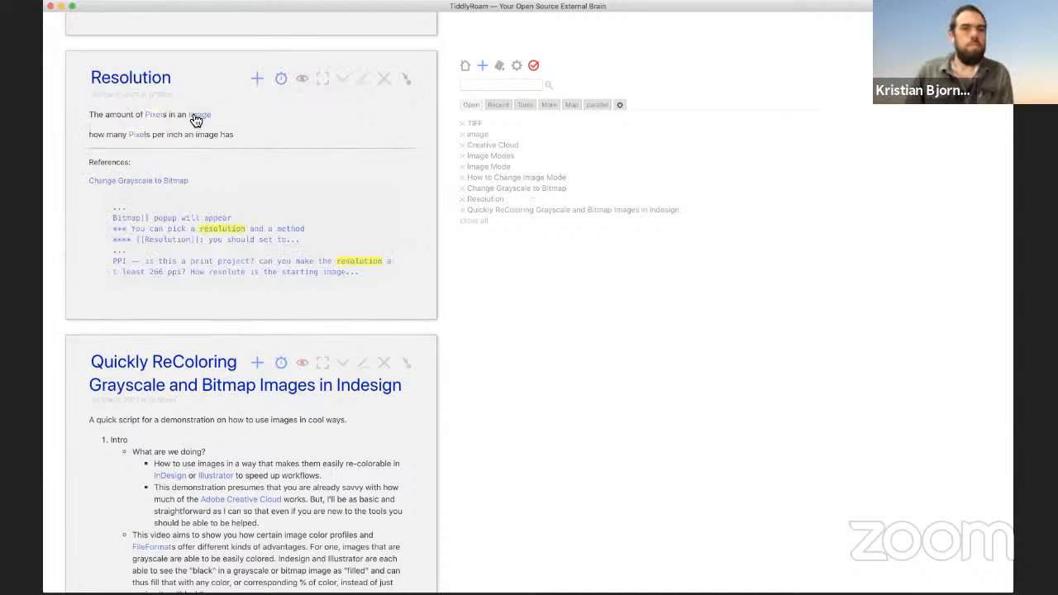
Step: Follow the Pixels link, create the Pixel tiddler and begin its body with 'The smallest'
{"action": "left_click", "coordinate": [157, 116]}
{"action": "left_click", "coordinate": [384, 82]}
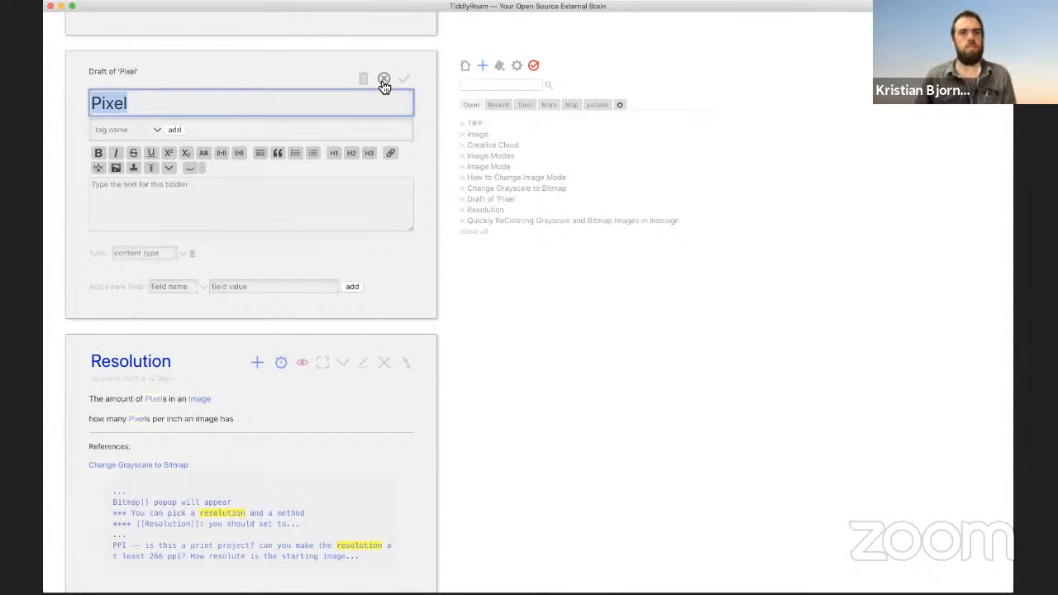
{"action": "left_click", "coordinate": [267, 206]}
{"action": "type", "text": "T"}
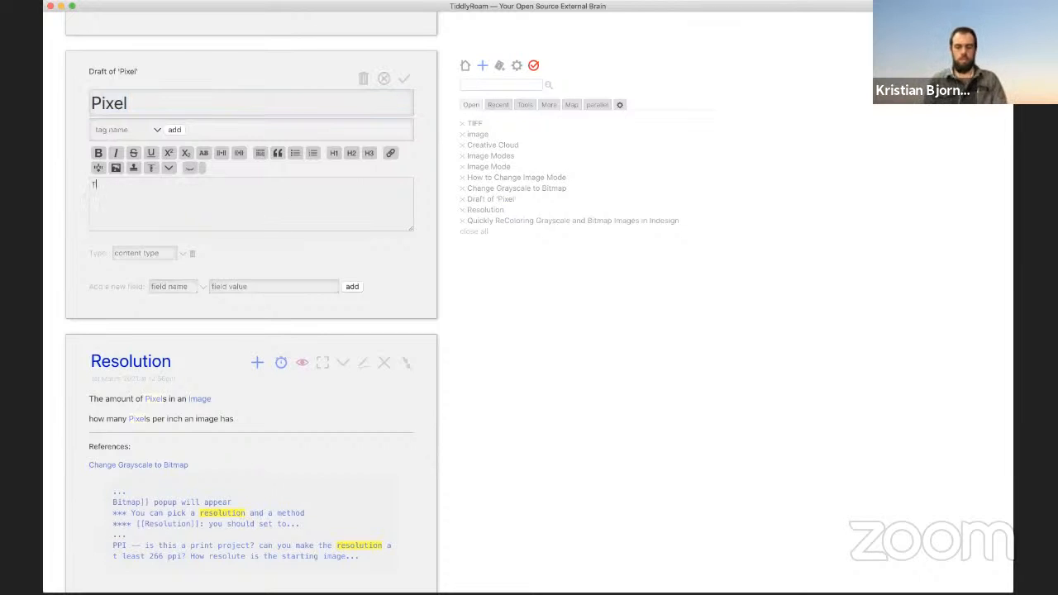
{"action": "type", "text": "he smallest"}
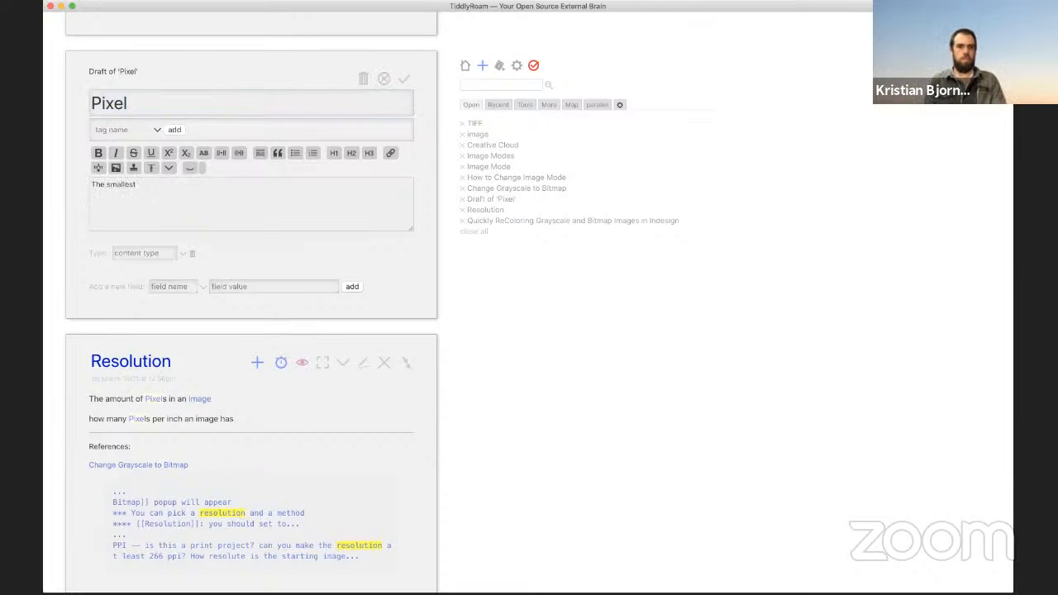
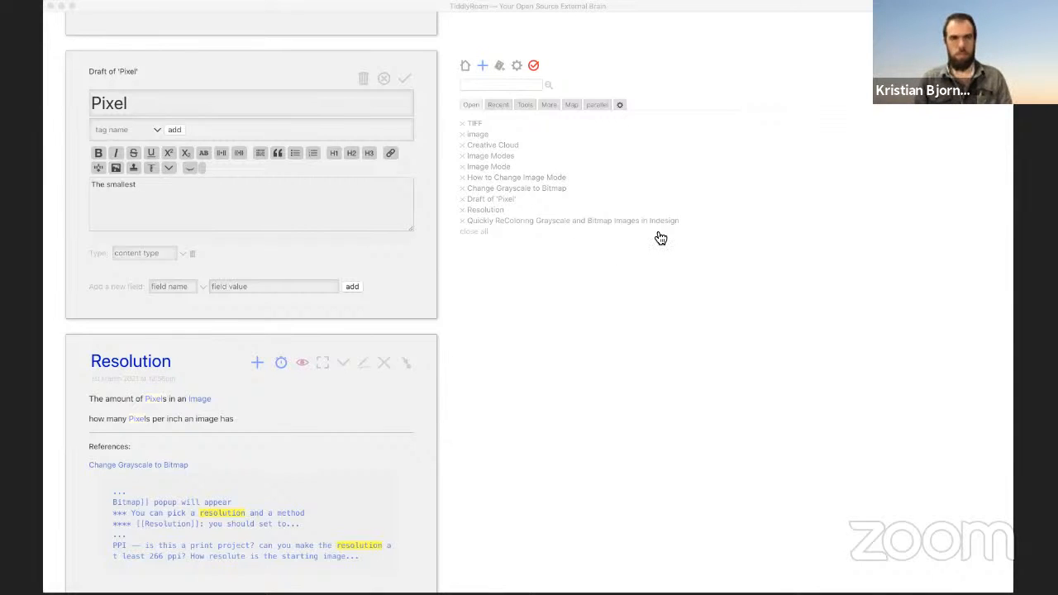
Step: Complete the Pixel definition to read 'The smallest piece of a digital image?'
{"action": "left_click", "coordinate": [204, 154]}
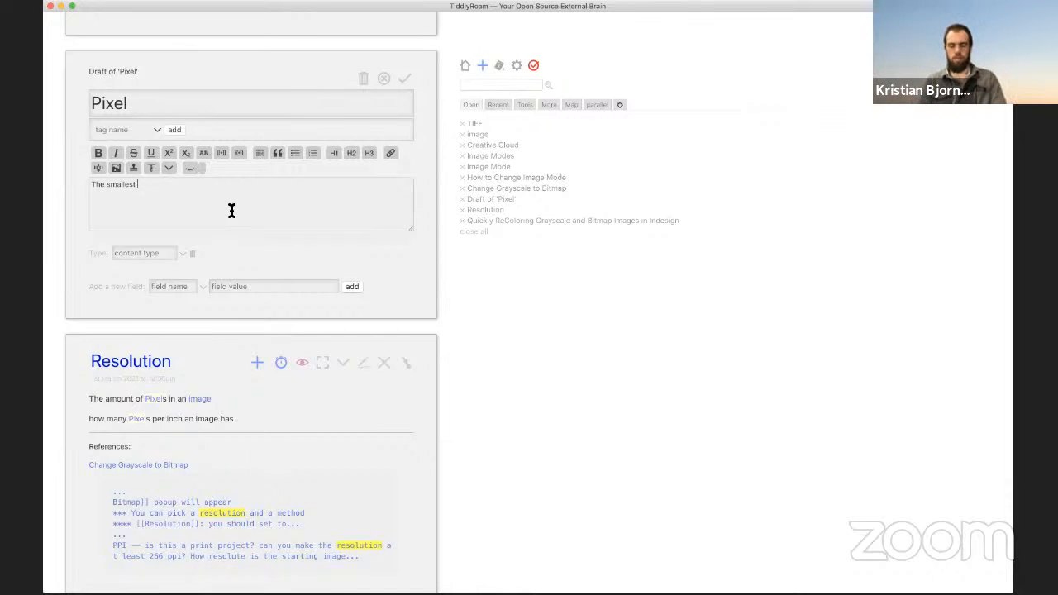
{"action": "type", "text": "piec"}
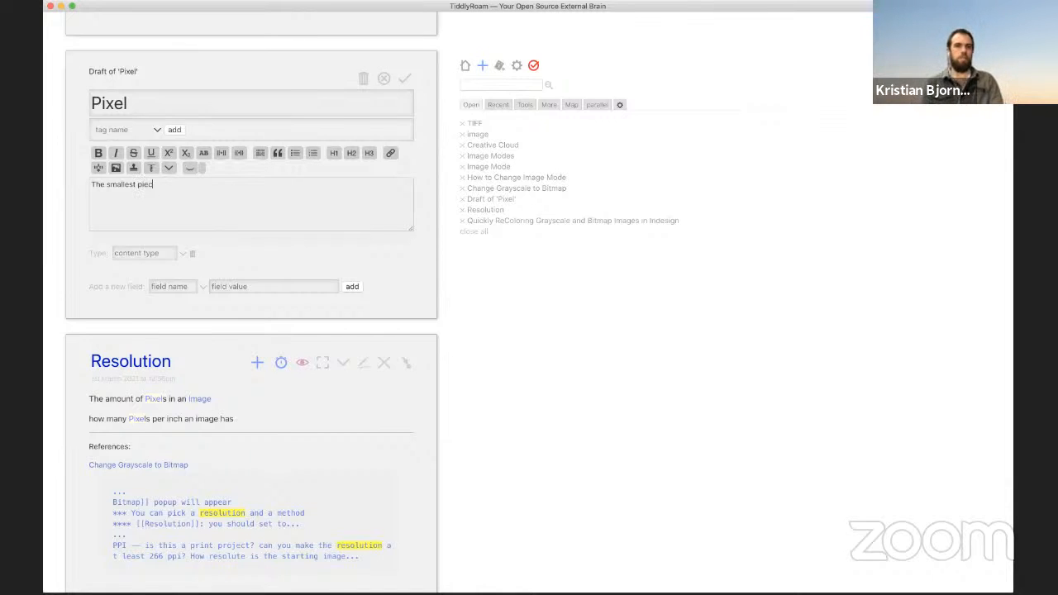
{"action": "type", "text": "e of a"}
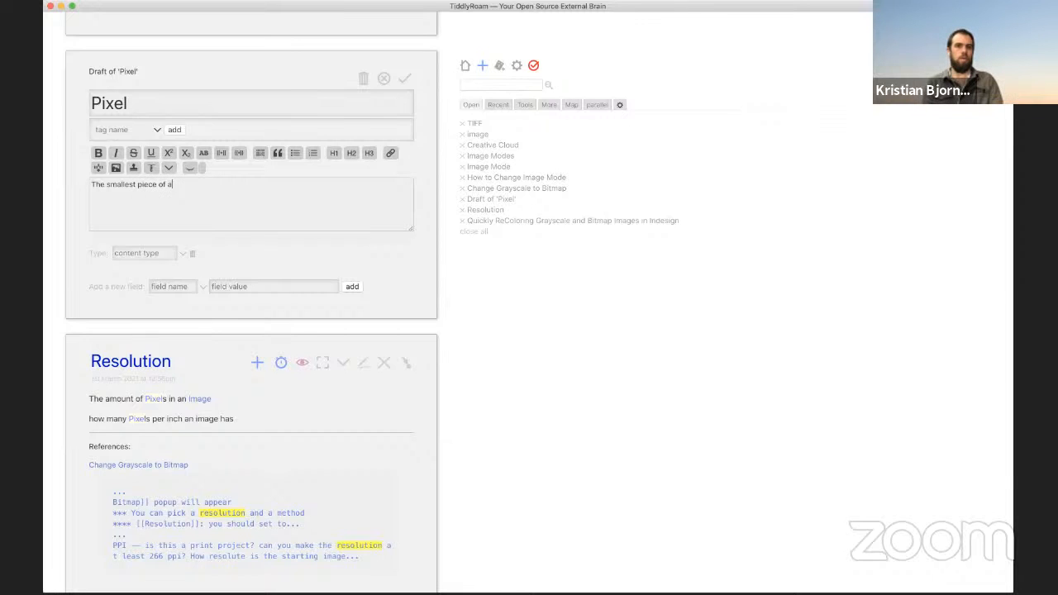
{"action": "type", "text": " digital image?"}
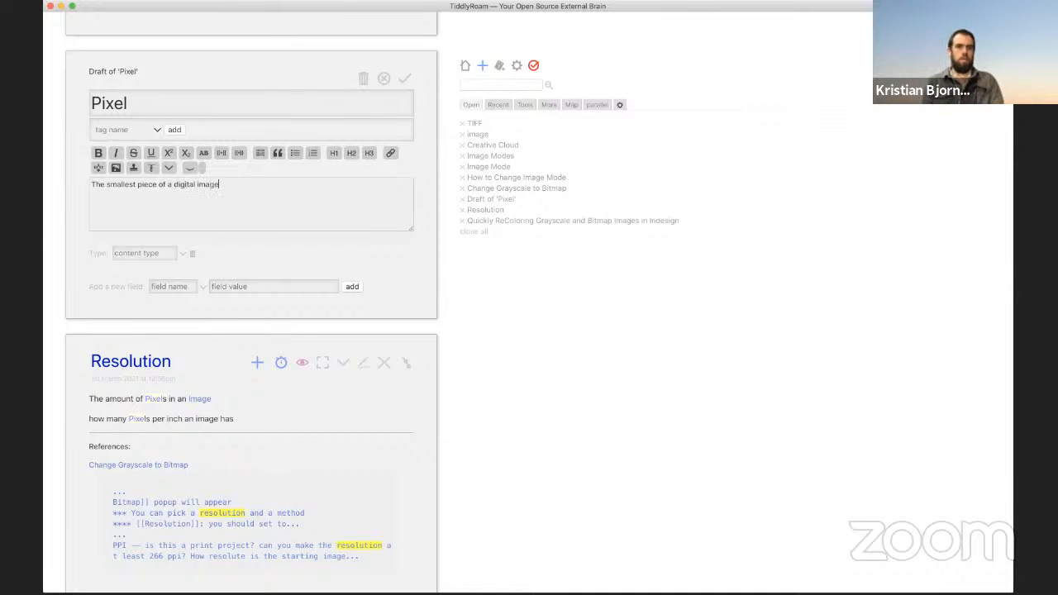
{"action": "key", "text": "BackSpace"}
{"action": "type", "text": "?"}
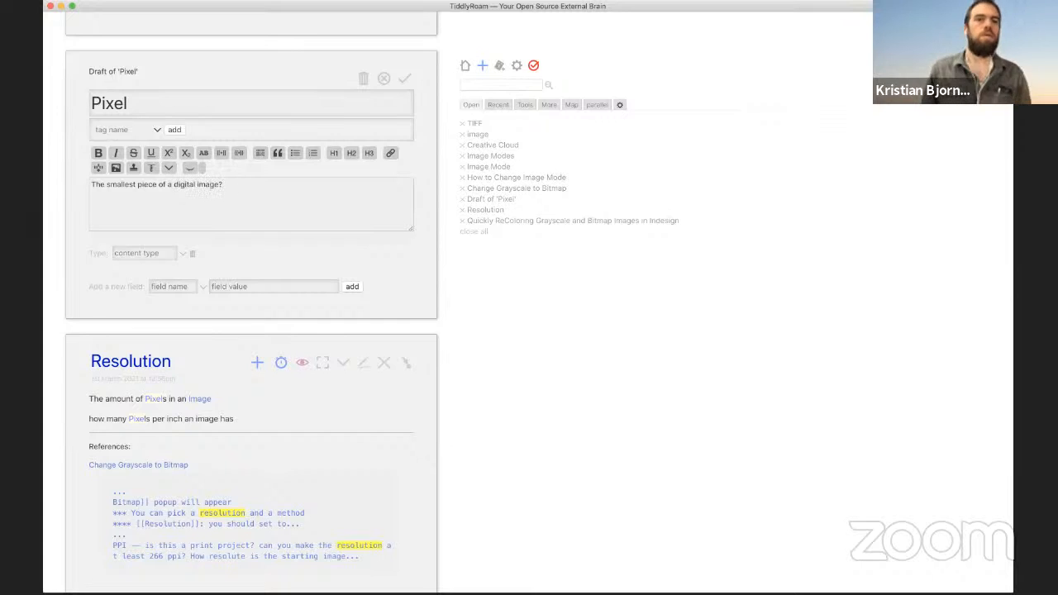
Step: Tag Pixel with Raster Graphic, replacing a mistaken 'raster' tag
{"action": "left_click", "coordinate": [100, 129]}
{"action": "type", "text": "rast"}
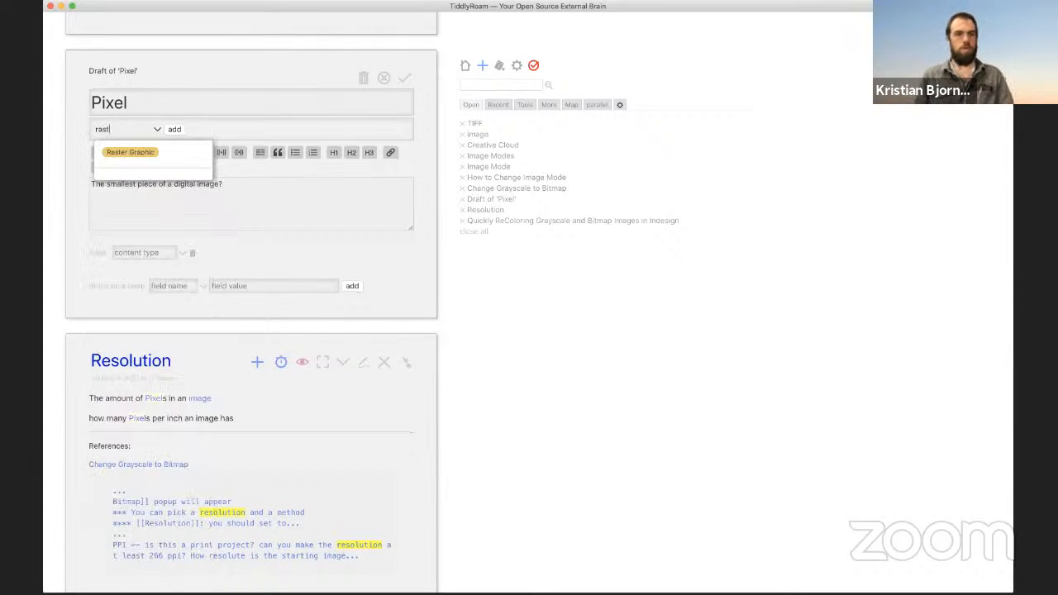
{"action": "type", "text": "er"}
{"action": "key", "text": "Return"}
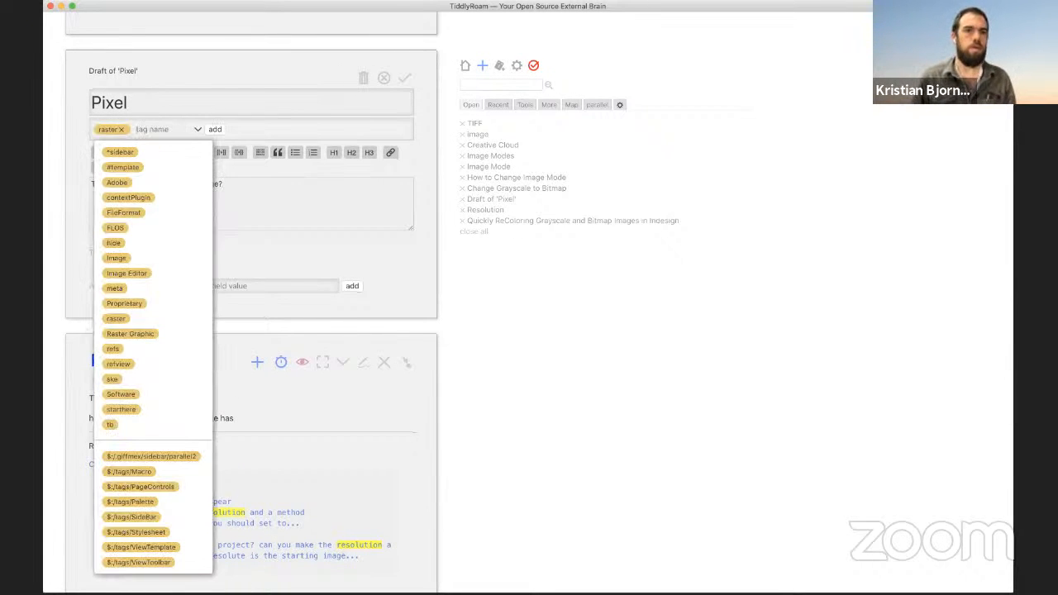
{"action": "left_click", "coordinate": [122, 130]}
{"action": "left_click", "coordinate": [125, 131]}
{"action": "type", "text": "rsa"}
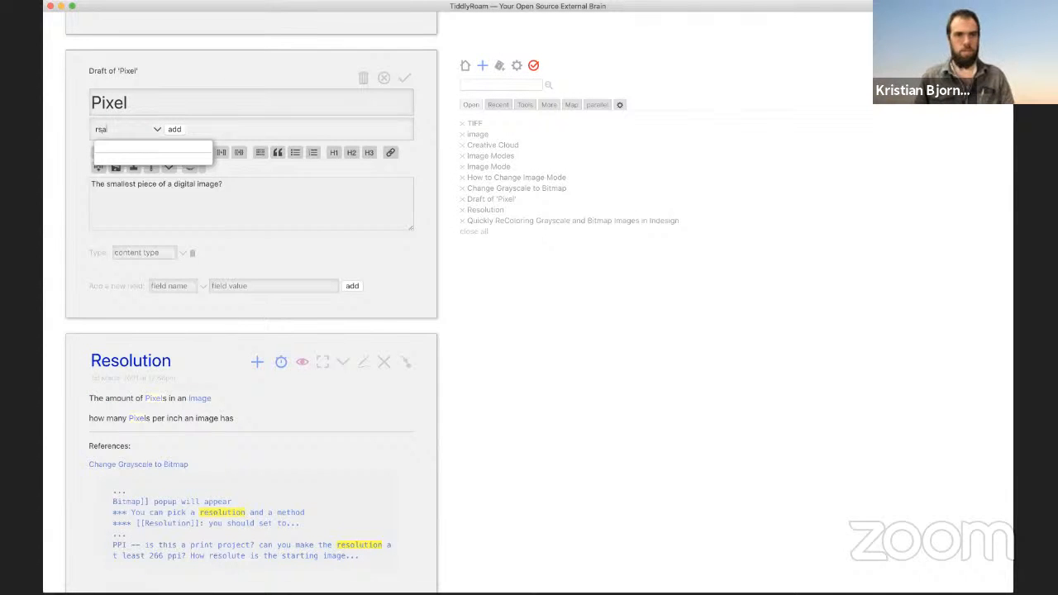
{"action": "key", "text": "BackSpace"}
{"action": "type", "text": "ast"}
{"action": "left_click", "coordinate": [136, 156]}
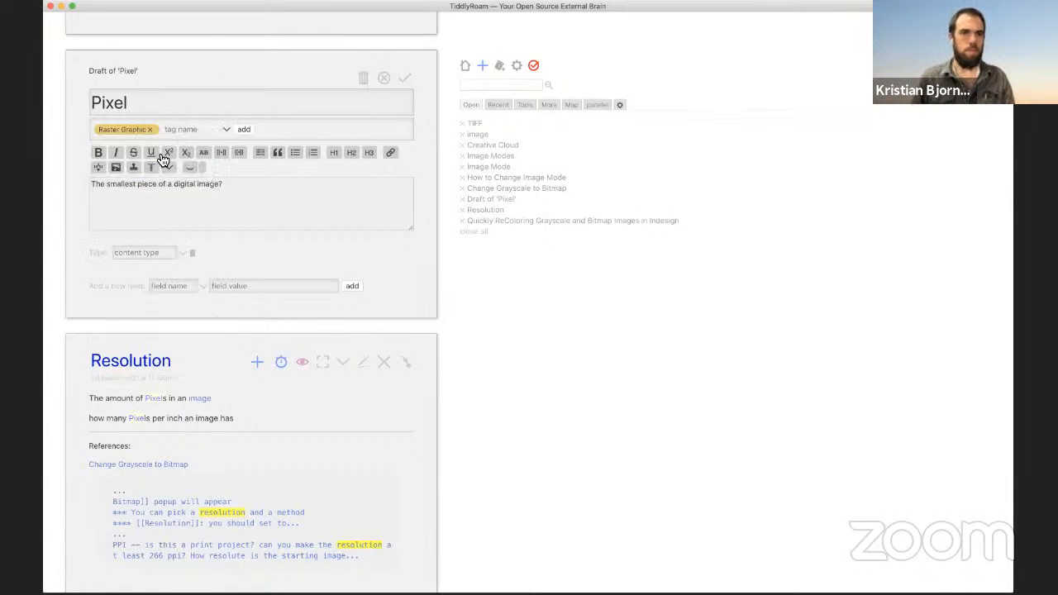
Step: Save Pixel and give the Resolution tiddler the Raster Graphic tag
{"action": "left_click", "coordinate": [405, 79]}
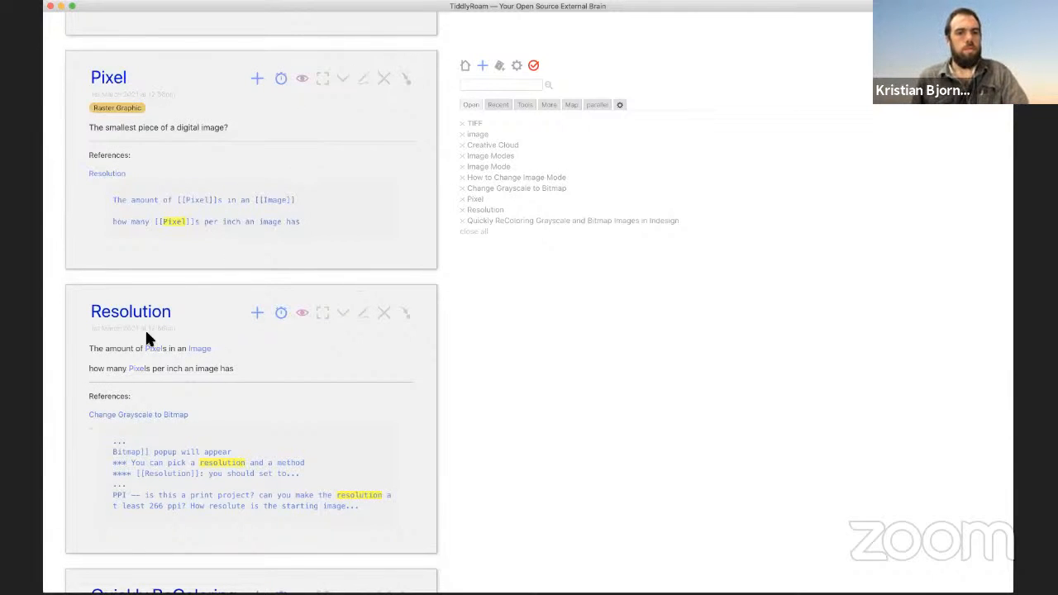
{"action": "left_click", "coordinate": [362, 314]}
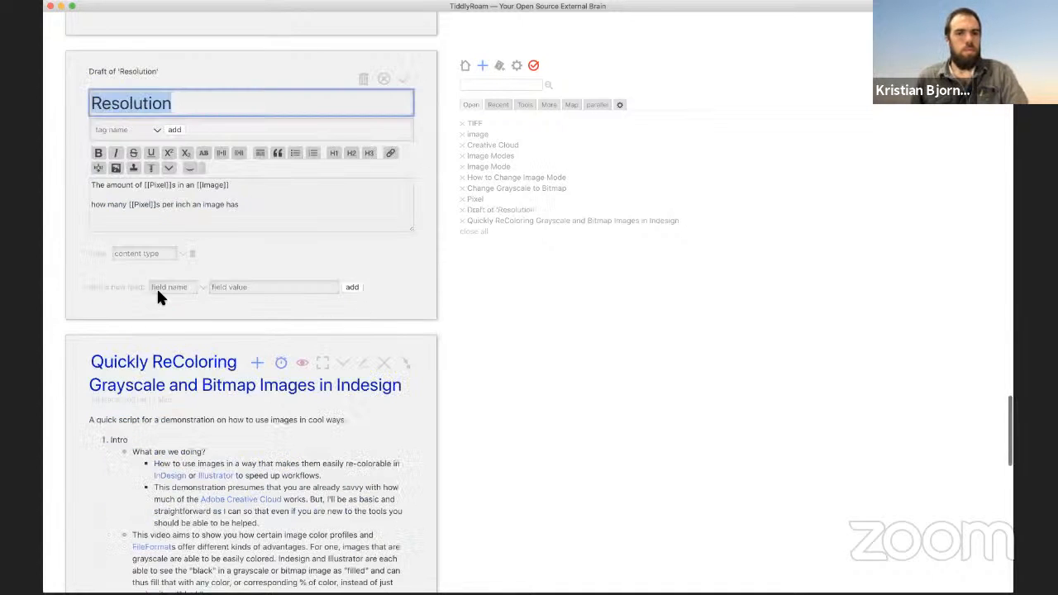
{"action": "left_click", "coordinate": [110, 129]}
{"action": "type", "text": "raste"}
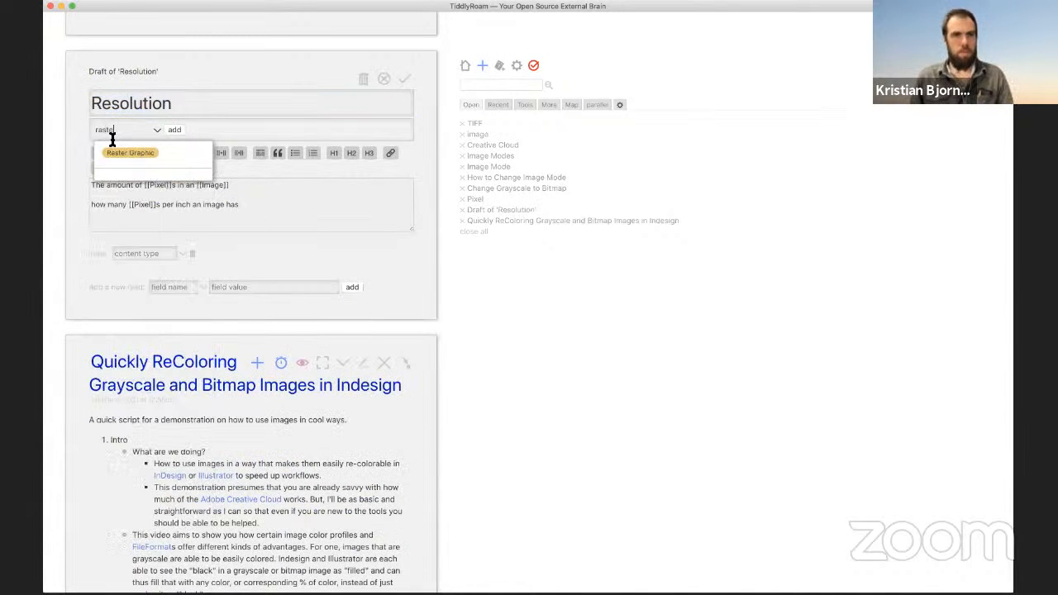
{"action": "left_click", "coordinate": [116, 152]}
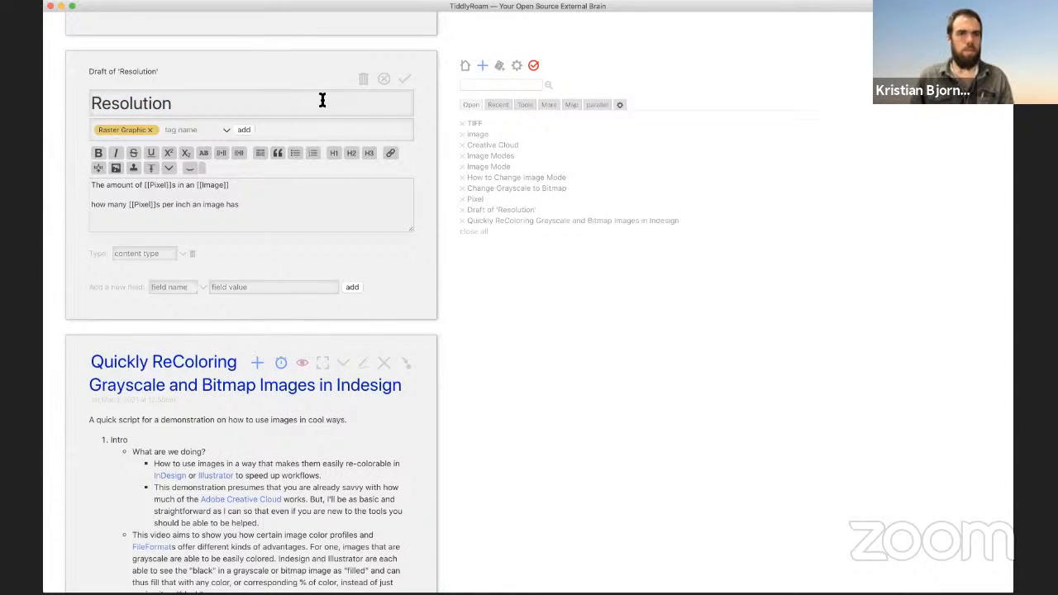
Step: Save Resolution and open the Raster Graphic tiddler from its tag
{"action": "left_click", "coordinate": [405, 79]}
{"action": "left_click", "coordinate": [118, 107]}
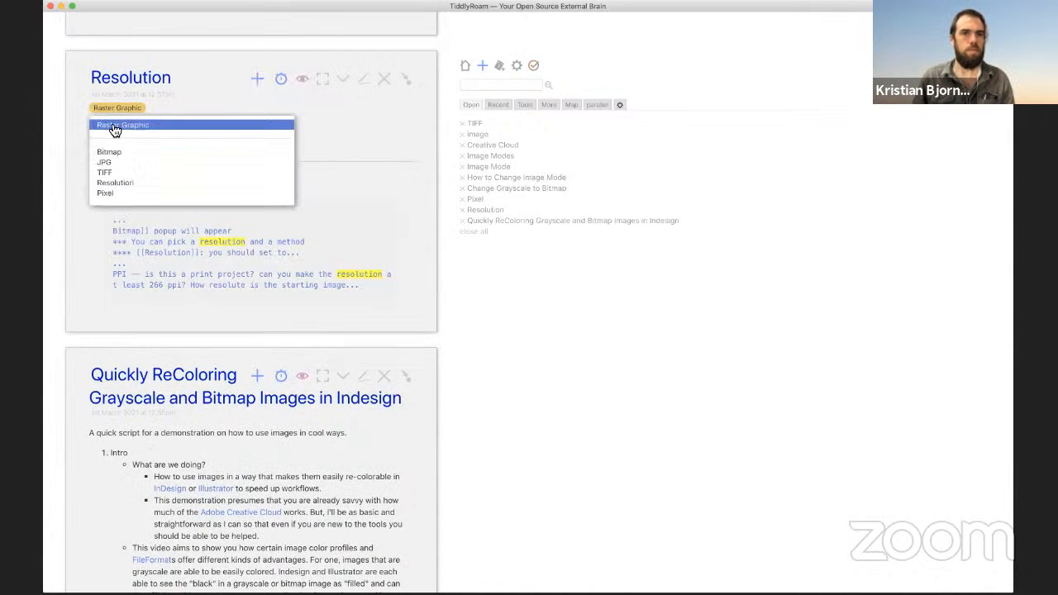
{"action": "left_click", "coordinate": [118, 125]}
Step: Turn the word Pixel in Raster Graphic into a wiki link
{"action": "left_click", "coordinate": [364, 79]}
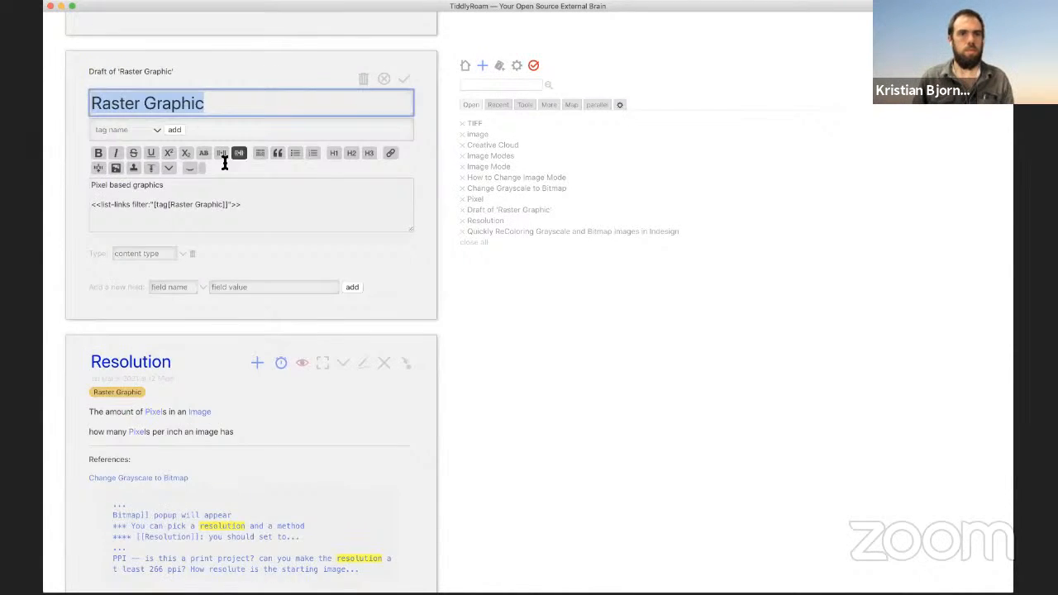
{"action": "left_click", "coordinate": [101, 192]}
{"action": "double_click", "coordinate": [103, 184]}
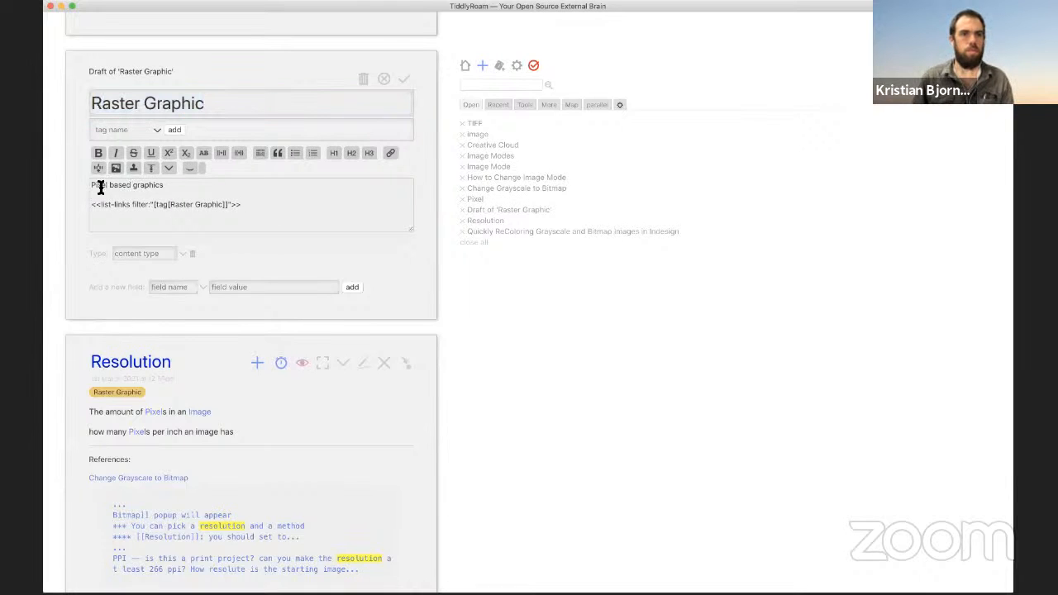
{"action": "left_click", "coordinate": [220, 153]}
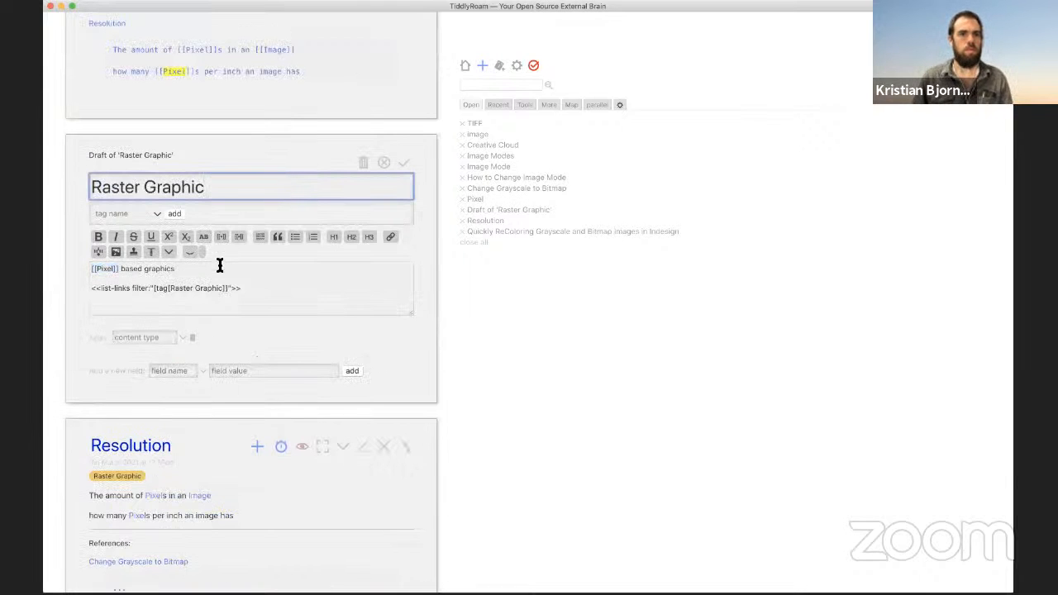
Step: Add the line 'In contrast to [[Vector Graphics]]' and save Raster Graphic
{"action": "left_click", "coordinate": [224, 271]}
{"action": "key", "text": "Return"}
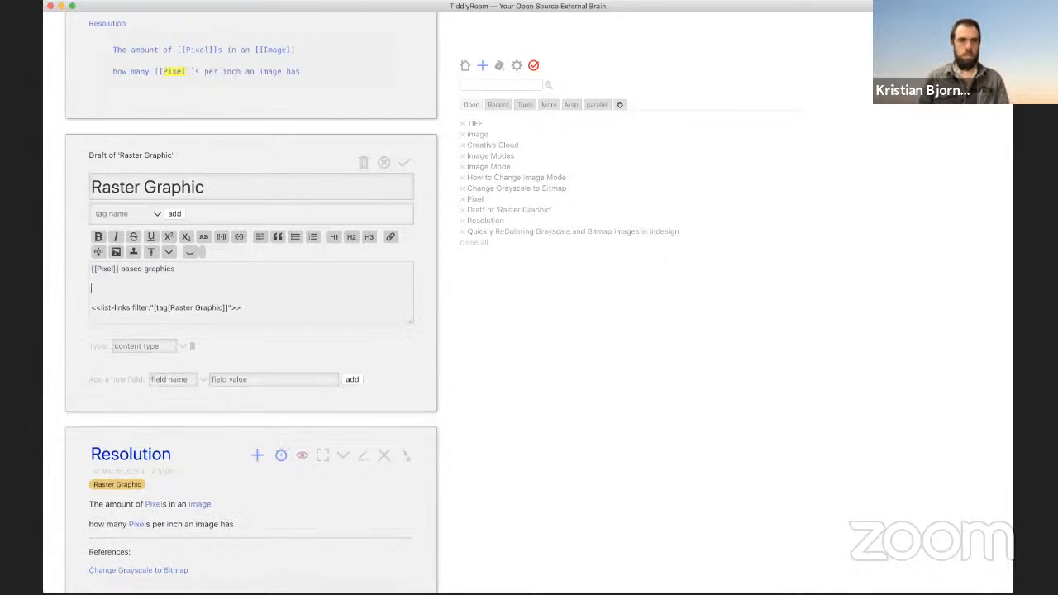
{"action": "type", "text": "A"}
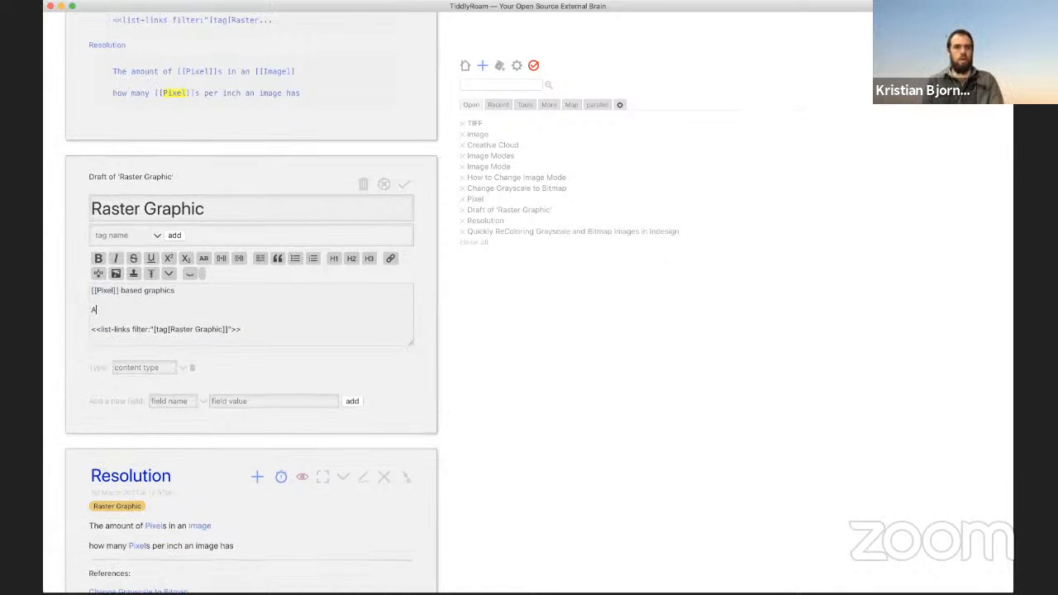
{"action": "type", "text": "s compared to "}
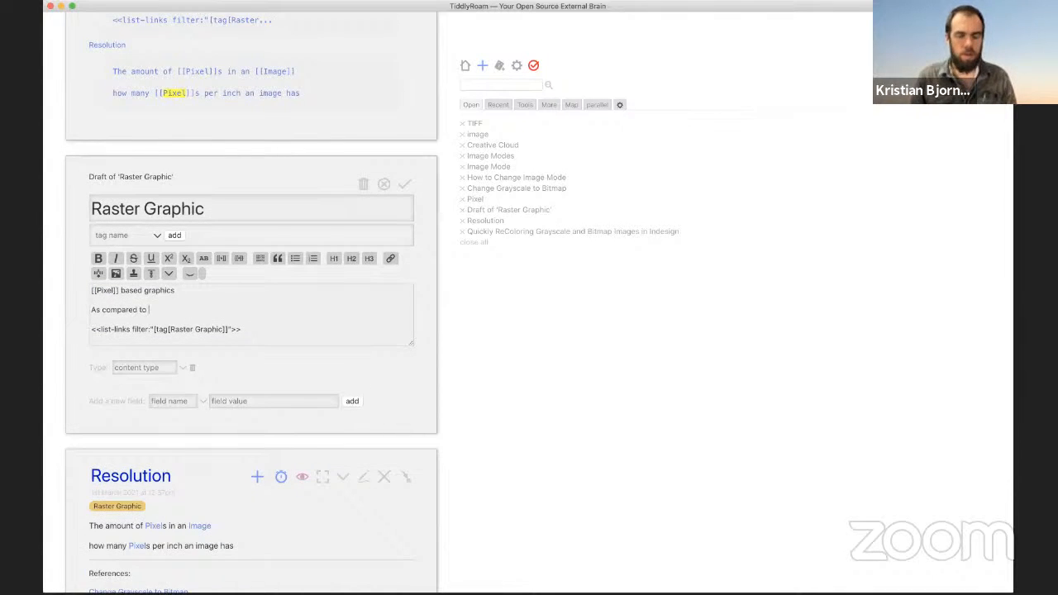
{"action": "type", "text": "[[Vector Graphics"}
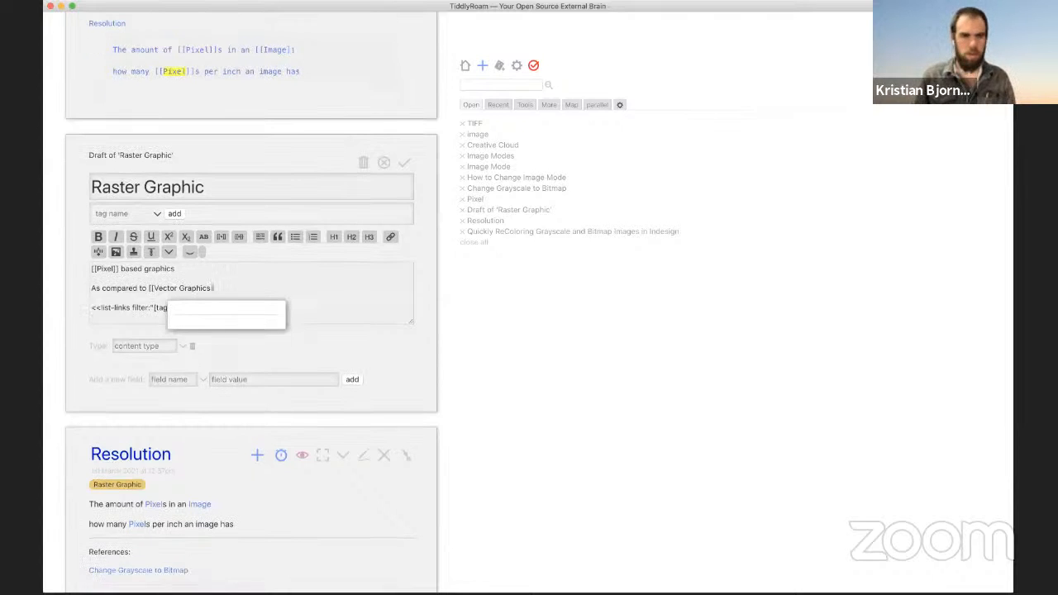
{"action": "type", "text": "]]"}
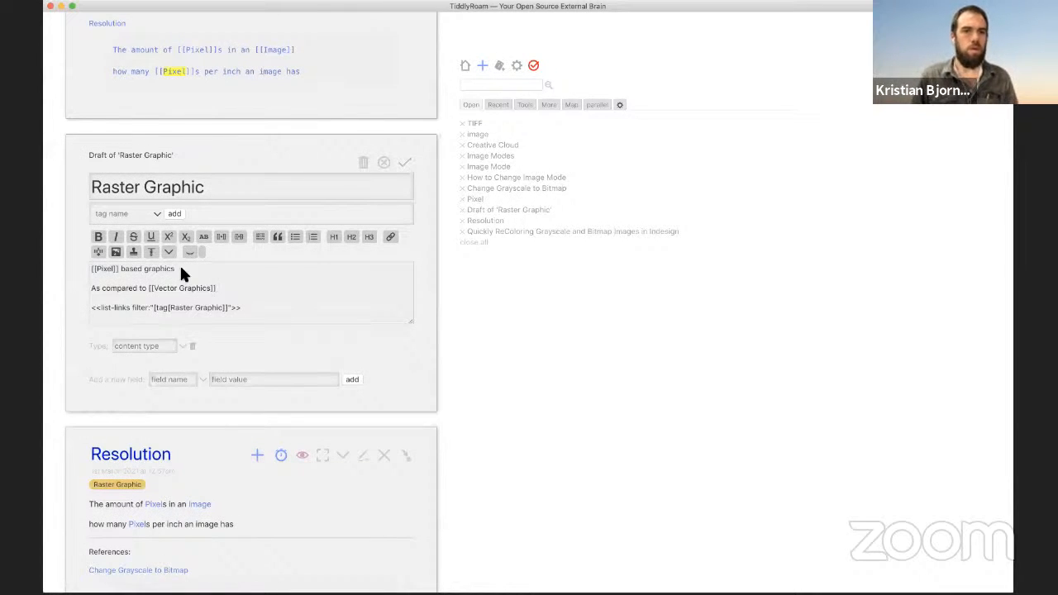
{"action": "left_click_drag", "start_coordinate": [93, 287], "coordinate": [138, 287]}
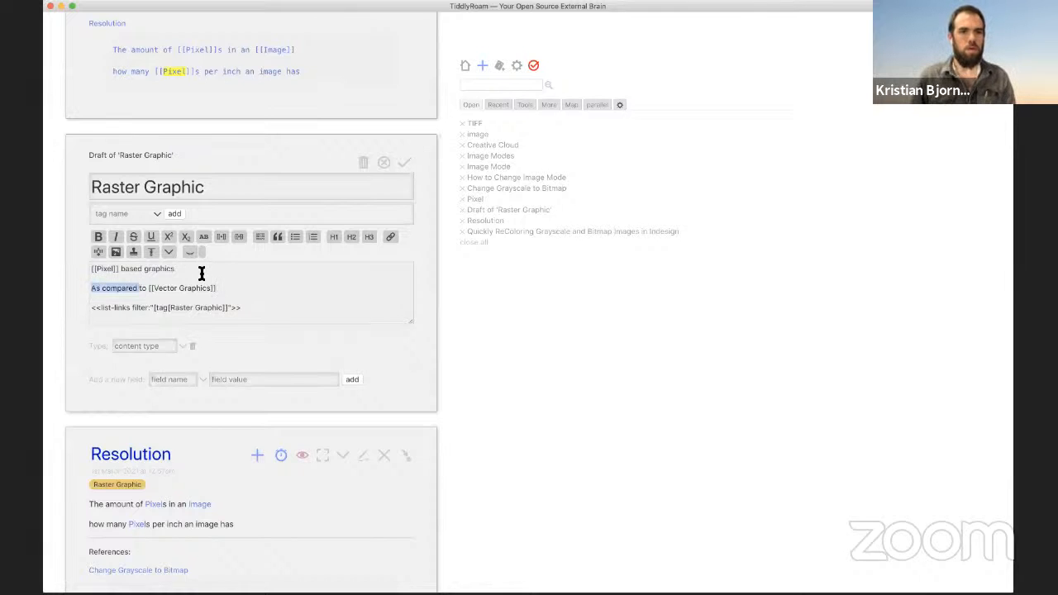
{"action": "type", "text": "In"}
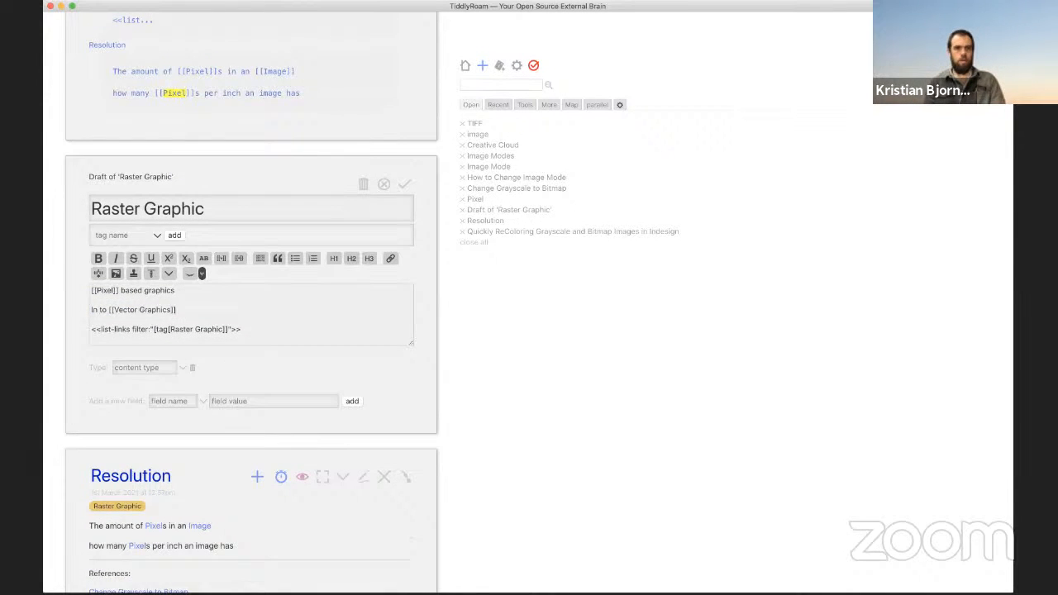
{"action": "type", "text": " contrast"}
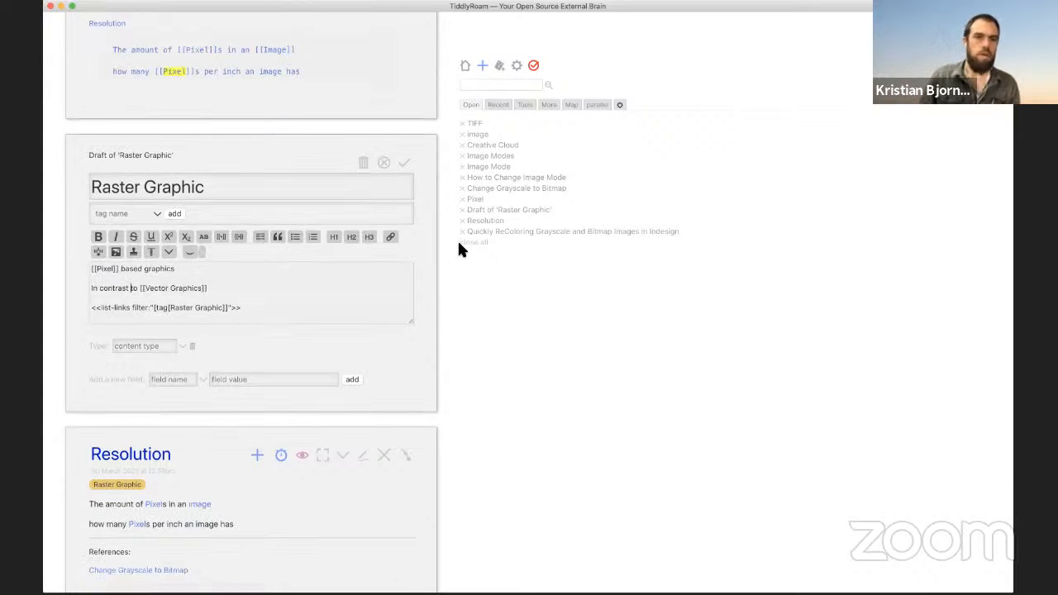
{"action": "left_click", "coordinate": [407, 165]}
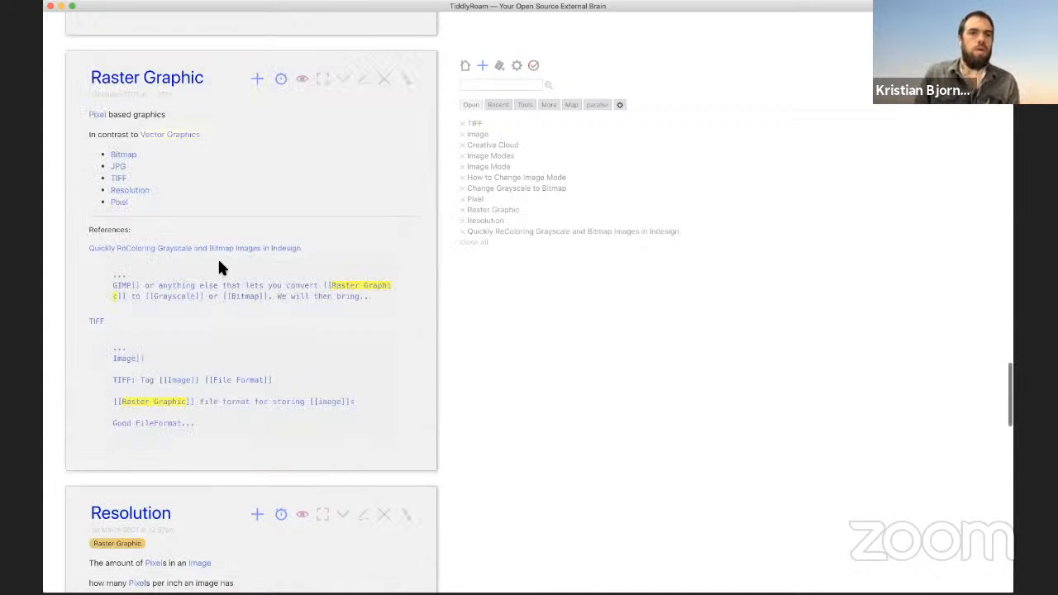
Step: Follow the missing Vector Graphics link and start a new tiddler for it
{"action": "left_click", "coordinate": [173, 135]}
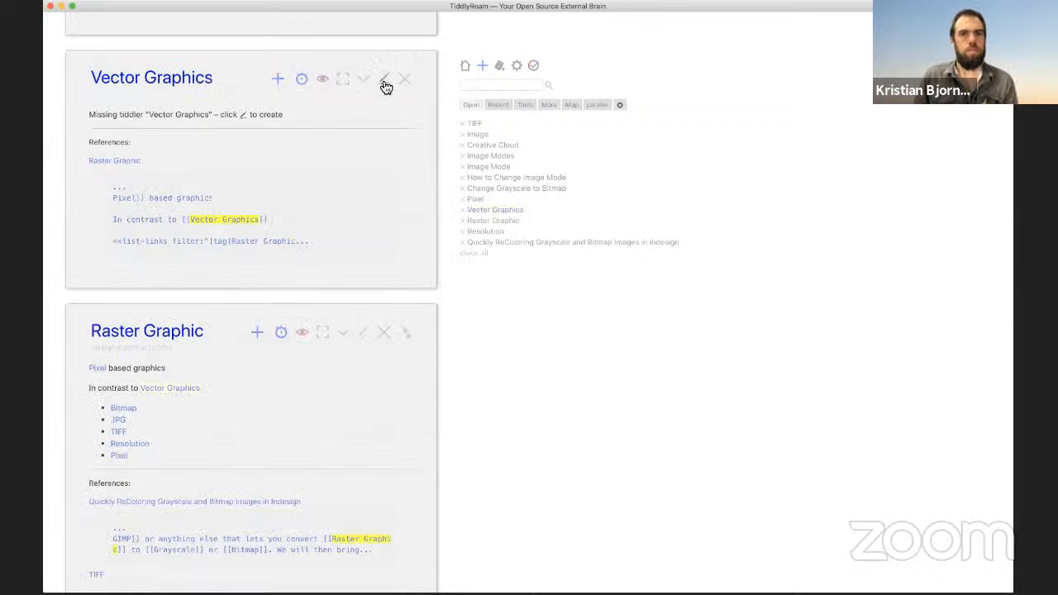
{"action": "left_click", "coordinate": [382, 81]}
{"action": "left_click", "coordinate": [142, 130]}
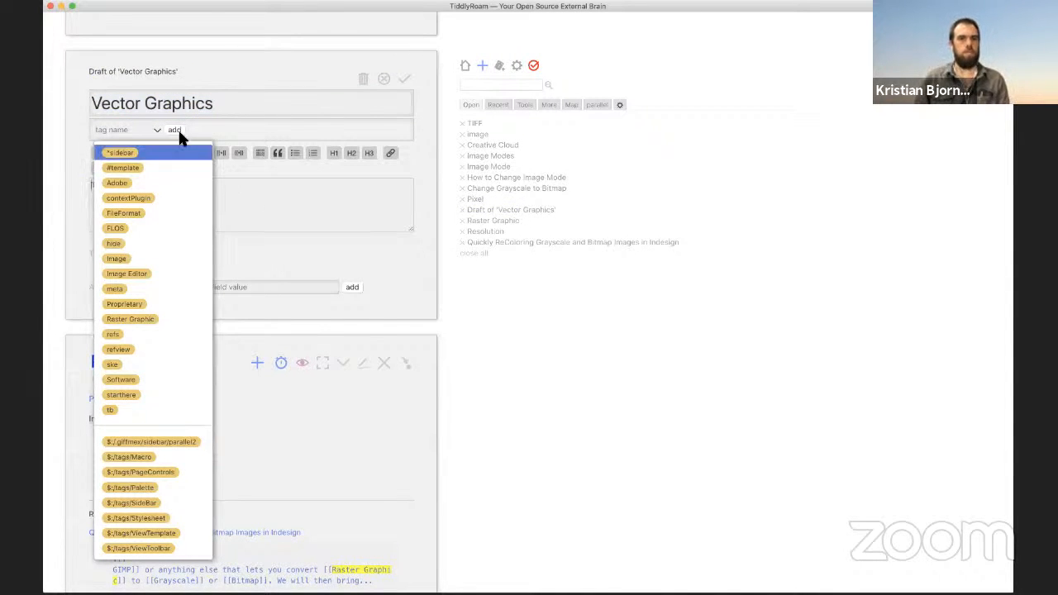
{"action": "left_click", "coordinate": [164, 133]}
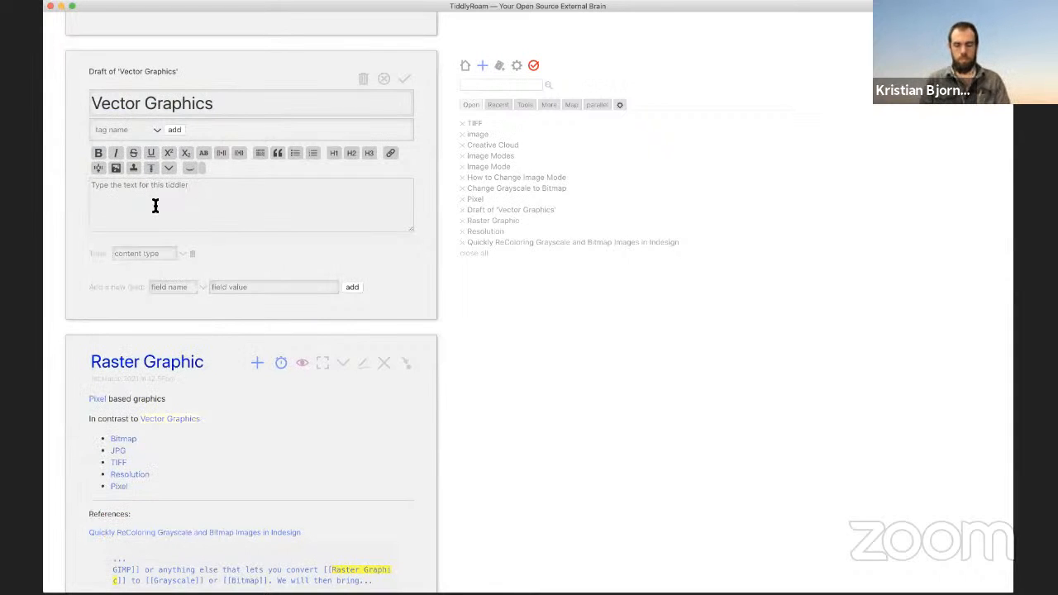
Step: Draft the text 'Graphics described with mathematically derived lines?'
{"action": "left_click", "coordinate": [154, 205]}
{"action": "type", "text": "Graphics"}
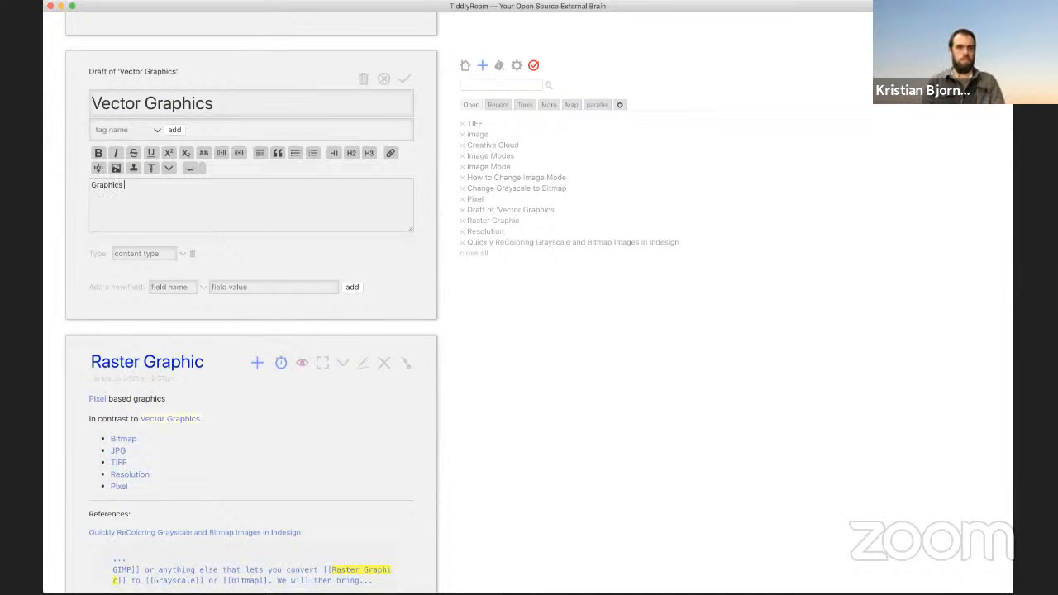
{"action": "type", "text": " described w"}
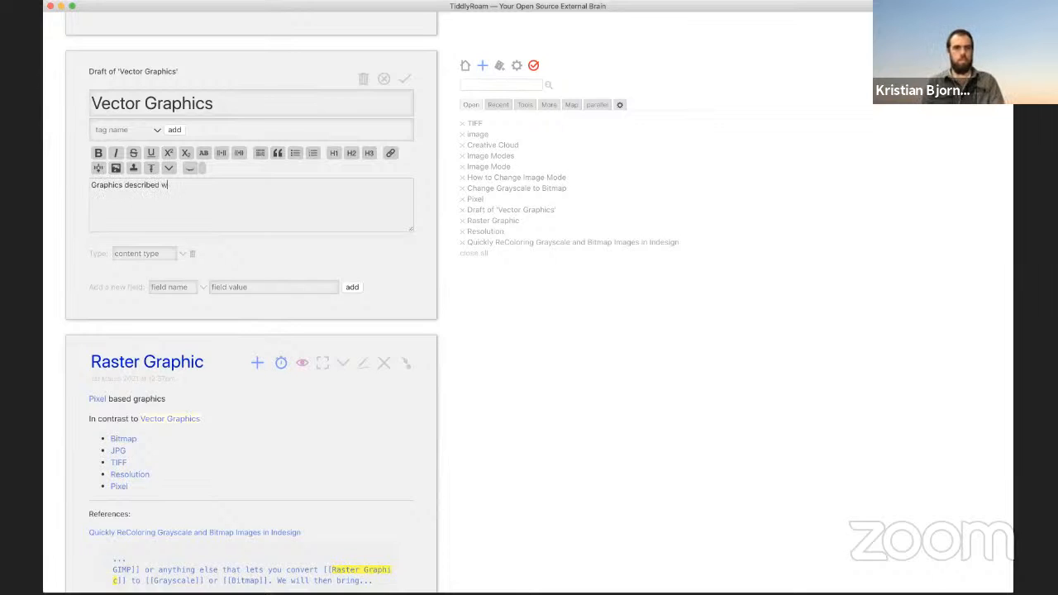
{"action": "type", "text": "ith mathe"}
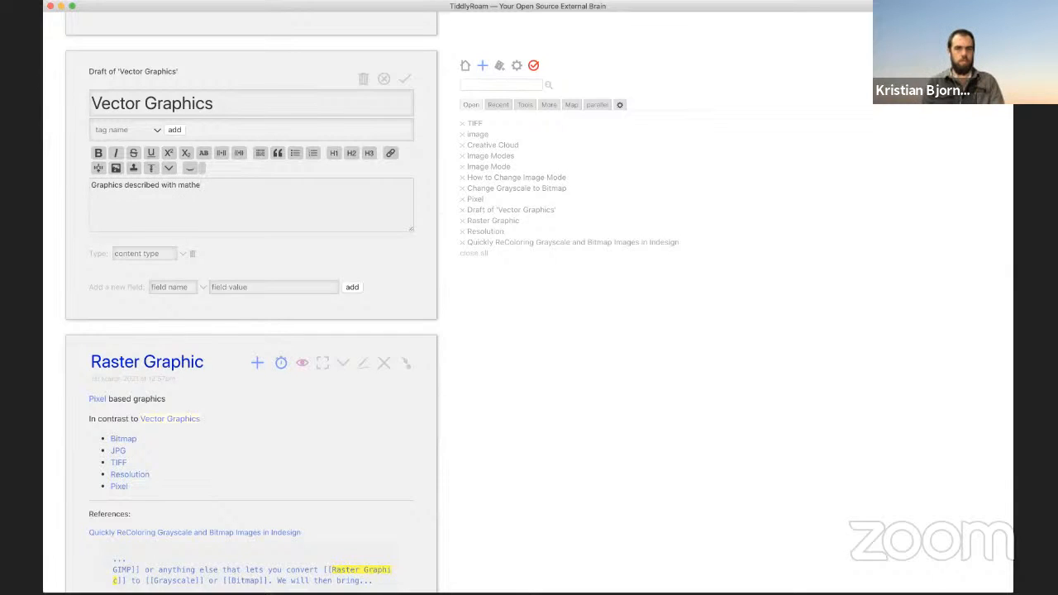
{"action": "type", "text": "matically deriv"}
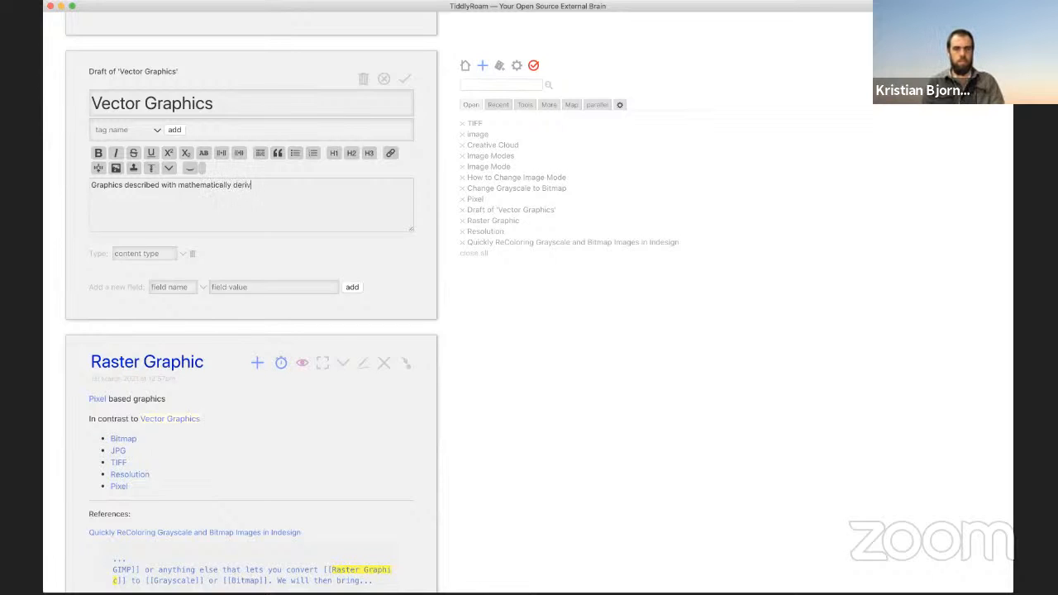
{"action": "type", "text": "ed lines"}
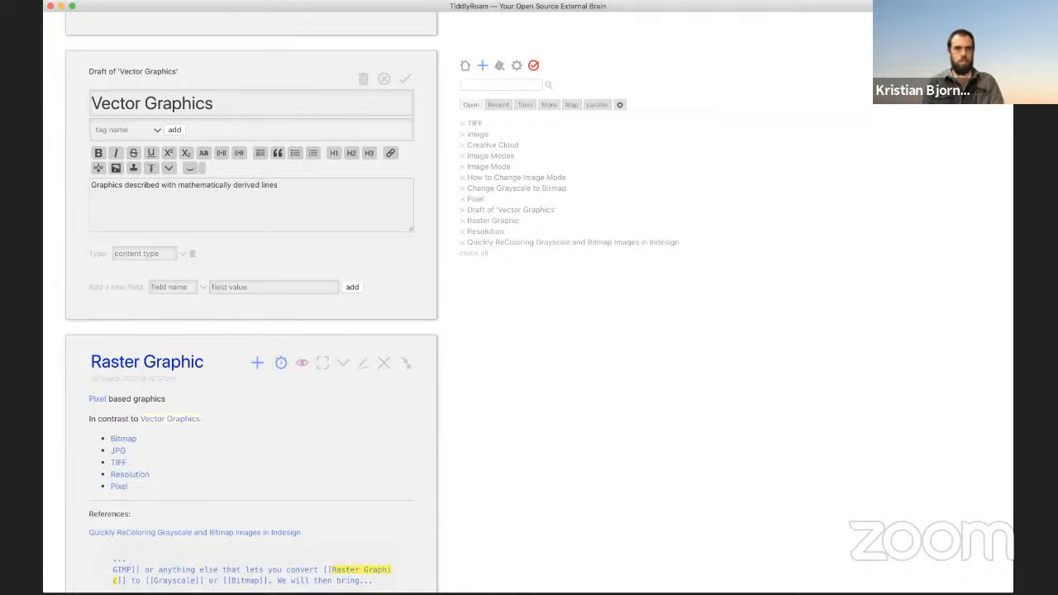
{"action": "type", "text": "?"}
{"action": "key", "text": "super+Tab"}
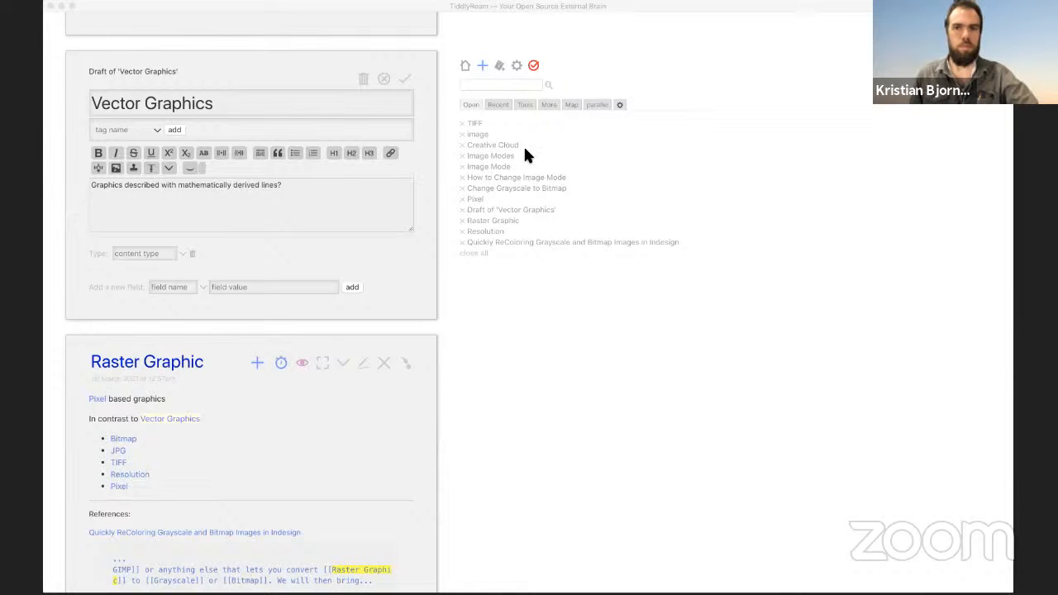
Step: Reword it to 'Graphics described with mathematically derived nodes and lines.' and save
{"action": "left_click", "coordinate": [554, 141]}
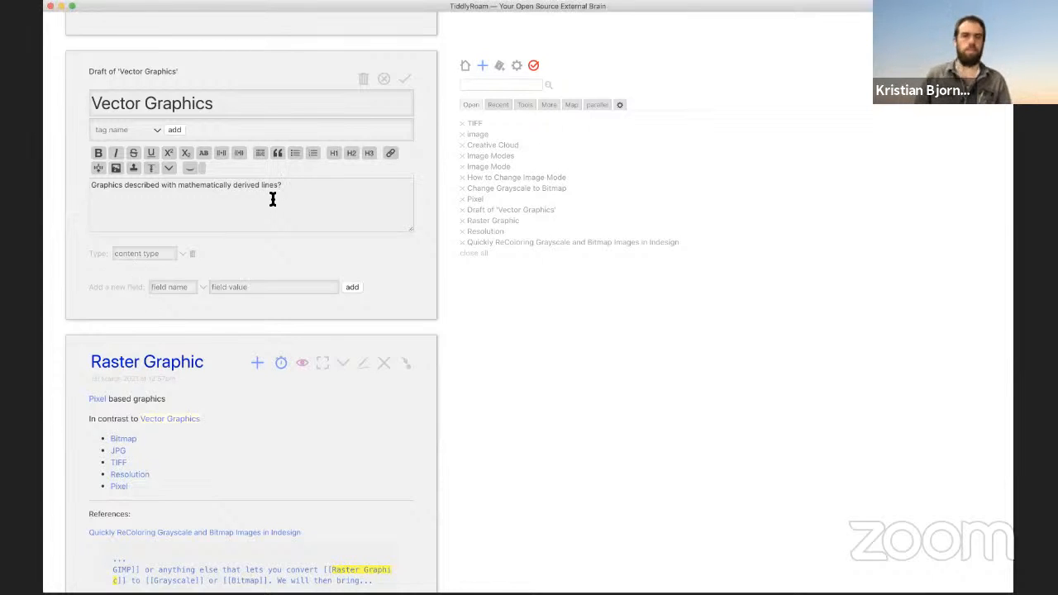
{"action": "key", "text": "BackSpace"}
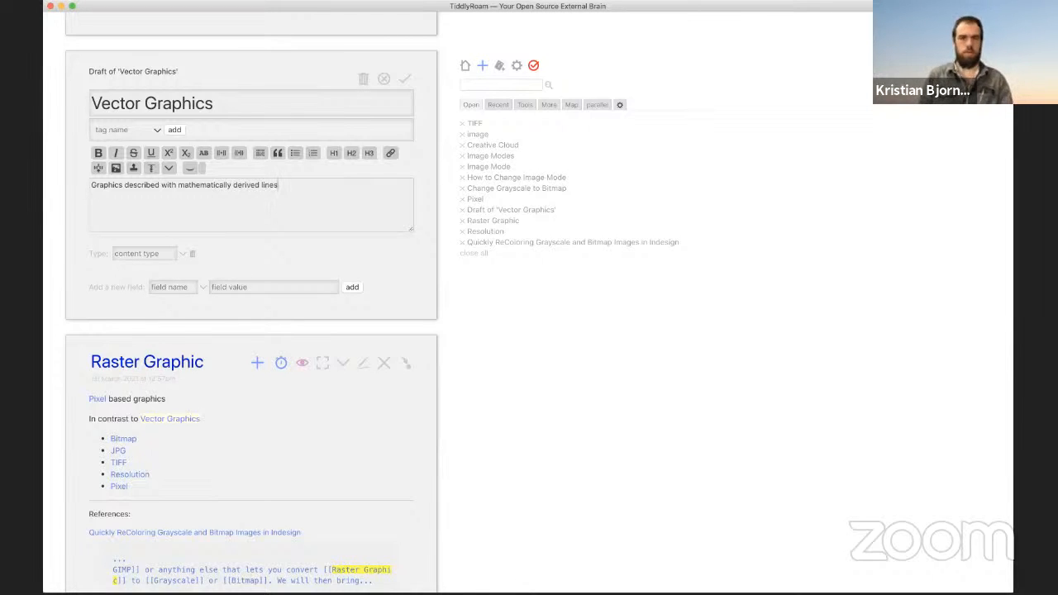
{"action": "key", "text": "BackSpace"}
{"action": "key", "text": "BackSpace"}
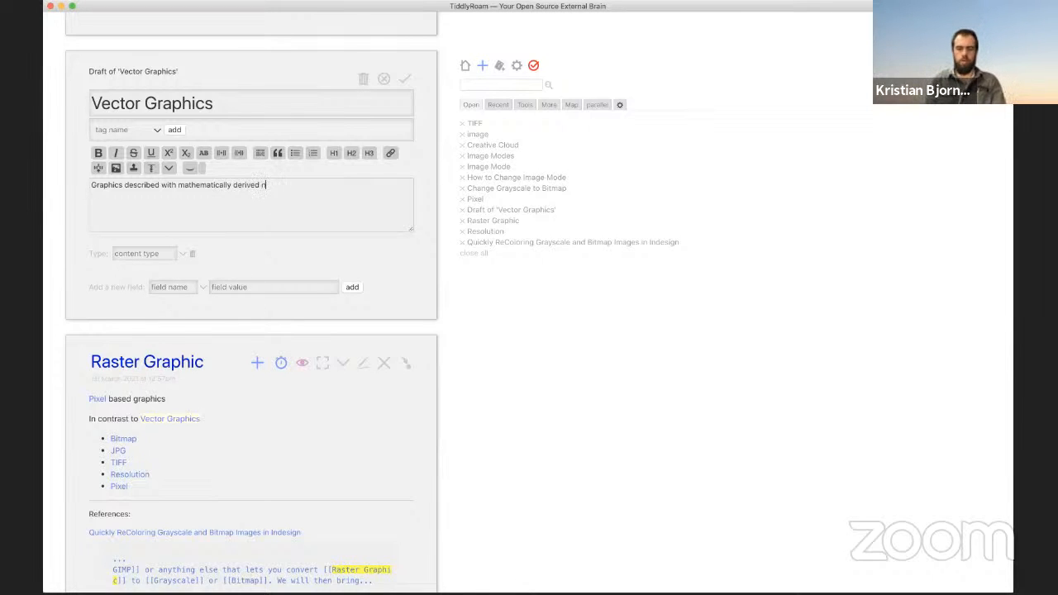
{"action": "type", "text": "odes and "}
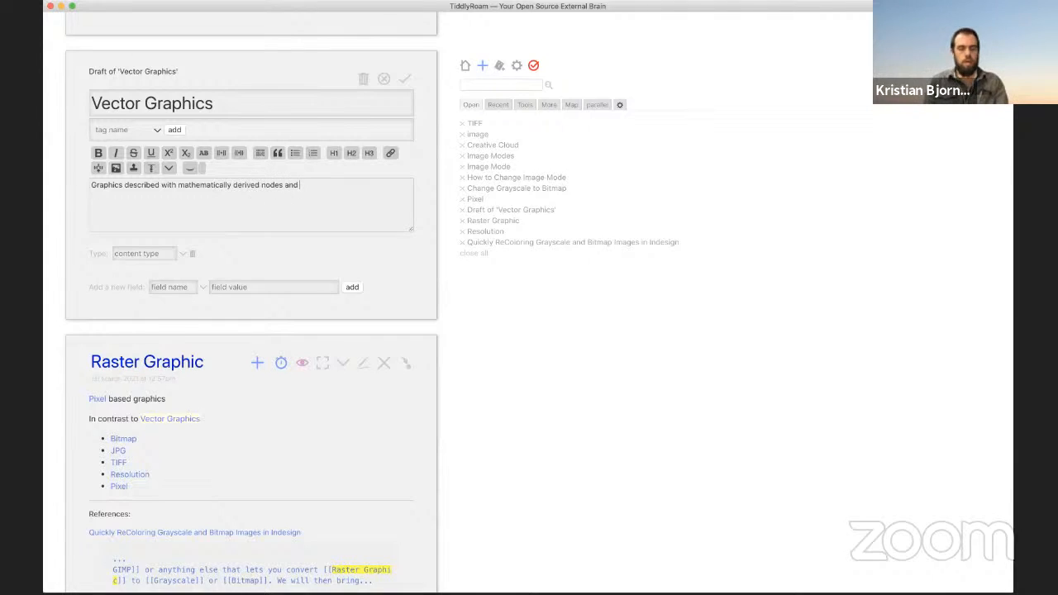
{"action": "type", "text": "lines"}
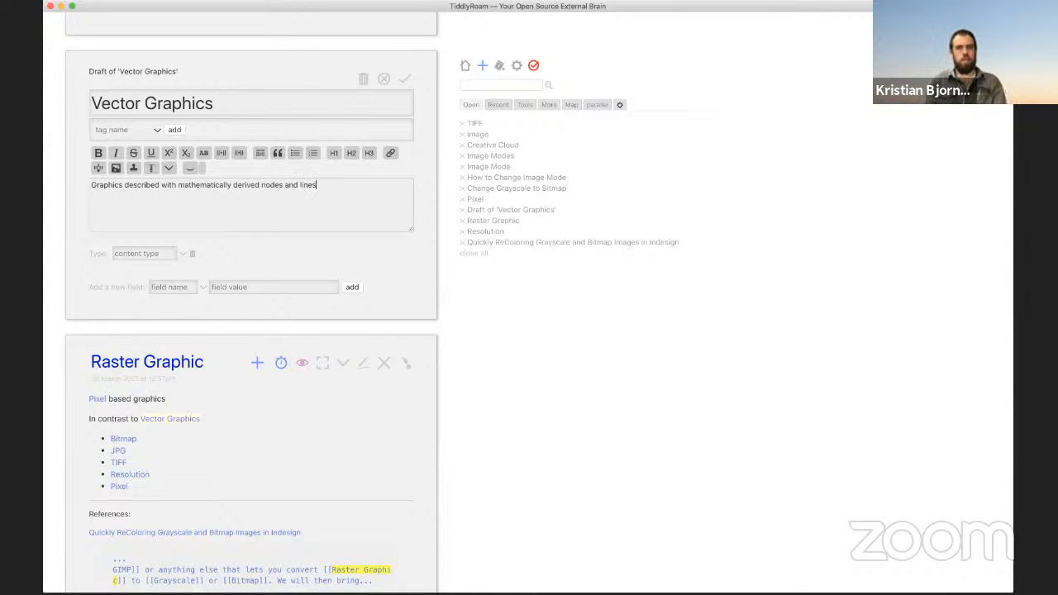
{"action": "key", "text": "BackSpace"}
{"action": "key", "text": "BackSpace"}
{"action": "key", "text": "BackSpace"}
{"action": "type", "text": "ines"}
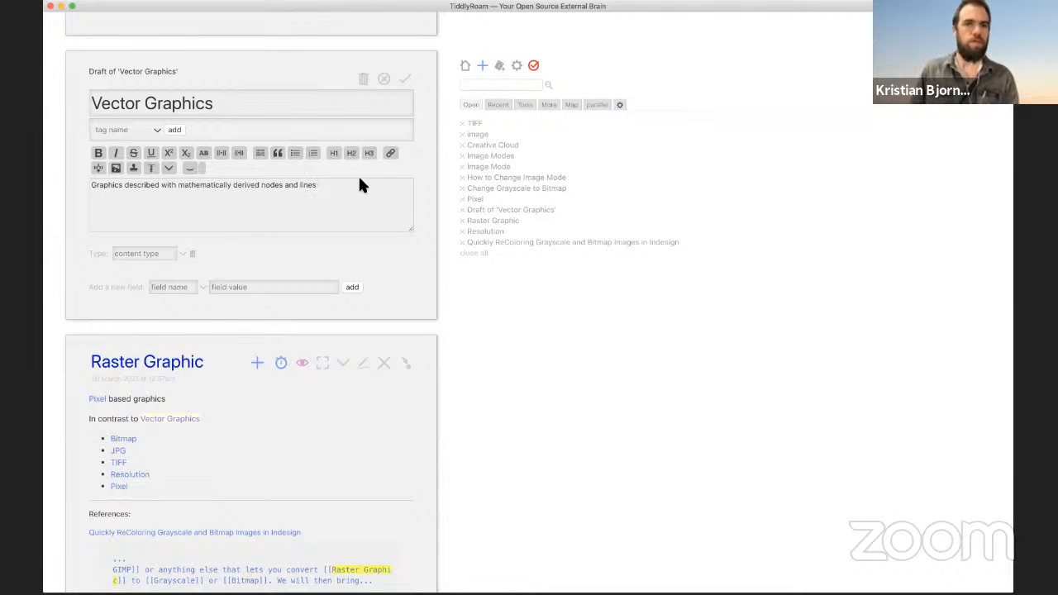
{"action": "left_click", "coordinate": [406, 79]}
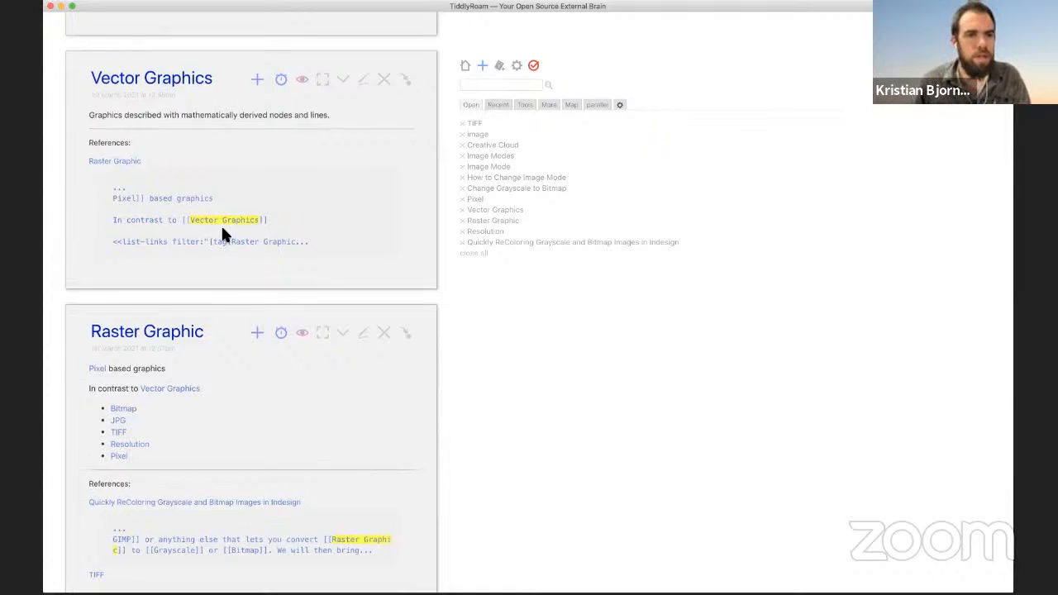
{"action": "scroll", "coordinate": [225, 233], "scroll_direction": "up", "scroll_amount": 10}
{"action": "scroll", "coordinate": [230, 235], "scroll_direction": "up", "scroll_amount": 20}
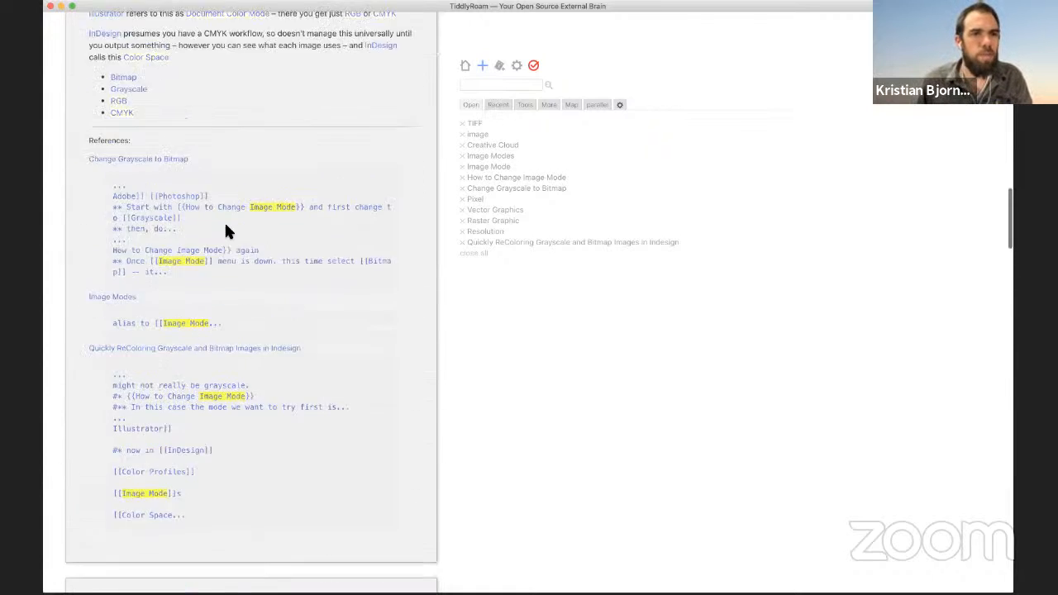
{"action": "scroll", "coordinate": [230, 234], "scroll_direction": "up", "scroll_amount": 20}
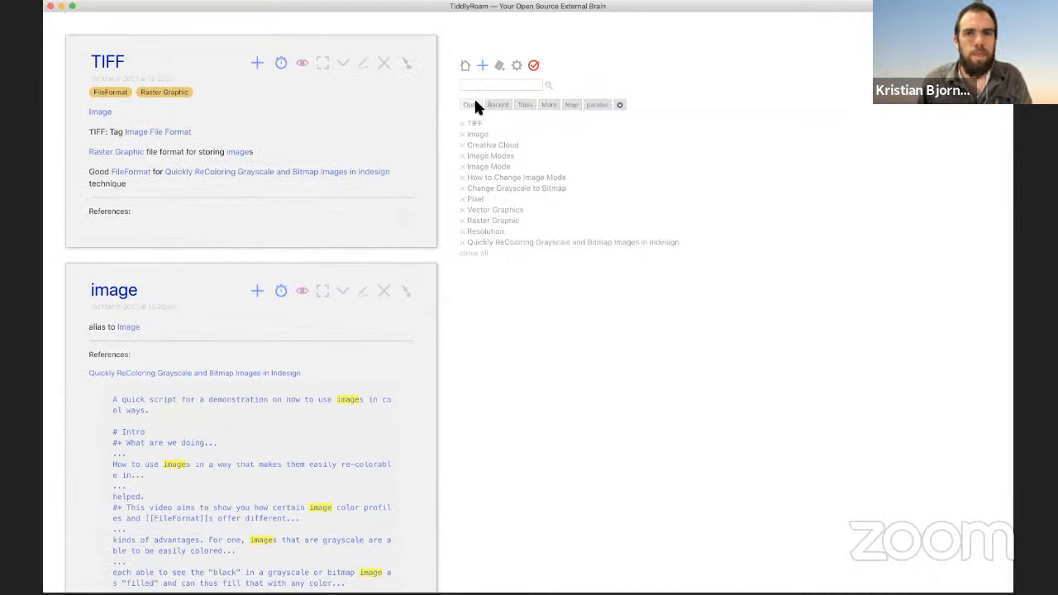
Step: Open GIMP from the Recent list, add the Raster Graphic tag, and save
{"action": "left_click", "coordinate": [498, 104]}
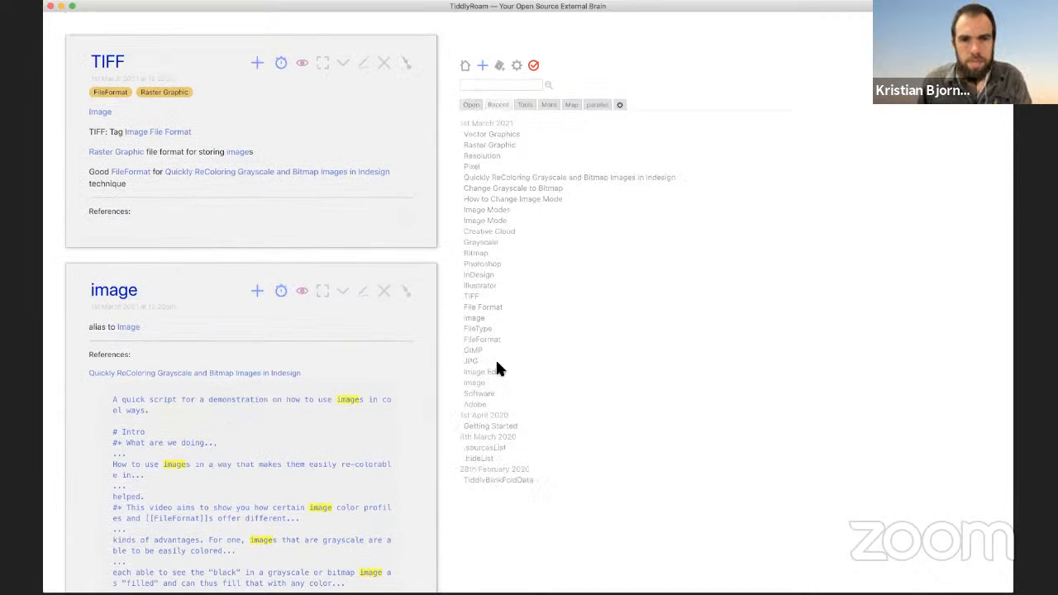
{"action": "left_click", "coordinate": [472, 351]}
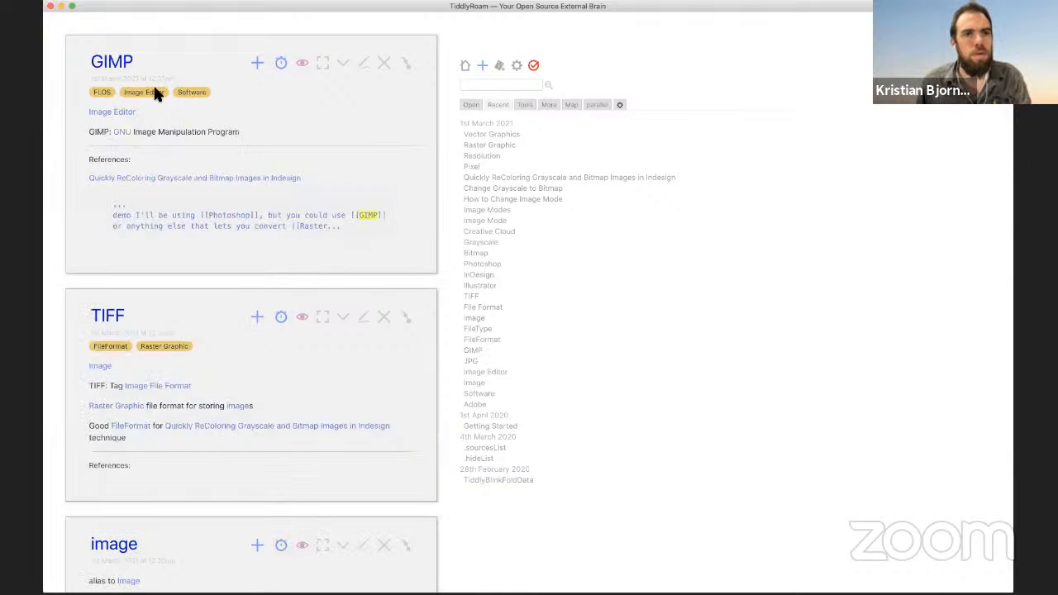
{"action": "left_click", "coordinate": [364, 65]}
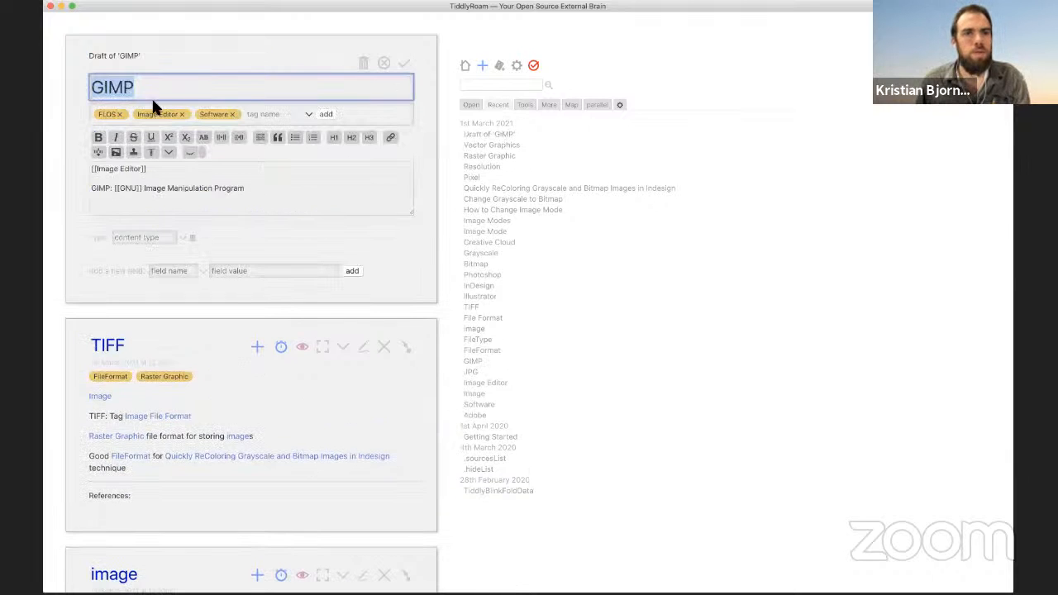
{"action": "left_click", "coordinate": [269, 116]}
{"action": "type", "text": "ras"}
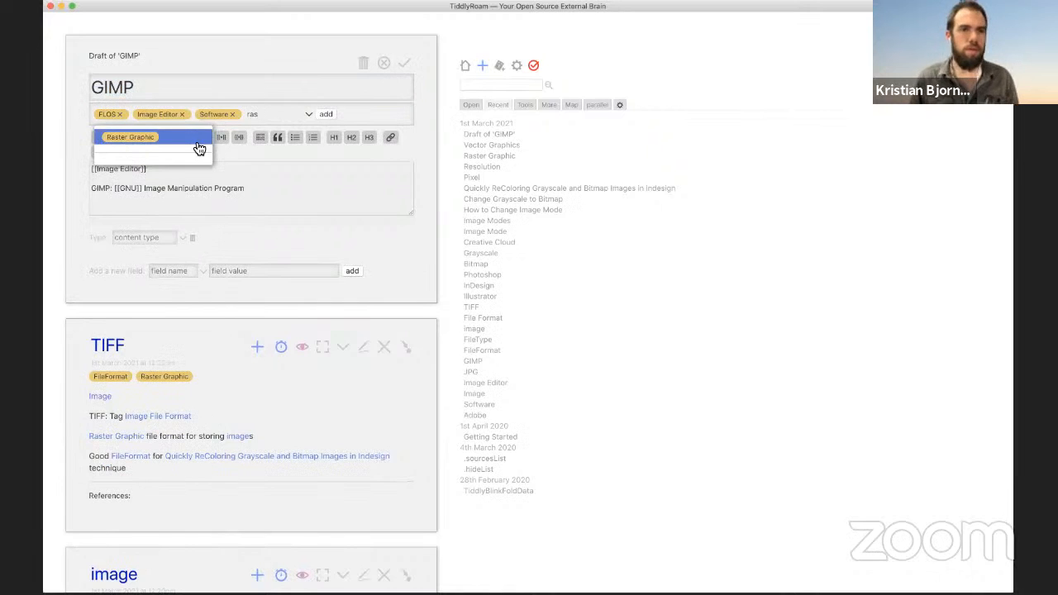
{"action": "left_click", "coordinate": [199, 142]}
{"action": "left_click", "coordinate": [404, 63]}
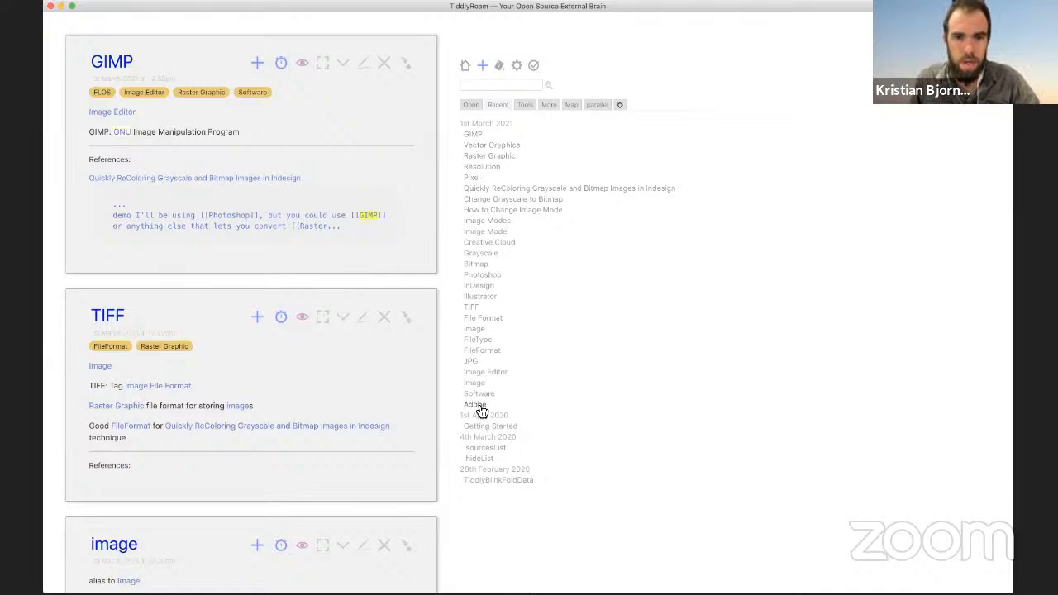
Step: Tag InDesign with both Raster Graphic and Vector Graphics and save it
{"action": "left_click", "coordinate": [469, 287]}
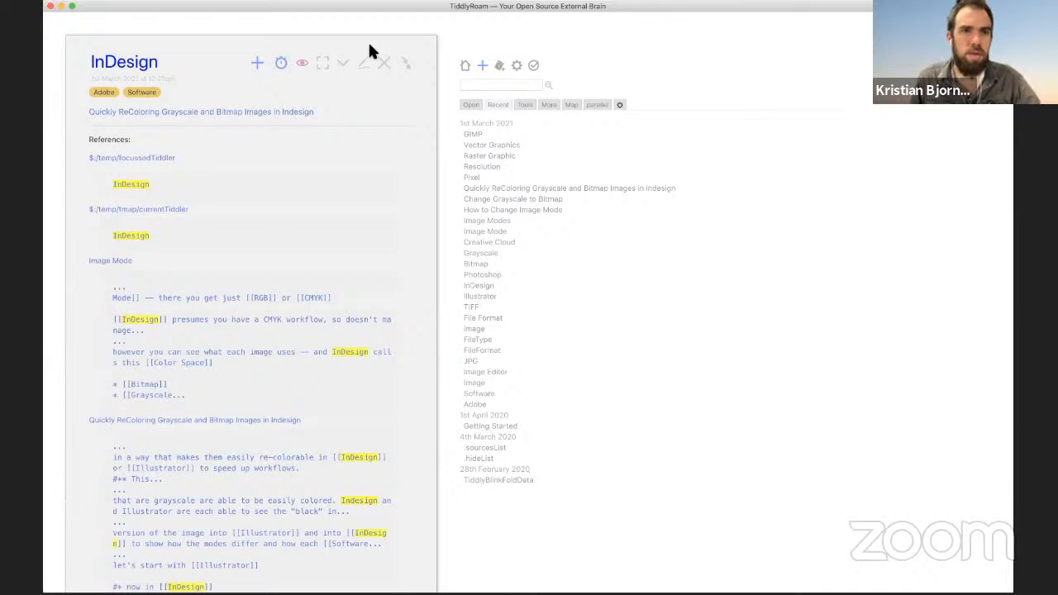
{"action": "left_click", "coordinate": [361, 64]}
{"action": "left_click", "coordinate": [213, 113]}
{"action": "type", "text": "raste"}
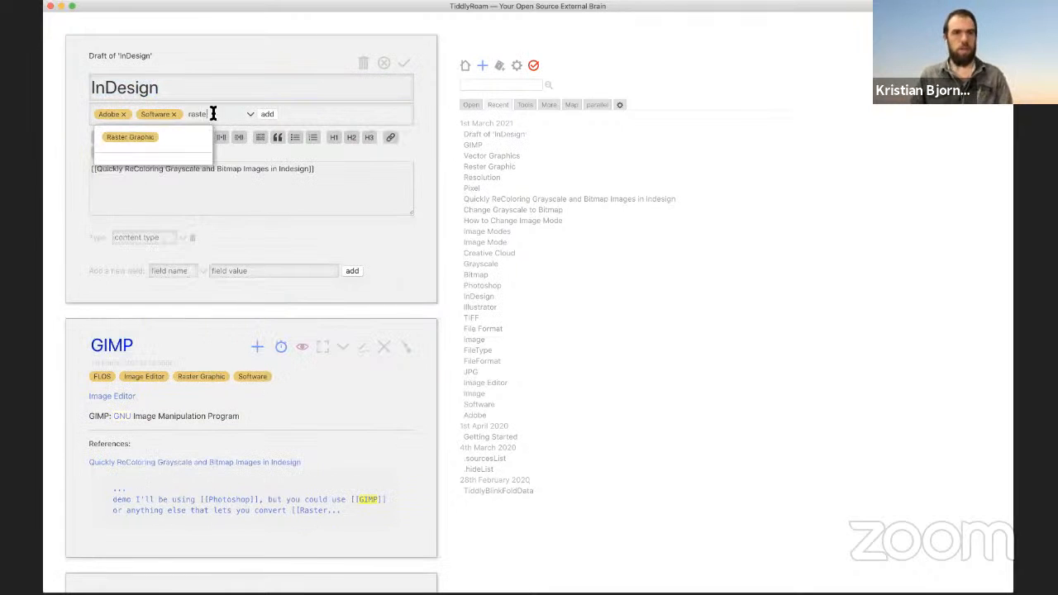
{"action": "key", "text": "Down"}
{"action": "key", "text": "Return"}
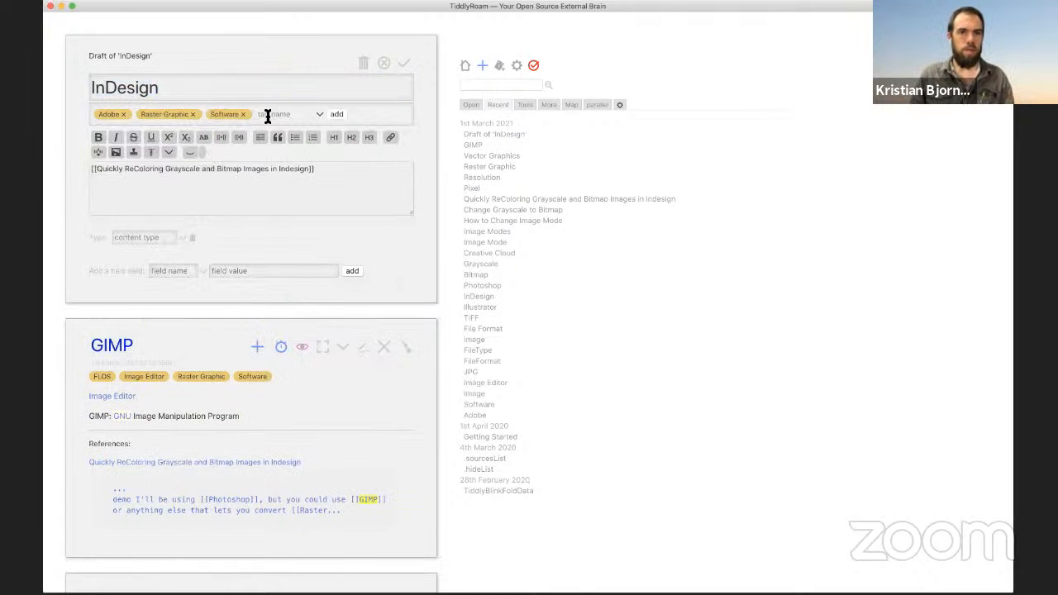
{"action": "left_click", "coordinate": [267, 114]}
{"action": "type", "text": "vec"}
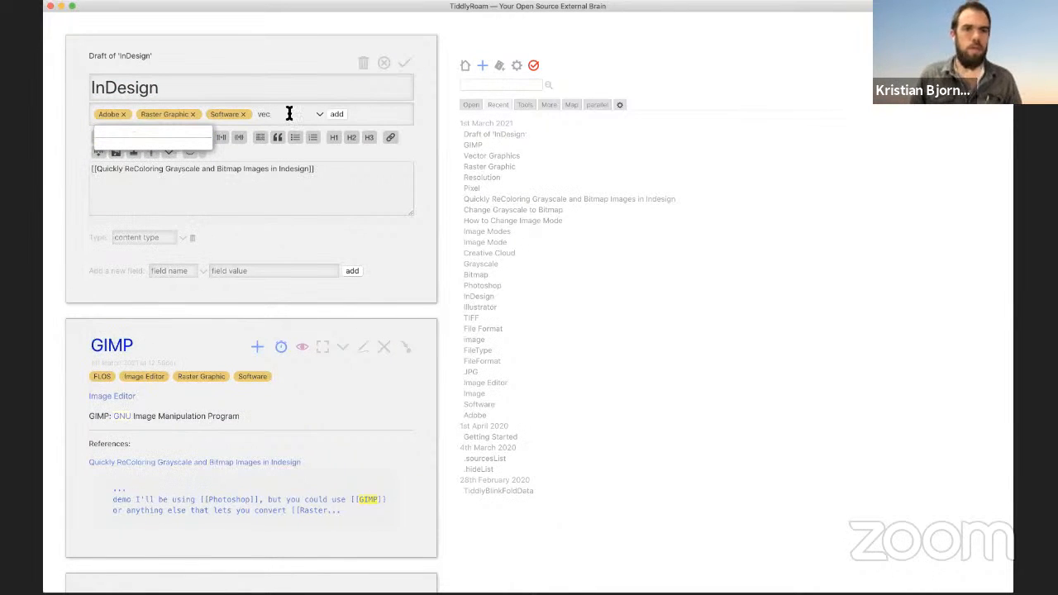
{"action": "double_click", "coordinate": [286, 115]}
{"action": "type", "text": "Vec"}
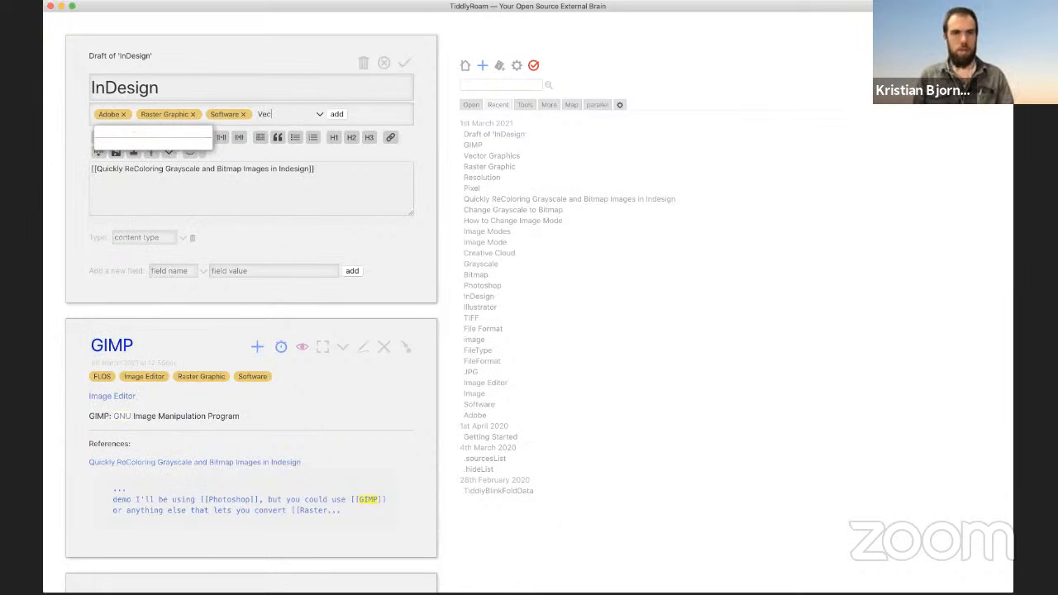
{"action": "type", "text": "tor"}
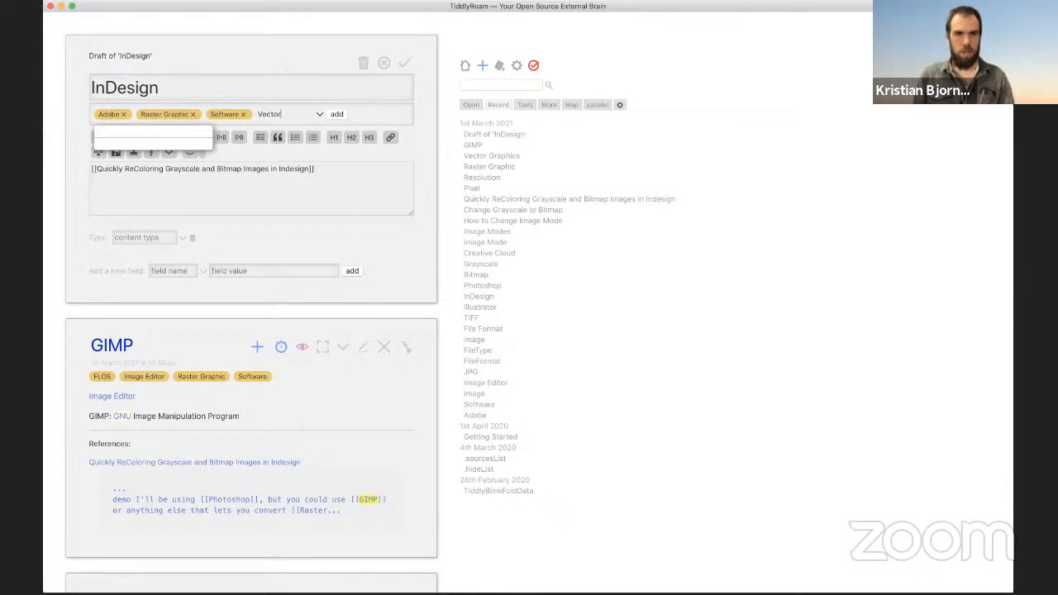
{"action": "type", "text": " Graphics"}
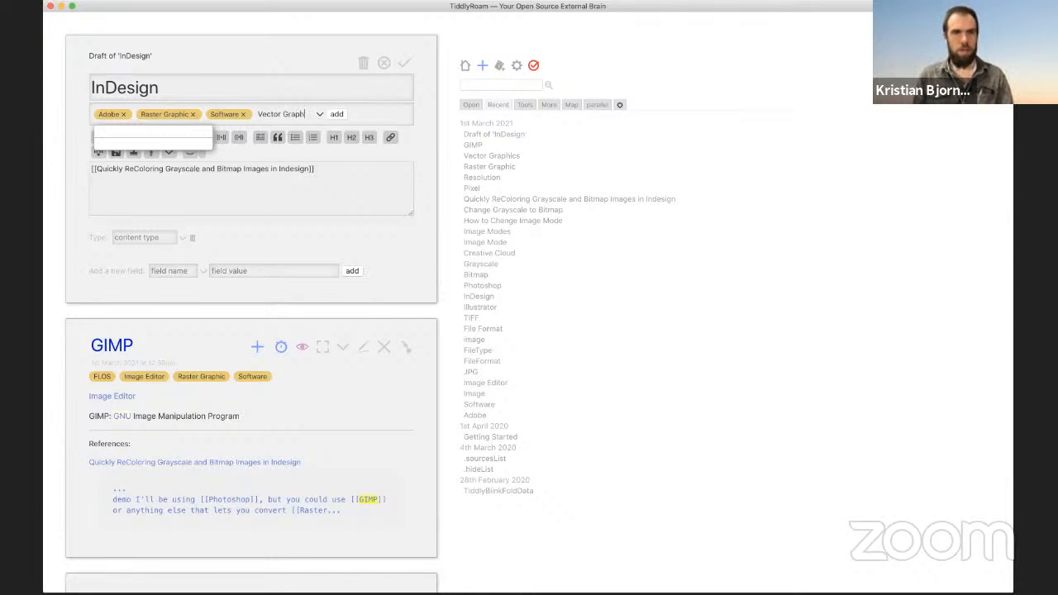
{"action": "left_click", "coordinate": [336, 114]}
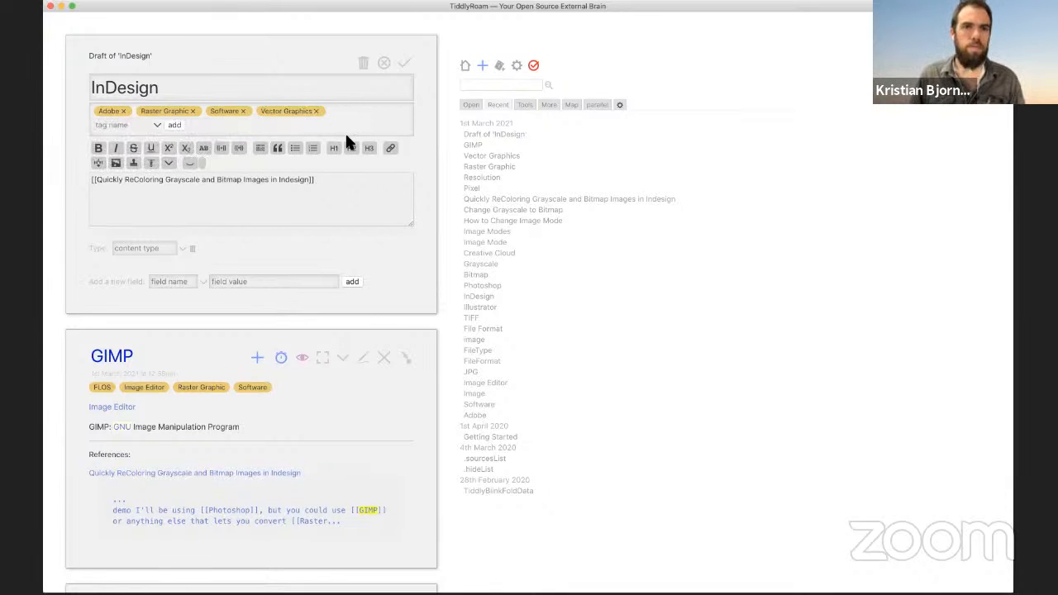
{"action": "left_click", "coordinate": [406, 66]}
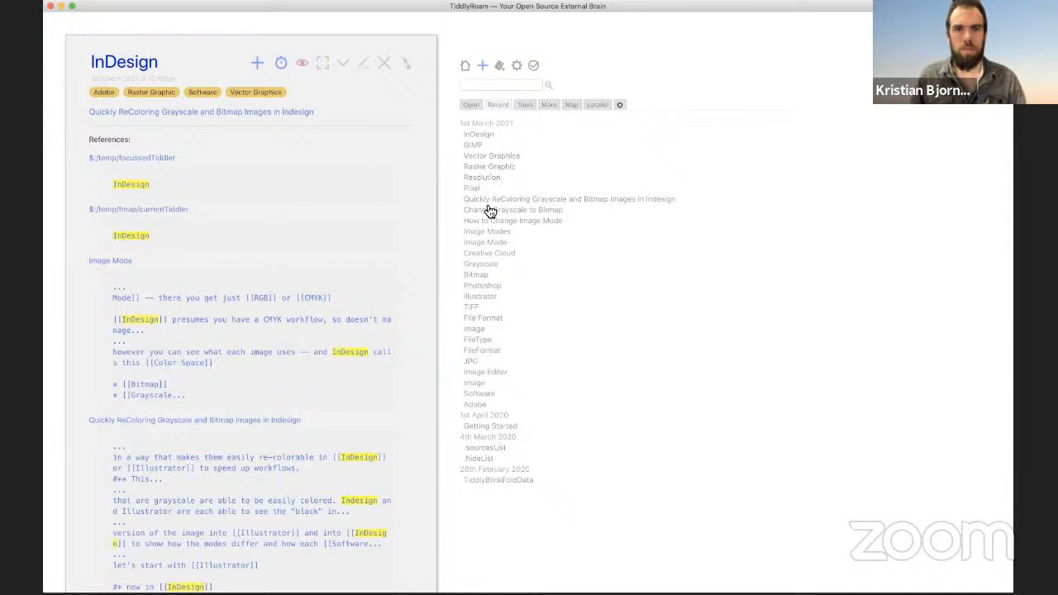
Step: Add the Vector Graphics tag to Illustrator and save it
{"action": "left_click", "coordinate": [488, 298]}
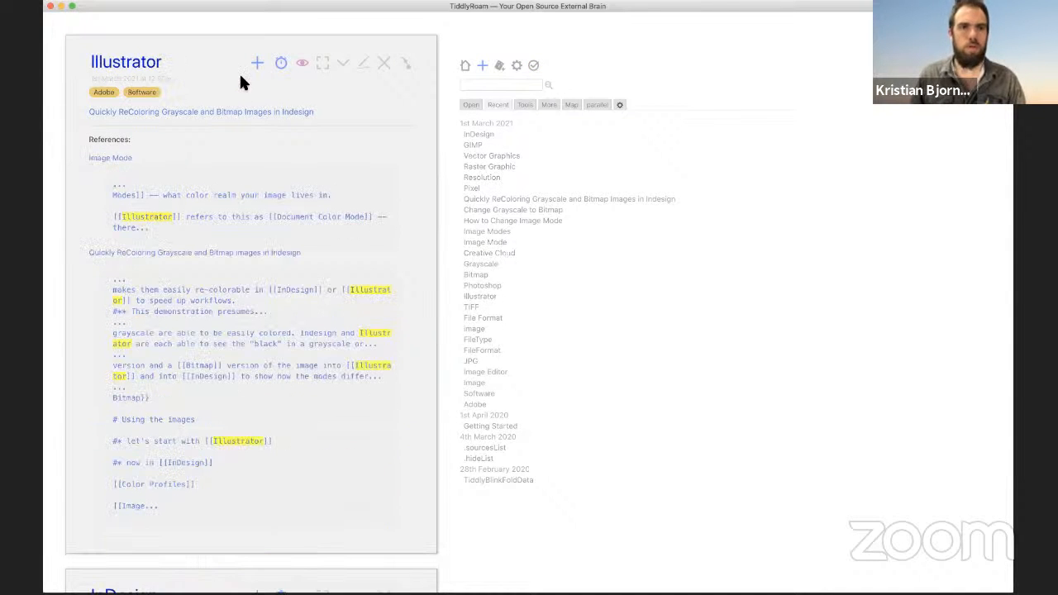
{"action": "left_click", "coordinate": [368, 66]}
{"action": "left_click", "coordinate": [210, 113]}
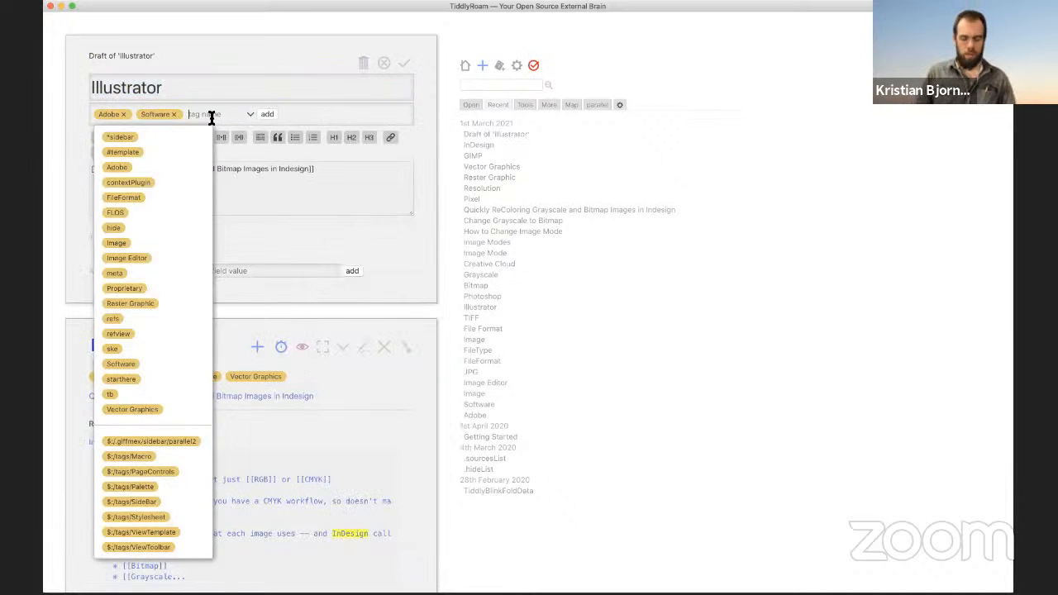
{"action": "type", "text": "Vec"}
{"action": "key", "text": "Down"}
{"action": "key", "text": "Return"}
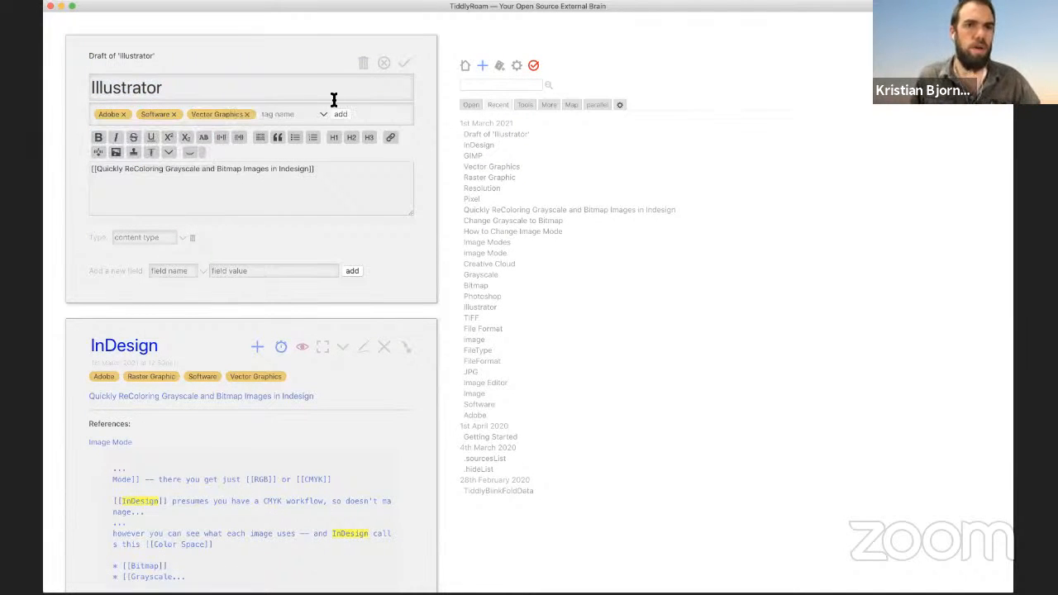
{"action": "left_click", "coordinate": [405, 64]}
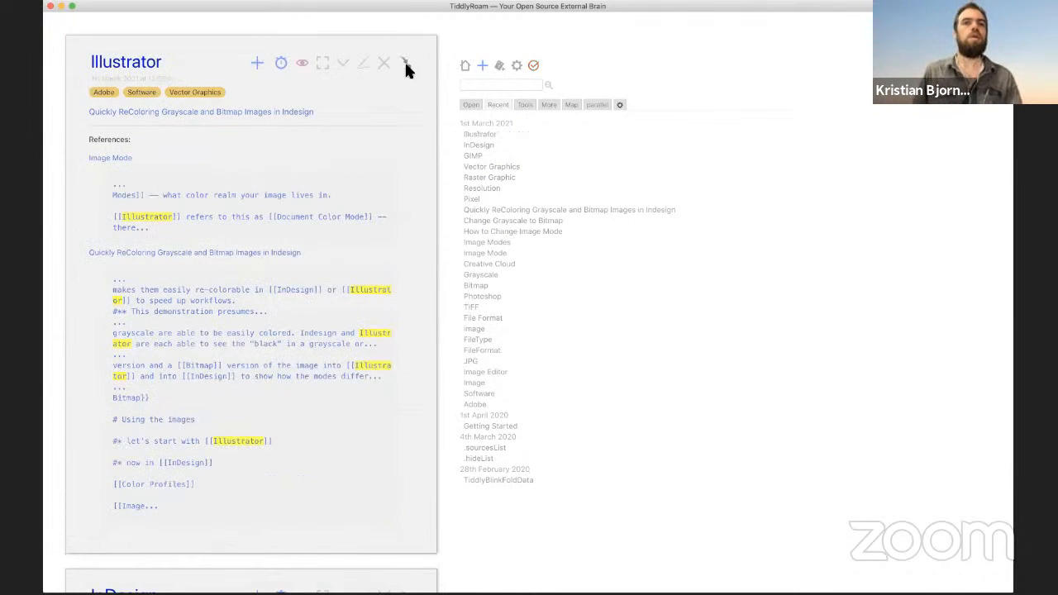
{"action": "left_click", "coordinate": [104, 91]}
Step: Paste a list-links macro into Adobe's body, filter it by [tag[Adobe]], and save
{"action": "left_click", "coordinate": [101, 107]}
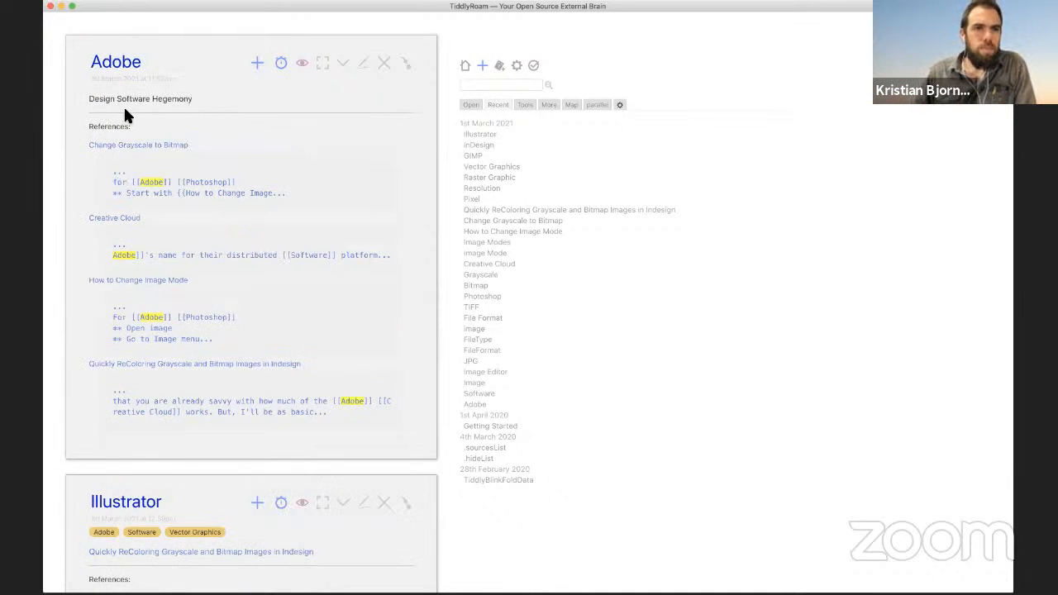
{"action": "left_click", "coordinate": [369, 70]}
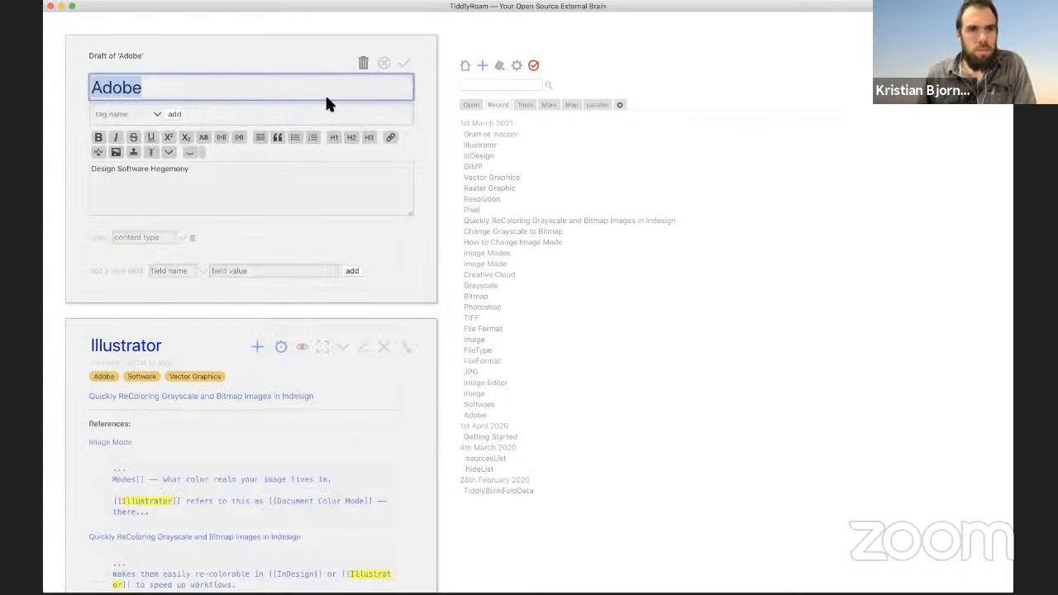
{"action": "left_click", "coordinate": [189, 212]}
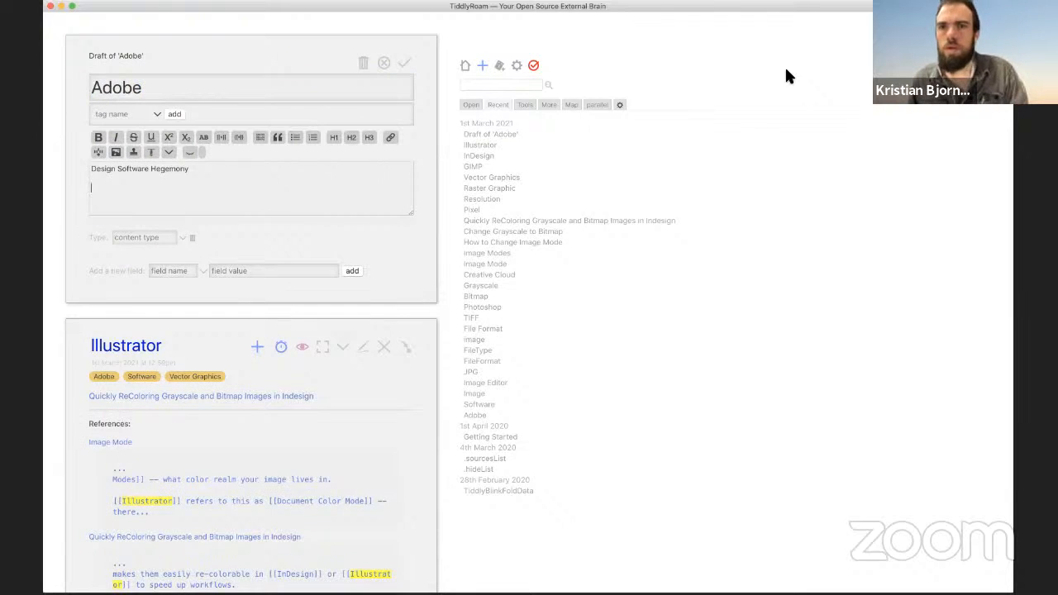
{"action": "type", "text": "<<list-links filter:\"[tag[FileFormat]]\">>"}
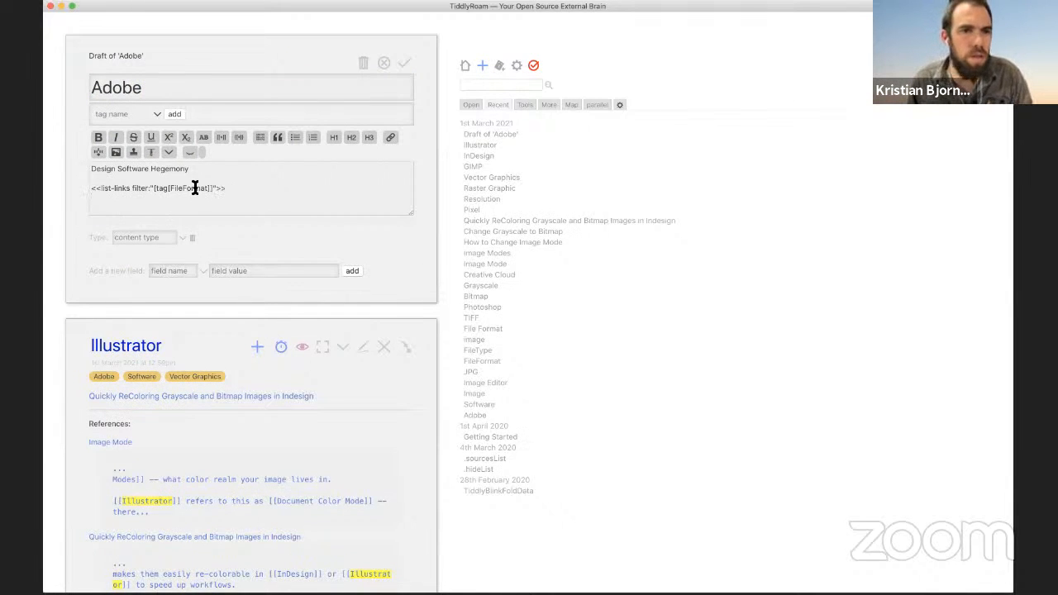
{"action": "double_click", "coordinate": [195, 187]}
{"action": "type", "text": "Adobe"}
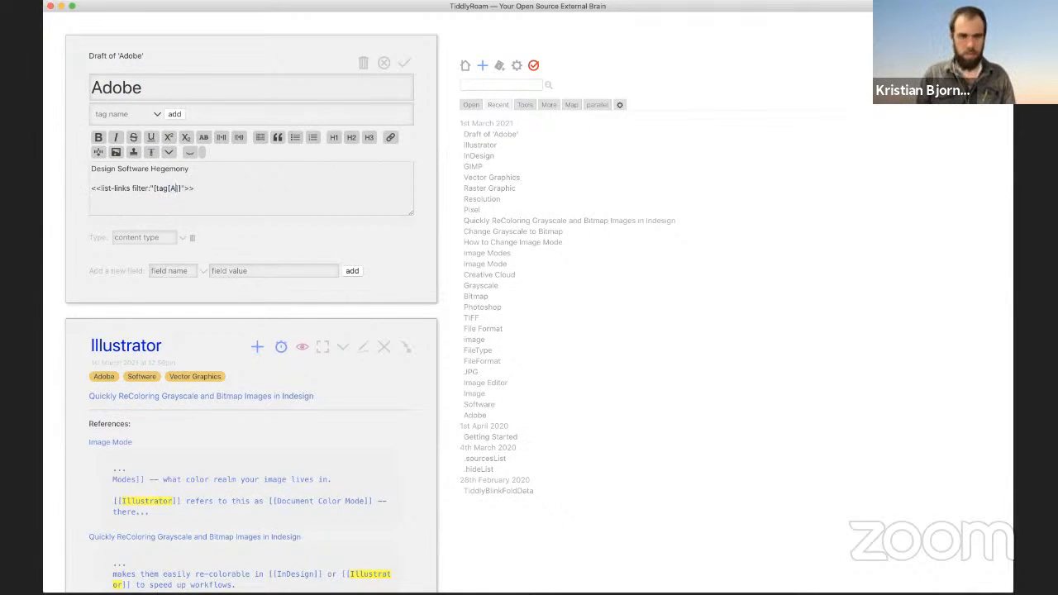
{"action": "left_click", "coordinate": [403, 65]}
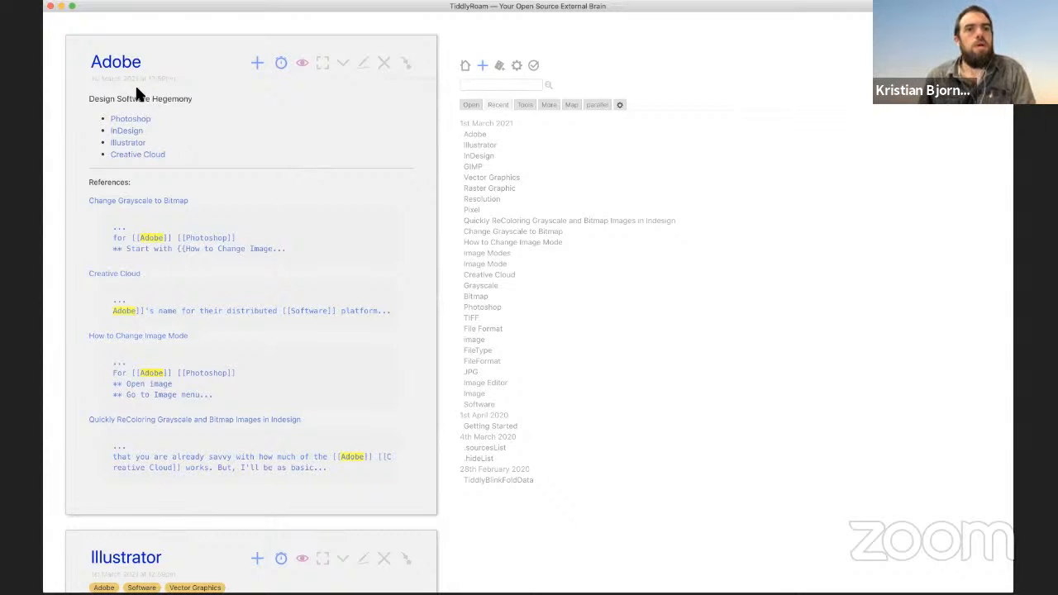
{"action": "left_click", "coordinate": [571, 105]}
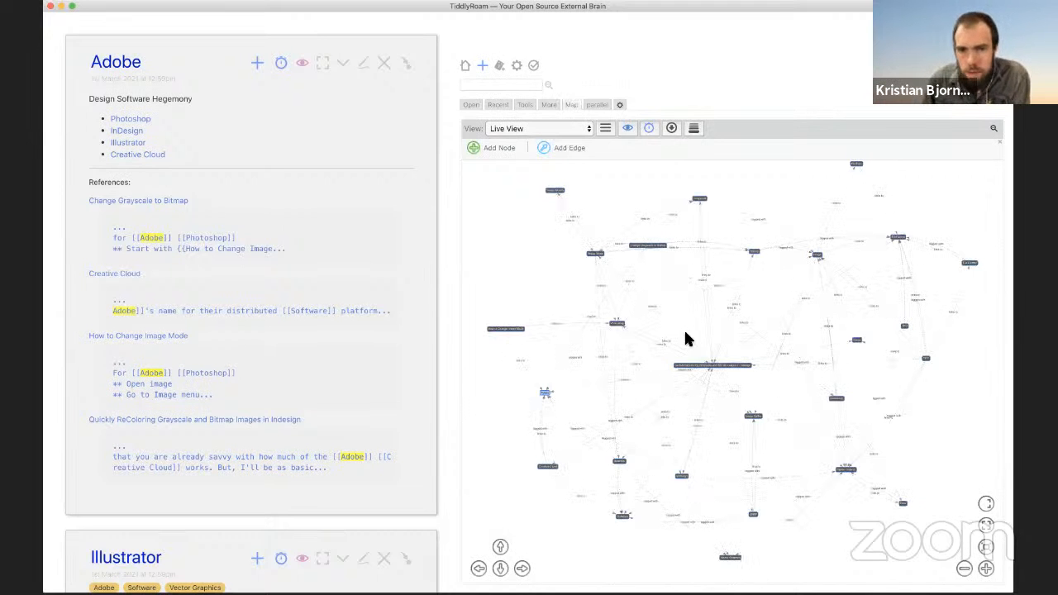
Step: Zoom and pan the link map until the Adobe node is in view
{"action": "scroll", "coordinate": [626, 338], "scroll_direction": "up", "scroll_amount": 5}
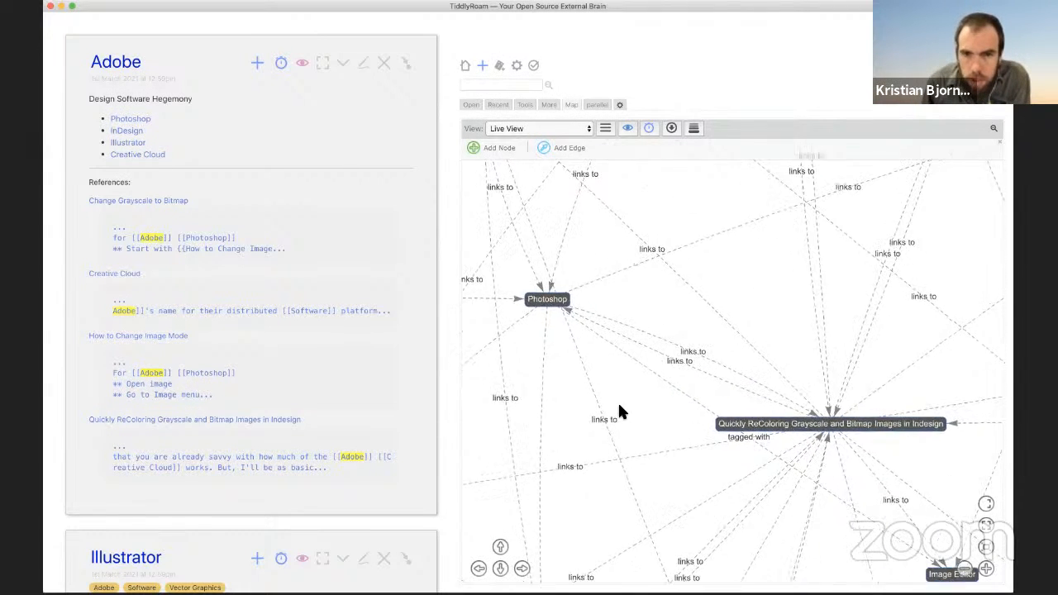
{"action": "left_click_drag", "start_coordinate": [619, 405], "coordinate": [904, 262]}
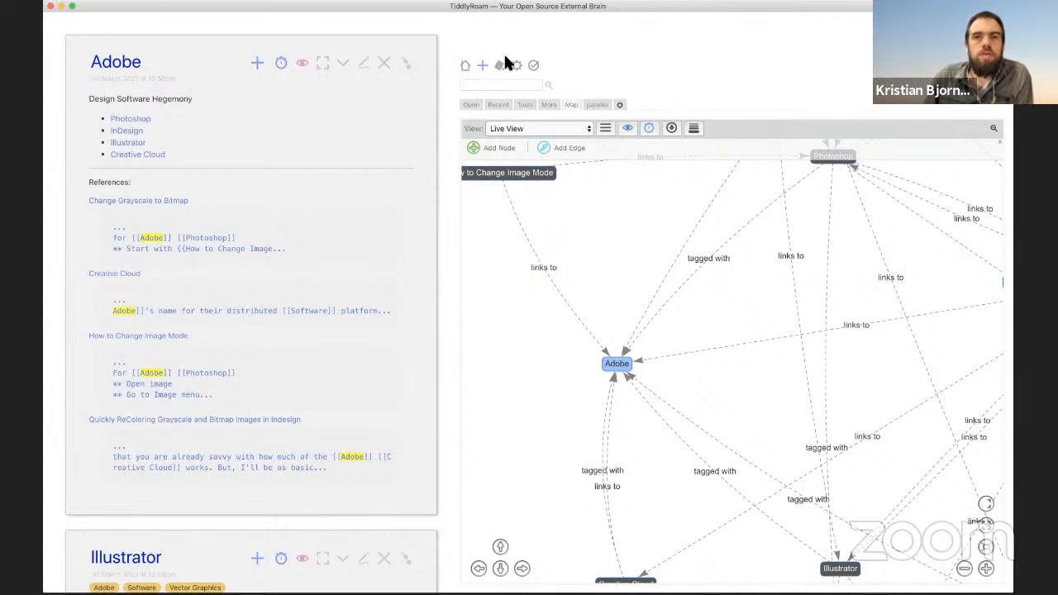
{"action": "left_click", "coordinate": [483, 64]}
Step: Title the new tiddler 'After Effects' and tag it Adobe and Software
{"action": "type", "text": "A"}
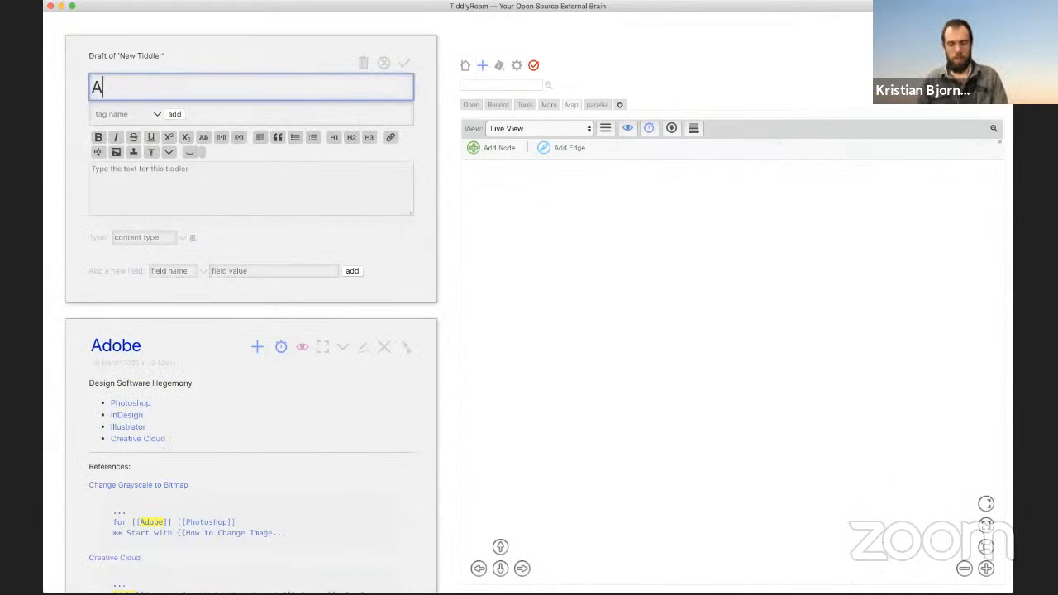
{"action": "type", "text": "fter Effe"}
{"action": "key", "text": "BackSpace"}
{"action": "type", "text": "fec"}
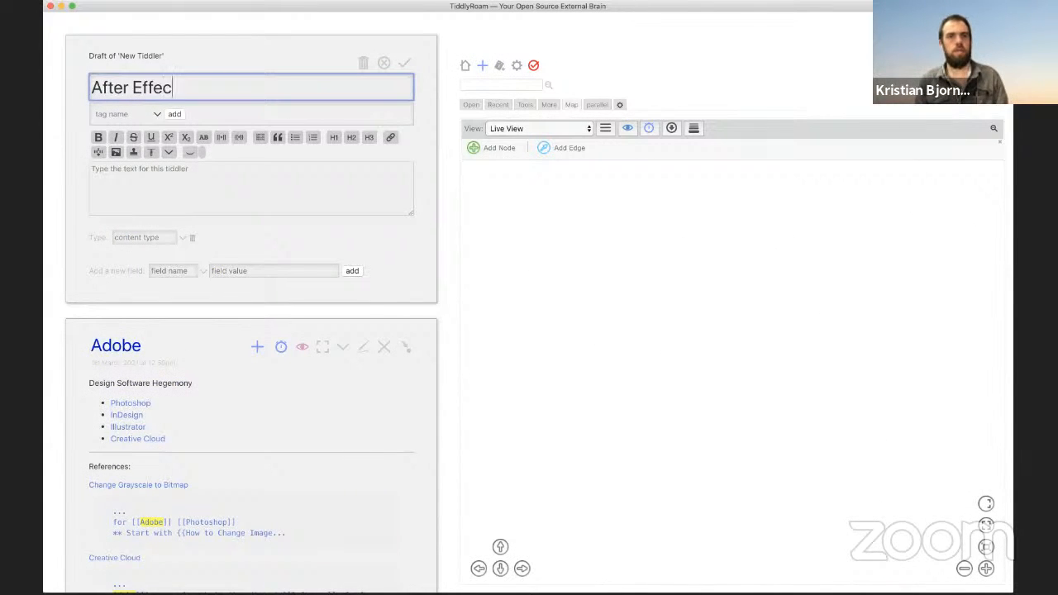
{"action": "type", "text": "ts"}
{"action": "left_click", "coordinate": [126, 113]}
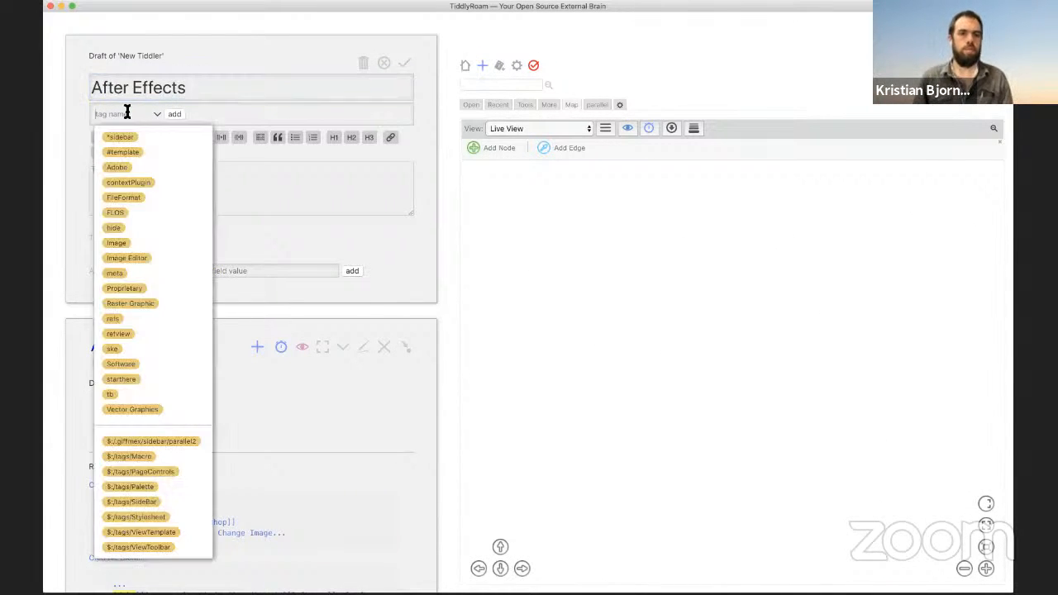
{"action": "type", "text": "ad"}
{"action": "left_click", "coordinate": [118, 138]}
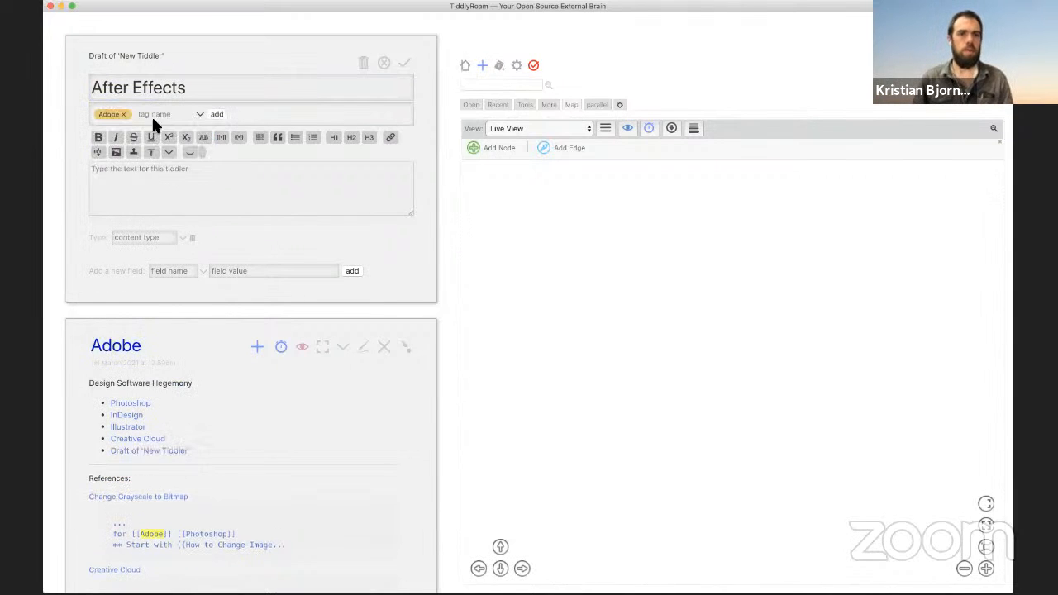
{"action": "type", "text": "soft"}
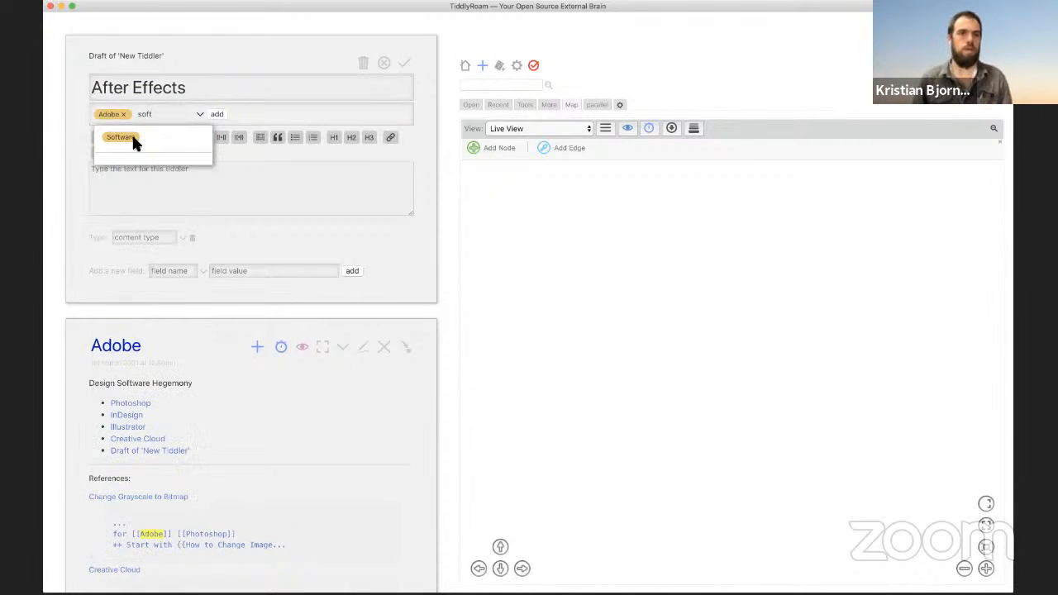
{"action": "left_click", "coordinate": [131, 142]}
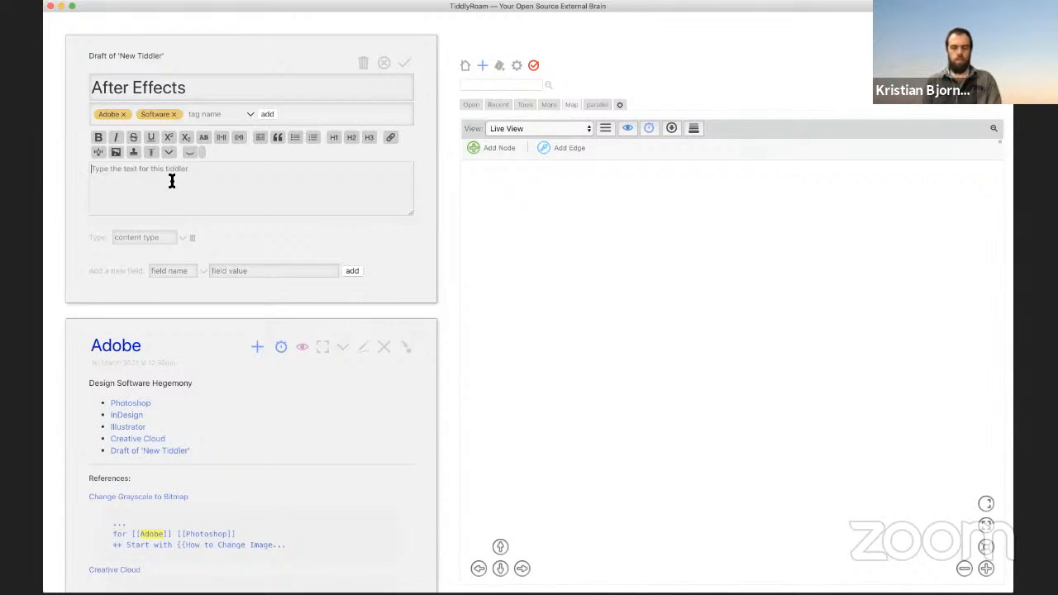
Step: Give After Effects the body text 'VFX' and save it
{"action": "type", "text": "VFX"}
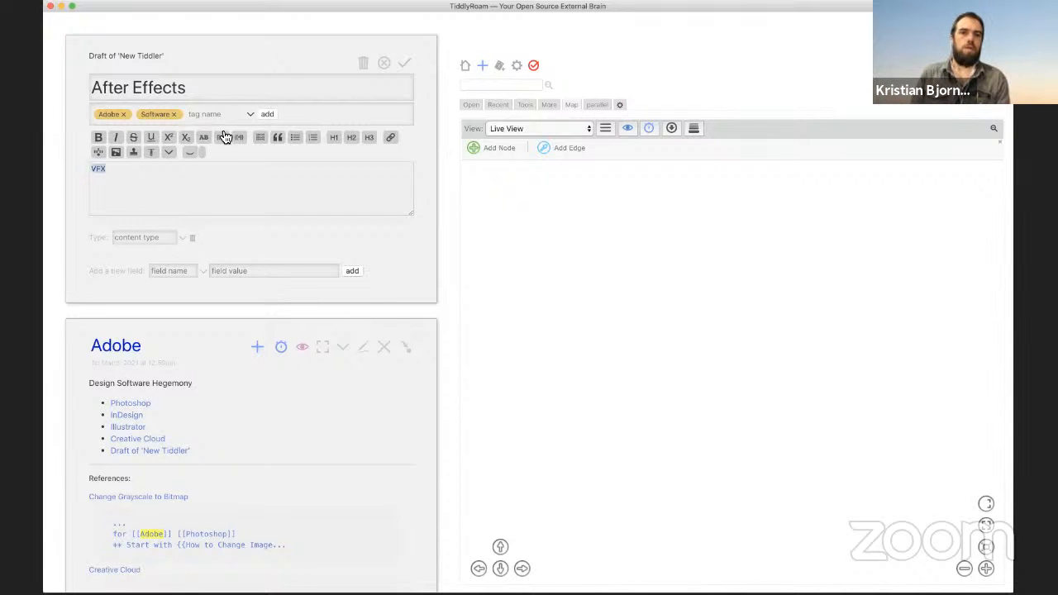
{"action": "left_click", "coordinate": [404, 63]}
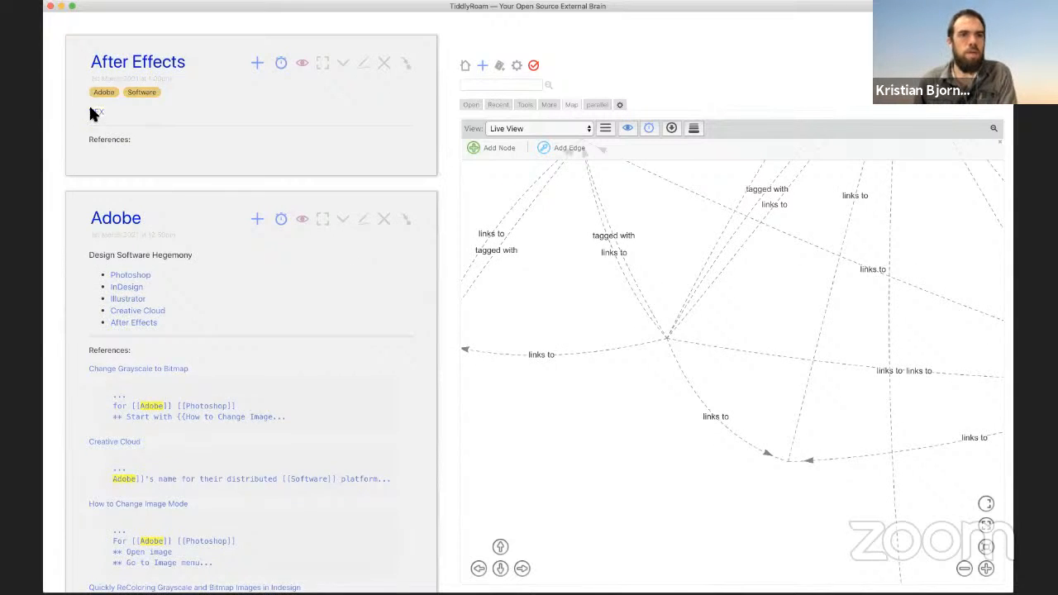
{"action": "left_click", "coordinate": [94, 112]}
Step: Write 'Visual Effects' in the VFX tiddler, make it a wiki link, and save
{"action": "left_click", "coordinate": [368, 64]}
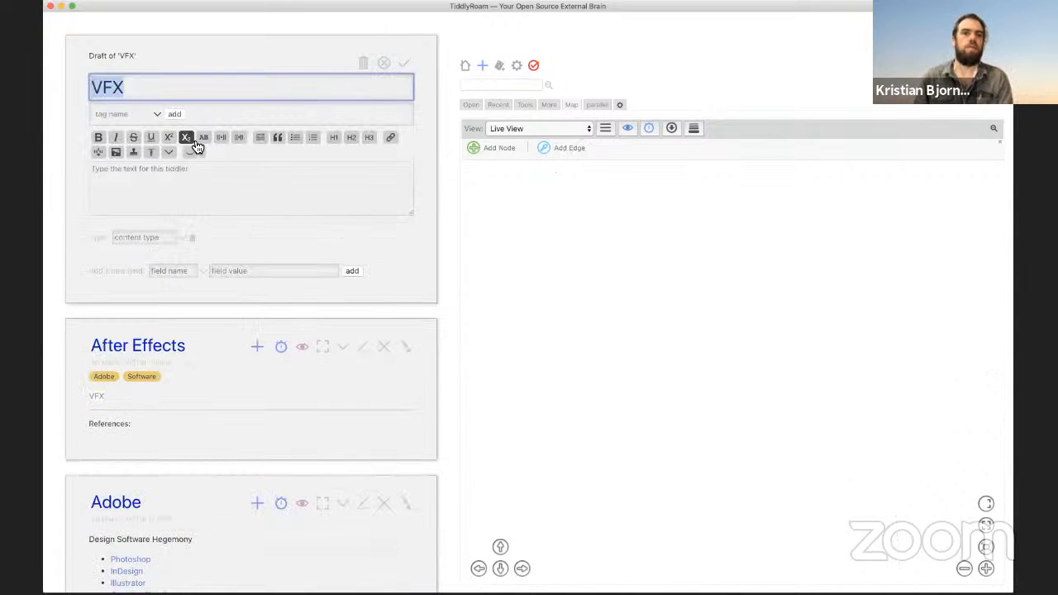
{"action": "left_click", "coordinate": [146, 194]}
{"action": "type", "text": "Visual Effects"}
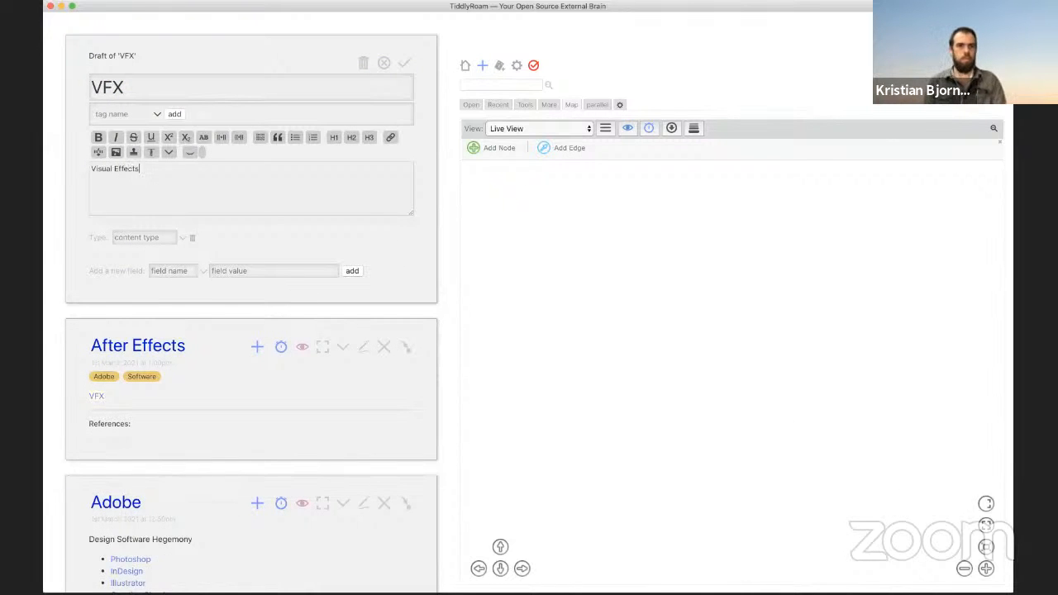
{"action": "triple_click", "coordinate": [104, 168]}
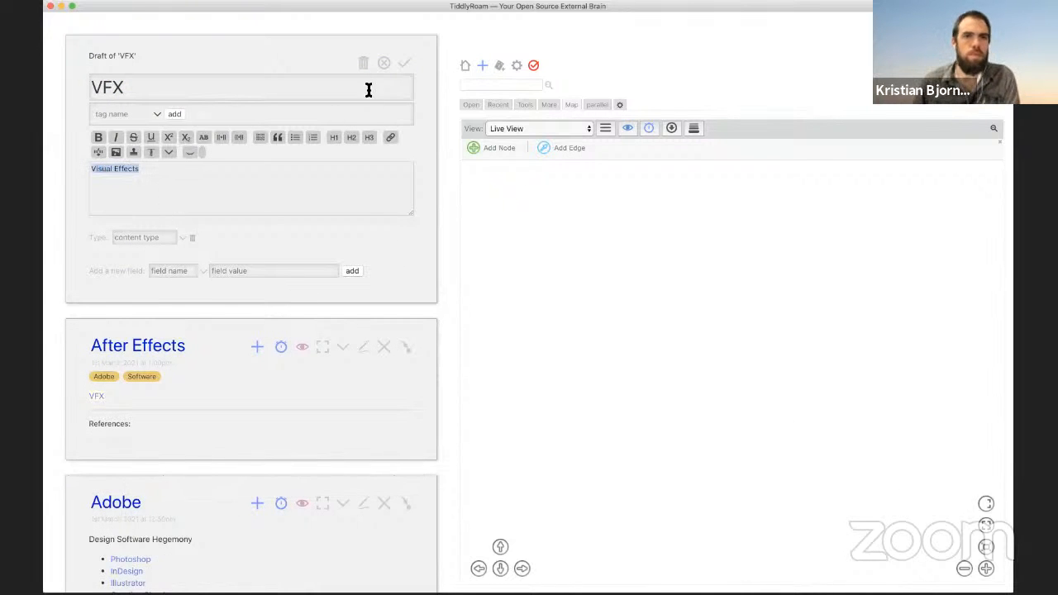
{"action": "left_click", "coordinate": [221, 138]}
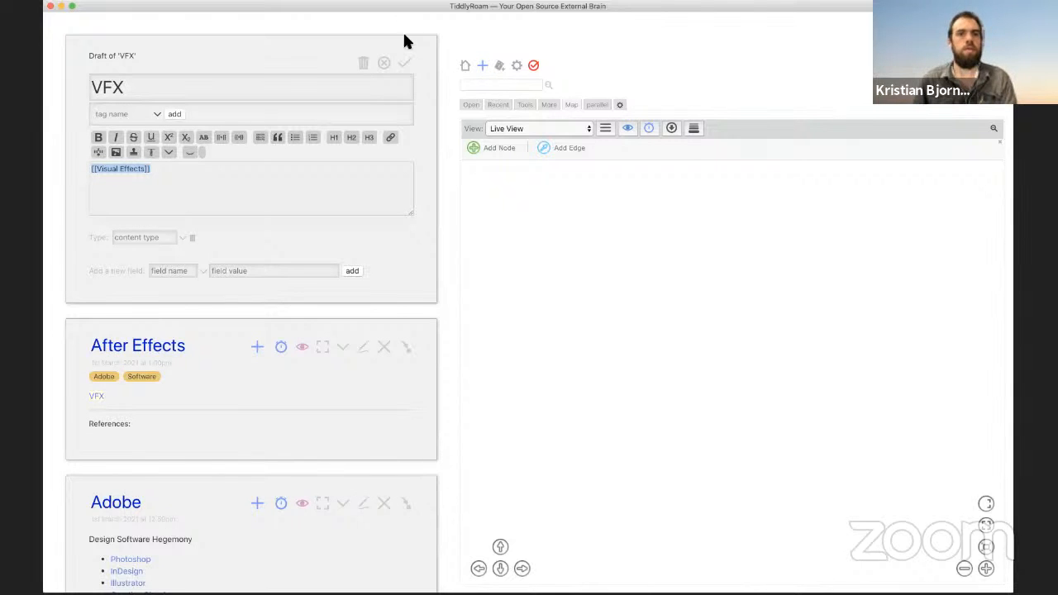
{"action": "left_click", "coordinate": [404, 66]}
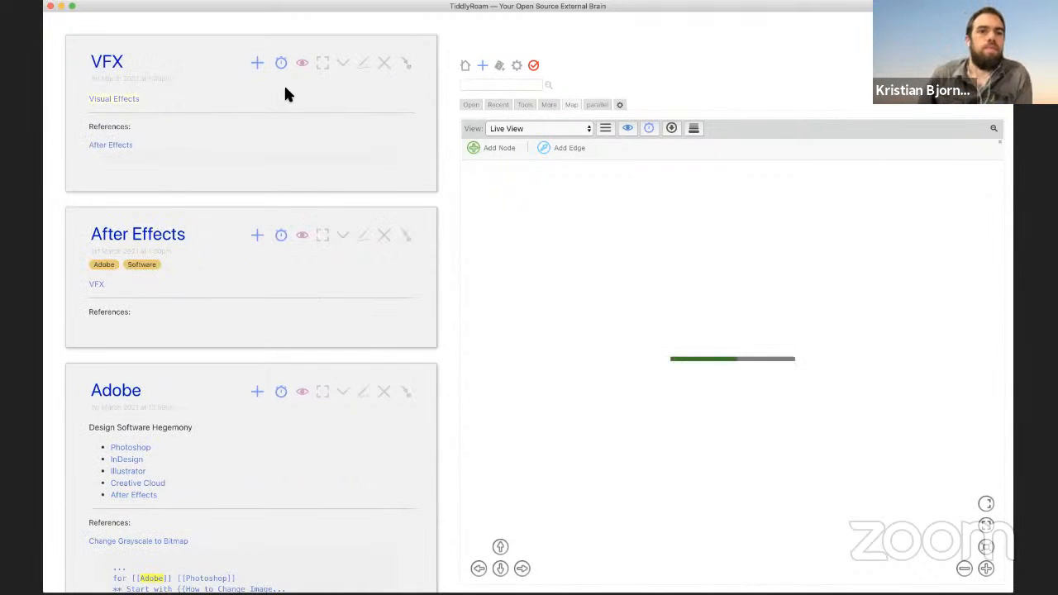
Step: Add the Video tag to After Effects and save it
{"action": "left_click", "coordinate": [362, 236]}
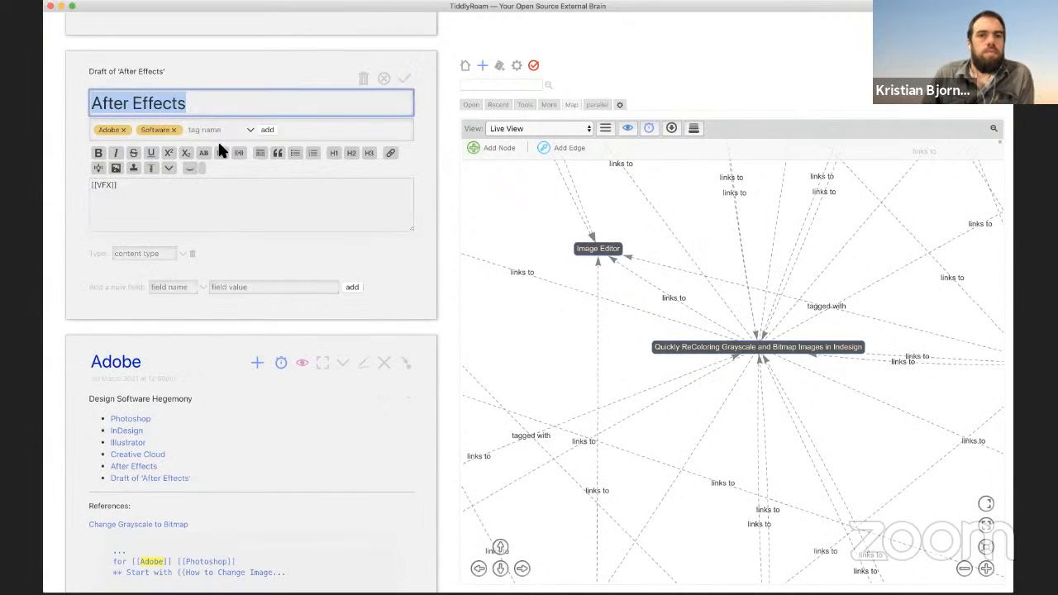
{"action": "left_click", "coordinate": [207, 128]}
{"action": "type", "text": "Video"}
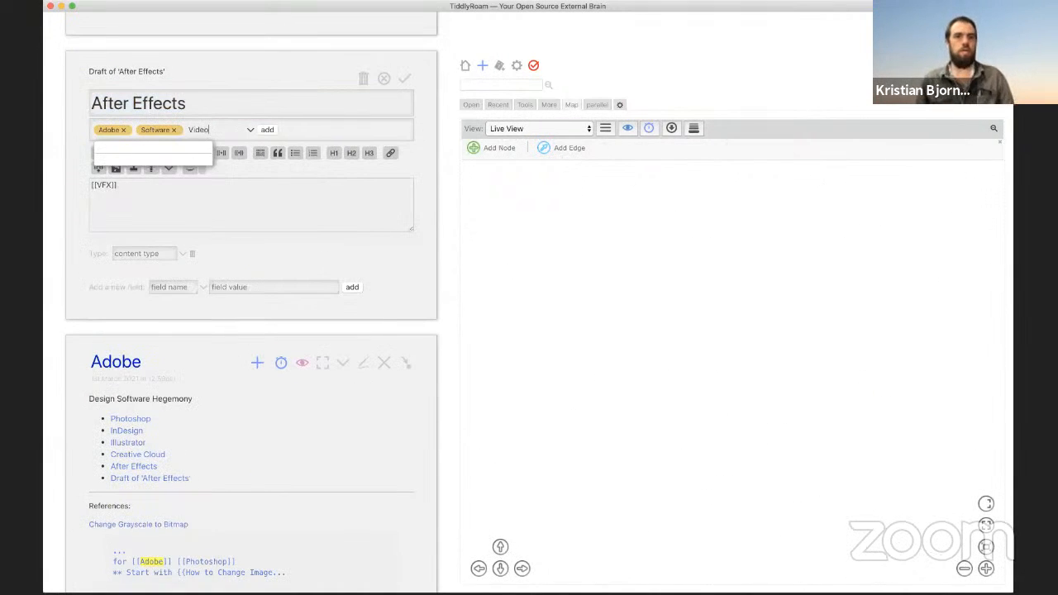
{"action": "left_click", "coordinate": [268, 130]}
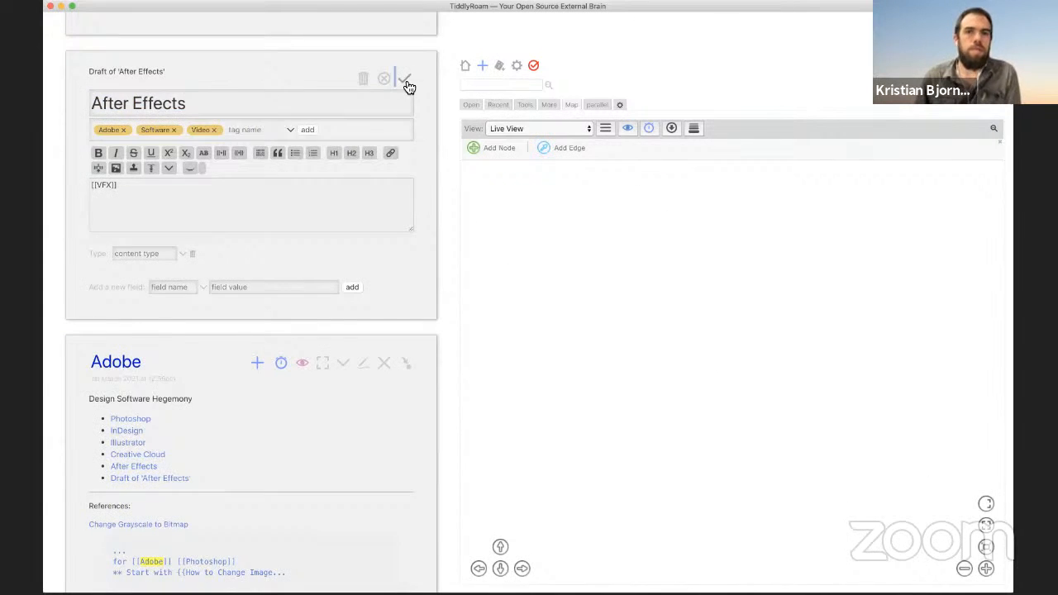
{"action": "left_click", "coordinate": [406, 78]}
Step: Create a new tiddler titled Premiere tagged Adobe, Video and Software
{"action": "left_click", "coordinate": [482, 66]}
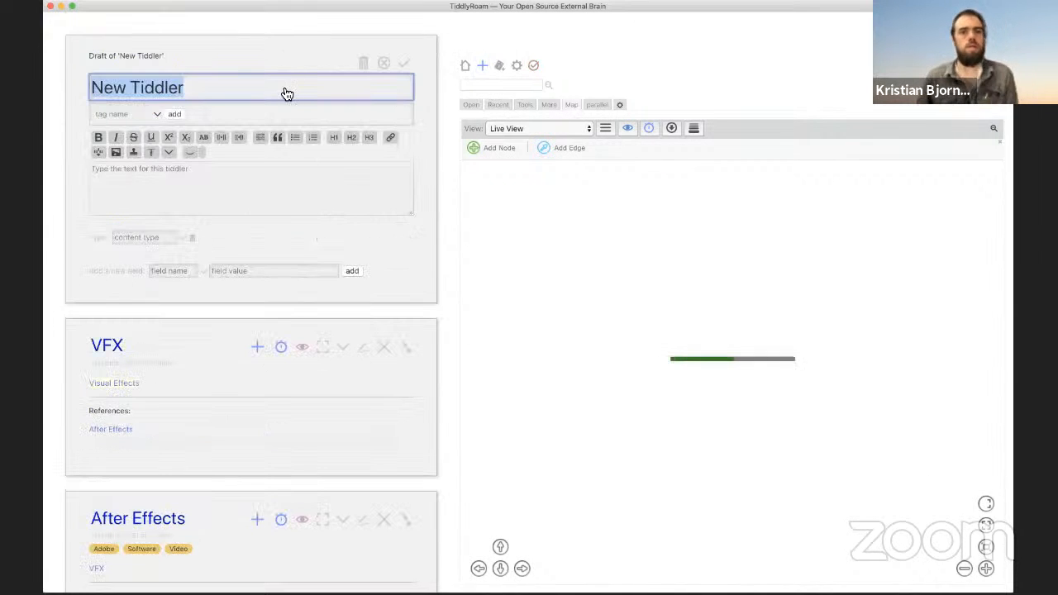
{"action": "type", "text": "Premiere"}
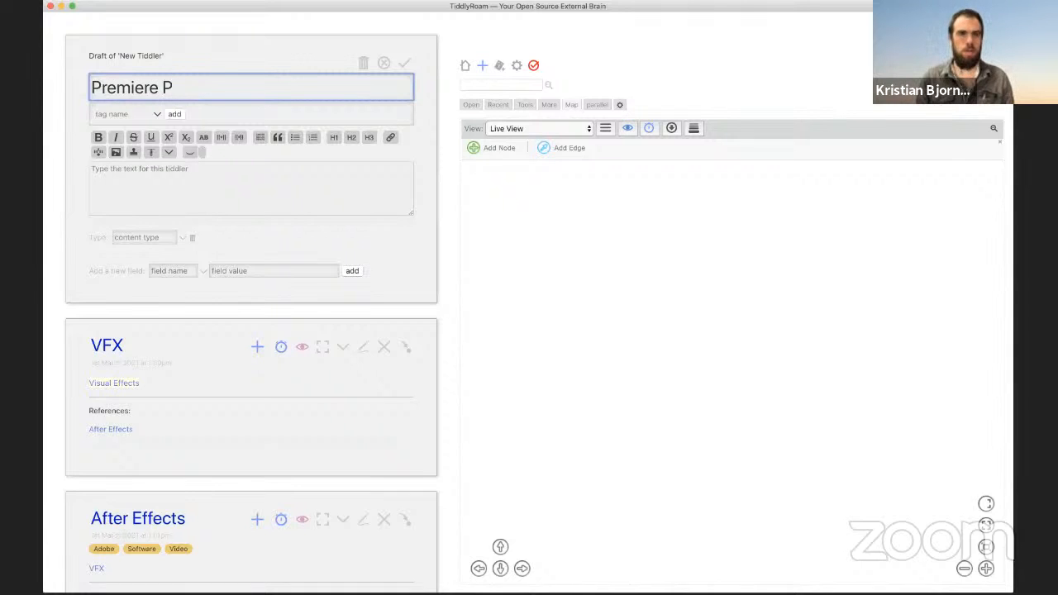
{"action": "left_click", "coordinate": [140, 116]}
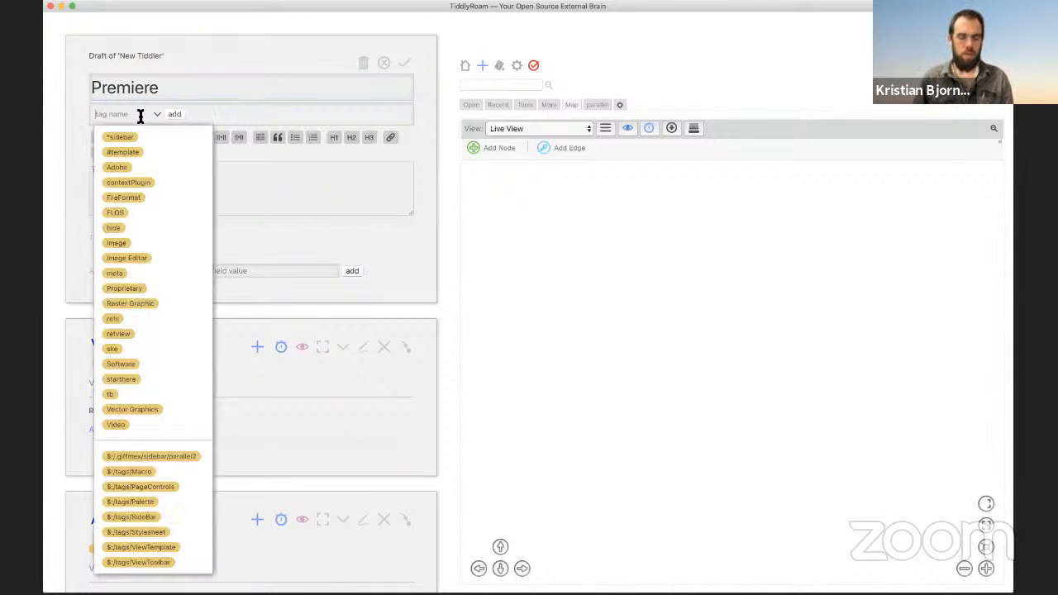
{"action": "type", "text": "ado"}
{"action": "left_click", "coordinate": [121, 138]}
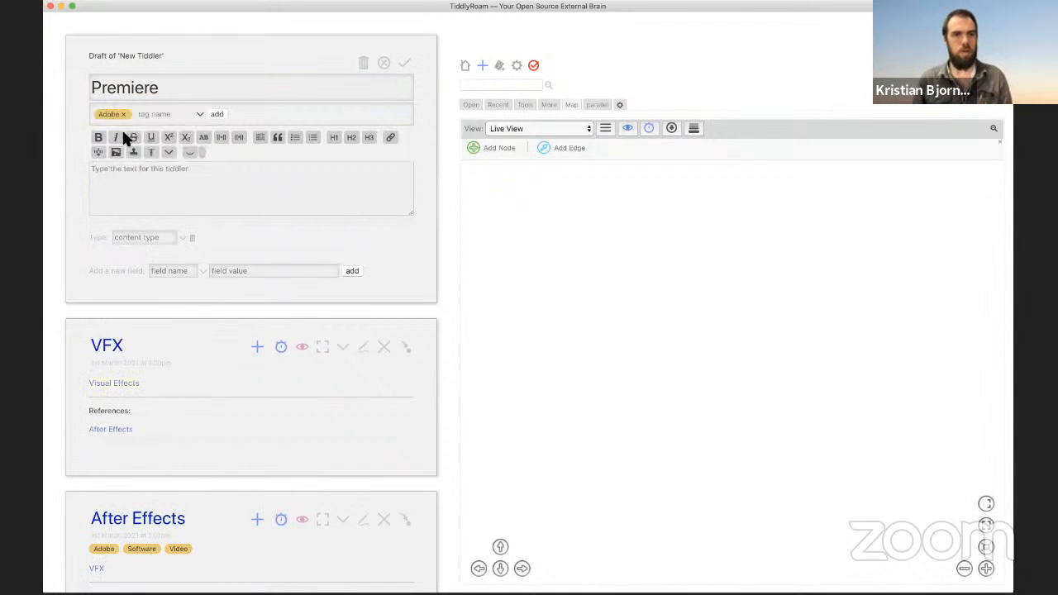
{"action": "left_click", "coordinate": [184, 113]}
{"action": "type", "text": "video"}
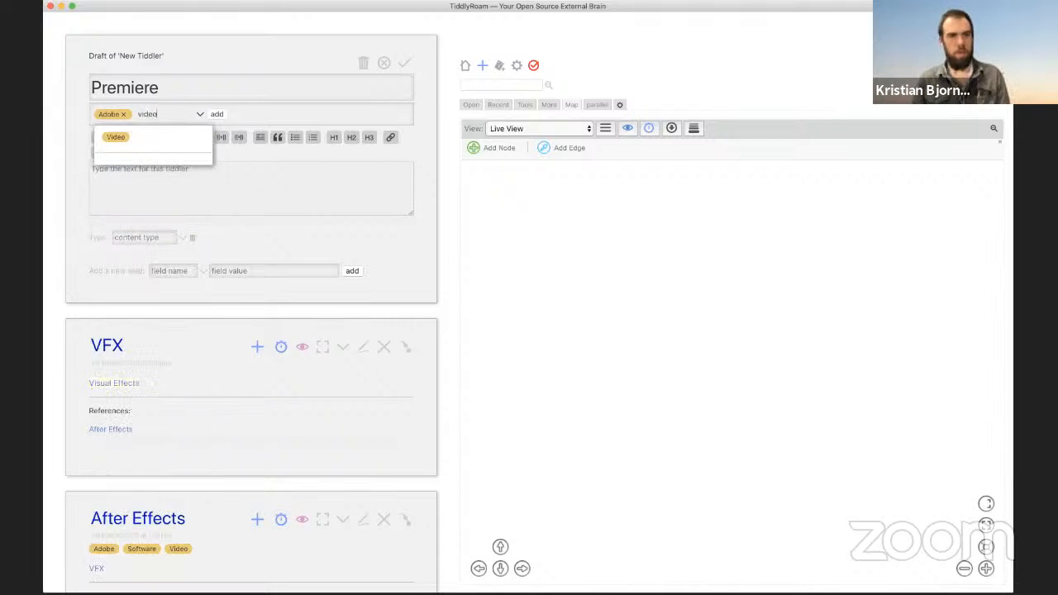
{"action": "left_click", "coordinate": [167, 138]}
{"action": "left_click", "coordinate": [208, 111]}
{"action": "type", "text": "sof"}
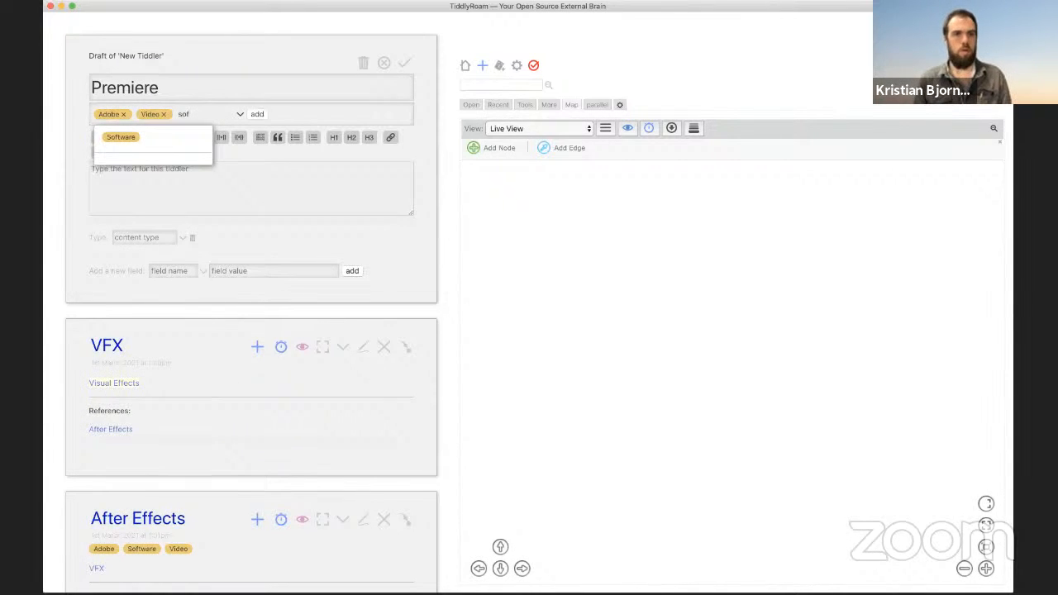
{"action": "left_click", "coordinate": [175, 141]}
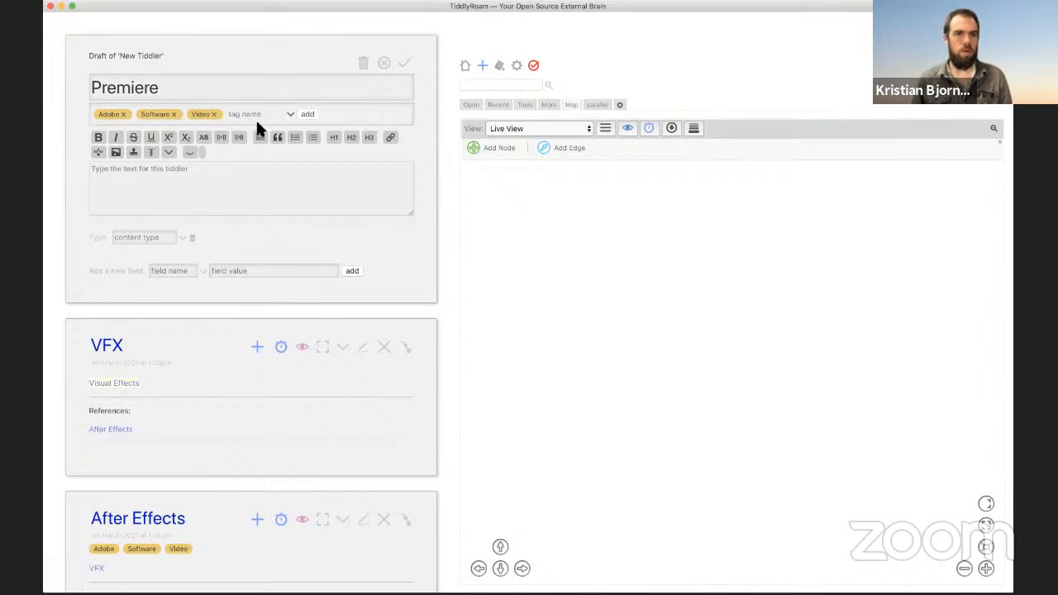
Step: Write '[[Video]] editing and more' as the Premiere text and save it
{"action": "left_click", "coordinate": [275, 168]}
{"action": "type", "text": "[[Video"}
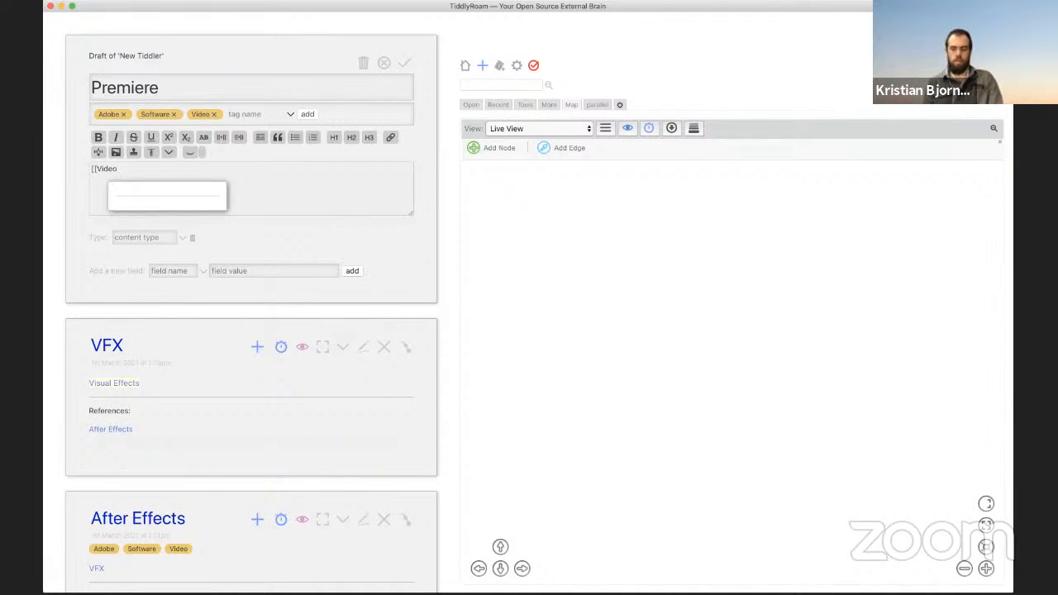
{"action": "type", "text": "]] editing and more"}
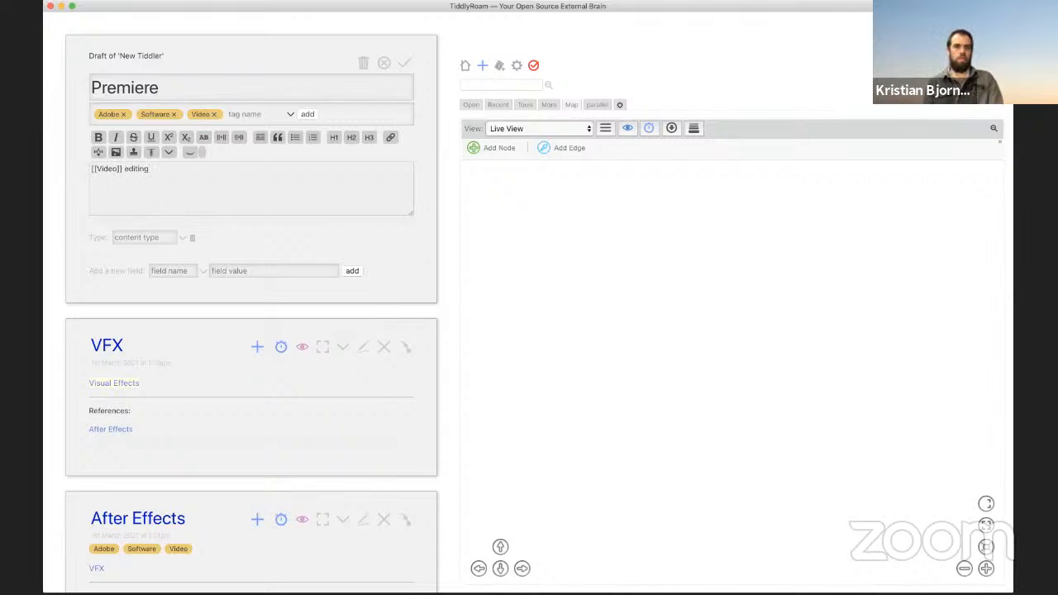
{"action": "left_click", "coordinate": [413, 72]}
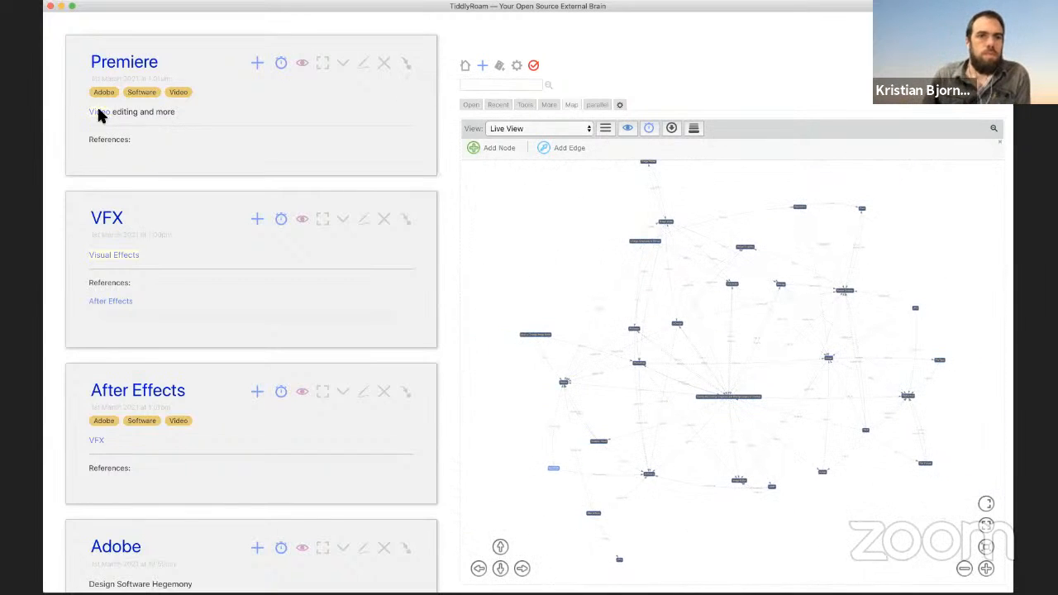
Step: Follow the Video link and start the missing Video tiddler, leaving its body empty
{"action": "left_click", "coordinate": [99, 111]}
{"action": "left_click", "coordinate": [384, 64]}
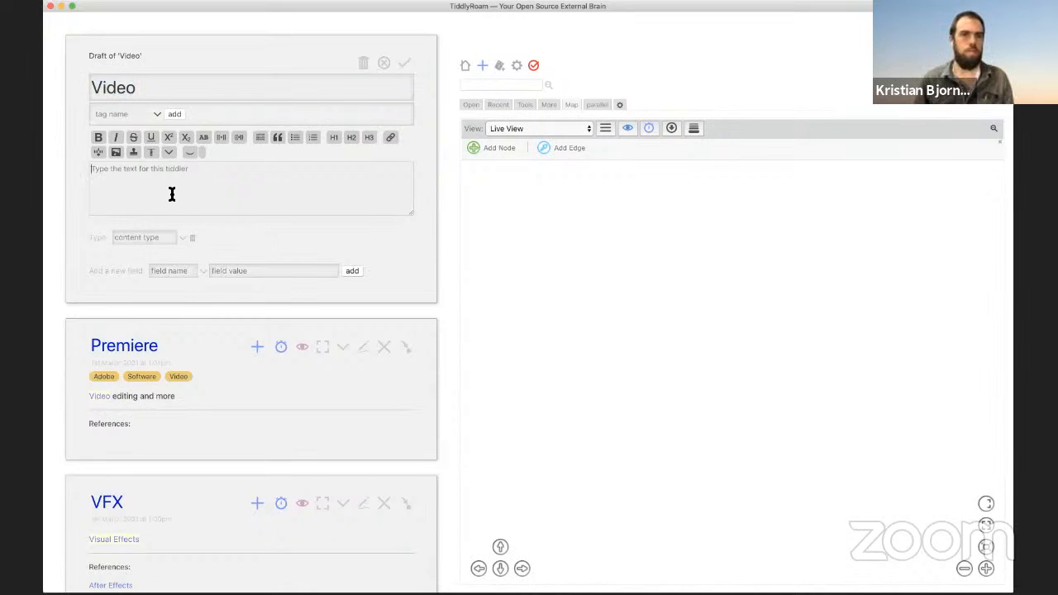
{"action": "type", "text": "<<list-links filter:\"[tag[FileFormat]]\">>"}
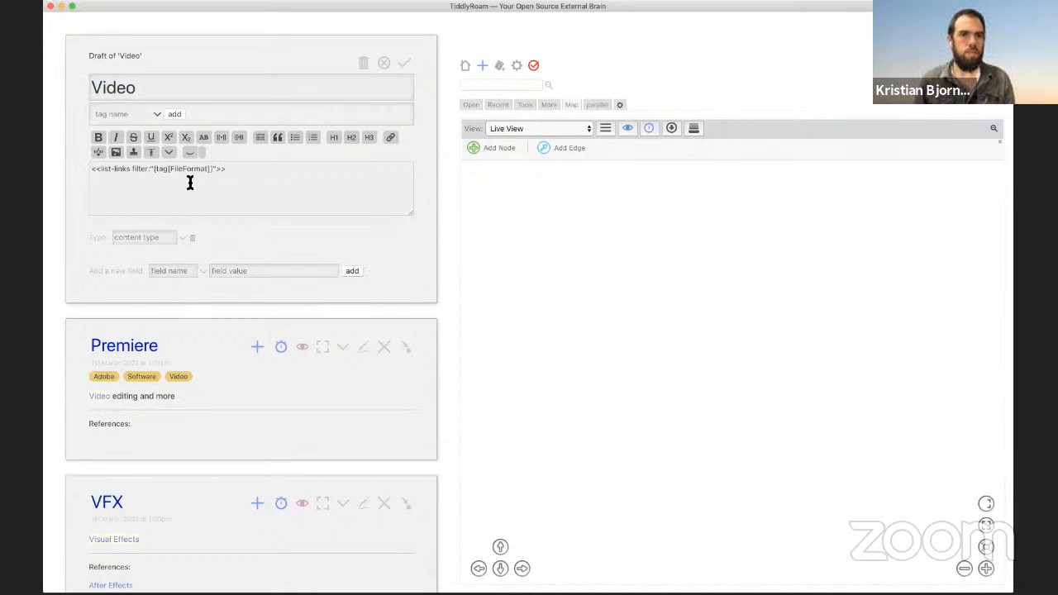
{"action": "key", "text": "super+z"}
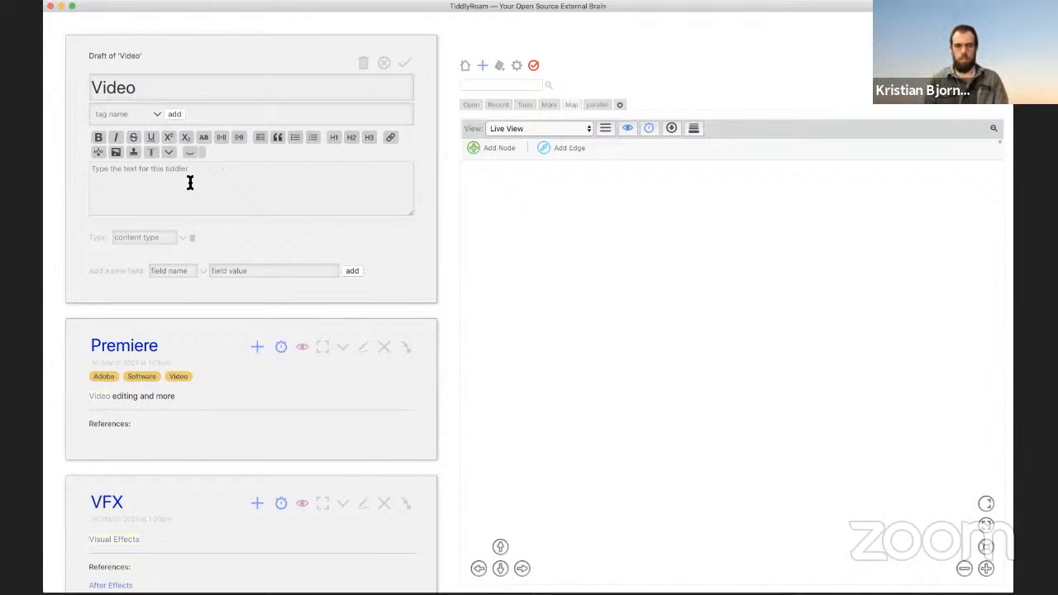
{"action": "type", "text": "File"}
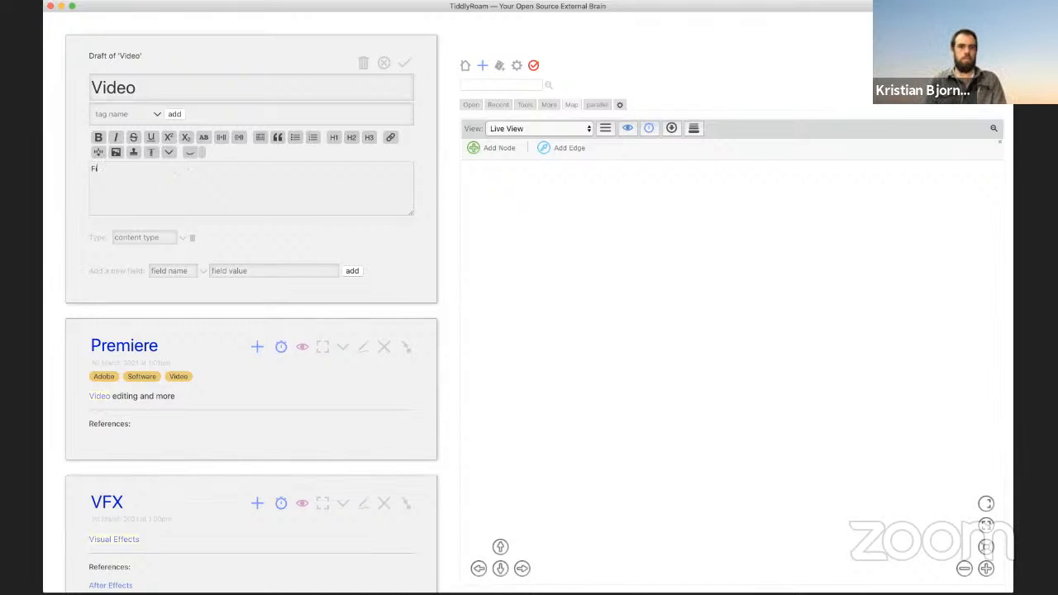
{"action": "key", "text": "BackSpace"}
{"action": "key", "text": "BackSpace"}
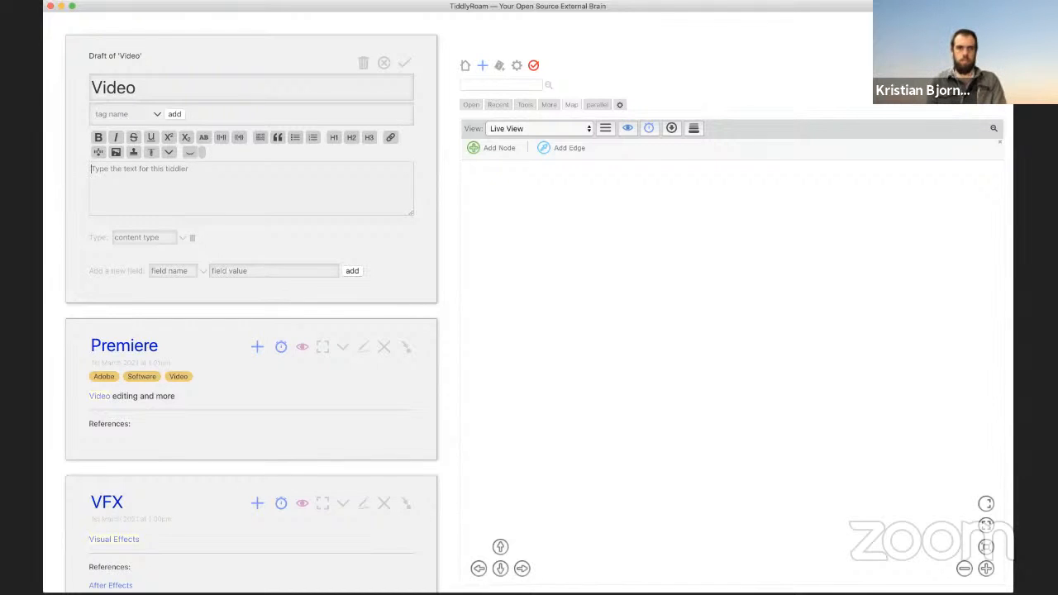
Step: Save the Video tiddler without tags and scroll down to its references
{"action": "left_click", "coordinate": [102, 115]}
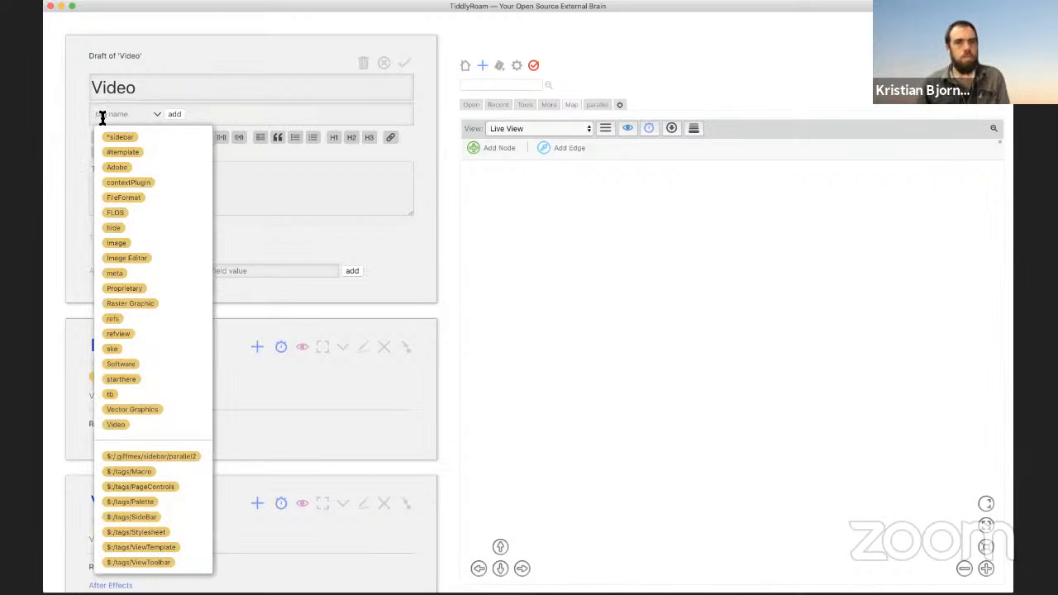
{"action": "scroll", "coordinate": [290, 144], "scroll_direction": "down", "scroll_amount": 1}
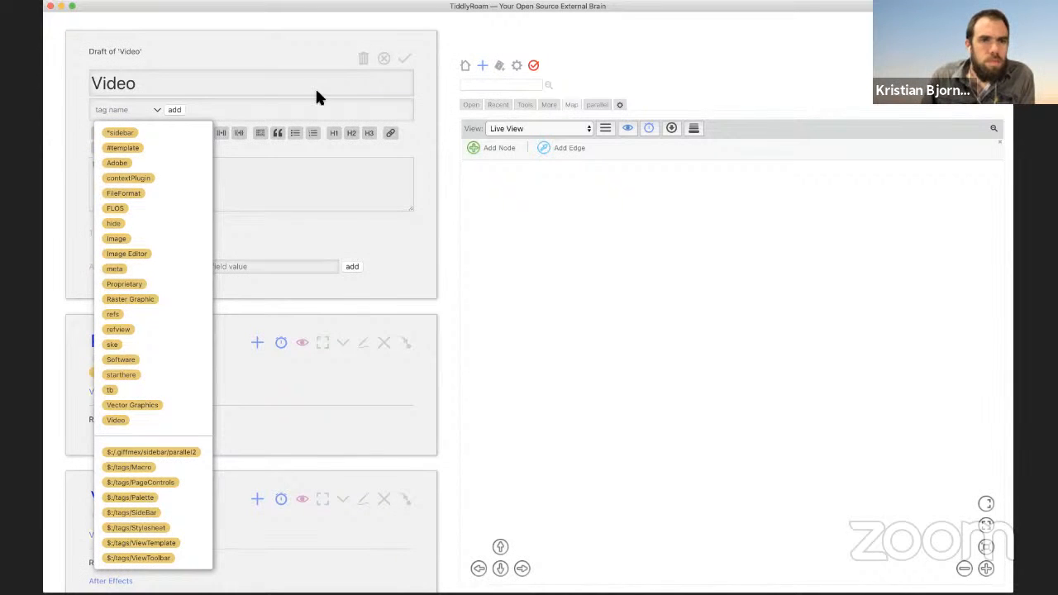
{"action": "left_click", "coordinate": [348, 57]}
{"action": "left_click", "coordinate": [405, 63]}
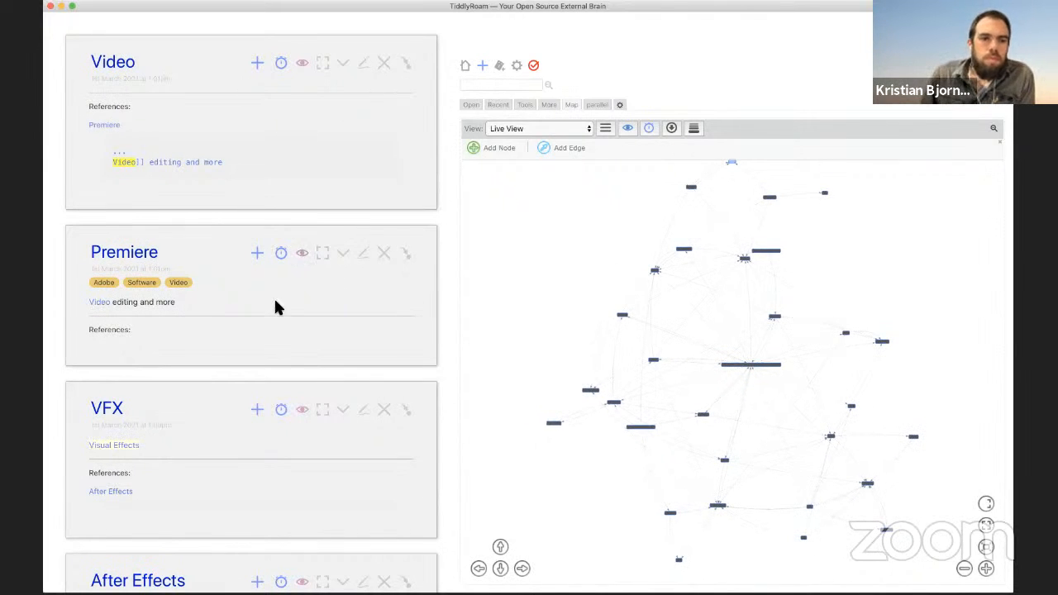
{"action": "scroll", "coordinate": [275, 299], "scroll_direction": "down", "scroll_amount": 5}
{"action": "scroll", "coordinate": [279, 307], "scroll_direction": "down", "scroll_amount": 5}
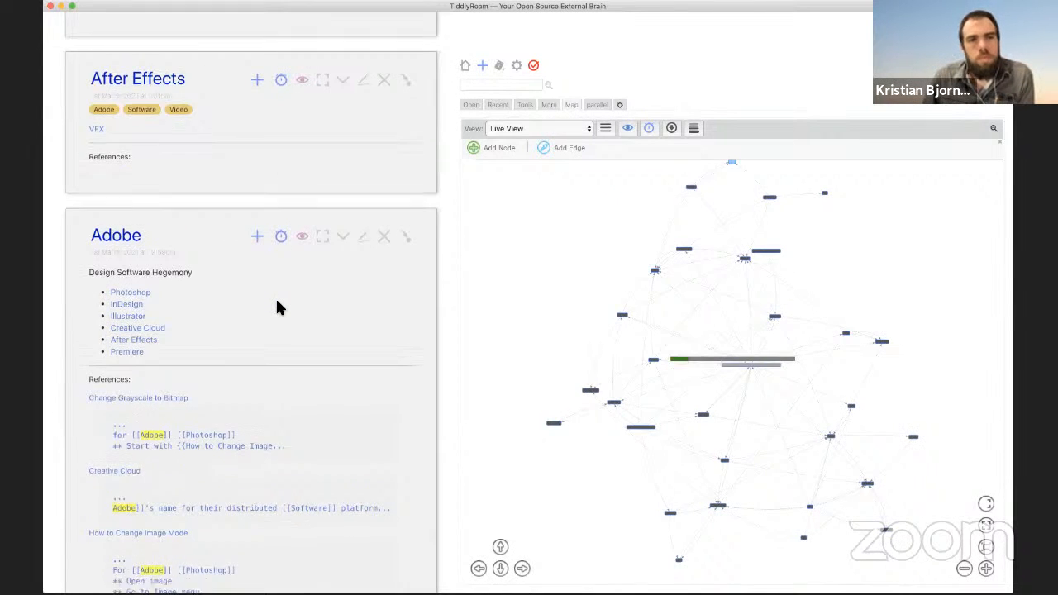
{"action": "scroll", "coordinate": [276, 307], "scroll_direction": "down", "scroll_amount": 1}
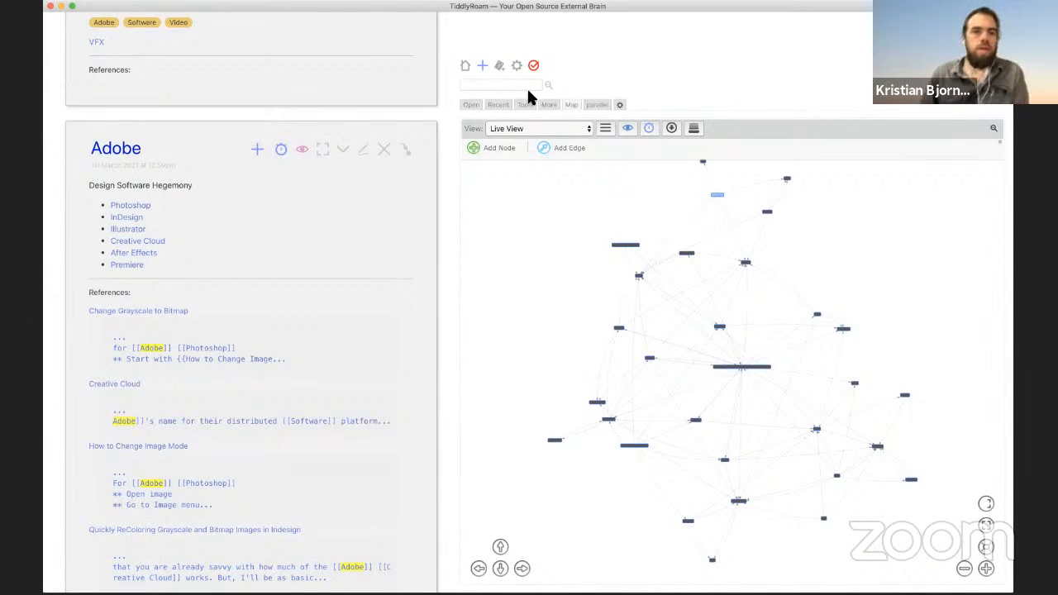
Step: Create an XD tiddler tagged Adobe and save it
{"action": "left_click", "coordinate": [483, 67]}
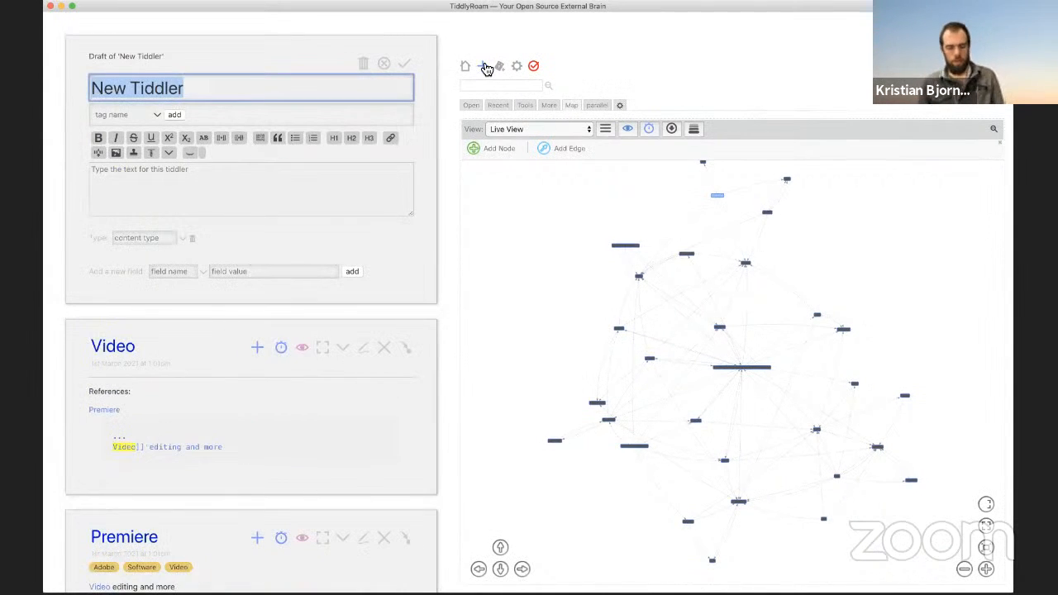
{"action": "type", "text": "XD"}
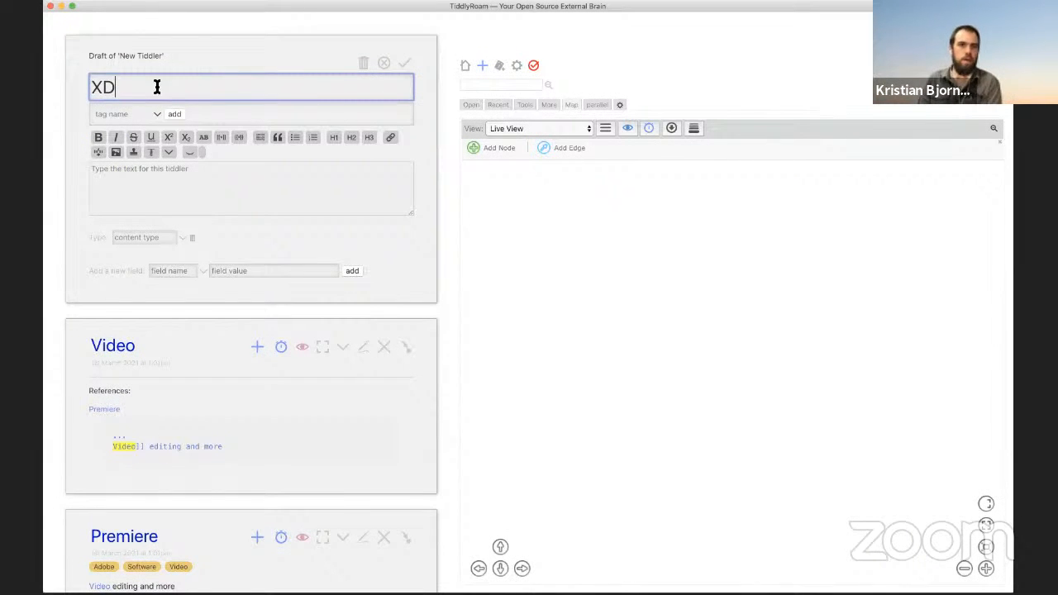
{"action": "left_click", "coordinate": [128, 112]}
{"action": "type", "text": "ad"}
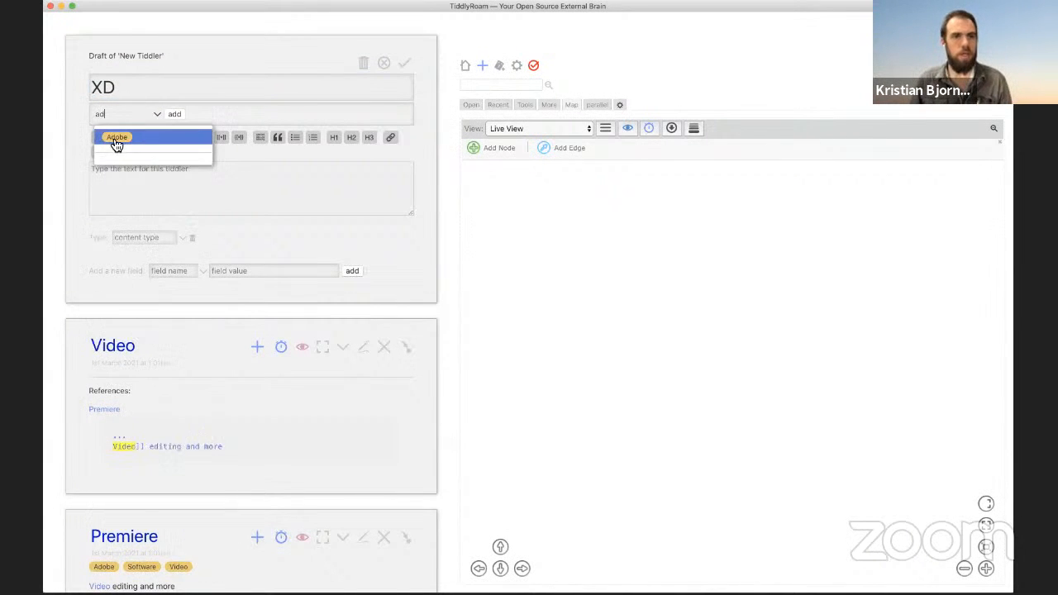
{"action": "left_click", "coordinate": [113, 141]}
{"action": "key", "text": "ctrl+Return"}
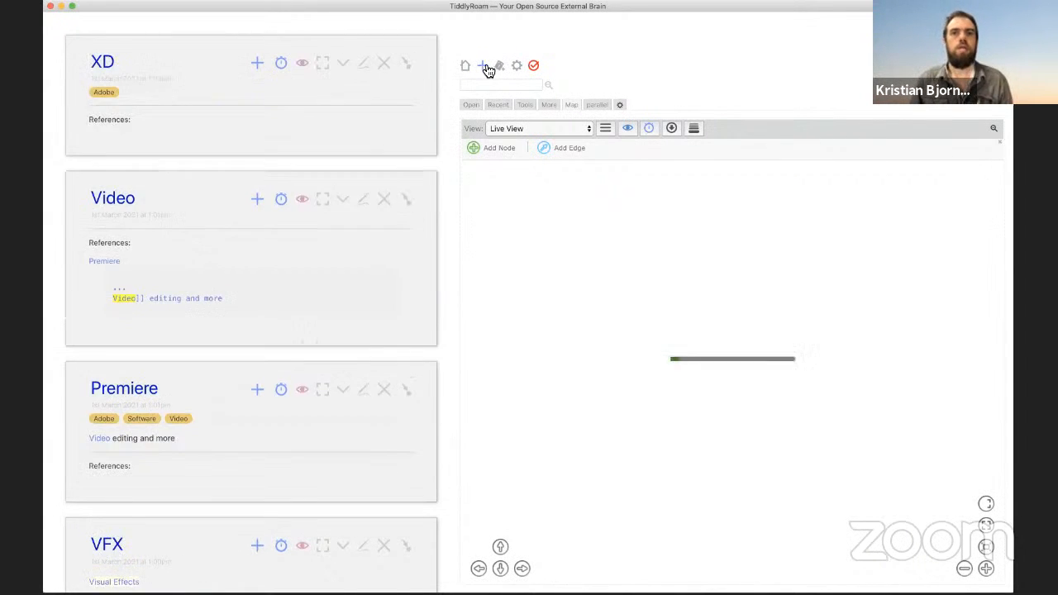
Step: Create an Acrobat tiddler tagged Adobe and save it
{"action": "left_click", "coordinate": [483, 65]}
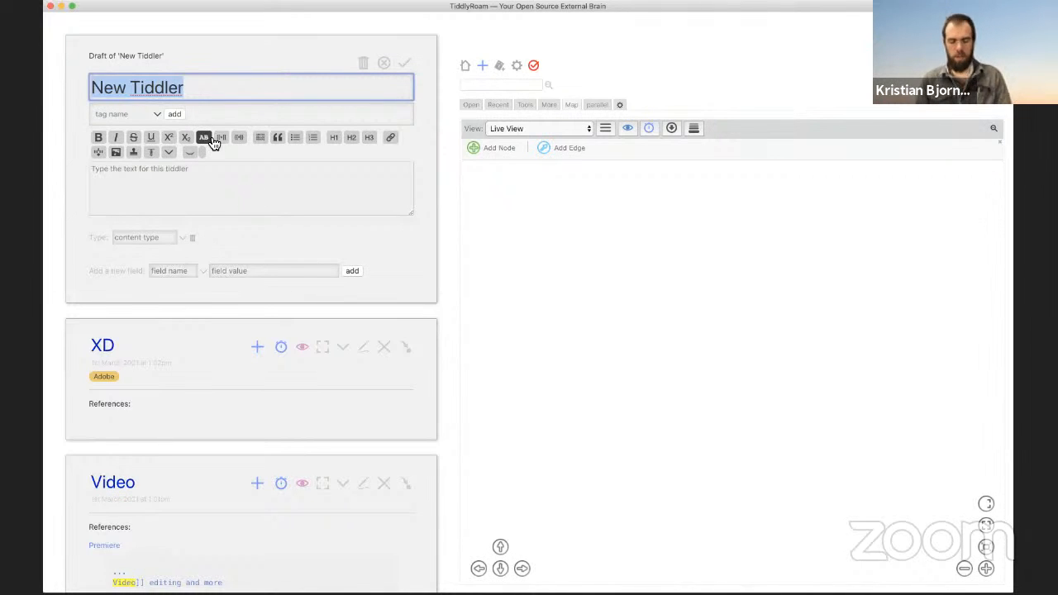
{"action": "type", "text": "Acrobat"}
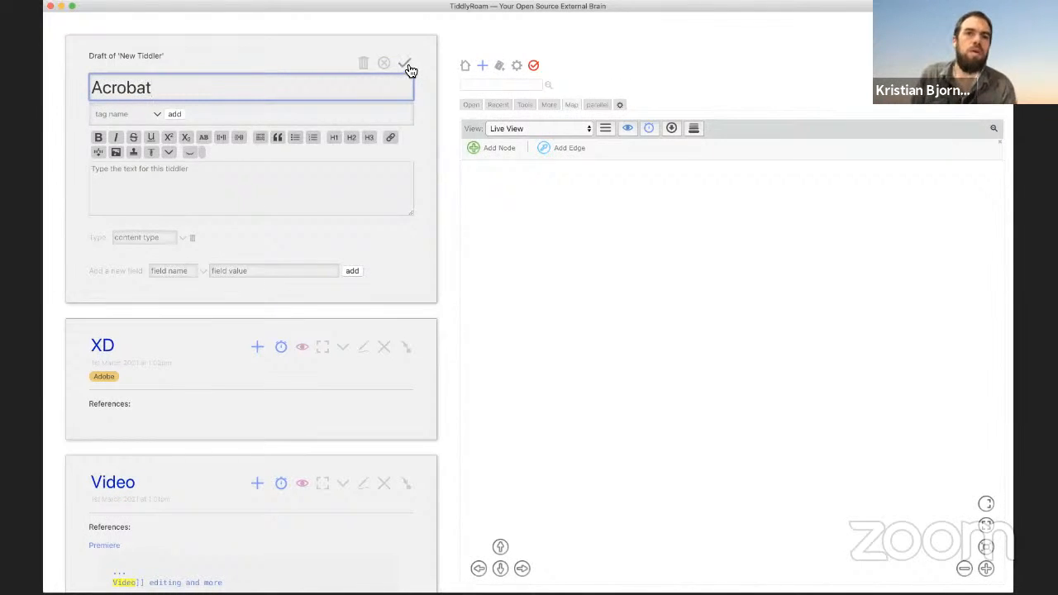
{"action": "left_click", "coordinate": [116, 116]}
{"action": "type", "text": "ad"}
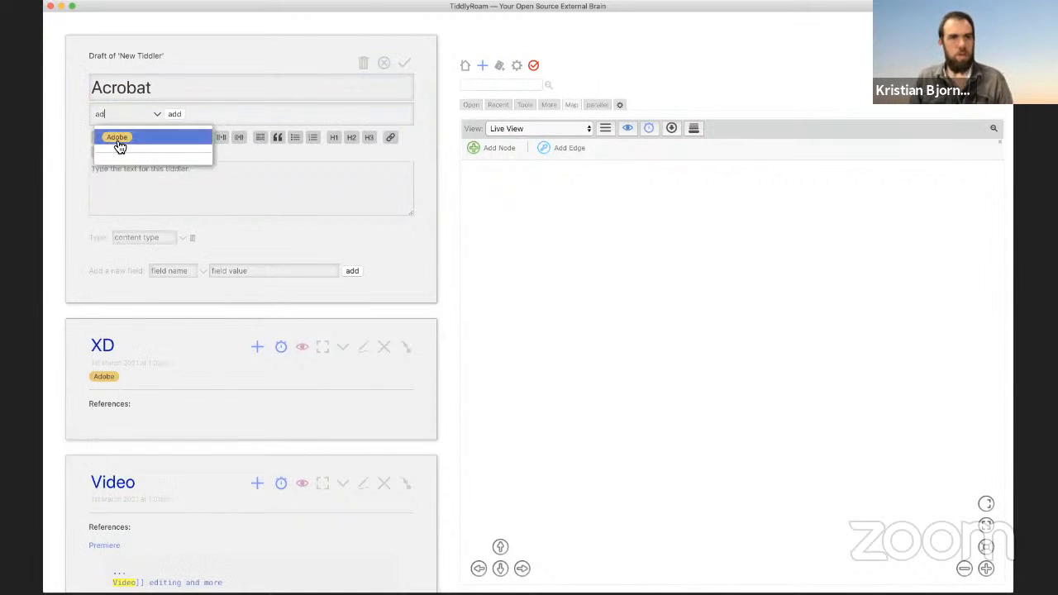
{"action": "left_click", "coordinate": [120, 139]}
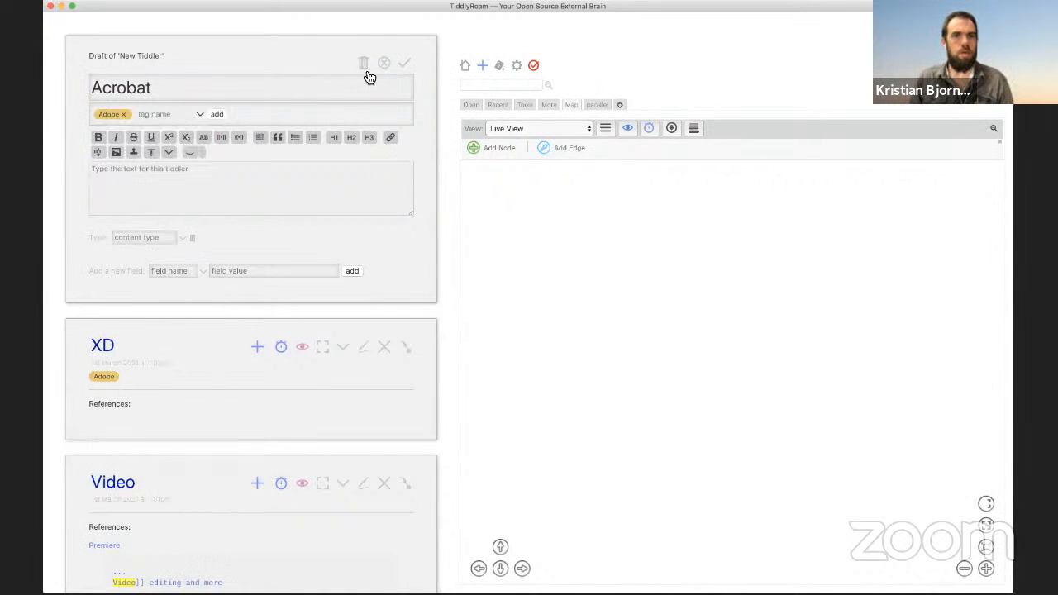
{"action": "left_click", "coordinate": [403, 65]}
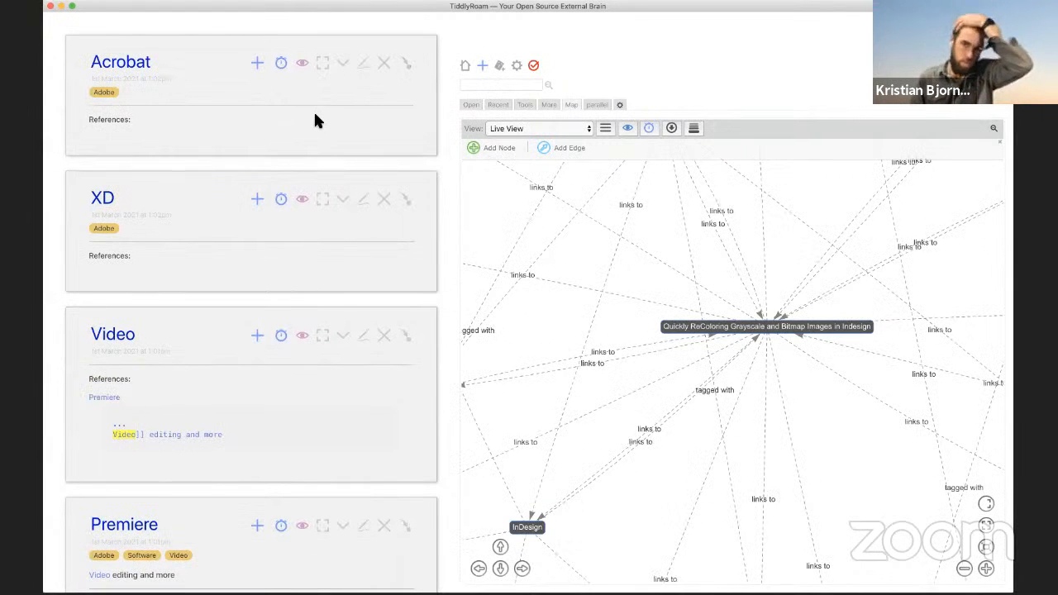
Step: Inspect the Adobe node's connections in the link map
{"action": "scroll", "coordinate": [366, 263], "scroll_direction": "down", "scroll_amount": 10}
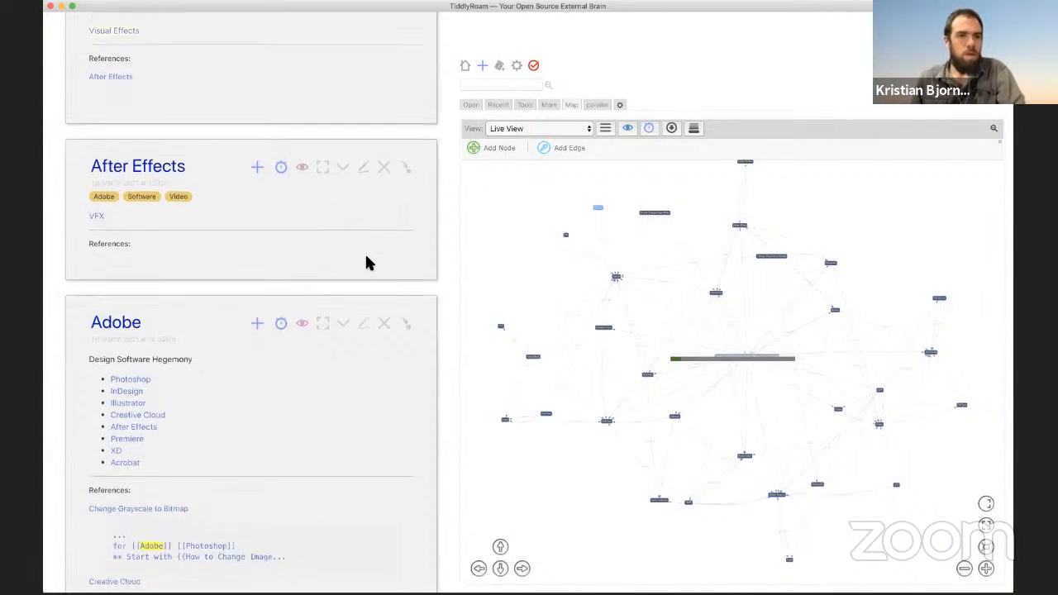
{"action": "scroll", "coordinate": [369, 263], "scroll_direction": "down", "scroll_amount": 5}
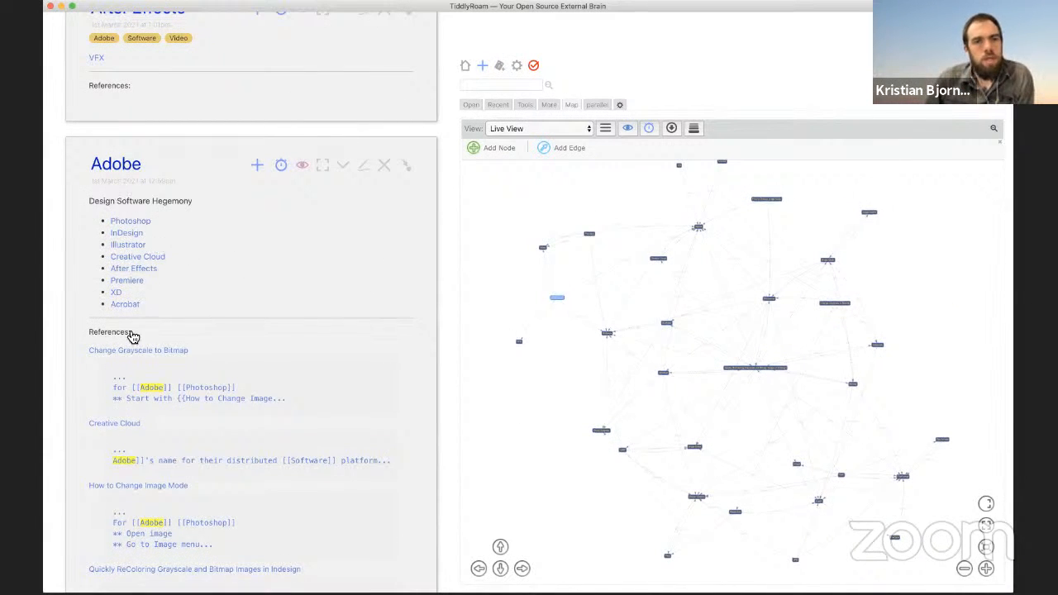
{"action": "scroll", "coordinate": [734, 366], "scroll_direction": "up", "scroll_amount": 5}
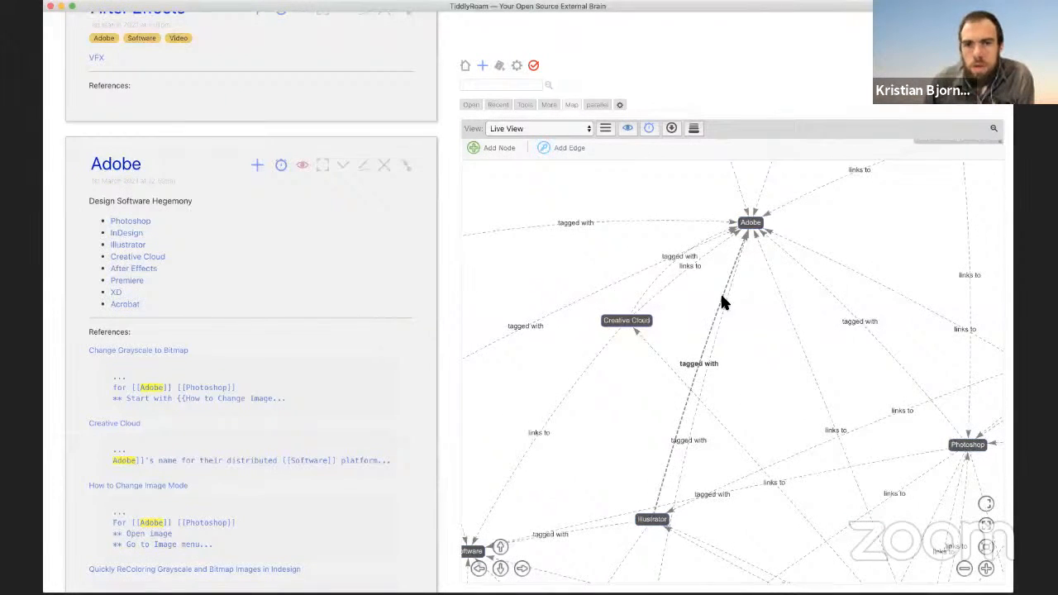
{"action": "left_click", "coordinate": [672, 288]}
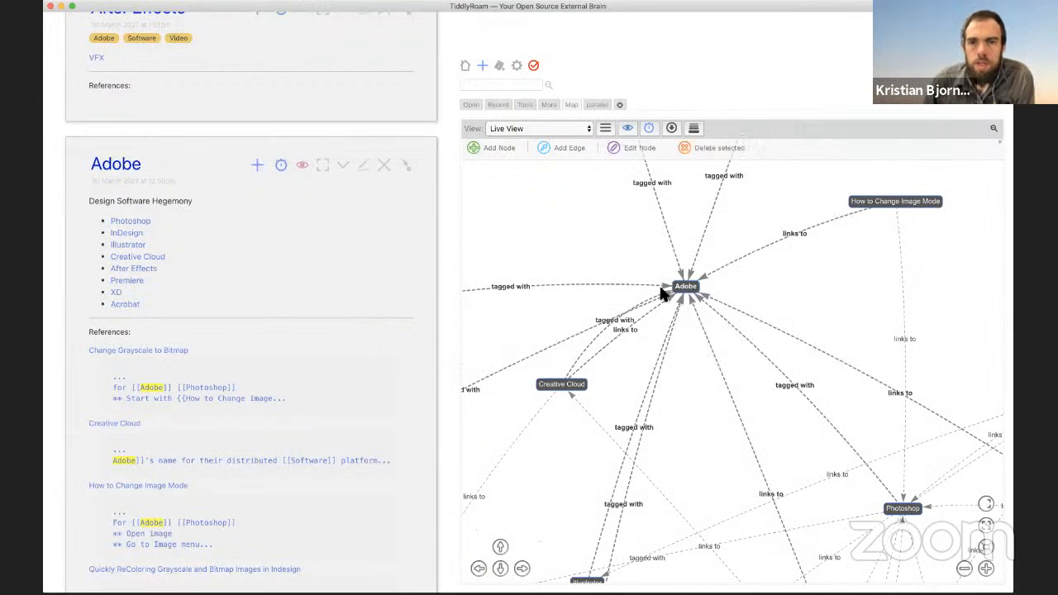
{"action": "mouse_move", "coordinate": [662, 294]}
{"action": "left_click", "coordinate": [688, 407]}
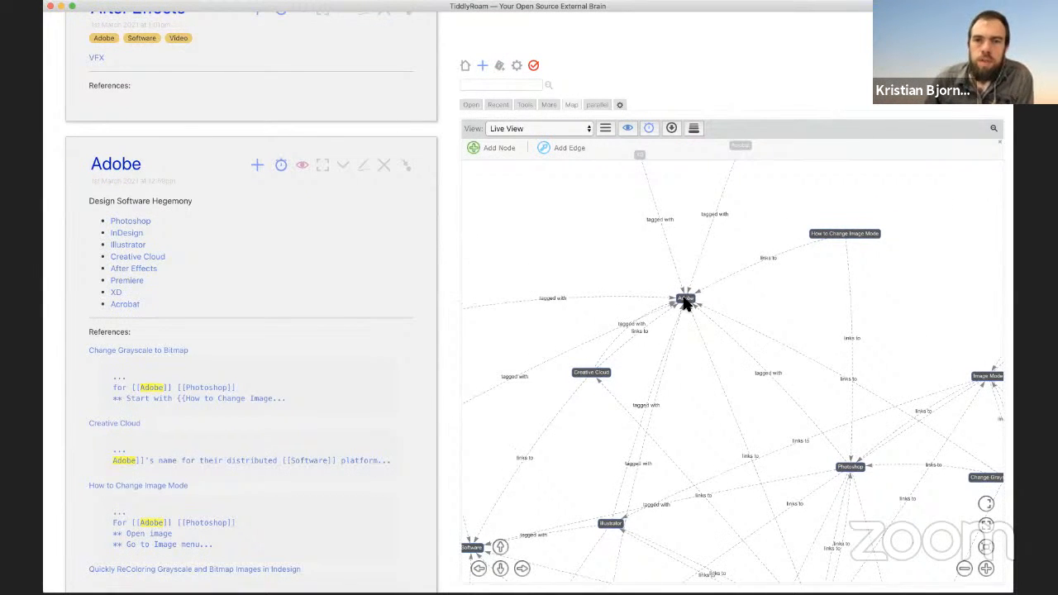
{"action": "mouse_move", "coordinate": [686, 301]}
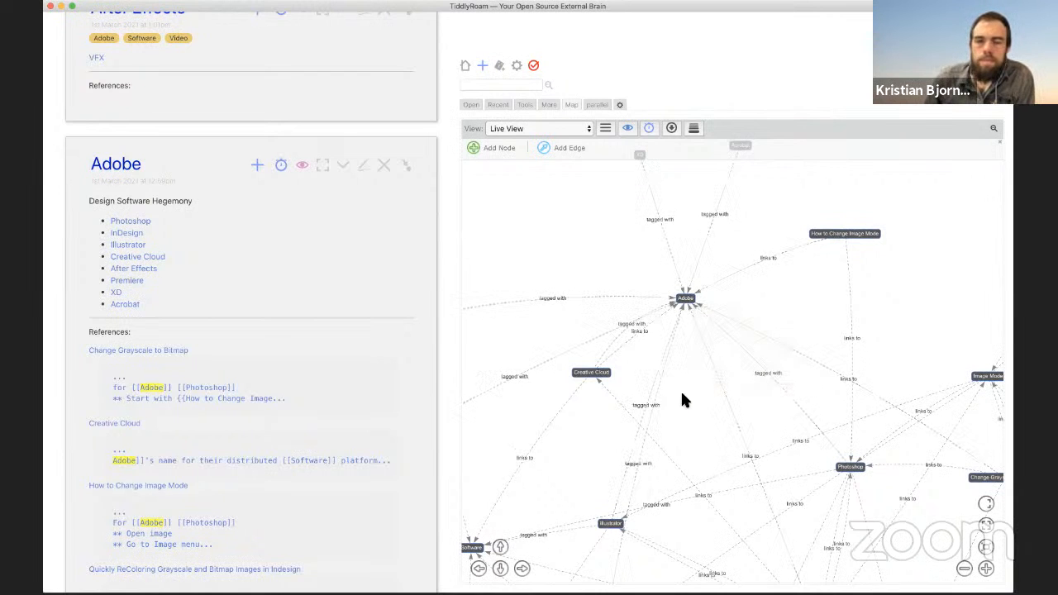
{"action": "scroll", "coordinate": [693, 374], "scroll_direction": "up", "scroll_amount": 2}
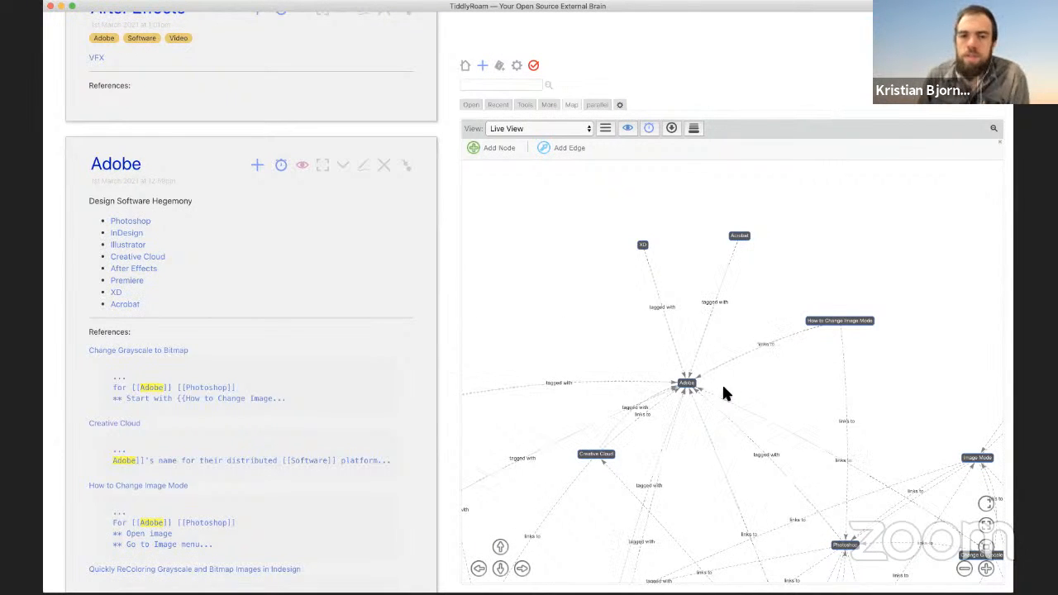
Step: Bring the Image Mode and Bitmap nodes into view and select Change Grayscale to Bitmap
{"action": "left_click_drag", "start_coordinate": [713, 378], "coordinate": [569, 296]}
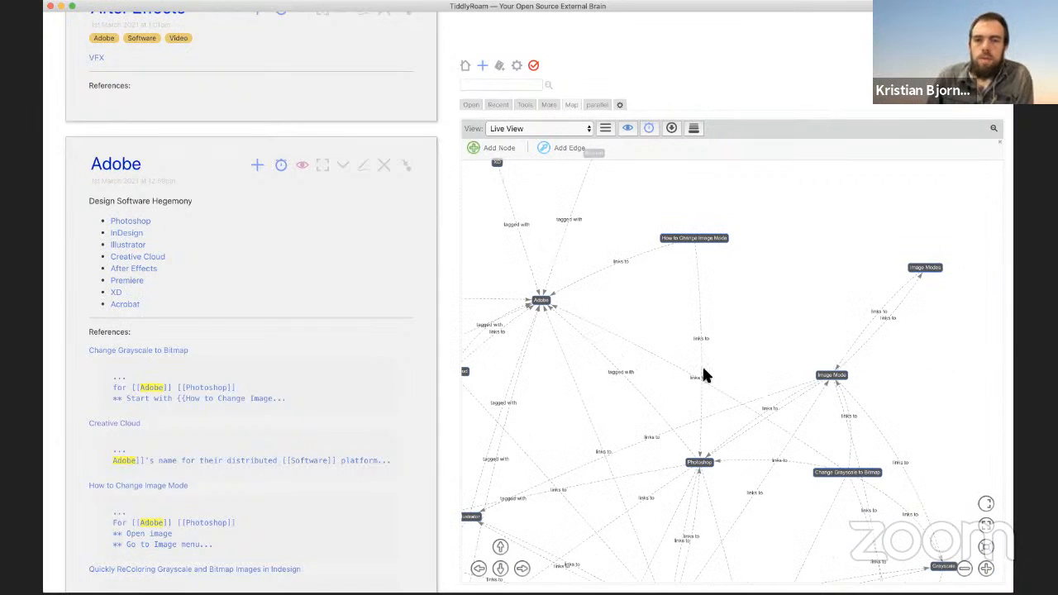
{"action": "mouse_move", "coordinate": [869, 472]}
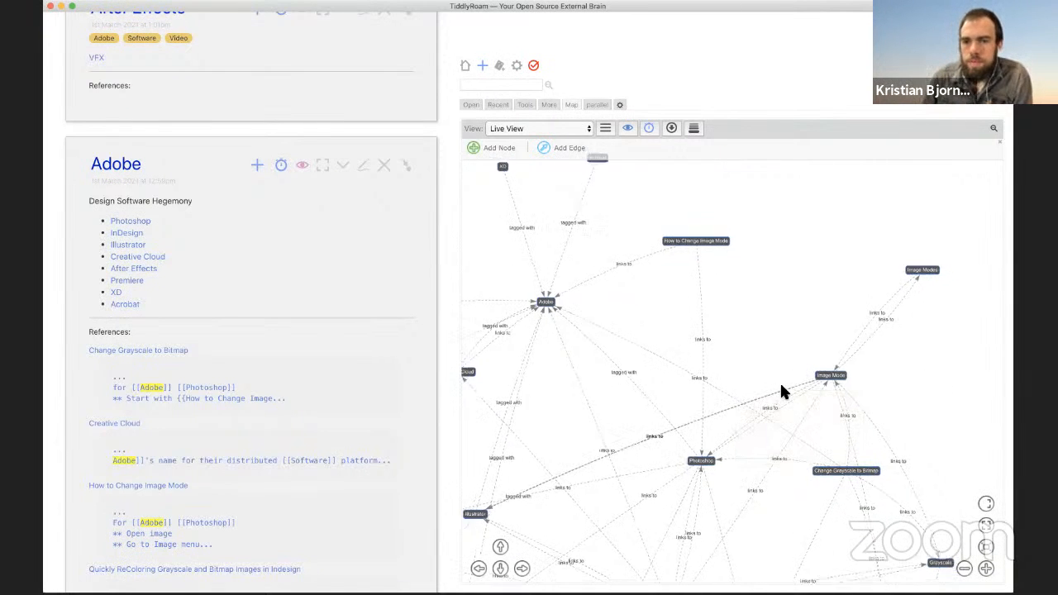
{"action": "scroll", "coordinate": [780, 386], "scroll_direction": "down", "scroll_amount": 3}
{"action": "left_click_drag", "start_coordinate": [620, 431], "coordinate": [759, 351]}
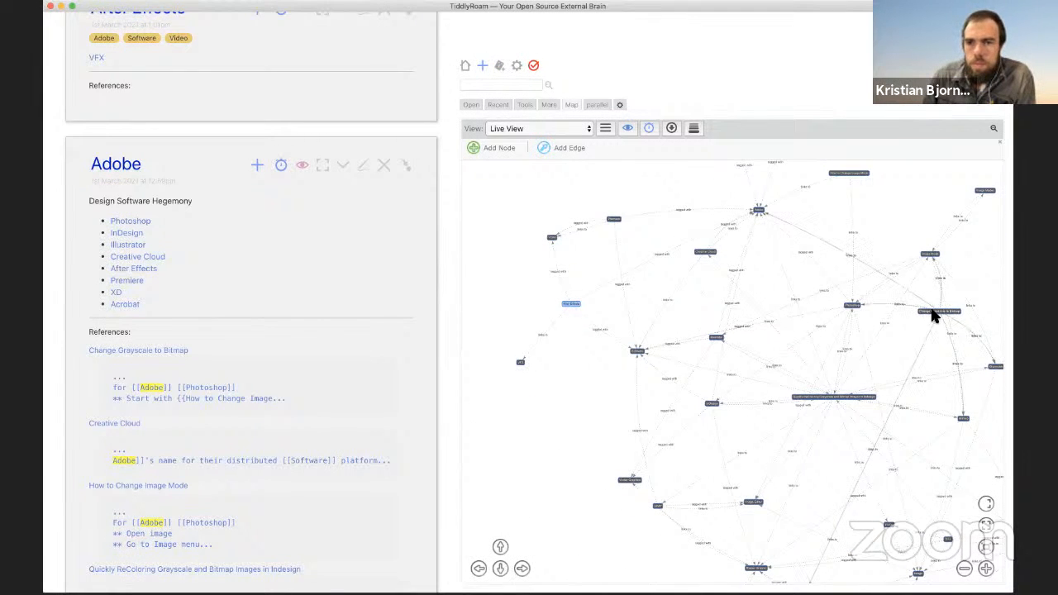
{"action": "left_click", "coordinate": [932, 314]}
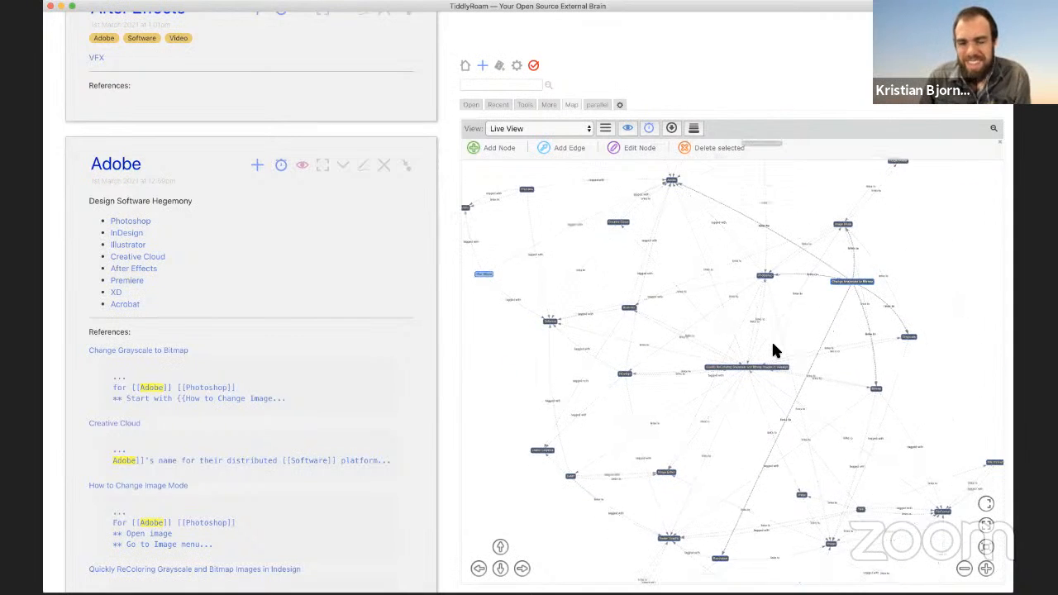
{"action": "scroll", "coordinate": [783, 401], "scroll_direction": "up", "scroll_amount": 5}
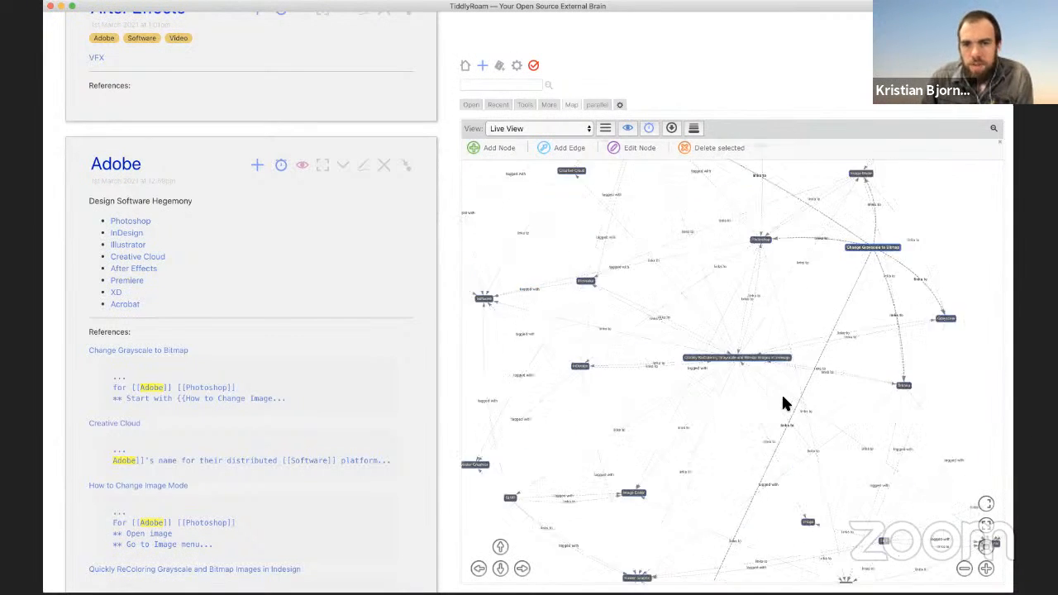
Step: Bring Photoshop into view and inspect the link from ReColoring to Image Mode
{"action": "left_click_drag", "start_coordinate": [709, 360], "coordinate": [785, 466]}
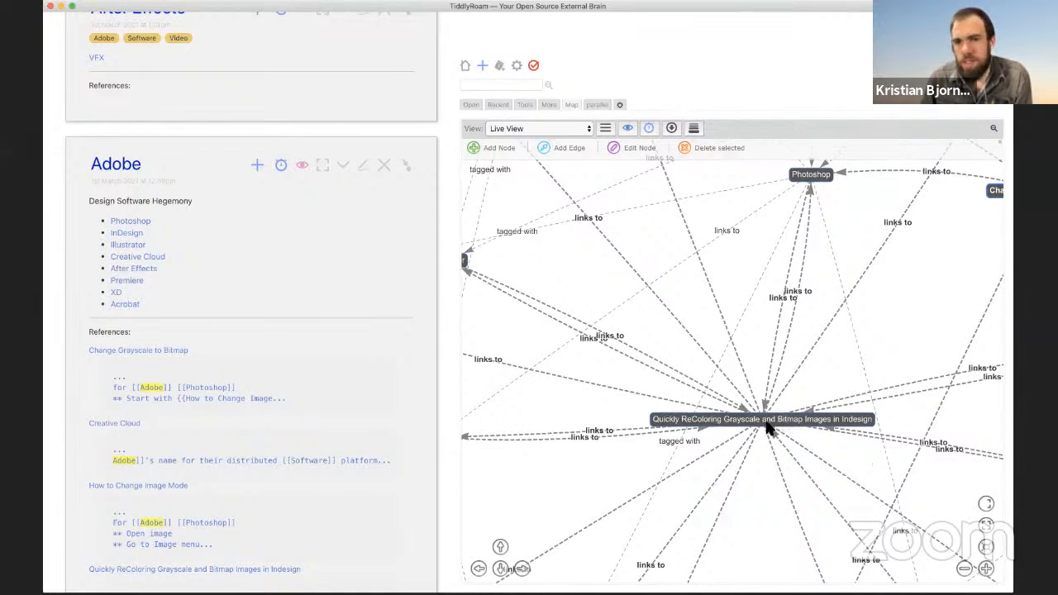
{"action": "scroll", "coordinate": [765, 430], "scroll_direction": "down", "scroll_amount": 3}
{"action": "scroll", "coordinate": [765, 429], "scroll_direction": "down", "scroll_amount": 2}
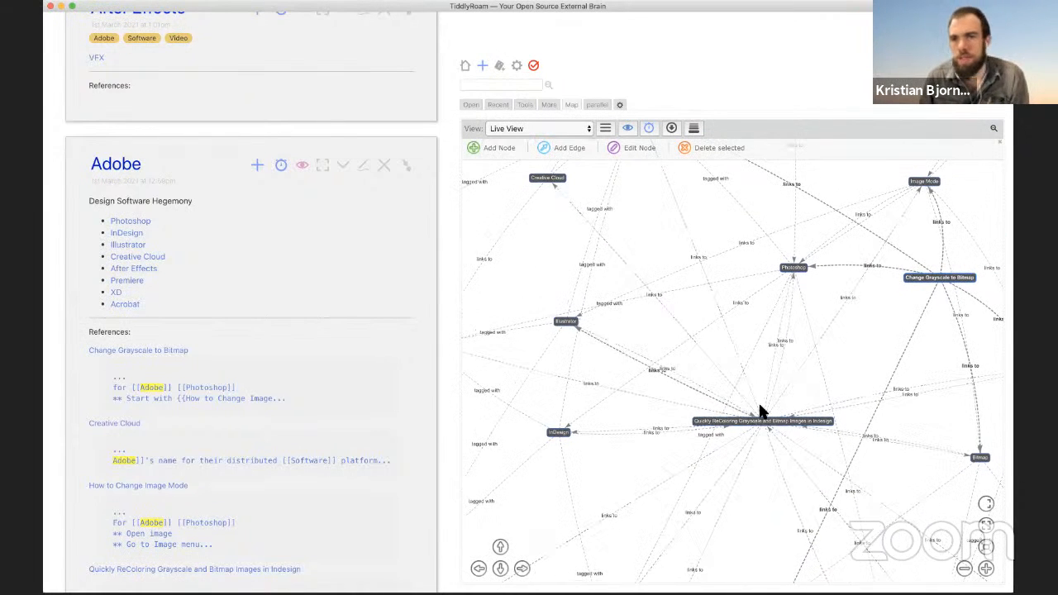
{"action": "left_click", "coordinate": [827, 319]}
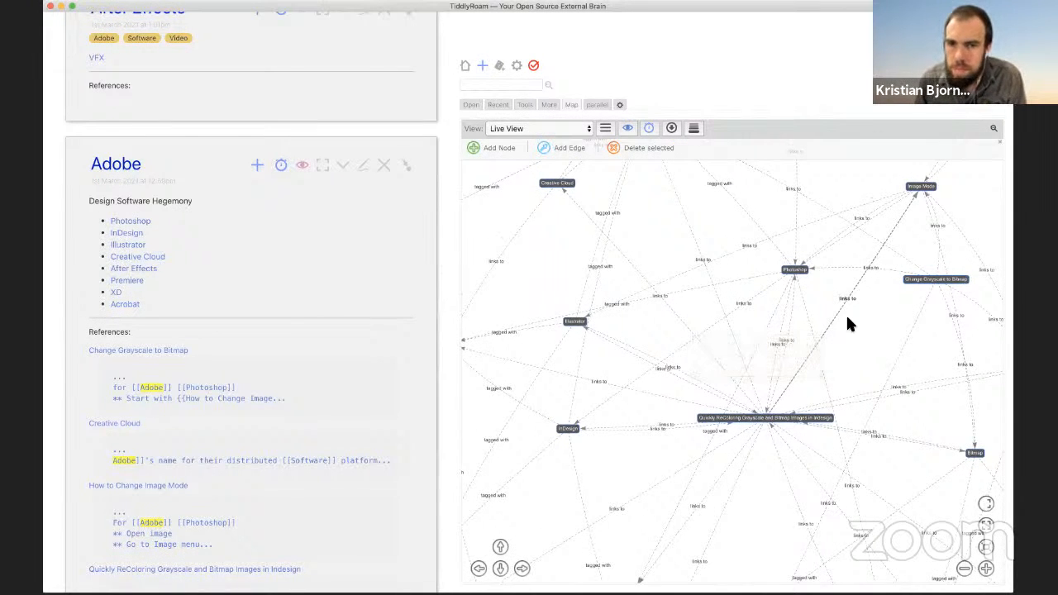
Step: Locate the How to Change Image Mode node and open its tiddler from the map
{"action": "left_click_drag", "start_coordinate": [877, 299], "coordinate": [782, 416]}
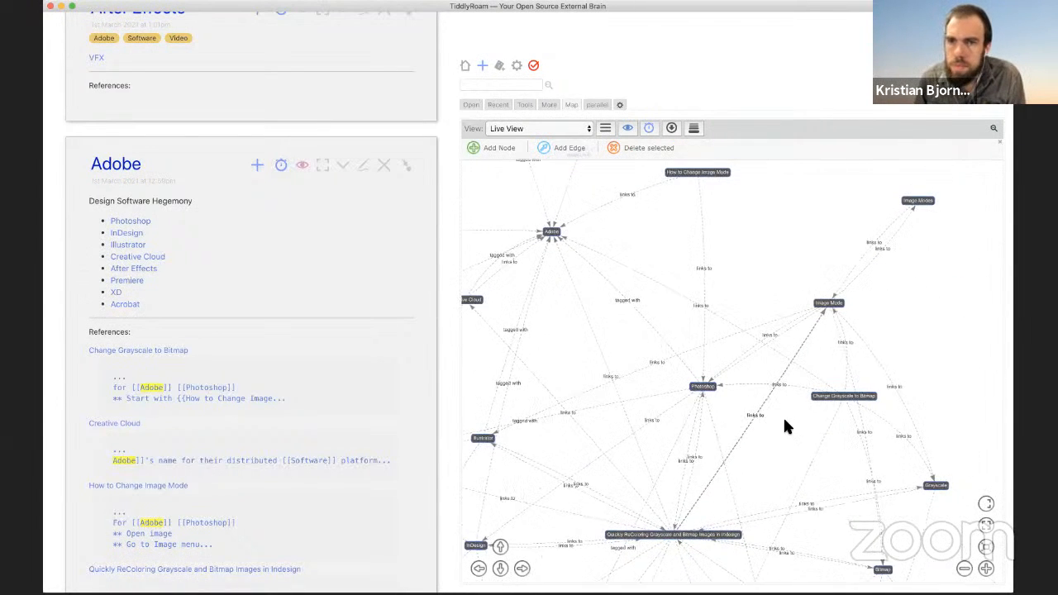
{"action": "left_click", "coordinate": [829, 305]}
{"action": "left_click", "coordinate": [809, 338]}
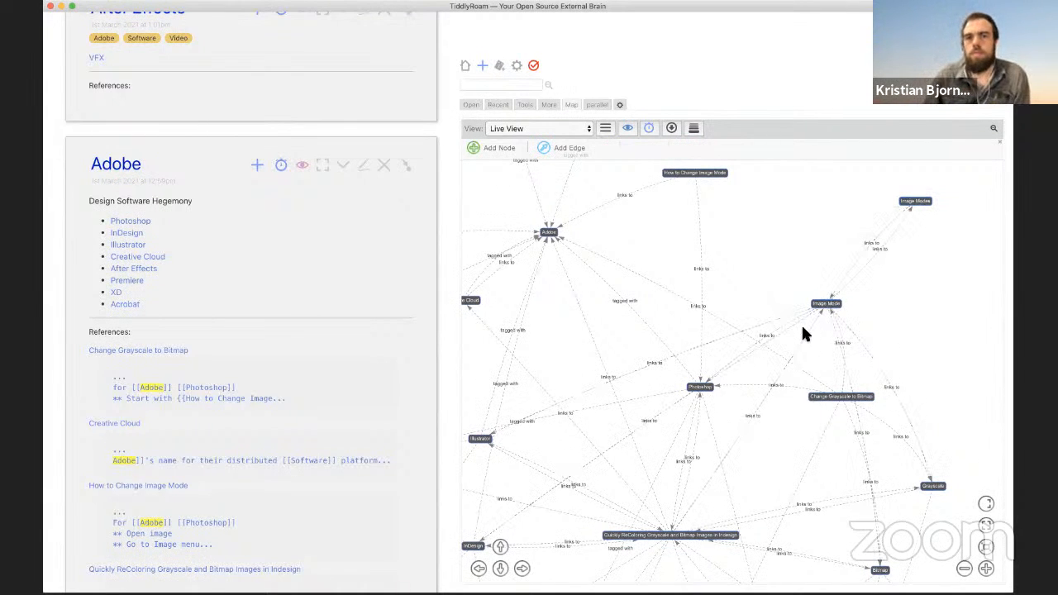
{"action": "left_click", "coordinate": [771, 257]}
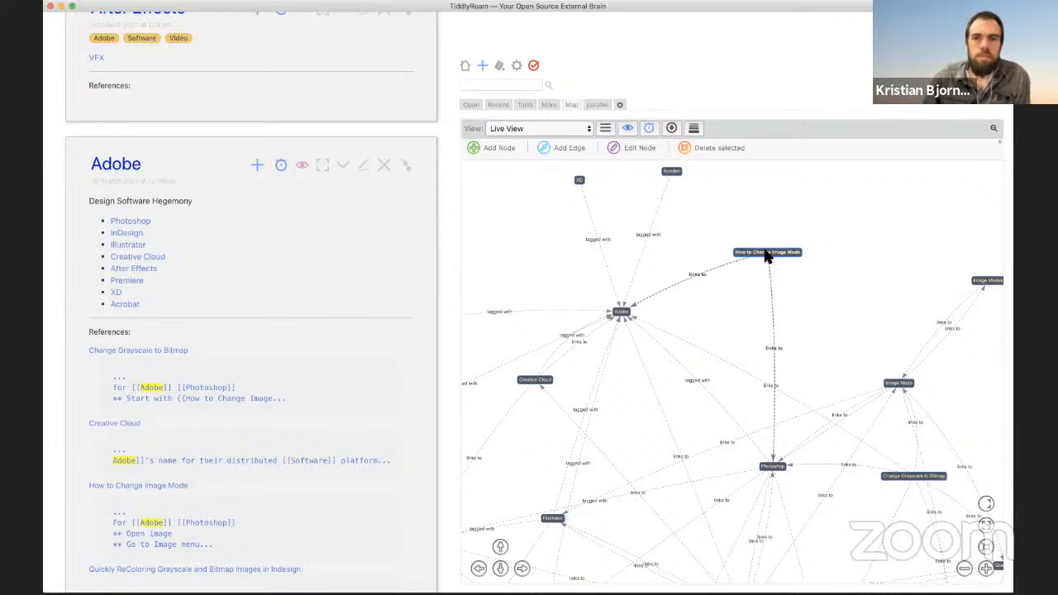
{"action": "double_click", "coordinate": [767, 257]}
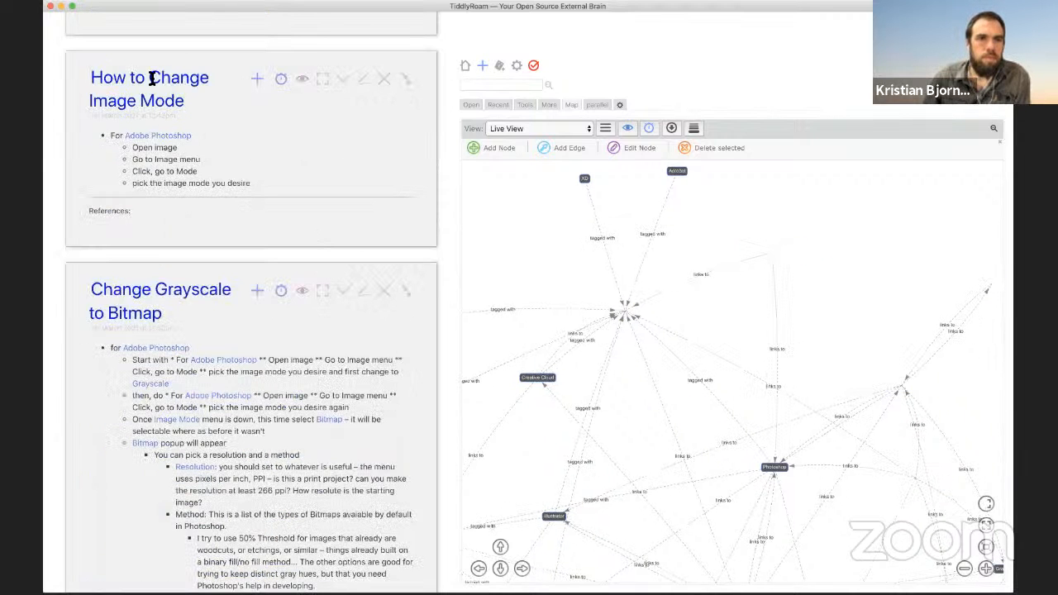
Step: Edit How to Change Image Mode, add the 'Image Mode' tag, and save
{"action": "left_click", "coordinate": [363, 80]}
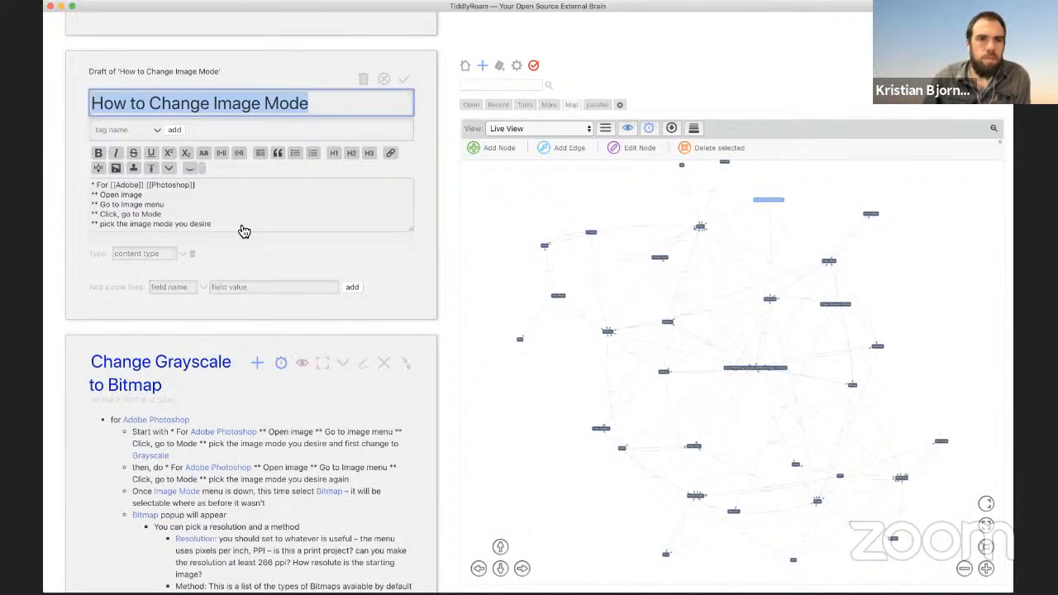
{"action": "left_click", "coordinate": [232, 224]}
{"action": "key", "text": "Return"}
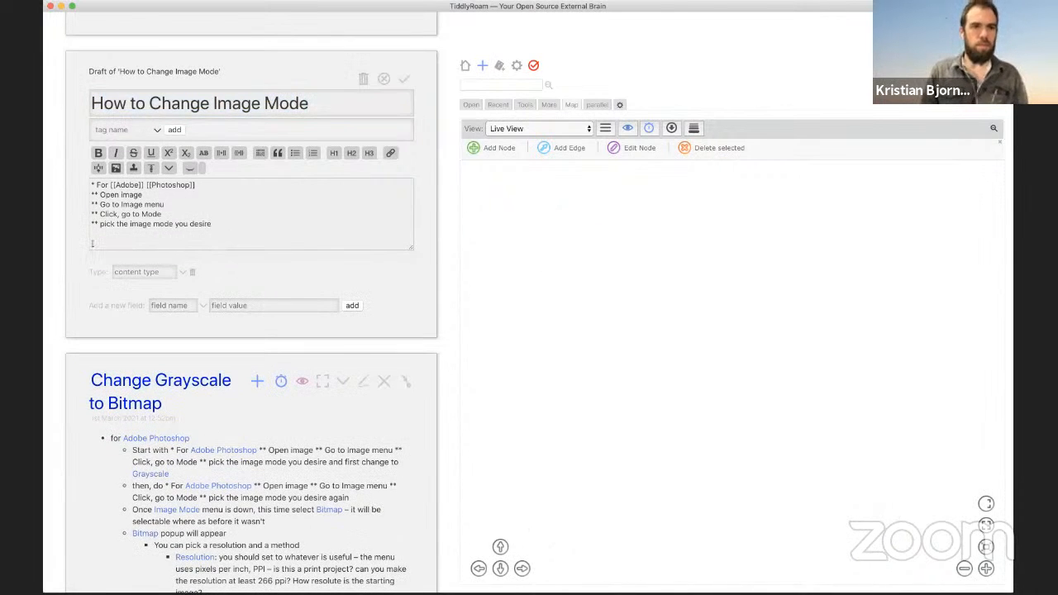
{"action": "key", "text": "BackSpace"}
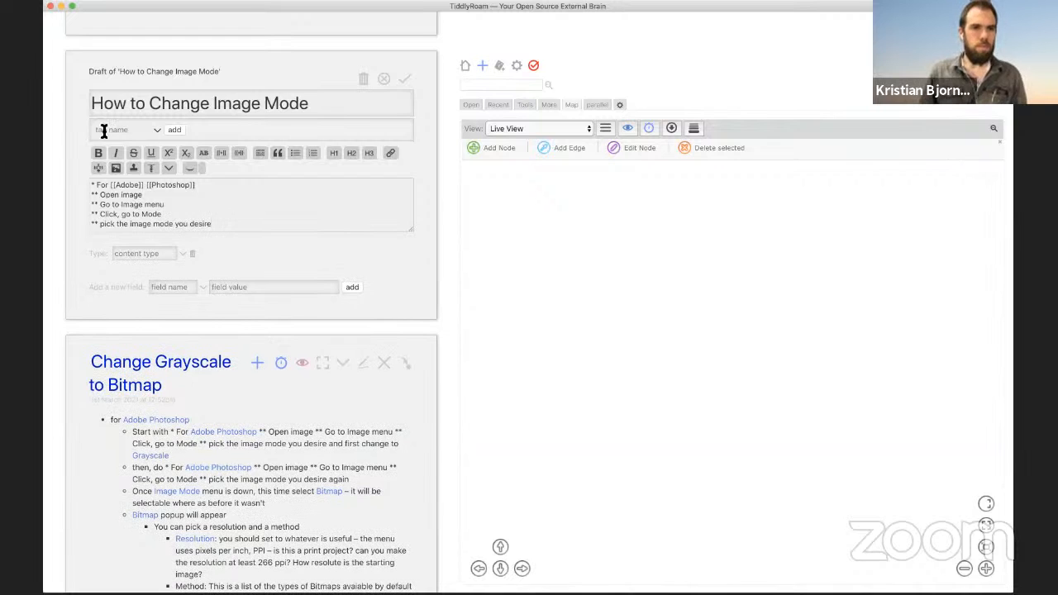
{"action": "left_click", "coordinate": [104, 130]}
{"action": "type", "text": "image"}
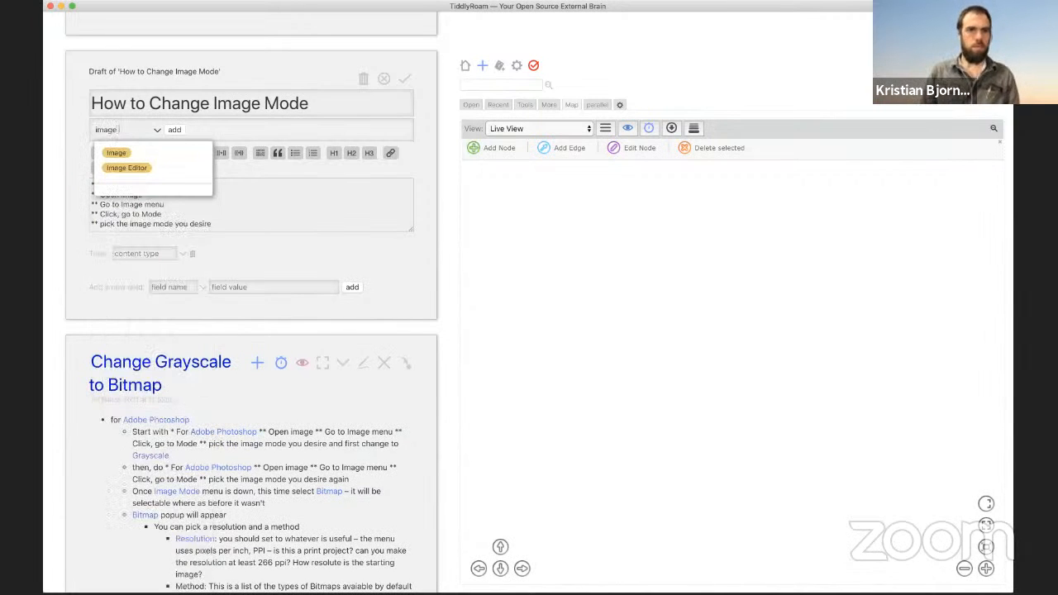
{"action": "key", "text": "super+a"}
{"action": "type", "text": "Image Mode"}
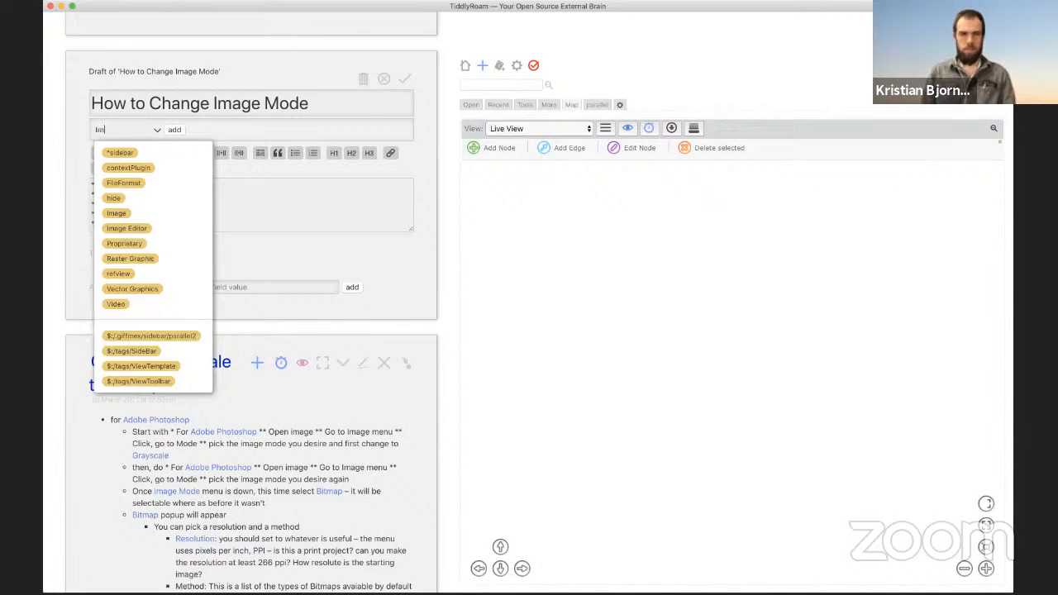
{"action": "left_click", "coordinate": [171, 131]}
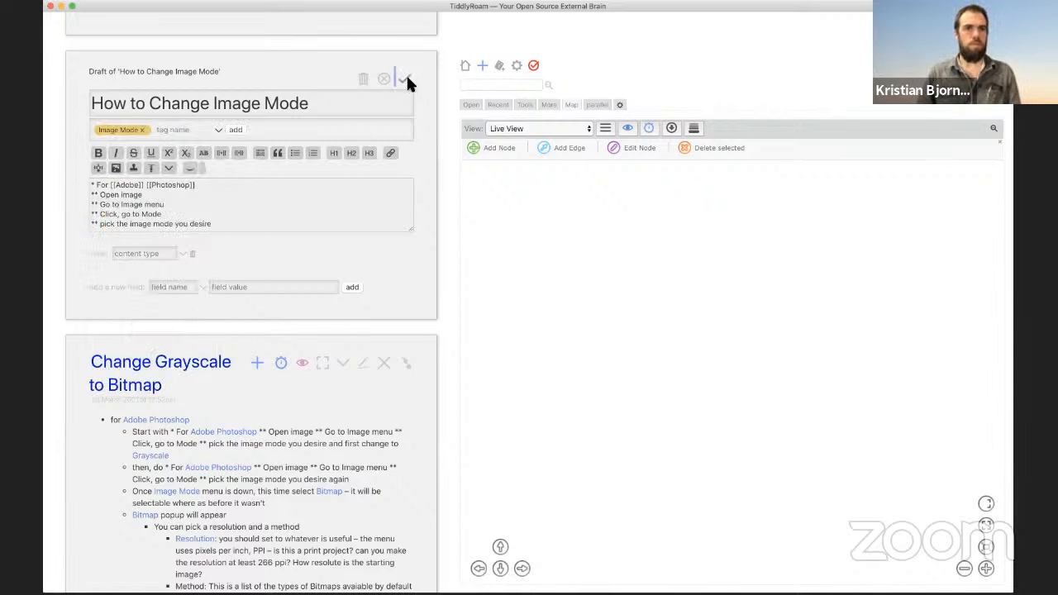
{"action": "left_click", "coordinate": [404, 78]}
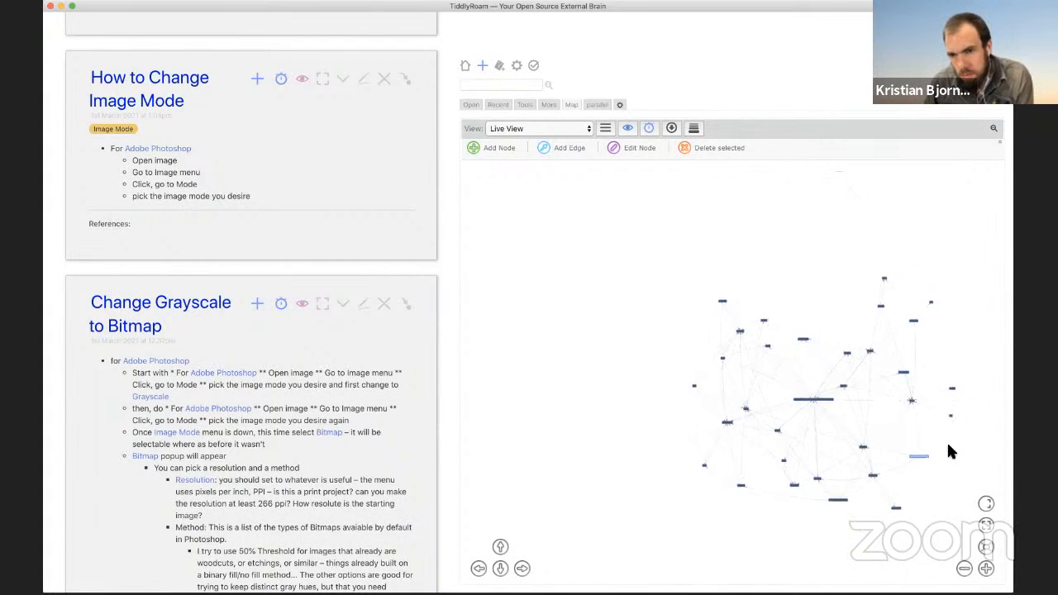
{"action": "scroll", "coordinate": [948, 444], "scroll_direction": "up", "scroll_amount": 10}
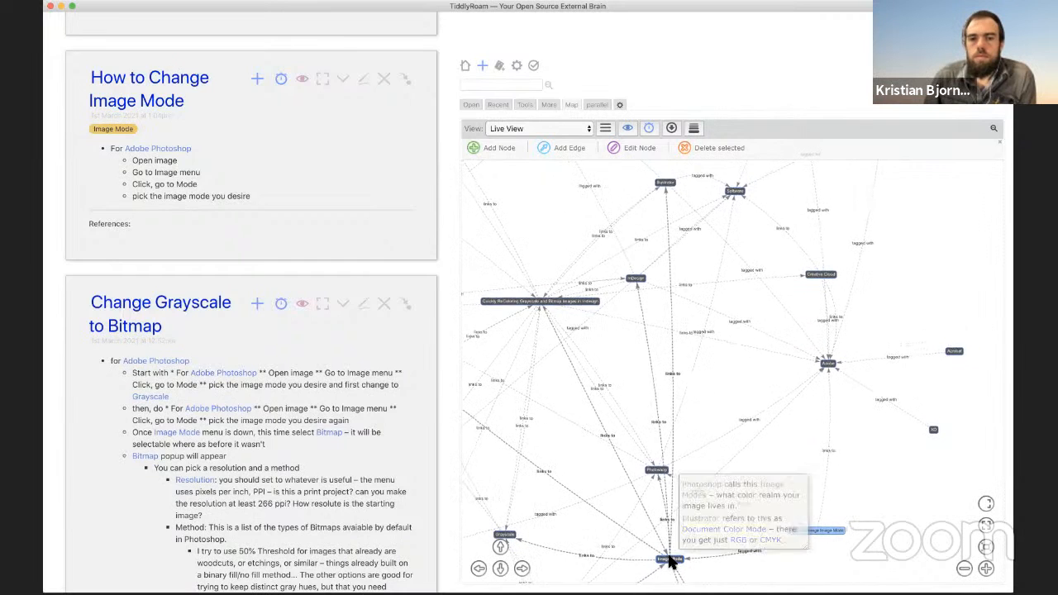
{"action": "left_click", "coordinate": [671, 561]}
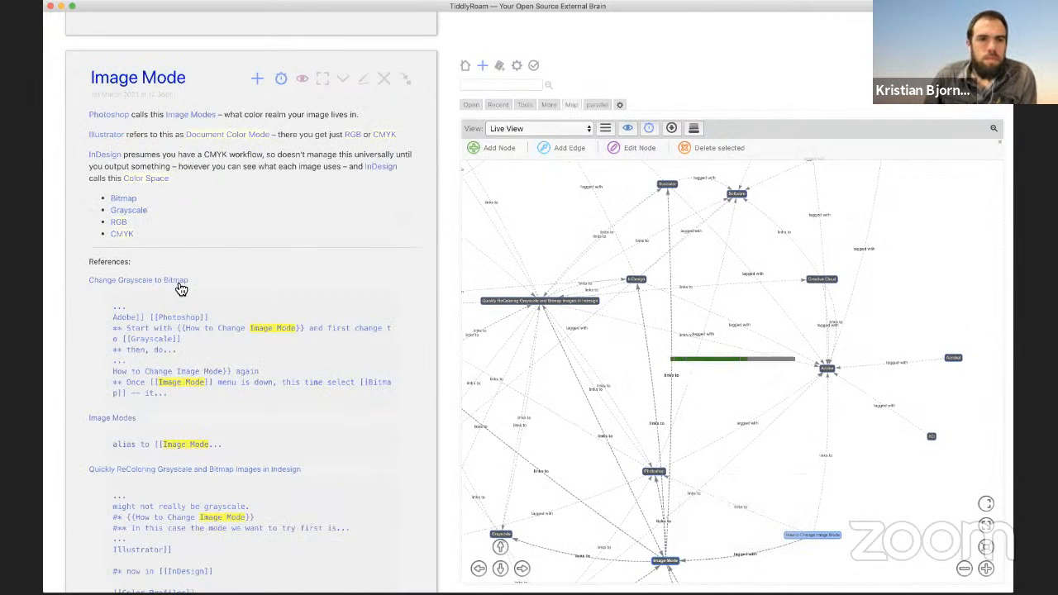
{"action": "scroll", "coordinate": [181, 289], "scroll_direction": "down", "scroll_amount": 5}
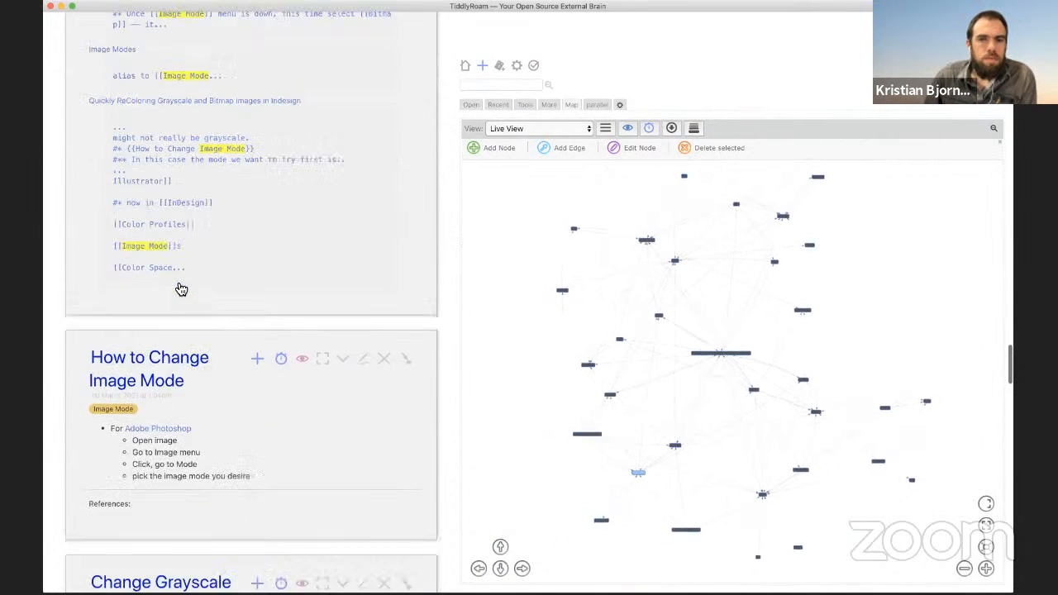
{"action": "scroll", "coordinate": [181, 289], "scroll_direction": "down", "scroll_amount": 7}
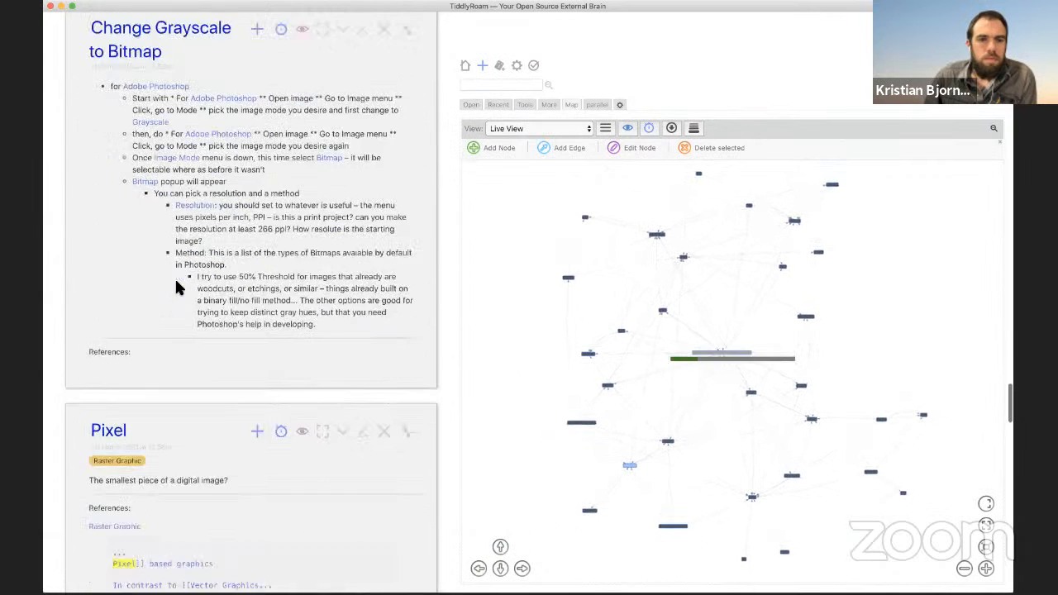
{"action": "scroll", "coordinate": [176, 285], "scroll_direction": "up", "scroll_amount": 1}
{"action": "scroll", "coordinate": [177, 285], "scroll_direction": "down", "scroll_amount": 2}
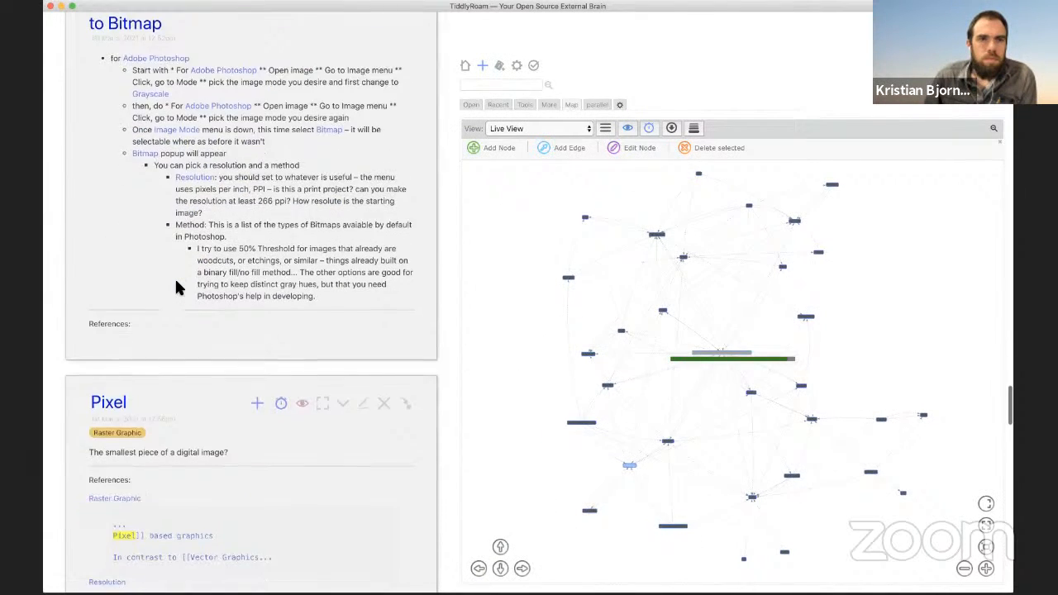
{"action": "scroll", "coordinate": [176, 287], "scroll_direction": "down", "scroll_amount": 8}
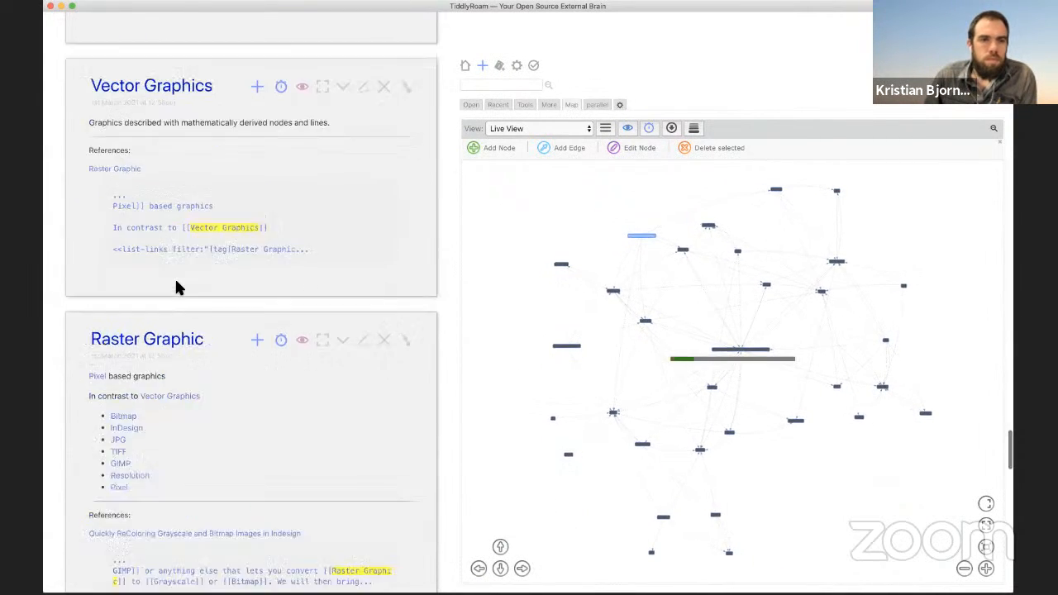
{"action": "scroll", "coordinate": [177, 287], "scroll_direction": "down", "scroll_amount": 9}
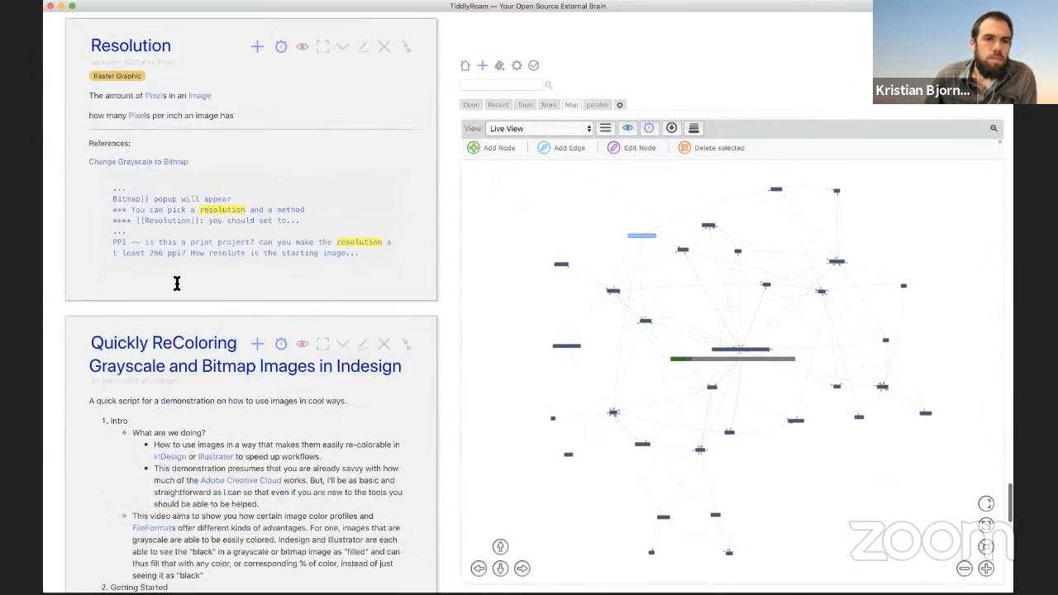
{"action": "scroll", "coordinate": [176, 284], "scroll_direction": "down", "scroll_amount": 8}
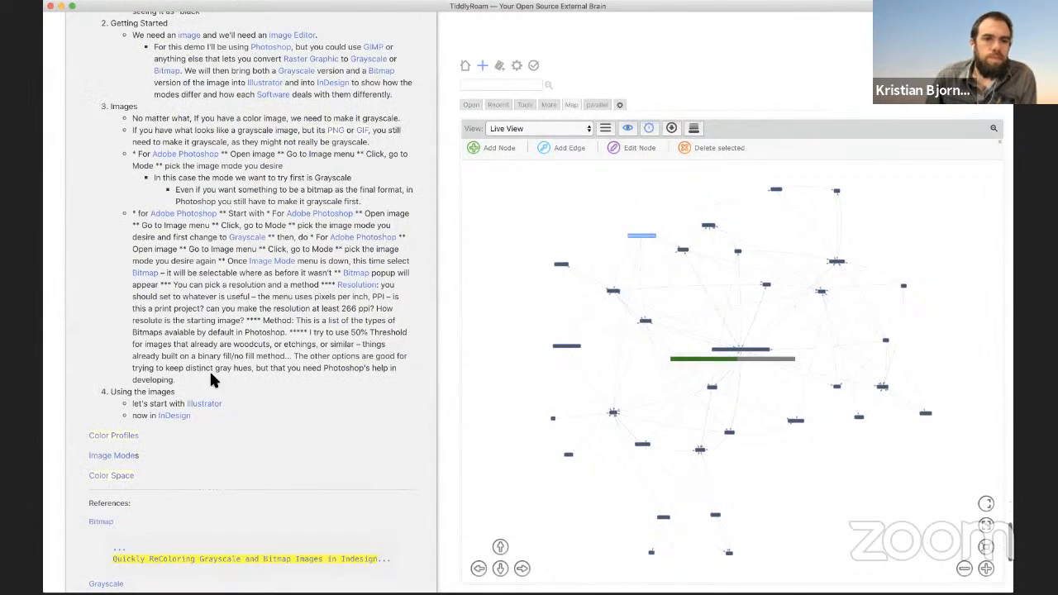
Step: Highlight and clear text in the Quickly ReColoring tiddler, then select its top lines
{"action": "left_click_drag", "start_coordinate": [248, 344], "coordinate": [271, 417]}
{"action": "left_click", "coordinate": [275, 415]}
{"action": "scroll", "coordinate": [277, 415], "scroll_direction": "up", "scroll_amount": 8}
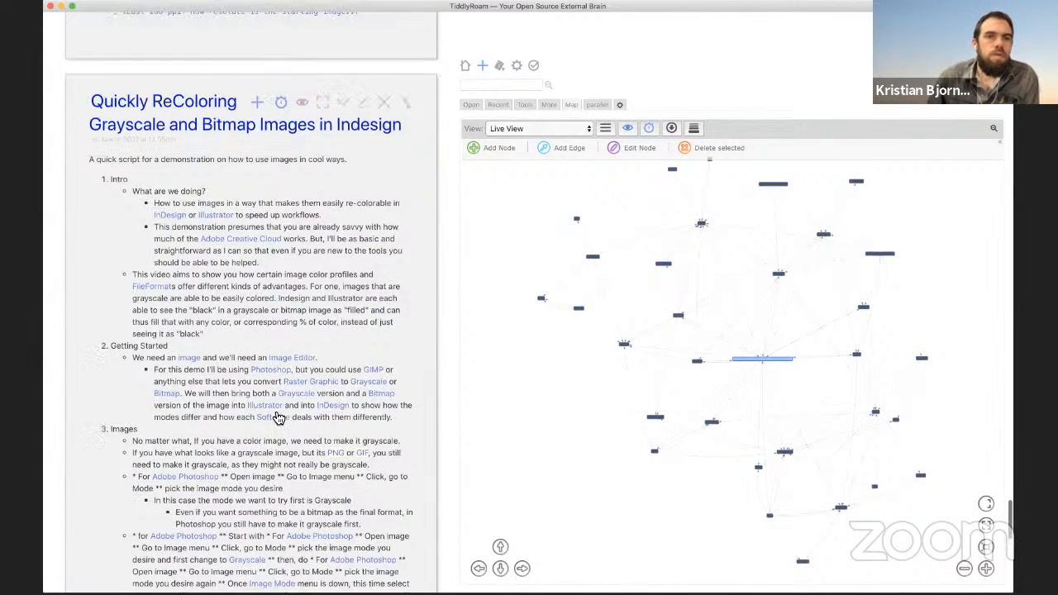
{"action": "scroll", "coordinate": [278, 418], "scroll_direction": "up", "scroll_amount": 1}
{"action": "left_click_drag", "start_coordinate": [90, 109], "coordinate": [405, 143]}
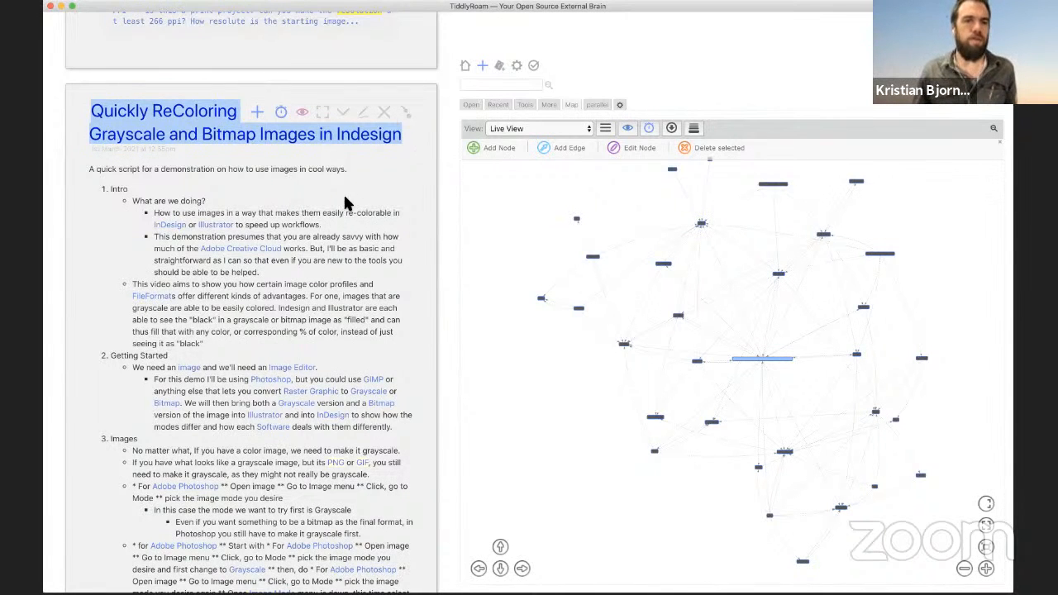
Step: Scroll through the story river and show the Open list of 22 open tiddlers
{"action": "scroll", "coordinate": [317, 211], "scroll_direction": "down", "scroll_amount": 5}
{"action": "scroll", "coordinate": [322, 225], "scroll_direction": "down", "scroll_amount": 1}
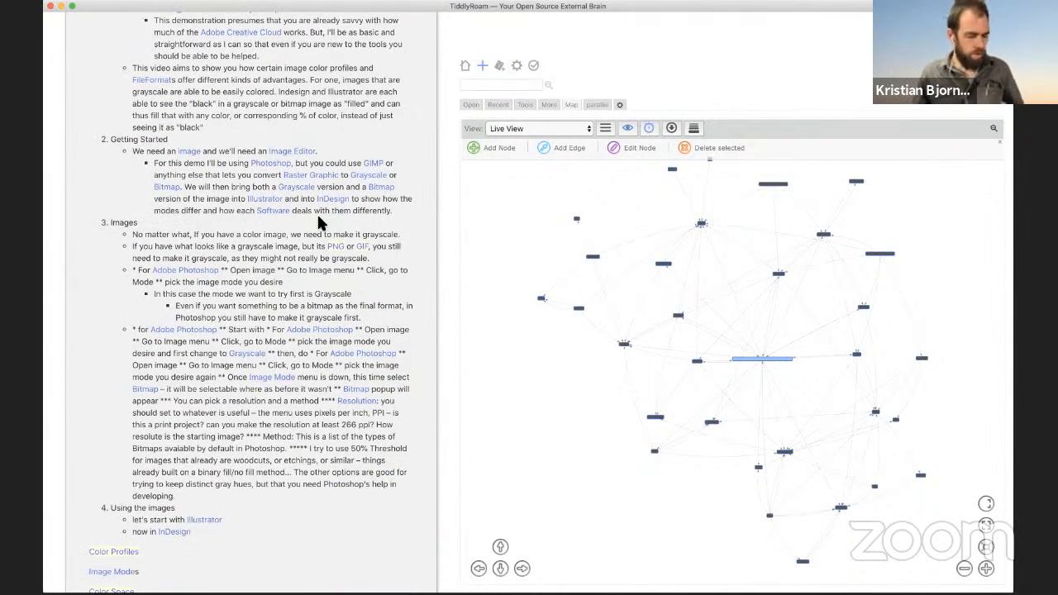
{"action": "scroll", "coordinate": [299, 234], "scroll_direction": "down", "scroll_amount": 4}
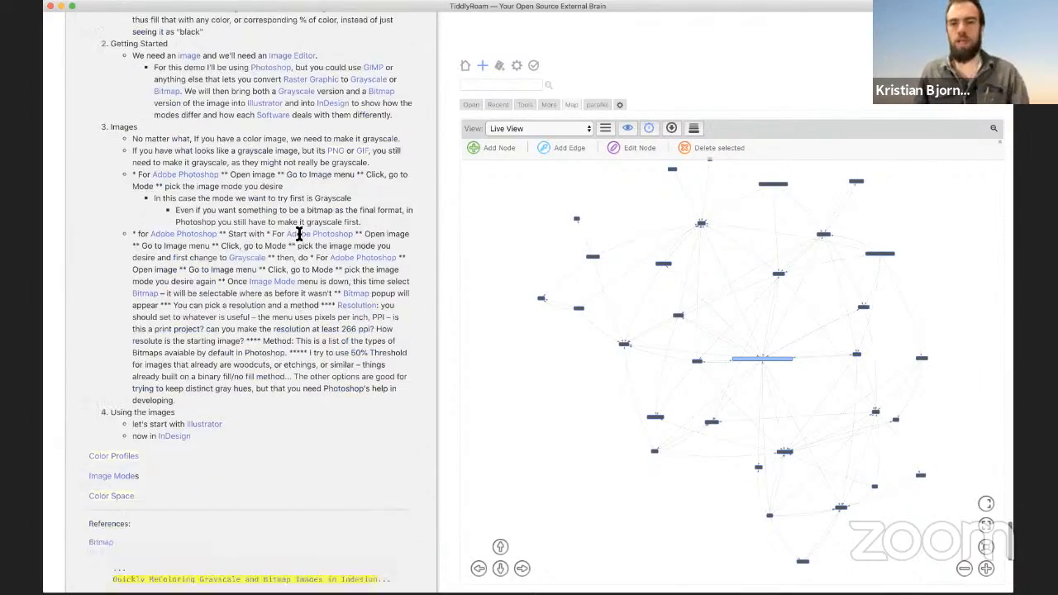
{"action": "scroll", "coordinate": [299, 233], "scroll_direction": "down", "scroll_amount": 6}
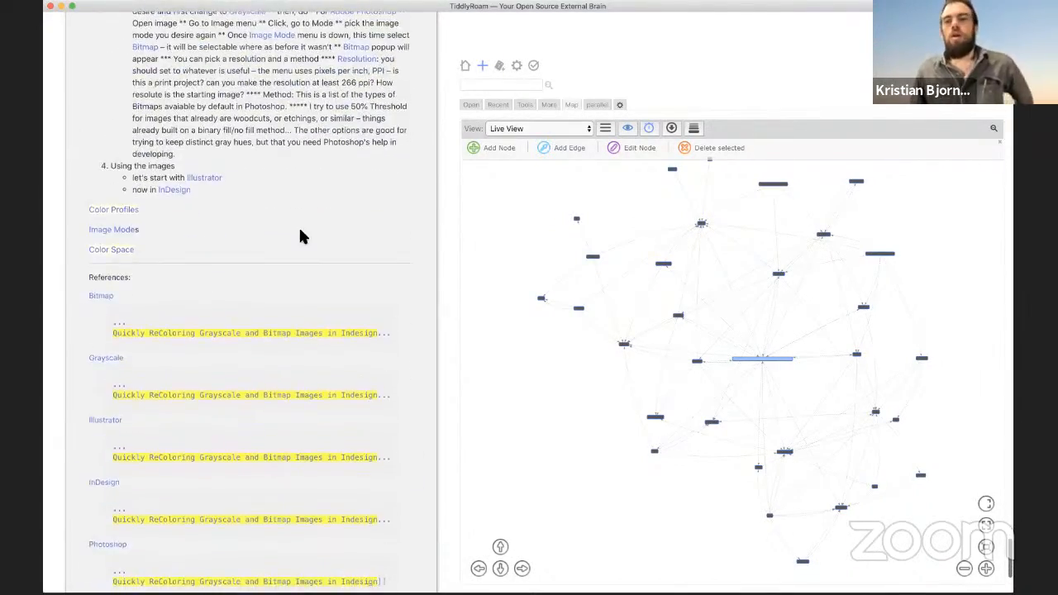
{"action": "scroll", "coordinate": [300, 233], "scroll_direction": "up", "scroll_amount": 6}
{"action": "scroll", "coordinate": [300, 232], "scroll_direction": "up", "scroll_amount": 20}
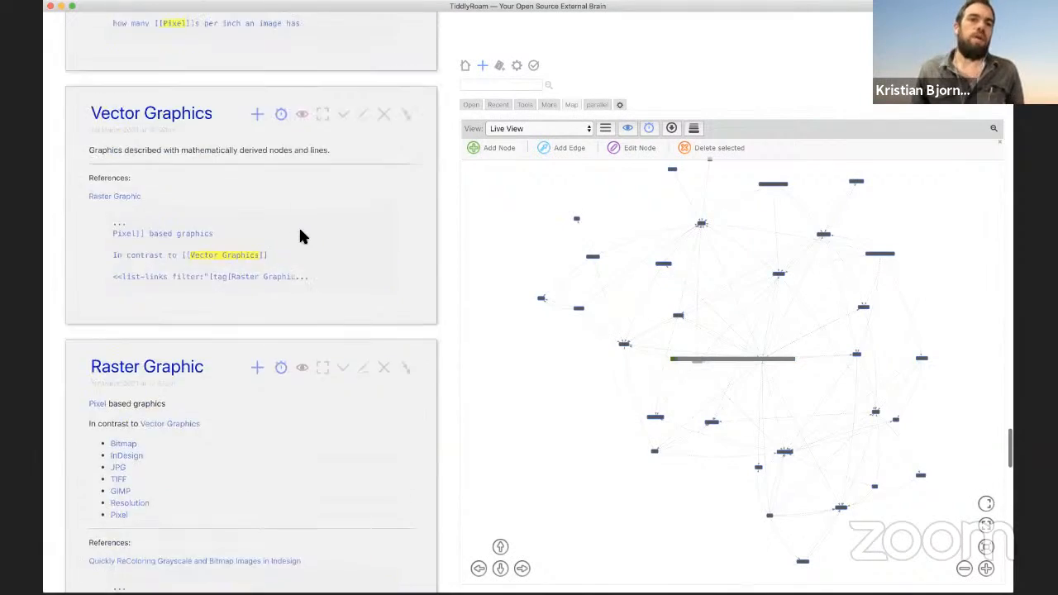
{"action": "scroll", "coordinate": [304, 238], "scroll_direction": "up", "scroll_amount": 20}
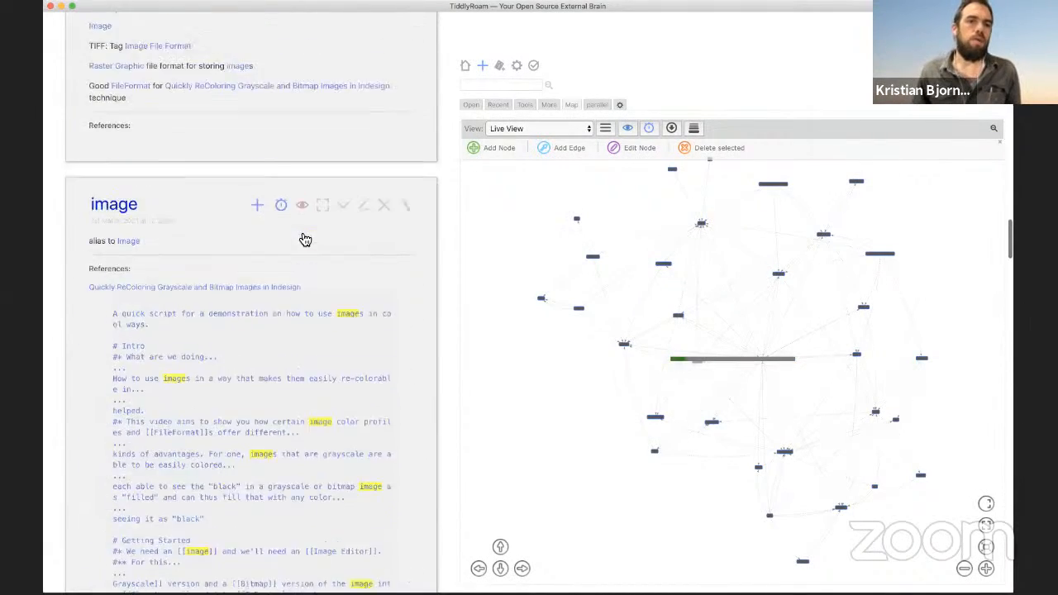
{"action": "scroll", "coordinate": [302, 238], "scroll_direction": "up", "scroll_amount": 20}
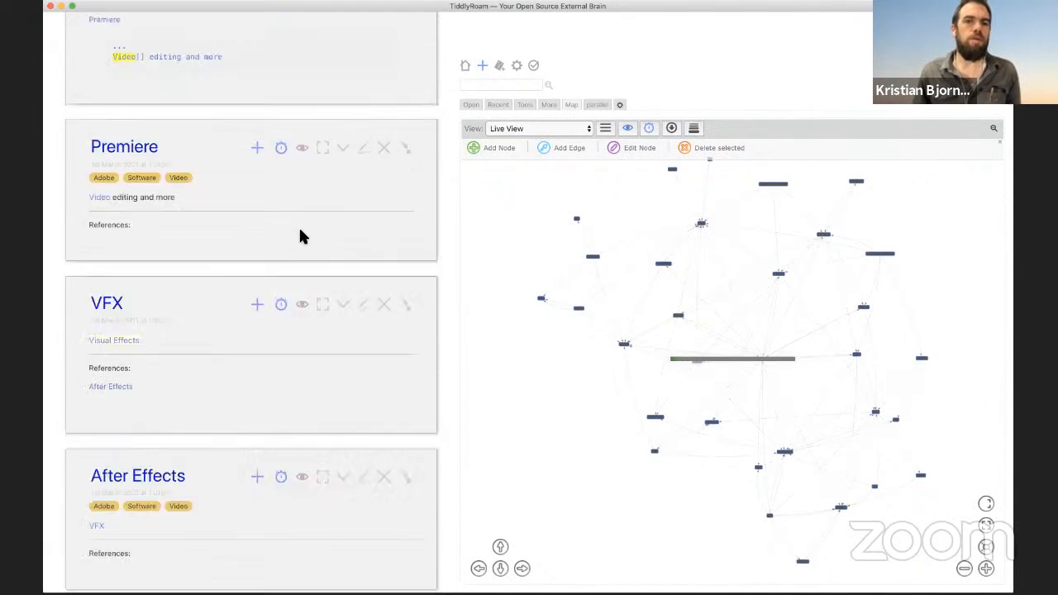
{"action": "left_click", "coordinate": [470, 104]}
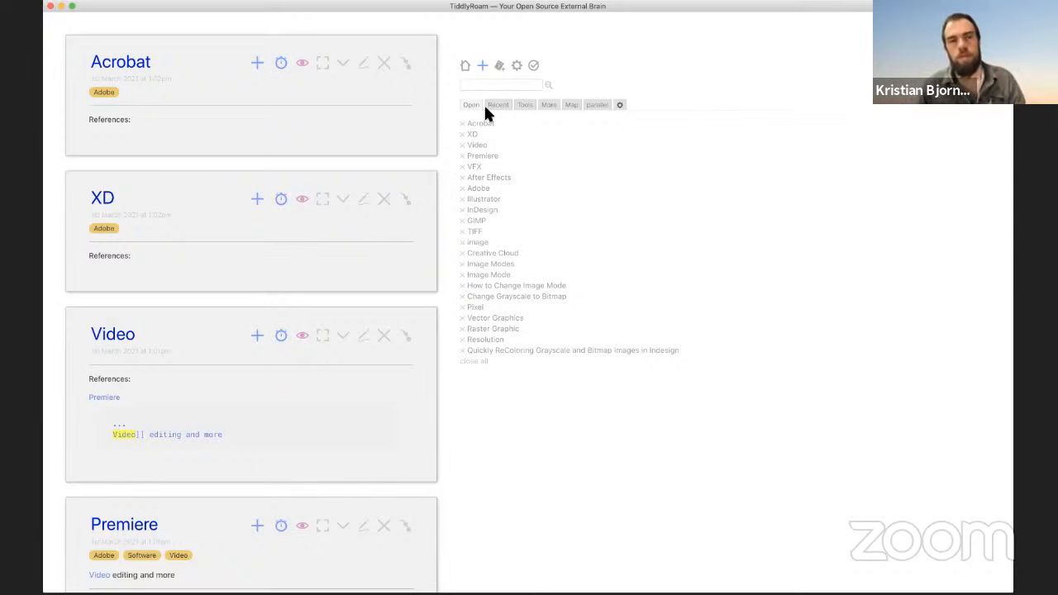
Step: Show the Recent list of tiddlers grouped by modification date
{"action": "left_click", "coordinate": [496, 105]}
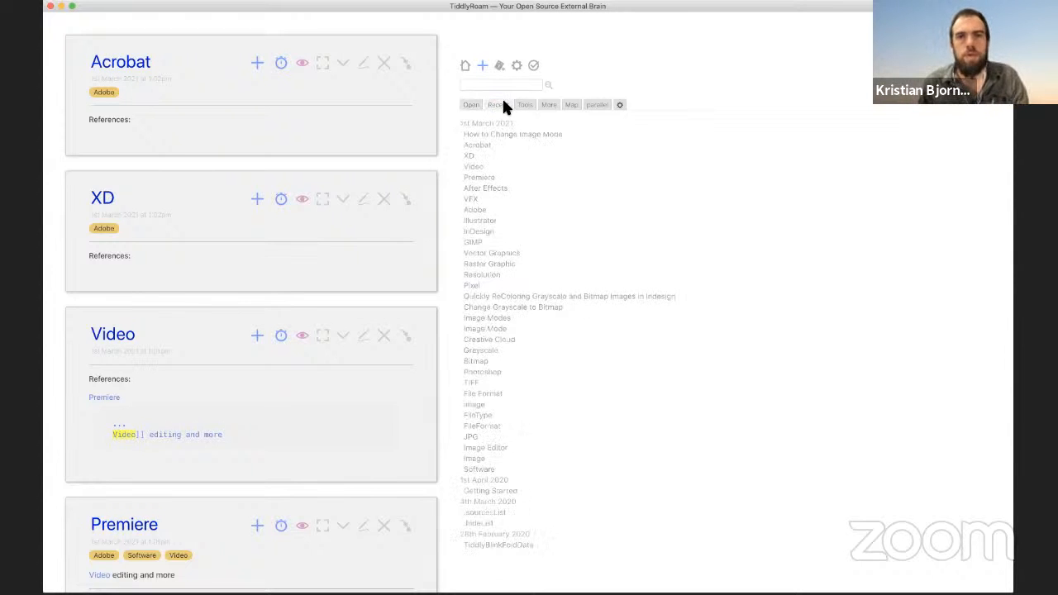
{"action": "scroll", "coordinate": [277, 299], "scroll_direction": "down", "scroll_amount": 5}
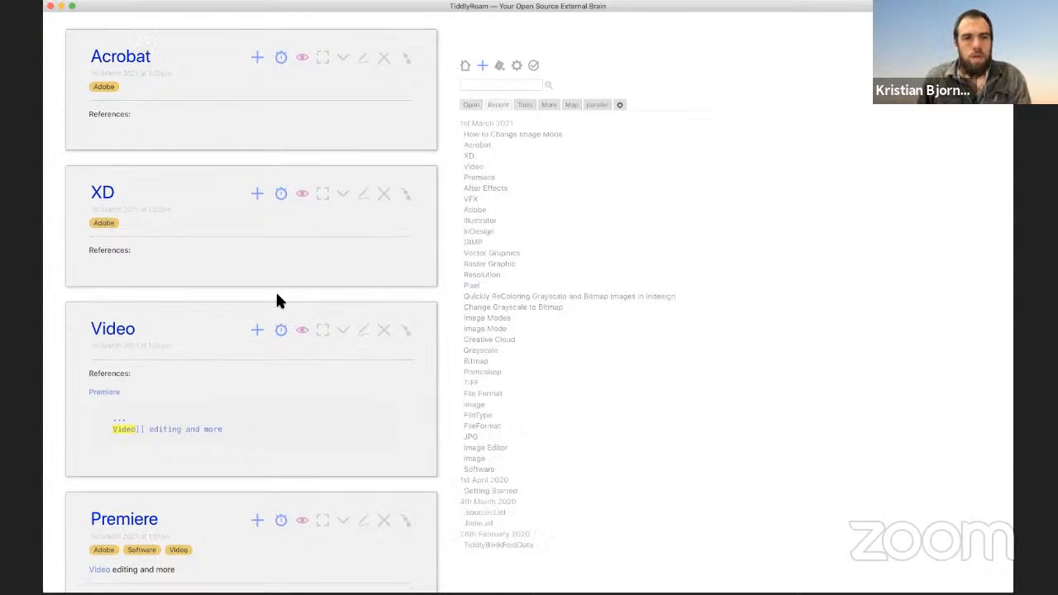
{"action": "scroll", "coordinate": [277, 302], "scroll_direction": "down", "scroll_amount": 15}
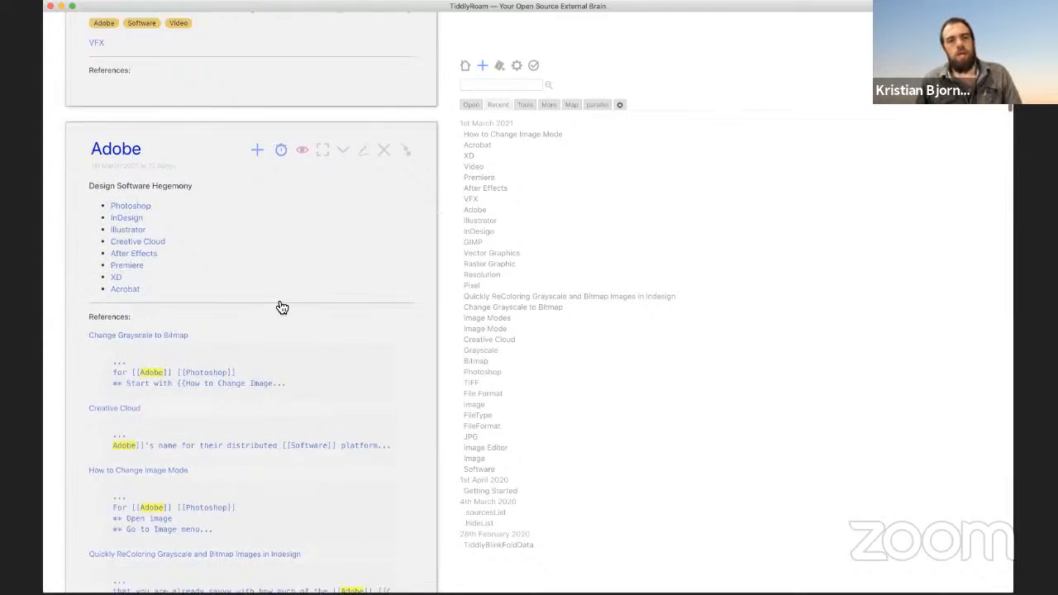
{"action": "scroll", "coordinate": [281, 305], "scroll_direction": "down", "scroll_amount": 15}
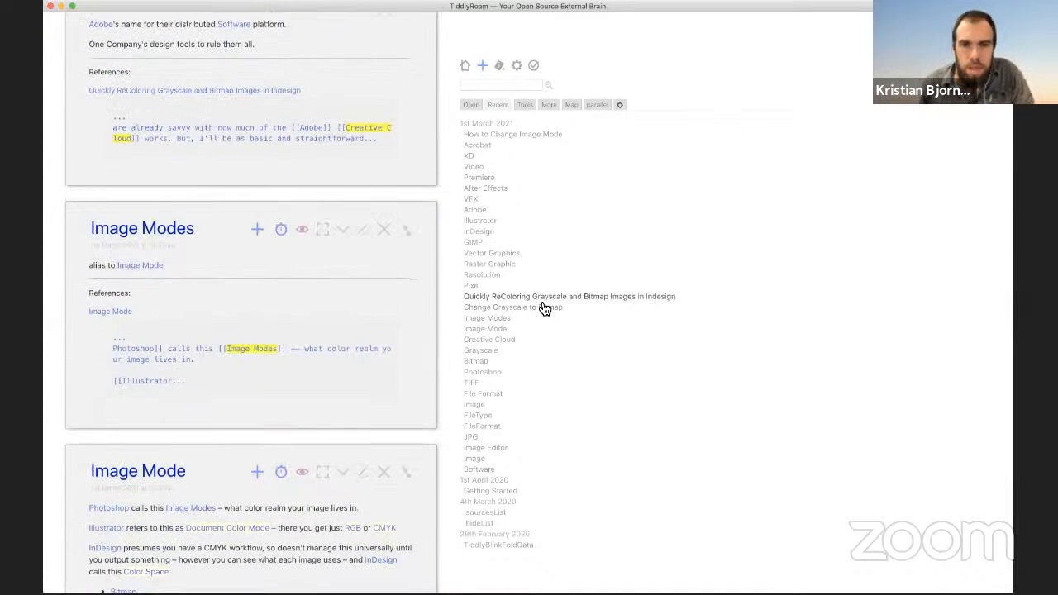
Step: Open Quickly ReColoring Grayscale and Bitmap Images in Indesign and follow its Resolution link
{"action": "left_click", "coordinate": [486, 296]}
{"action": "scroll", "coordinate": [233, 232], "scroll_direction": "down", "scroll_amount": 6}
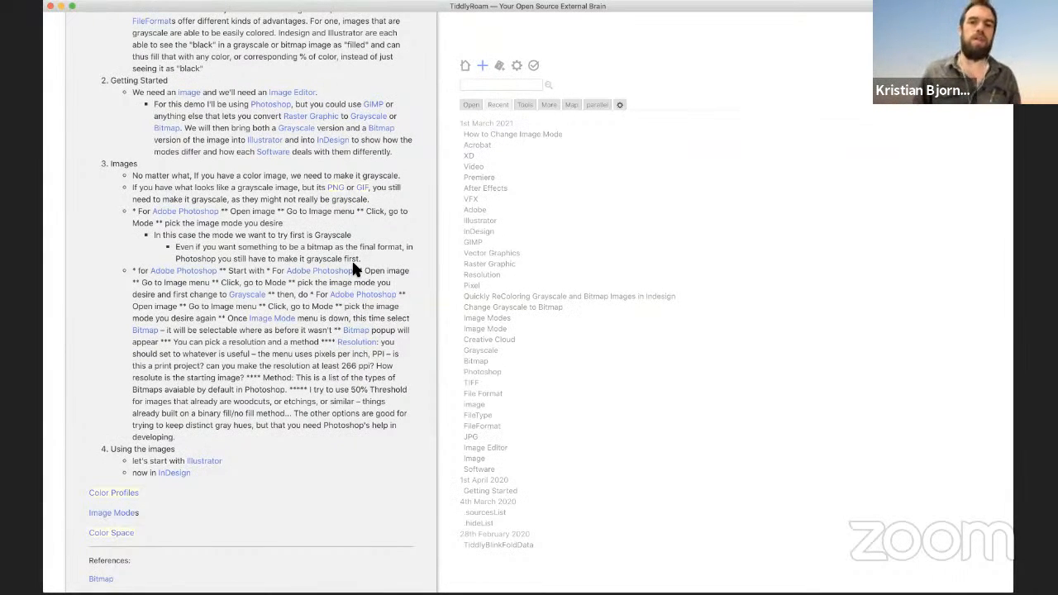
{"action": "left_click", "coordinate": [359, 339]}
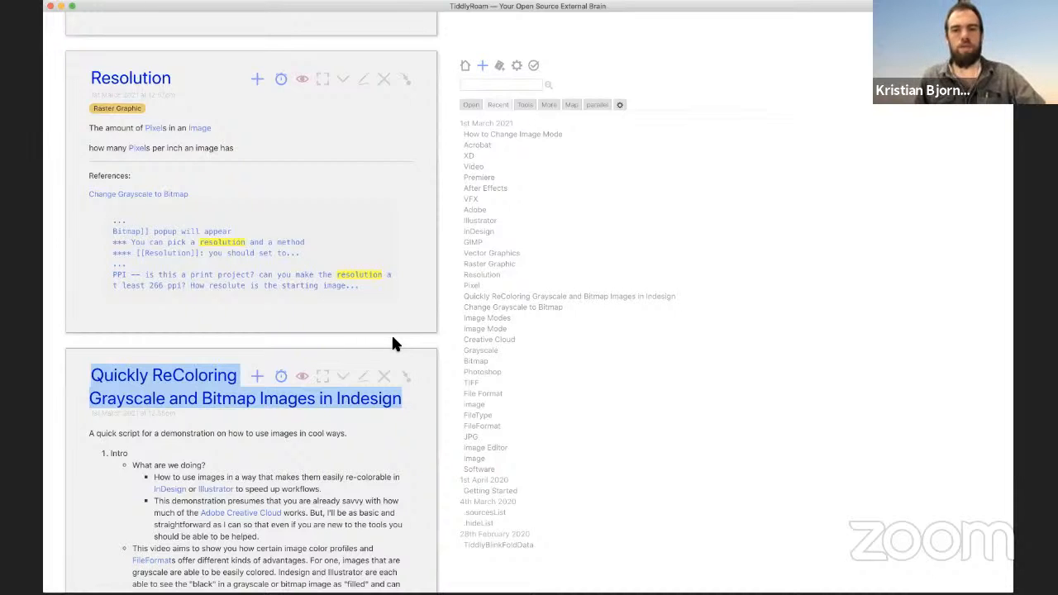
Step: Add a 'Questions:' heading with a bulleted '[[What resolution to work in]]?' link to Resolution
{"action": "left_click", "coordinate": [364, 81]}
{"action": "left_click", "coordinate": [239, 224]}
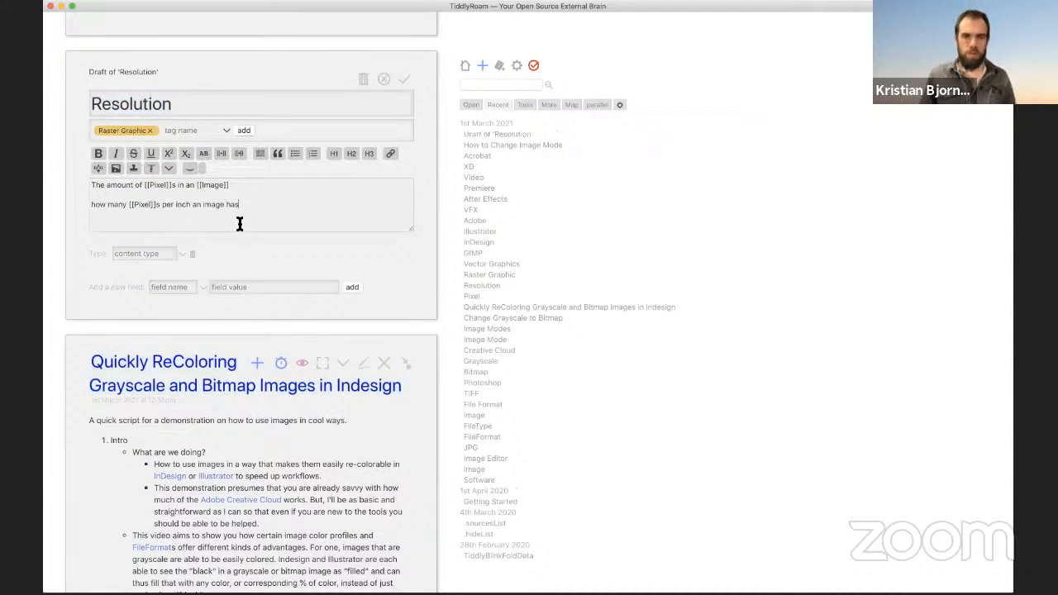
{"action": "key", "text": "Return"}
{"action": "key", "text": "Return"}
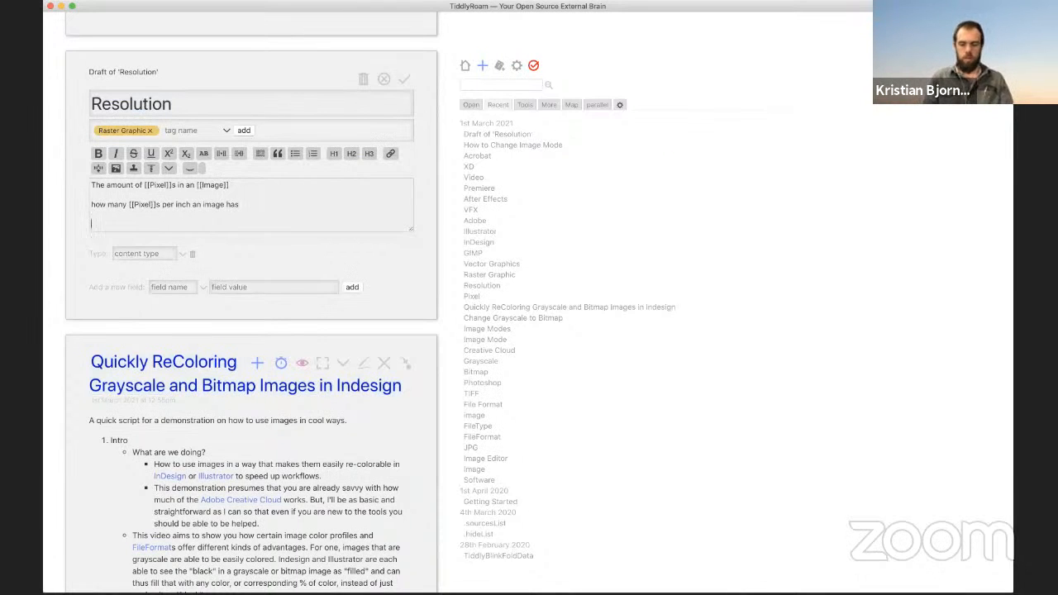
{"action": "type", "text": "What resoluti"}
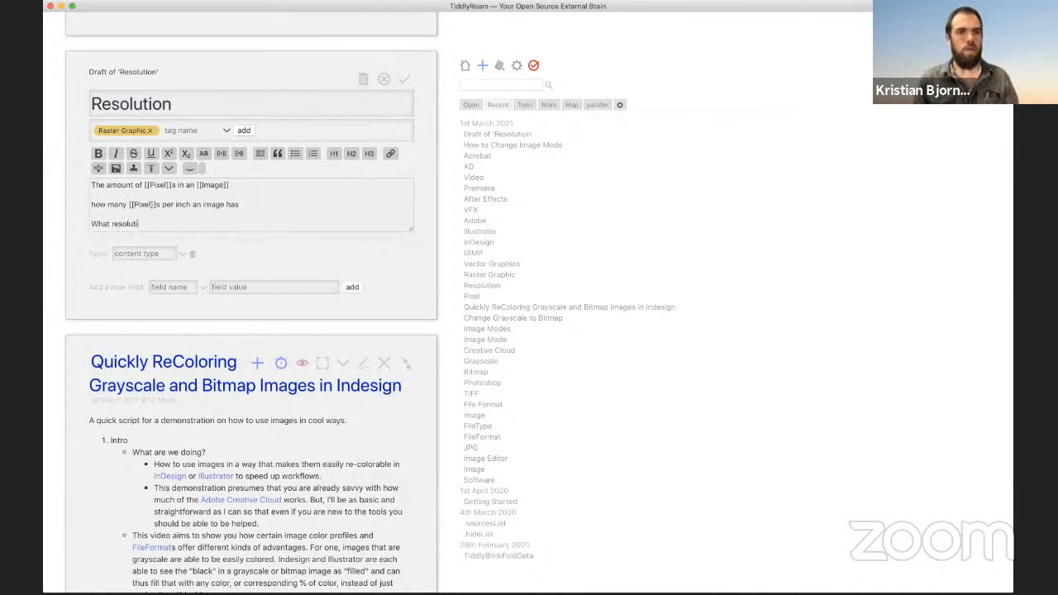
{"action": "type", "text": "on to wo"}
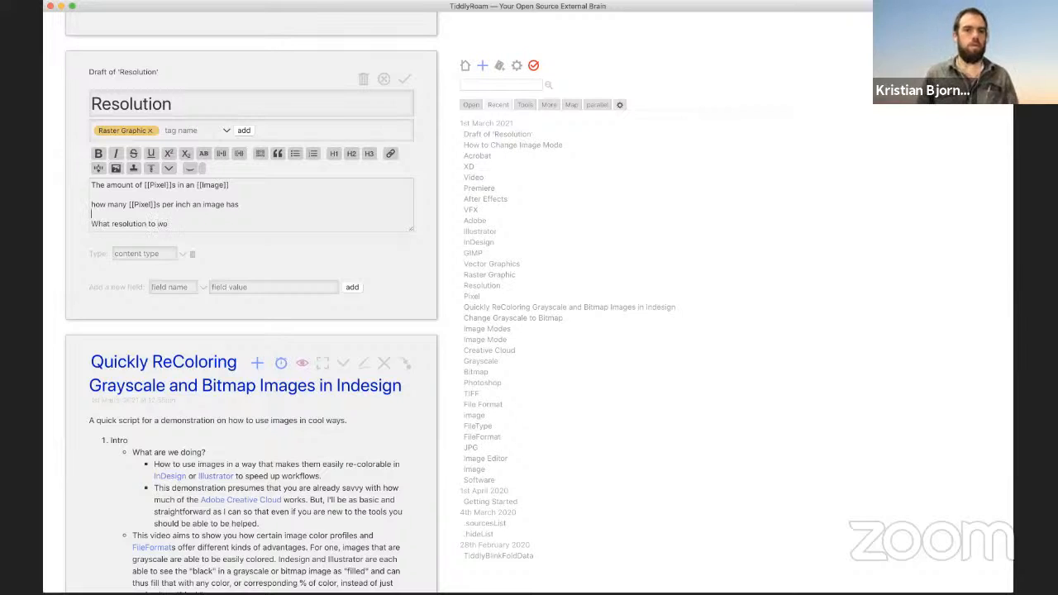
{"action": "key", "text": "Return"}
{"action": "type", "text": "Question"}
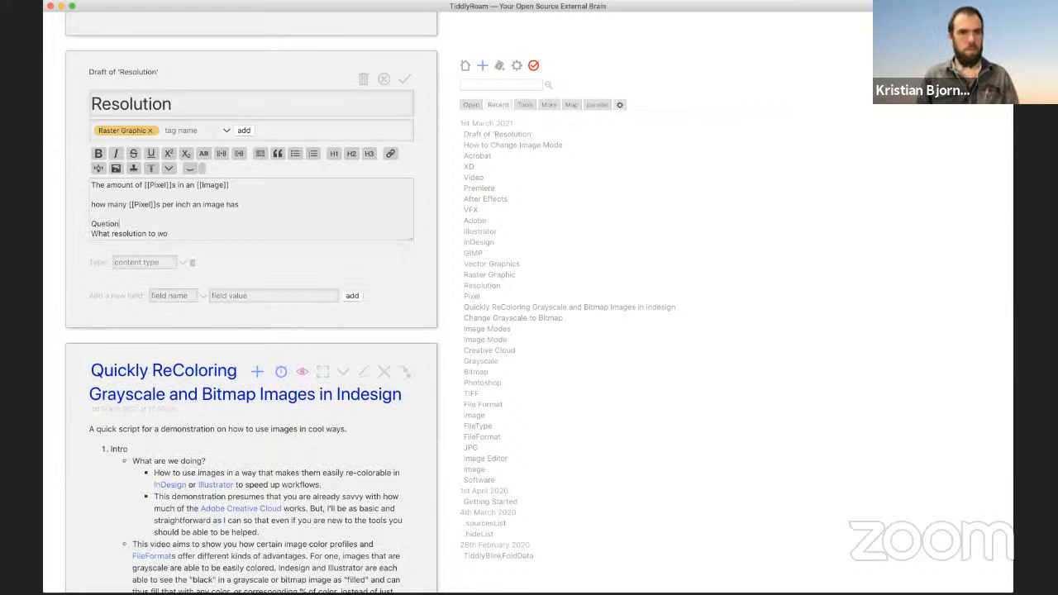
{"action": "key", "text": "BackSpace"}
{"action": "key", "text": "BackSpace"}
{"action": "key", "text": "BackSpace"}
{"action": "key", "text": "BackSpace"}
{"action": "key", "text": "BackSpace"}
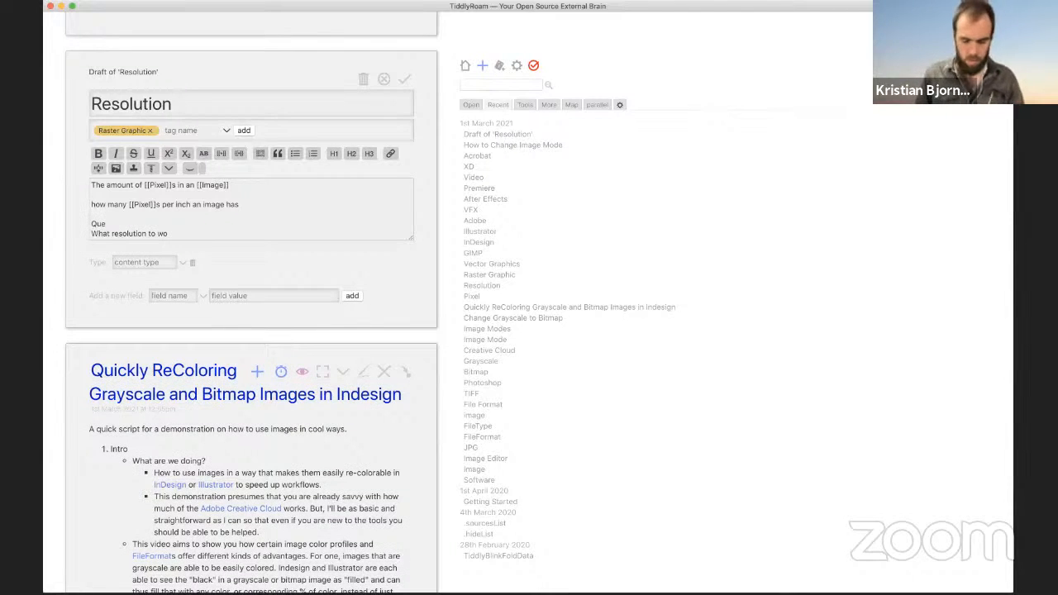
{"action": "type", "text": "stions"}
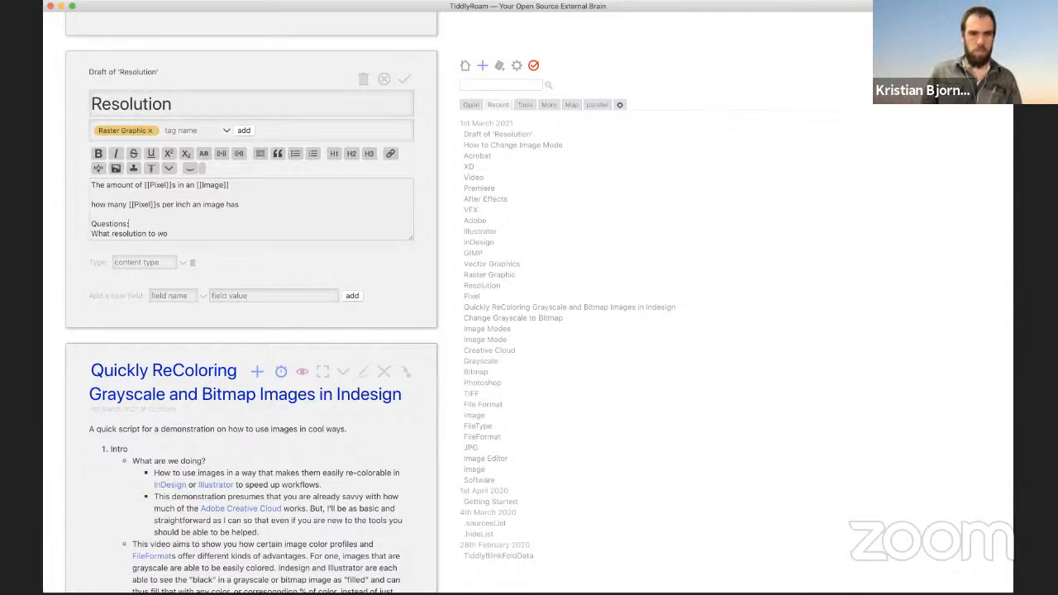
{"action": "type", "text": ":"}
{"action": "key", "text": "Return"}
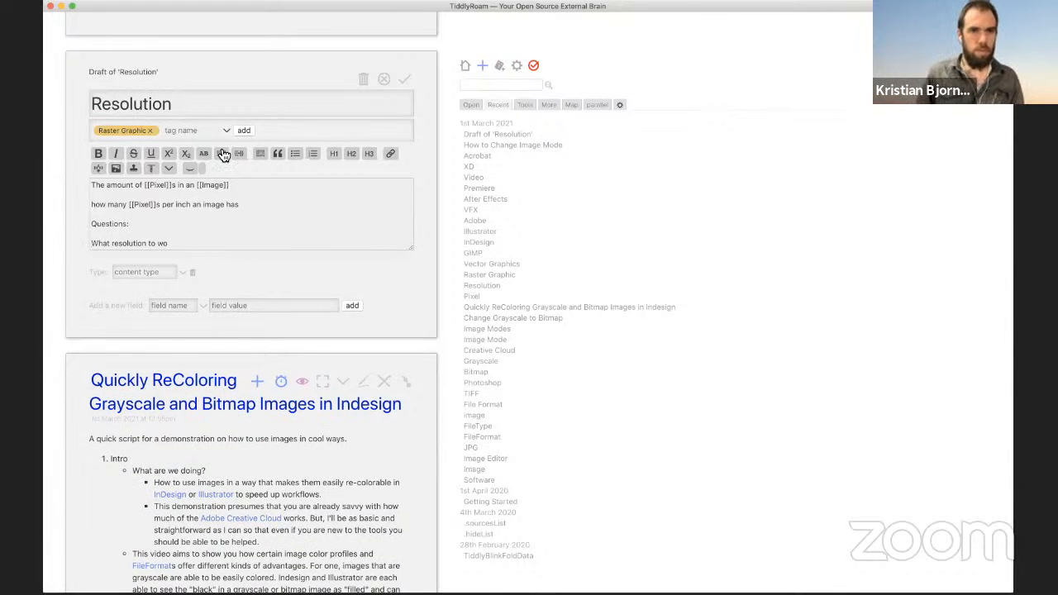
{"action": "left_click", "coordinate": [296, 155]}
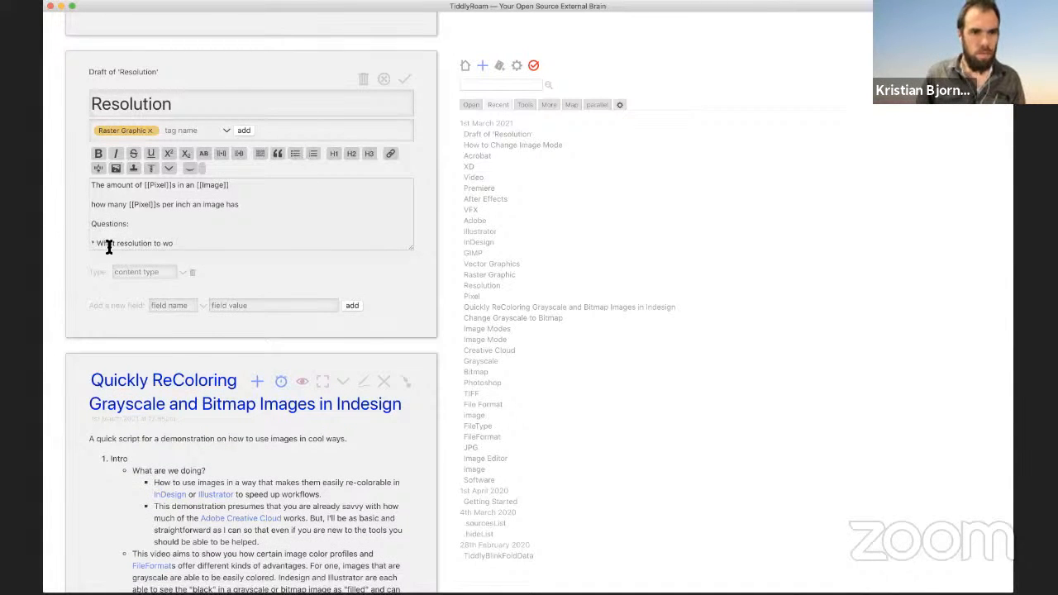
{"action": "type", "text": "[["}
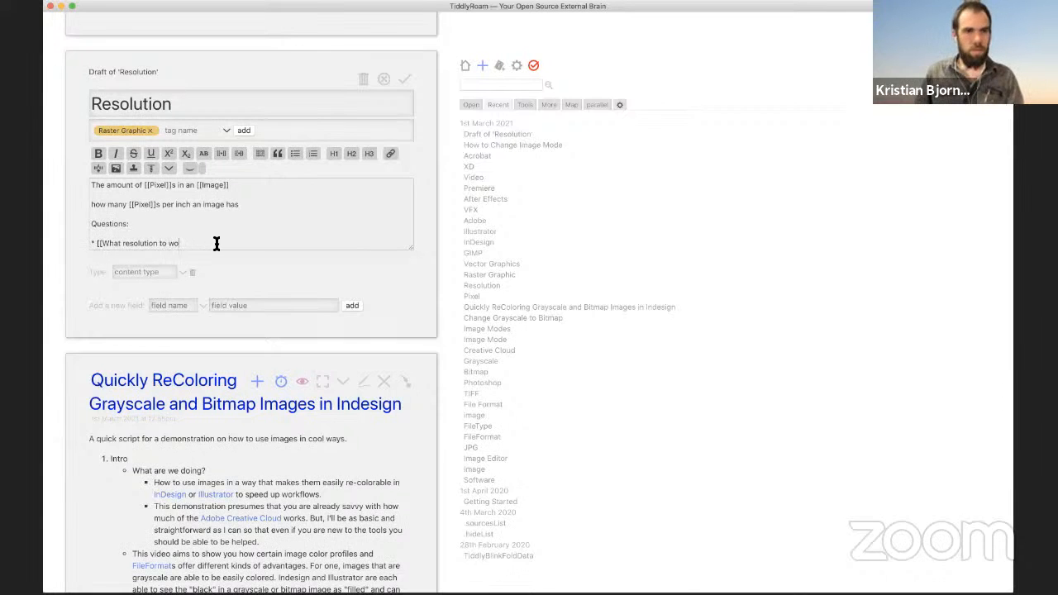
{"action": "type", "text": "rk in]]"}
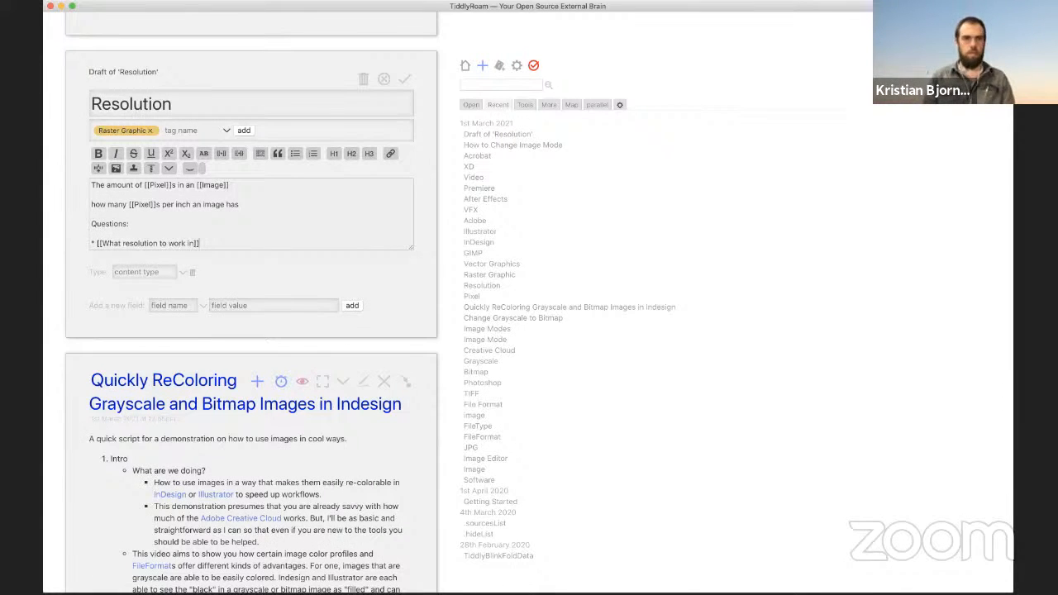
{"action": "type", "text": "?"}
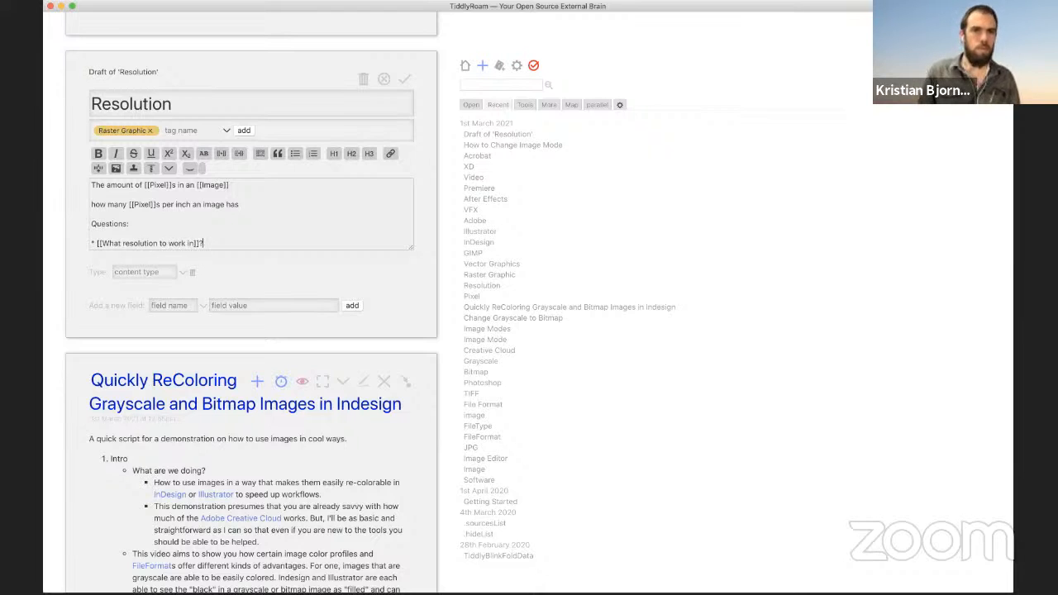
Step: Add a '[[Resolution and workflow]]' bullet, rename the heading to Related, and save
{"action": "key", "text": "Return"}
{"action": "type", "text": "* "}
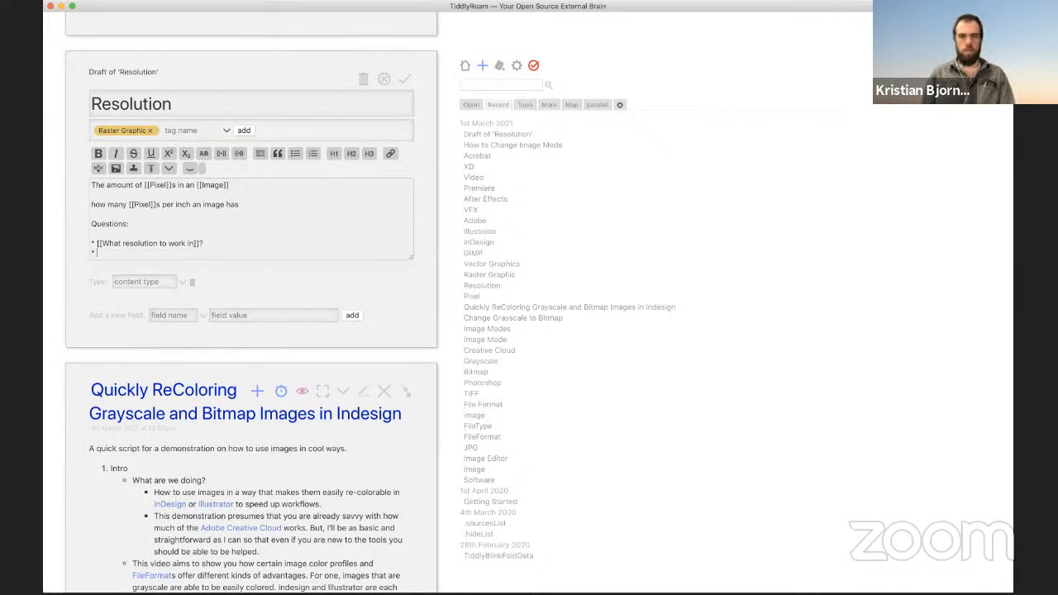
{"action": "type", "text": "[["}
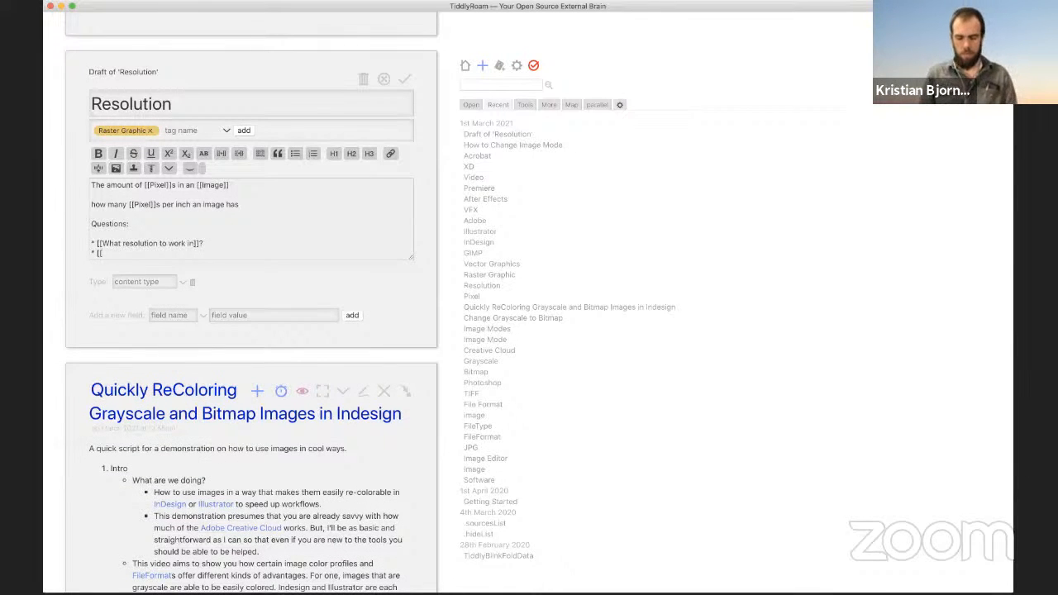
{"action": "type", "text": "How t"}
{"action": "key", "text": "BackSpace"}
{"action": "key", "text": "BackSpace"}
{"action": "key", "text": "BackSpace"}
{"action": "key", "text": "BackSpace"}
{"action": "key", "text": "BackSpace"}
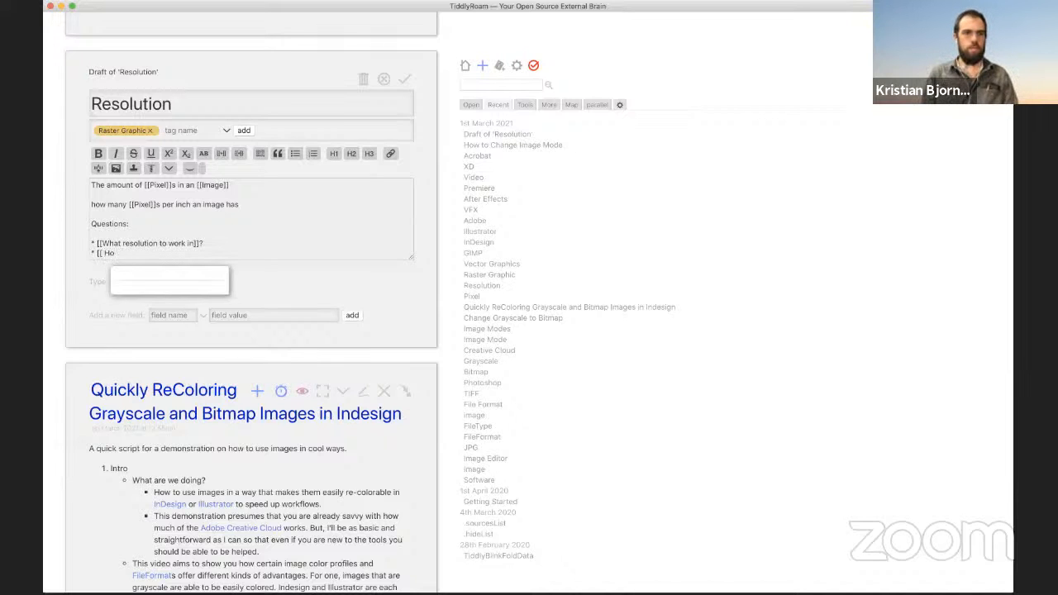
{"action": "type", "text": "Reso"}
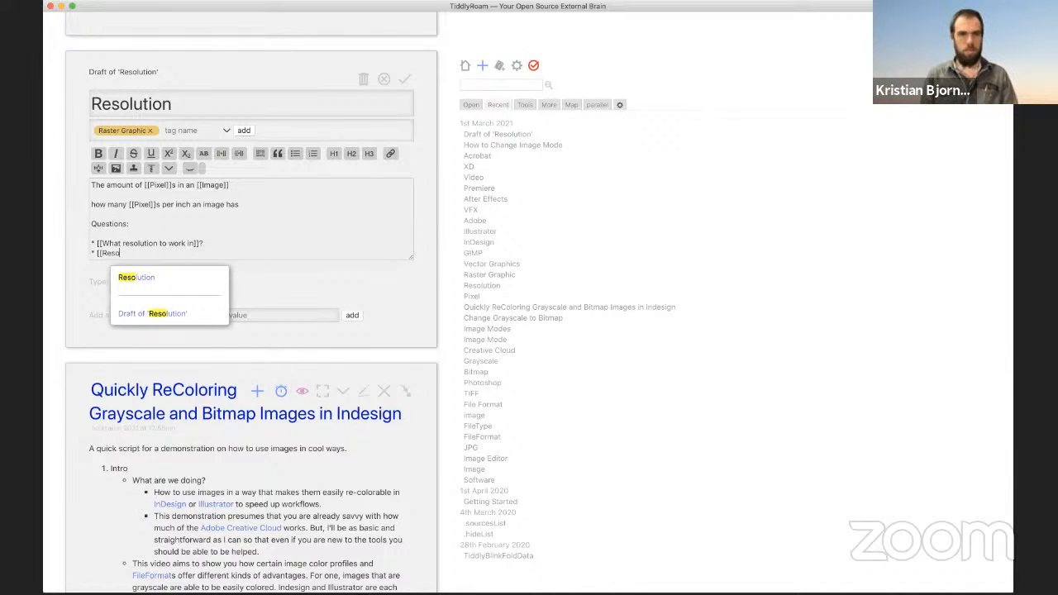
{"action": "type", "text": "lut"}
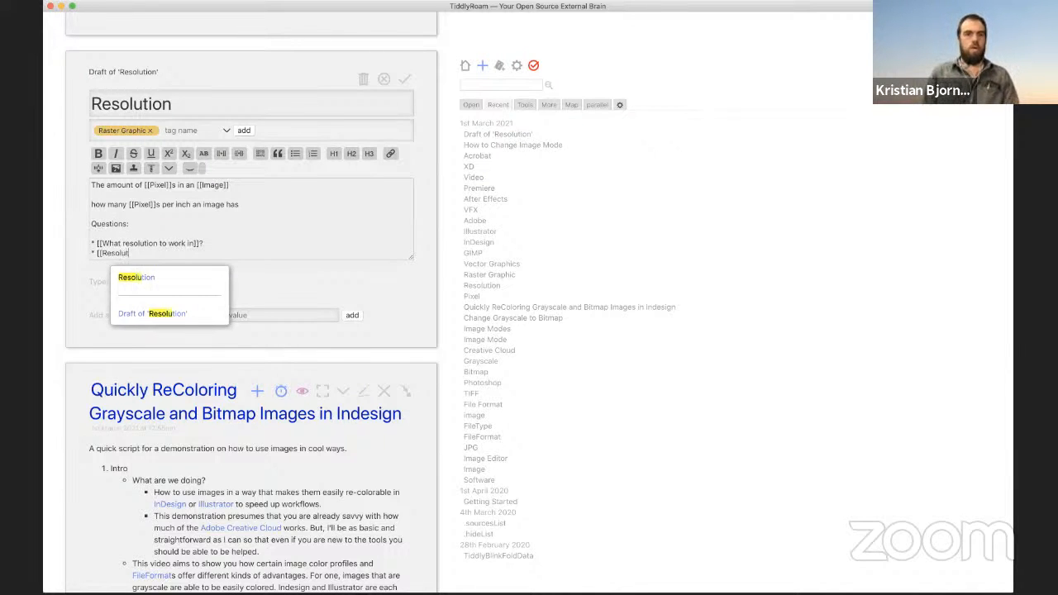
{"action": "type", "text": "ion and workflow]]"}
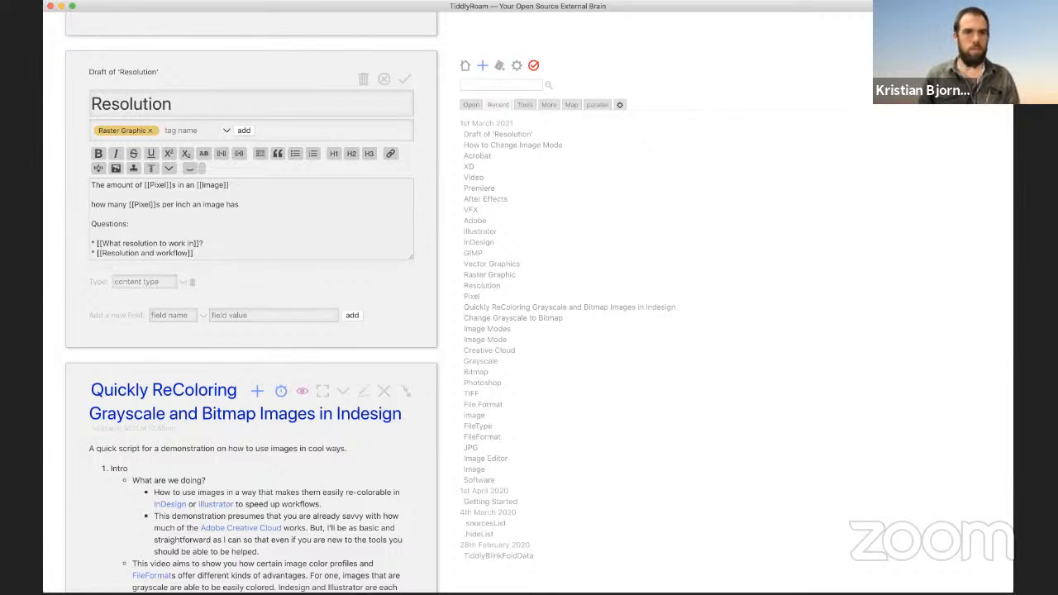
{"action": "double_click", "coordinate": [113, 222]}
{"action": "type", "text": "Related:"}
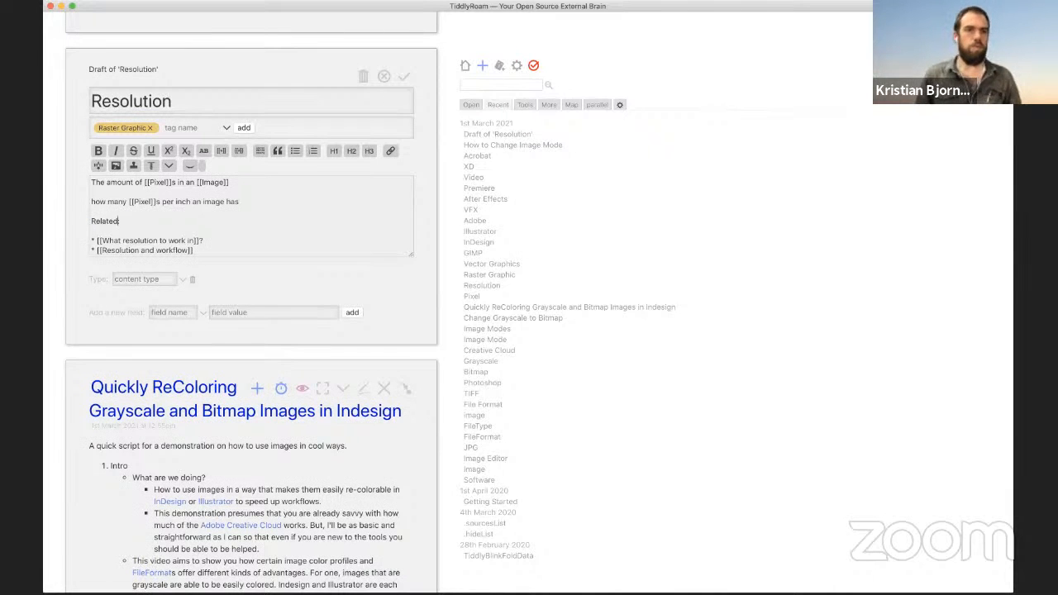
{"action": "left_click", "coordinate": [213, 241]}
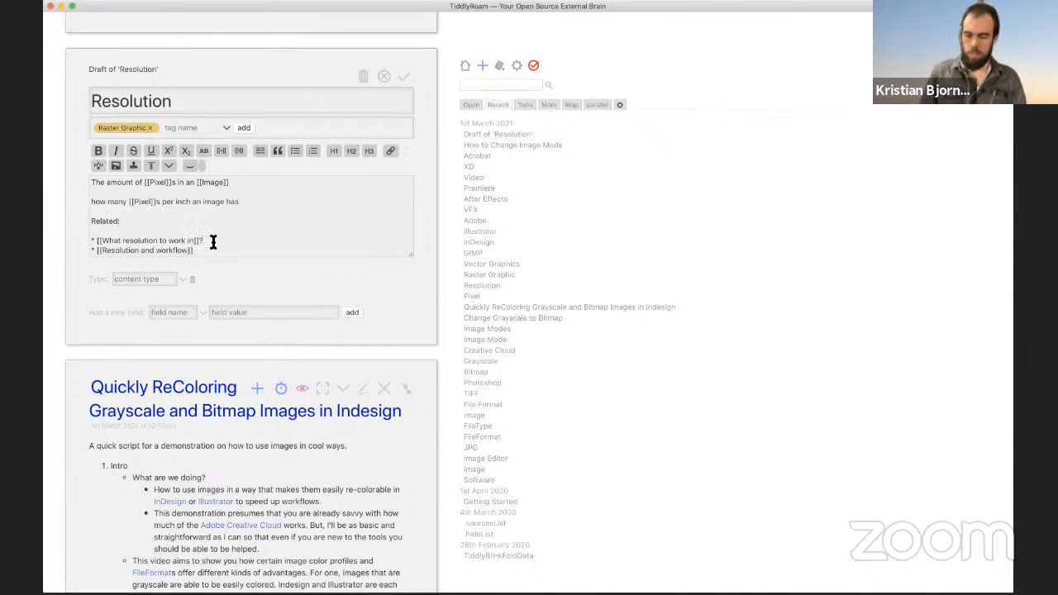
{"action": "left_click", "coordinate": [406, 79]}
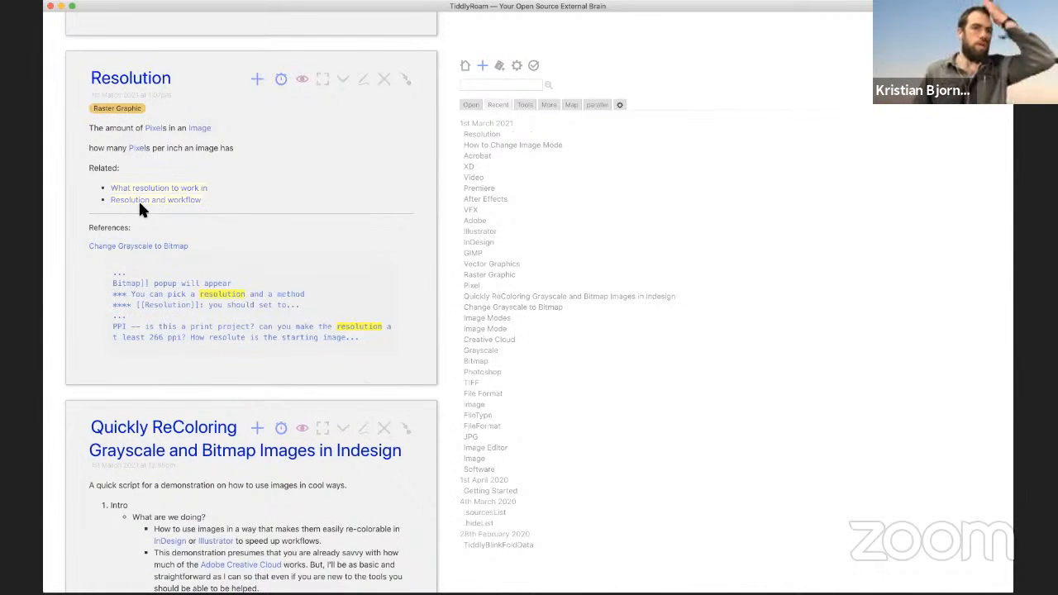
Step: Open the missing 'What resolution to work in' tiddler for editing
{"action": "left_click", "coordinate": [193, 189]}
{"action": "left_click", "coordinate": [385, 80]}
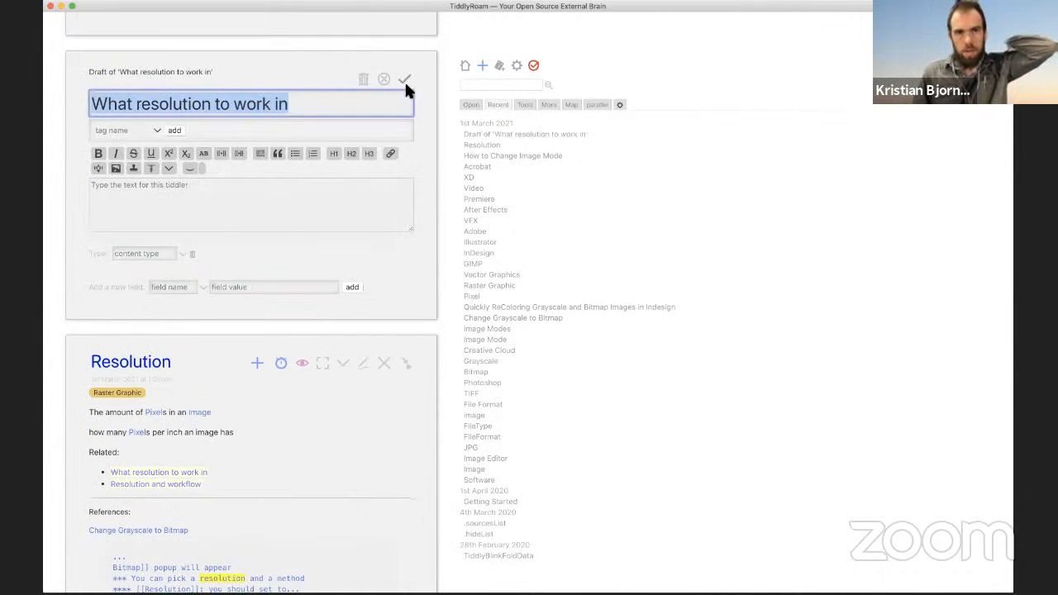
{"action": "left_click", "coordinate": [291, 206]}
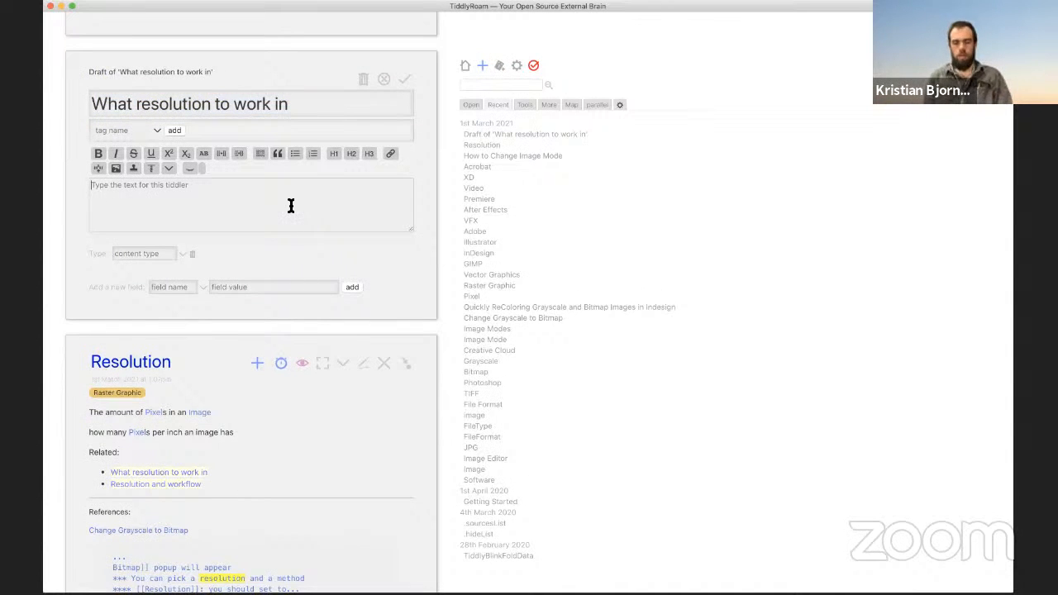
Step: Write questions about working resolution, linking [[Resolution]] and asking about end and multiple output mediums
{"action": "type", "text": "How do you know"}
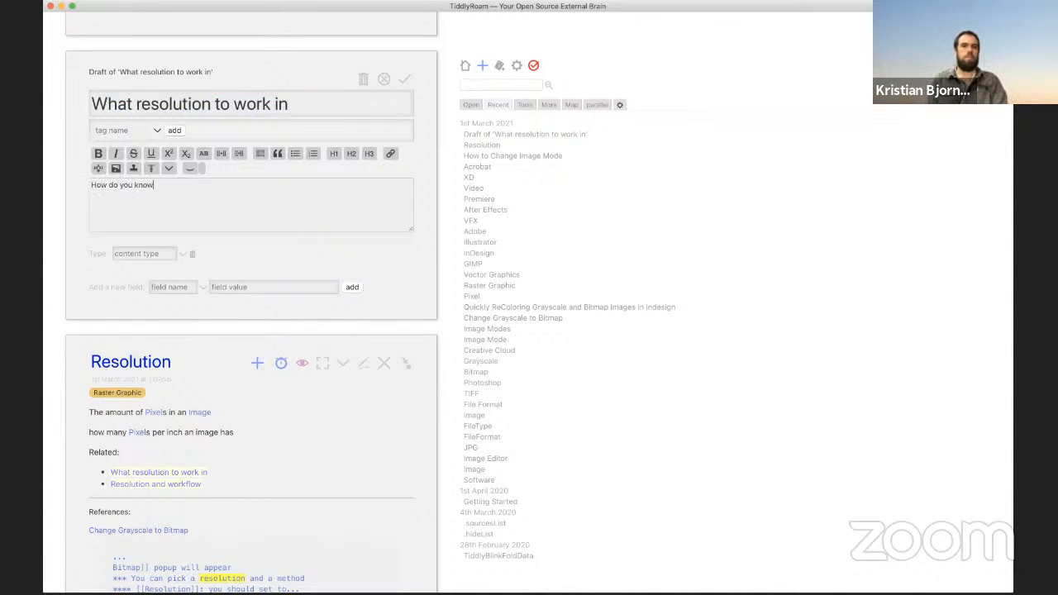
{"action": "type", "text": " what resoltu"}
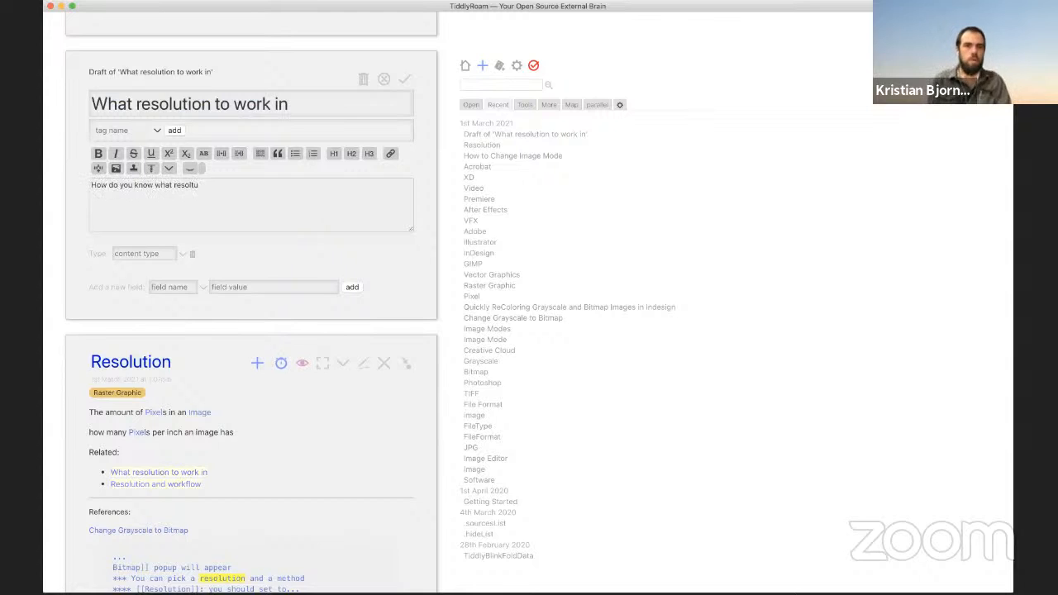
{"action": "key", "text": "BackSpace"}
{"action": "key", "text": "BackSpace"}
{"action": "key", "text": "BackSpace"}
{"action": "key", "text": "BackSpace"}
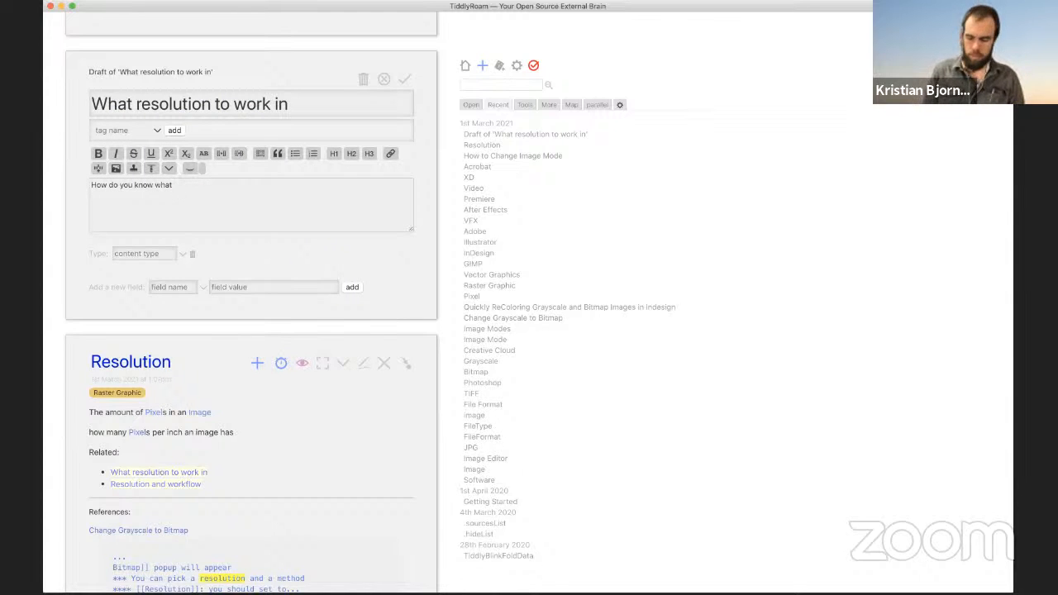
{"action": "type", "text": "[[Re"}
{"action": "key", "text": "Down"}
{"action": "key", "text": "Return"}
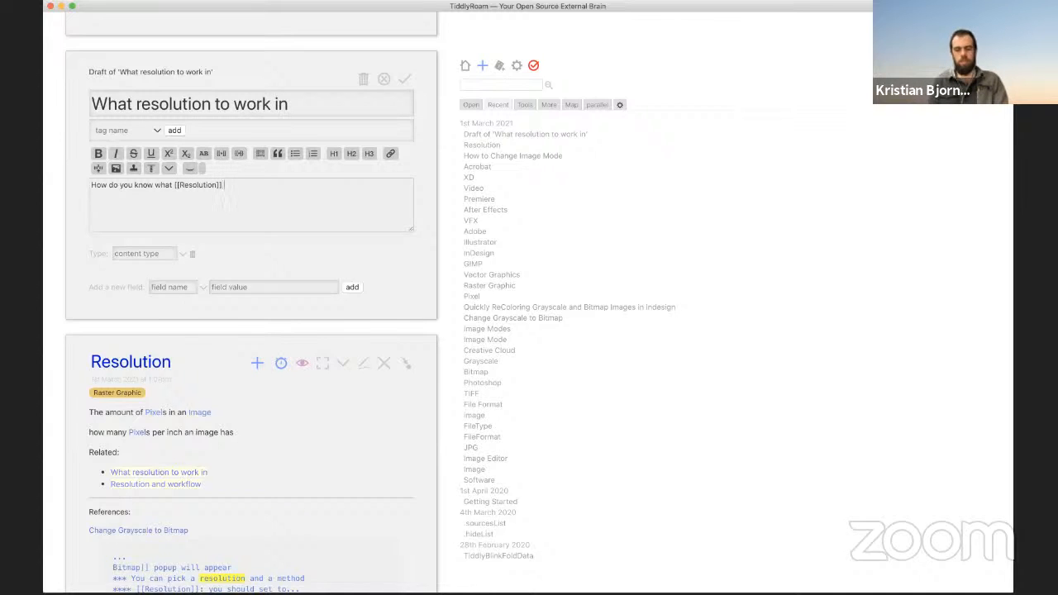
{"action": "type", "text": "you should be working"}
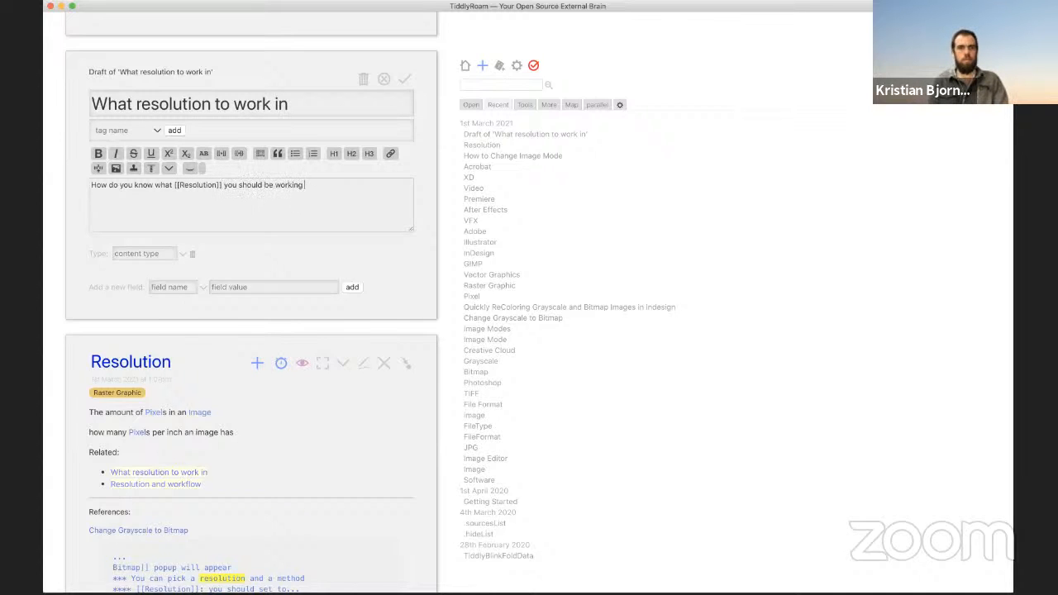
{"action": "type", "text": " o"}
{"action": "type", "text": "n with your "}
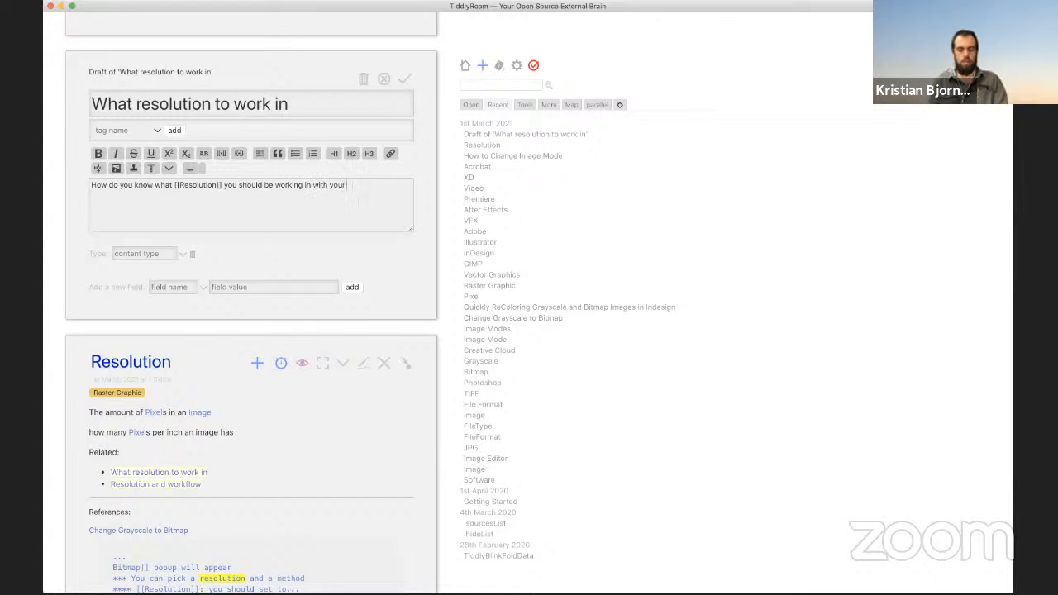
{"action": "type", "text": "images or documents"}
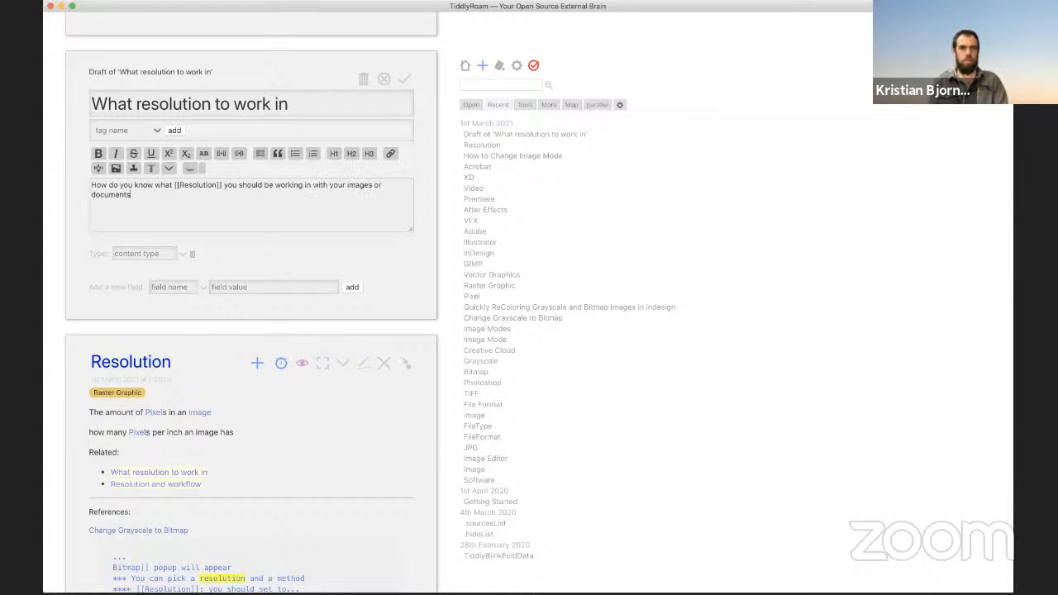
{"action": "type", "text": "? does it matter? is"}
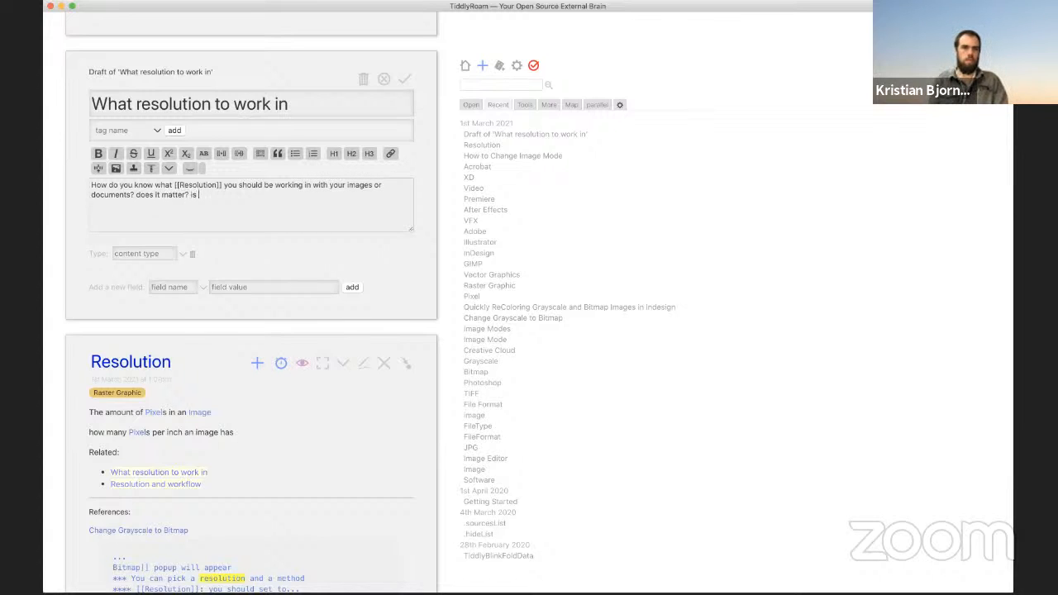
{"action": "type", "text": " it depende"}
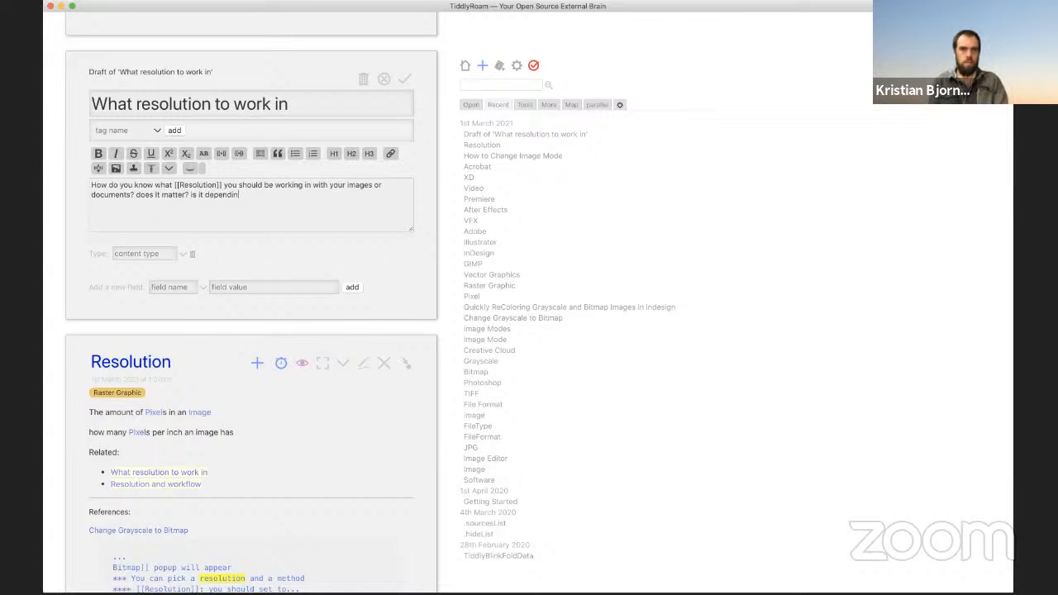
{"action": "type", "text": "nt o"}
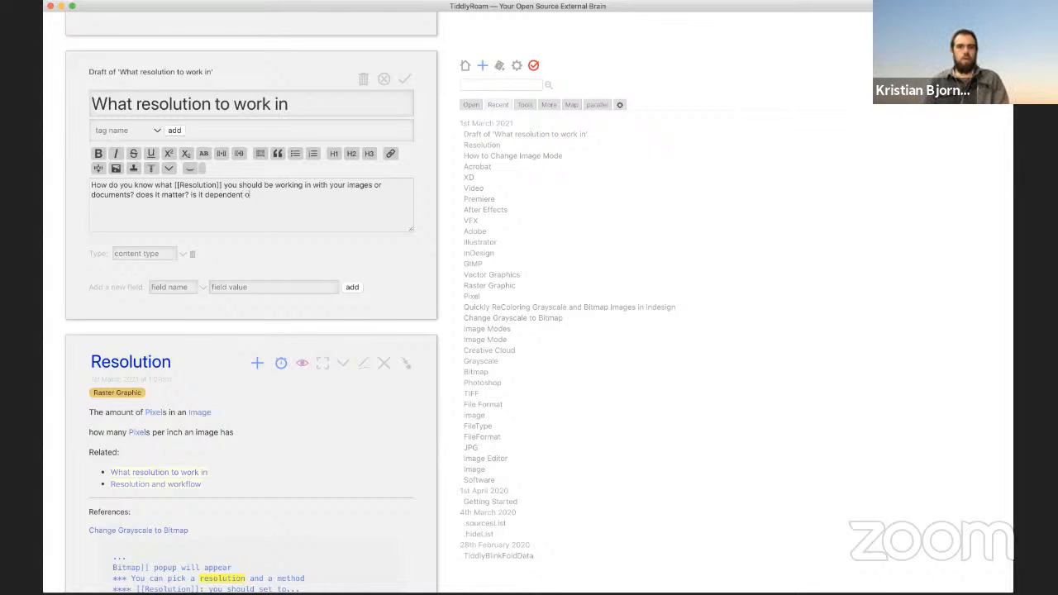
{"action": "type", "text": "n your [[wo"}
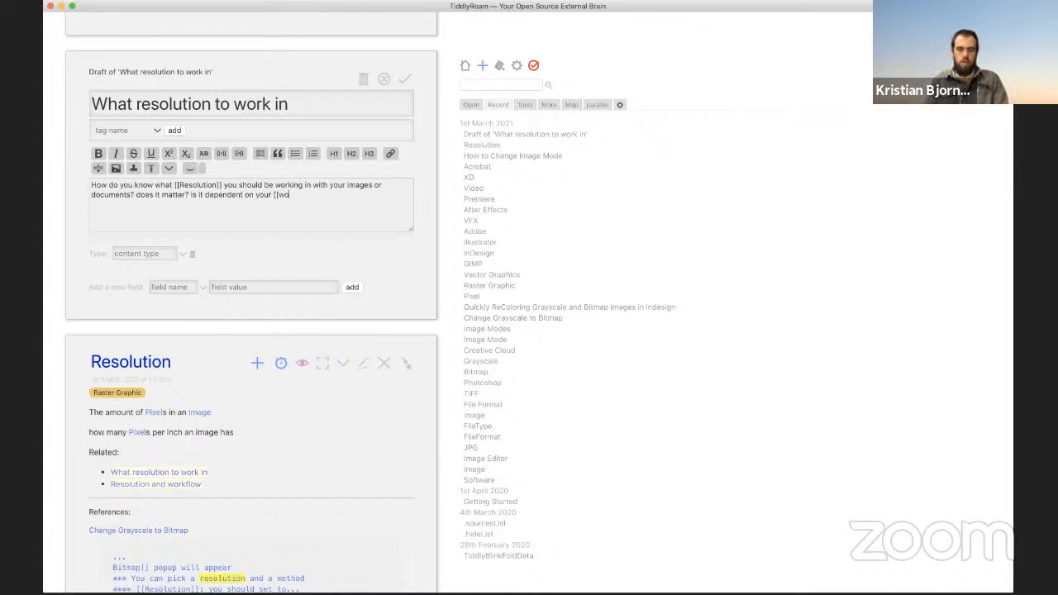
{"action": "type", "text": "rkflo"}
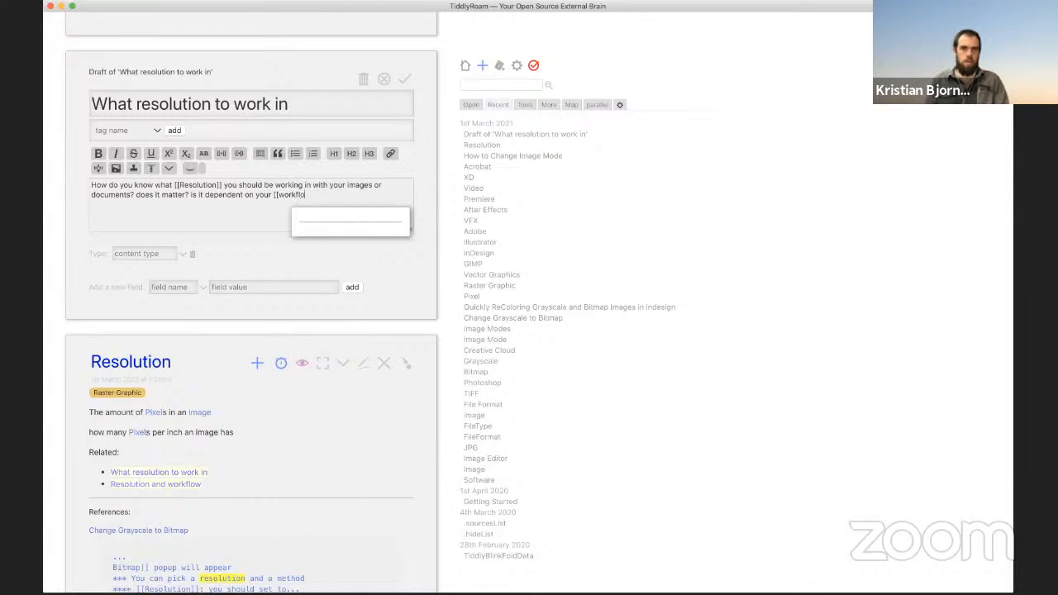
{"action": "type", "text": "w]]?"}
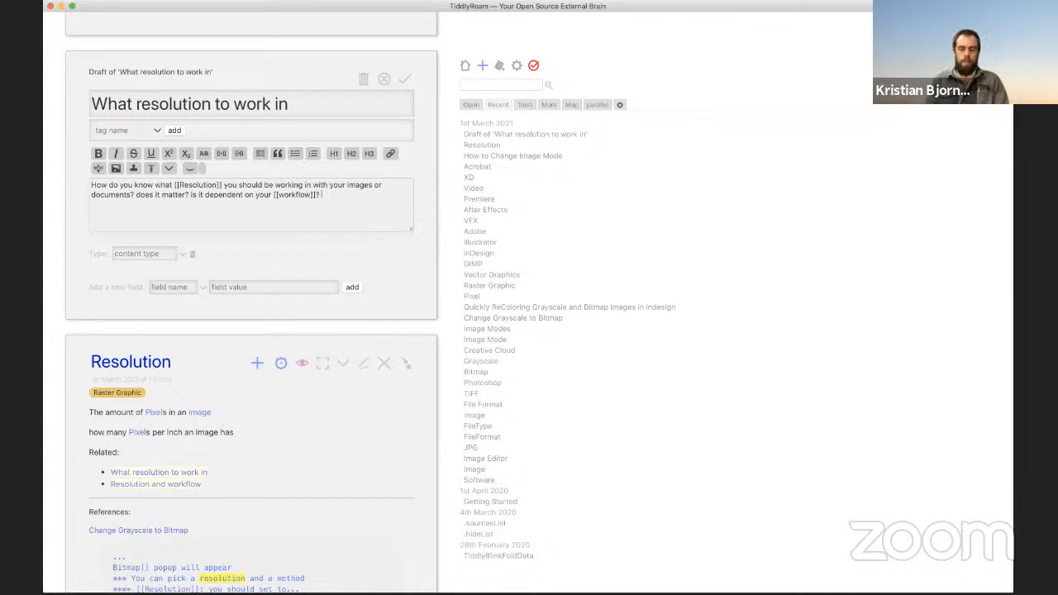
{"action": "type", "text": " is it dependent on the"}
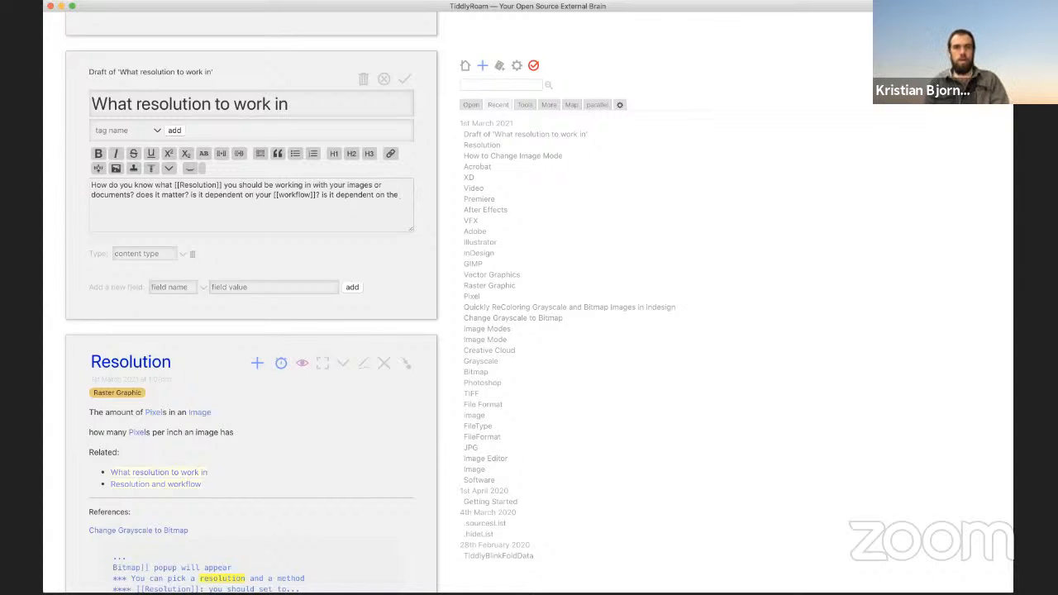
{"action": "key", "text": "BackSpace"}
{"action": "key", "text": "BackSpace"}
{"action": "key", "text": "BackSpace"}
{"action": "type", "text": "wha"}
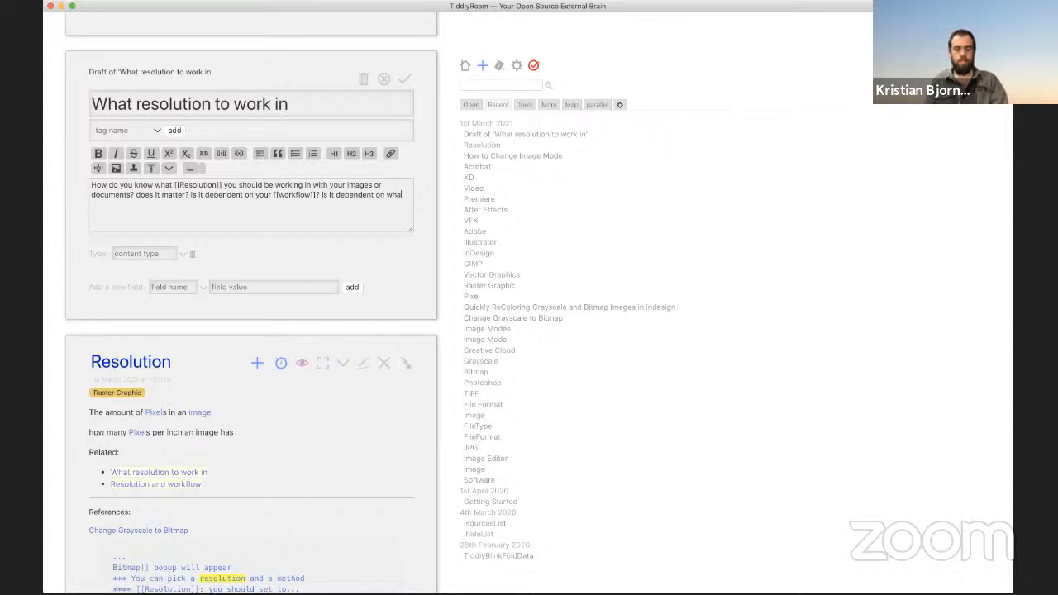
{"action": "type", "text": "tever end med"}
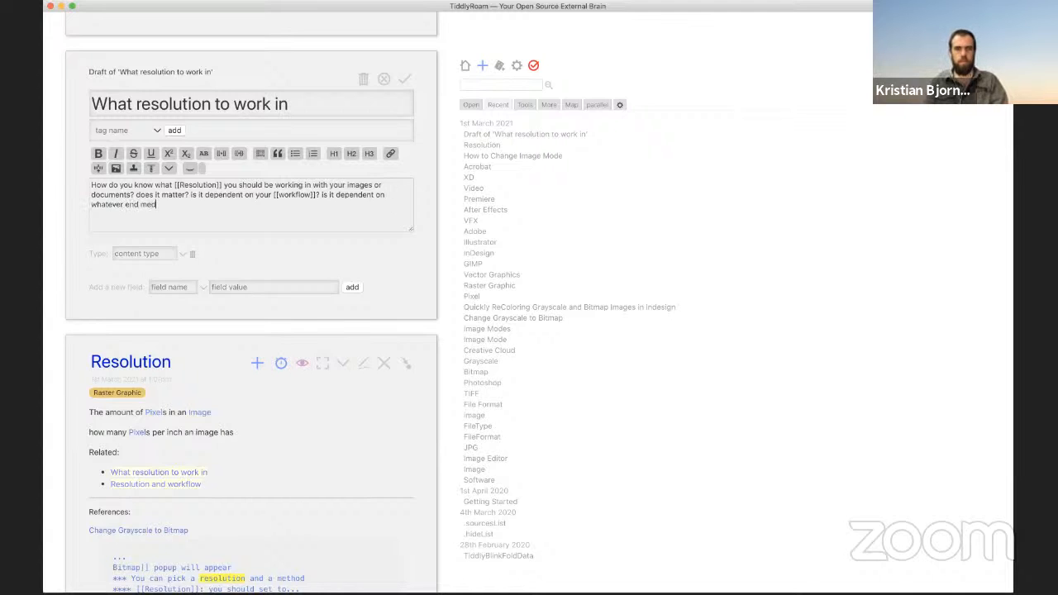
{"action": "type", "text": "ium"}
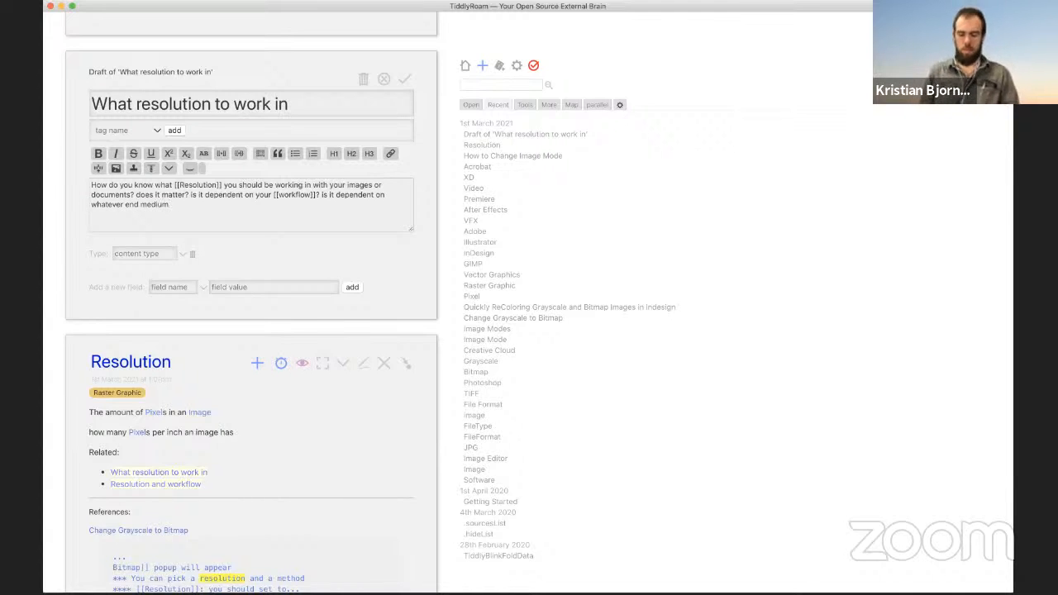
{"action": "type", "text": " y you are "}
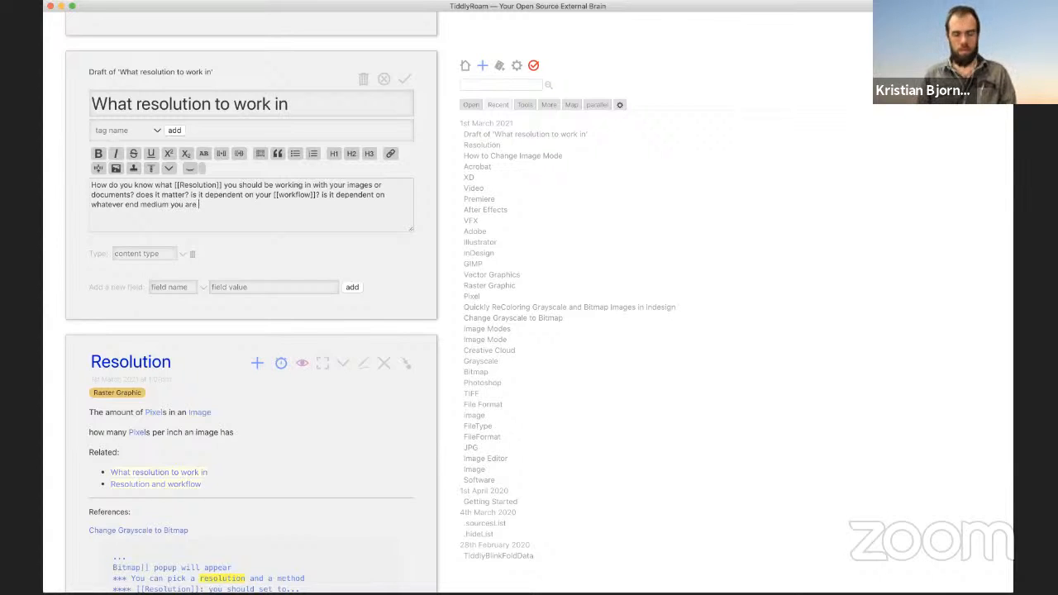
{"action": "type", "text": "outputting too?"}
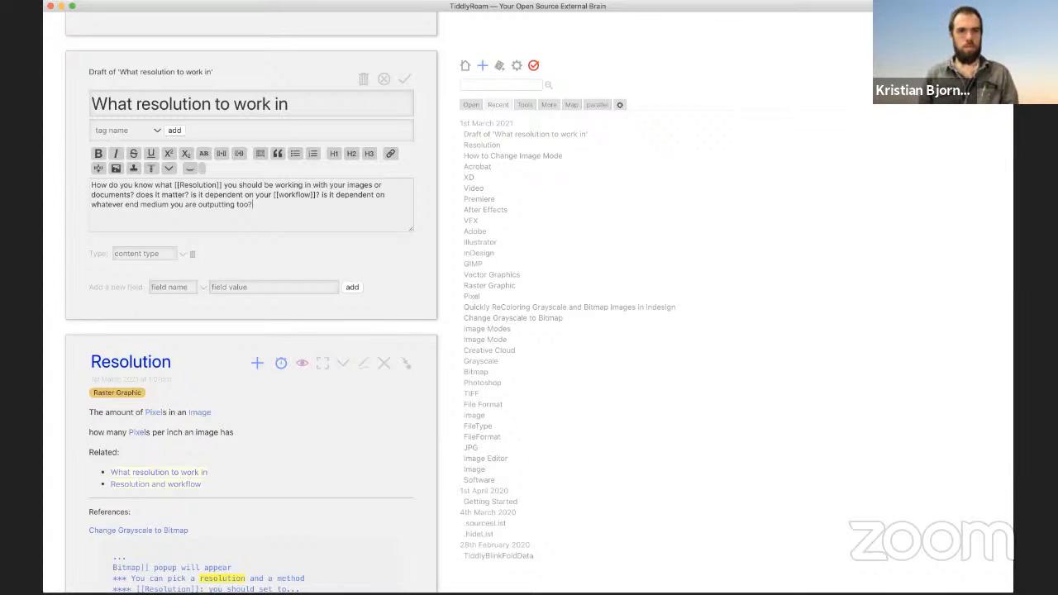
{"action": "type", "text": " what about whe"}
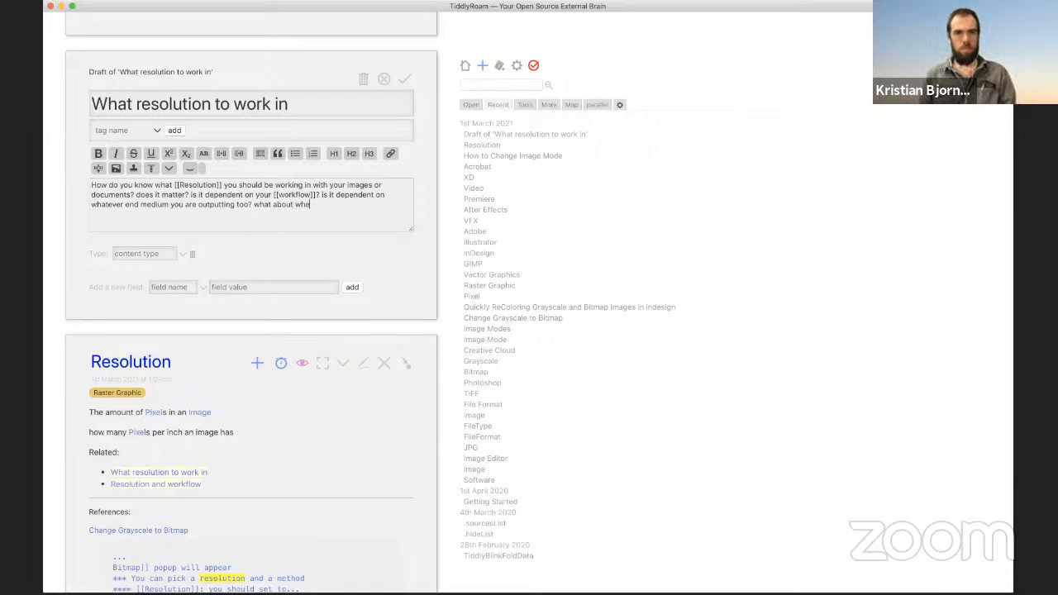
{"action": "type", "text": "n you are outputti"}
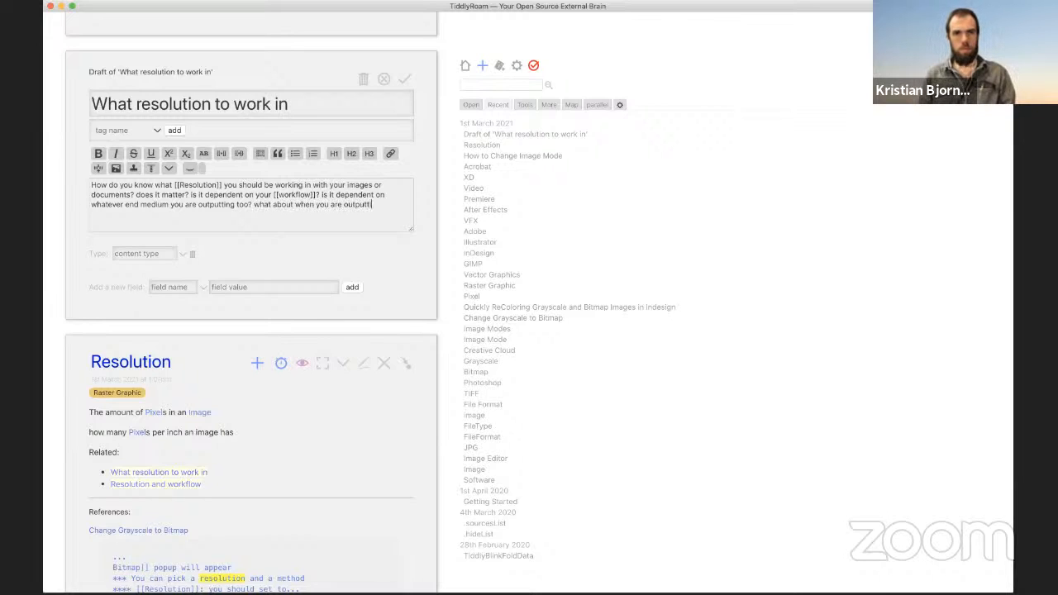
{"action": "type", "text": "ng to multiple me"}
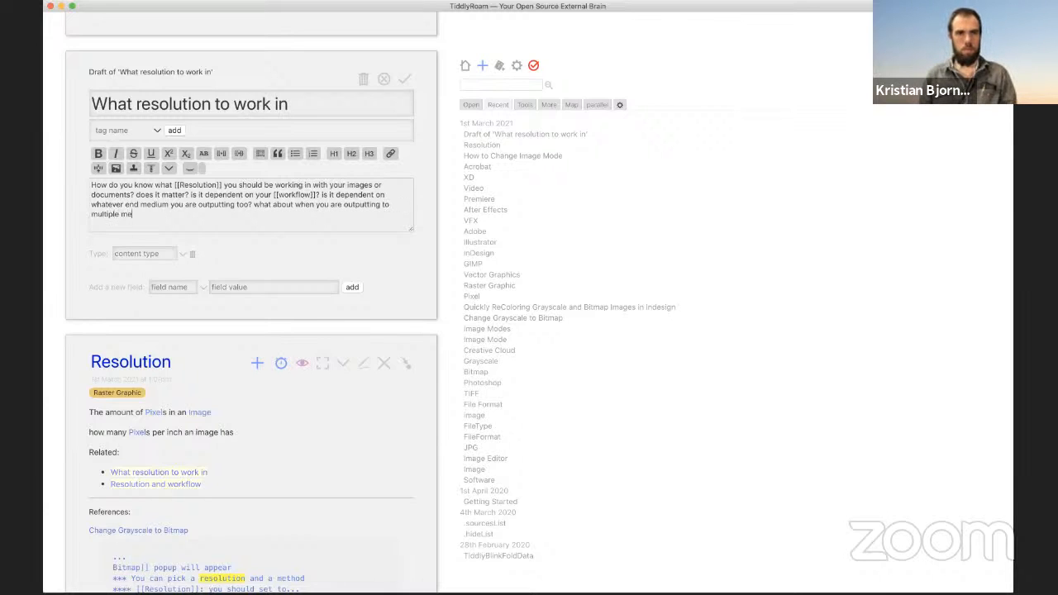
{"action": "type", "text": "diums?"}
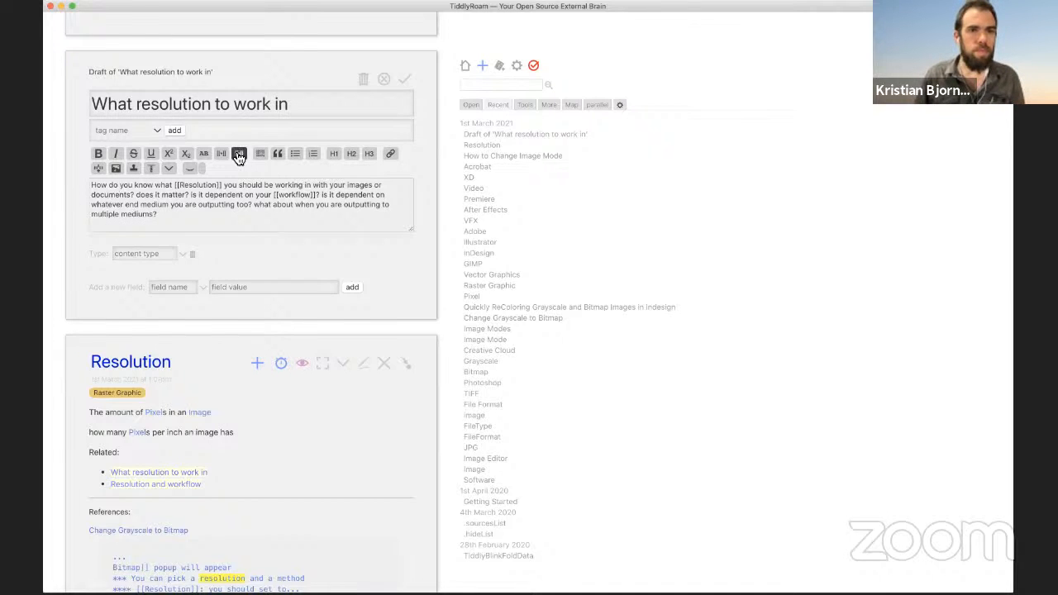
{"action": "triple_click", "coordinate": [256, 187]}
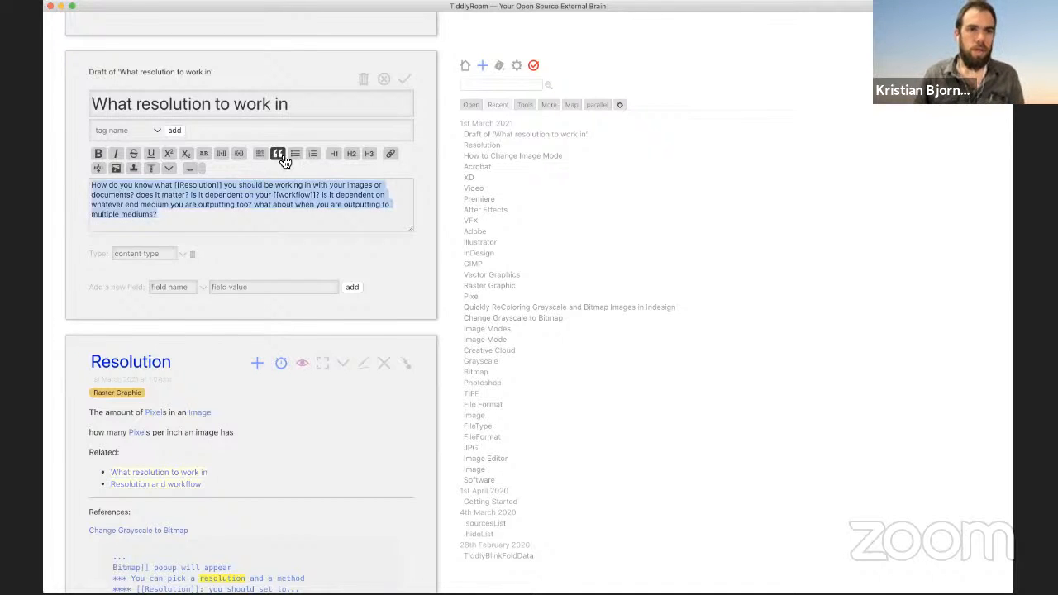
Step: Put each of the five questions on its own bulleted line, then save the tiddler
{"action": "left_click", "coordinate": [294, 154]}
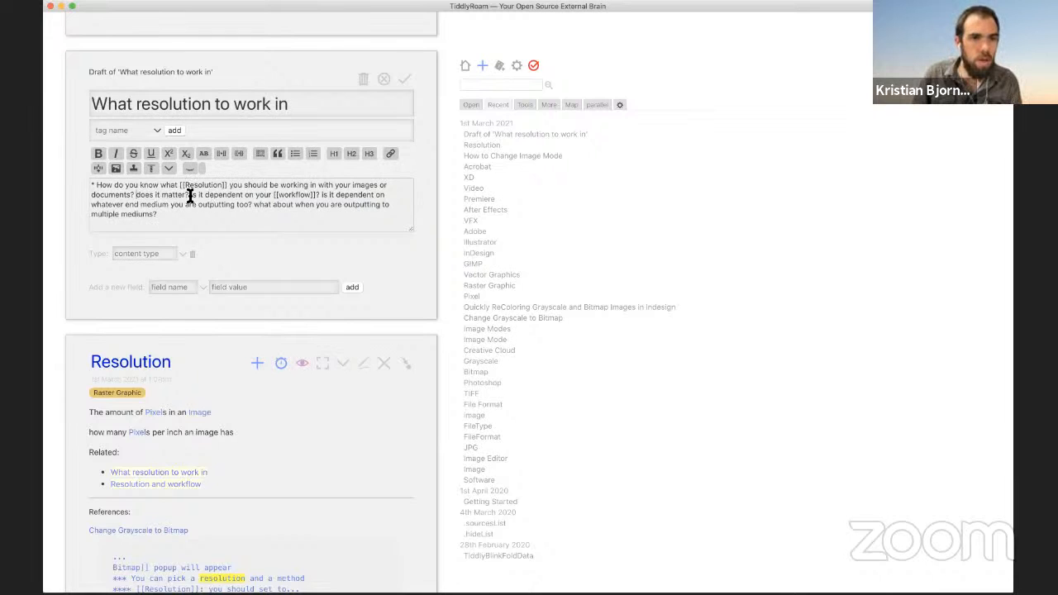
{"action": "key", "text": "Return"}
{"action": "left_click", "coordinate": [296, 158]}
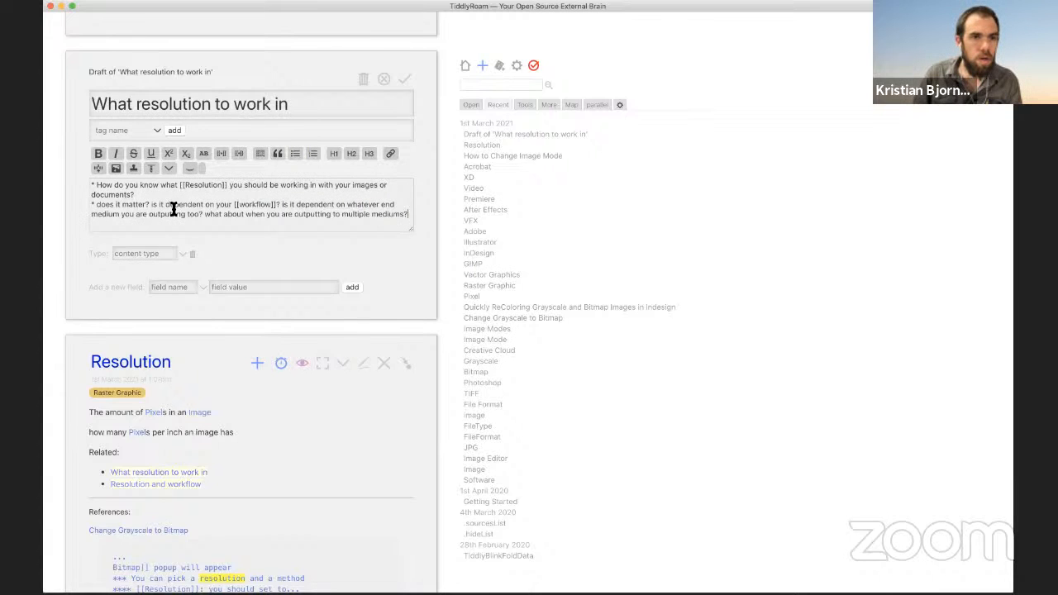
{"action": "left_click", "coordinate": [147, 205]}
{"action": "key", "text": "Return"}
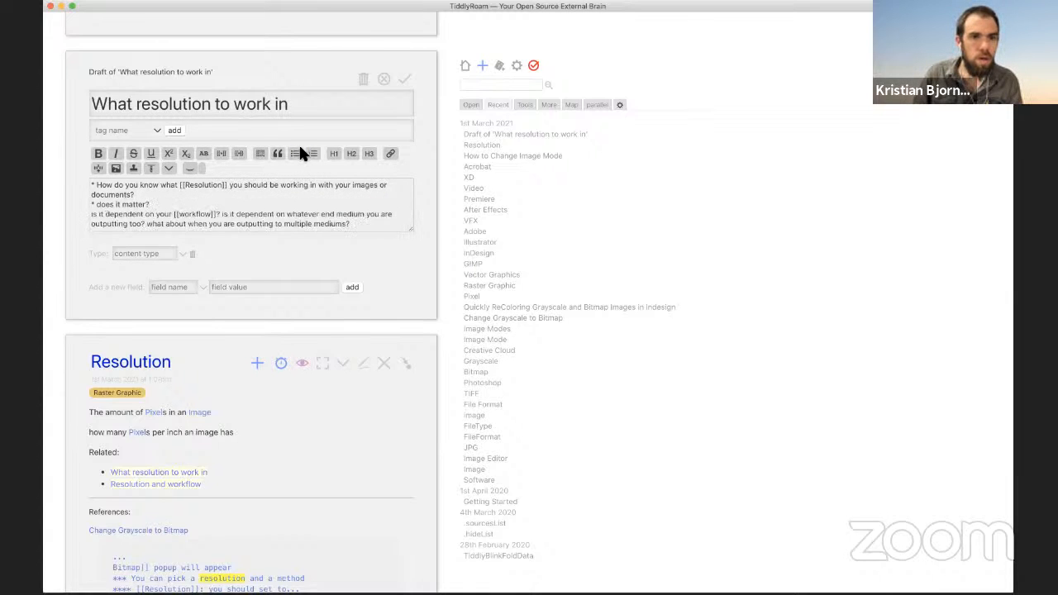
{"action": "left_click", "coordinate": [297, 153]}
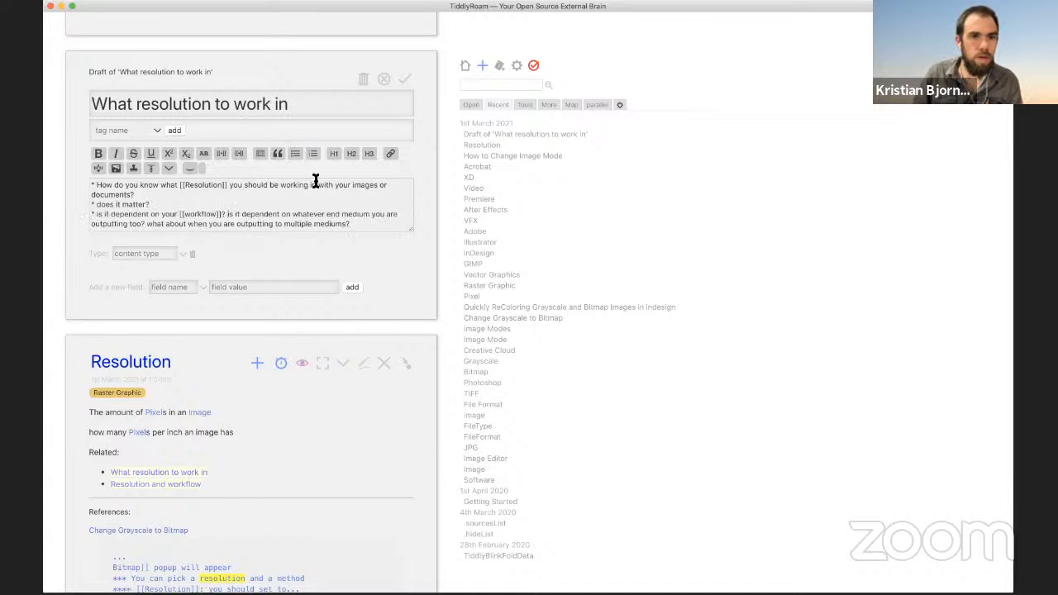
{"action": "key", "text": "Return"}
{"action": "left_click", "coordinate": [296, 155]}
{"action": "left_click", "coordinate": [321, 222]}
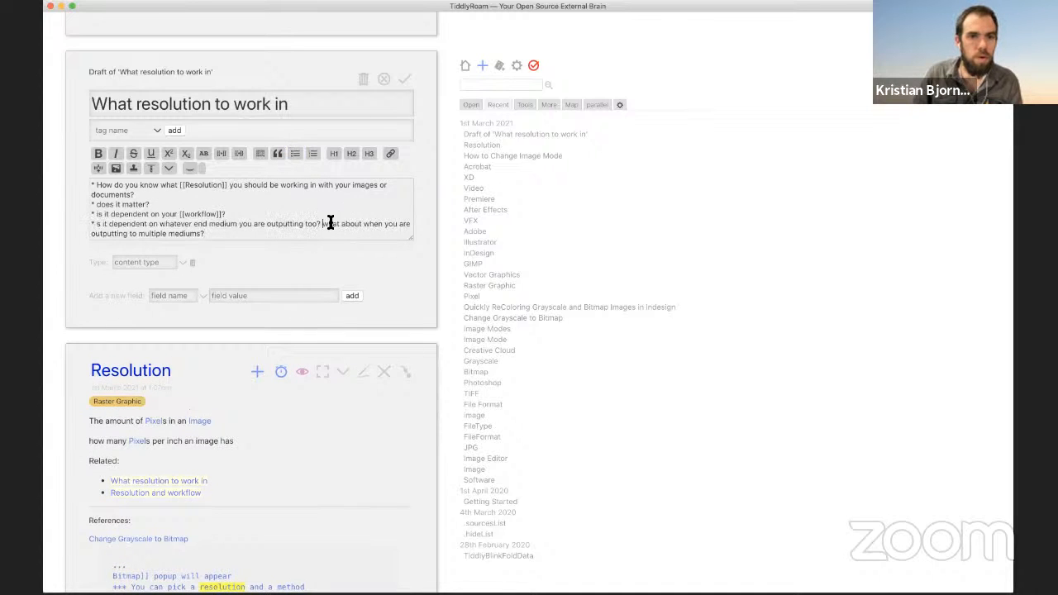
{"action": "key", "text": "Return"}
{"action": "left_click", "coordinate": [295, 154]}
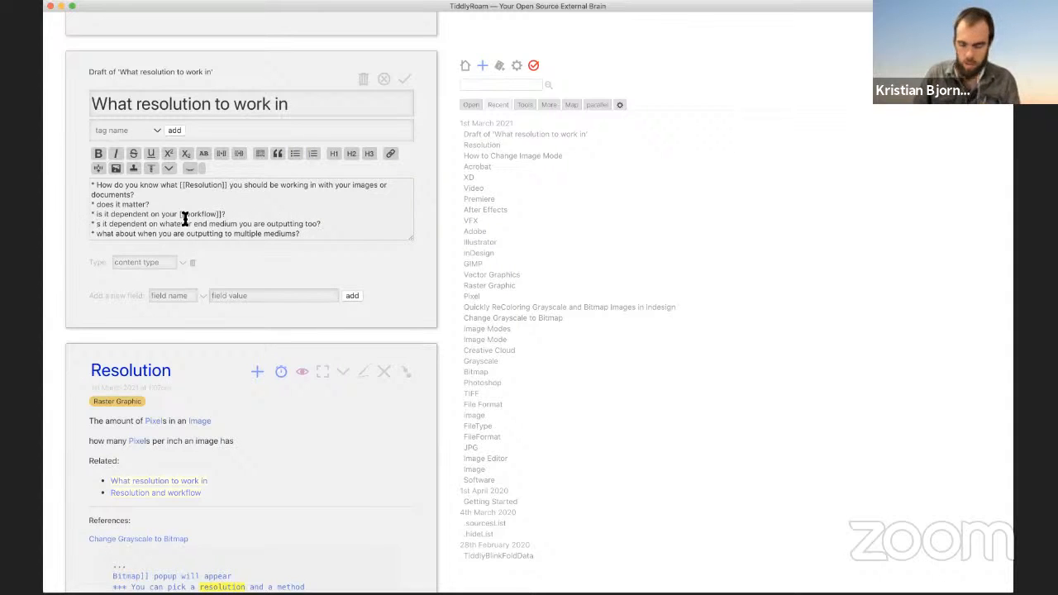
{"action": "left_click", "coordinate": [408, 78]}
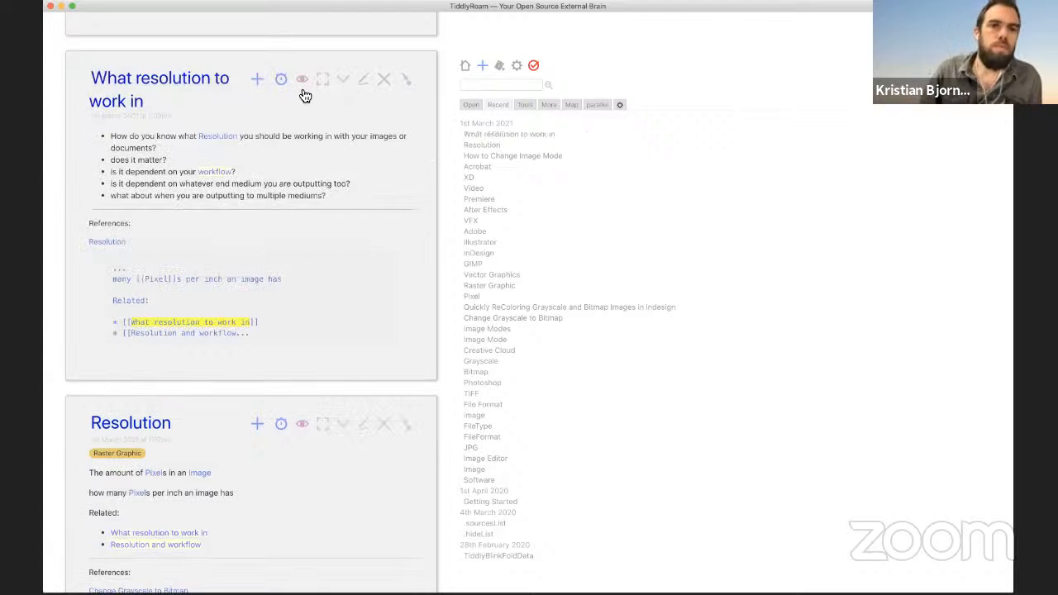
Step: Create the workflow tiddler with the body 'How you get from input to output.' and save it
{"action": "left_click", "coordinate": [224, 172]}
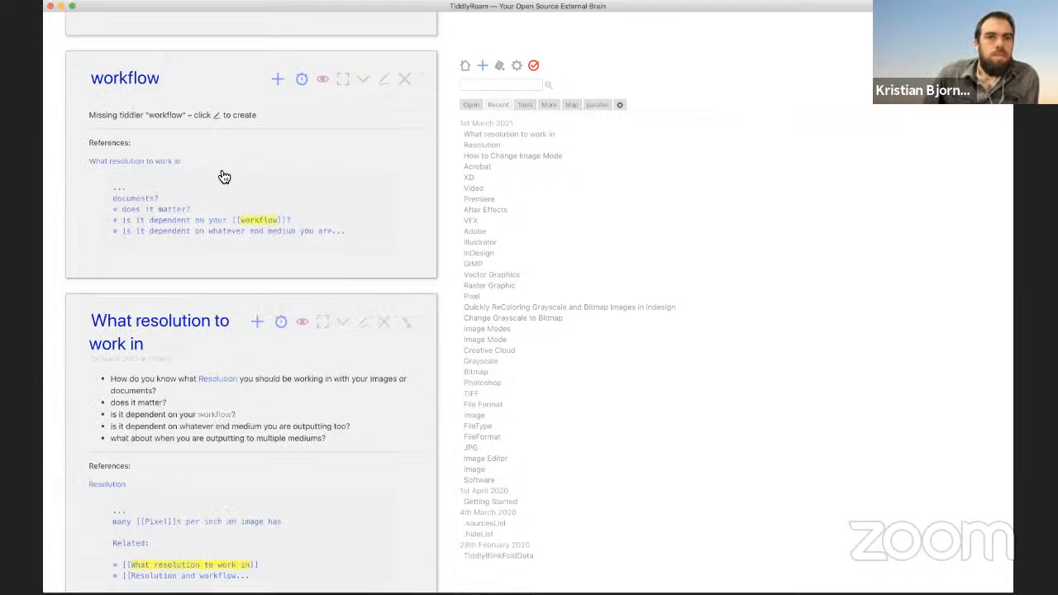
{"action": "left_click", "coordinate": [383, 79]}
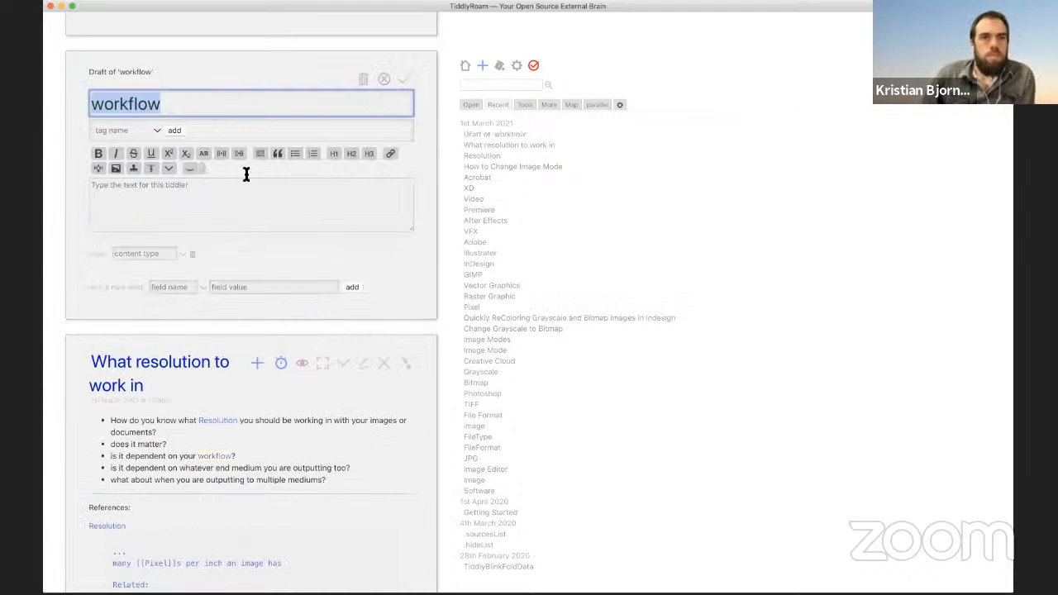
{"action": "left_click", "coordinate": [219, 204]}
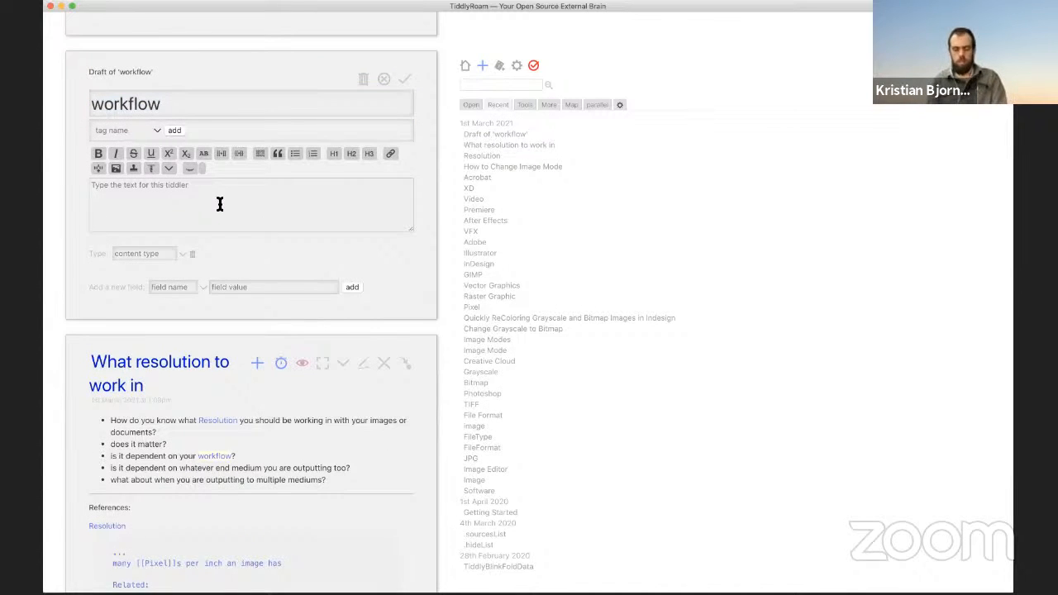
{"action": "type", "text": "How you "}
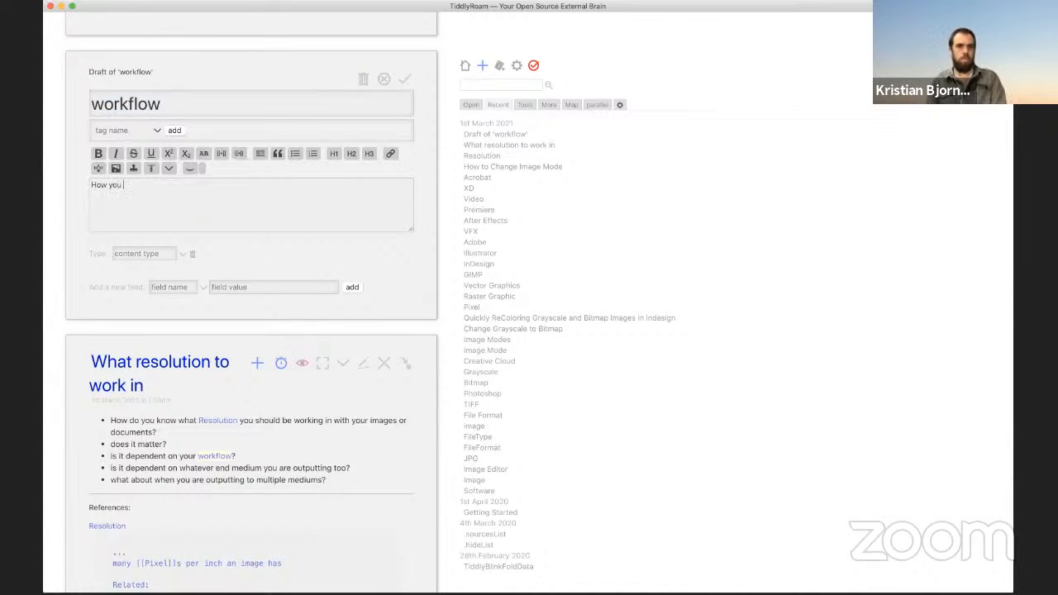
{"action": "type", "text": "get from content"}
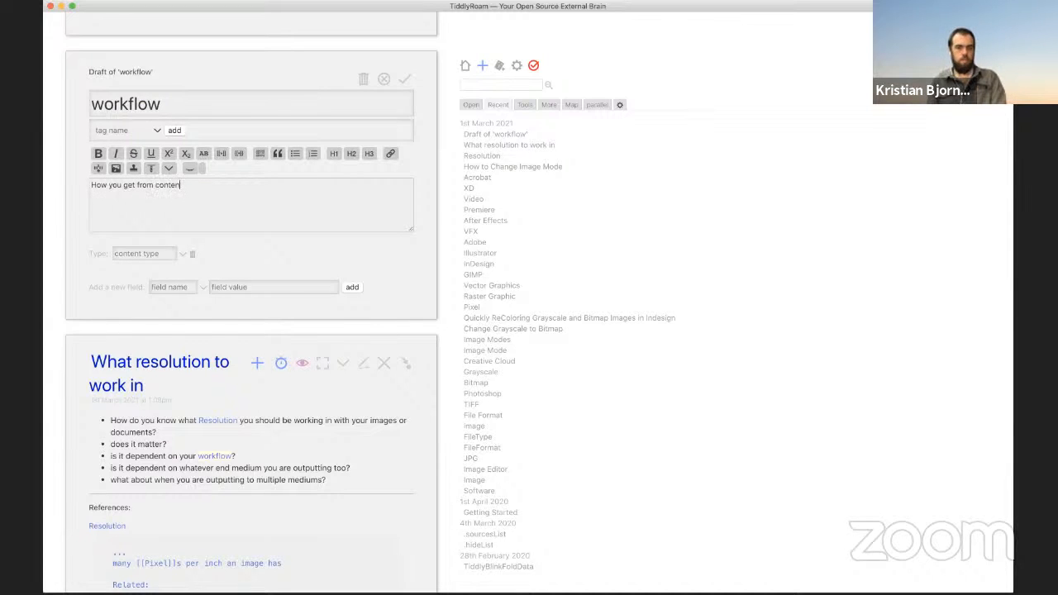
{"action": "key", "text": "BackSpace"}
{"action": "key", "text": "BackSpace"}
{"action": "key", "text": "BackSpace"}
{"action": "type", "text": "inp"}
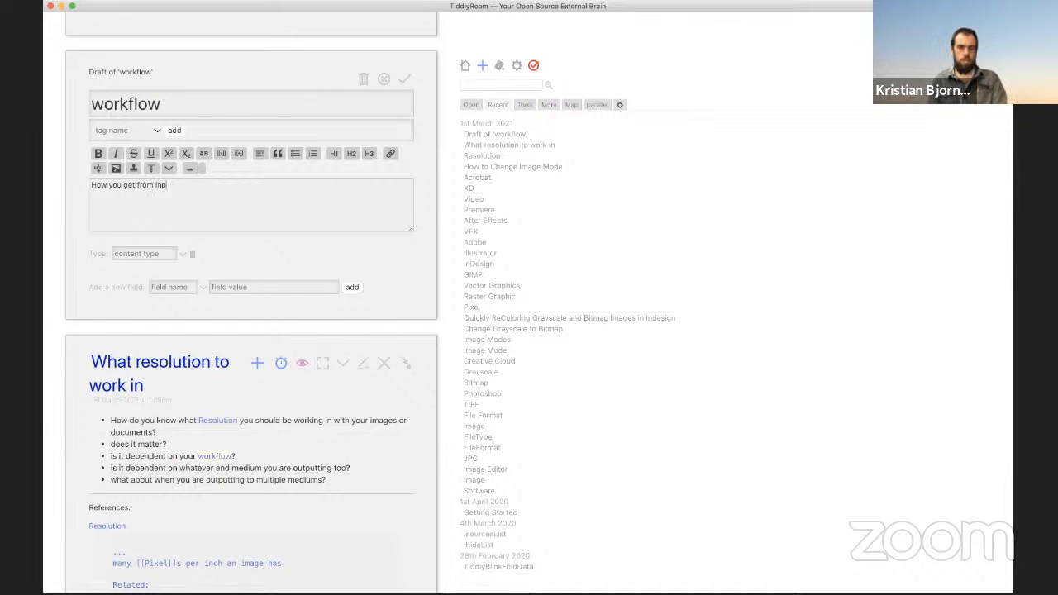
{"action": "type", "text": "ut to output."}
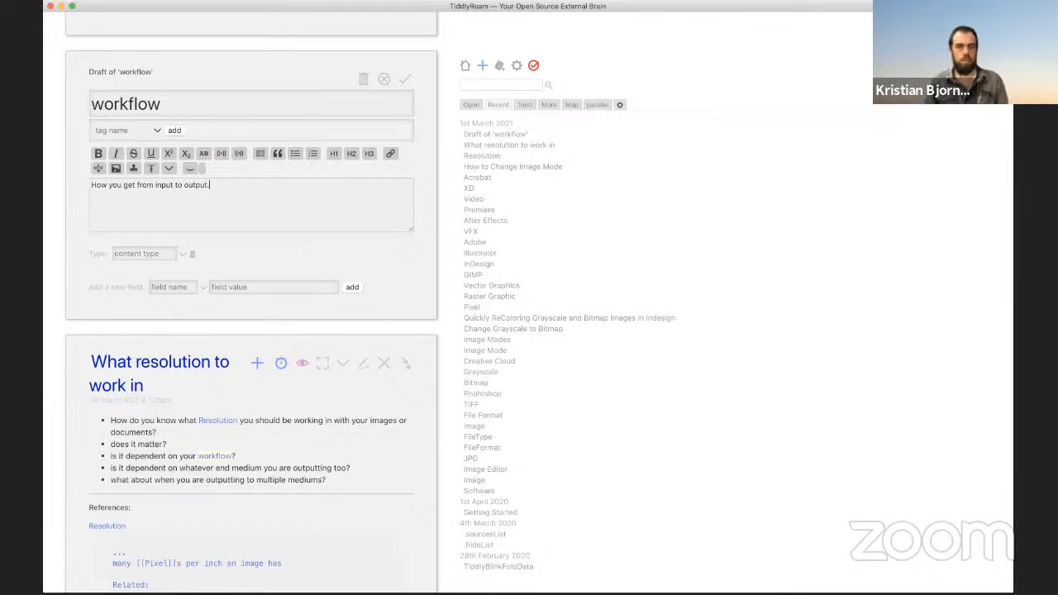
{"action": "left_click", "coordinate": [408, 84]}
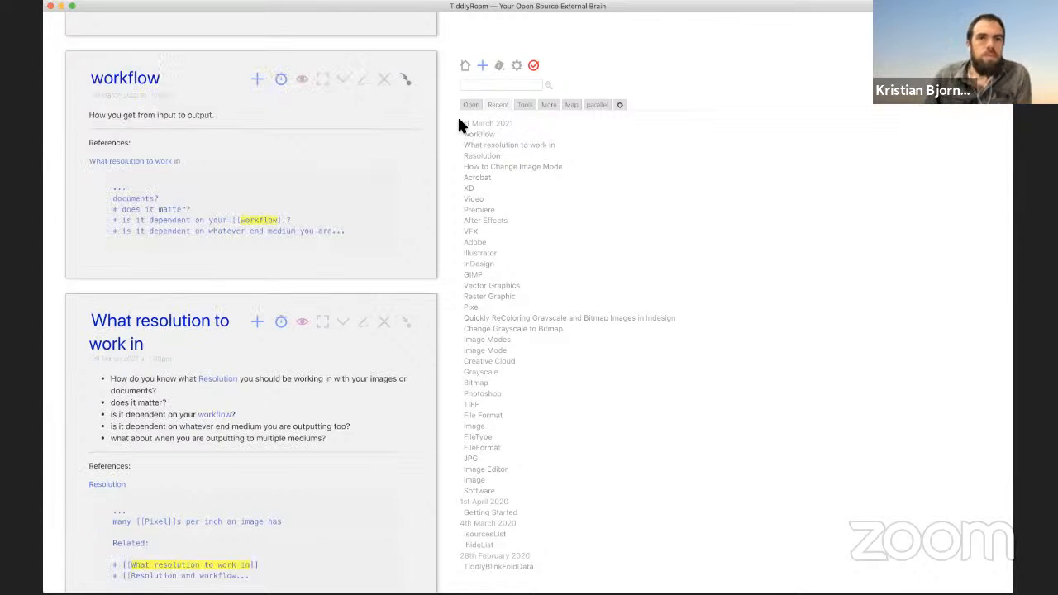
Step: Retitle the tiddler to 'Workflow', relinking references, make input and output wiki links, and save
{"action": "left_click", "coordinate": [365, 80]}
{"action": "left_click", "coordinate": [100, 103]}
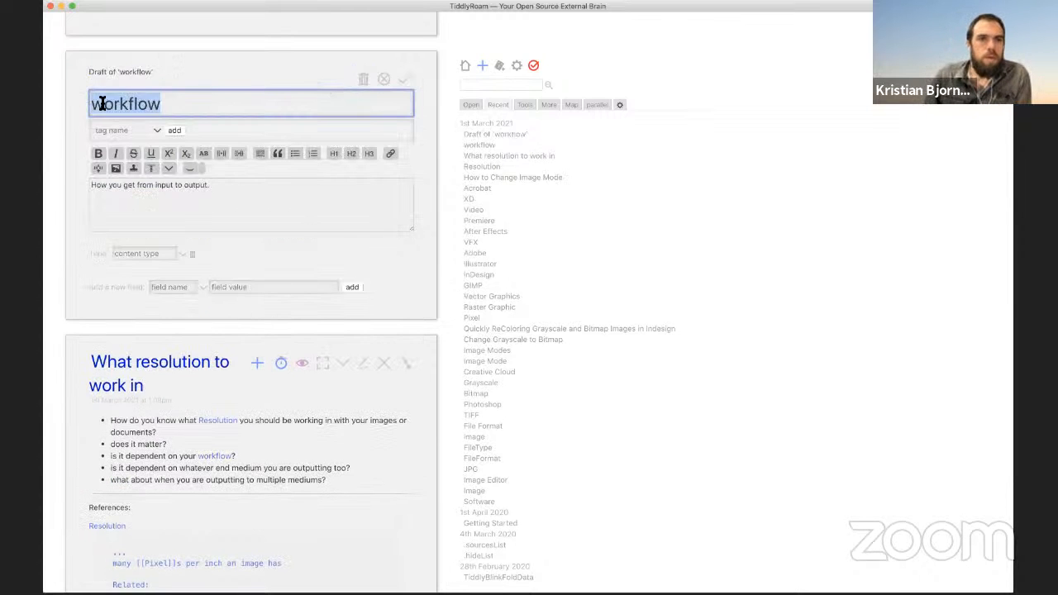
{"action": "key", "text": "BackSpace"}
{"action": "type", "text": "W"}
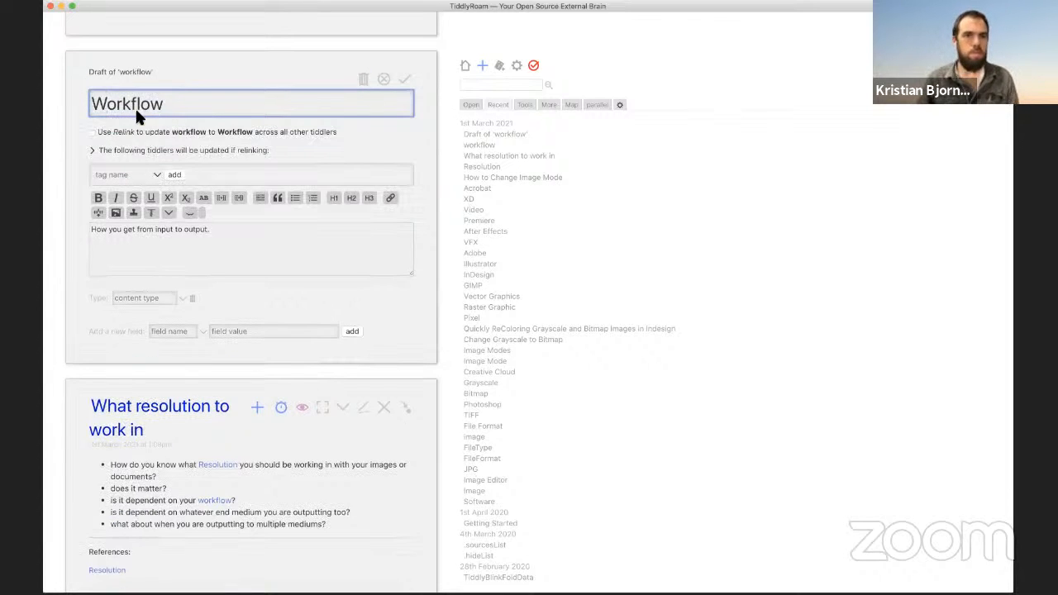
{"action": "left_click", "coordinate": [99, 131]}
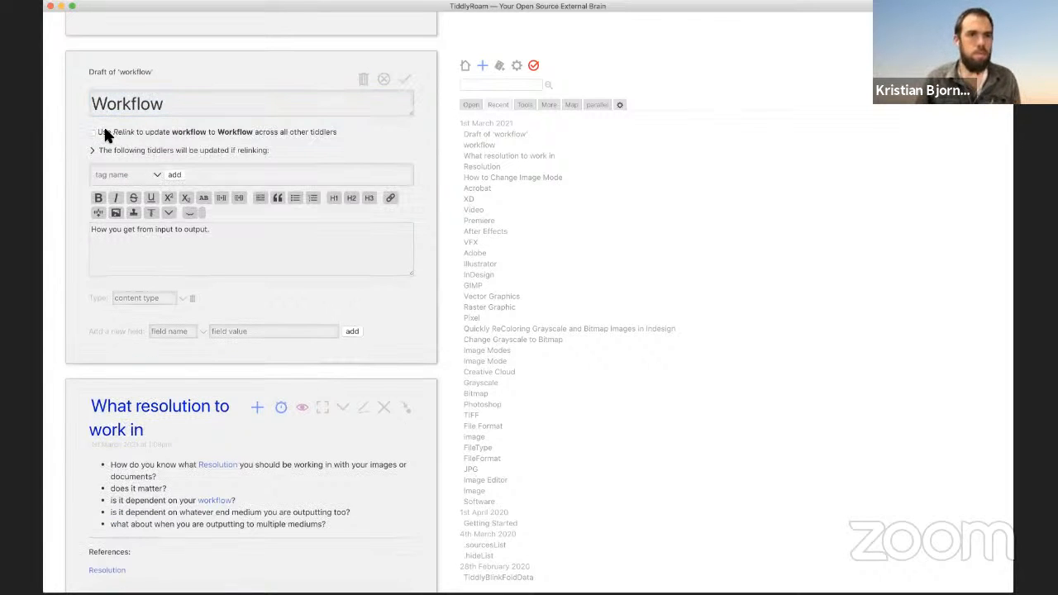
{"action": "double_click", "coordinate": [165, 229]}
{"action": "left_click", "coordinate": [222, 199]}
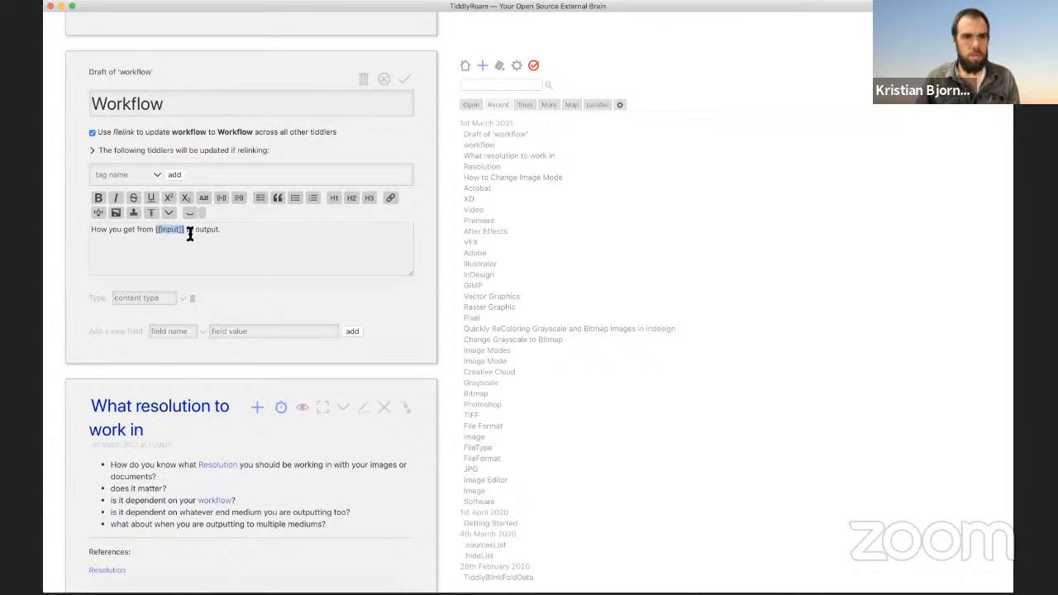
{"action": "left_click", "coordinate": [221, 199]}
{"action": "left_click", "coordinate": [406, 78]}
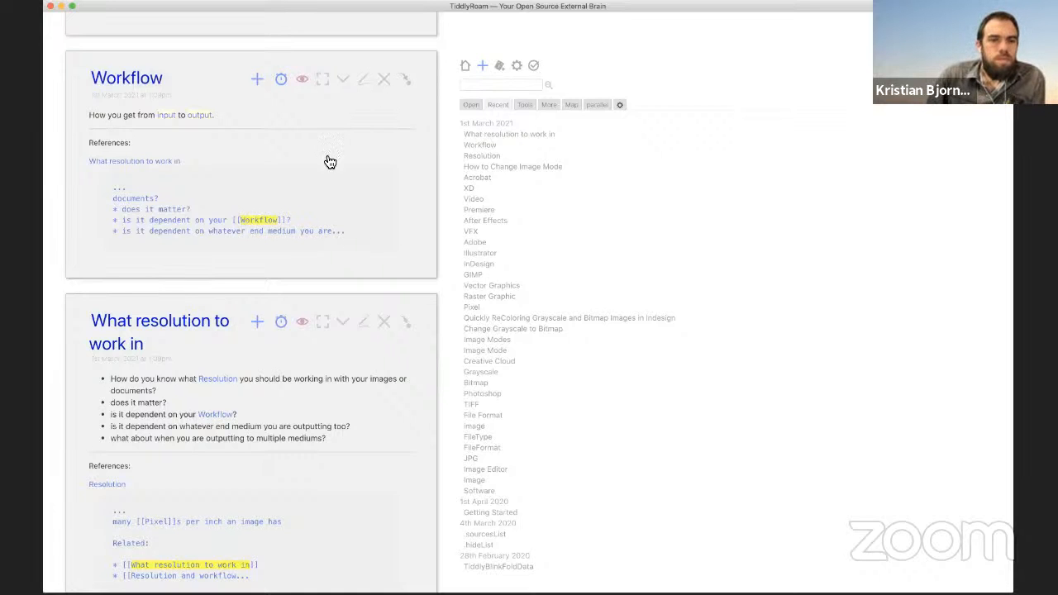
Step: Open the missing 'Resolution and workflow' tiddler from the Resolution tiddler's Related links
{"action": "scroll", "coordinate": [349, 237], "scroll_direction": "down", "scroll_amount": 6}
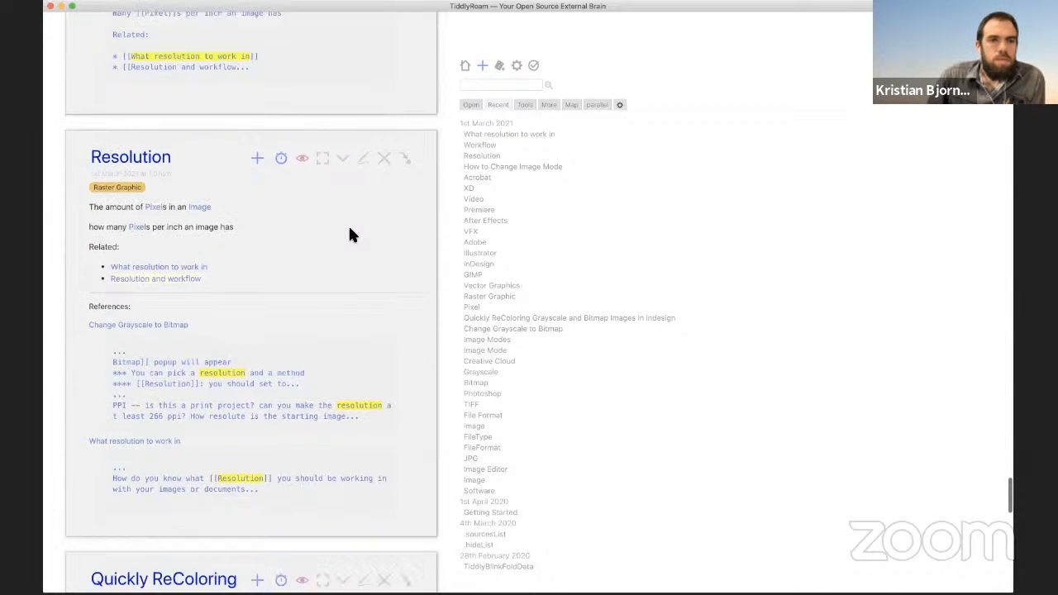
{"action": "scroll", "coordinate": [348, 235], "scroll_direction": "down", "scroll_amount": 3}
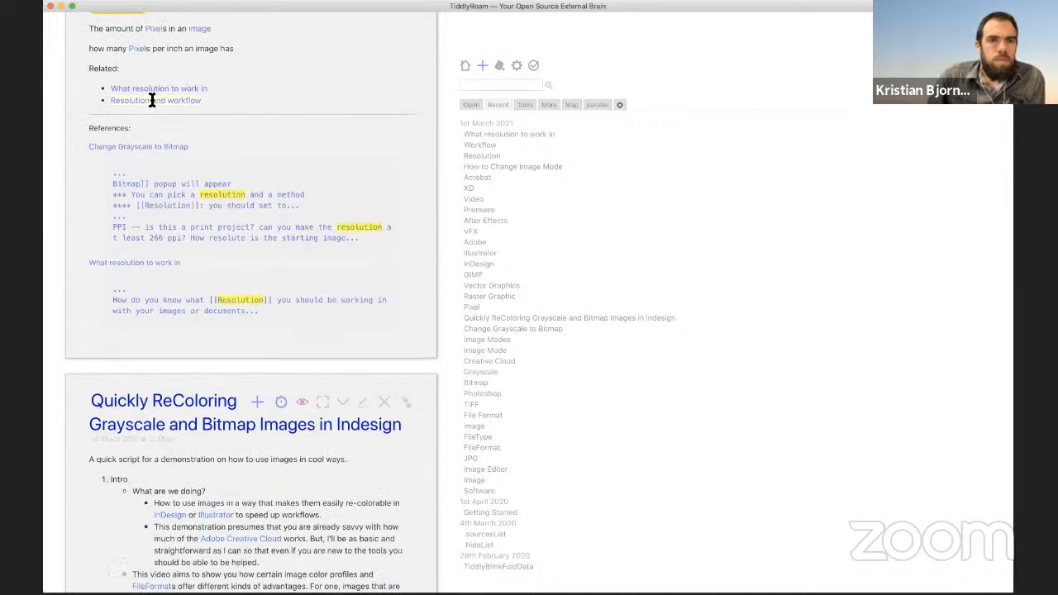
{"action": "left_click", "coordinate": [152, 100]}
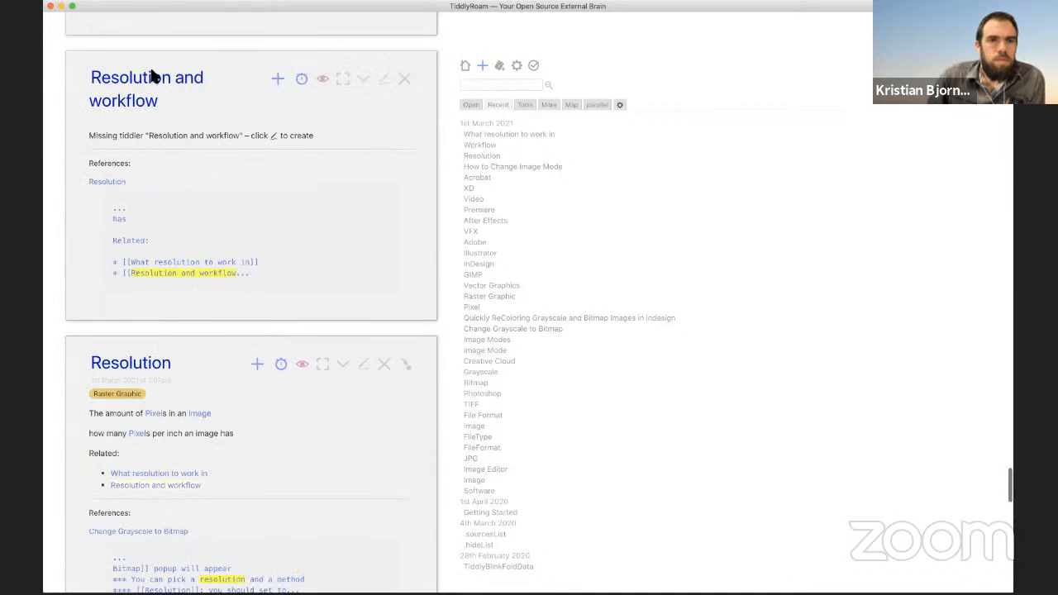
Step: Edit the 'Resolution and workflow' draft and tag it Workflow and Resolution
{"action": "left_click", "coordinate": [383, 83]}
{"action": "left_click", "coordinate": [163, 219]}
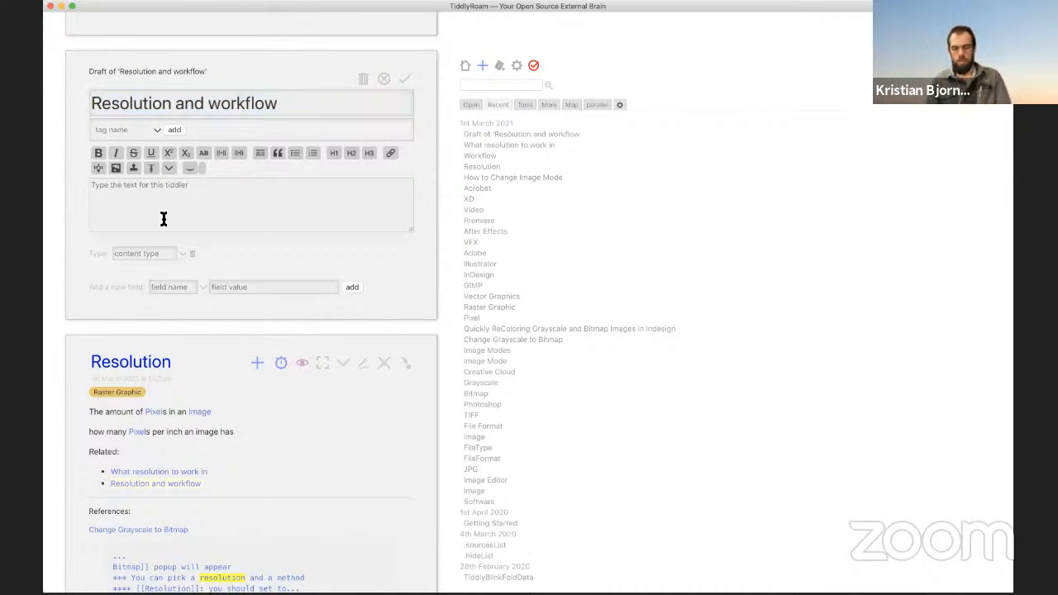
{"action": "left_click", "coordinate": [104, 129]}
{"action": "type", "text": "w"}
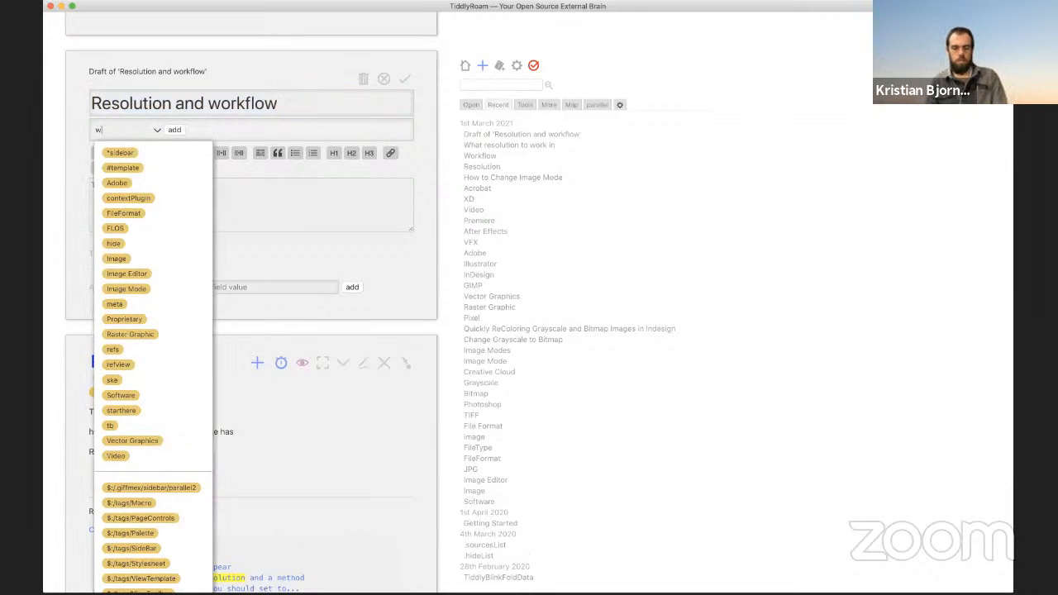
{"action": "type", "text": "orkflow"}
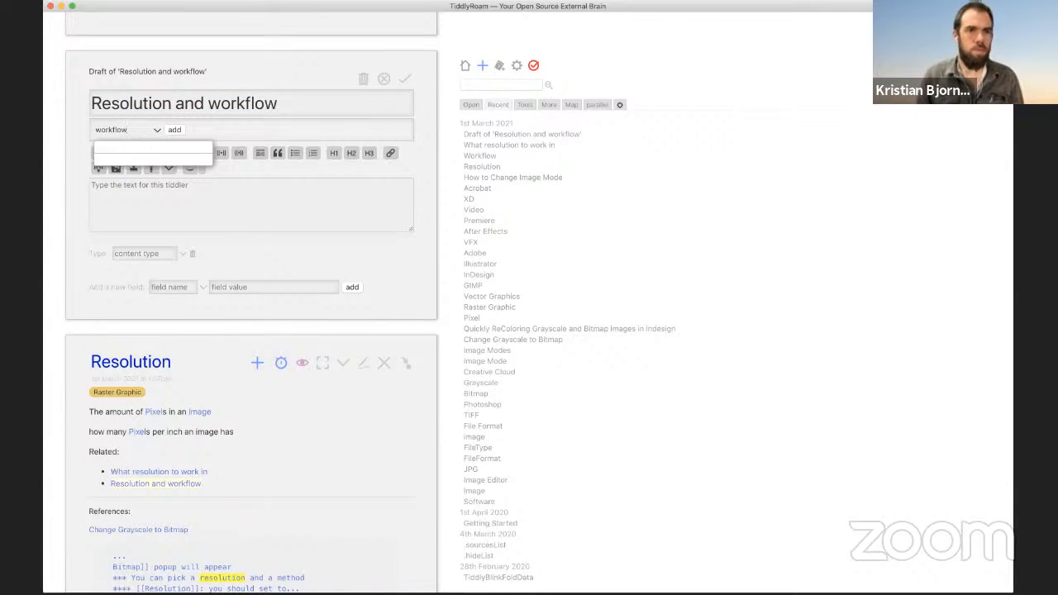
{"action": "key", "text": "super+a"}
{"action": "type", "text": "work"}
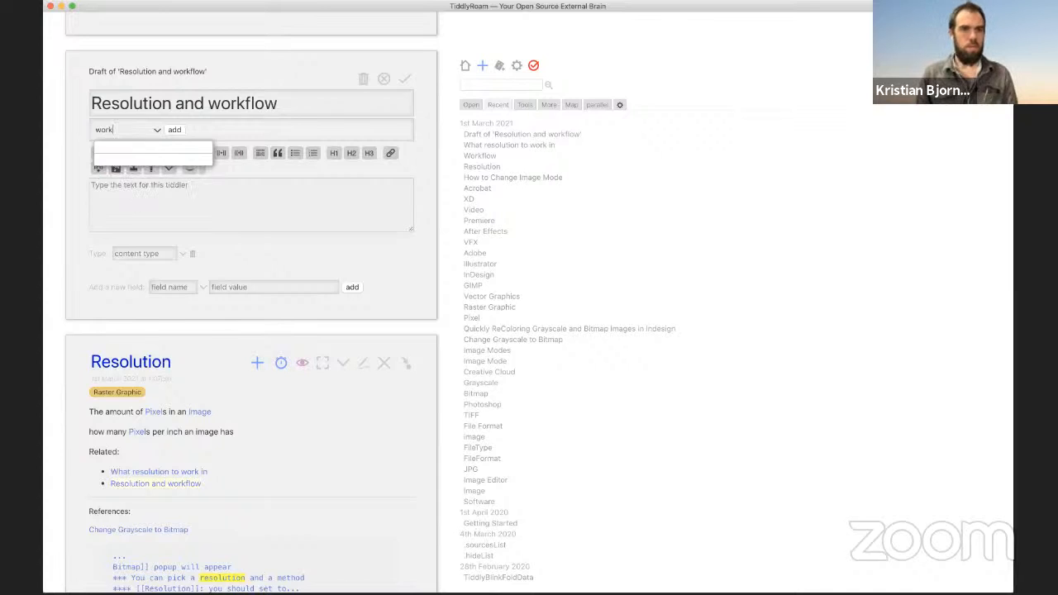
{"action": "key", "text": "BackSpace"}
{"action": "key", "text": "BackSpace"}
{"action": "key", "text": "BackSpace"}
{"action": "key", "text": "BackSpace"}
{"action": "type", "text": "Workfl"}
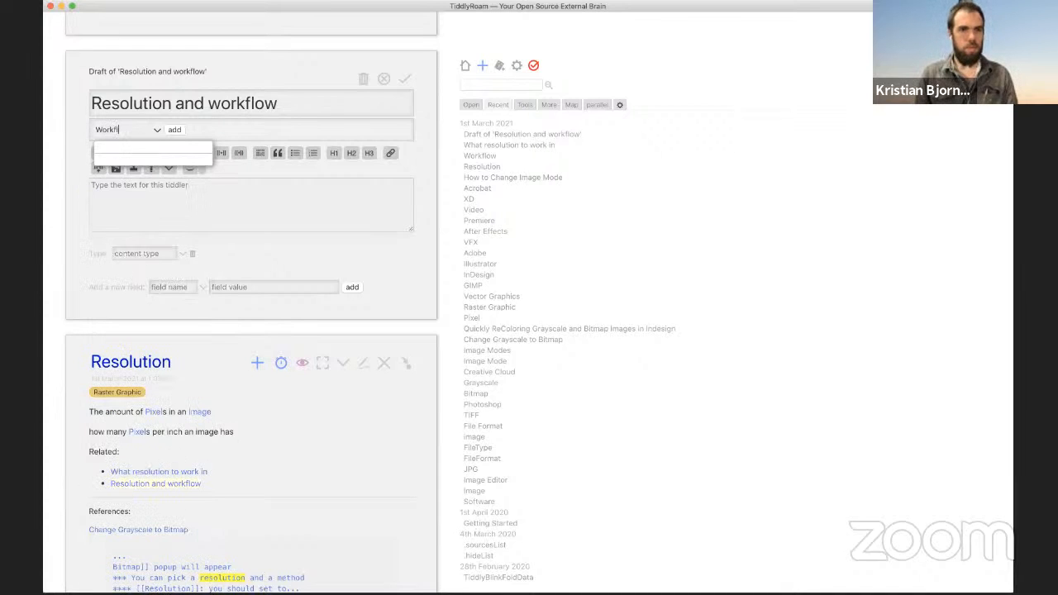
{"action": "type", "text": "ow"}
{"action": "key", "text": "Tab"}
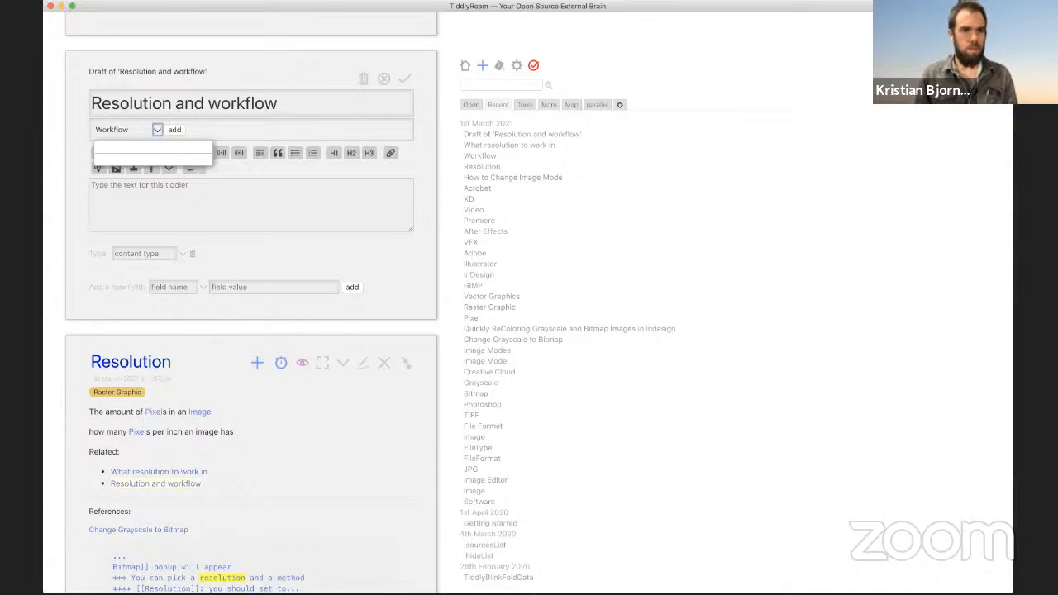
{"action": "left_click", "coordinate": [174, 130]}
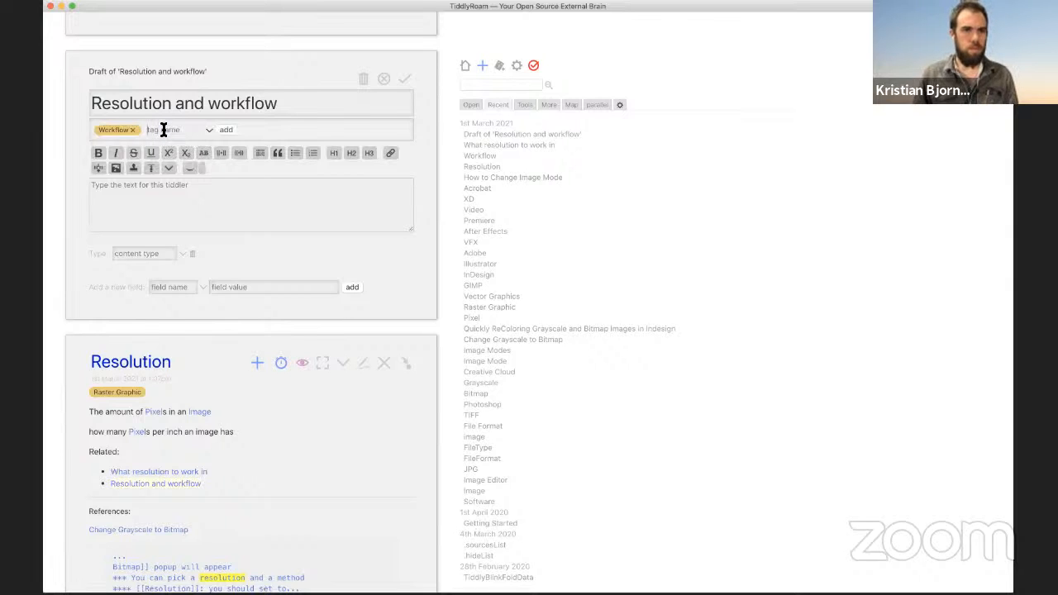
{"action": "left_click", "coordinate": [163, 129]}
{"action": "type", "text": "Resolution"}
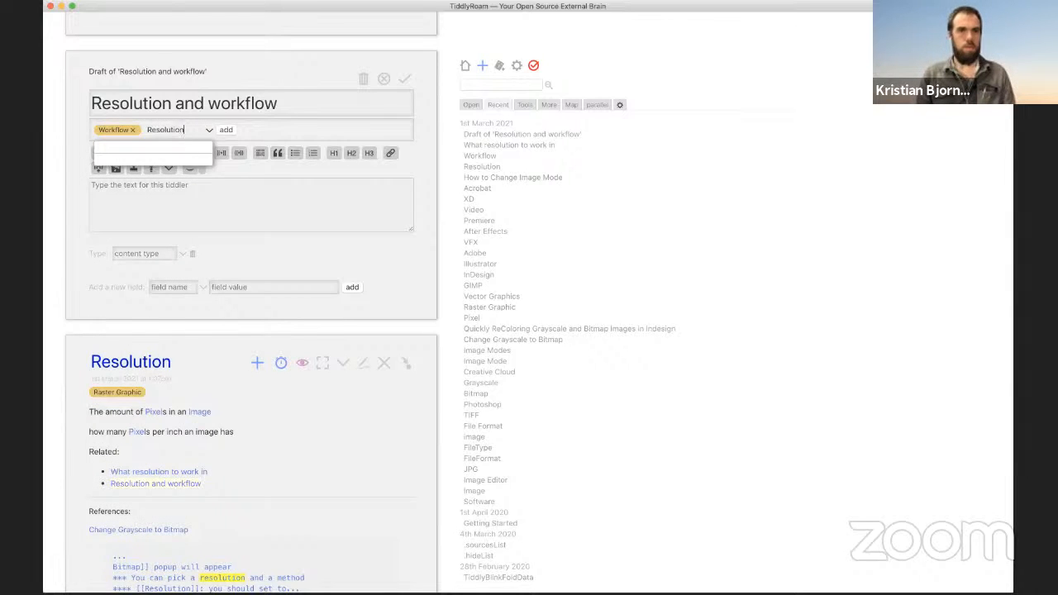
{"action": "left_click", "coordinate": [226, 130]}
Step: Add a body link to 'What resolution to work in' and save the tiddler
{"action": "left_click", "coordinate": [212, 204]}
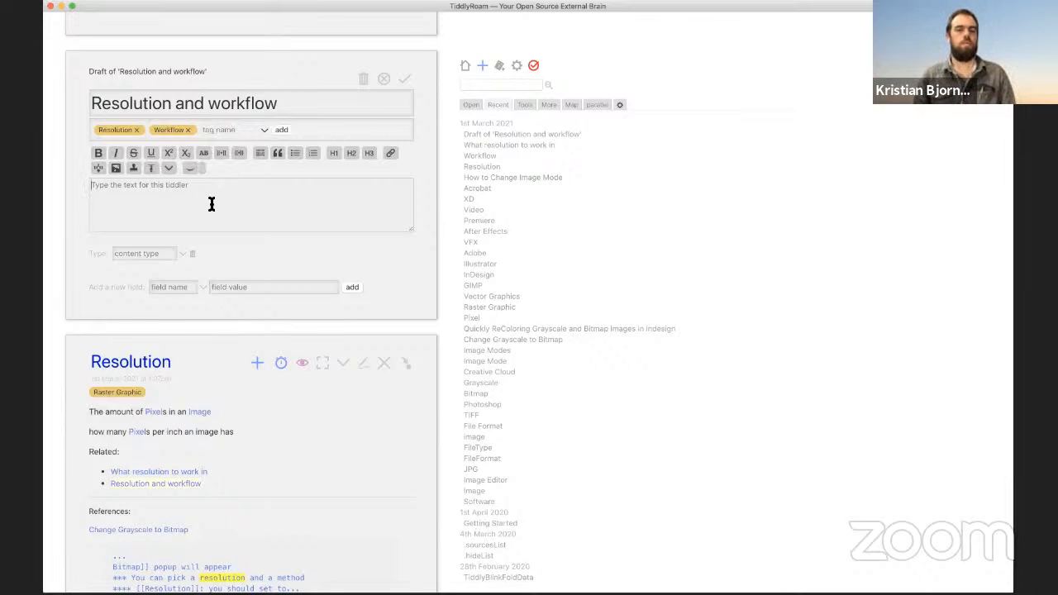
{"action": "type", "text": "f"}
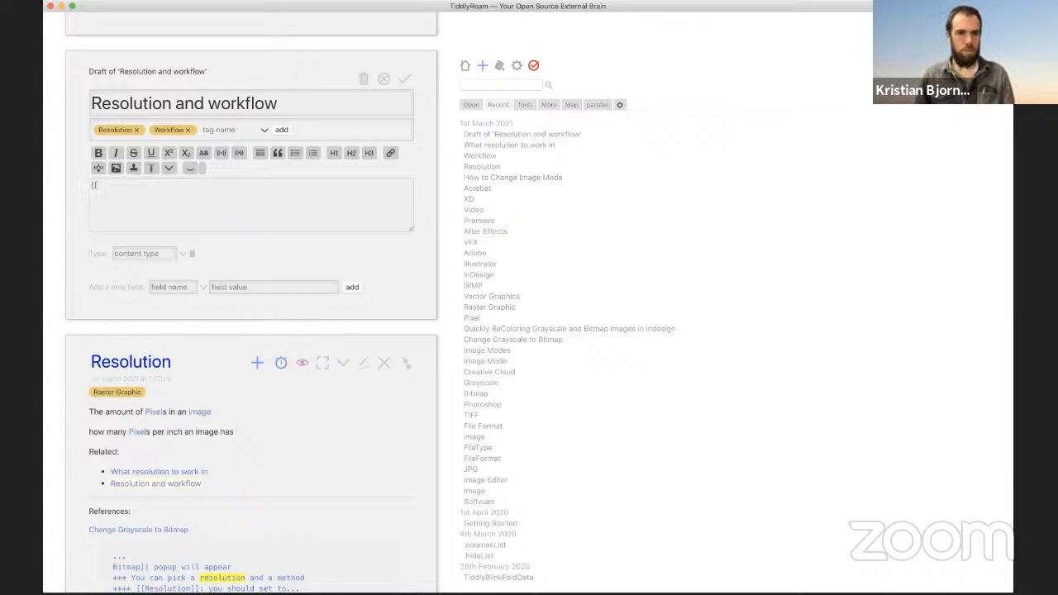
{"action": "type", "text": "[What"}
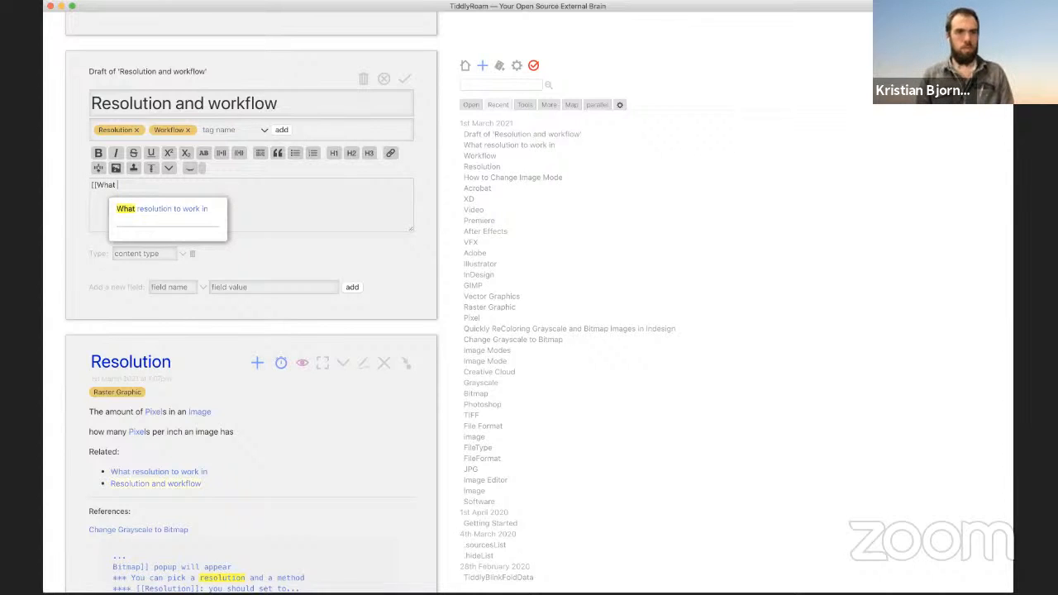
{"action": "key", "text": "Down"}
{"action": "key", "text": "Return"}
{"action": "scroll", "coordinate": [303, 186], "scroll_direction": "up", "scroll_amount": 1}
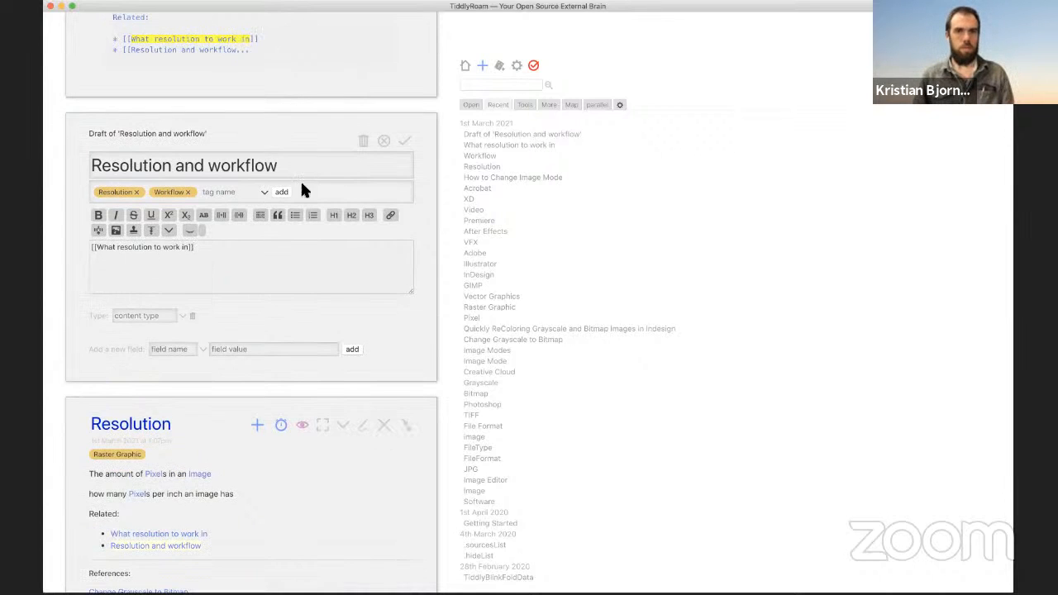
{"action": "left_click", "coordinate": [402, 145]}
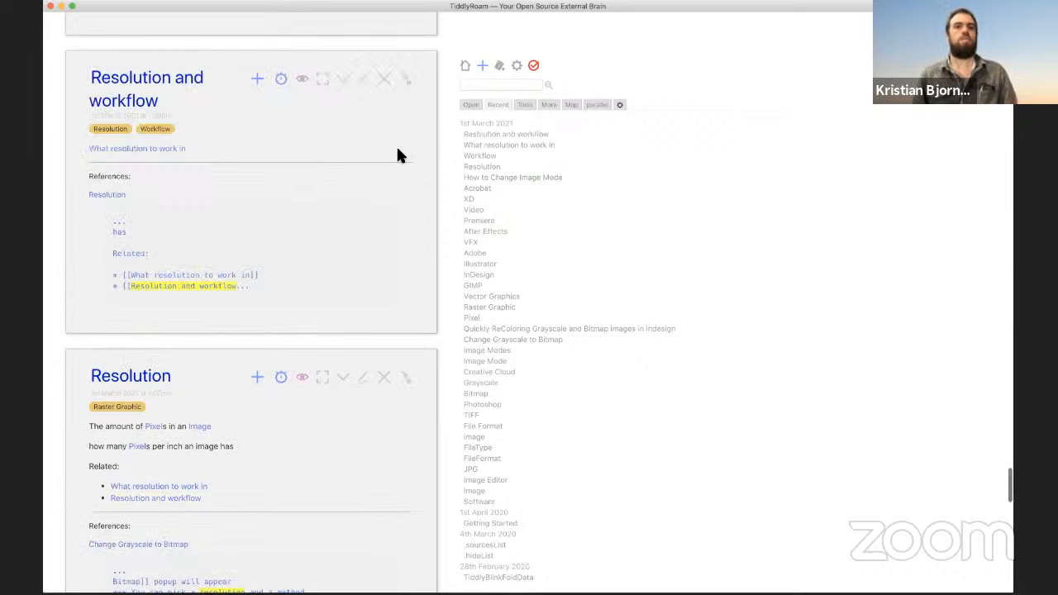
Step: Review the linked tiddlers in the story river, then save all wiki changes
{"action": "scroll", "coordinate": [417, 155], "scroll_direction": "down", "scroll_amount": 10}
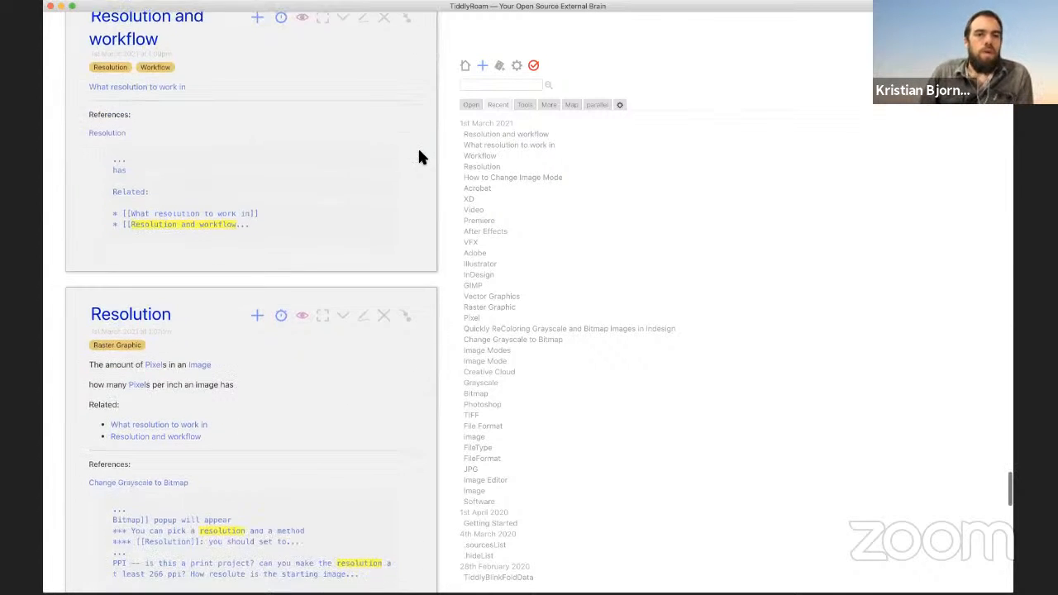
{"action": "scroll", "coordinate": [420, 155], "scroll_direction": "down", "scroll_amount": 9}
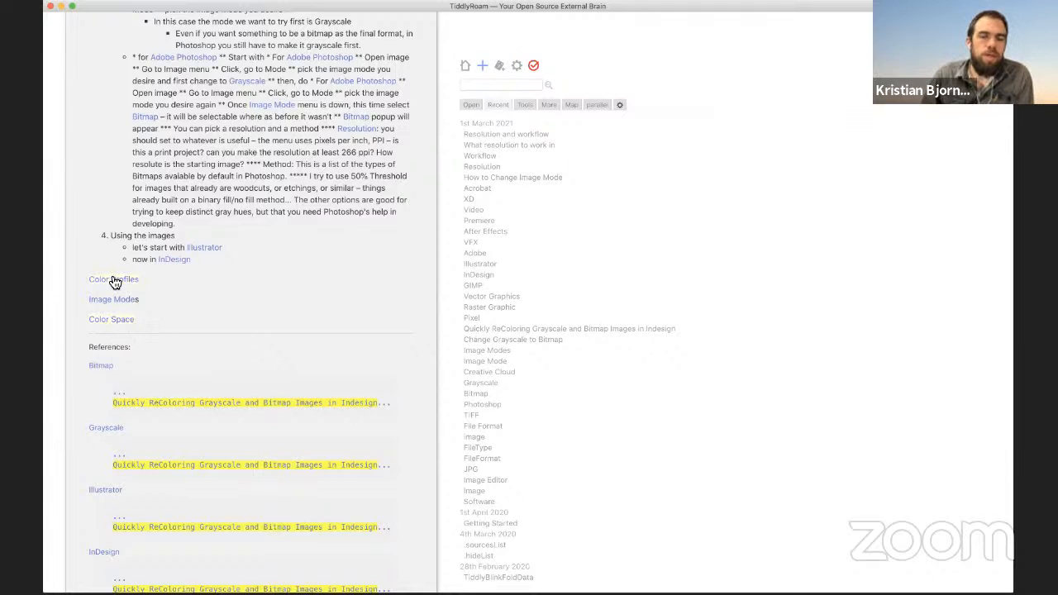
{"action": "scroll", "coordinate": [195, 289], "scroll_direction": "down", "scroll_amount": 5}
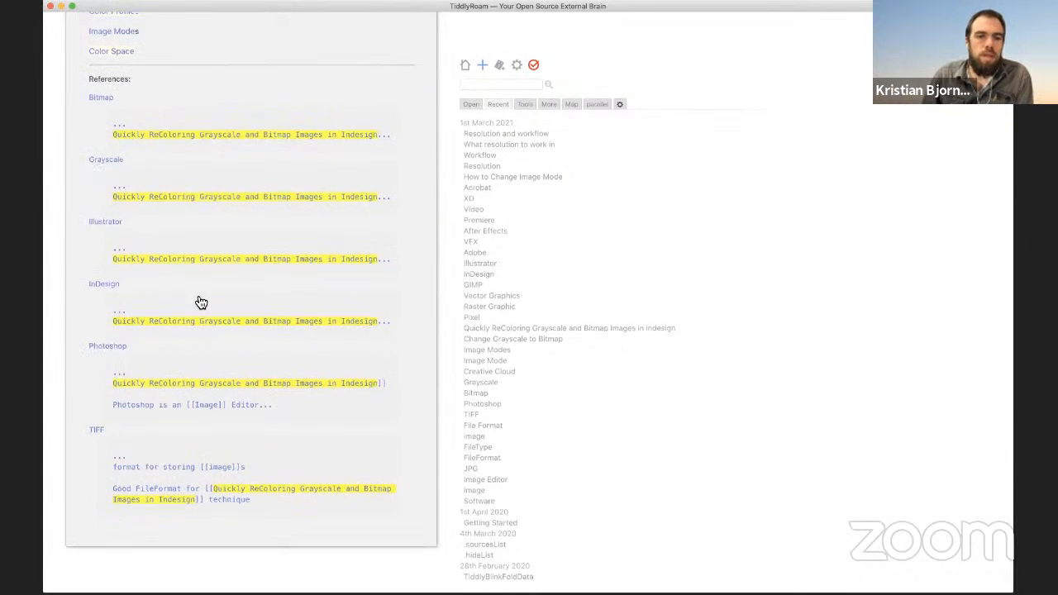
{"action": "scroll", "coordinate": [198, 299], "scroll_direction": "up", "scroll_amount": 10}
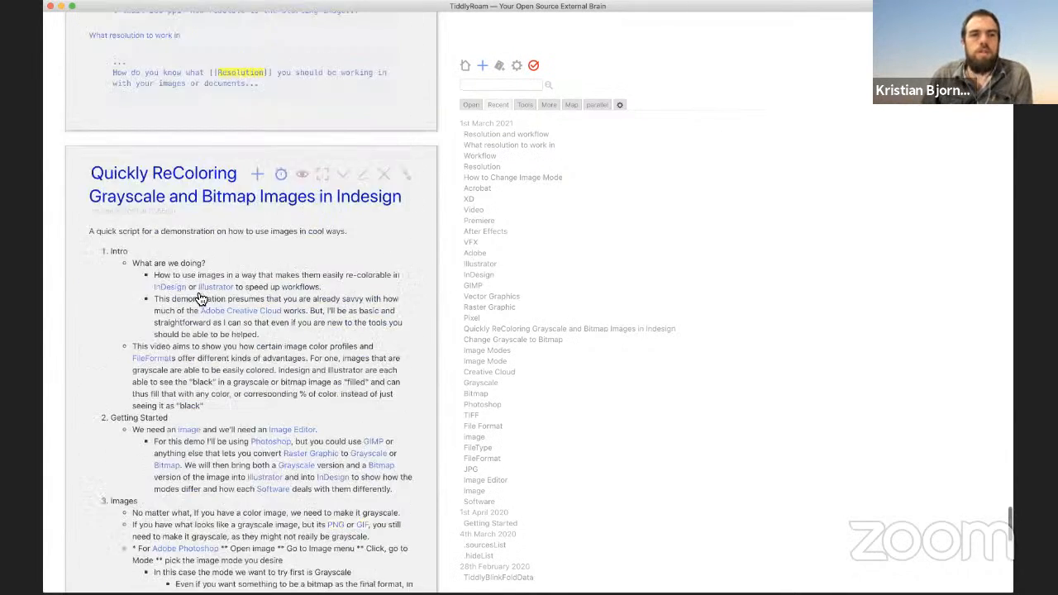
{"action": "scroll", "coordinate": [199, 300], "scroll_direction": "up", "scroll_amount": 20}
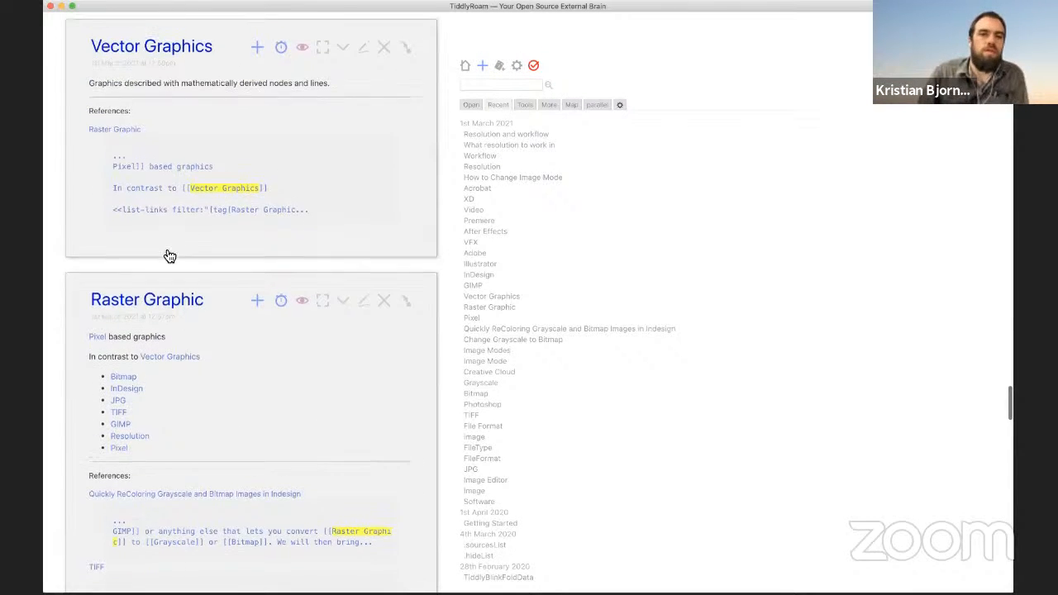
{"action": "scroll", "coordinate": [169, 256], "scroll_direction": "up", "scroll_amount": 1}
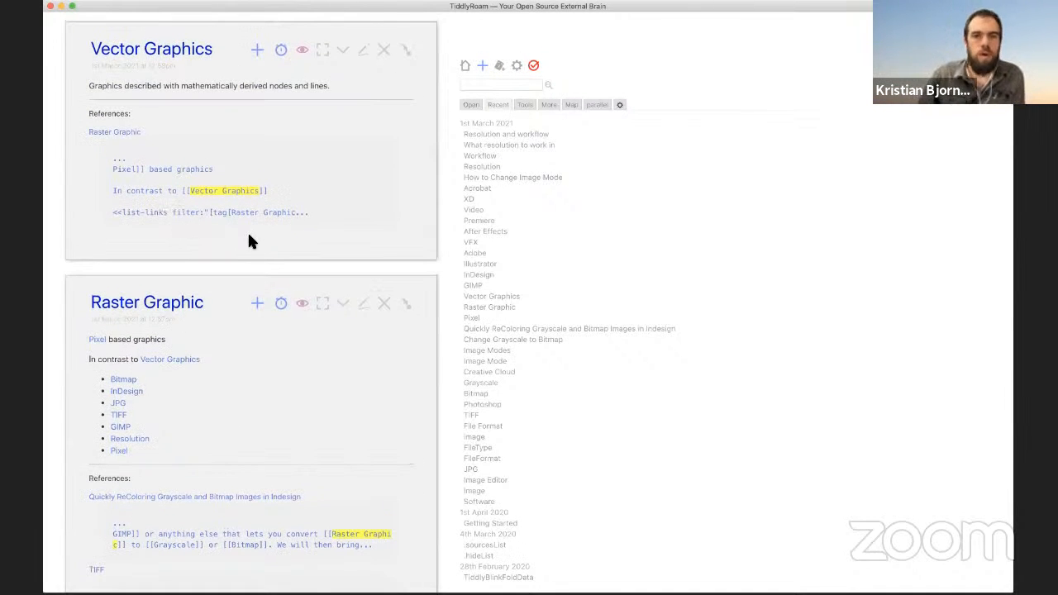
{"action": "scroll", "coordinate": [248, 236], "scroll_direction": "up", "scroll_amount": 15}
{"action": "scroll", "coordinate": [249, 241], "scroll_direction": "up", "scroll_amount": 1}
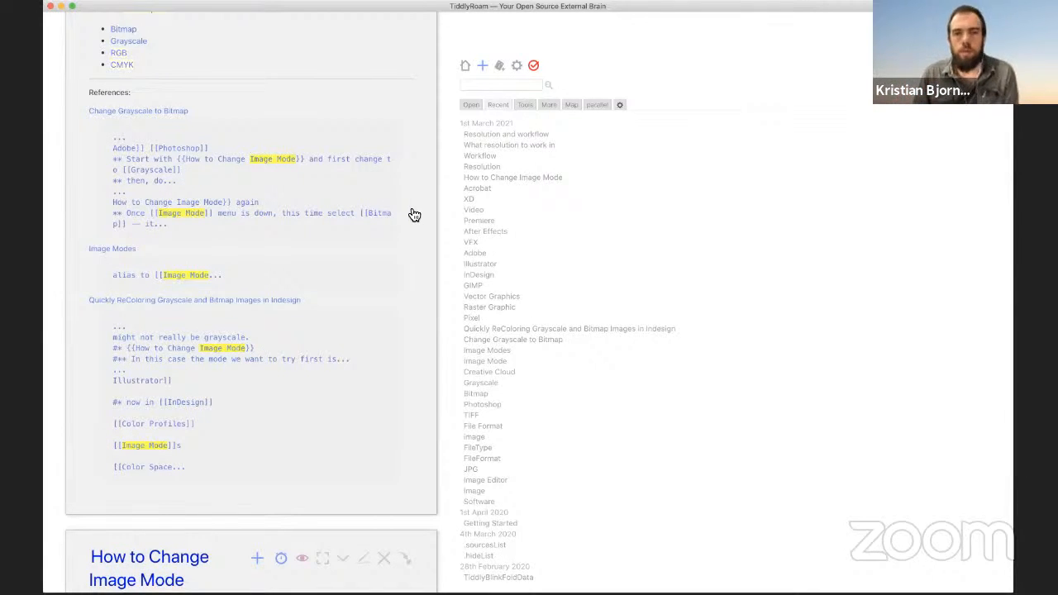
{"action": "left_click", "coordinate": [535, 67]}
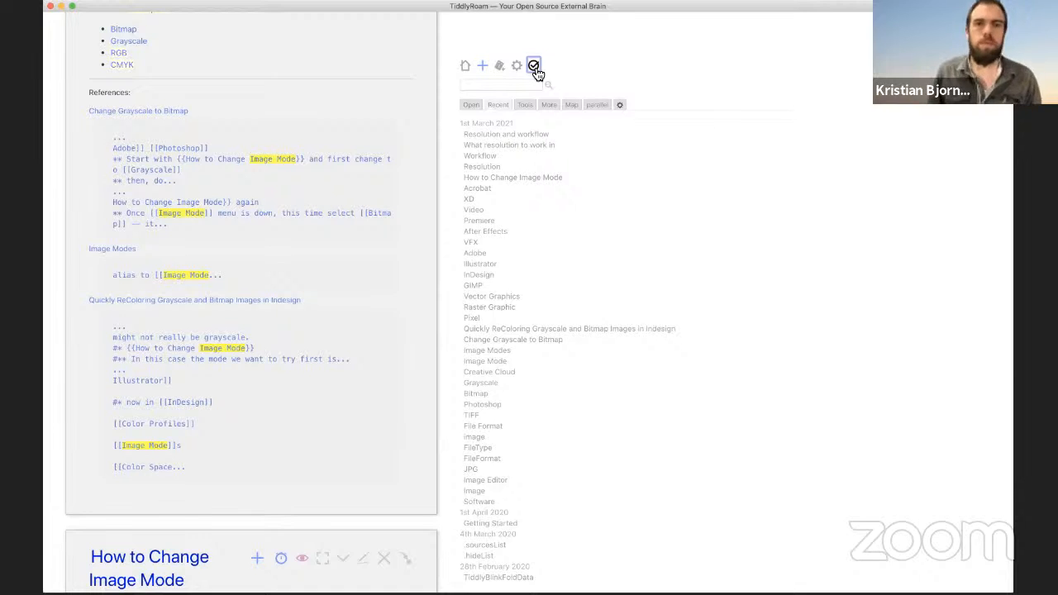
{"action": "scroll", "coordinate": [346, 141], "scroll_direction": "down", "scroll_amount": 10}
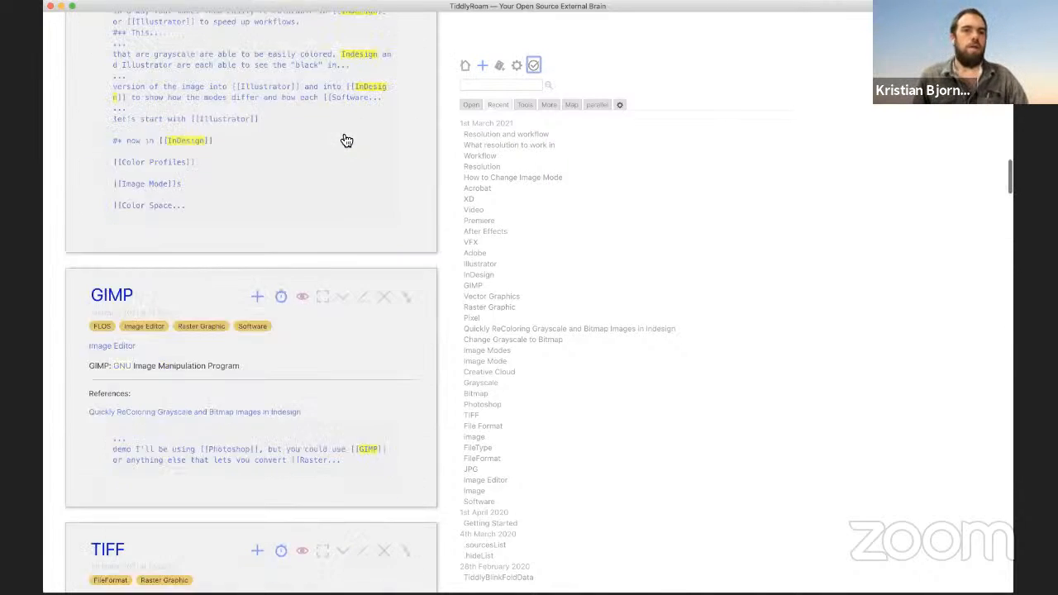
{"action": "scroll", "coordinate": [347, 140], "scroll_direction": "up", "scroll_amount": 10}
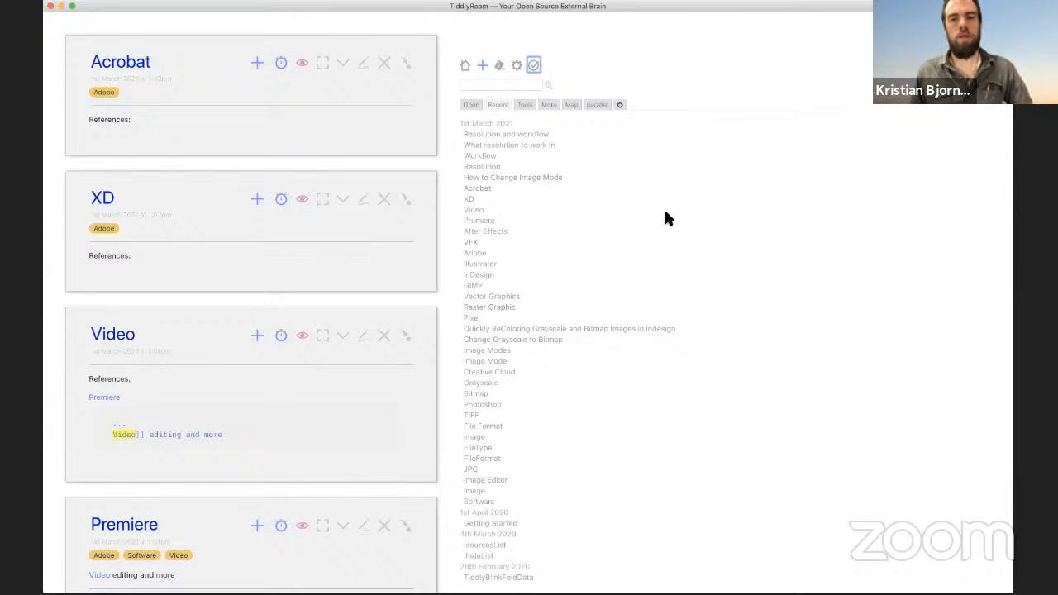
{"action": "scroll", "coordinate": [667, 216], "scroll_direction": "down", "scroll_amount": 1}
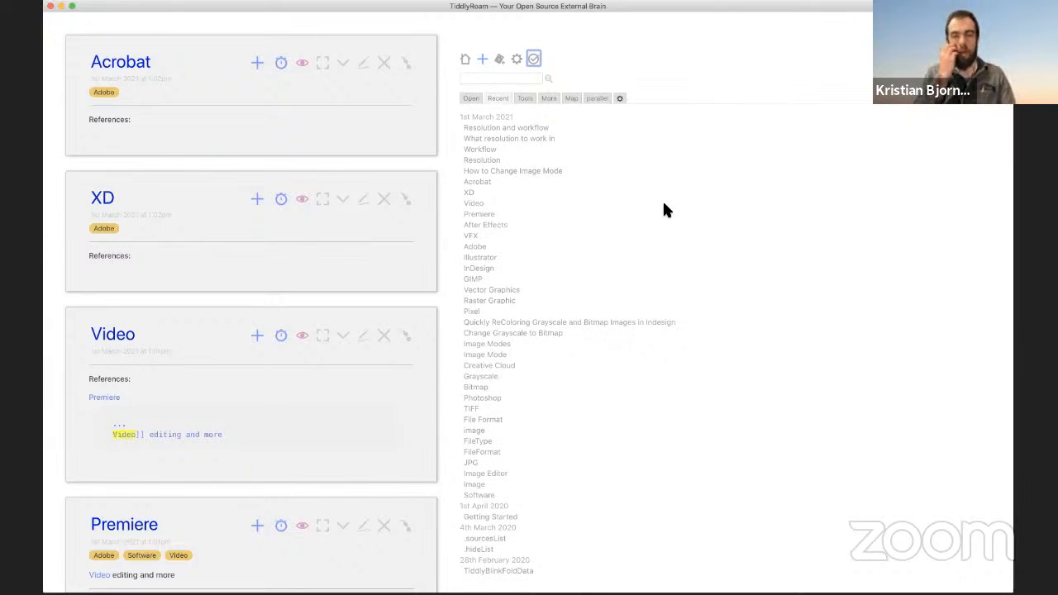